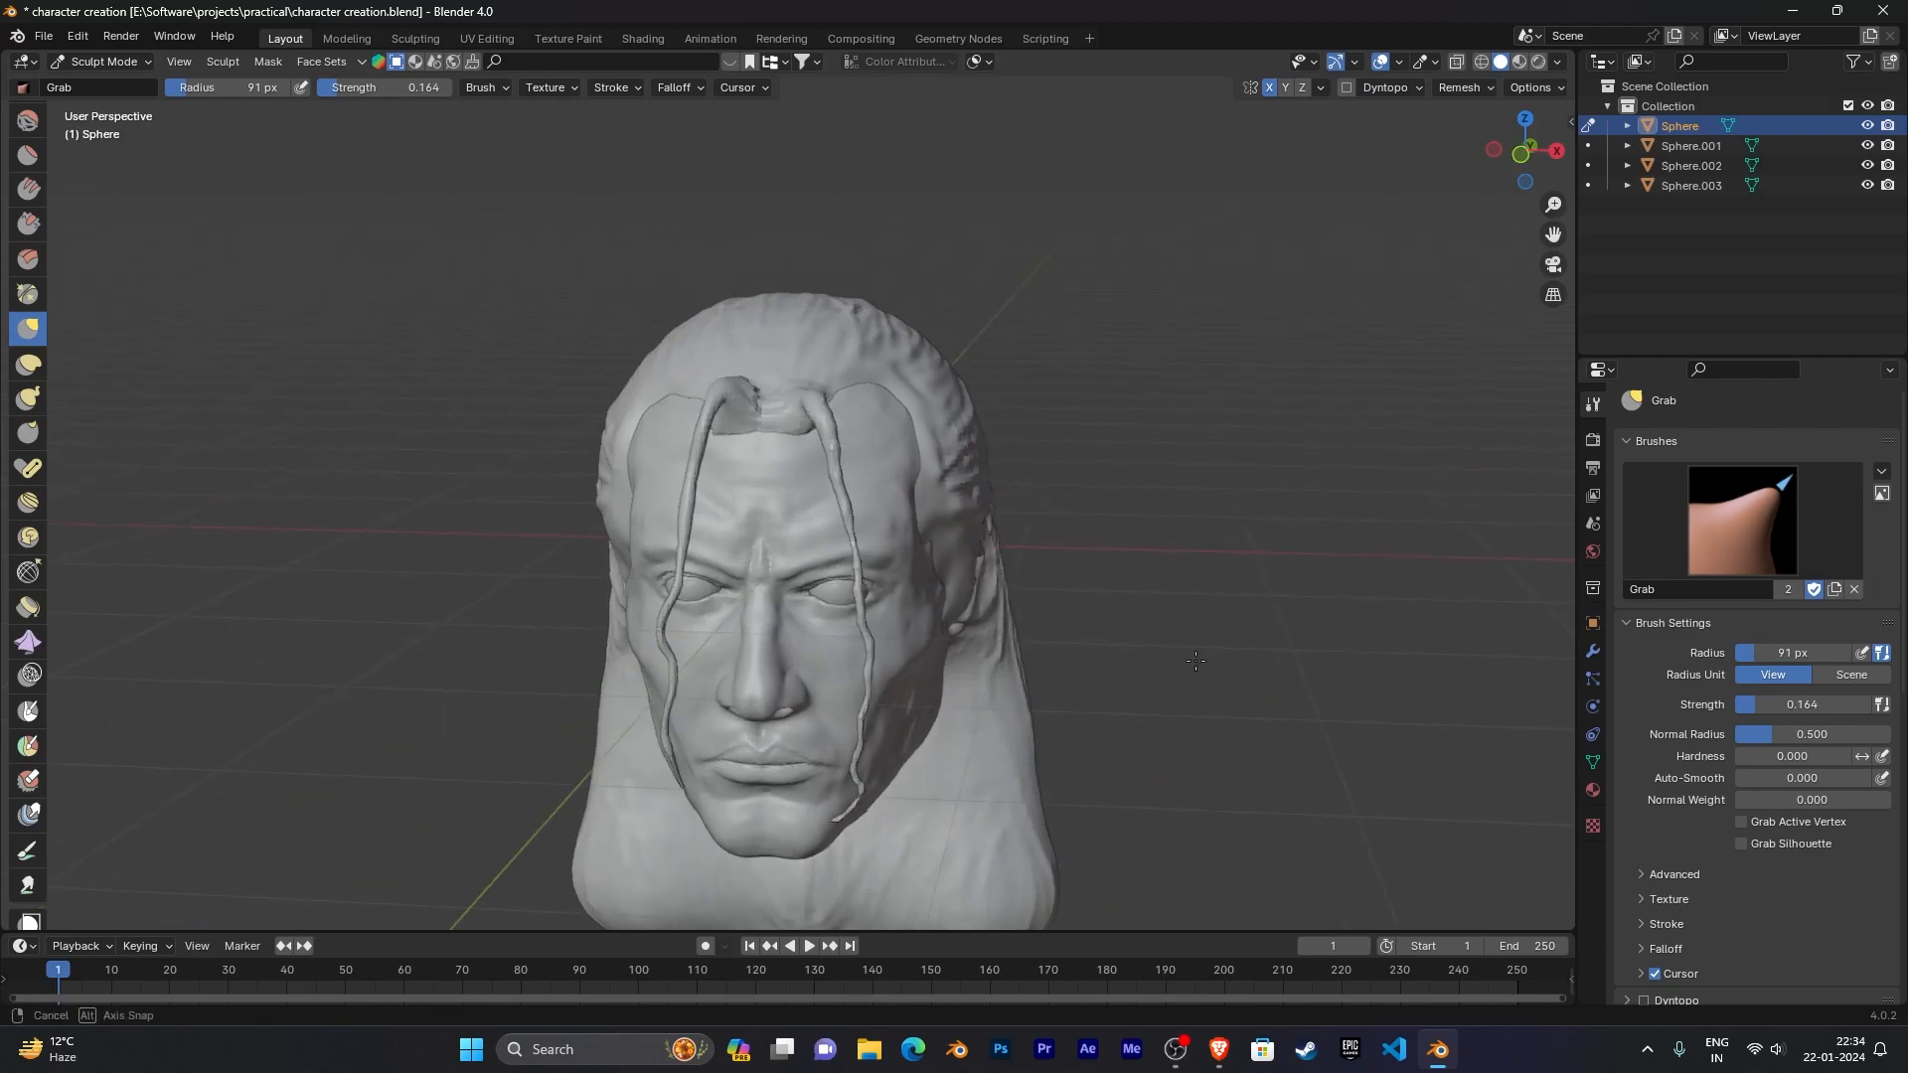
{"action": "mouse_move", "coordinate": [1162, 554]}
{"action": "middle_mouse_down"}
{"action": "mouse_move", "coordinate": [1178, 557]}
{"action": "mouse_move", "coordinate": [1151, 584]}
{"action": "mouse_move", "coordinate": [1214, 572]}
{"action": "middle_mouse_up"}
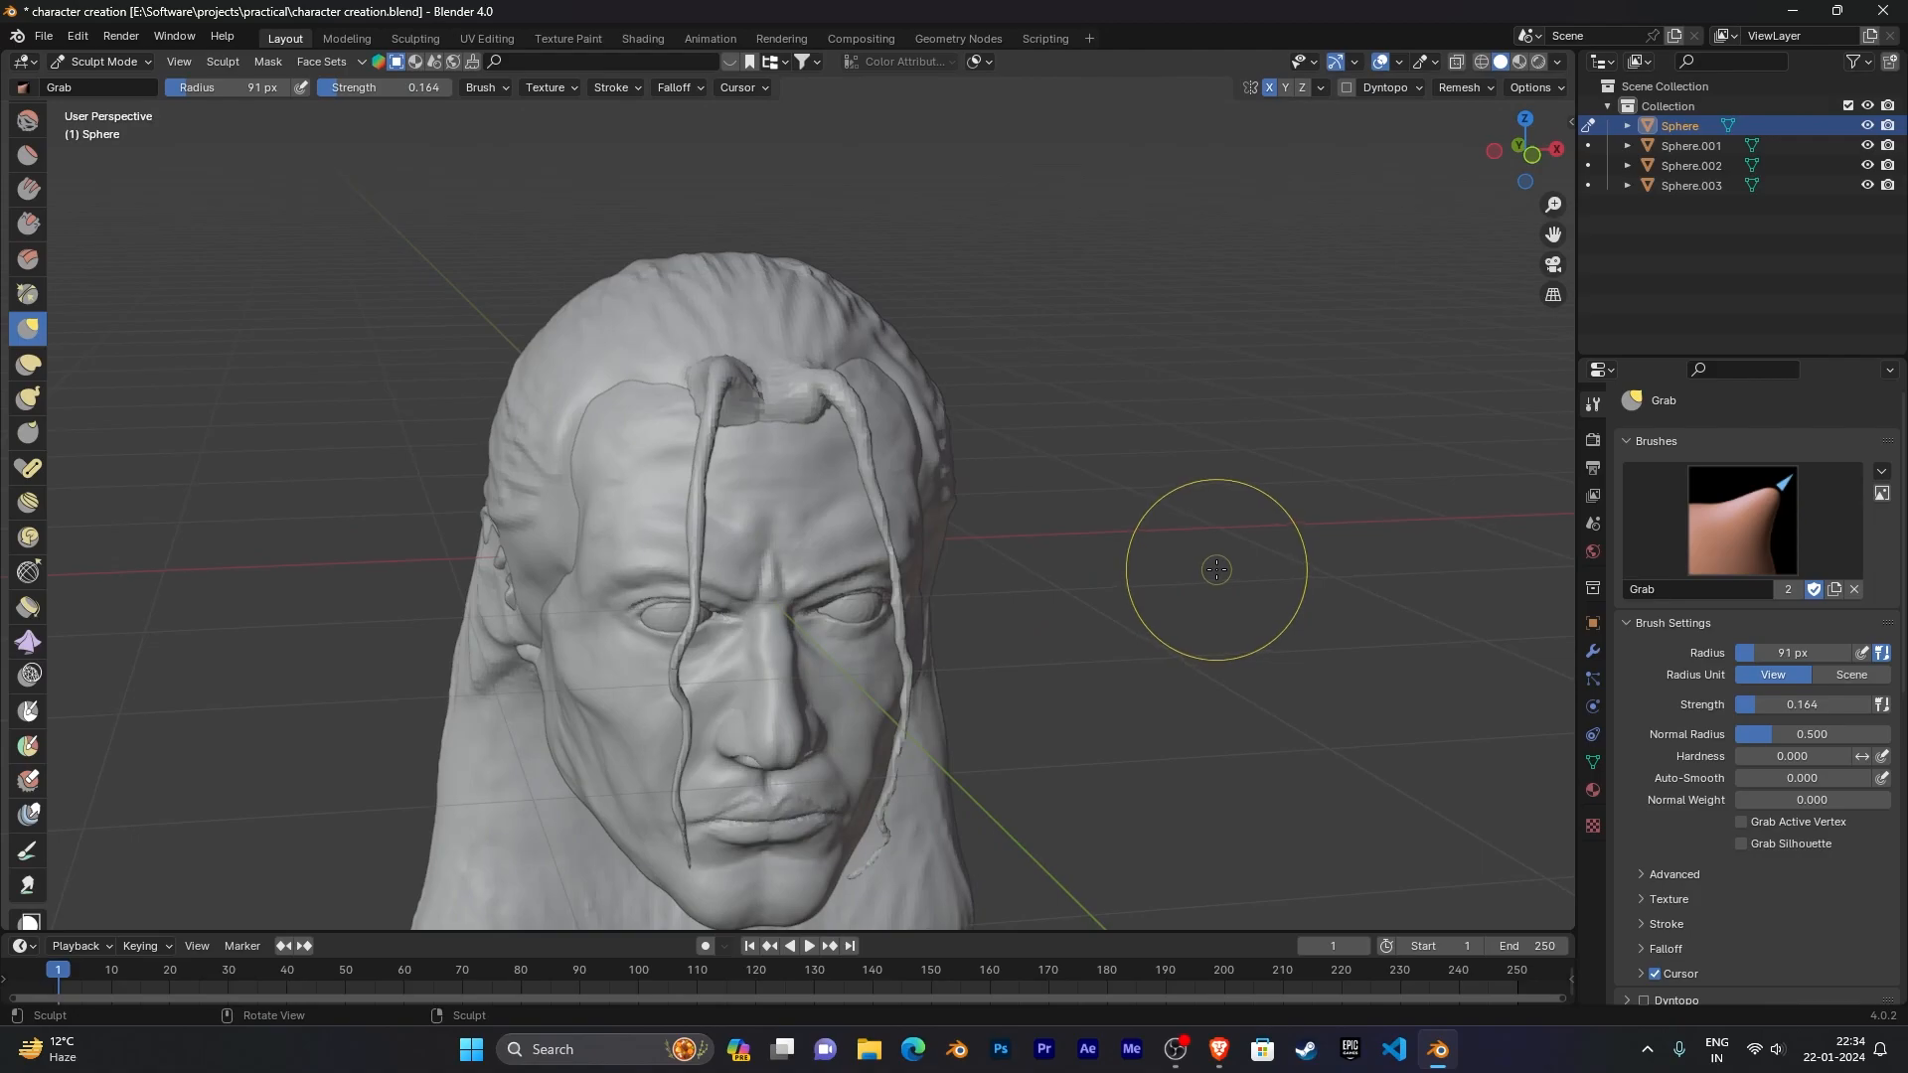
{"action": "scroll", "coordinate": [1216, 569], "scroll_direction": "down", "scroll_amount": 3}
{"action": "scroll", "coordinate": [1202, 549], "scroll_direction": "up", "scroll_amount": 2}
{"action": "middle_click_drag", "start_coordinate": [1216, 570], "coordinate": [1176, 565]}
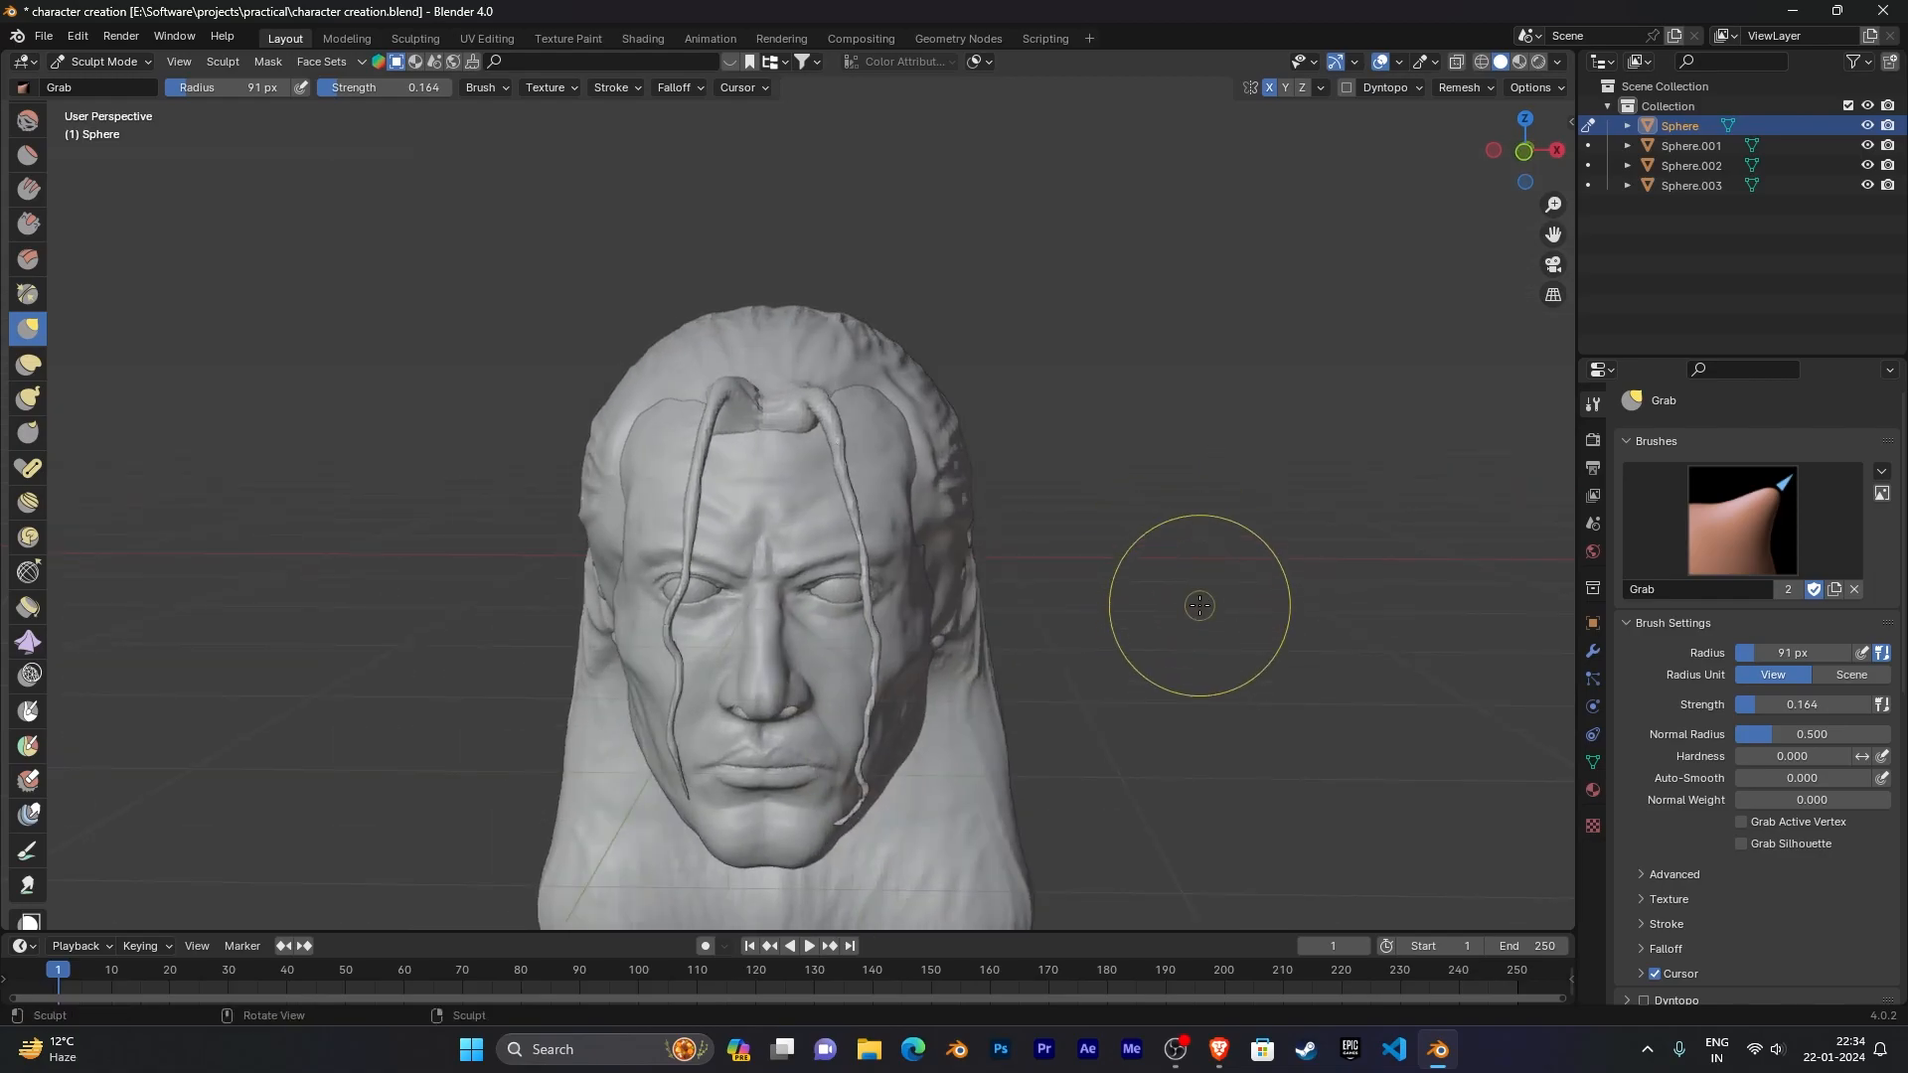
{"action": "middle_click_drag", "start_coordinate": [1129, 576], "coordinate": [1073, 575]}
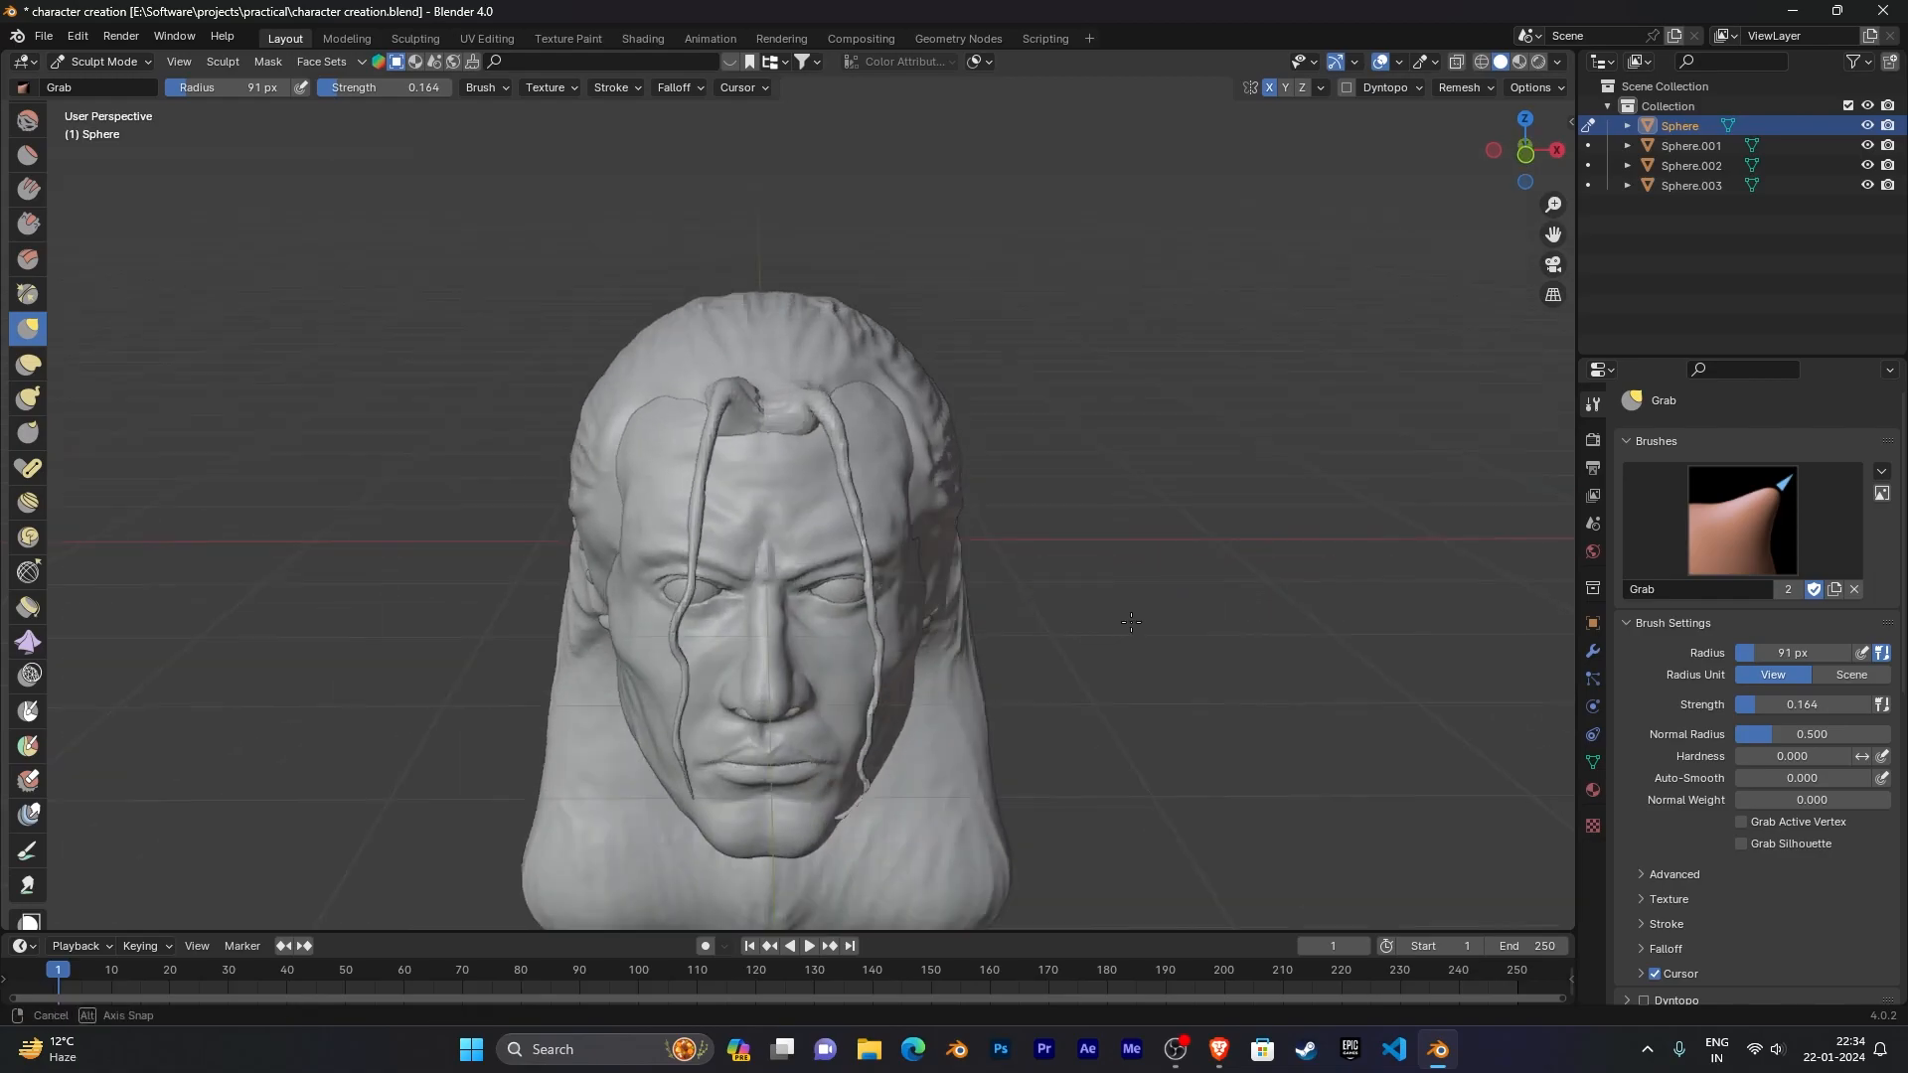
{"action": "scroll", "coordinate": [1074, 575], "scroll_direction": "up", "scroll_amount": 2}
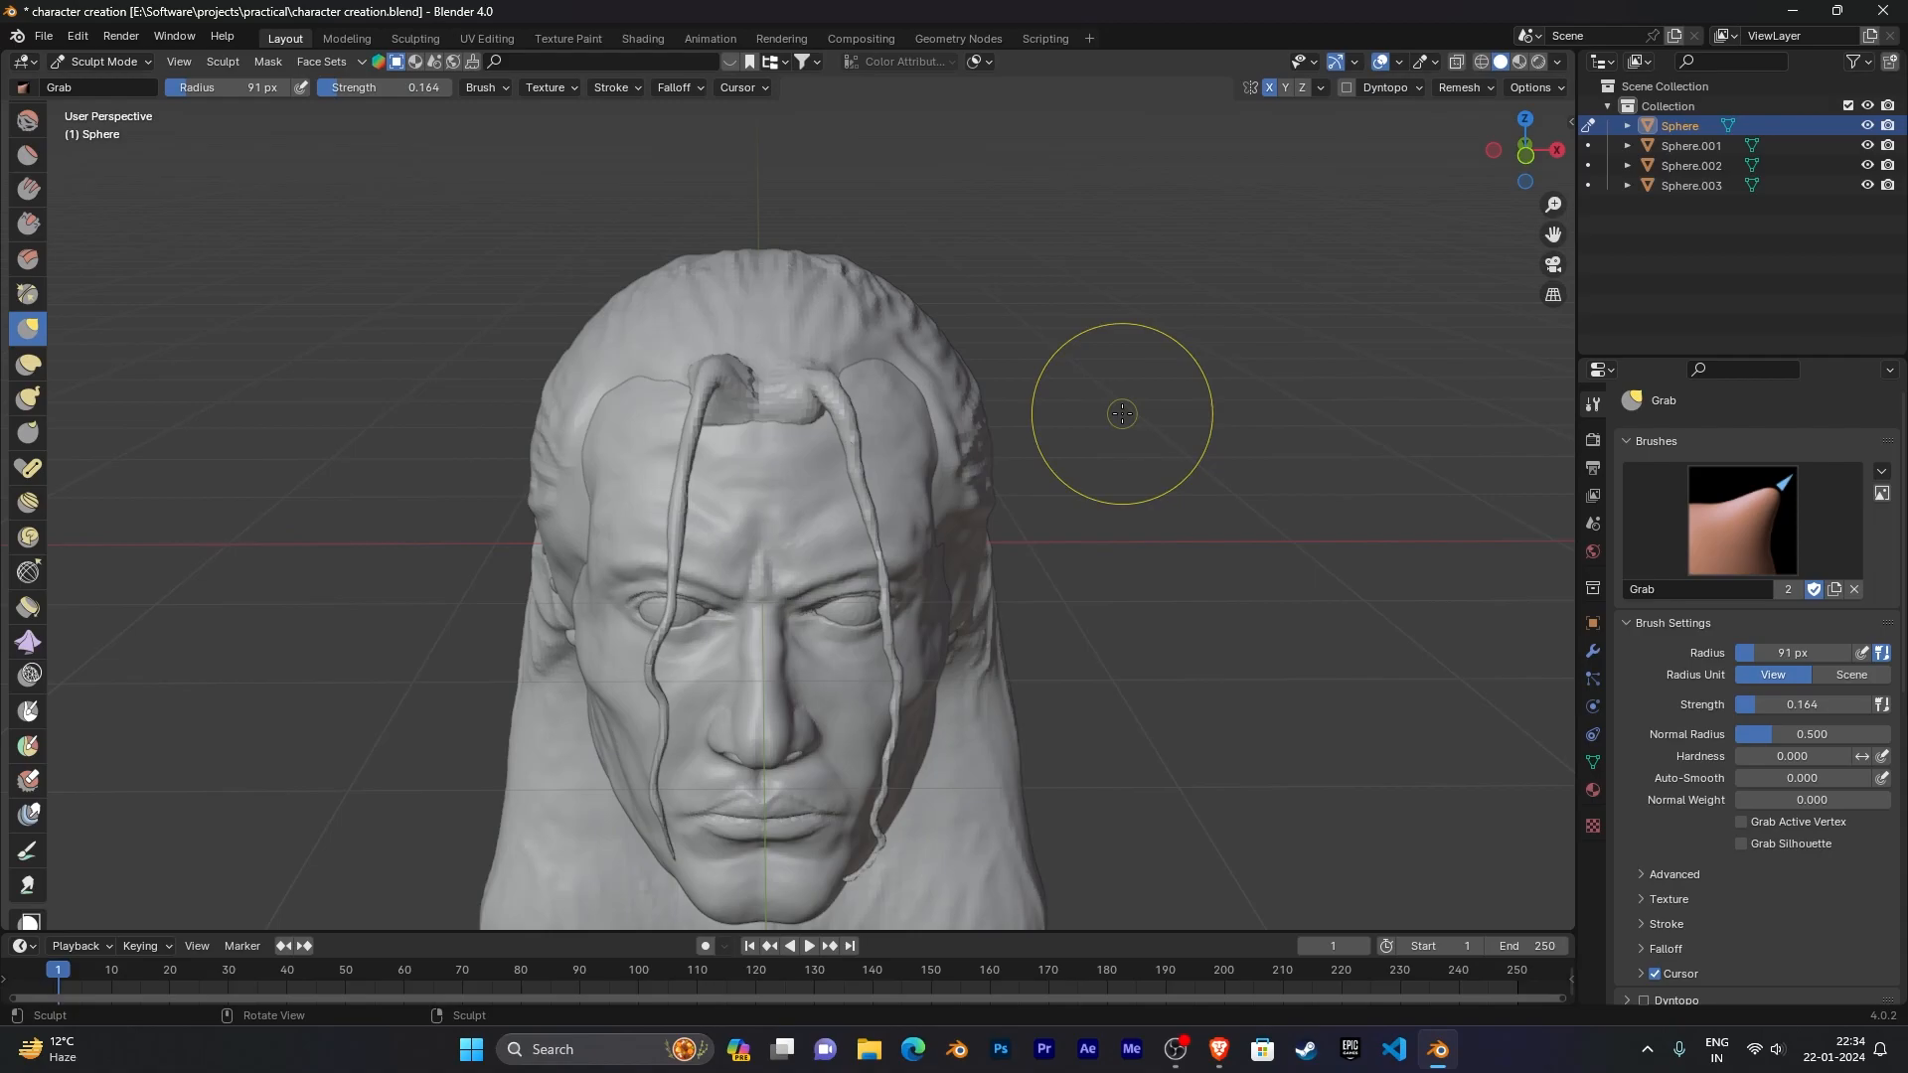
Step: Start the Shortcut VUr on-screen key display
{"action": "key", "text": "n"}
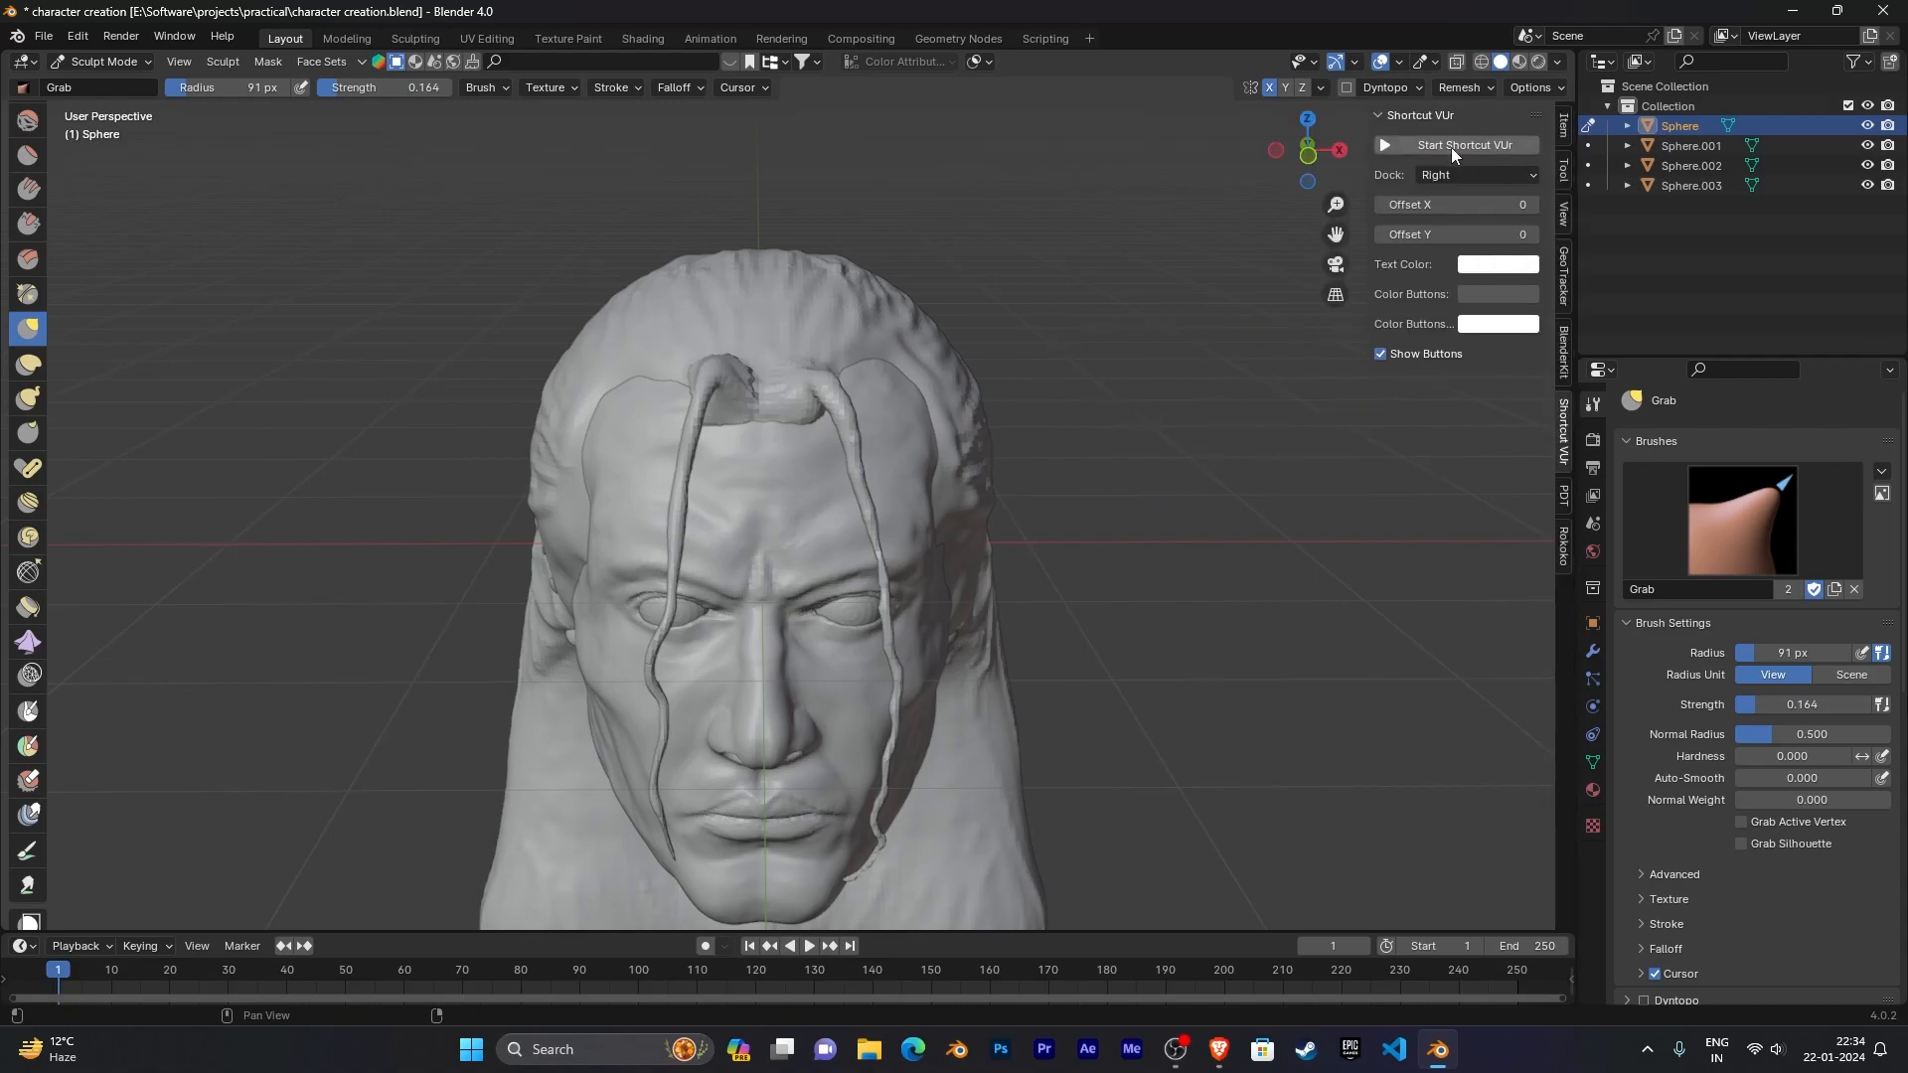
{"action": "key", "text": "n"}
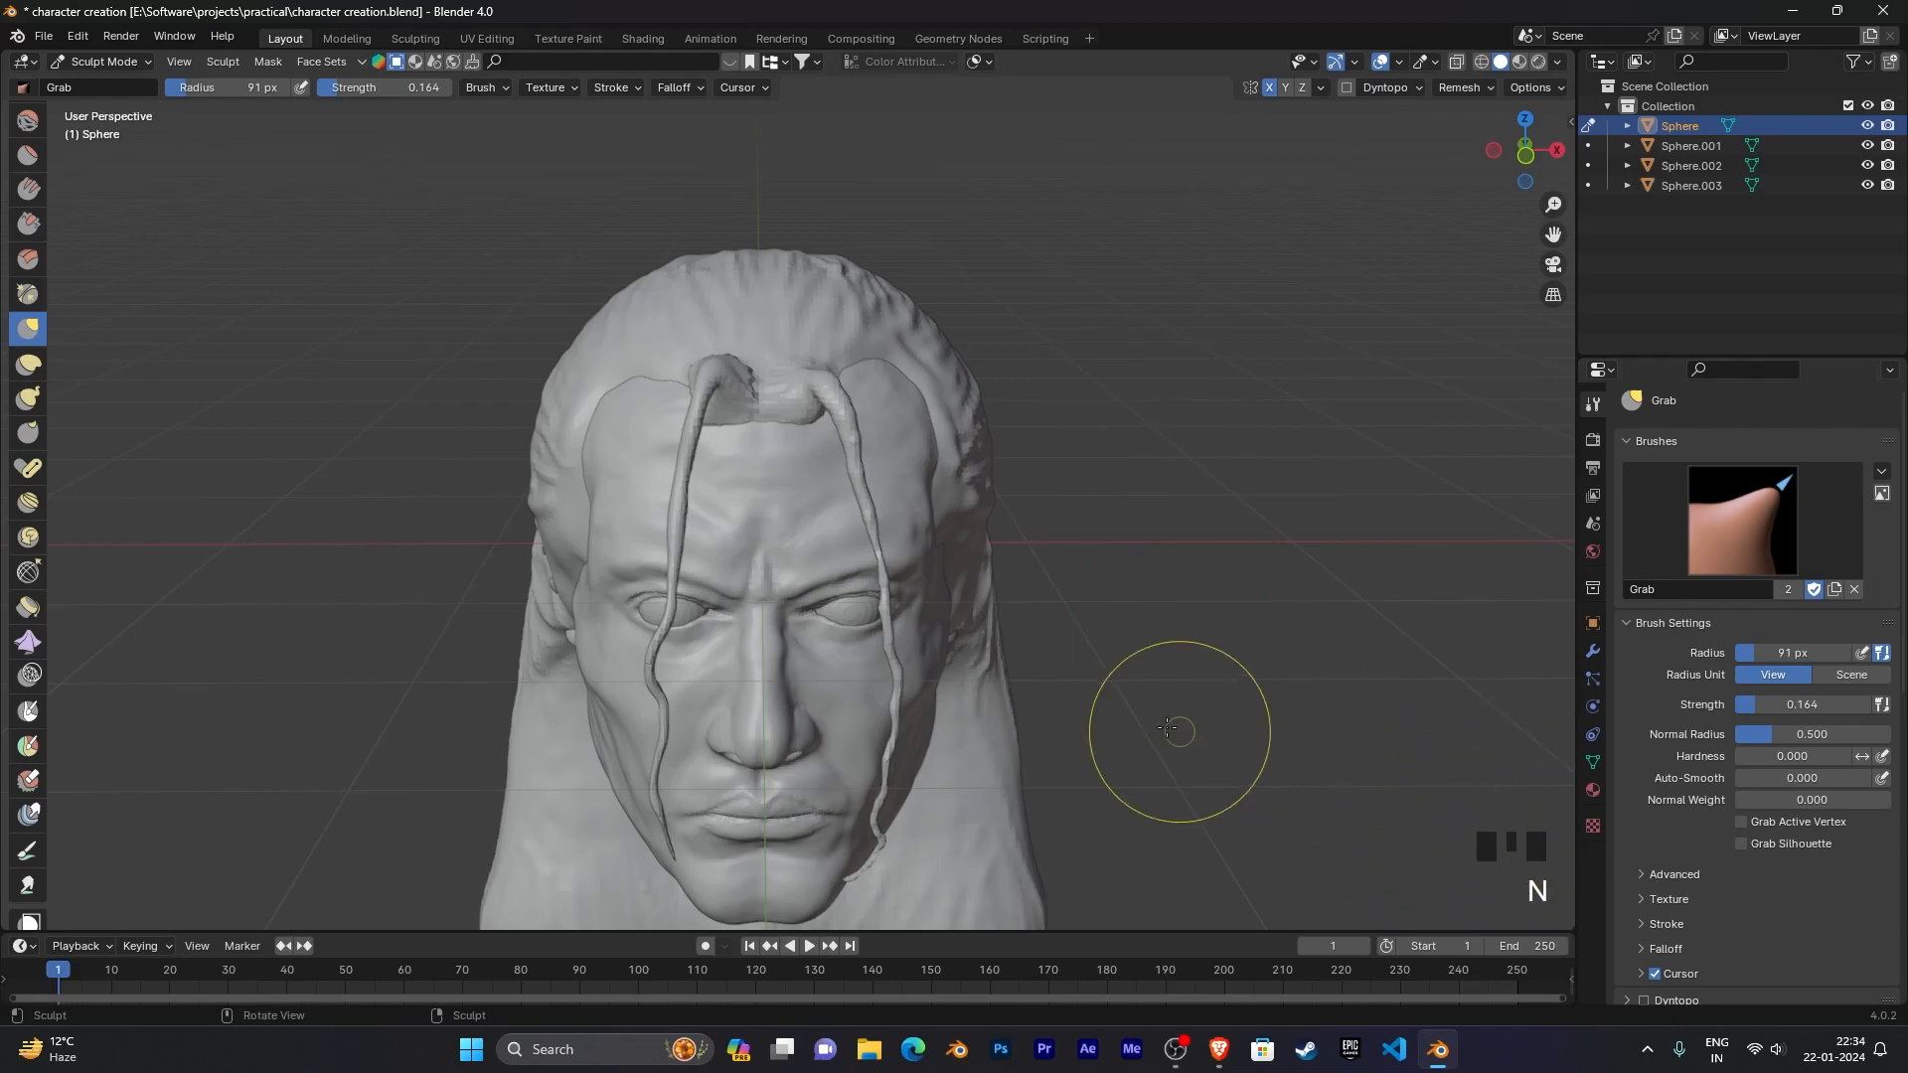
Step: Scrape along the rim of the lower eyelid with the Multi-plane Scrape brush
{"action": "scroll", "coordinate": [1141, 517], "scroll_direction": "down", "scroll_amount": 3}
{"action": "mouse_move", "coordinate": [1142, 519]}
{"action": "middle_mouse_down"}
{"action": "mouse_move", "coordinate": [1157, 542]}
{"action": "mouse_move", "coordinate": [1147, 498]}
{"action": "middle_mouse_up"}
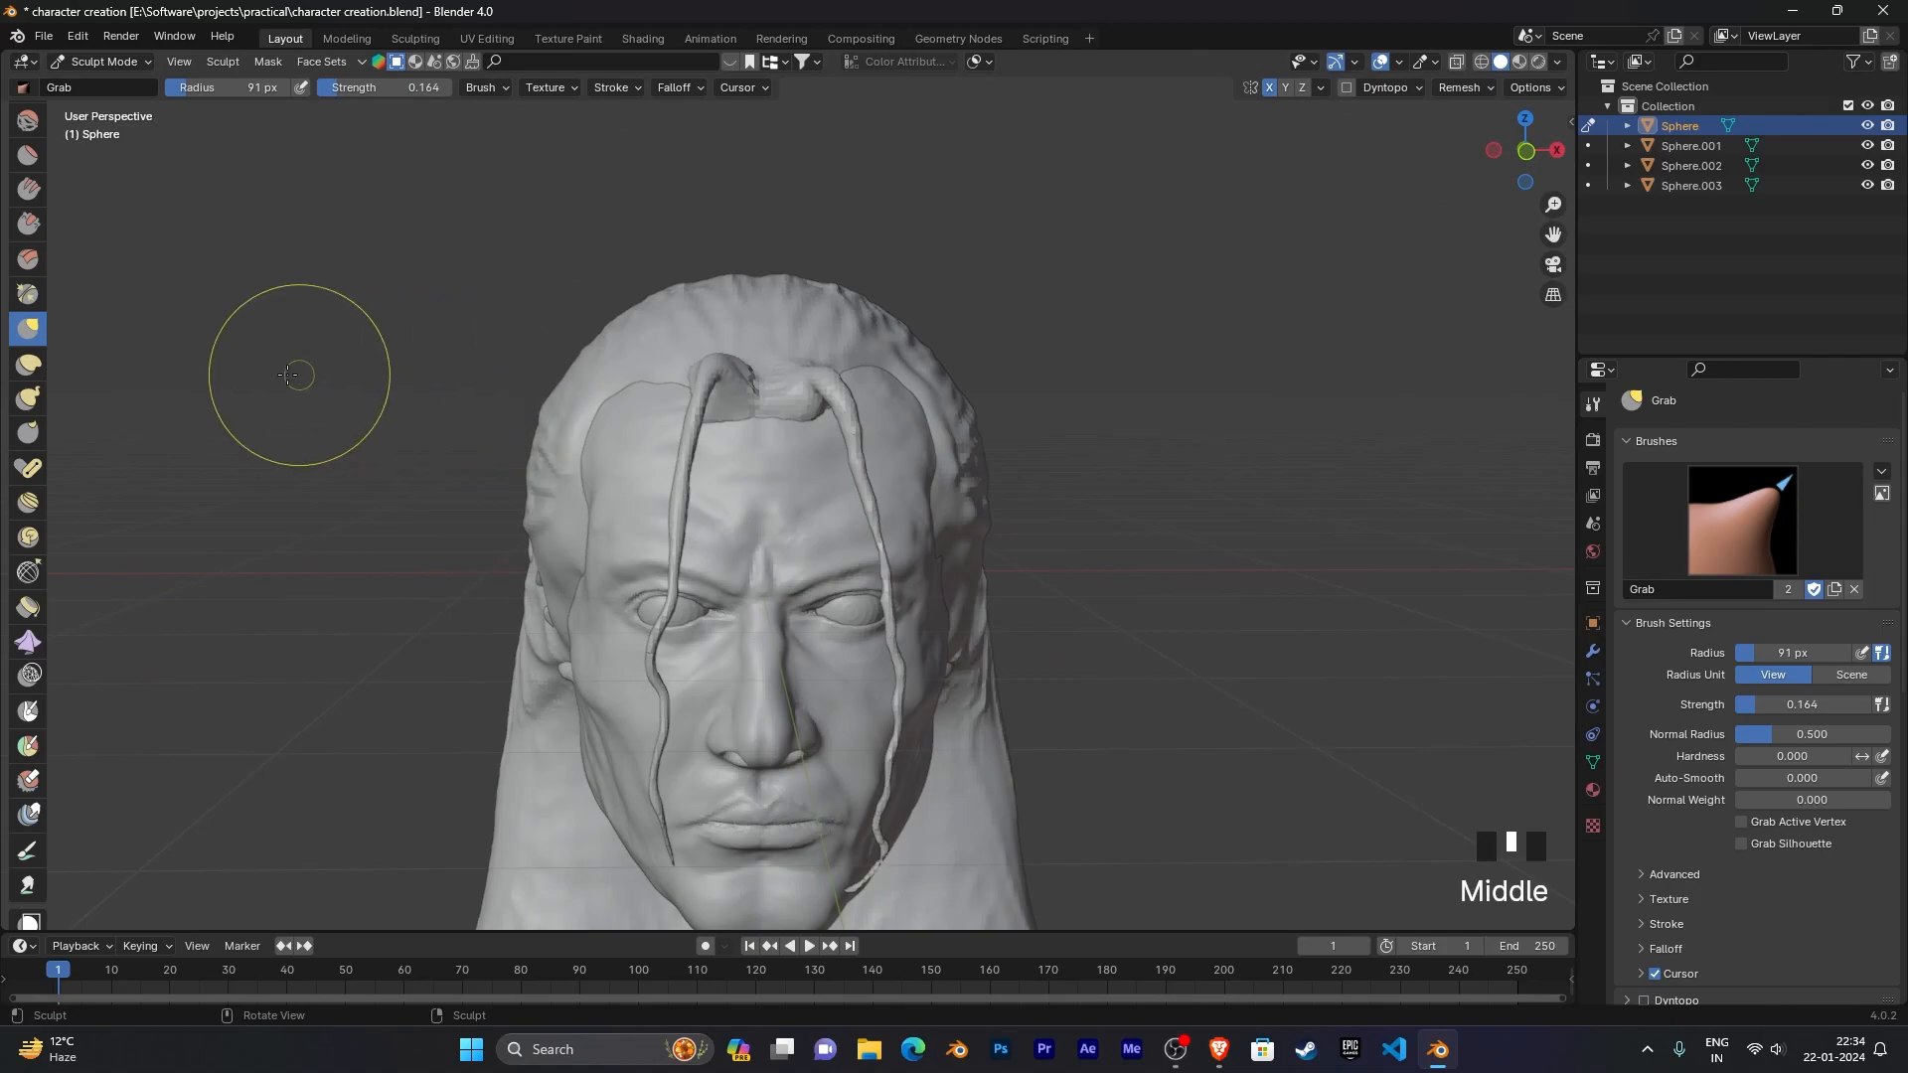
{"action": "left_click", "coordinate": [26, 260]}
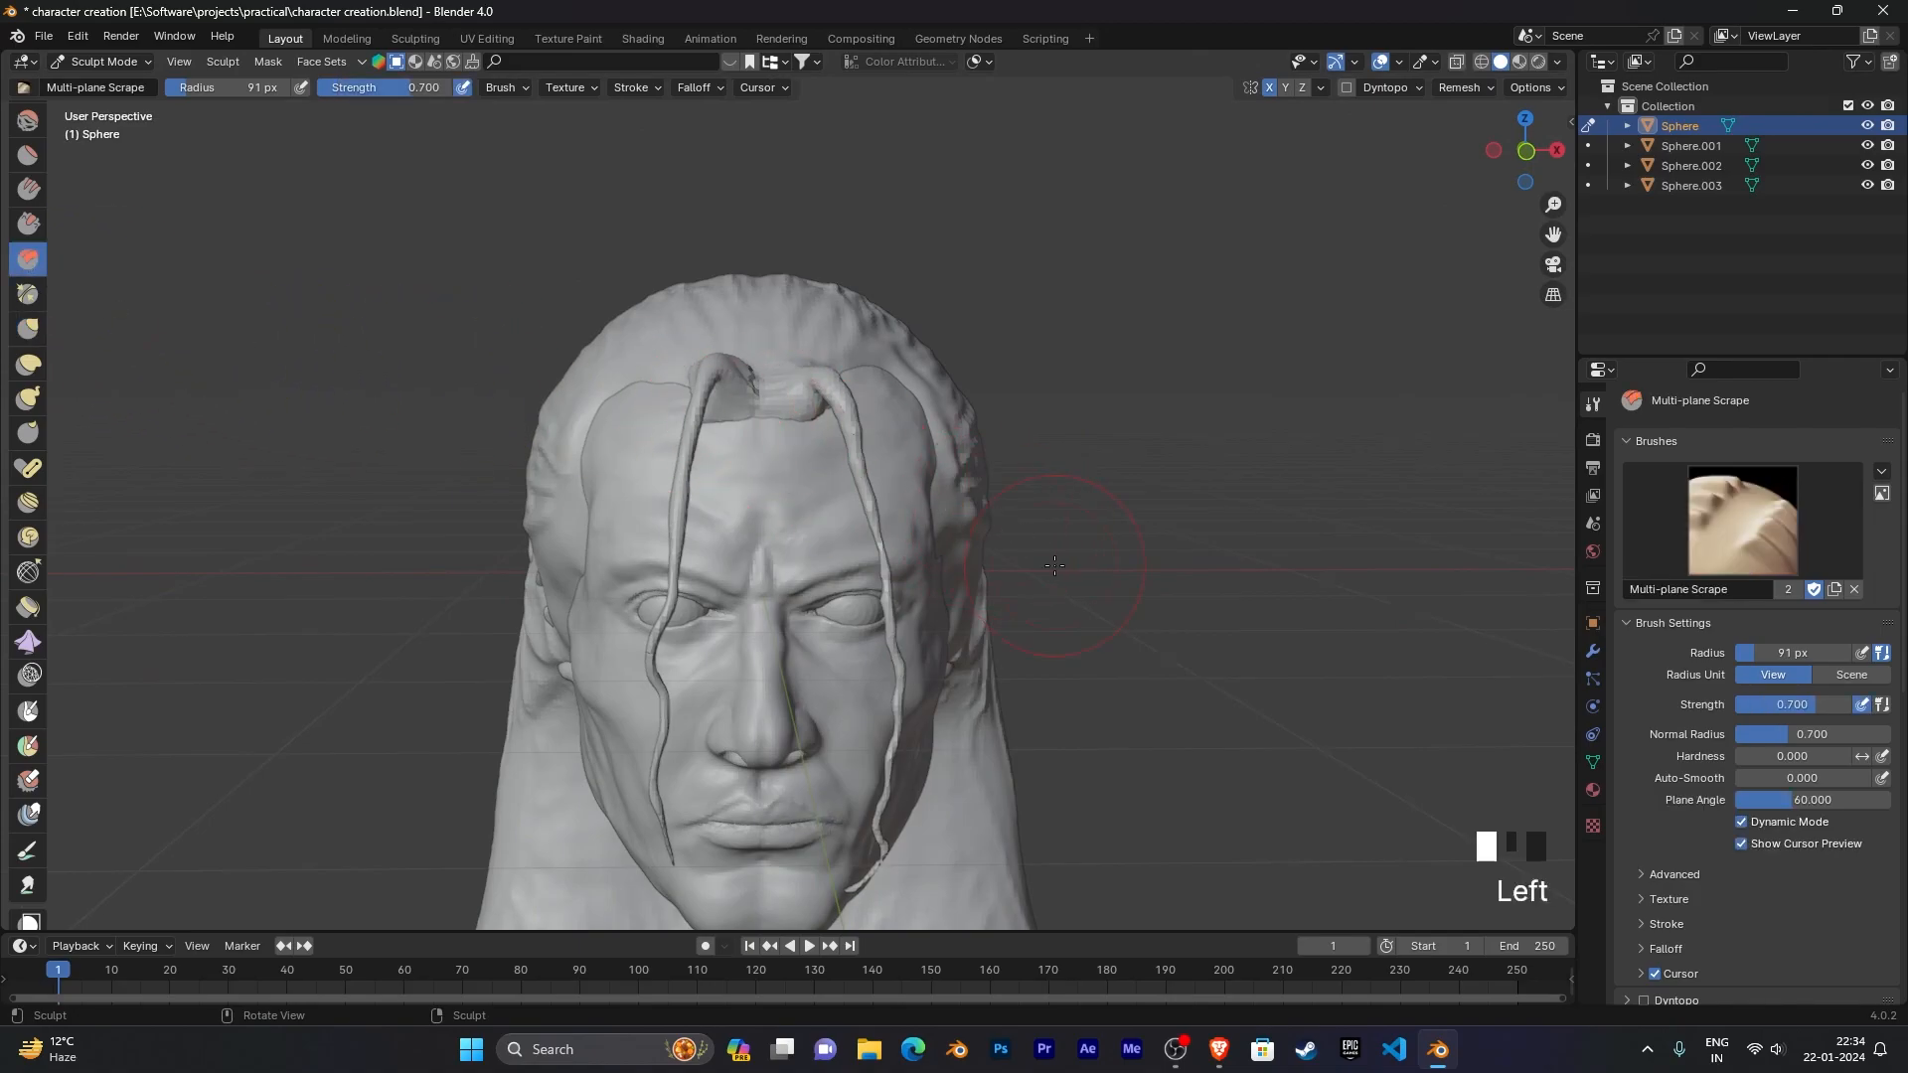
{"action": "middle_click_drag", "start_coordinate": [1054, 563], "coordinate": [1065, 617]}
{"action": "scroll", "coordinate": [1009, 455], "scroll_direction": "up", "scroll_amount": 5}
{"action": "scroll", "coordinate": [1022, 447], "scroll_direction": "up", "scroll_amount": 5}
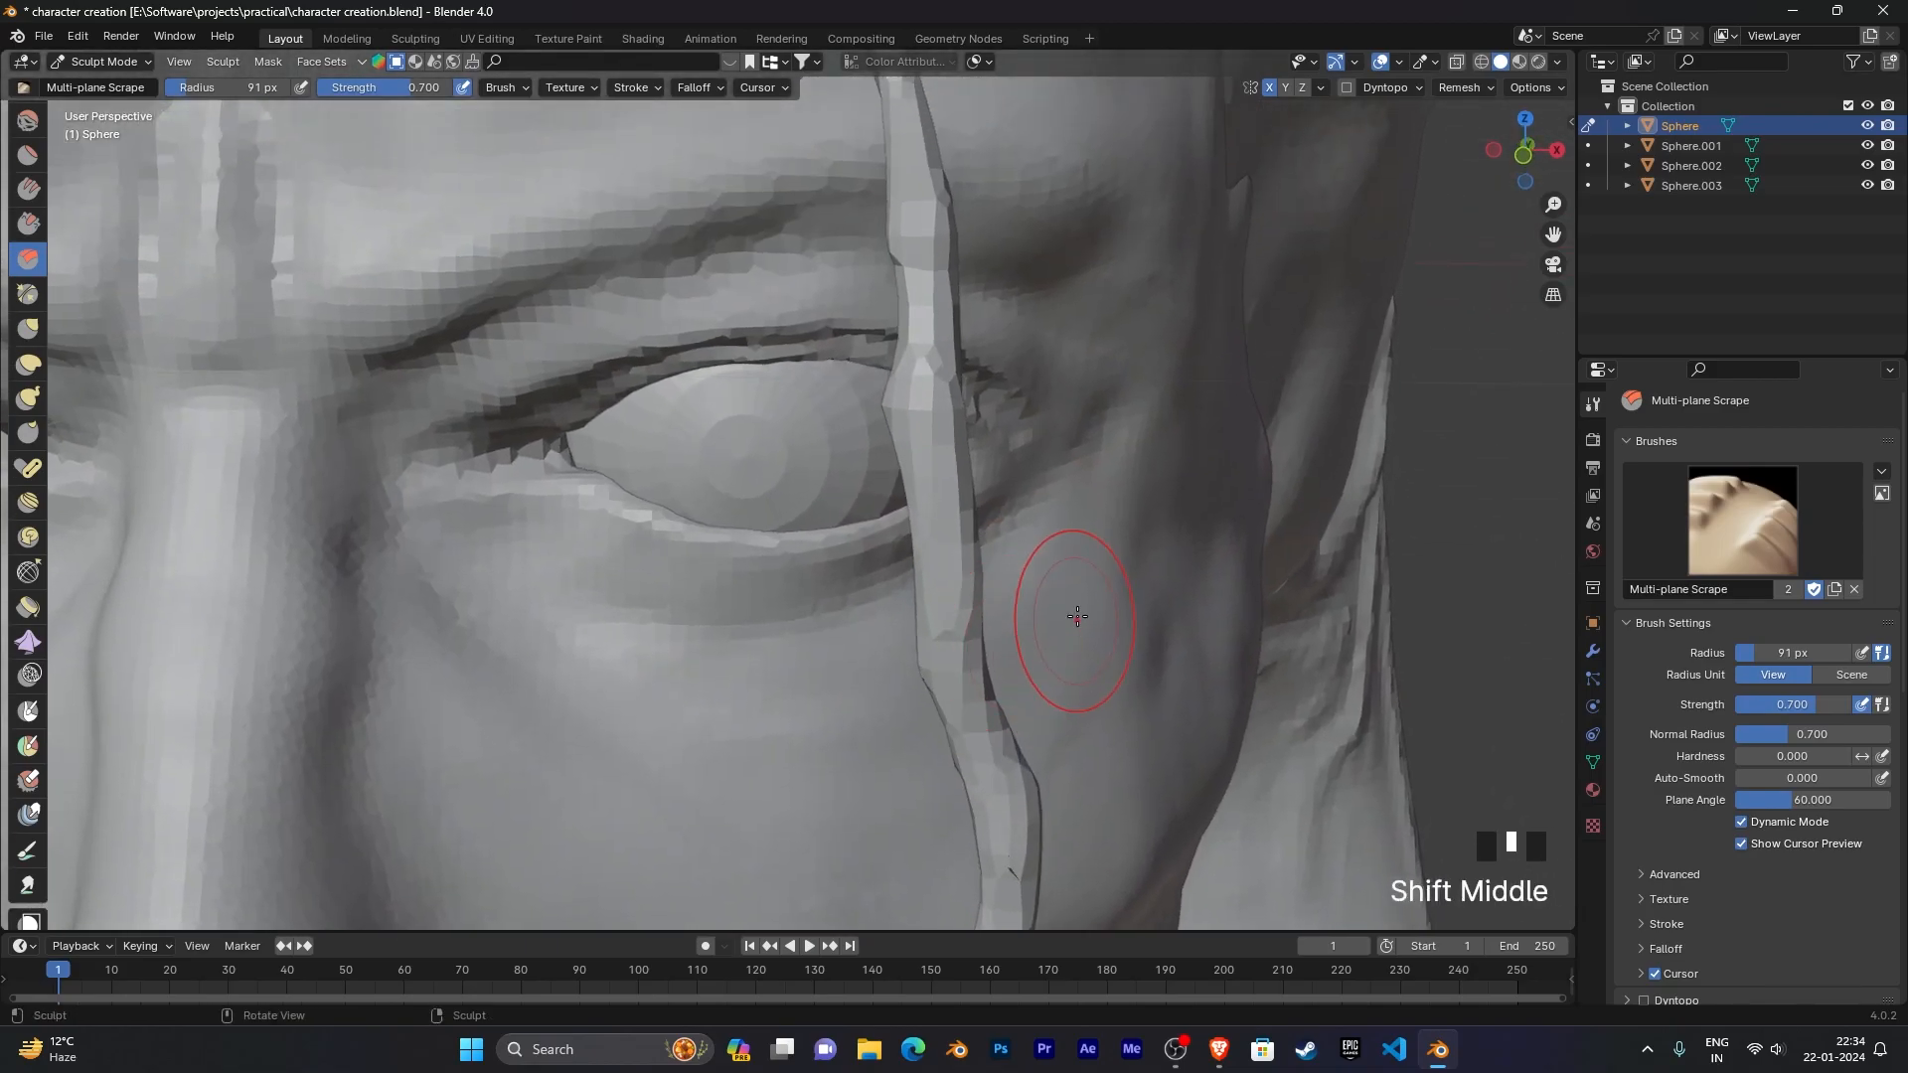
{"action": "scroll", "coordinate": [939, 621], "scroll_direction": "up", "scroll_amount": 2}
{"action": "middle_click_drag", "start_coordinate": [939, 621], "coordinate": [1010, 617], "text": "shift"}
{"action": "scroll", "coordinate": [1235, 596], "scroll_direction": "up", "scroll_amount": 2}
{"action": "middle_click_drag", "start_coordinate": [1235, 596], "coordinate": [868, 511]}
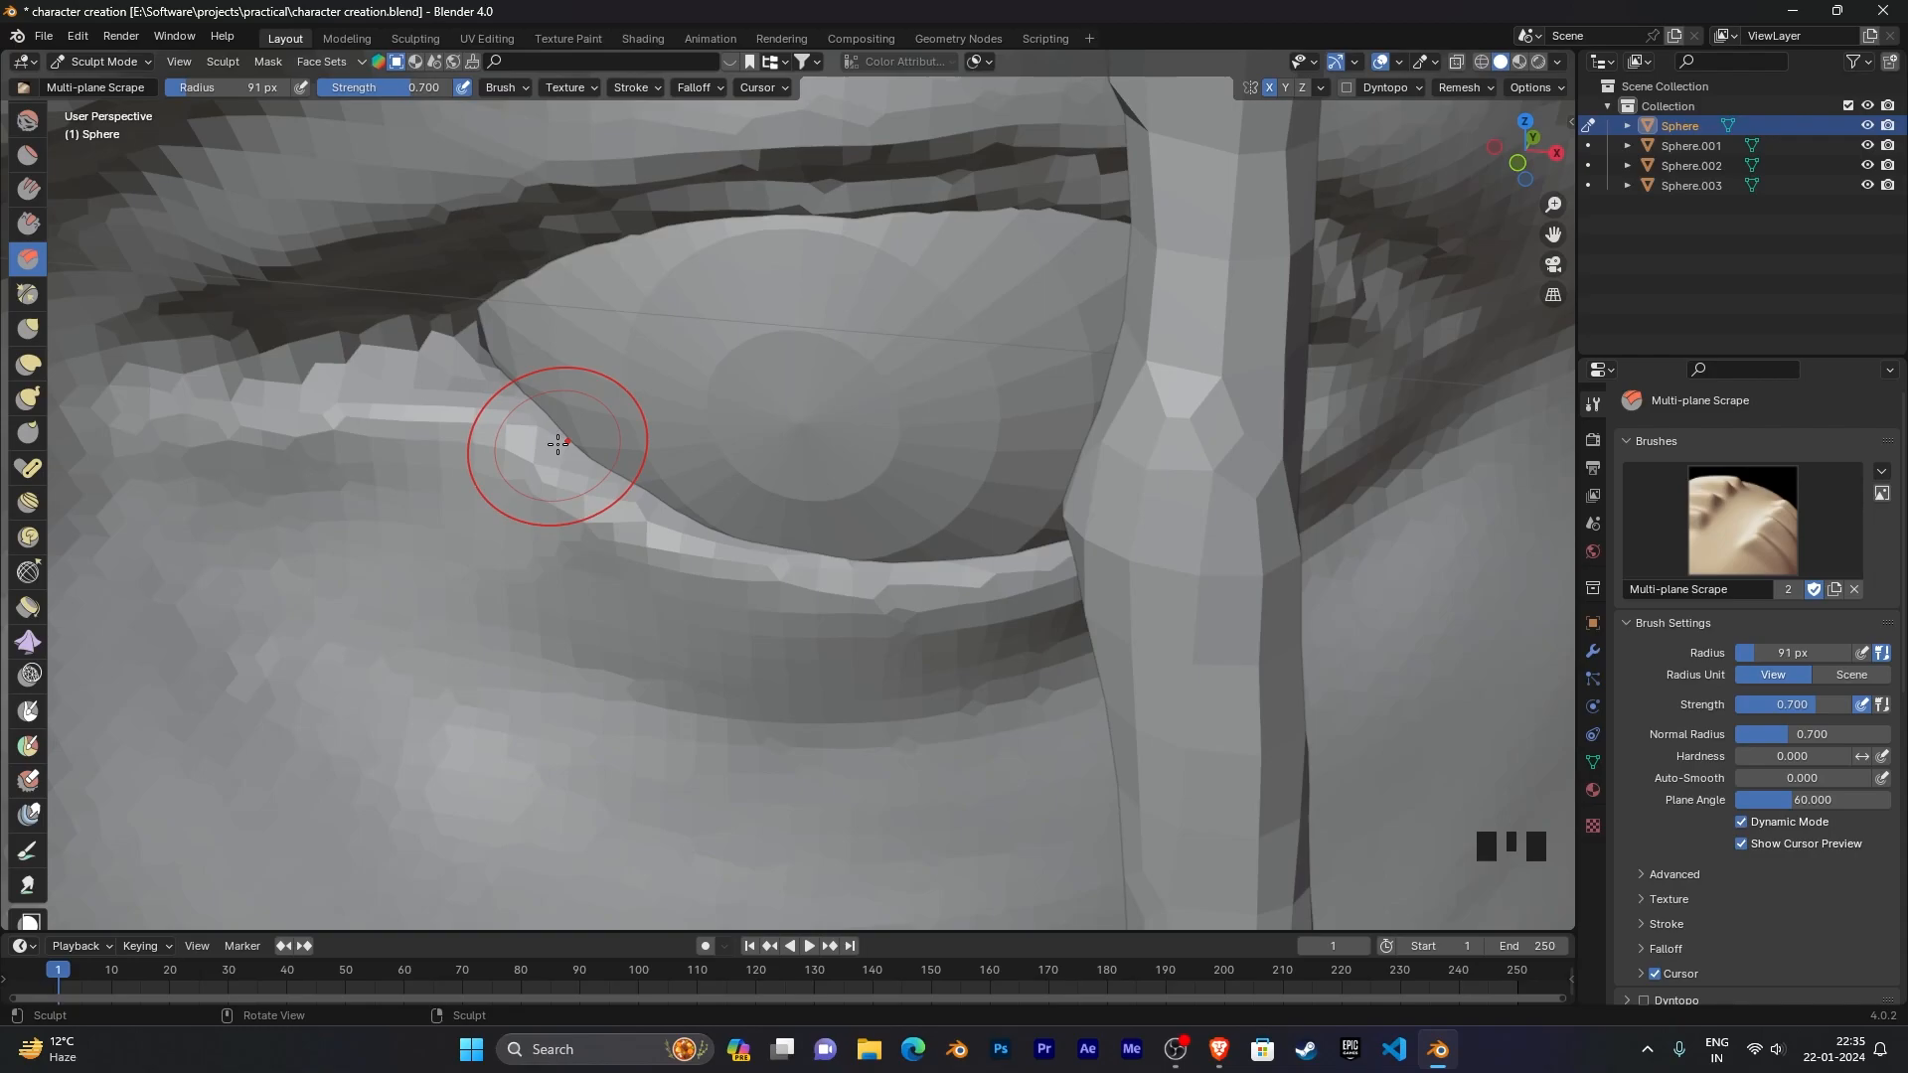
{"action": "mouse_move", "coordinate": [566, 448]}
{"action": "left_mouse_down"}
{"action": "mouse_move", "coordinate": [680, 501]}
{"action": "mouse_move", "coordinate": [557, 482]}
{"action": "mouse_move", "coordinate": [788, 554]}
{"action": "mouse_move", "coordinate": [1020, 584]}
{"action": "left_mouse_up"}
Step: Voxel remesh the head sculpt after checking the lower eyelid's rim up close
{"action": "mouse_move", "coordinate": [1019, 585]}
{"action": "middle_mouse_down"}
{"action": "mouse_move", "coordinate": [1033, 601]}
{"action": "mouse_move", "coordinate": [895, 596]}
{"action": "mouse_move", "coordinate": [958, 639]}
{"action": "mouse_move", "coordinate": [972, 618]}
{"action": "mouse_move", "coordinate": [916, 576]}
{"action": "middle_mouse_up"}
{"action": "scroll", "coordinate": [1037, 605], "scroll_direction": "up", "scroll_amount": 3}
{"action": "scroll", "coordinate": [895, 596], "scroll_direction": "down", "scroll_amount": 2}
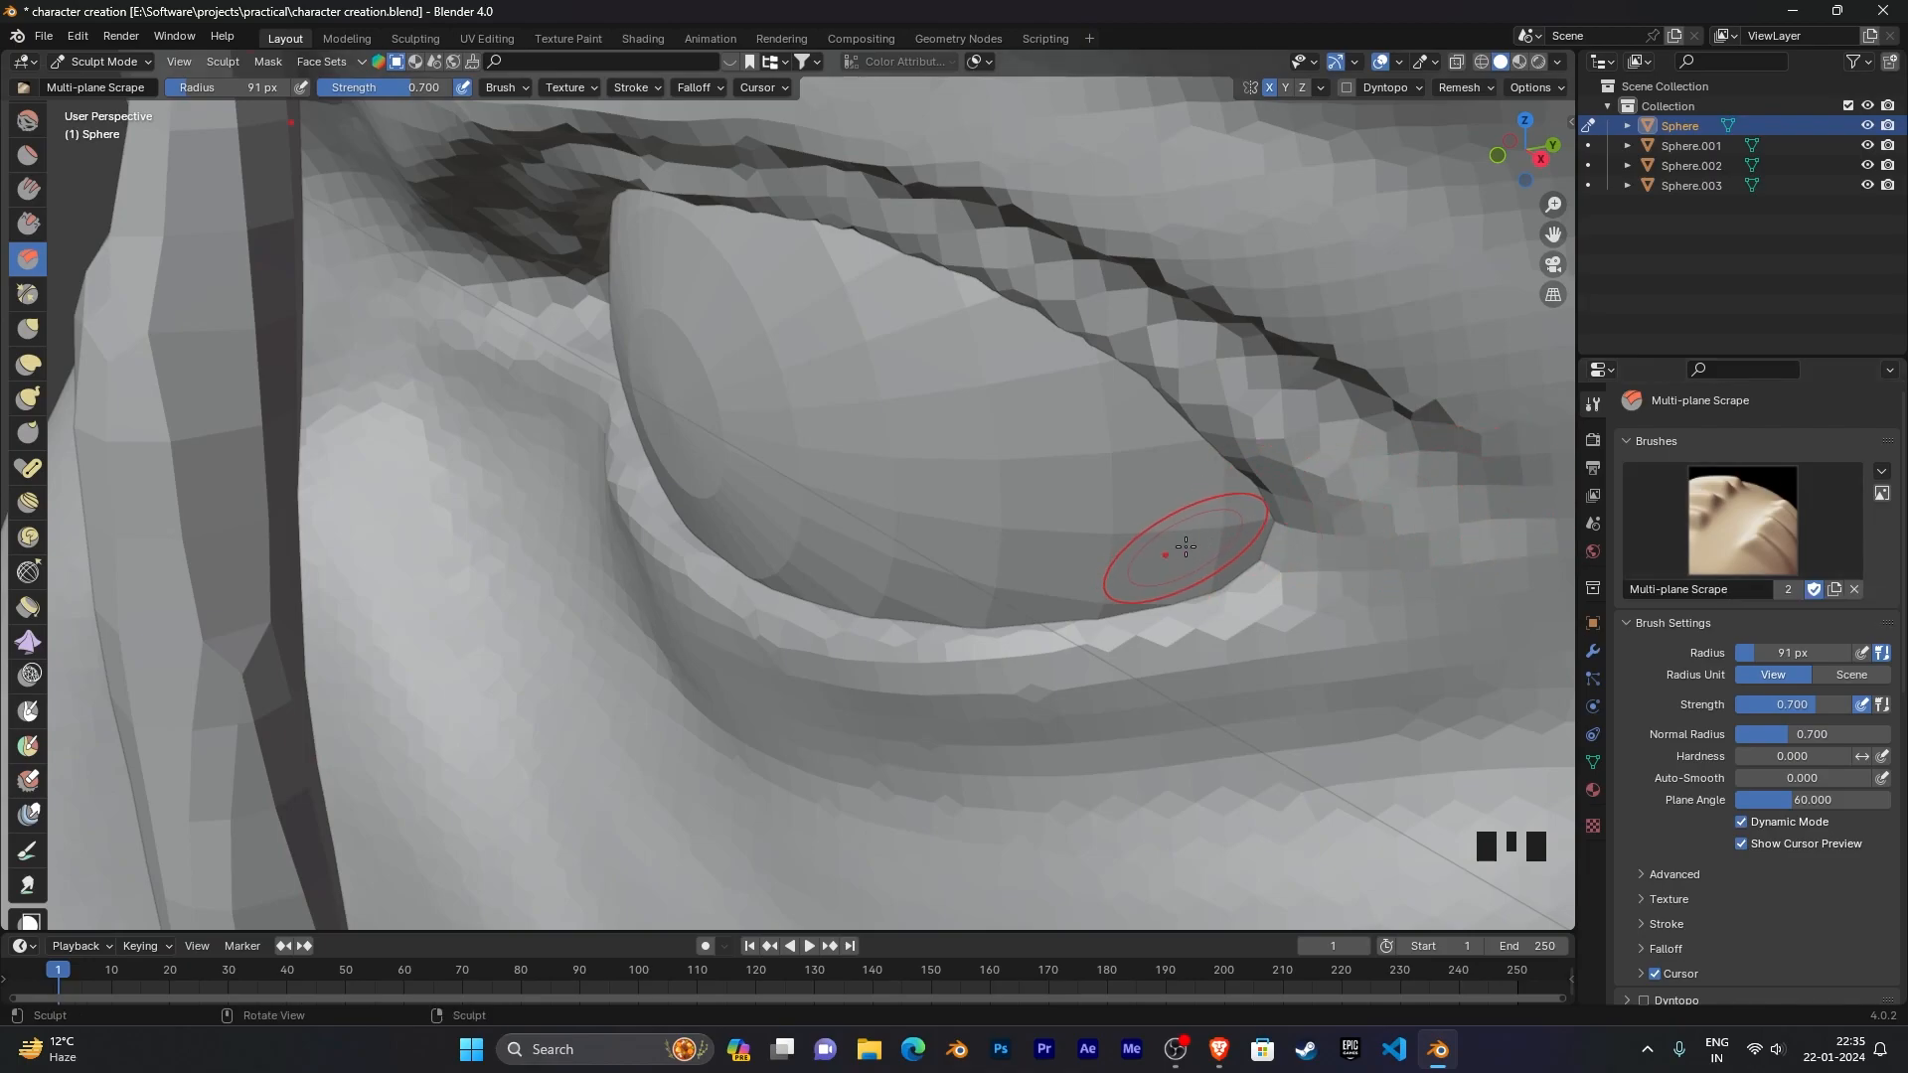
{"action": "middle_click_drag", "start_coordinate": [1186, 546], "coordinate": [1297, 609]}
{"action": "scroll", "coordinate": [1304, 545], "scroll_direction": "up", "scroll_amount": 3}
{"action": "scroll", "coordinate": [1264, 596], "scroll_direction": "up", "scroll_amount": 1, "text": "shift"}
{"action": "scroll", "coordinate": [1141, 597], "scroll_direction": "down", "scroll_amount": 1}
{"action": "key", "text": "ctrl+r"}
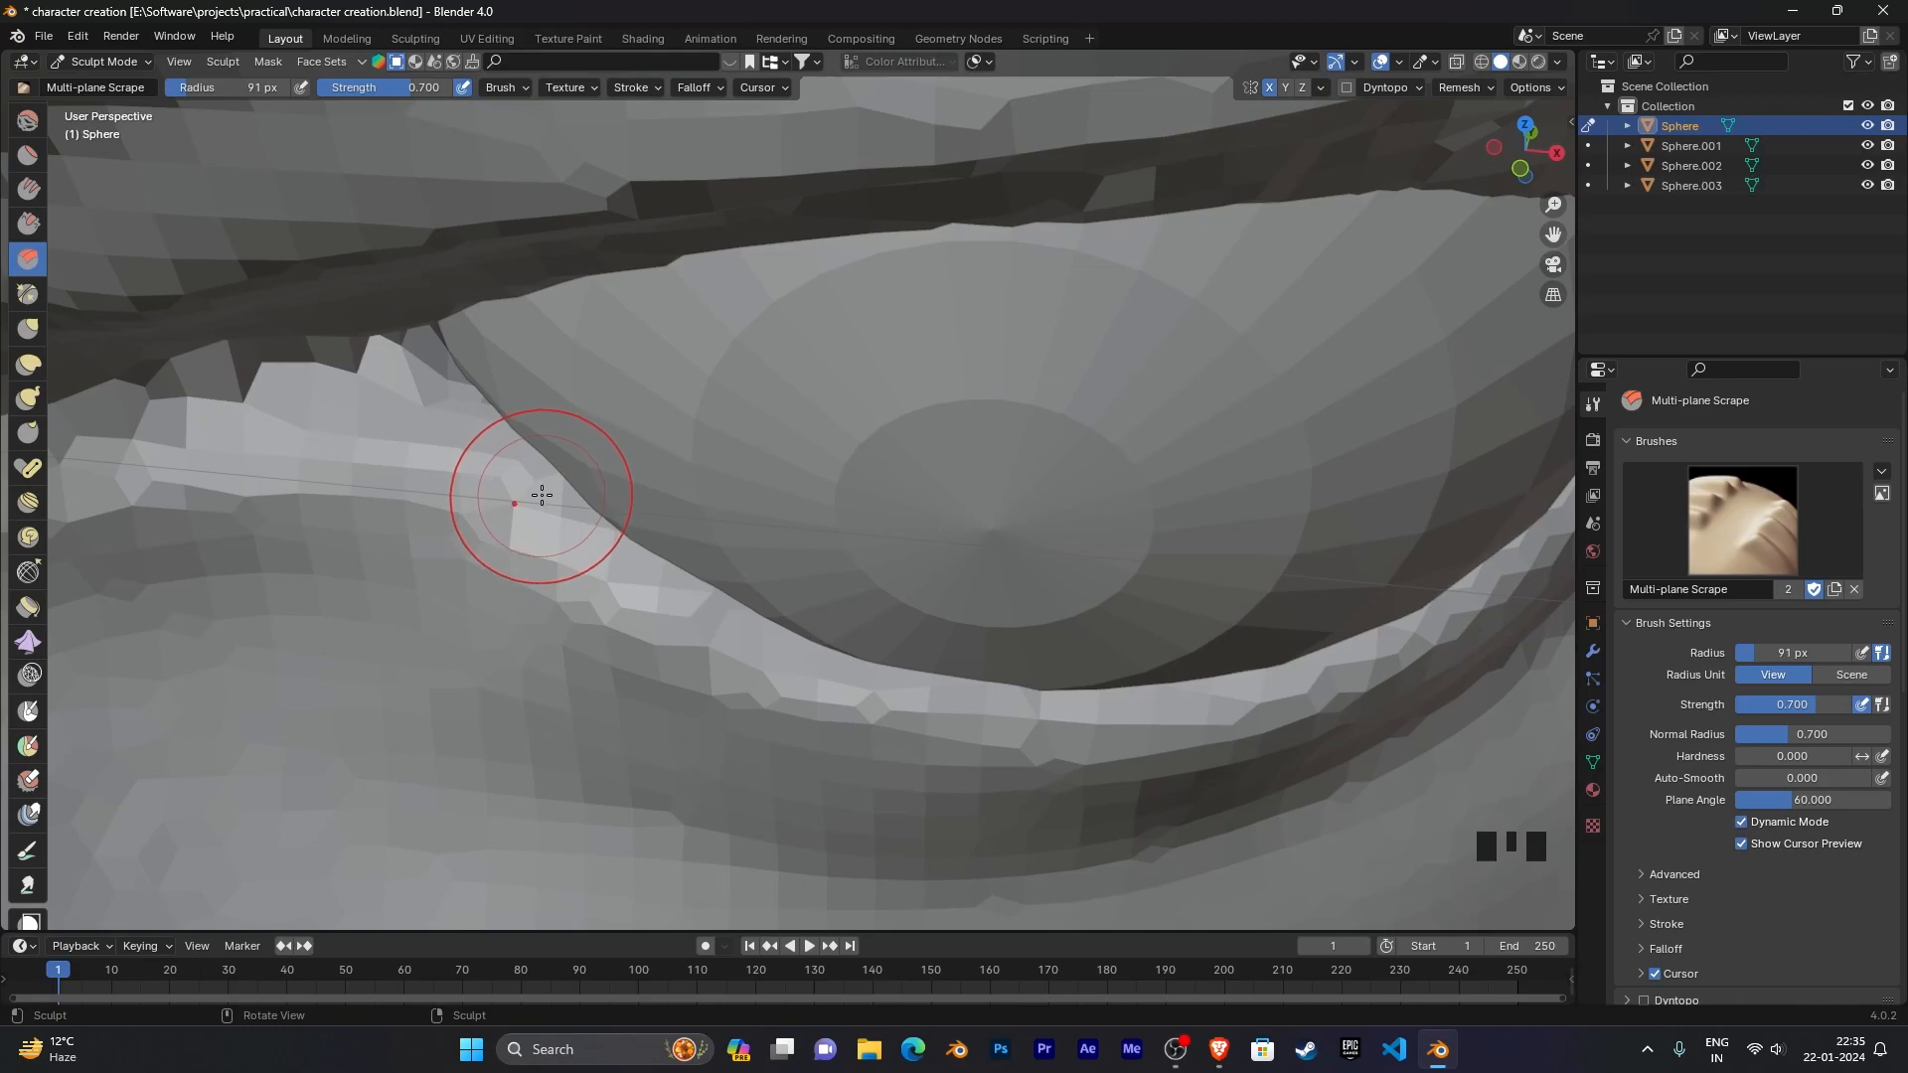
Step: Examine the overall shape of the head from the front
{"action": "scroll", "coordinate": [542, 495], "scroll_direction": "down", "scroll_amount": 11}
{"action": "mouse_move", "coordinate": [660, 596]}
{"action": "middle_mouse_down"}
{"action": "mouse_move", "coordinate": [676, 514]}
{"action": "mouse_move", "coordinate": [755, 491]}
{"action": "mouse_move", "coordinate": [716, 487]}
{"action": "mouse_move", "coordinate": [793, 496]}
{"action": "middle_mouse_up"}
{"action": "scroll", "coordinate": [676, 514], "scroll_direction": "down", "scroll_amount": 2}
{"action": "middle_click_drag", "start_coordinate": [735, 583], "coordinate": [736, 563]}
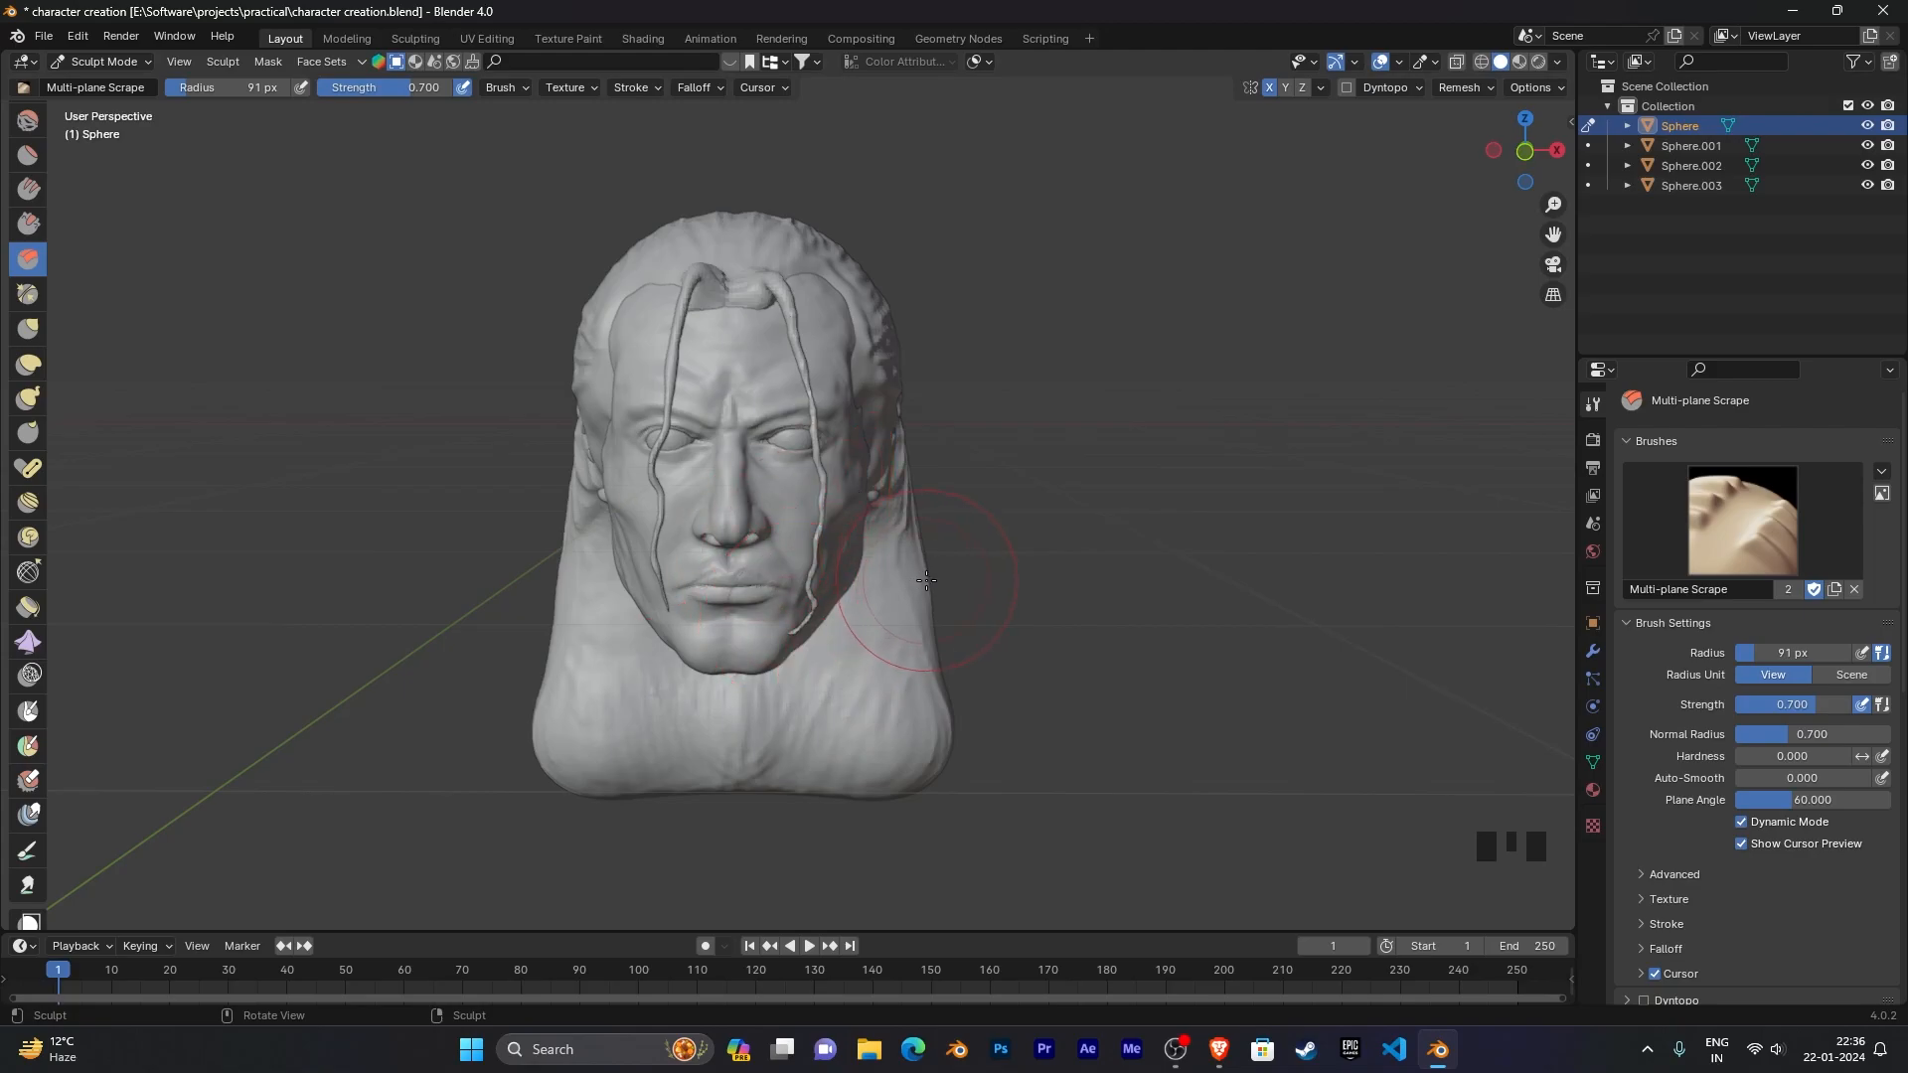
{"action": "scroll", "coordinate": [926, 581], "scroll_direction": "up", "scroll_amount": 2}
{"action": "middle_click_drag", "start_coordinate": [926, 581], "coordinate": [906, 552]}
{"action": "scroll", "coordinate": [932, 576], "scroll_direction": "down", "scroll_amount": 2}
Step: Set the Multi-plane Scrape brush radius to 23 px for close work on the lower eyelid
{"action": "scroll", "coordinate": [903, 549], "scroll_direction": "up", "scroll_amount": 5}
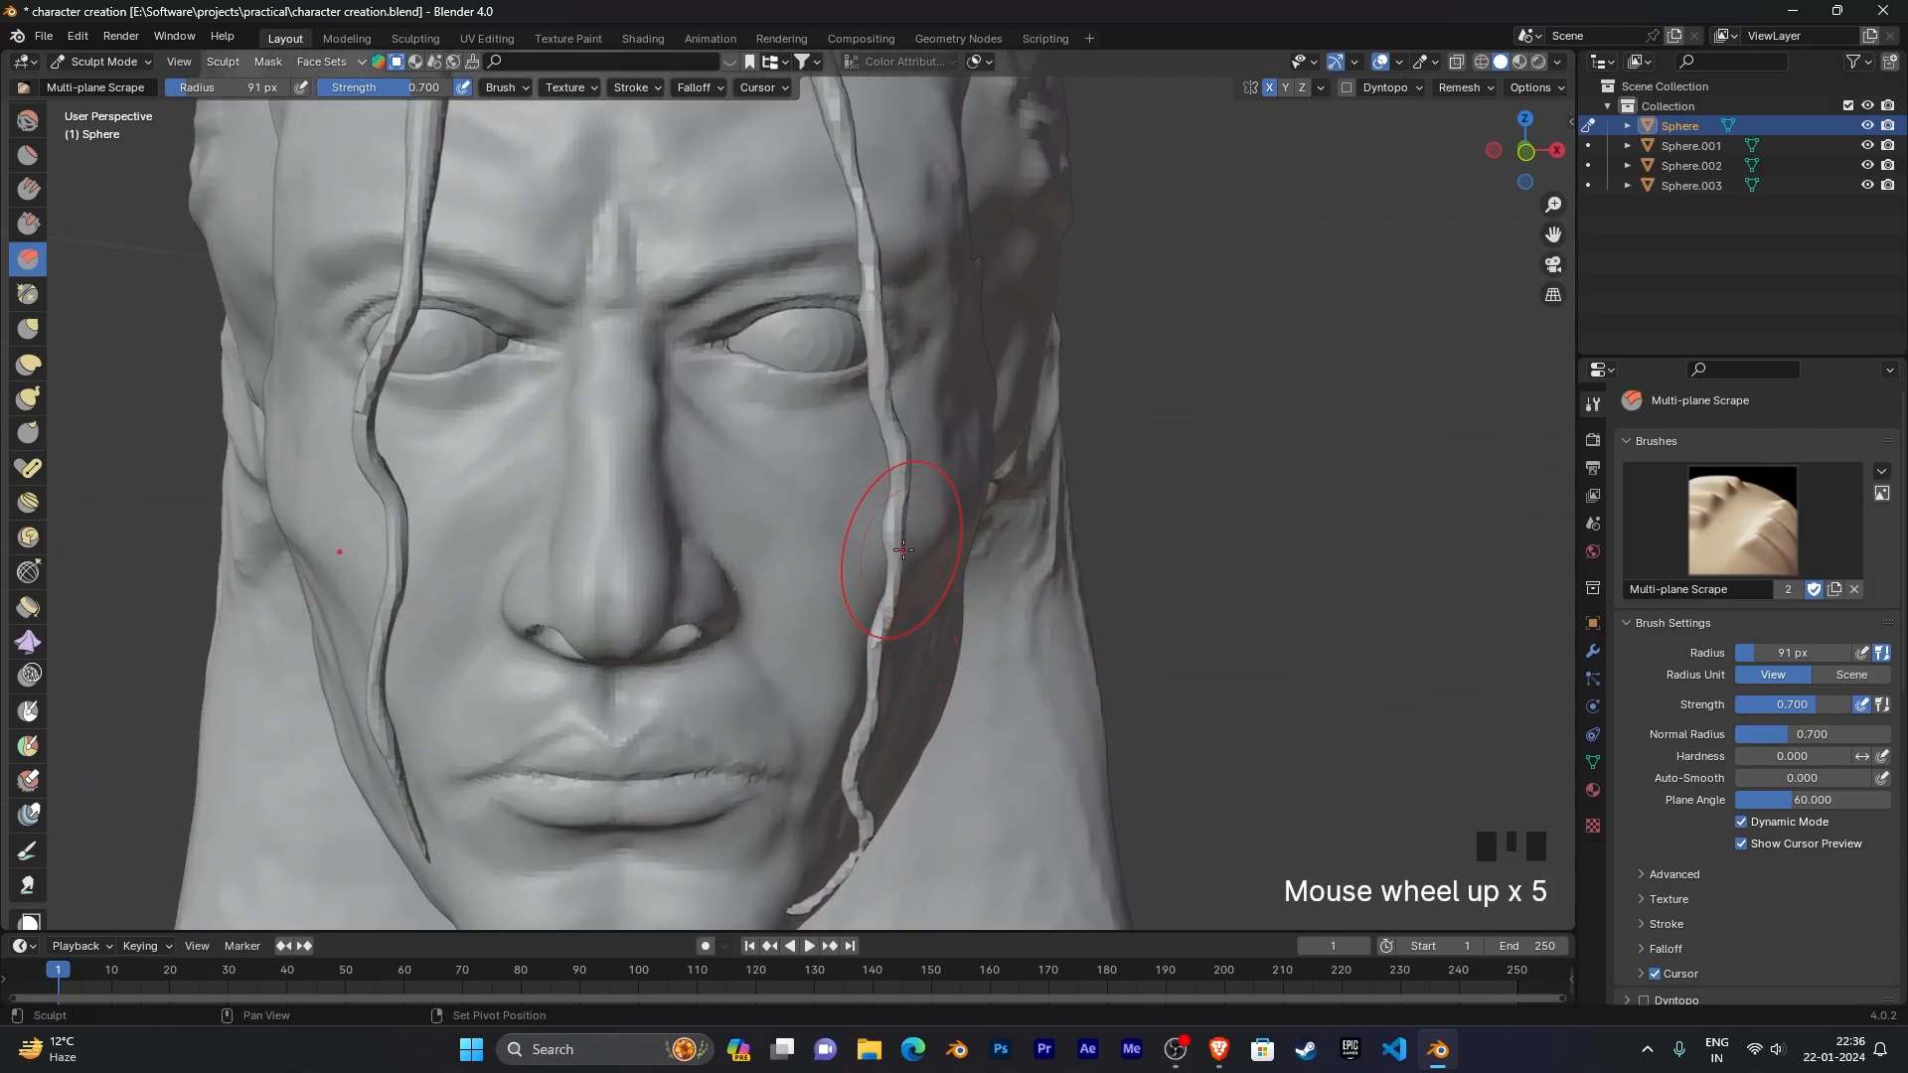
{"action": "scroll", "coordinate": [903, 549], "scroll_direction": "up", "scroll_amount": 4}
{"action": "scroll", "coordinate": [954, 524], "scroll_direction": "up", "scroll_amount": 3}
{"action": "middle_click_drag", "start_coordinate": [916, 702], "coordinate": [922, 705]}
{"action": "middle_click_drag", "start_coordinate": [922, 705], "coordinate": [969, 631], "text": "shift"}
{"action": "scroll", "coordinate": [886, 641], "scroll_direction": "up", "scroll_amount": 2}
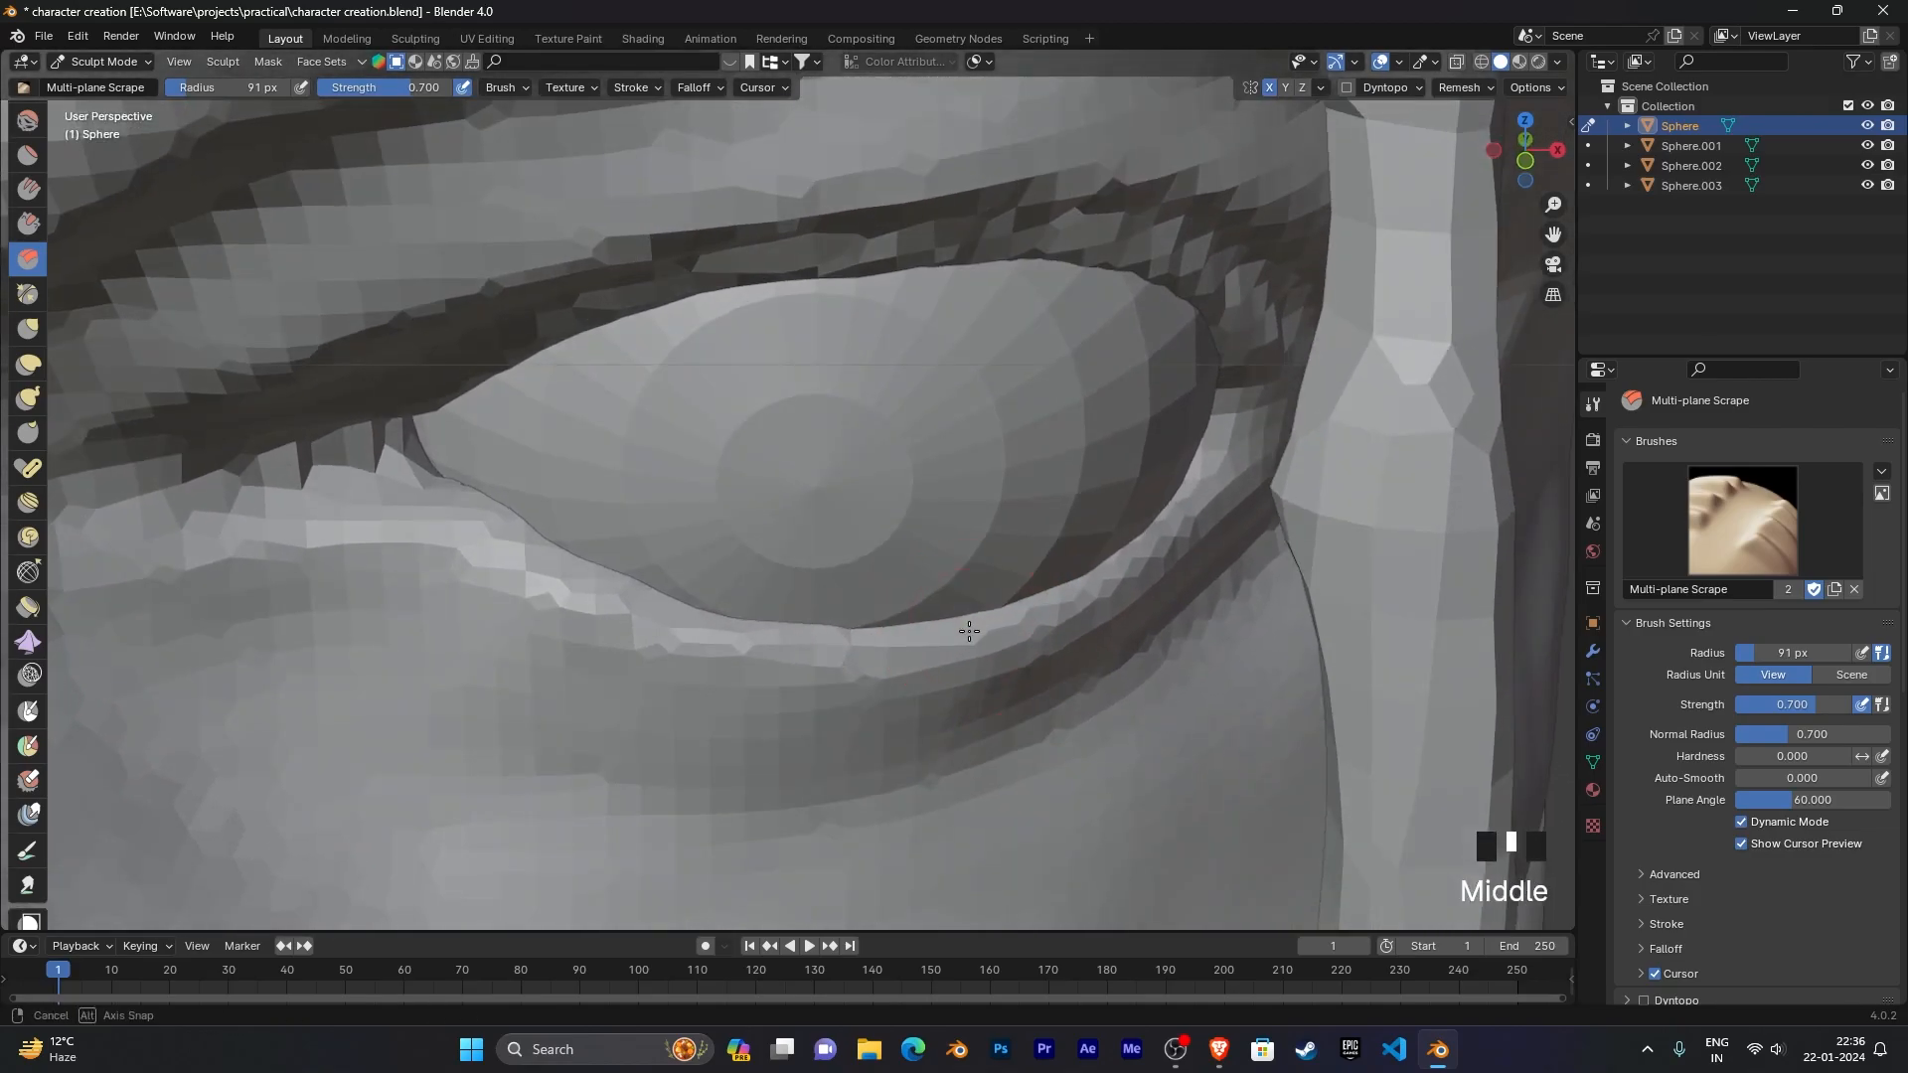
{"action": "key", "text": "f"}
{"action": "left_click", "coordinate": [900, 582]}
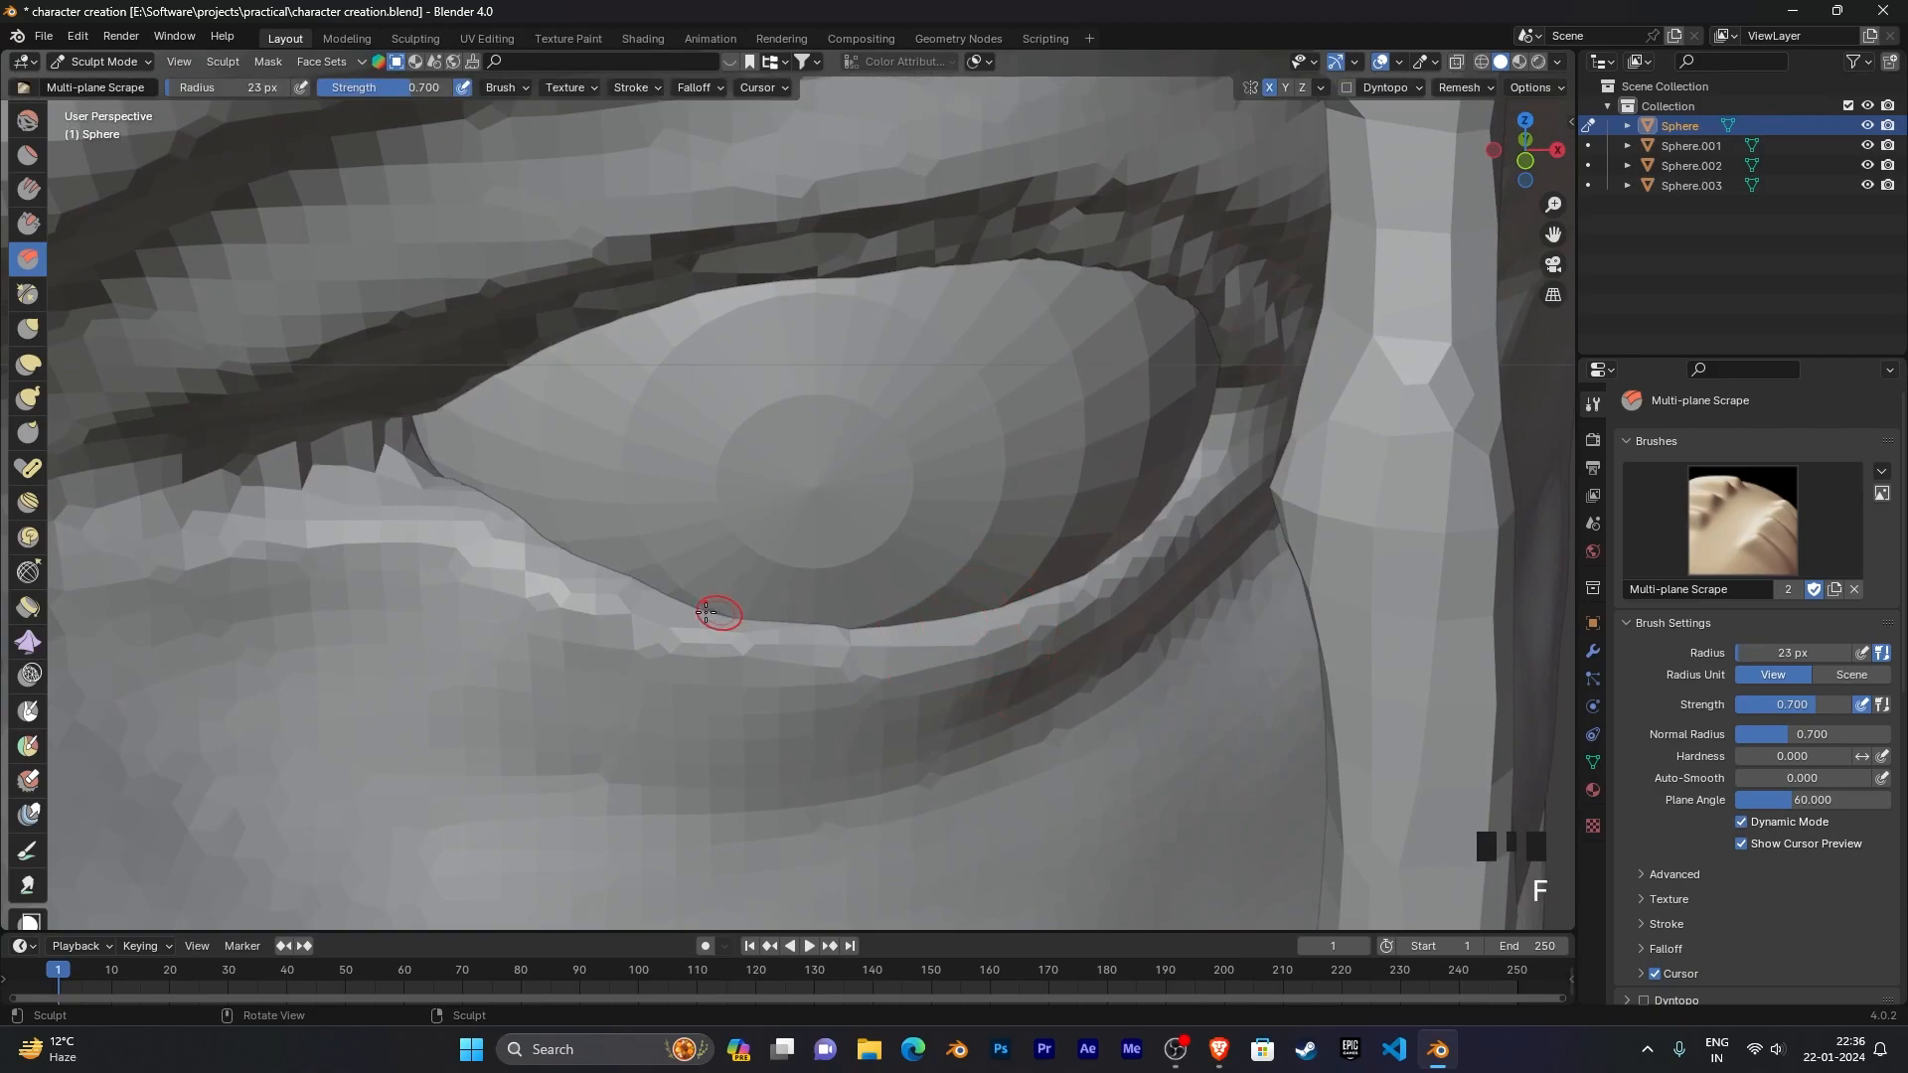
Step: Scrape the lower eyelid's rim from the inner eye corner towards its middle with short strokes
{"action": "middle_click_drag", "start_coordinate": [746, 596], "coordinate": [687, 648]}
{"action": "left_click_drag", "start_coordinate": [520, 521], "coordinate": [624, 550]}
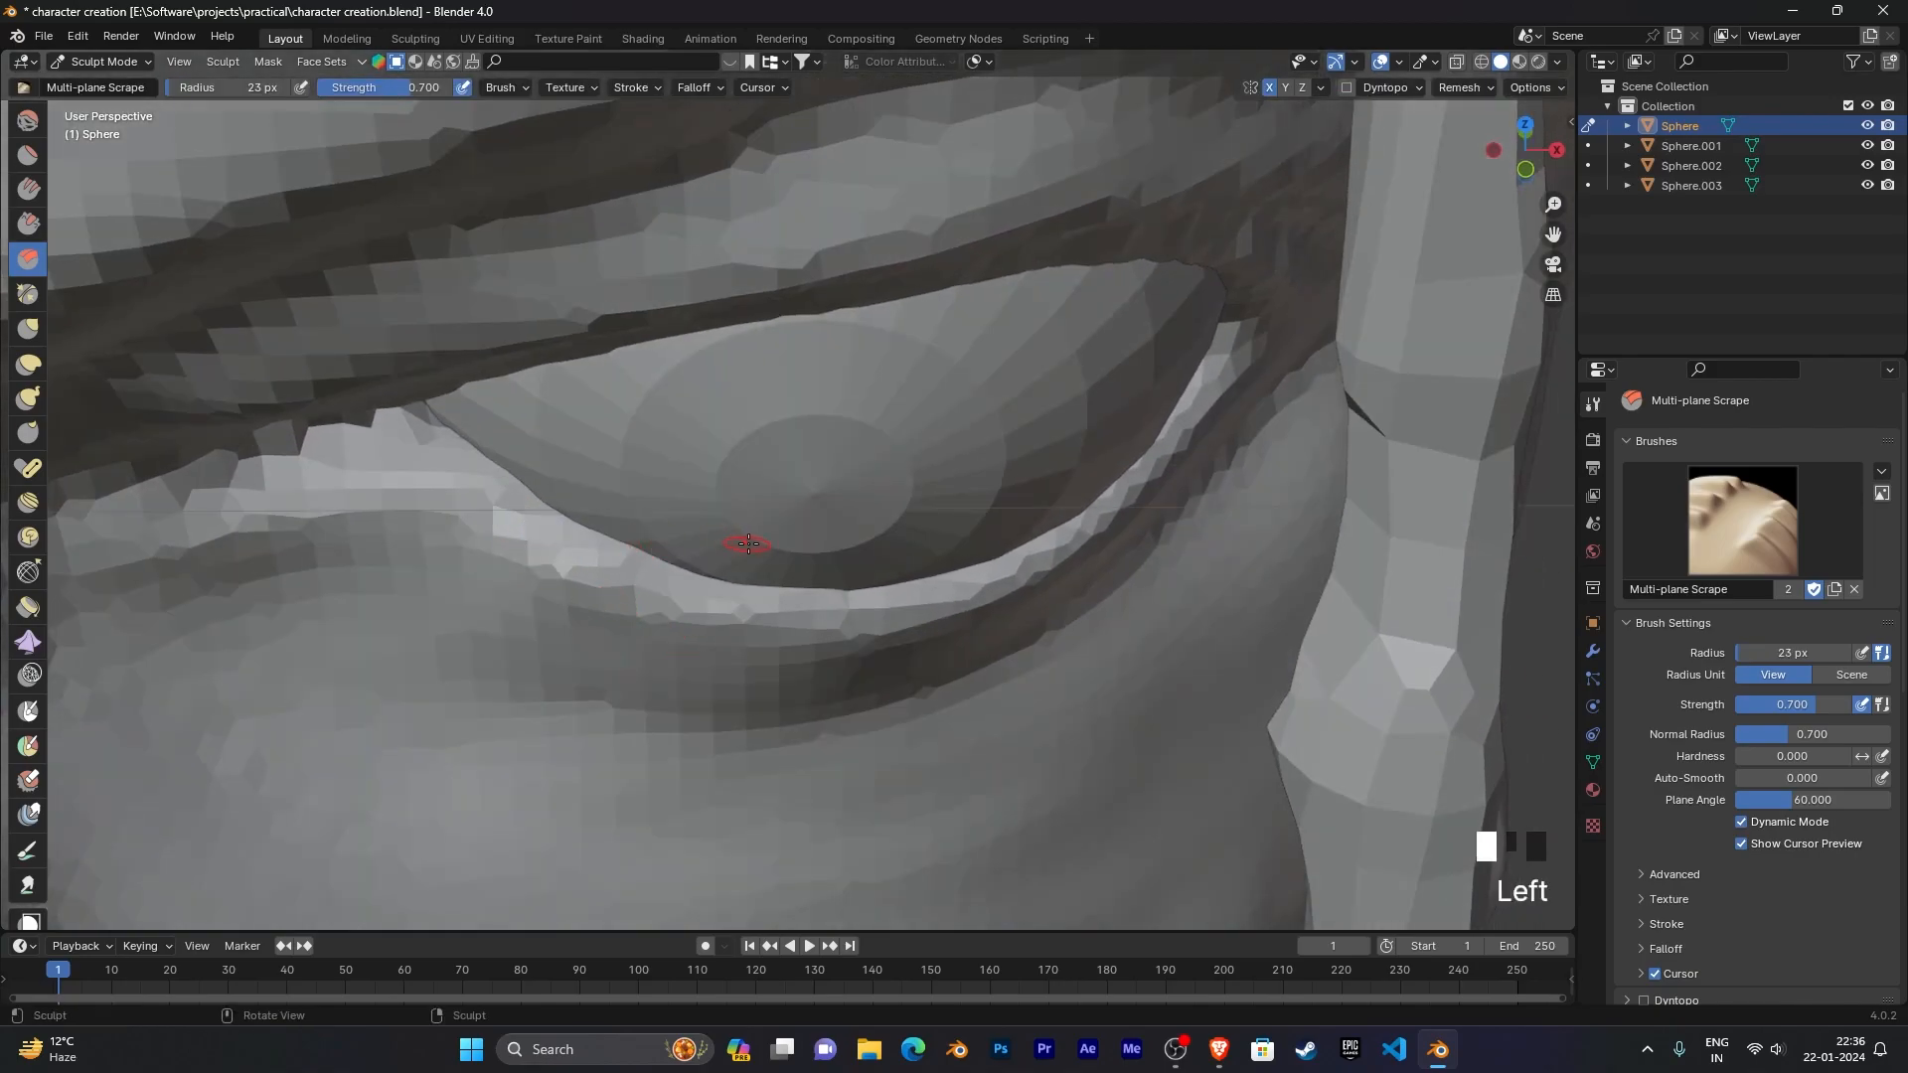
{"action": "scroll", "coordinate": [746, 544], "scroll_direction": "up", "scroll_amount": 3}
{"action": "middle_click_drag", "start_coordinate": [775, 545], "coordinate": [581, 535]}
{"action": "mouse_move", "coordinate": [581, 535]}
{"action": "left_mouse_down"}
{"action": "mouse_move", "coordinate": [385, 513]}
{"action": "mouse_move", "coordinate": [422, 536]}
{"action": "left_mouse_up"}
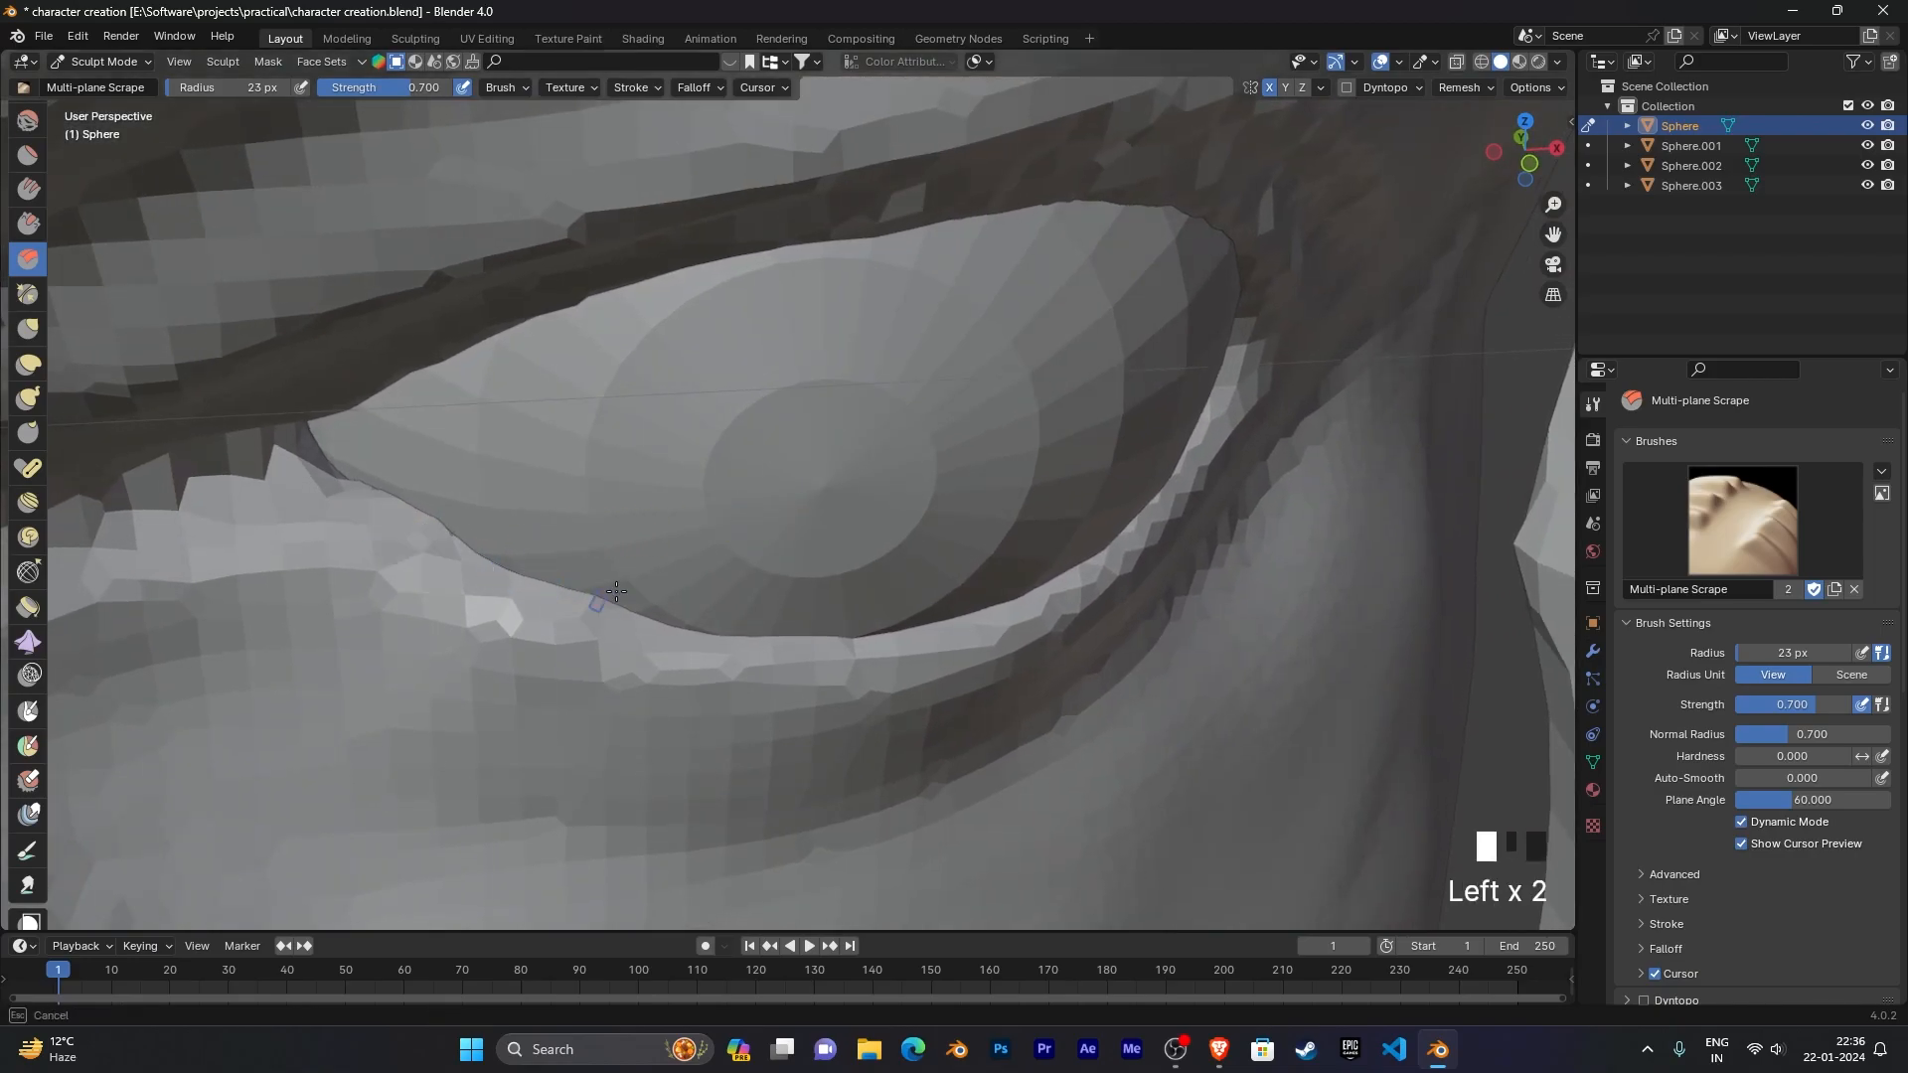
{"action": "middle_click_drag", "start_coordinate": [642, 602], "coordinate": [563, 612]}
{"action": "left_click_drag", "start_coordinate": [597, 623], "coordinate": [649, 650]}
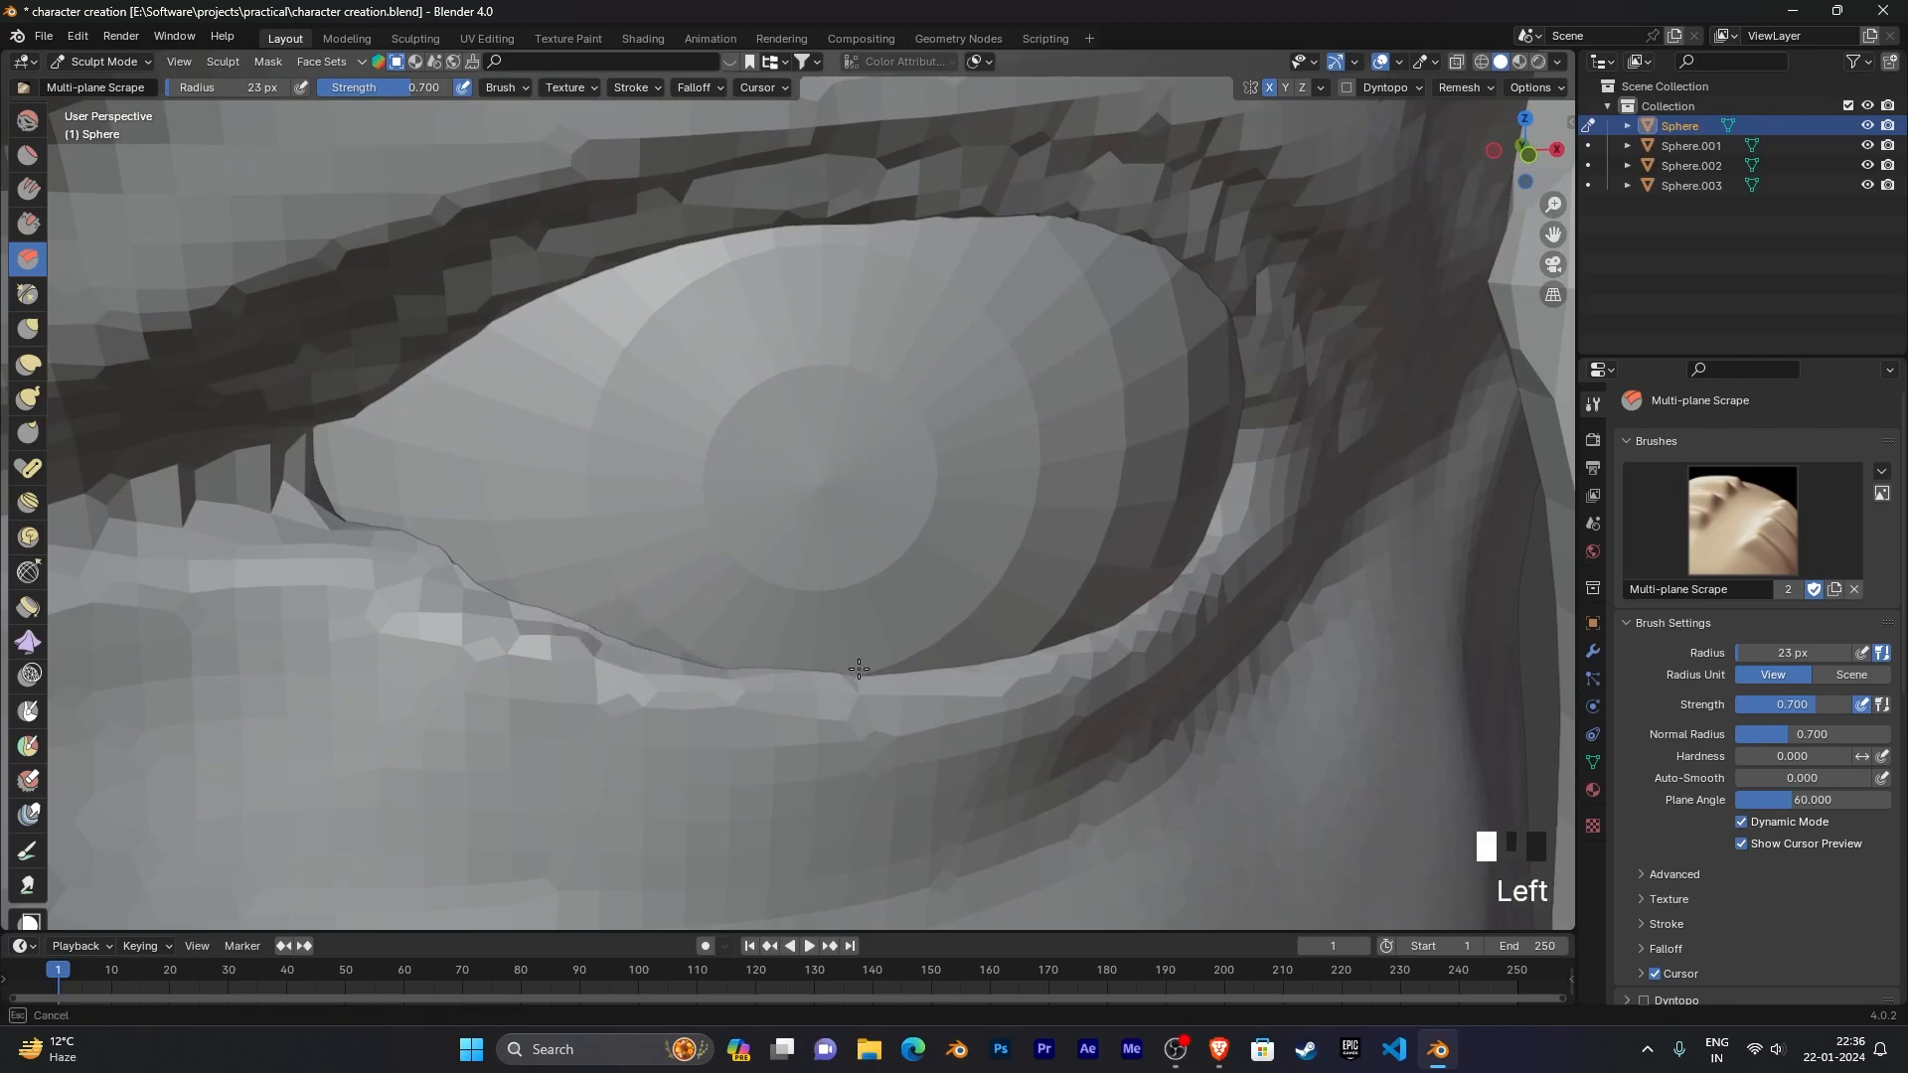
Step: Scrape the middle and outer parts of the lower eyelid's rim behind the hair strand
{"action": "left_click_drag", "start_coordinate": [834, 666], "coordinate": [841, 667]}
{"action": "mouse_move", "coordinate": [840, 667]}
{"action": "middle_mouse_down"}
{"action": "mouse_move", "coordinate": [795, 700]}
{"action": "mouse_move", "coordinate": [943, 698]}
{"action": "middle_mouse_up"}
{"action": "left_click_drag", "start_coordinate": [860, 700], "coordinate": [902, 696]}
{"action": "middle_click_drag", "start_coordinate": [971, 662], "coordinate": [1148, 566]}
{"action": "mouse_move", "coordinate": [1113, 594]}
{"action": "left_mouse_down"}
{"action": "mouse_move", "coordinate": [869, 652]}
{"action": "mouse_move", "coordinate": [984, 643]}
{"action": "left_mouse_up"}
{"action": "mouse_move", "coordinate": [984, 643]}
{"action": "middle_mouse_down"}
{"action": "mouse_move", "coordinate": [958, 580]}
{"action": "mouse_move", "coordinate": [1086, 647]}
{"action": "mouse_move", "coordinate": [1060, 579]}
{"action": "mouse_move", "coordinate": [1166, 587]}
{"action": "middle_mouse_up"}
{"action": "scroll", "coordinate": [1102, 676], "scroll_direction": "up", "scroll_amount": 2}
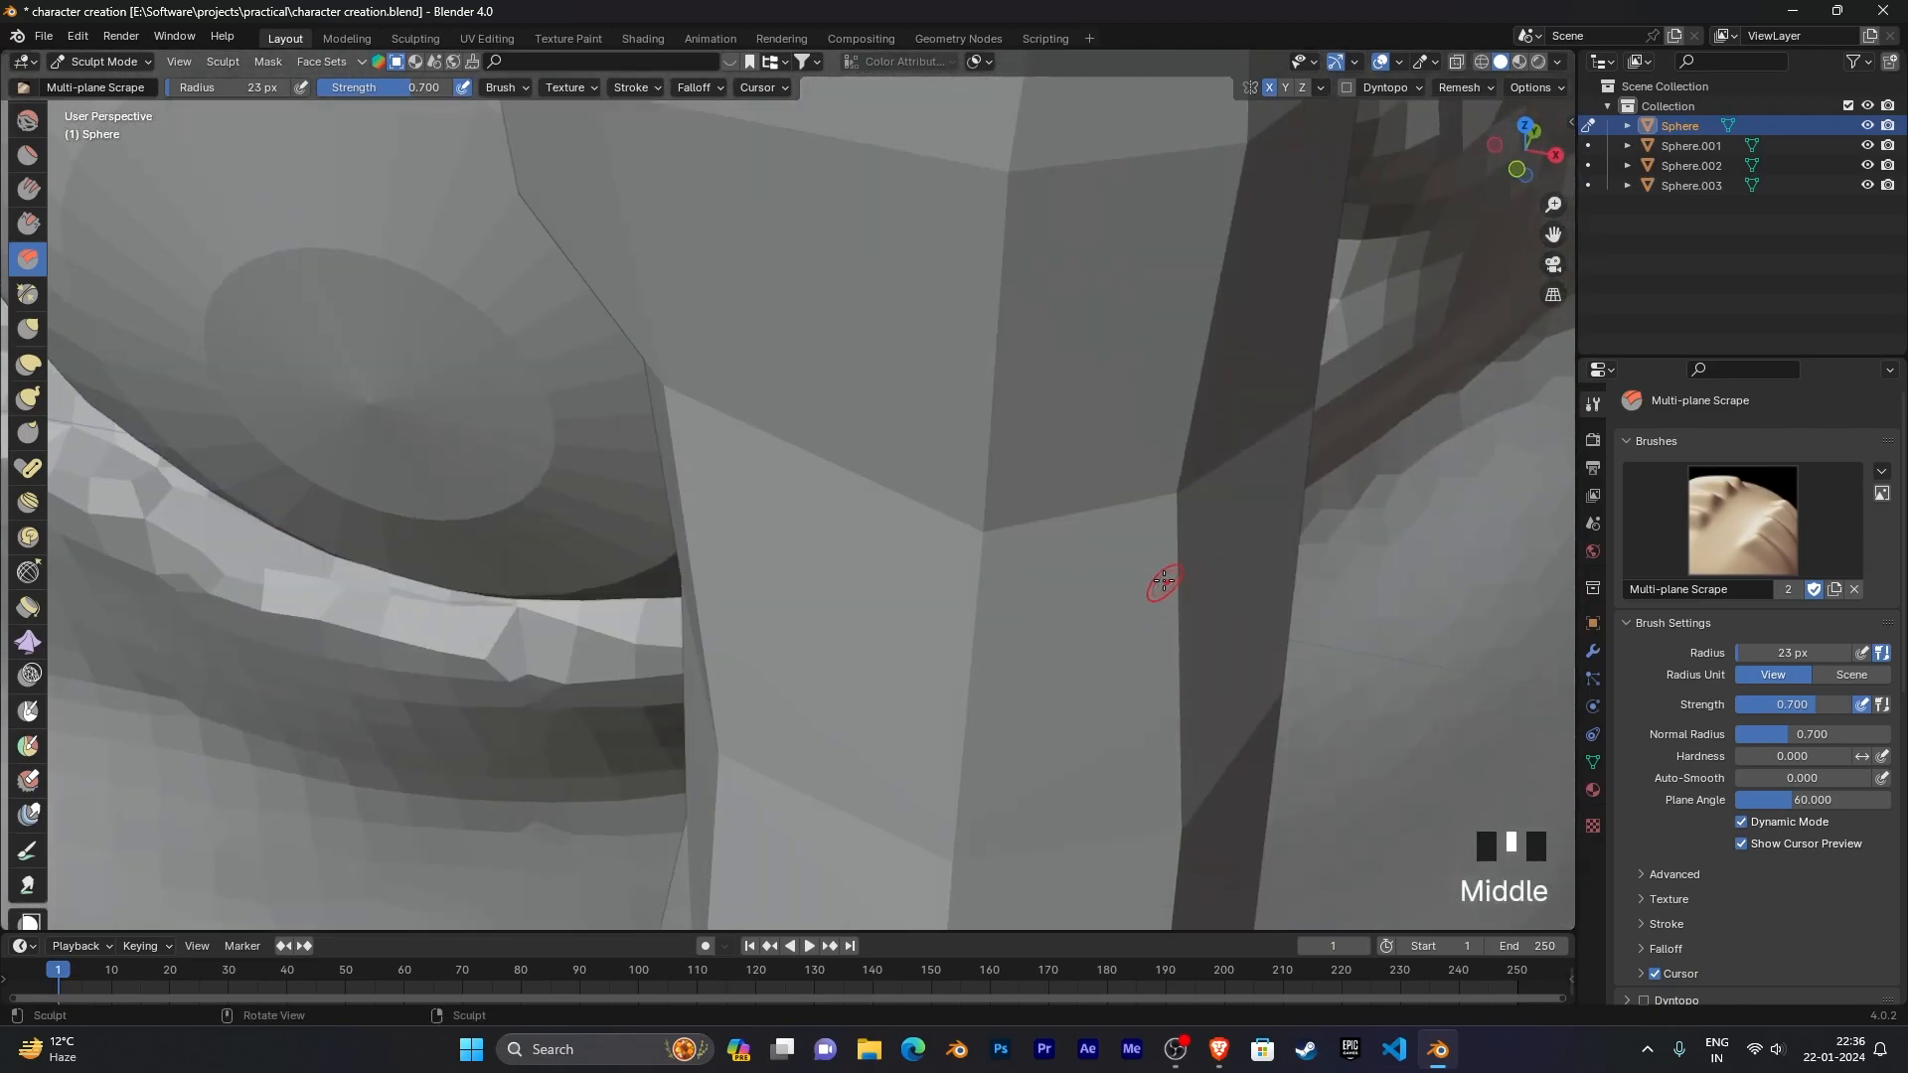
{"action": "middle_click_drag", "start_coordinate": [1043, 550], "coordinate": [916, 538]}
{"action": "left_click_drag", "start_coordinate": [915, 539], "coordinate": [813, 593]}
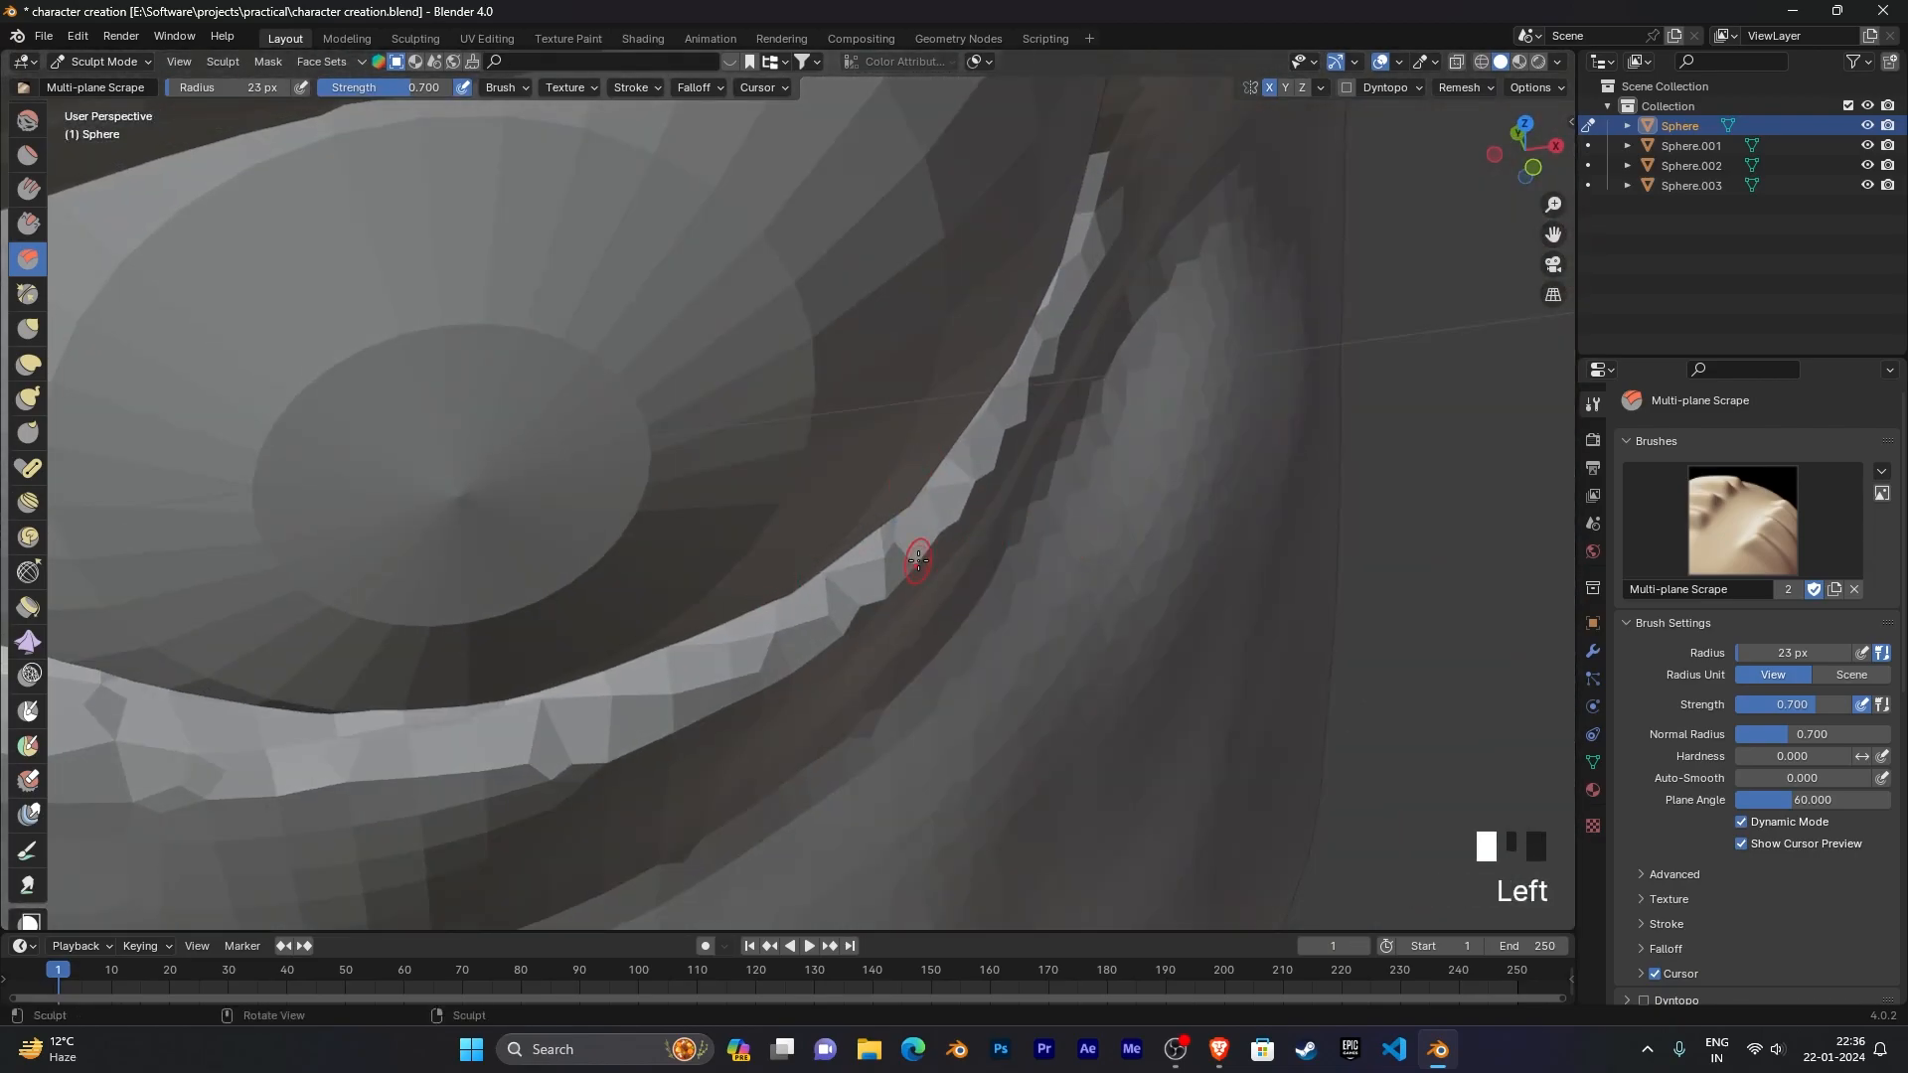
Step: Hide the loose hair strand object Sphere.003, keeping Sphere.001 and Sphere.002 visible
{"action": "scroll", "coordinate": [916, 559], "scroll_direction": "down", "scroll_amount": 4}
{"action": "middle_click_drag", "start_coordinate": [915, 553], "coordinate": [875, 541]}
{"action": "scroll", "coordinate": [856, 543], "scroll_direction": "down", "scroll_amount": 4}
{"action": "scroll", "coordinate": [841, 507], "scroll_direction": "down", "scroll_amount": 4}
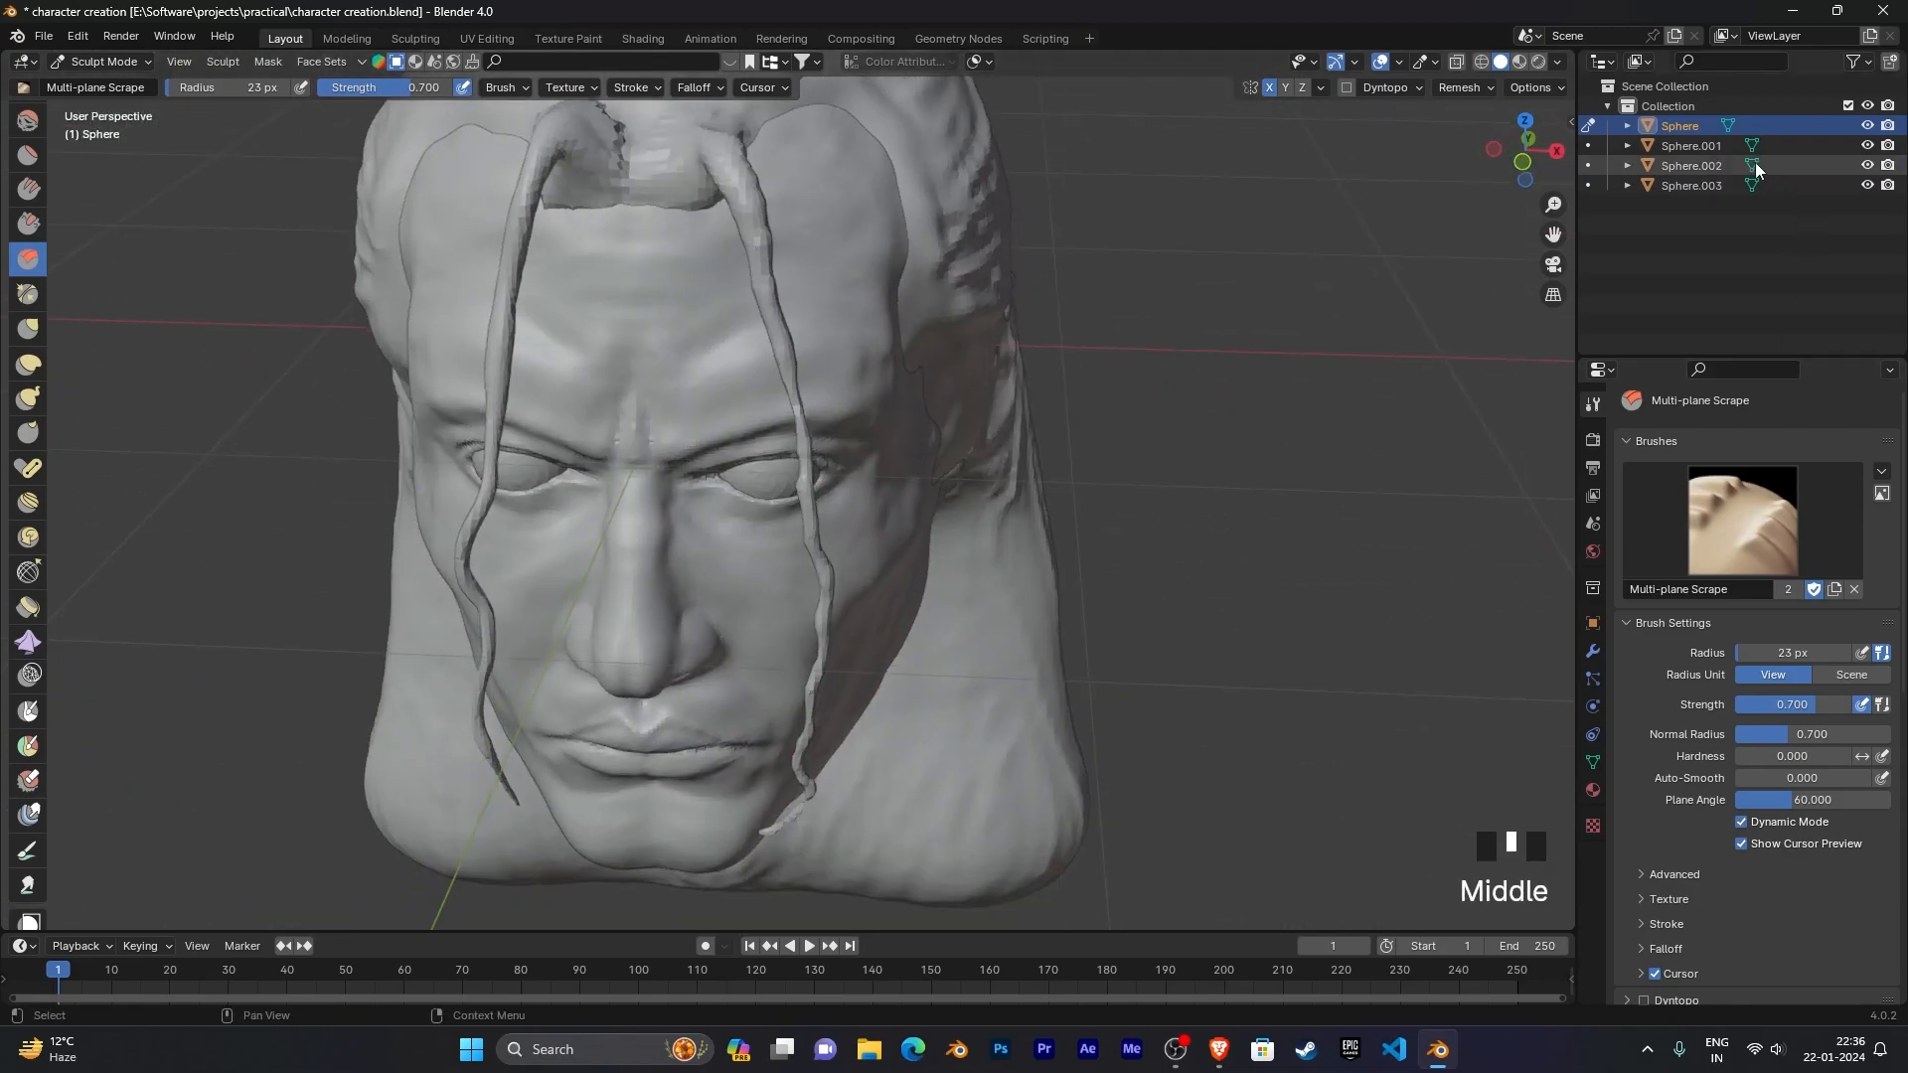
{"action": "scroll", "coordinate": [1316, 281], "scroll_direction": "down", "scroll_amount": 4}
{"action": "middle_click_drag", "start_coordinate": [1316, 281], "coordinate": [1410, 278]}
{"action": "scroll", "coordinate": [1411, 278], "scroll_direction": "up", "scroll_amount": 2}
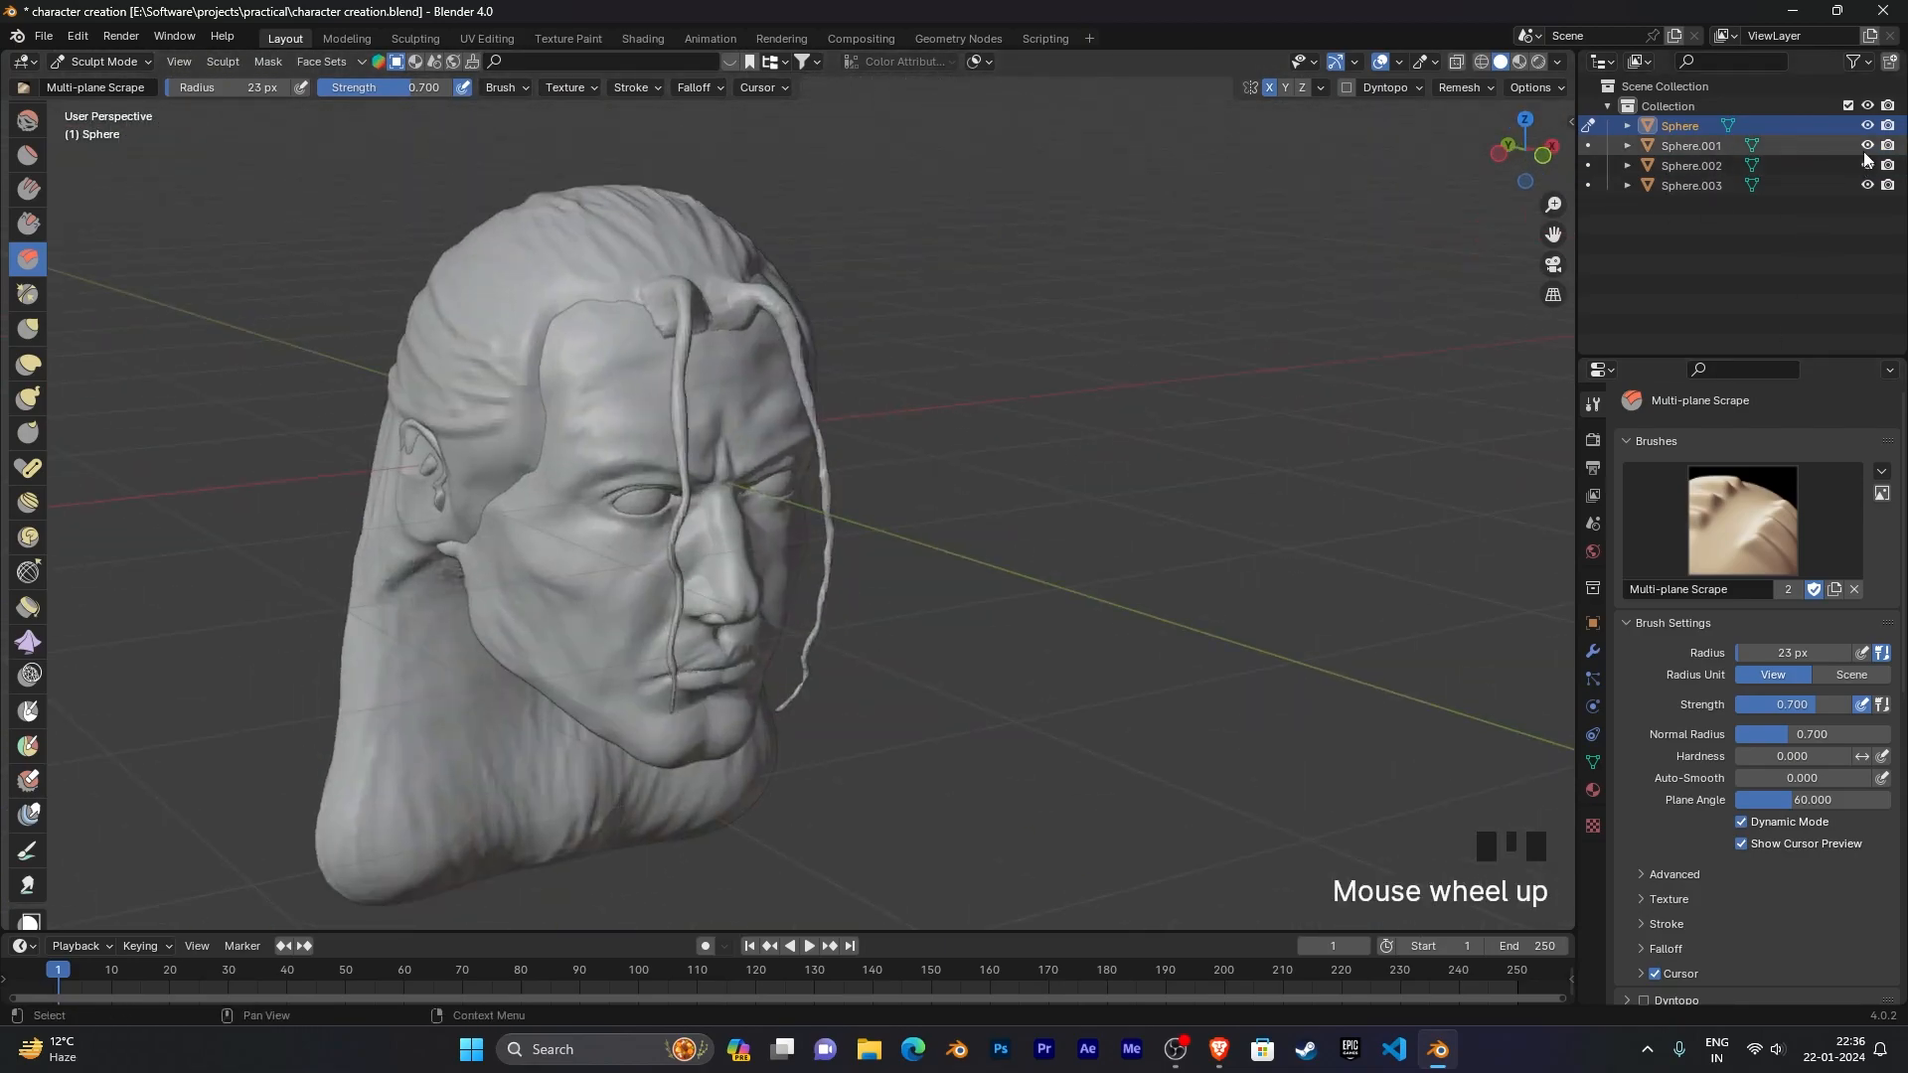
{"action": "left_click", "coordinate": [1867, 146]}
{"action": "left_click", "coordinate": [1868, 165]}
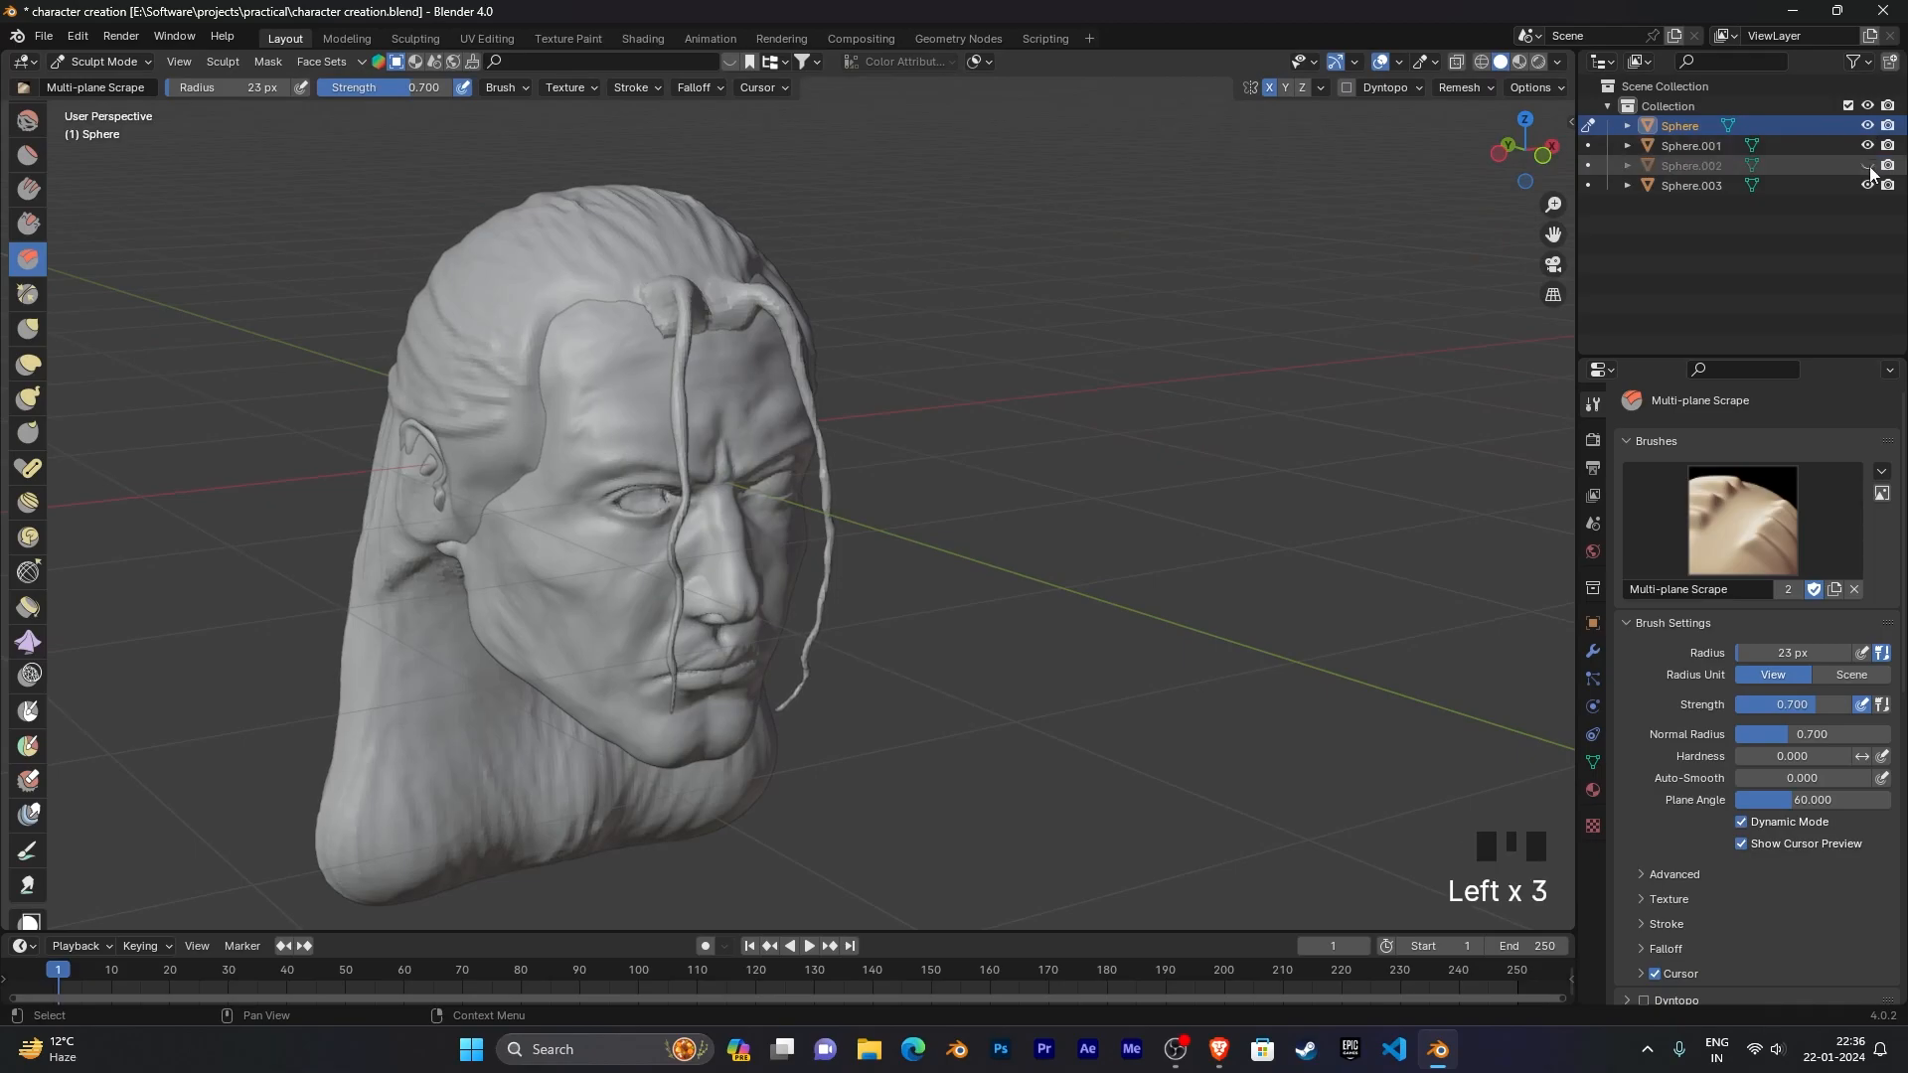
{"action": "left_click", "coordinate": [1868, 186]}
Step: Scrape the unobstructed lower eyelid rim along the underside of the eyeball with the Multi-plane Scrape brush
{"action": "middle_click_drag", "start_coordinate": [1152, 348], "coordinate": [1004, 397]}
{"action": "scroll", "coordinate": [1053, 363], "scroll_direction": "up", "scroll_amount": 3}
{"action": "scroll", "coordinate": [1278, 363], "scroll_direction": "up", "scroll_amount": 5}
{"action": "middle_click_drag", "start_coordinate": [1278, 363], "coordinate": [786, 617], "text": "shift"}
{"action": "scroll", "coordinate": [970, 409], "scroll_direction": "up", "scroll_amount": 4}
{"action": "scroll", "coordinate": [1022, 397], "scroll_direction": "up", "scroll_amount": 1}
{"action": "middle_click_drag", "start_coordinate": [1126, 585], "coordinate": [1116, 681]}
{"action": "left_click", "coordinate": [887, 717]}
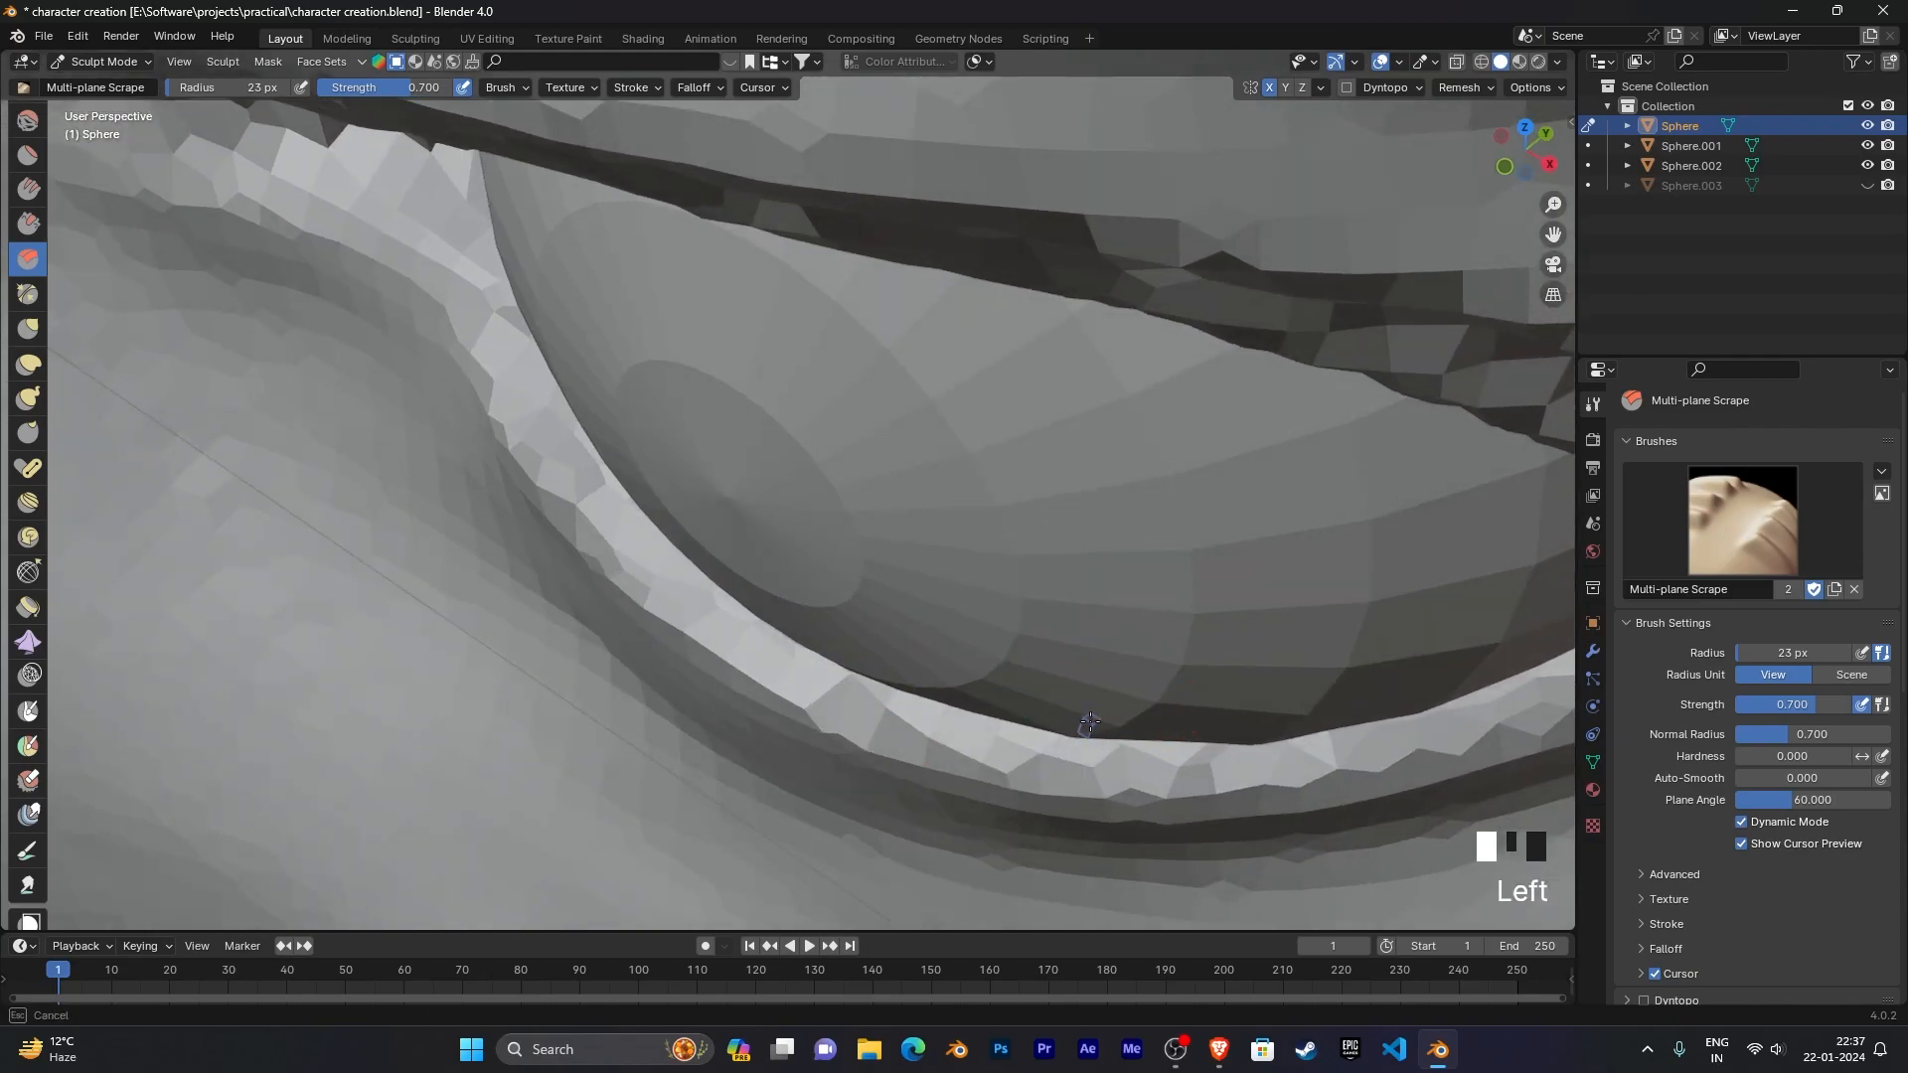
Step: Continue scraping the lower eyelid's rim out to the outer eye corner
{"action": "scroll", "coordinate": [1196, 659], "scroll_direction": "down", "scroll_amount": 2}
{"action": "scroll", "coordinate": [1205, 541], "scroll_direction": "up", "scroll_amount": 3}
{"action": "middle_click_drag", "start_coordinate": [1311, 557], "coordinate": [971, 639]}
{"action": "left_click", "coordinate": [806, 648]}
{"action": "middle_click_drag", "start_coordinate": [1207, 546], "coordinate": [879, 550]}
{"action": "left_click", "coordinate": [878, 550]}
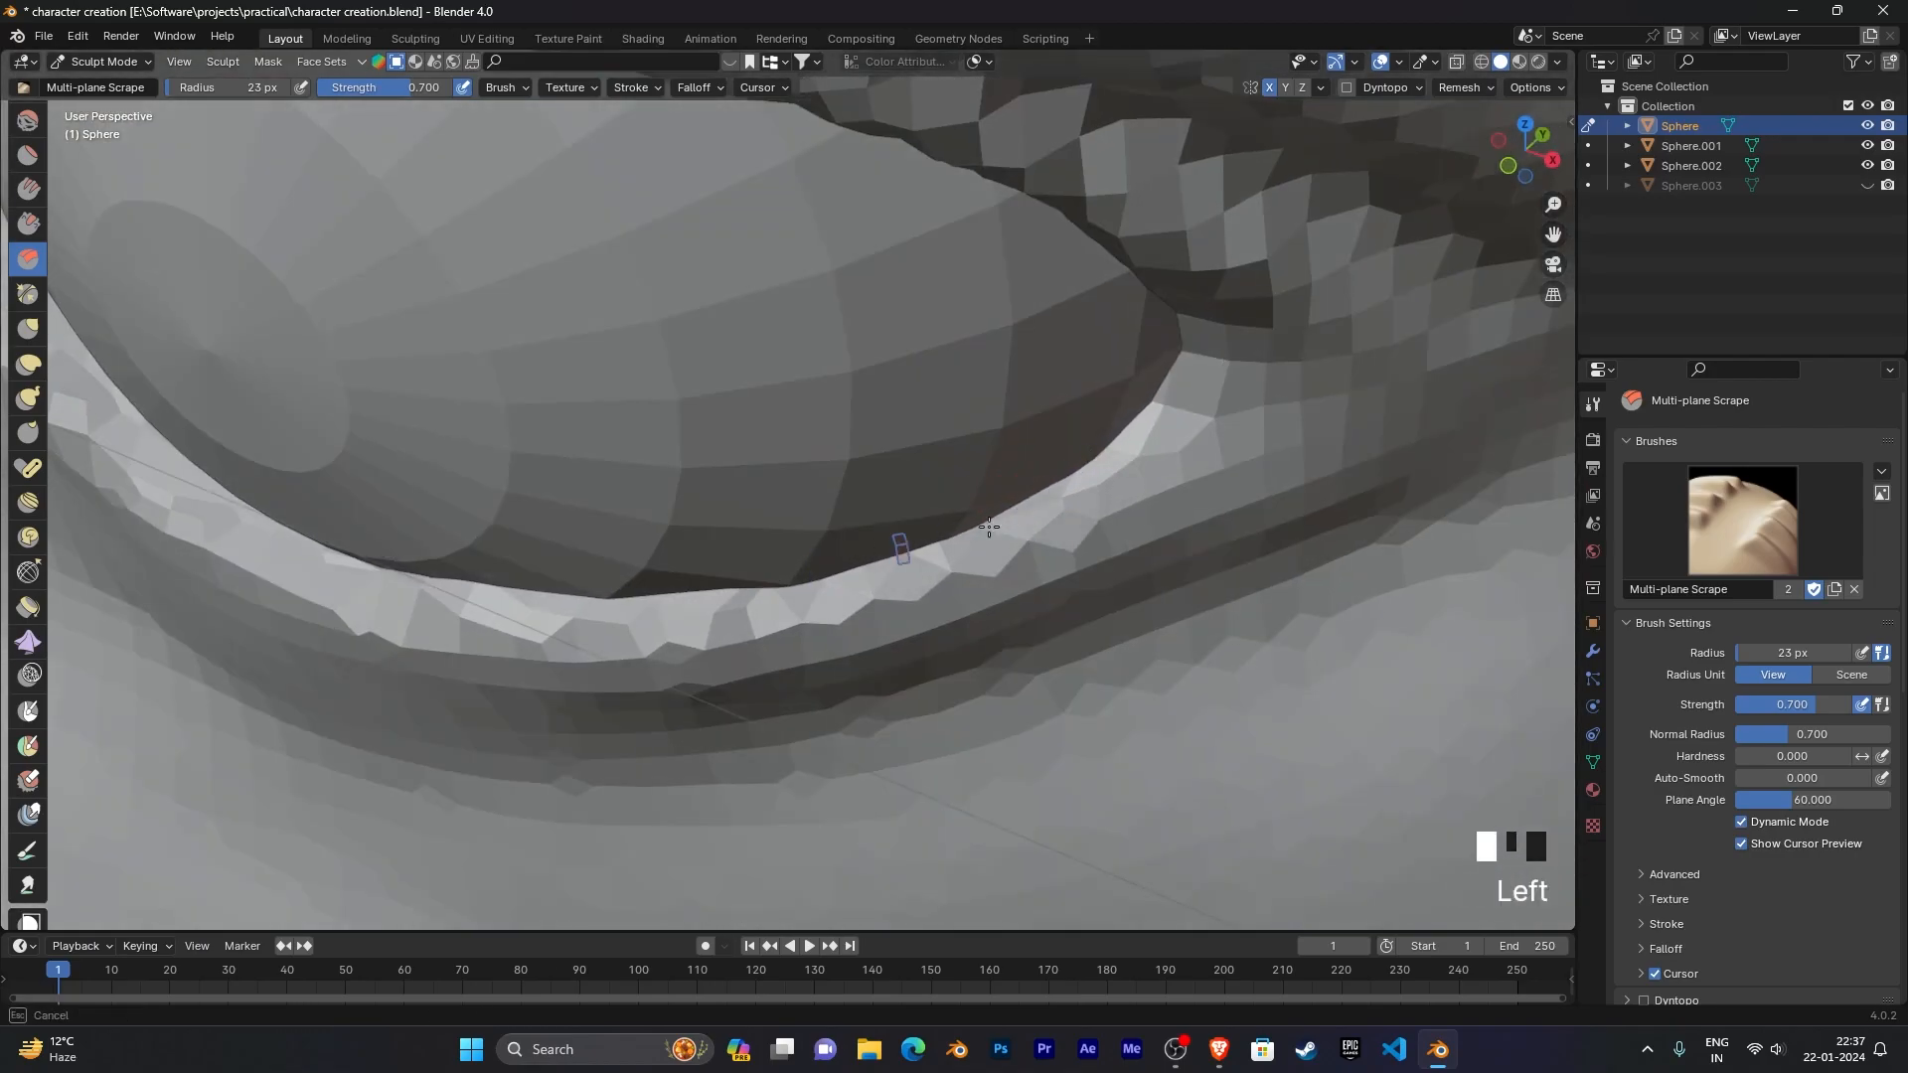
Step: Voxel remesh the head and scrape the lower eyelid's rim once more
{"action": "scroll", "coordinate": [1013, 532], "scroll_direction": "down", "scroll_amount": 2}
{"action": "mouse_move", "coordinate": [1014, 532]}
{"action": "middle_mouse_down"}
{"action": "mouse_move", "coordinate": [1169, 473]}
{"action": "mouse_move", "coordinate": [993, 447]}
{"action": "mouse_move", "coordinate": [894, 468]}
{"action": "mouse_move", "coordinate": [1199, 466]}
{"action": "mouse_move", "coordinate": [733, 639]}
{"action": "middle_mouse_up"}
{"action": "scroll", "coordinate": [1199, 466], "scroll_direction": "down", "scroll_amount": 2}
{"action": "key", "text": "ctrl+r"}
{"action": "scroll", "coordinate": [1124, 507], "scroll_direction": "up", "scroll_amount": 3}
{"action": "left_click_drag", "start_coordinate": [732, 639], "coordinate": [700, 660]}
{"action": "middle_click_drag", "start_coordinate": [808, 594], "coordinate": [706, 410]}
{"action": "scroll", "coordinate": [996, 444], "scroll_direction": "down", "scroll_amount": 2}
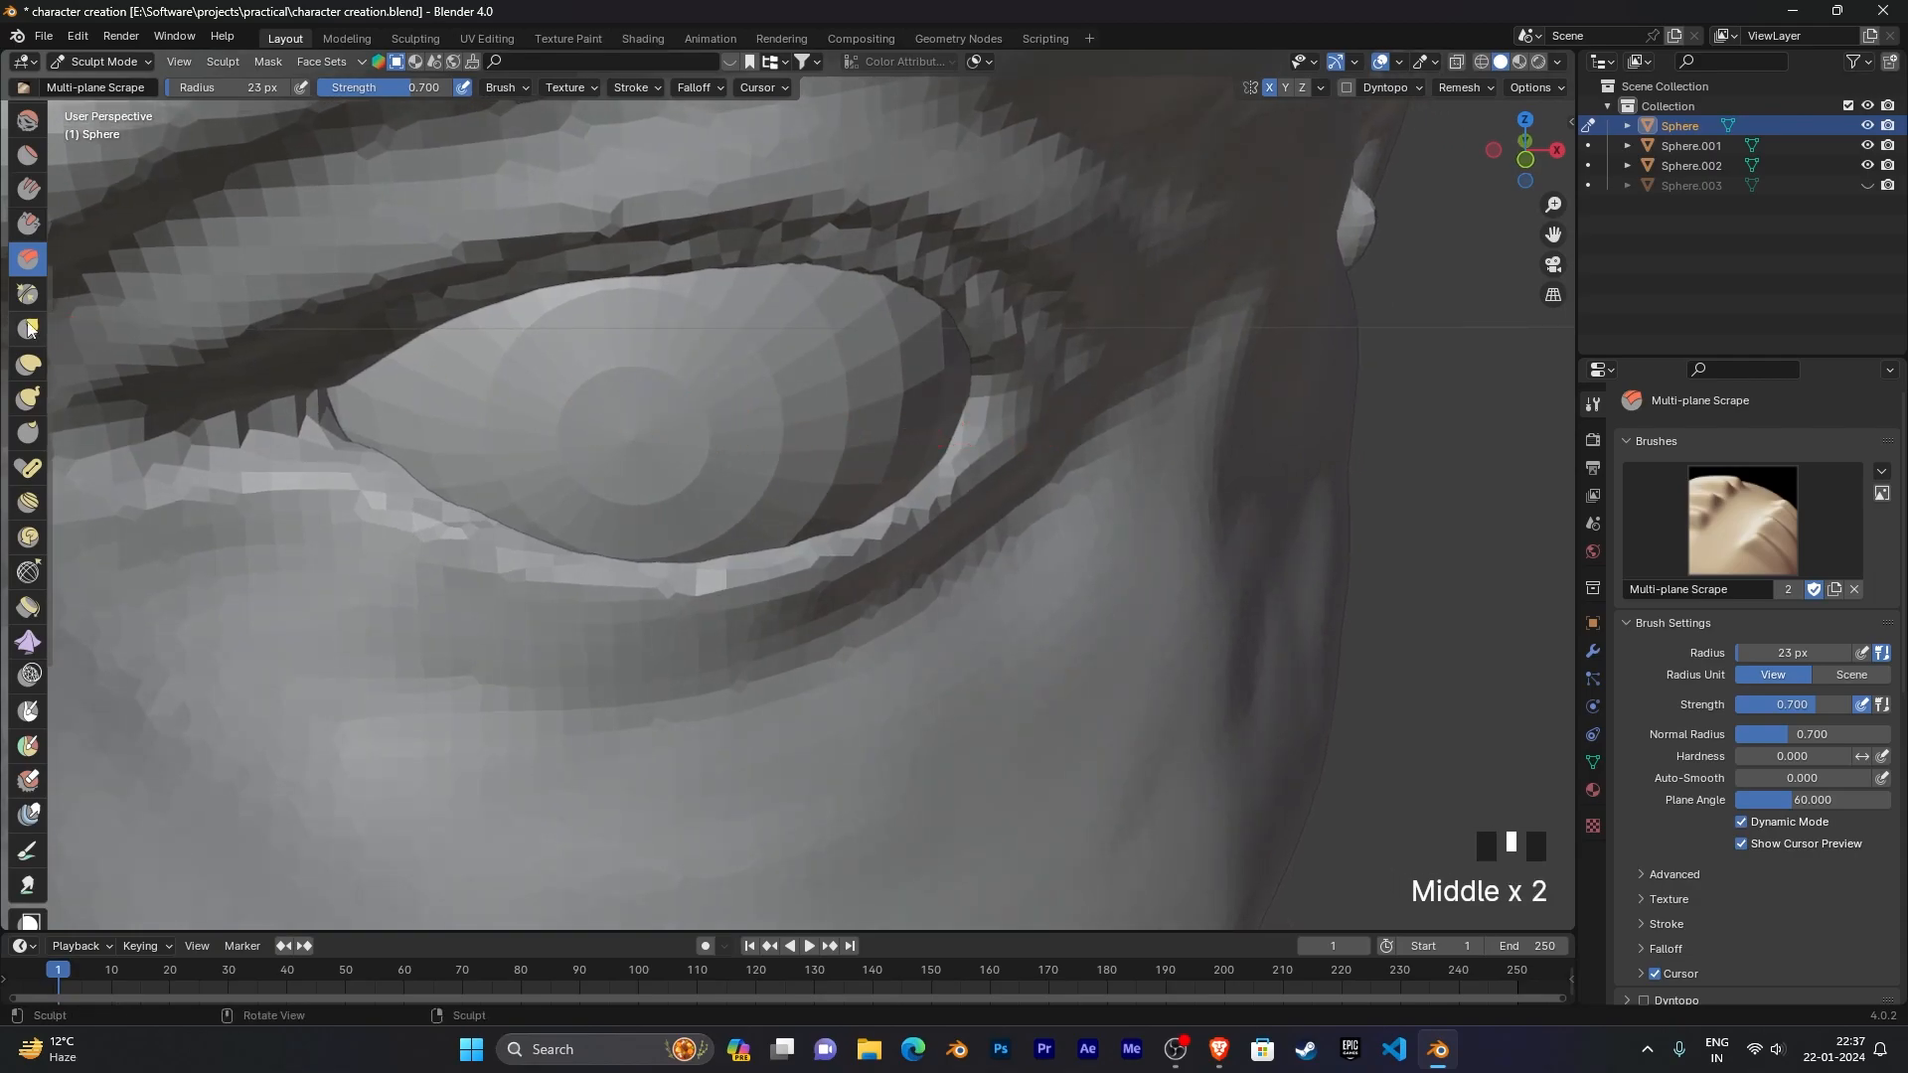
Step: Build up the outer half of the lower eyelid's edge with the Clay Strips brush at 23 px
{"action": "scroll", "coordinate": [23, 320], "scroll_direction": "up", "scroll_amount": 6}
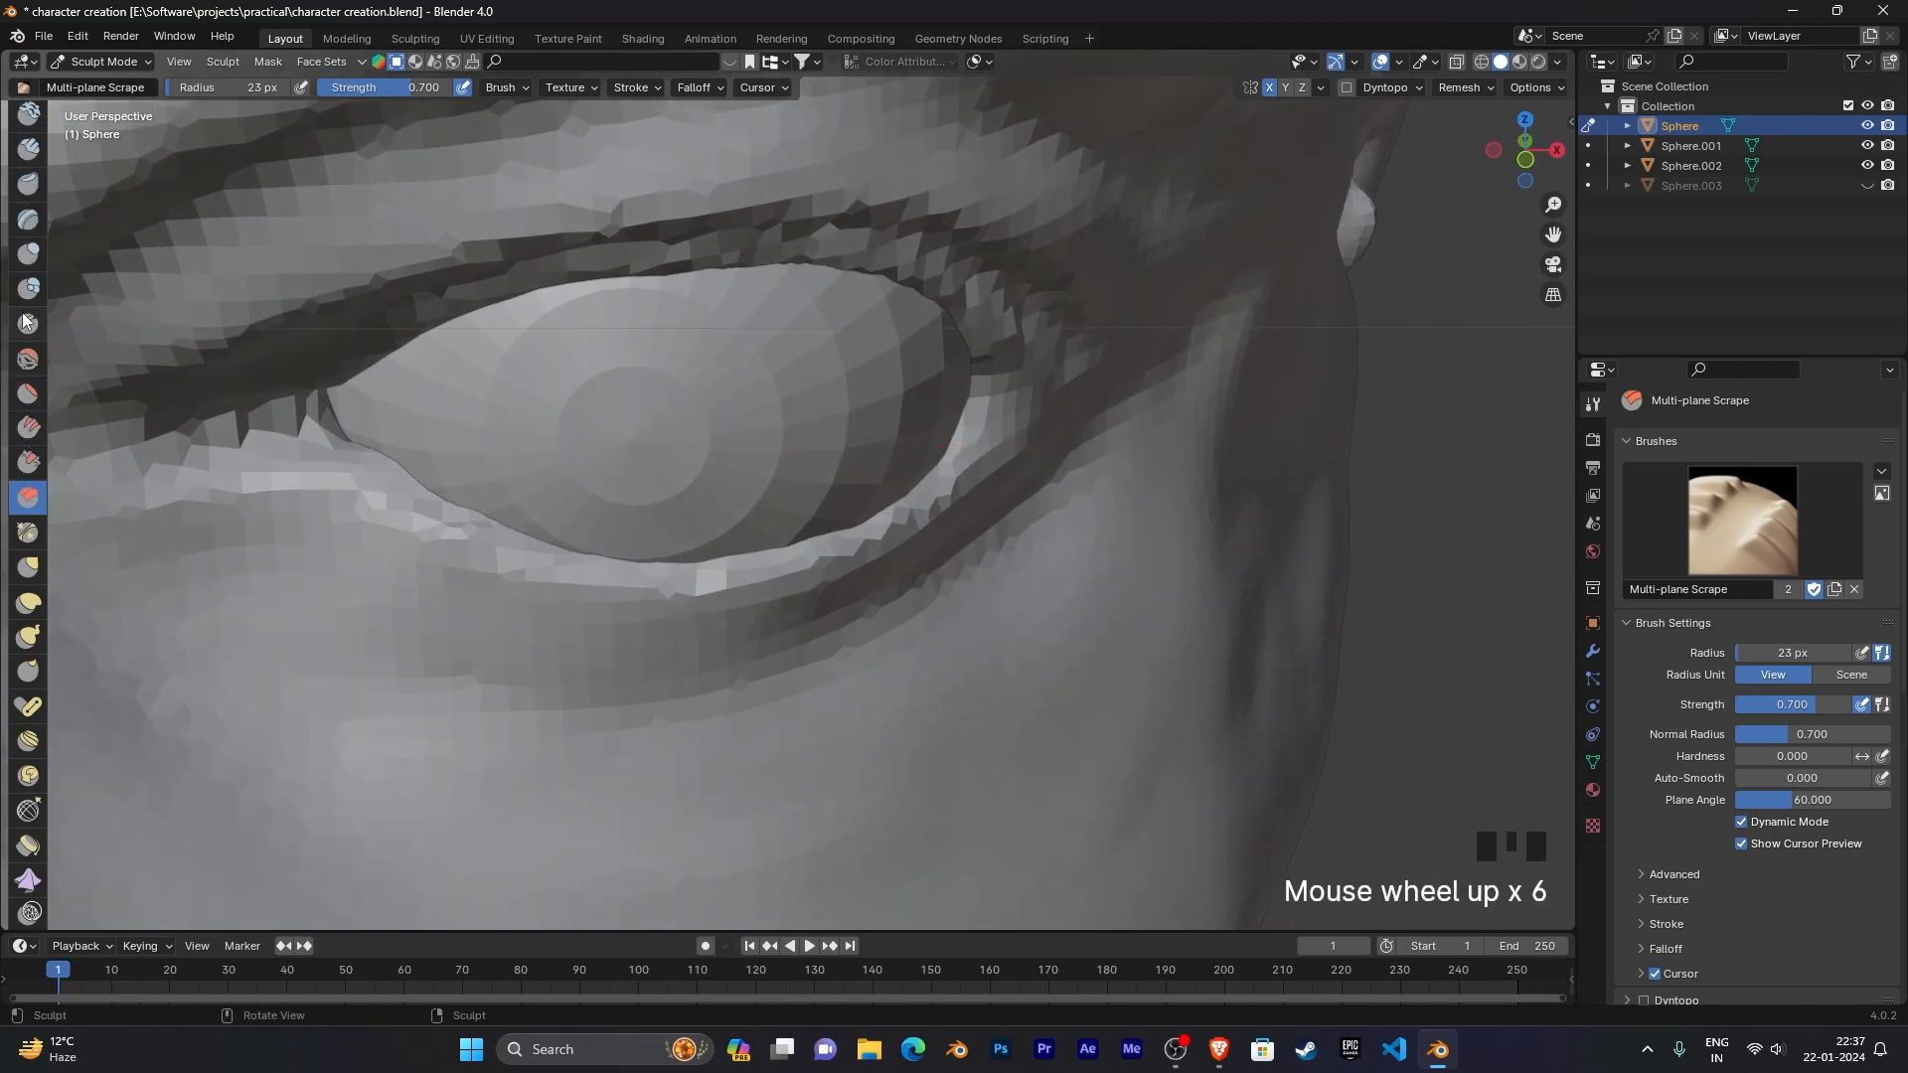
{"action": "left_click", "coordinate": [30, 149]}
{"action": "scroll", "coordinate": [686, 345], "scroll_direction": "up", "scroll_amount": 4}
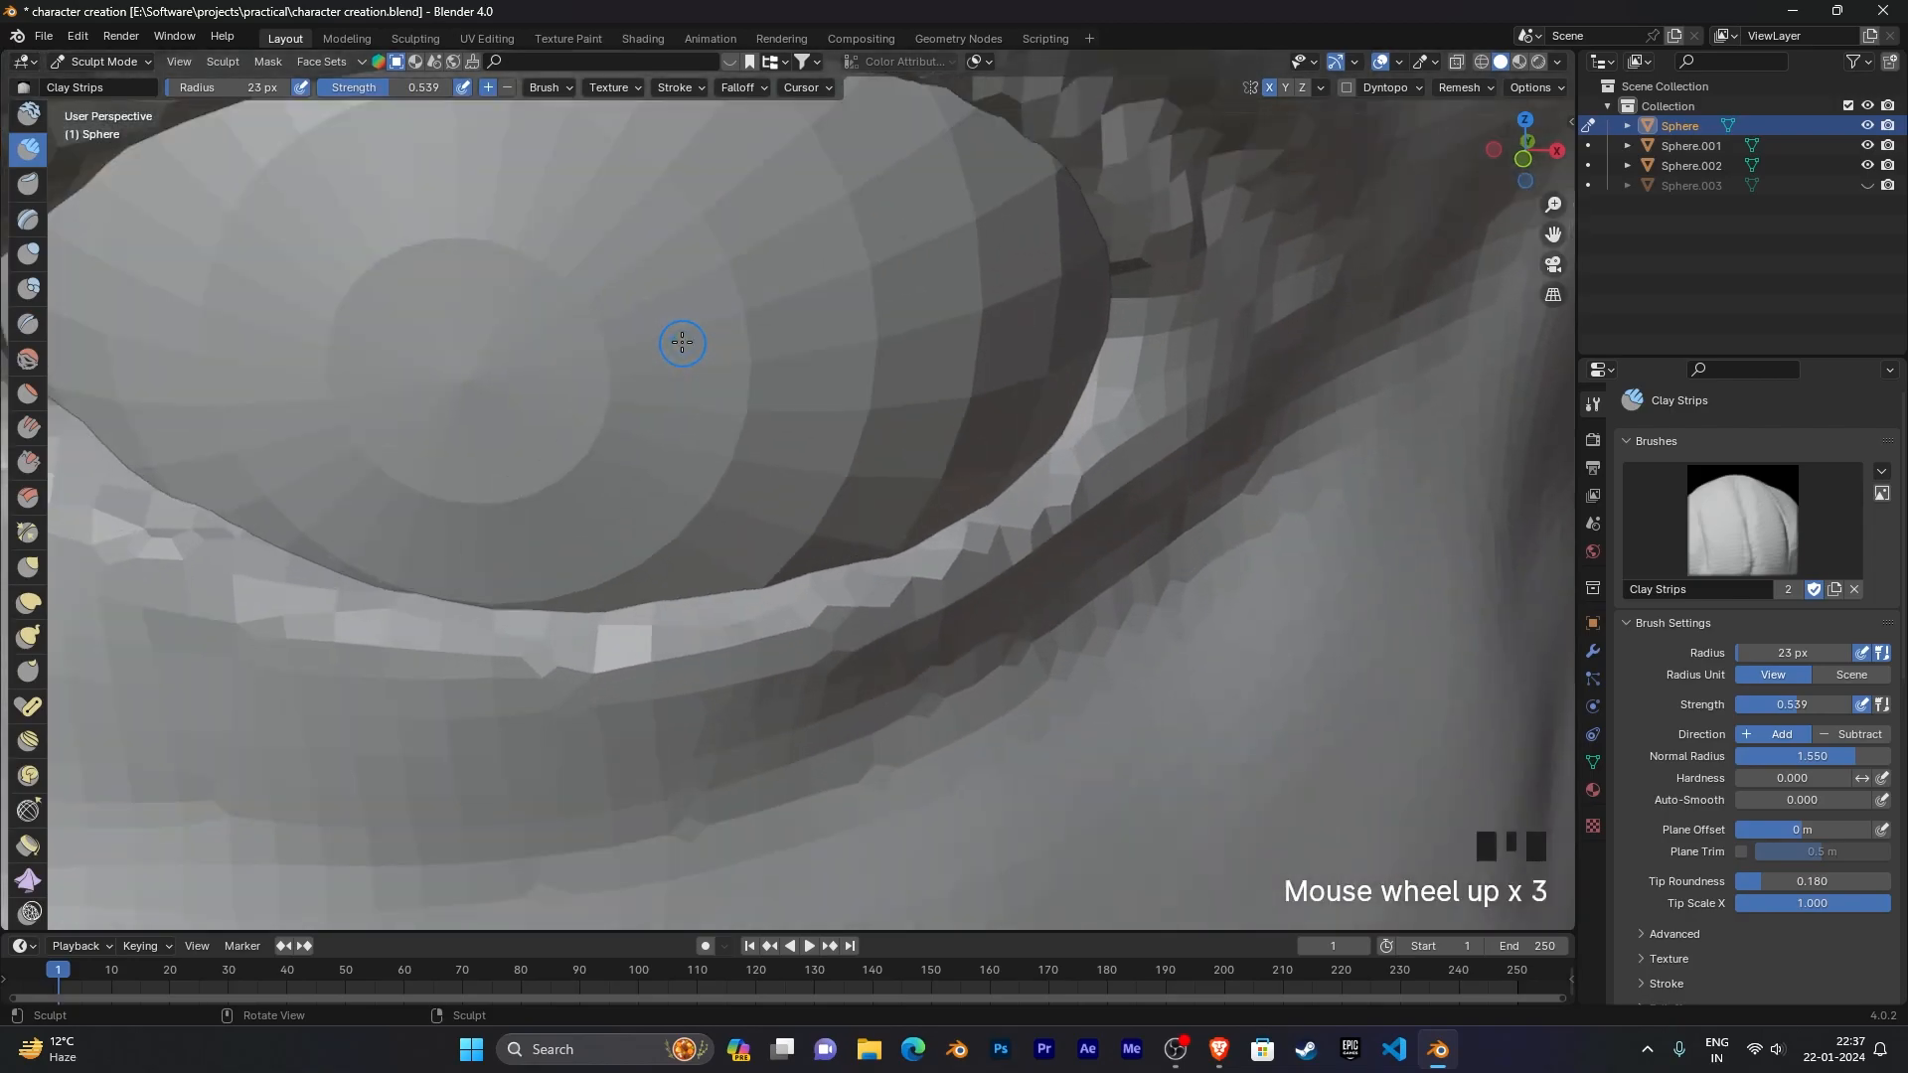
{"action": "middle_click_drag", "start_coordinate": [919, 384], "coordinate": [1002, 388]}
{"action": "middle_click_drag", "start_coordinate": [1090, 527], "coordinate": [1174, 455]}
{"action": "left_click_drag", "start_coordinate": [1049, 504], "coordinate": [492, 549]}
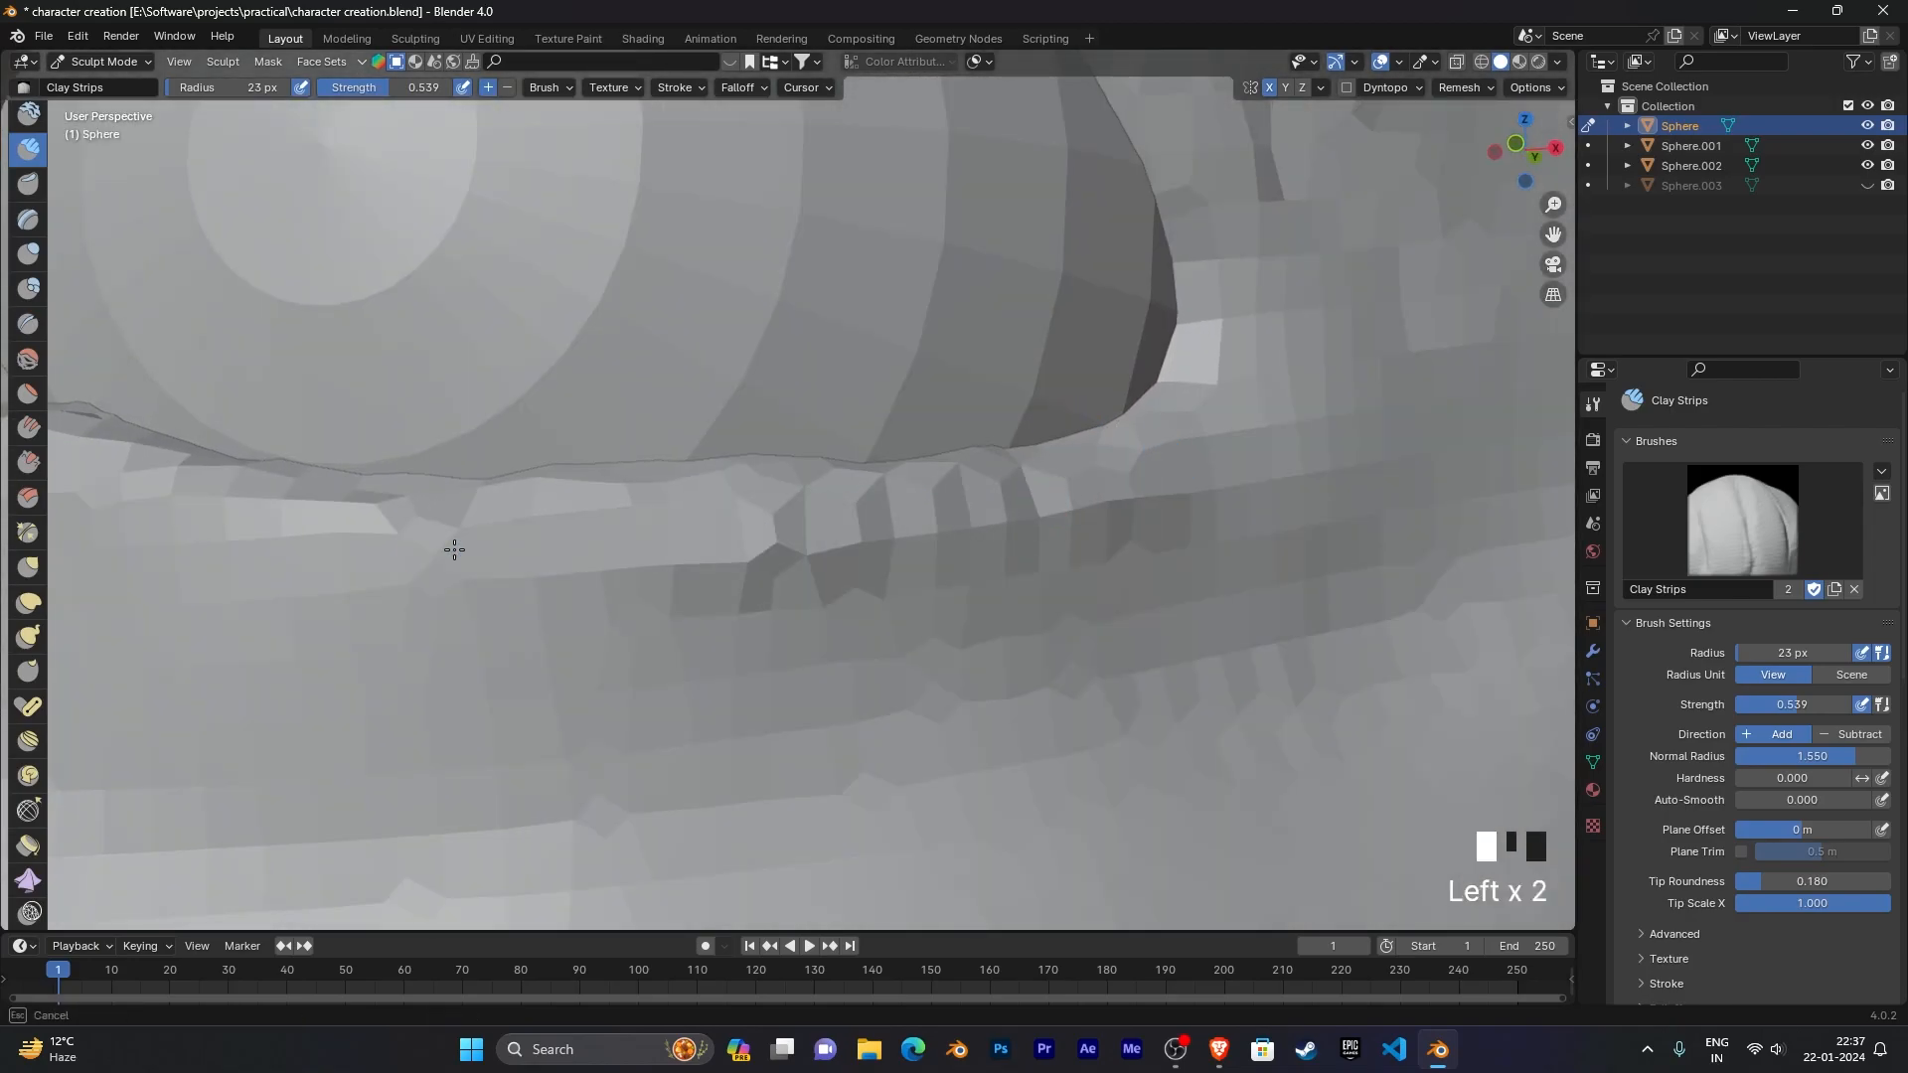
Step: Extend the Clay Strips build-up along the lower eyelid towards the inner eye corner
{"action": "scroll", "coordinate": [688, 517], "scroll_direction": "down", "scroll_amount": 2}
{"action": "middle_click_drag", "start_coordinate": [719, 516], "coordinate": [841, 513]}
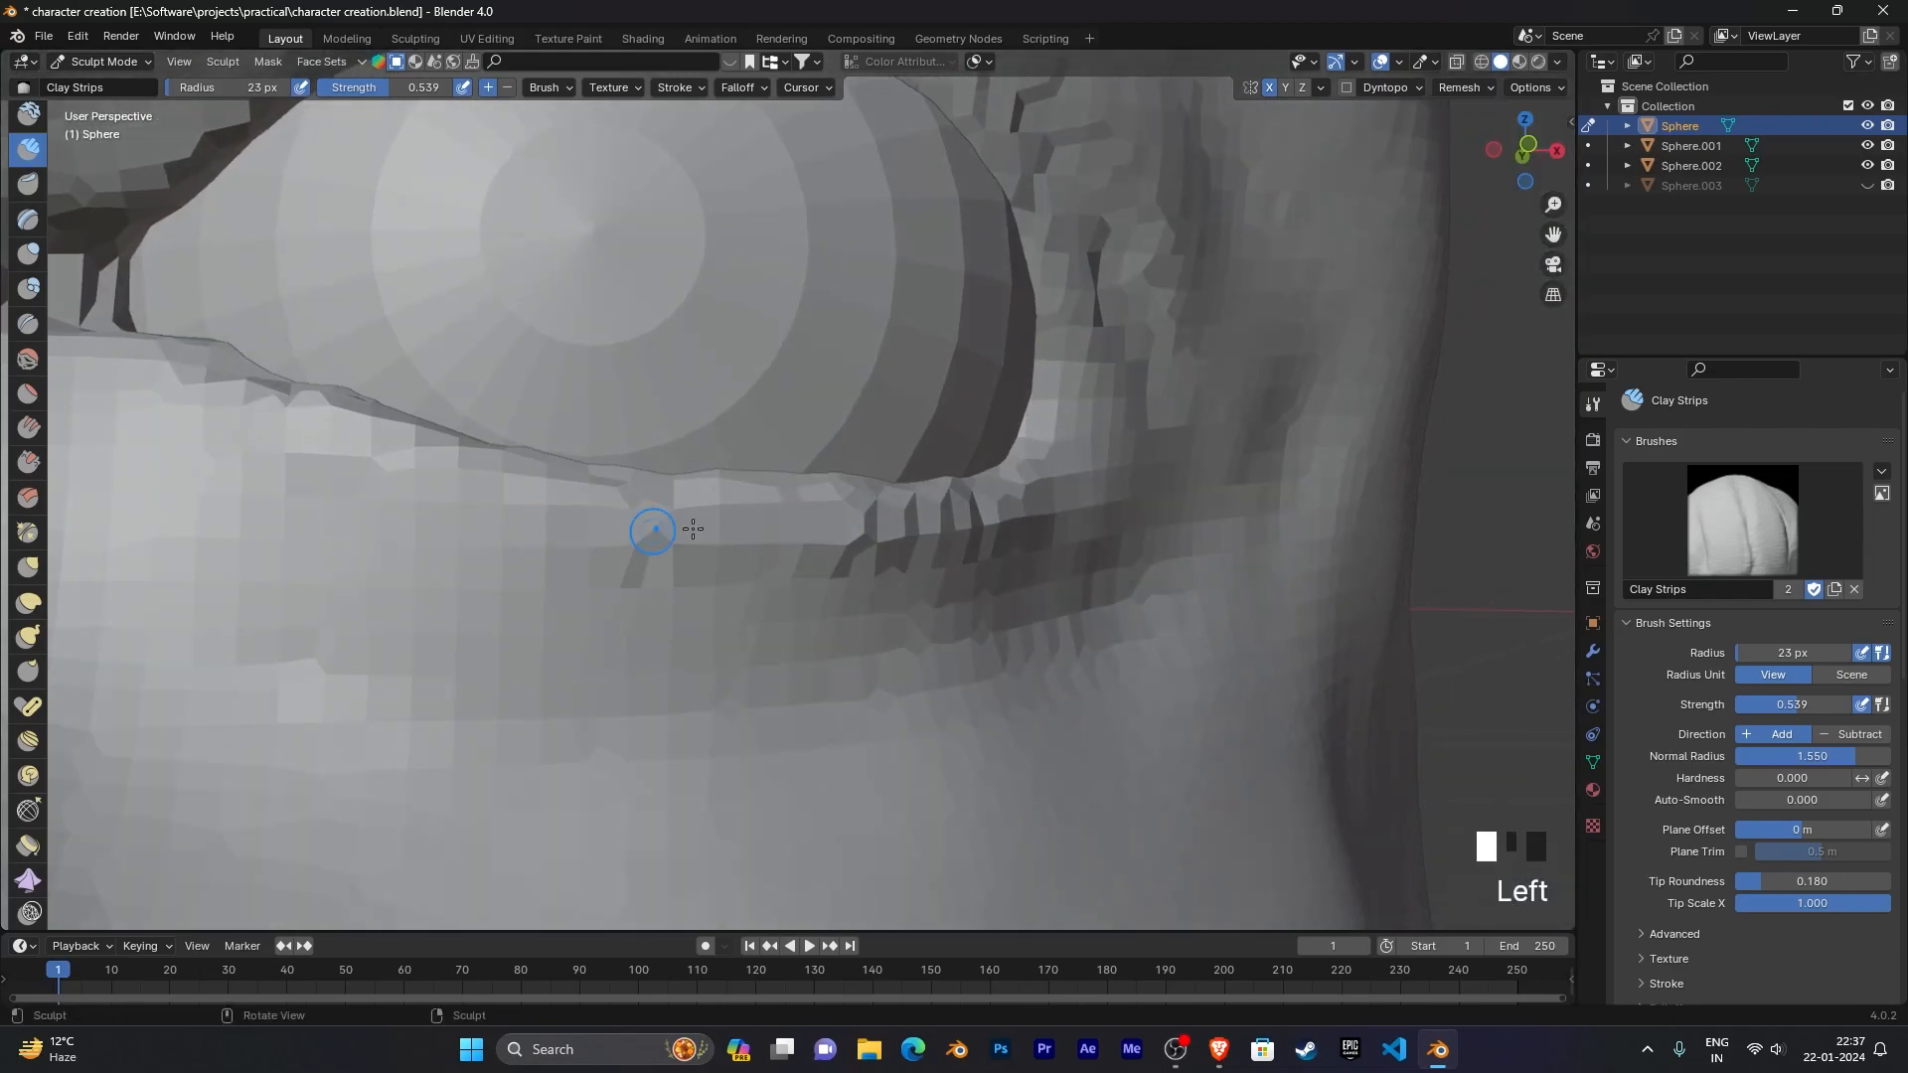
{"action": "scroll", "coordinate": [545, 490], "scroll_direction": "down", "scroll_amount": 2}
{"action": "middle_click_drag", "start_coordinate": [546, 489], "coordinate": [860, 555]}
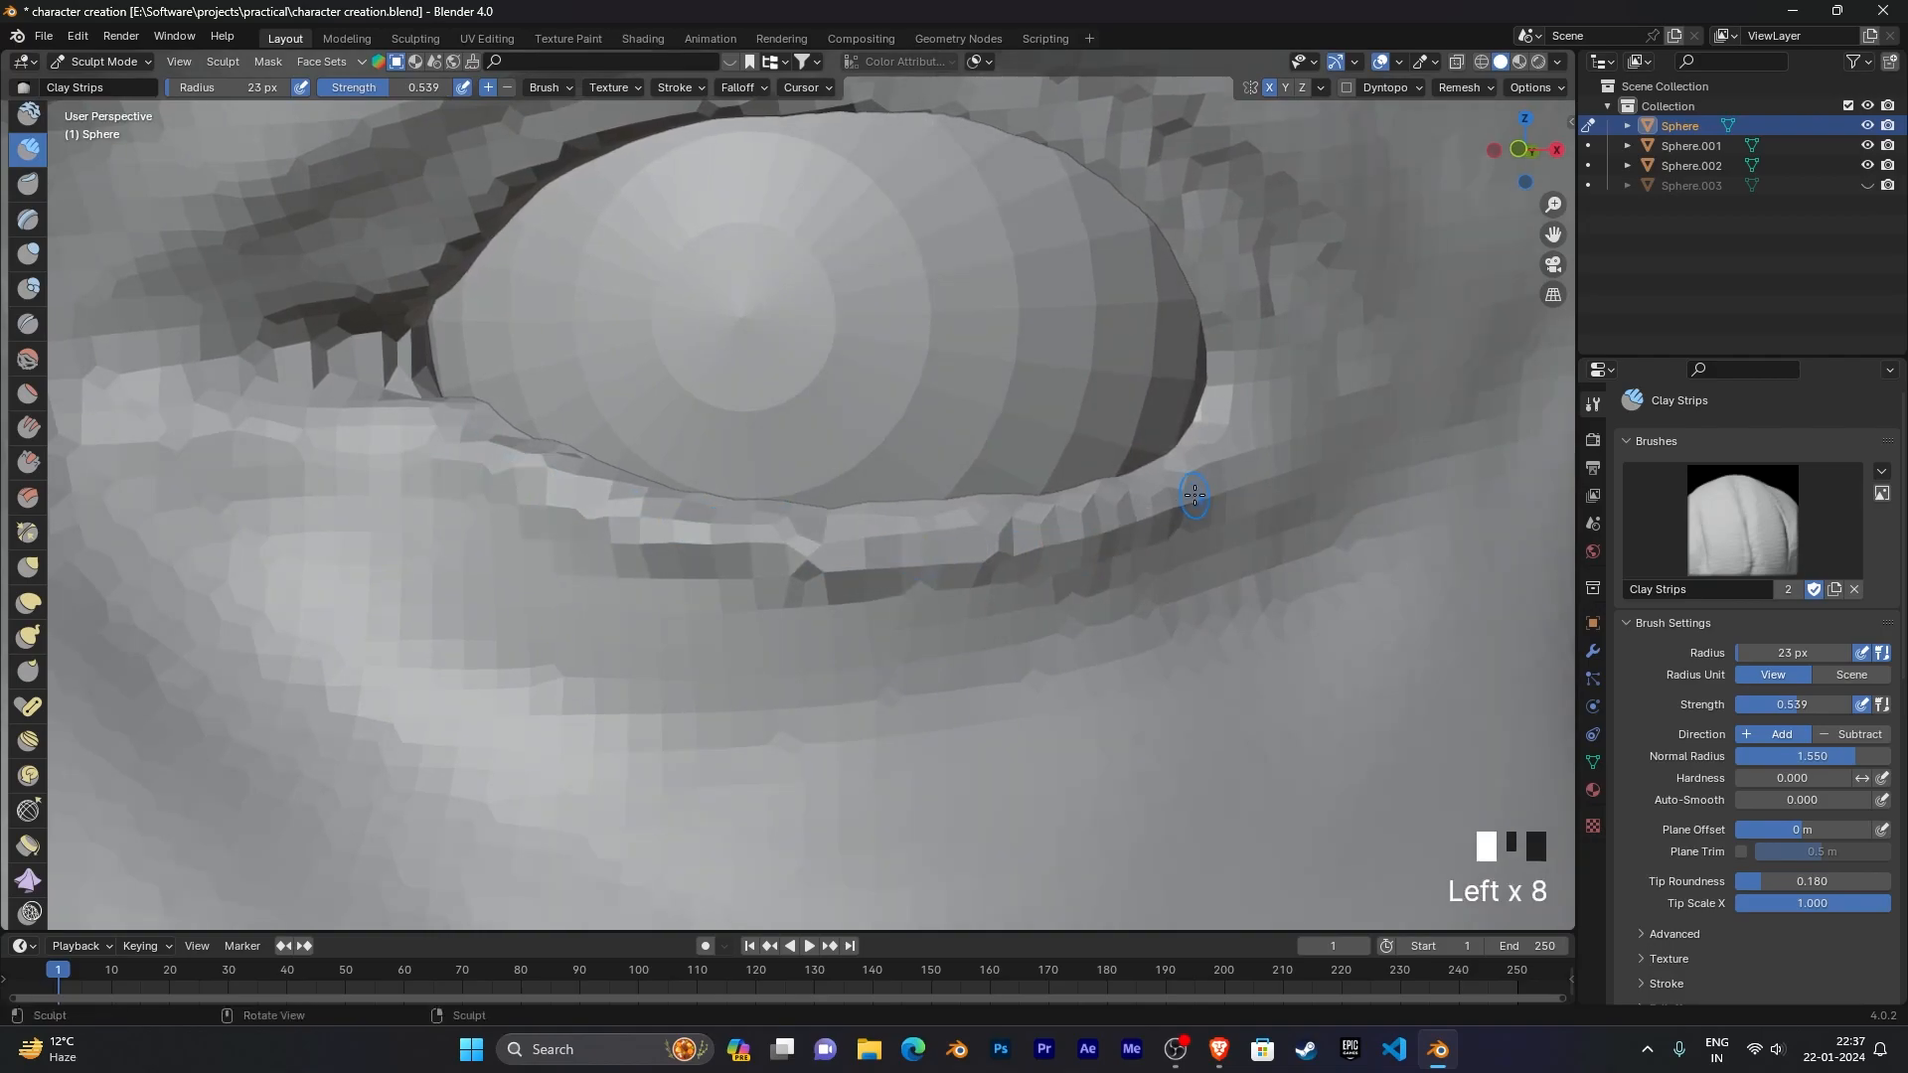
Step: Scrape the middle of the lower eyelid's rim with the Multi-plane Scrape brush at 23 px
{"action": "scroll", "coordinate": [1258, 439], "scroll_direction": "down", "scroll_amount": 3}
{"action": "middle_click_drag", "start_coordinate": [1162, 502], "coordinate": [975, 374]}
{"action": "scroll", "coordinate": [1041, 499], "scroll_direction": "up", "scroll_amount": 4}
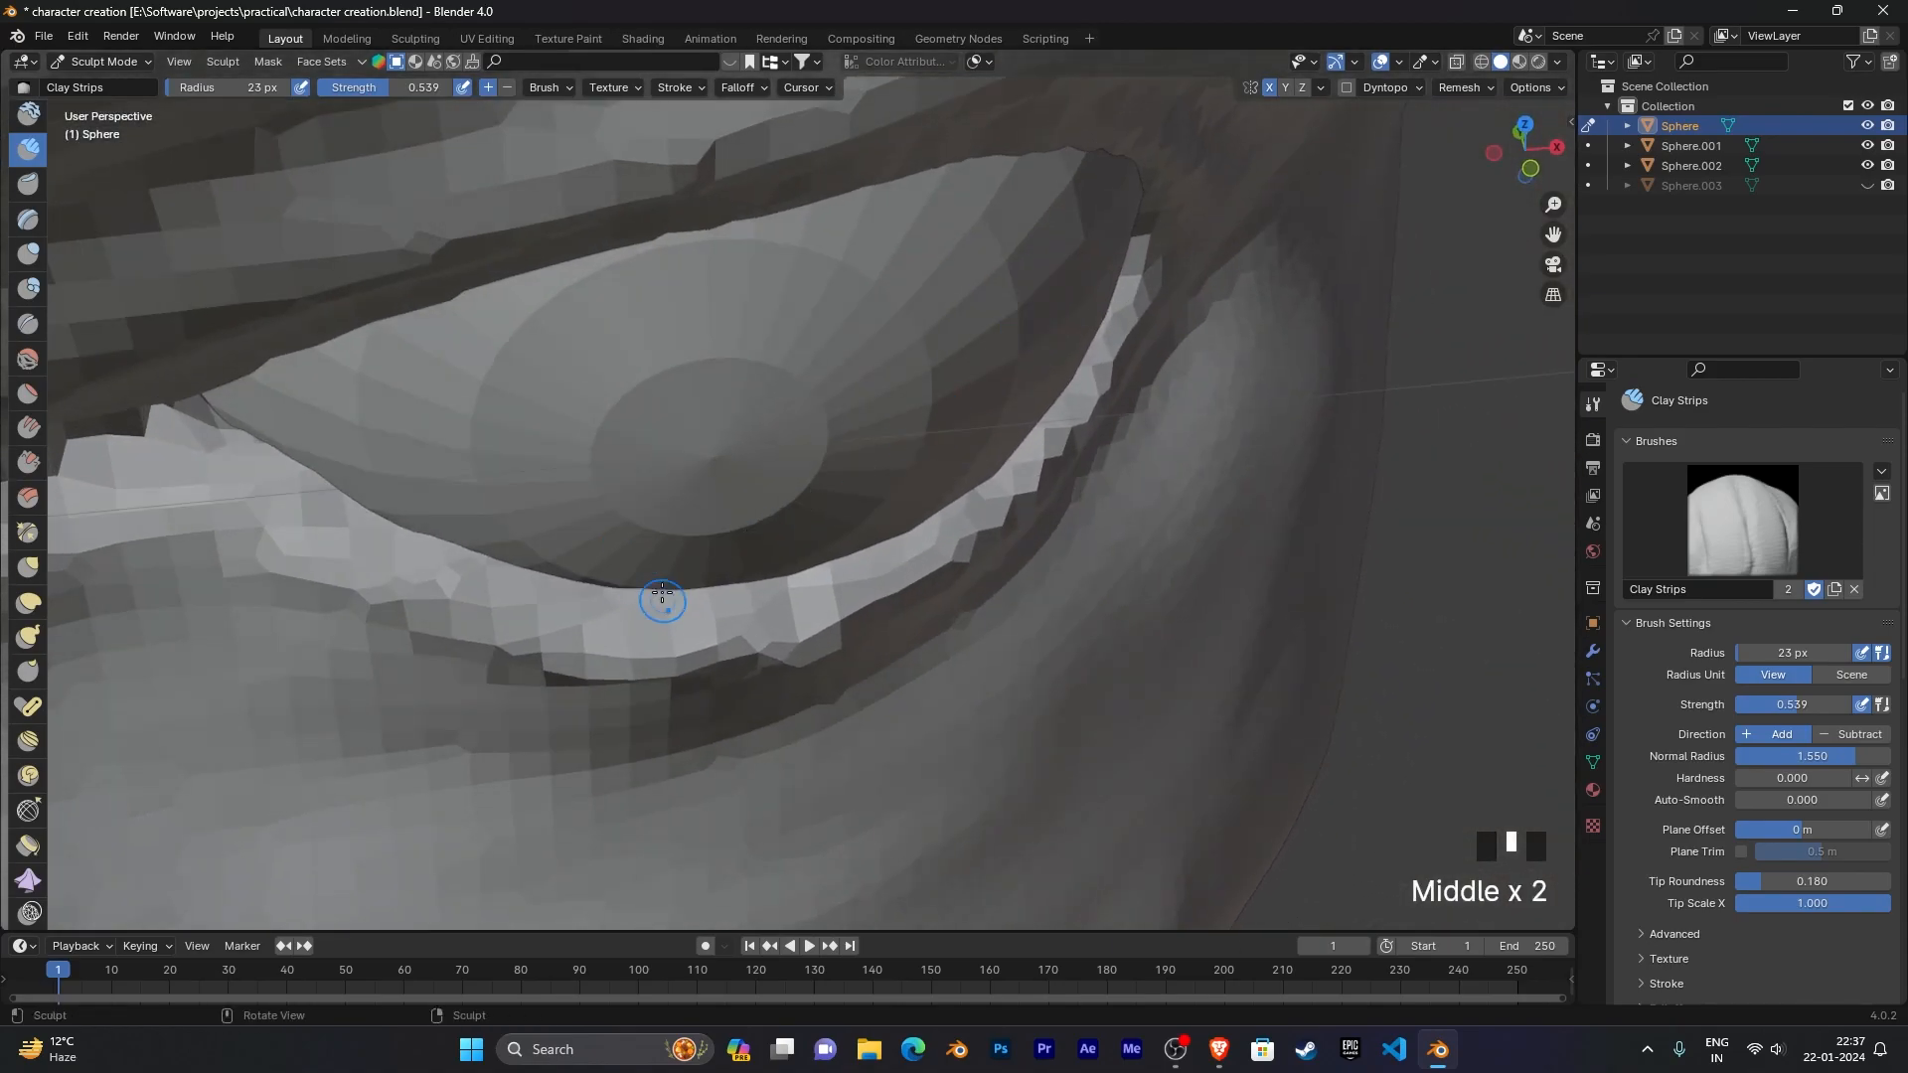
{"action": "left_click", "coordinate": [28, 497]}
{"action": "middle_click_drag", "start_coordinate": [718, 561], "coordinate": [775, 456]}
{"action": "left_click_drag", "start_coordinate": [821, 547], "coordinate": [641, 568]}
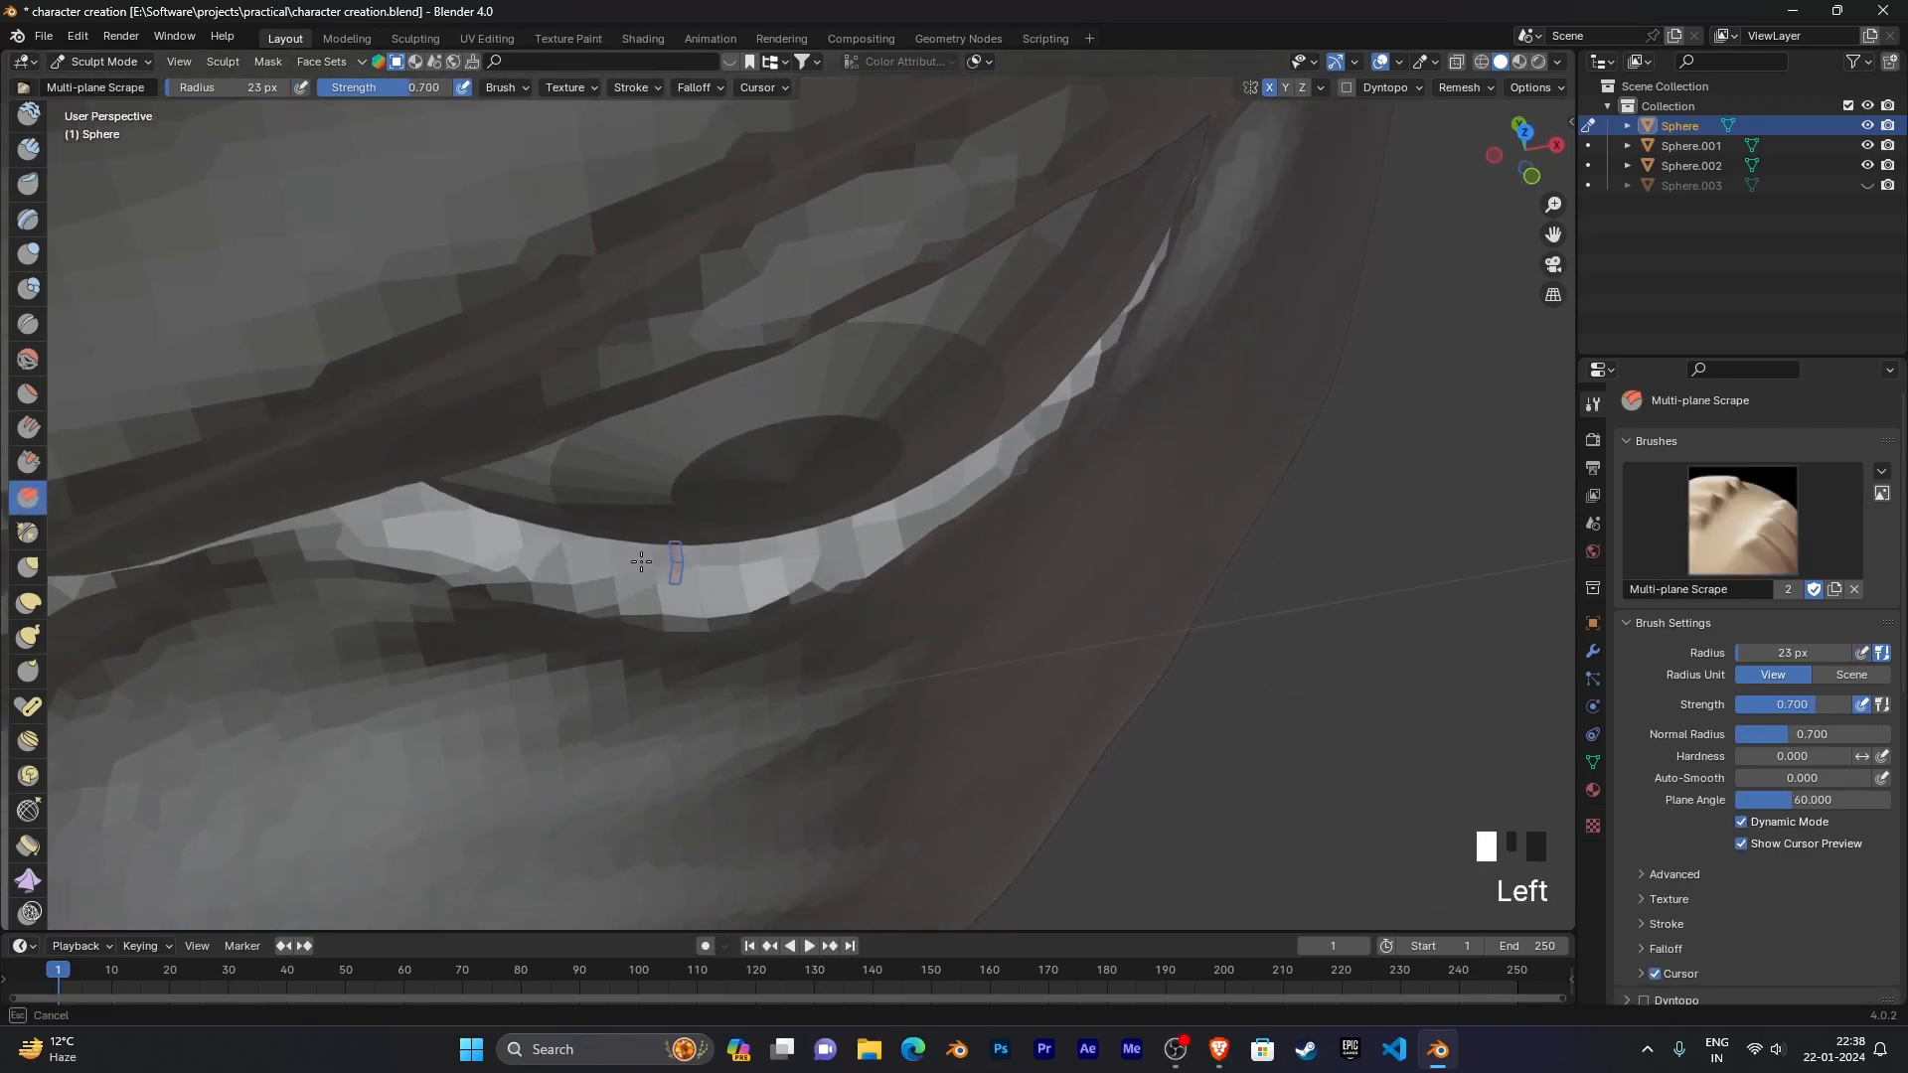
Step: Undo the last scrape stroke and scrape the inner half of the lower eyelid's rim again
{"action": "middle_click_drag", "start_coordinate": [605, 528], "coordinate": [980, 725]}
{"action": "key", "text": "ctrl+z"}
{"action": "scroll", "coordinate": [609, 477], "scroll_direction": "up", "scroll_amount": 3}
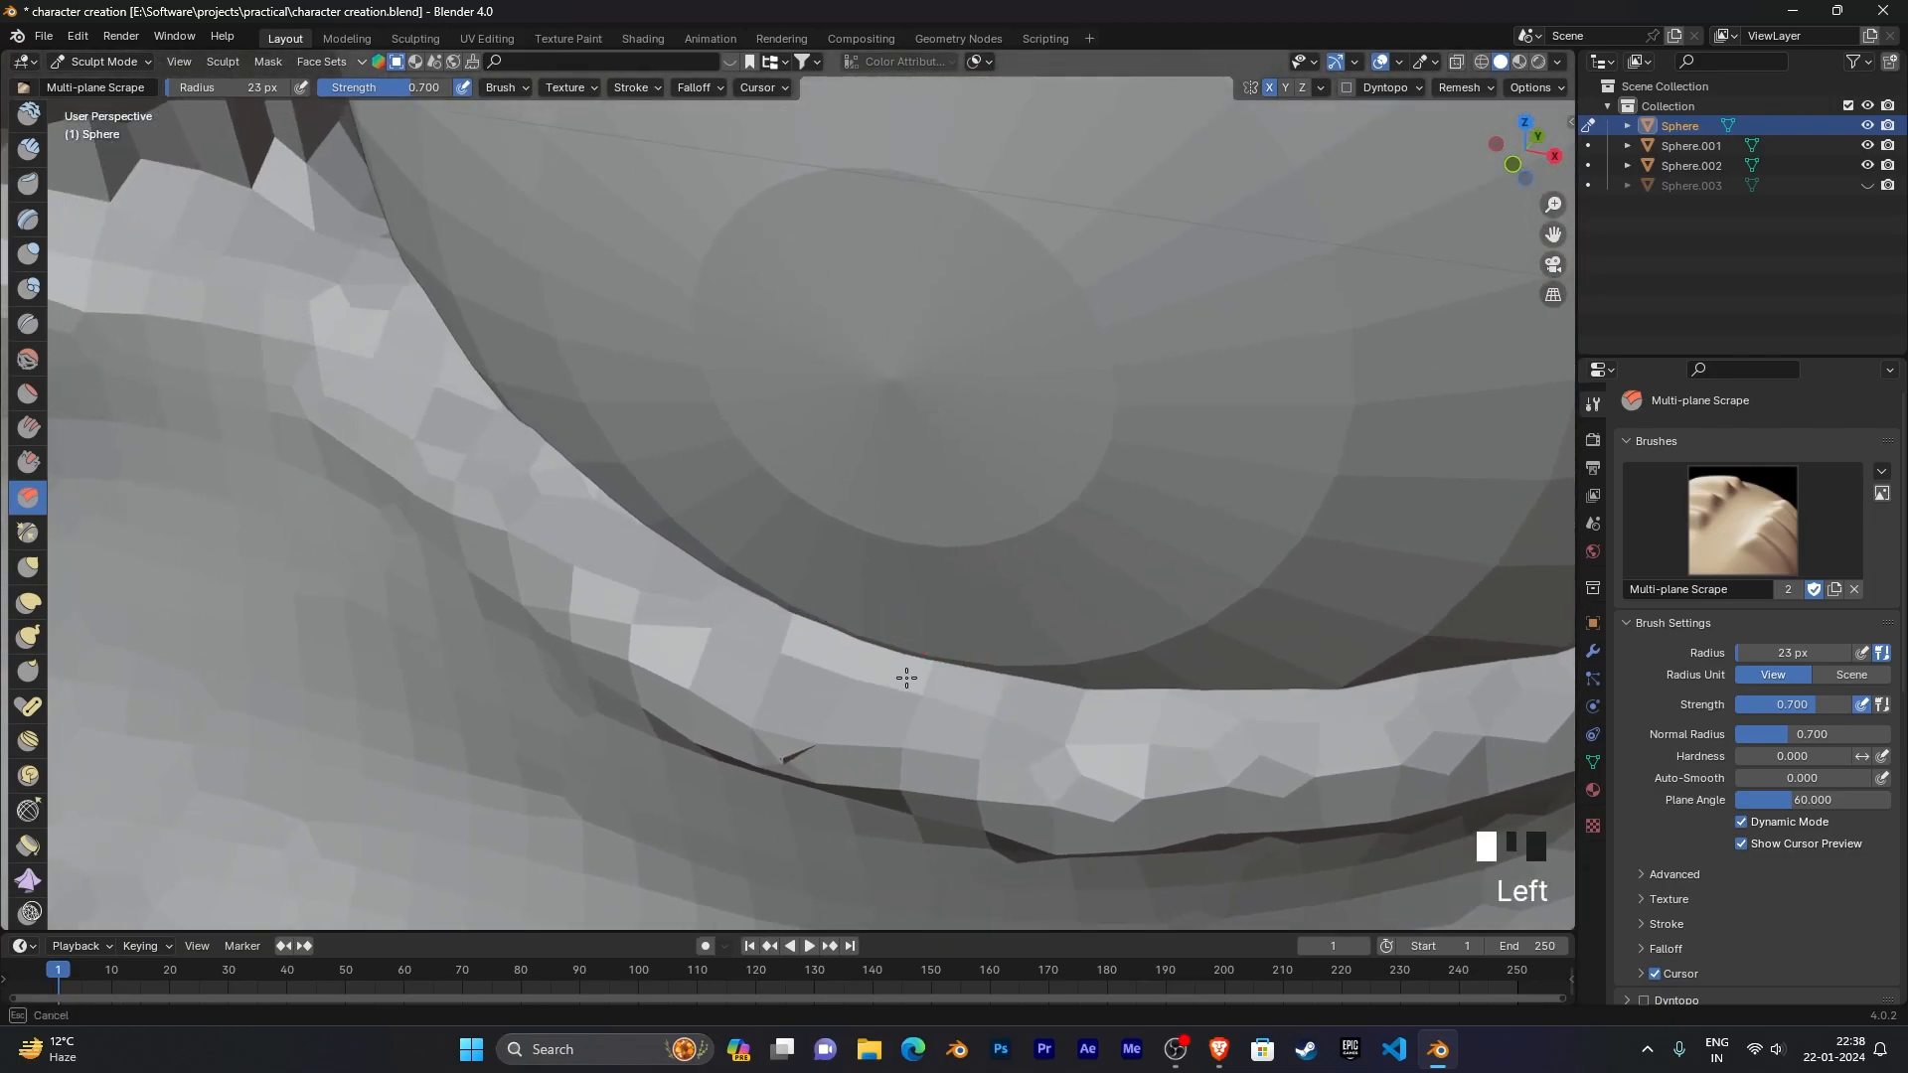
{"action": "mouse_move", "coordinate": [841, 610]}
{"action": "middle_mouse_down"}
{"action": "mouse_move", "coordinate": [954, 566]}
{"action": "mouse_move", "coordinate": [889, 575]}
{"action": "mouse_move", "coordinate": [1047, 662]}
{"action": "middle_mouse_up"}
{"action": "mouse_move", "coordinate": [881, 623]}
{"action": "middle_mouse_down"}
{"action": "mouse_move", "coordinate": [805, 430]}
{"action": "mouse_move", "coordinate": [863, 450]}
{"action": "mouse_move", "coordinate": [776, 569]}
{"action": "middle_mouse_up"}
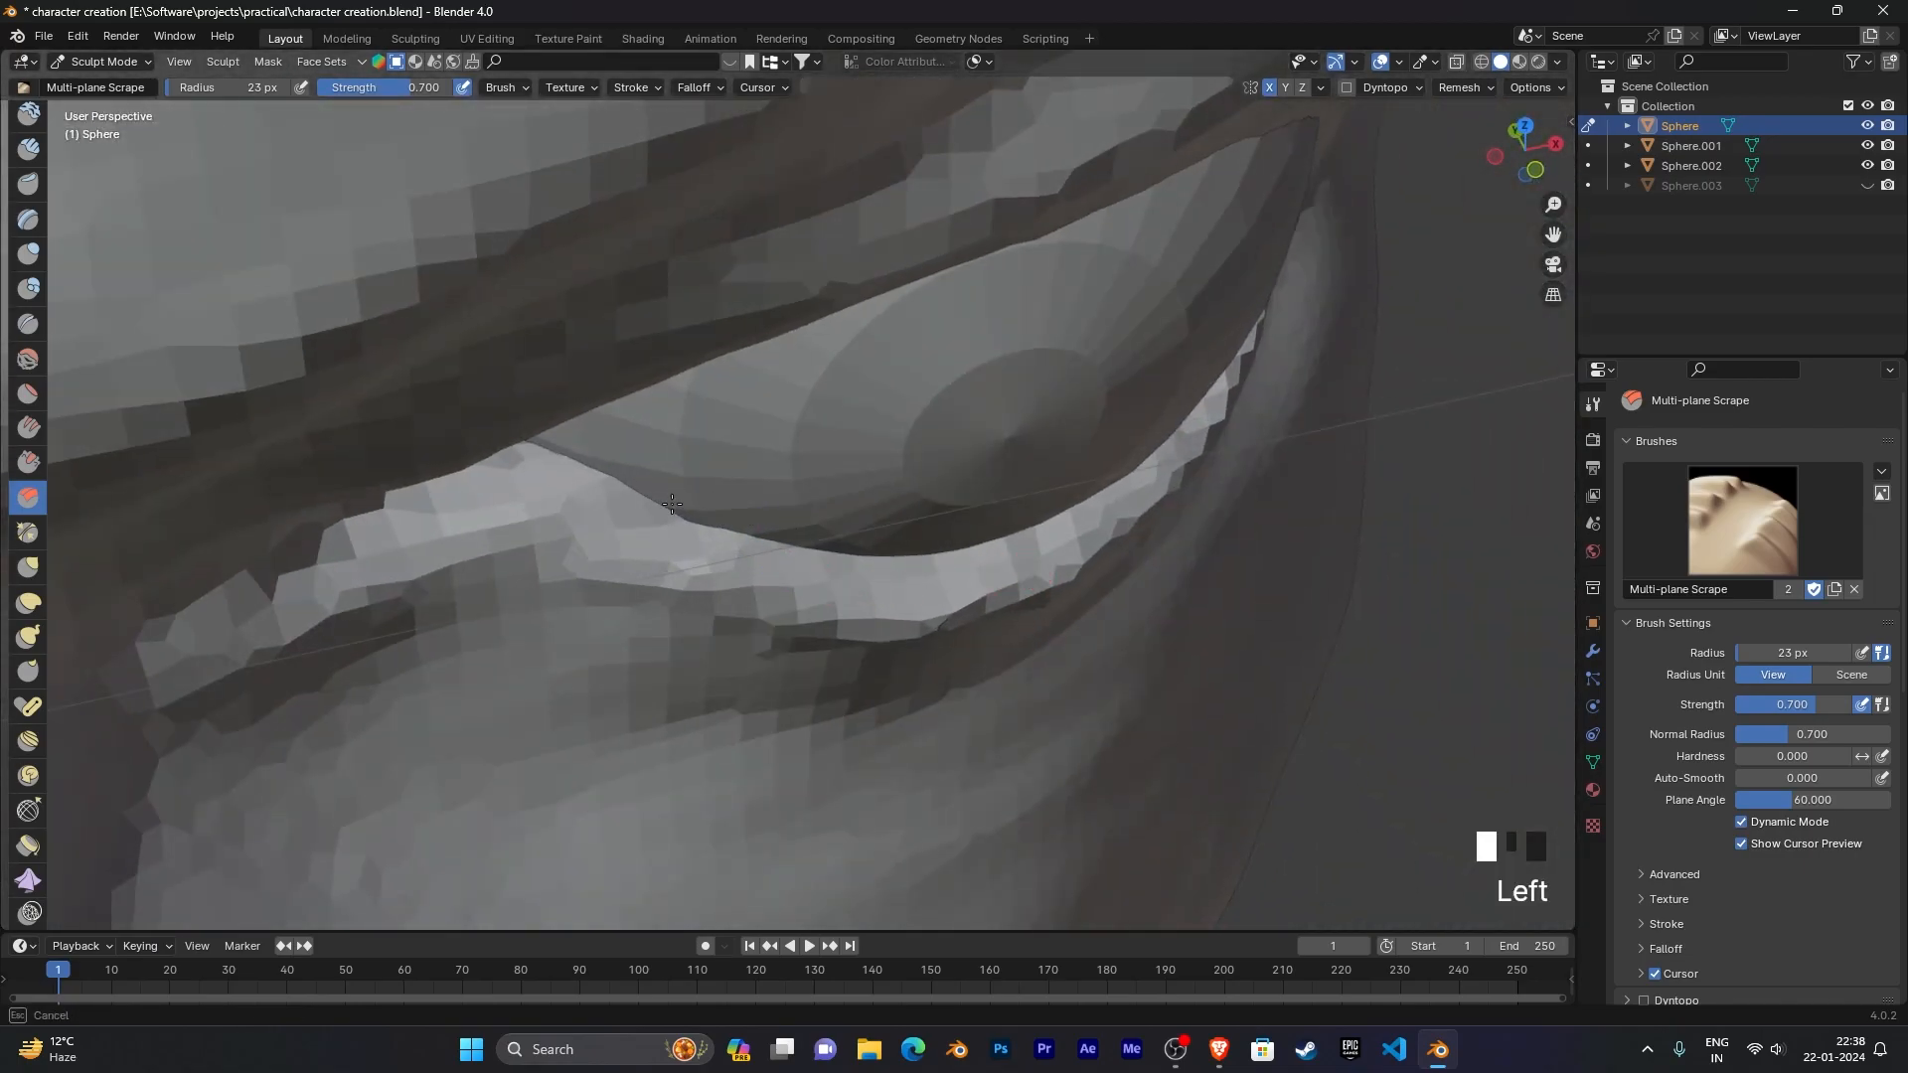
Step: Scrape the outer half of the lower eyelid's rim to flatten its upper edge
{"action": "scroll", "coordinate": [556, 467], "scroll_direction": "down", "scroll_amount": 3}
{"action": "middle_click_drag", "start_coordinate": [784, 503], "coordinate": [482, 340]}
{"action": "middle_click_drag", "start_coordinate": [687, 377], "coordinate": [527, 462], "text": "shift"}
{"action": "mouse_move", "coordinate": [527, 462]}
{"action": "middle_mouse_down"}
{"action": "mouse_move", "coordinate": [552, 468]}
{"action": "mouse_move", "coordinate": [564, 539]}
{"action": "mouse_move", "coordinate": [846, 709]}
{"action": "middle_mouse_up"}
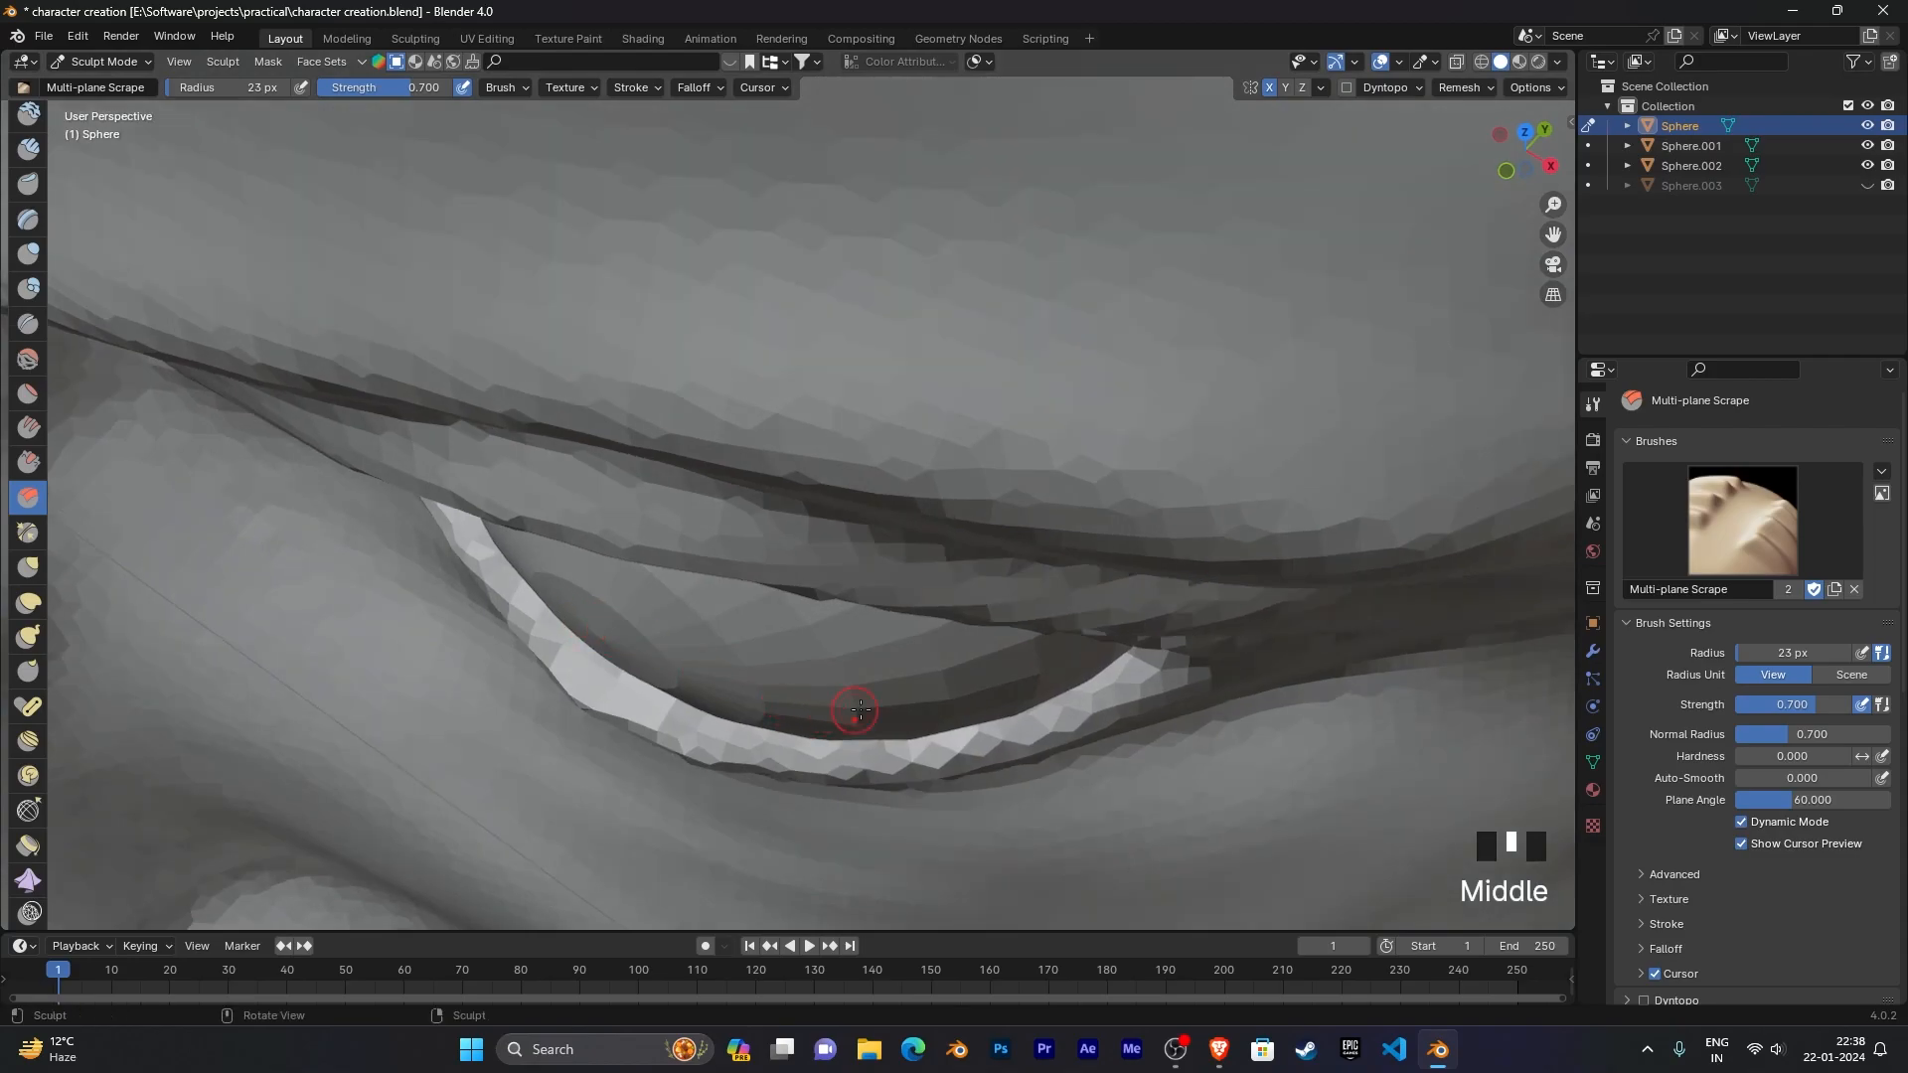
{"action": "mouse_move", "coordinate": [973, 707]}
{"action": "middle_mouse_down"}
{"action": "mouse_move", "coordinate": [1144, 568]}
{"action": "mouse_move", "coordinate": [907, 443]}
{"action": "mouse_move", "coordinate": [1107, 515]}
{"action": "mouse_move", "coordinate": [781, 502]}
{"action": "mouse_move", "coordinate": [928, 502]}
{"action": "mouse_move", "coordinate": [834, 517]}
{"action": "mouse_move", "coordinate": [857, 536]}
{"action": "mouse_move", "coordinate": [861, 465]}
{"action": "mouse_move", "coordinate": [917, 537]}
{"action": "middle_mouse_up"}
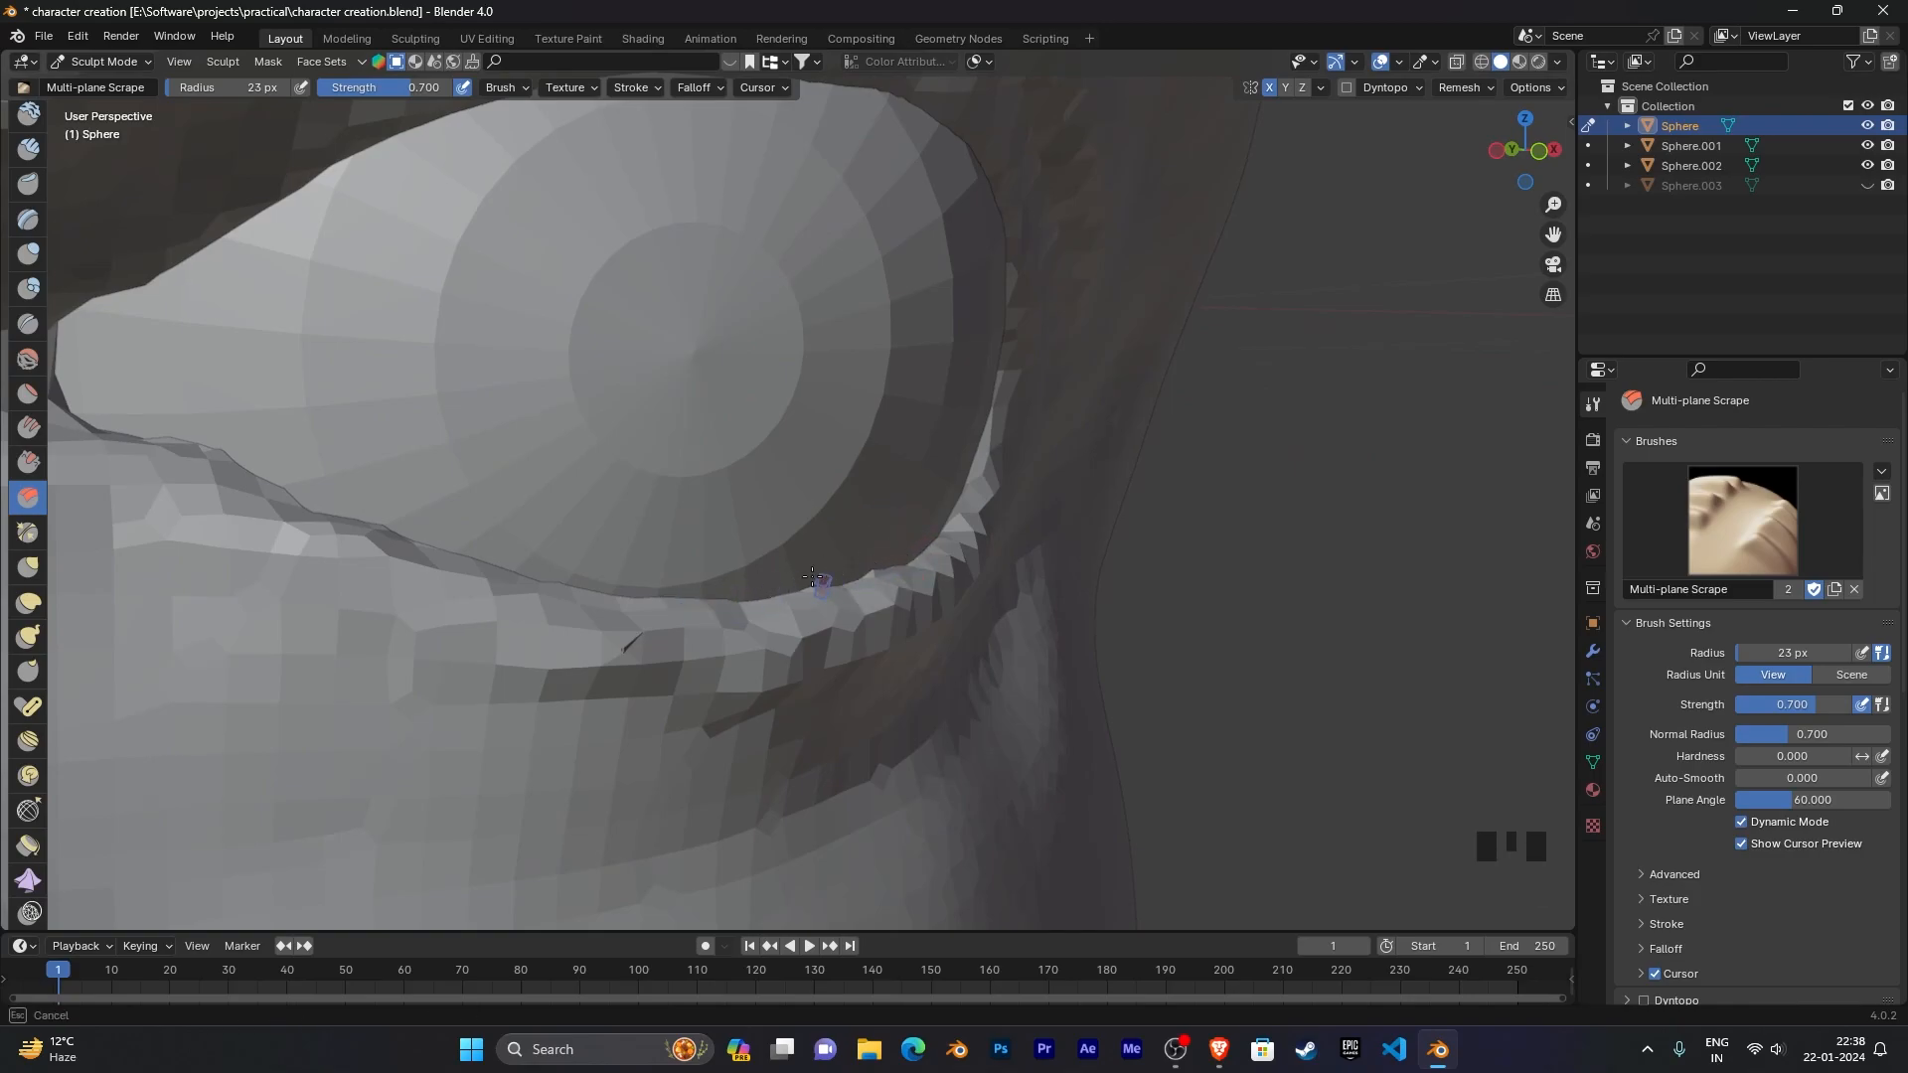
{"action": "mouse_move", "coordinate": [855, 559]}
{"action": "middle_mouse_down"}
{"action": "mouse_move", "coordinate": [881, 541]}
{"action": "mouse_move", "coordinate": [758, 540]}
{"action": "mouse_move", "coordinate": [792, 561]}
{"action": "mouse_move", "coordinate": [545, 647]}
{"action": "middle_mouse_up"}
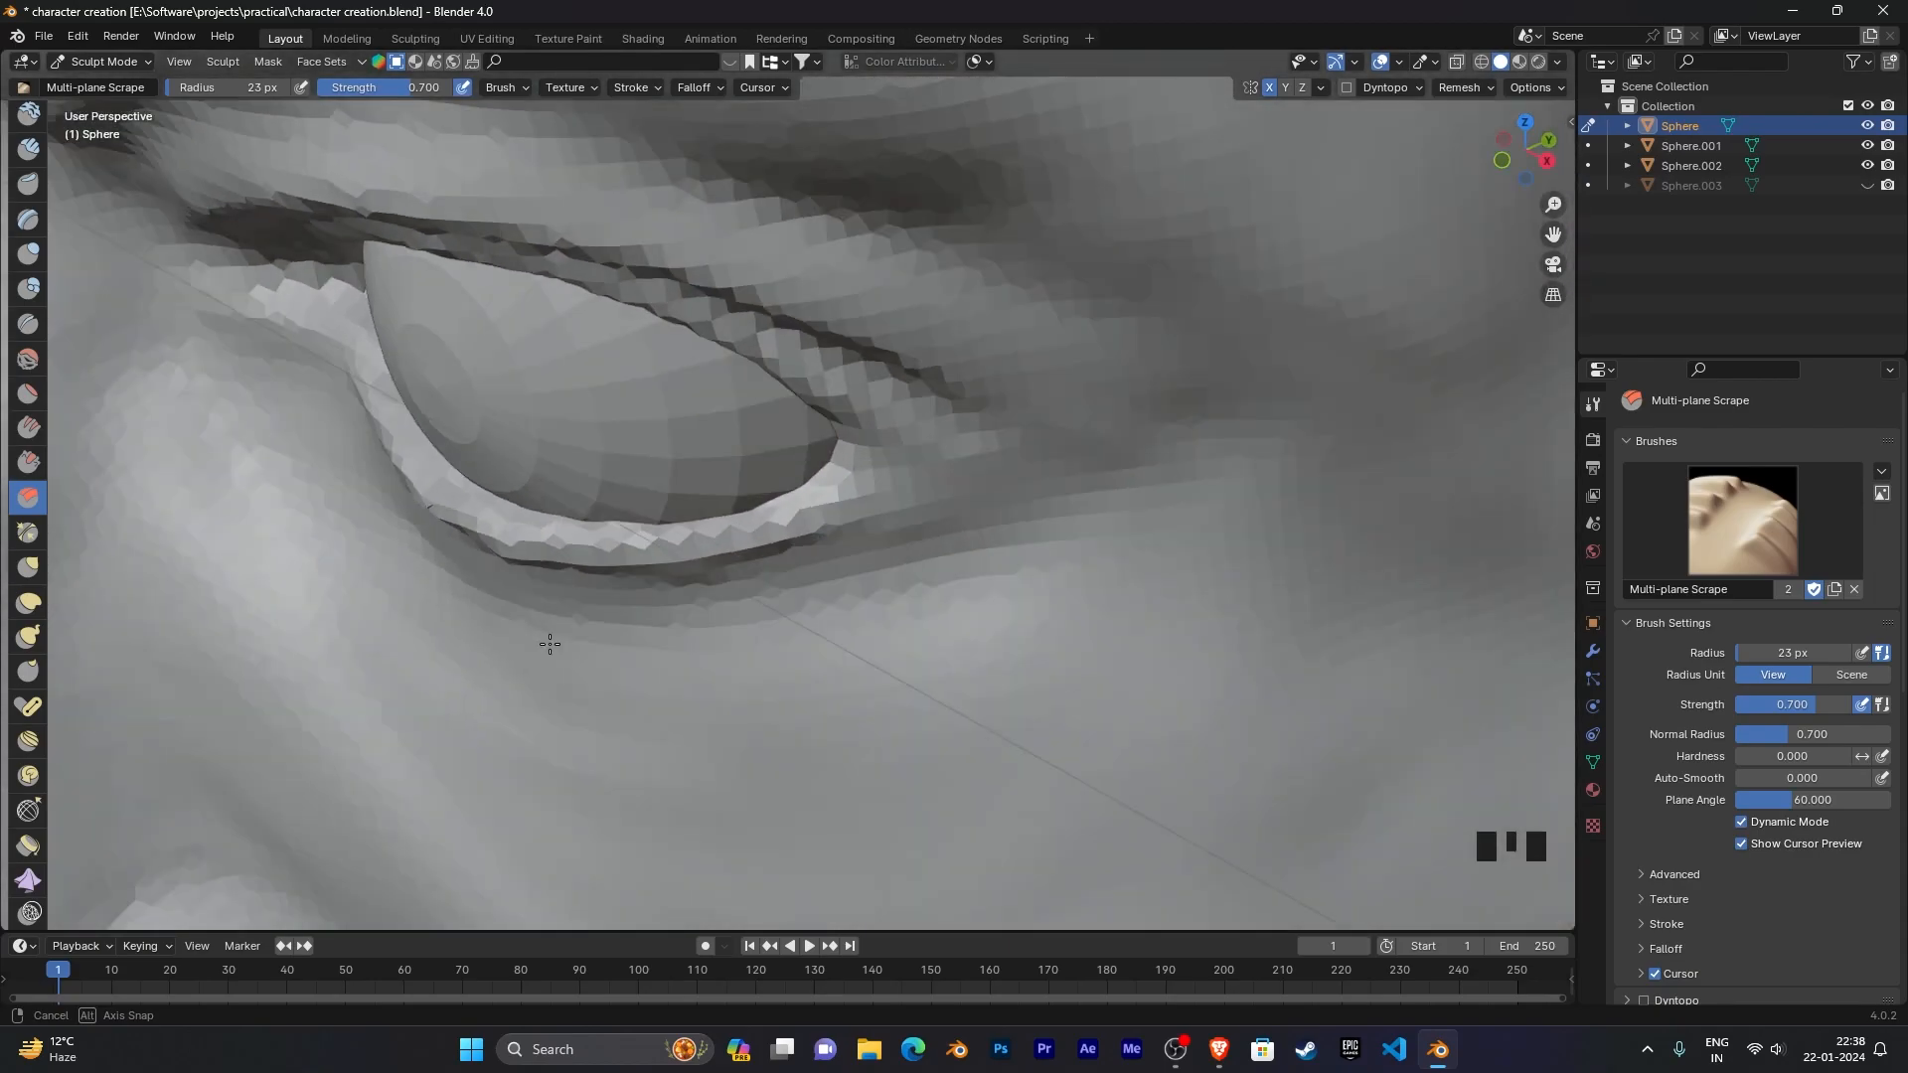
Step: Scrape the lower eyelid's rim close to the outer eye corner
{"action": "middle_click_drag", "start_coordinate": [674, 574], "coordinate": [864, 630], "text": "shift"}
{"action": "scroll", "coordinate": [945, 583], "scroll_direction": "up", "scroll_amount": 2}
{"action": "mouse_move", "coordinate": [945, 584]}
{"action": "middle_mouse_down"}
{"action": "mouse_move", "coordinate": [1060, 585]}
{"action": "mouse_move", "coordinate": [993, 584]}
{"action": "mouse_move", "coordinate": [881, 506]}
{"action": "mouse_move", "coordinate": [879, 568]}
{"action": "middle_mouse_up"}
{"action": "scroll", "coordinate": [993, 584], "scroll_direction": "up", "scroll_amount": 2}
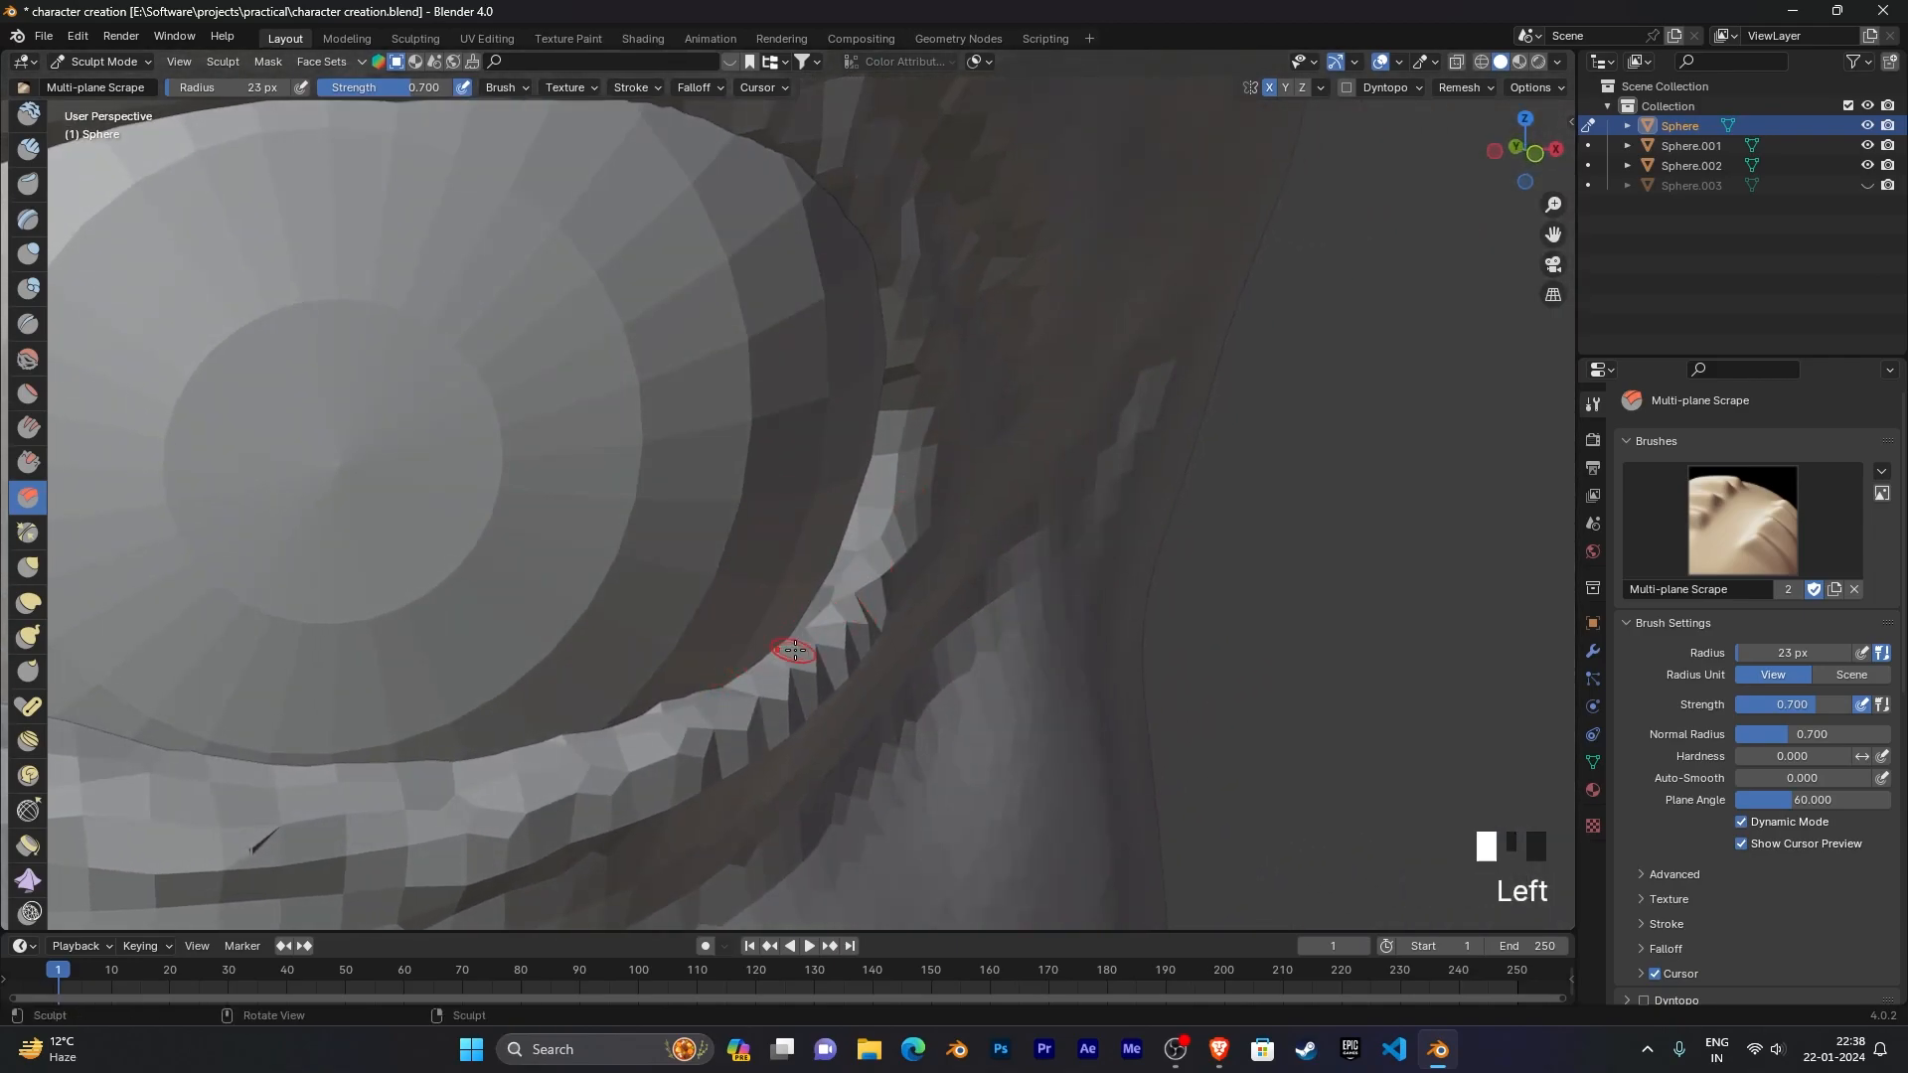
{"action": "middle_click_drag", "start_coordinate": [782, 672], "coordinate": [817, 639]}
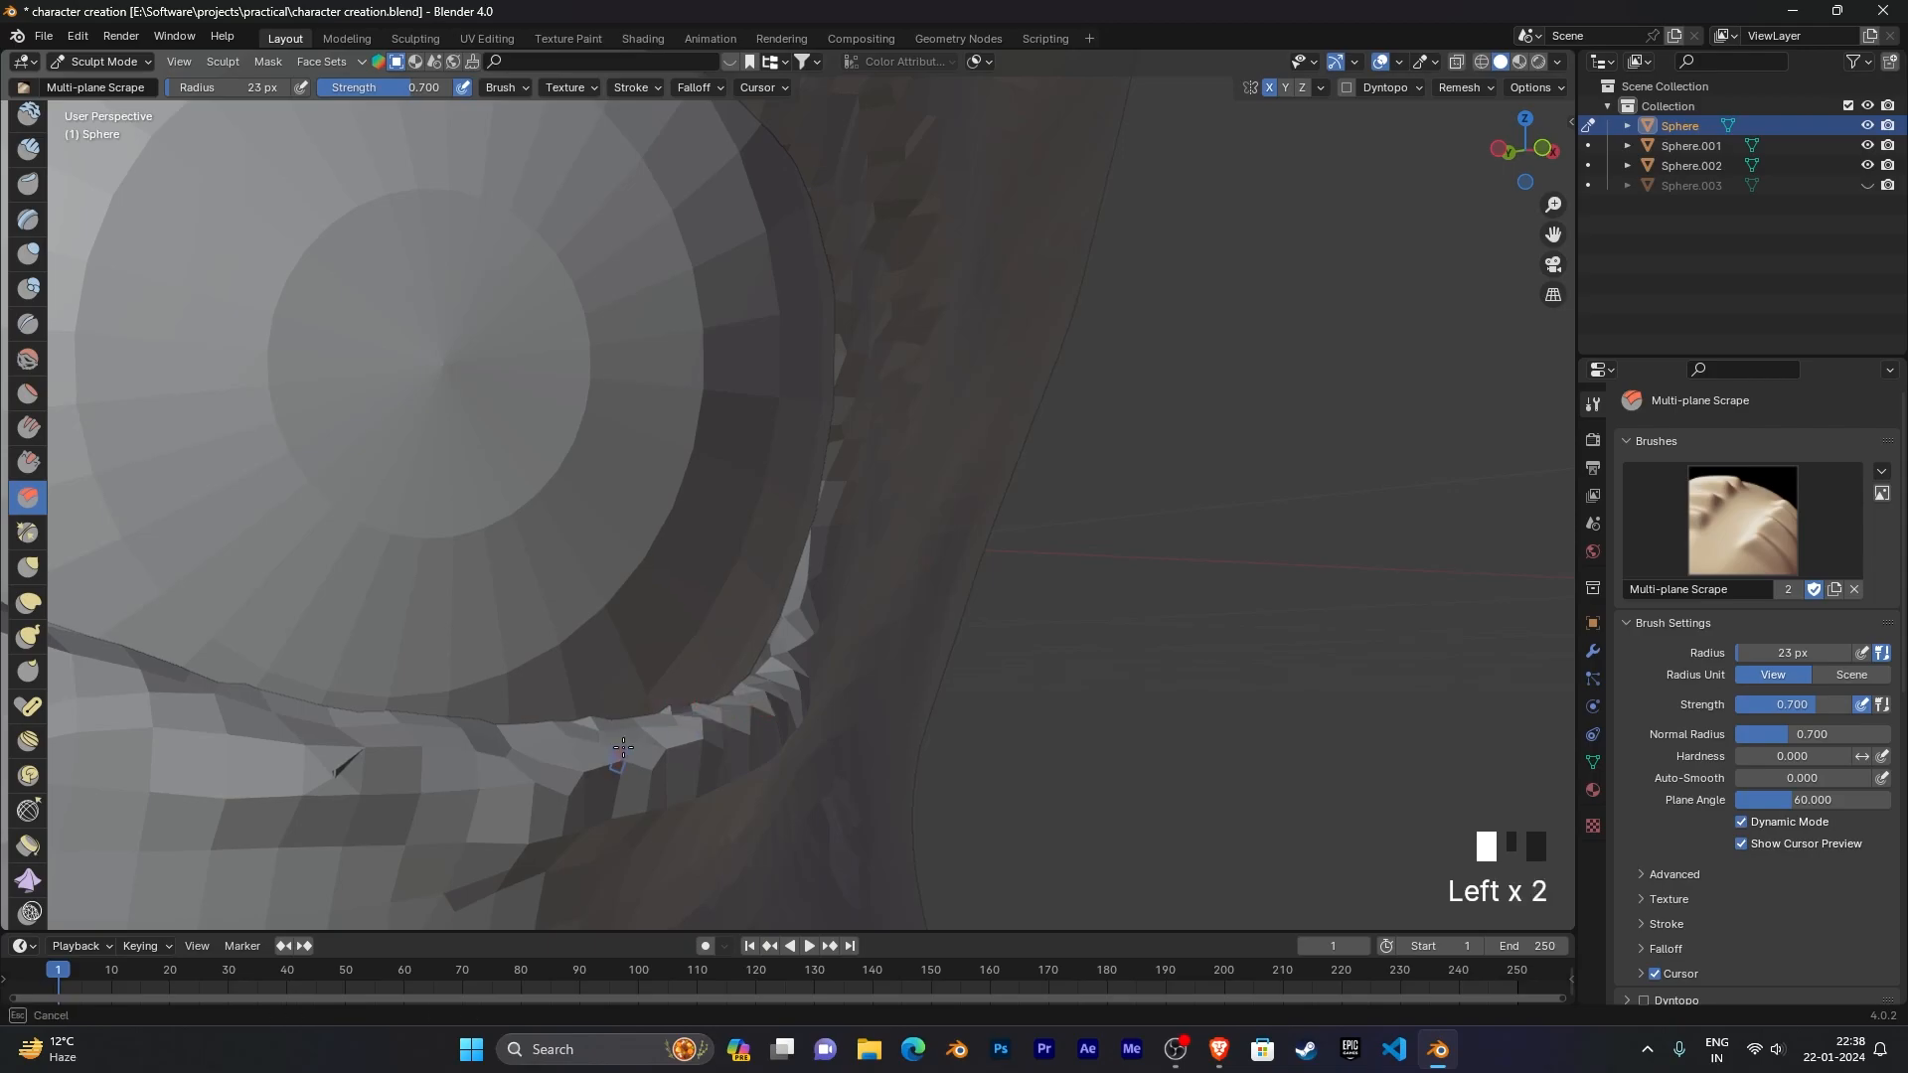
Step: Voxel remesh the head and scrape the jagged outer end of the lower eyelid's rim again
{"action": "middle_click_drag", "start_coordinate": [832, 704], "coordinate": [1089, 649]}
{"action": "scroll", "coordinate": [525, 725], "scroll_direction": "up", "scroll_amount": 1}
{"action": "key", "text": "ctrl+r"}
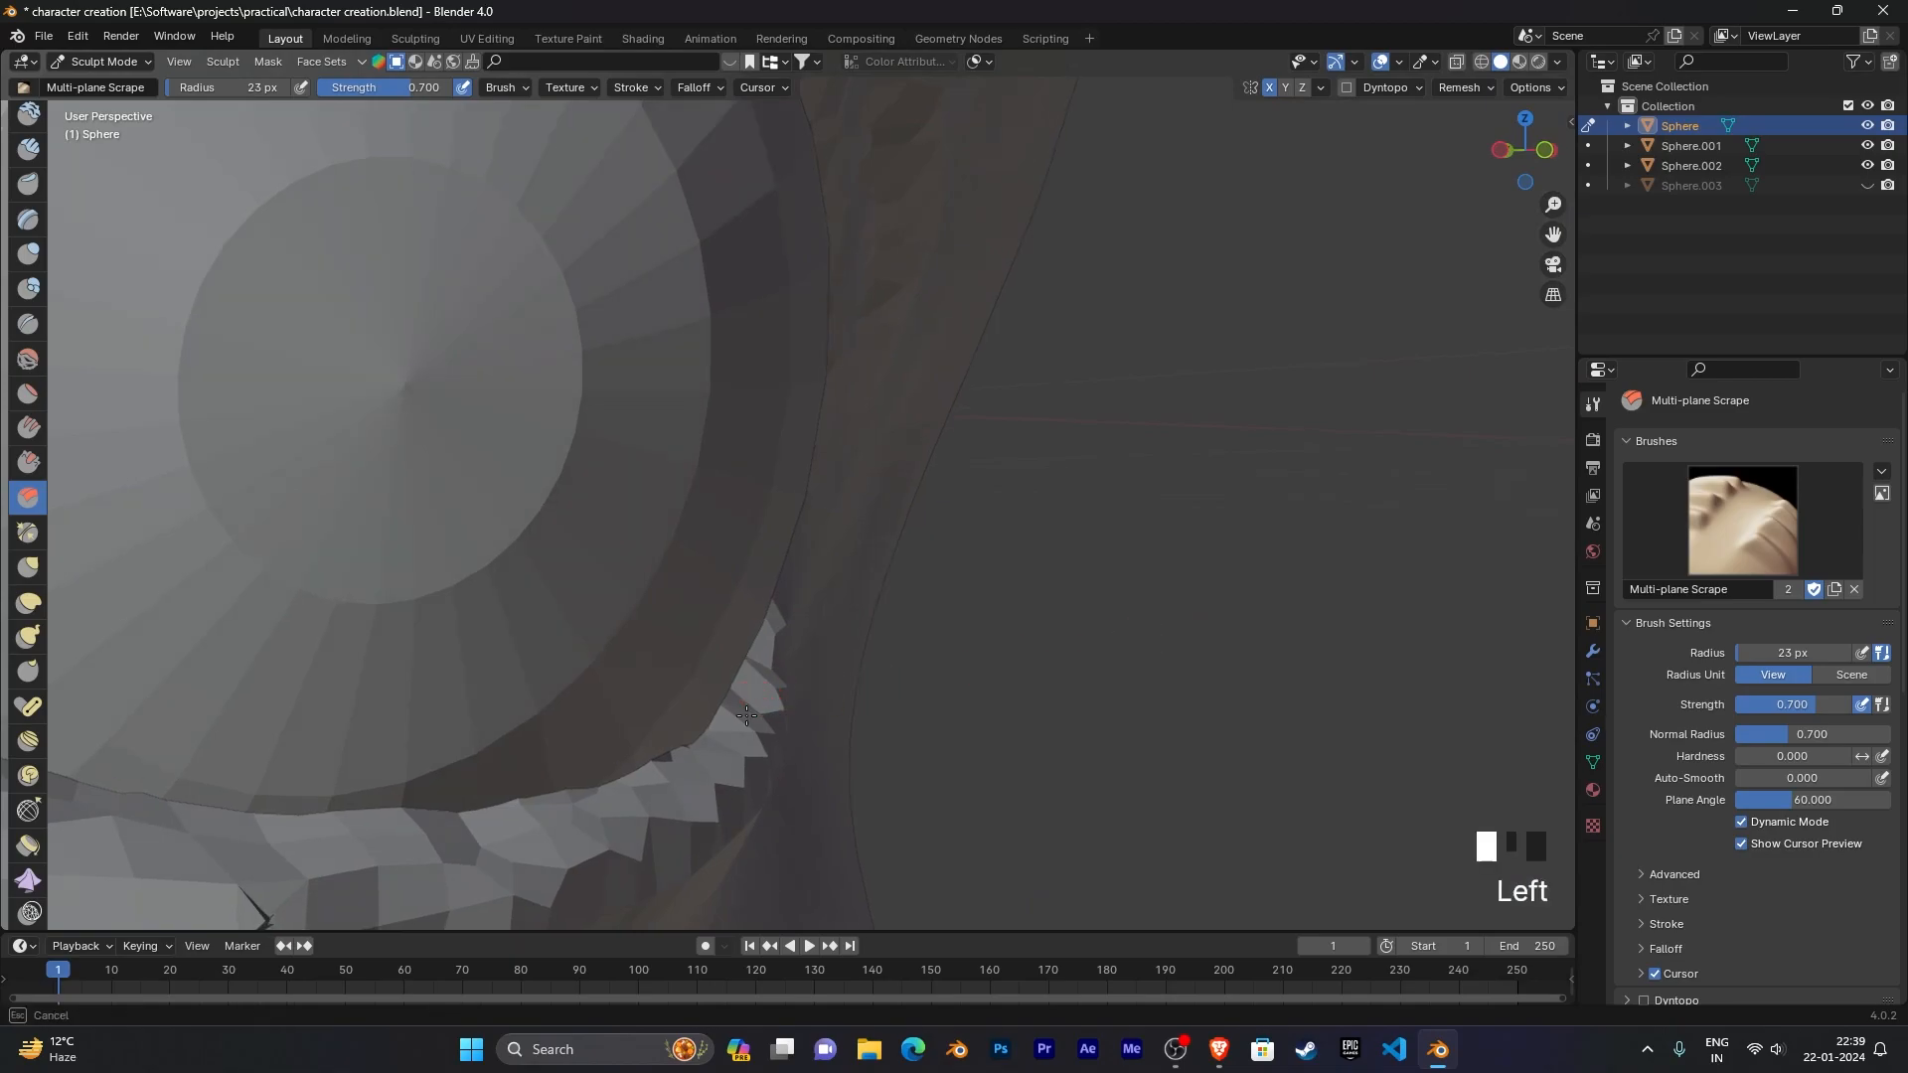
{"action": "scroll", "coordinate": [682, 735], "scroll_direction": "down", "scroll_amount": 1}
{"action": "middle_click_drag", "start_coordinate": [681, 736], "coordinate": [769, 634]}
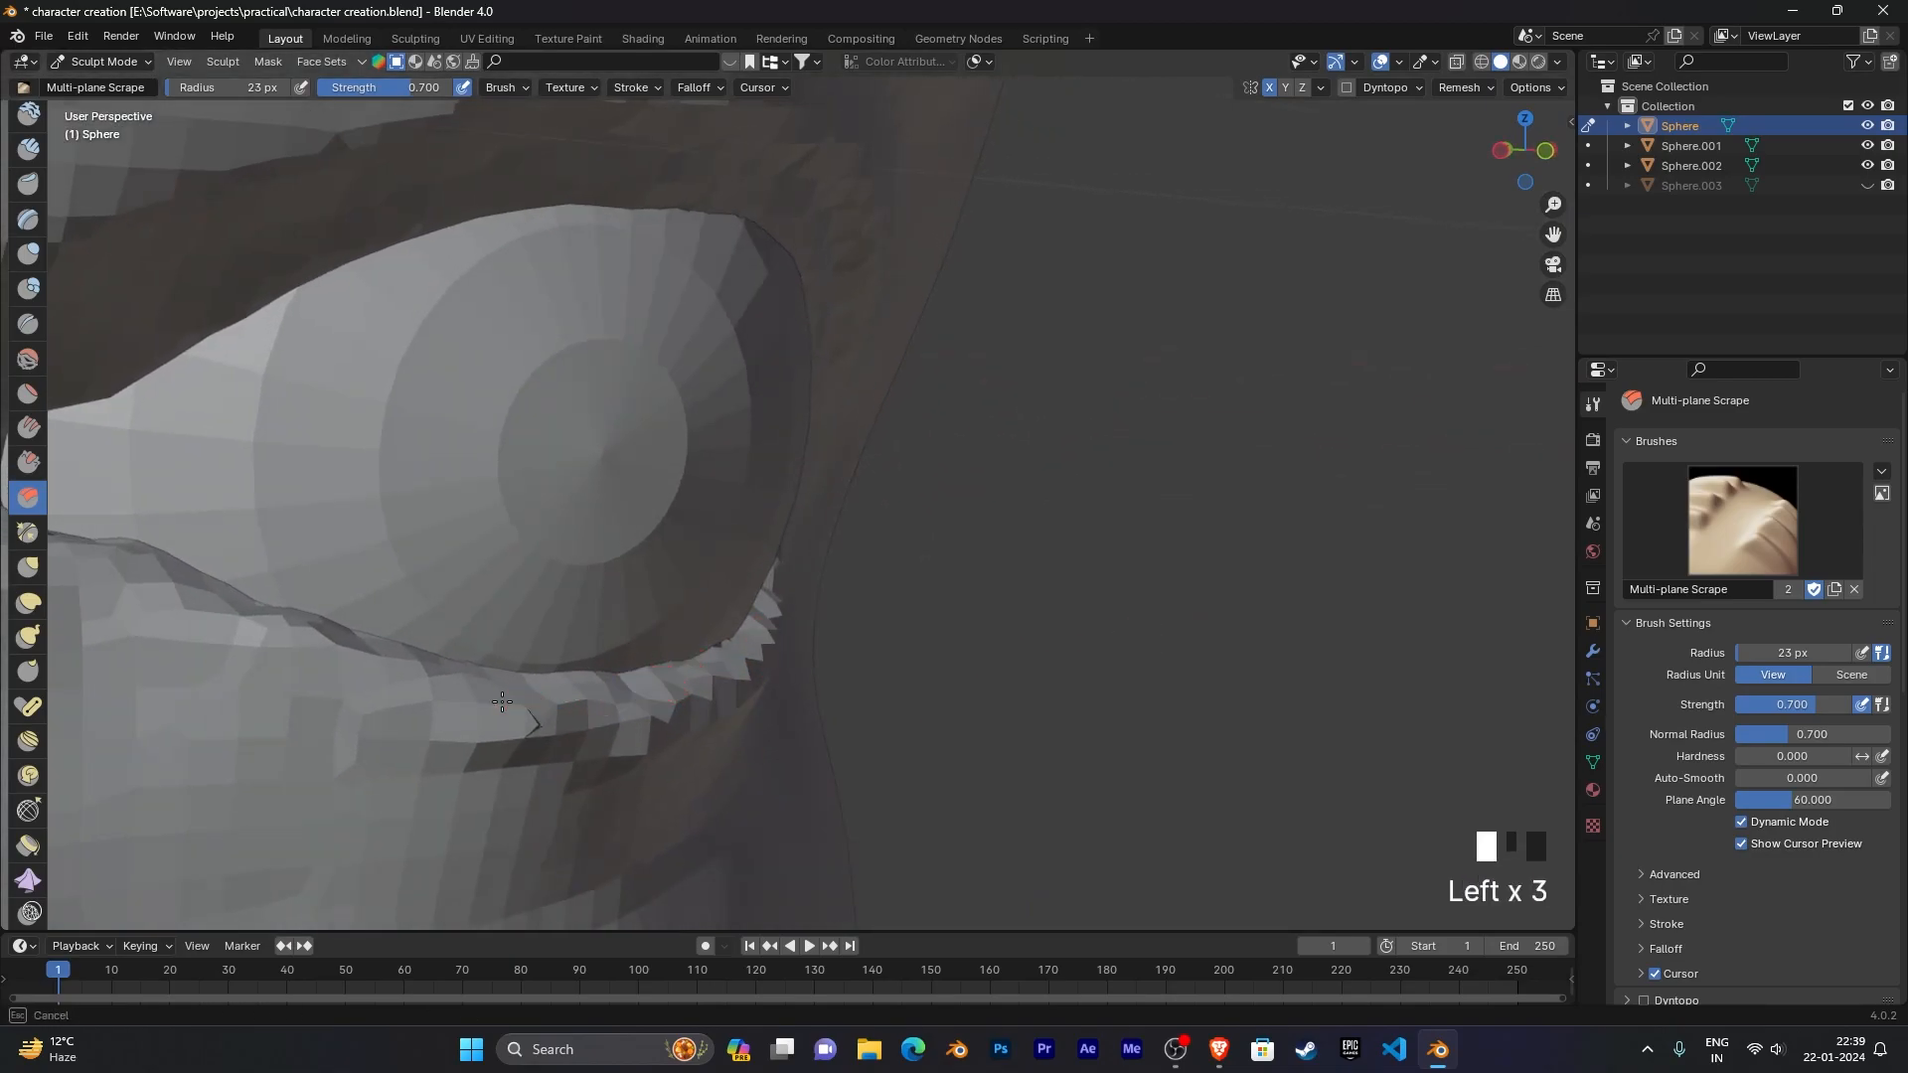
{"action": "middle_click_drag", "start_coordinate": [559, 699], "coordinate": [790, 585]}
Step: Smooth the lower edge of the lower eyelid's rim with repeated strokes between the outer and inner eye corners
{"action": "scroll", "coordinate": [751, 607], "scroll_direction": "down", "scroll_amount": 1}
{"action": "scroll", "coordinate": [765, 606], "scroll_direction": "down", "scroll_amount": 7}
{"action": "scroll", "coordinate": [786, 591], "scroll_direction": "up", "scroll_amount": 4}
{"action": "scroll", "coordinate": [758, 592], "scroll_direction": "up", "scroll_amount": 4}
{"action": "left_click_drag", "start_coordinate": [1178, 632], "coordinate": [1078, 654], "text": "shift"}
{"action": "left_click_drag", "start_coordinate": [1133, 636], "coordinate": [1048, 651], "text": "shift"}
{"action": "left_click_drag", "start_coordinate": [775, 717], "coordinate": [894, 685], "text": "shift"}
{"action": "left_click_drag", "start_coordinate": [994, 664], "coordinate": [770, 716], "text": "shift"}
{"action": "mouse_move", "coordinate": [501, 716]}
{"action": "left_mouse_down", "text": "shift"}
{"action": "mouse_move", "coordinate": [298, 675]}
{"action": "mouse_move", "coordinate": [497, 694]}
{"action": "mouse_move", "coordinate": [507, 732]}
{"action": "mouse_move", "coordinate": [694, 755]}
{"action": "mouse_move", "coordinate": [823, 736]}
{"action": "left_mouse_up", "text": "shift"}
{"action": "scroll", "coordinate": [945, 732], "scroll_direction": "down", "scroll_amount": 4}
{"action": "mouse_move", "coordinate": [945, 732]}
{"action": "middle_mouse_down"}
{"action": "mouse_move", "coordinate": [703, 759]}
{"action": "mouse_move", "coordinate": [852, 814]}
{"action": "mouse_move", "coordinate": [974, 821]}
{"action": "middle_mouse_up"}
{"action": "scroll", "coordinate": [969, 815], "scroll_direction": "down", "scroll_amount": 8}
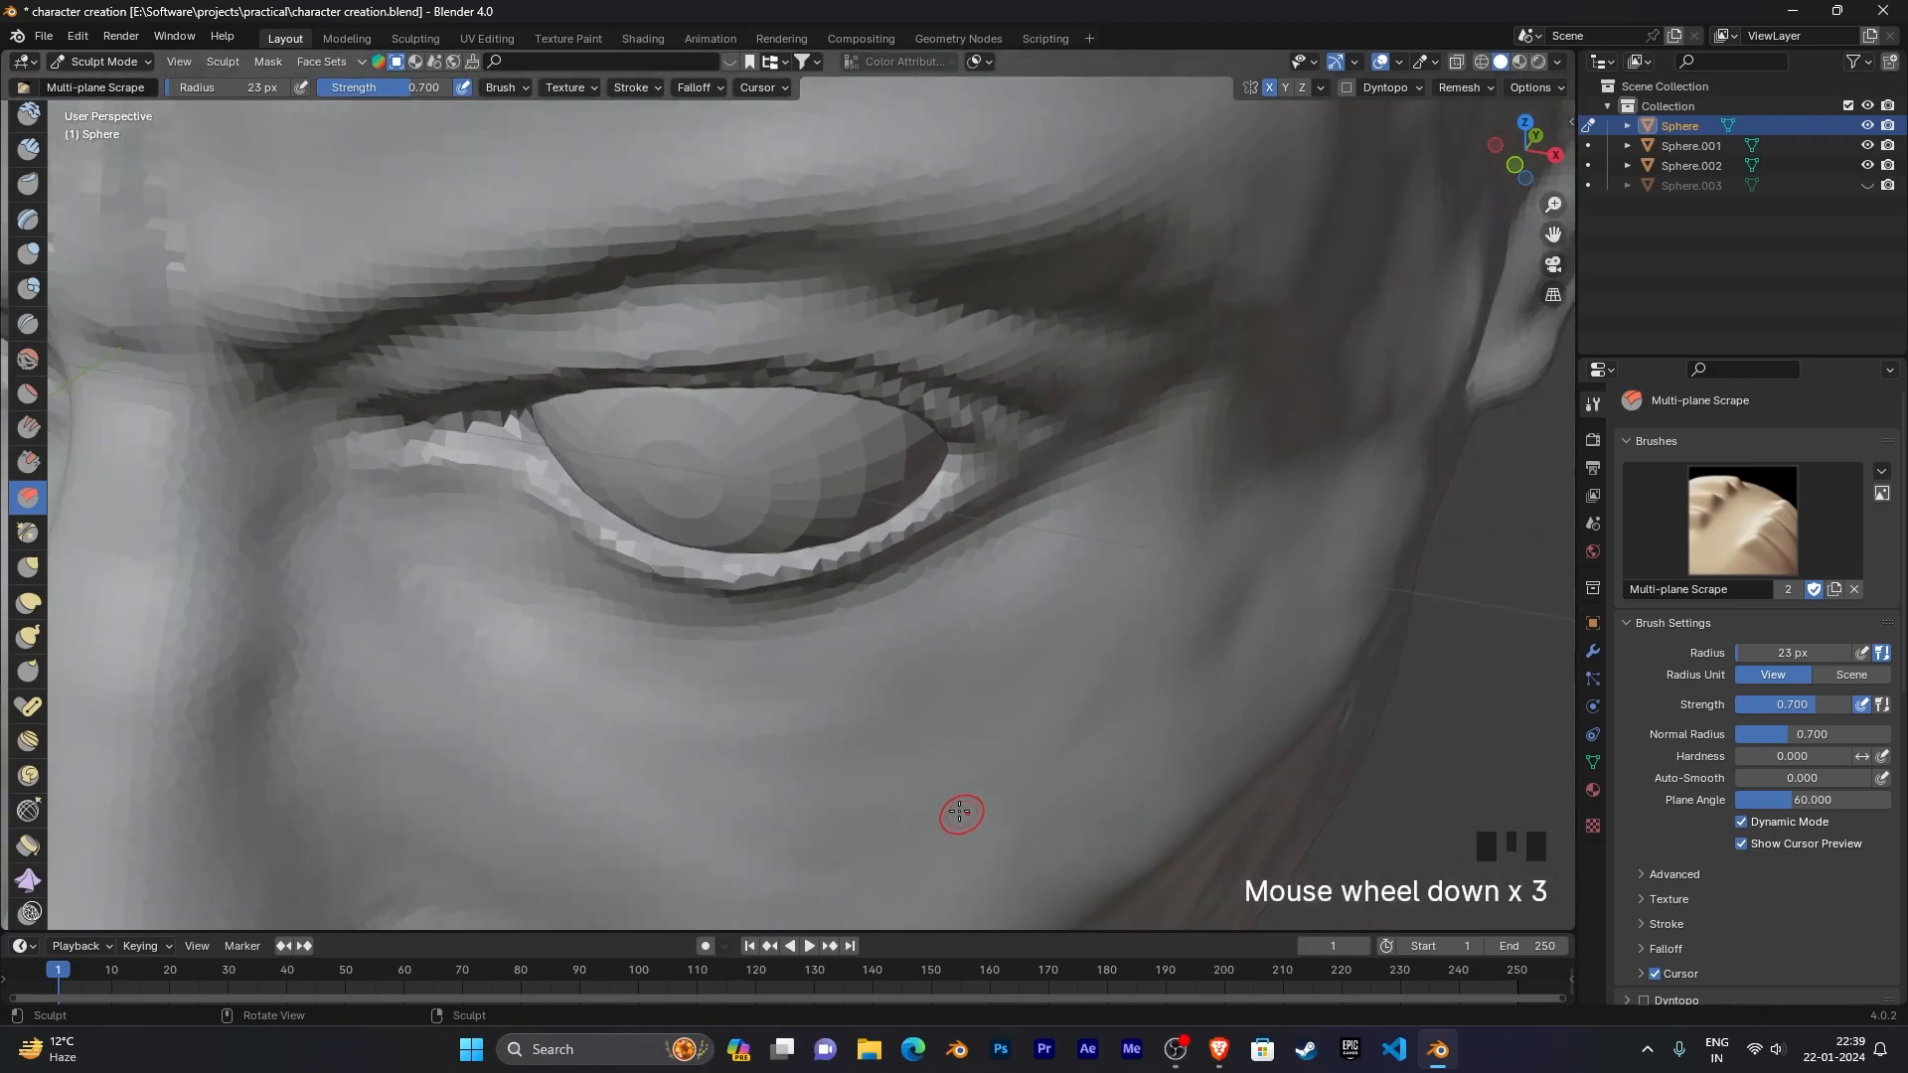
Step: Smooth the lower eyelid's rim and the crease beneath it on the opposite eye
{"action": "middle_click_drag", "start_coordinate": [852, 758], "coordinate": [951, 653]}
{"action": "scroll", "coordinate": [540, 669], "scroll_direction": "up", "scroll_amount": 5}
{"action": "mouse_move", "coordinate": [540, 669]}
{"action": "middle_mouse_down", "text": "shift"}
{"action": "mouse_move", "coordinate": [1086, 652]}
{"action": "mouse_move", "coordinate": [834, 652]}
{"action": "mouse_move", "coordinate": [1082, 679]}
{"action": "mouse_move", "coordinate": [869, 690]}
{"action": "mouse_move", "coordinate": [911, 690]}
{"action": "mouse_move", "coordinate": [1076, 550]}
{"action": "middle_mouse_up", "text": "shift"}
{"action": "scroll", "coordinate": [868, 690], "scroll_direction": "up", "scroll_amount": 3}
{"action": "mouse_move", "coordinate": [978, 574]}
{"action": "left_mouse_down", "text": "shift"}
{"action": "mouse_move", "coordinate": [955, 605]}
{"action": "mouse_move", "coordinate": [967, 590]}
{"action": "left_mouse_up", "text": "shift"}
{"action": "middle_click_drag", "start_coordinate": [920, 616], "coordinate": [974, 650]}
{"action": "scroll", "coordinate": [1000, 690], "scroll_direction": "down", "scroll_amount": 2}
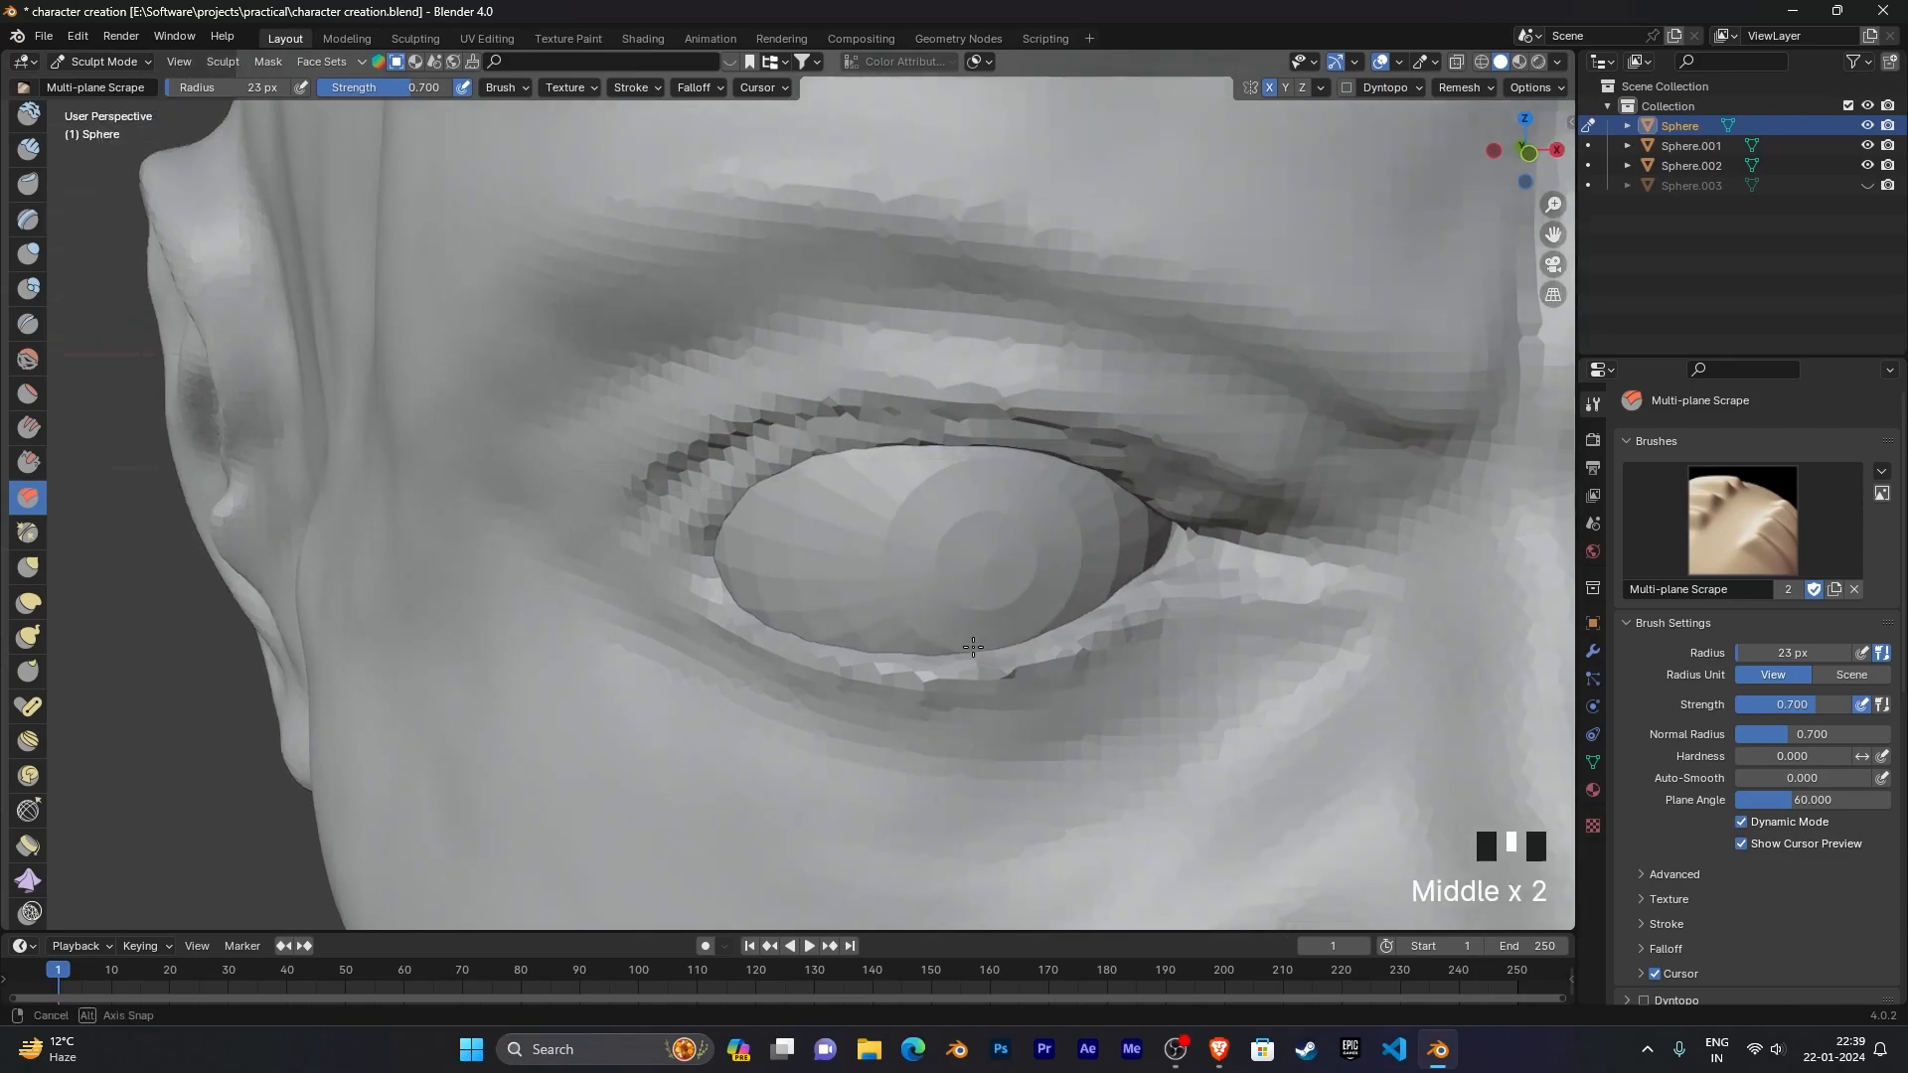
{"action": "scroll", "coordinate": [973, 650], "scroll_direction": "up", "scroll_amount": 2}
{"action": "left_click_drag", "start_coordinate": [1193, 675], "coordinate": [1027, 696], "text": "shift"}
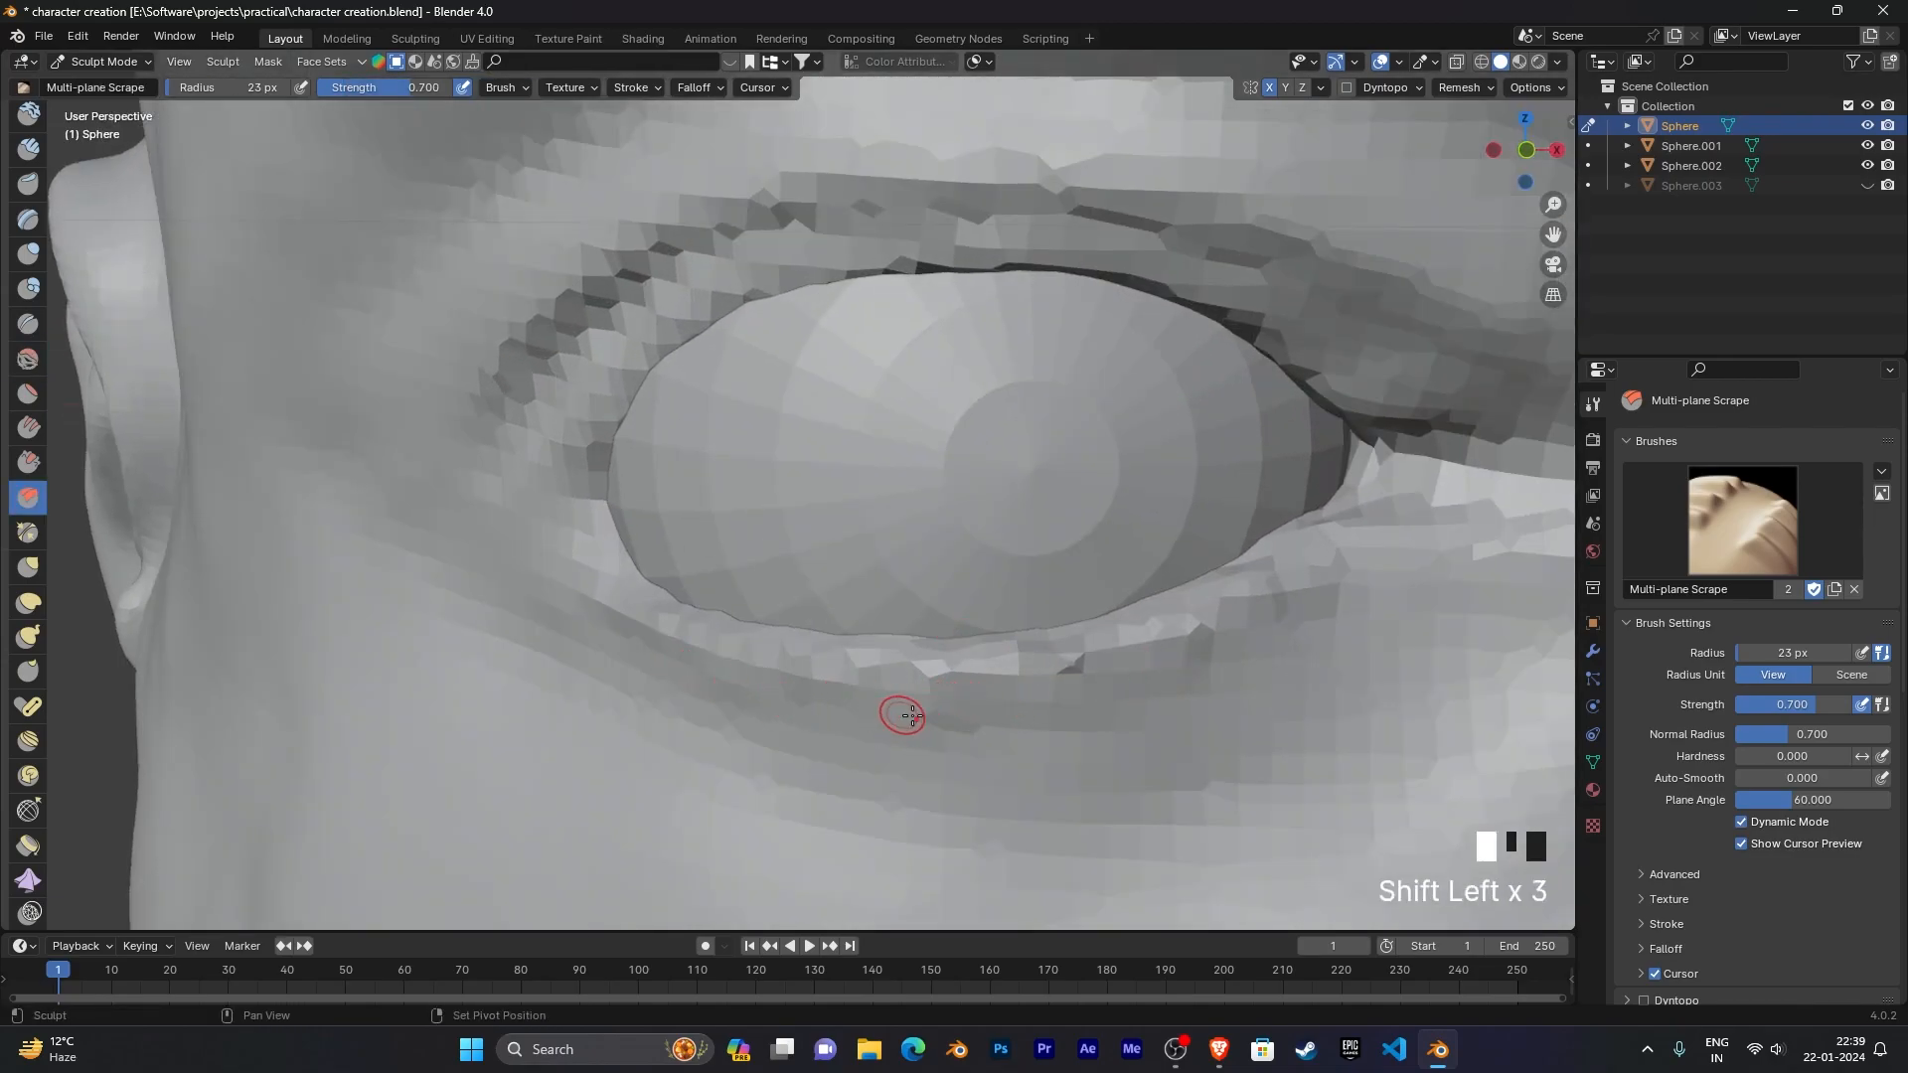
{"action": "left_click_drag", "start_coordinate": [1119, 685], "coordinate": [1135, 668], "text": "shift"}
Step: Smooth the remaining bumps on the lower eyelid's rim, working from a higher viewing angle
{"action": "middle_click_drag", "start_coordinate": [1062, 702], "coordinate": [1001, 634]}
{"action": "scroll", "coordinate": [1001, 634], "scroll_direction": "up", "scroll_amount": 3}
{"action": "middle_click_drag", "start_coordinate": [1141, 663], "coordinate": [823, 574], "text": "shift"}
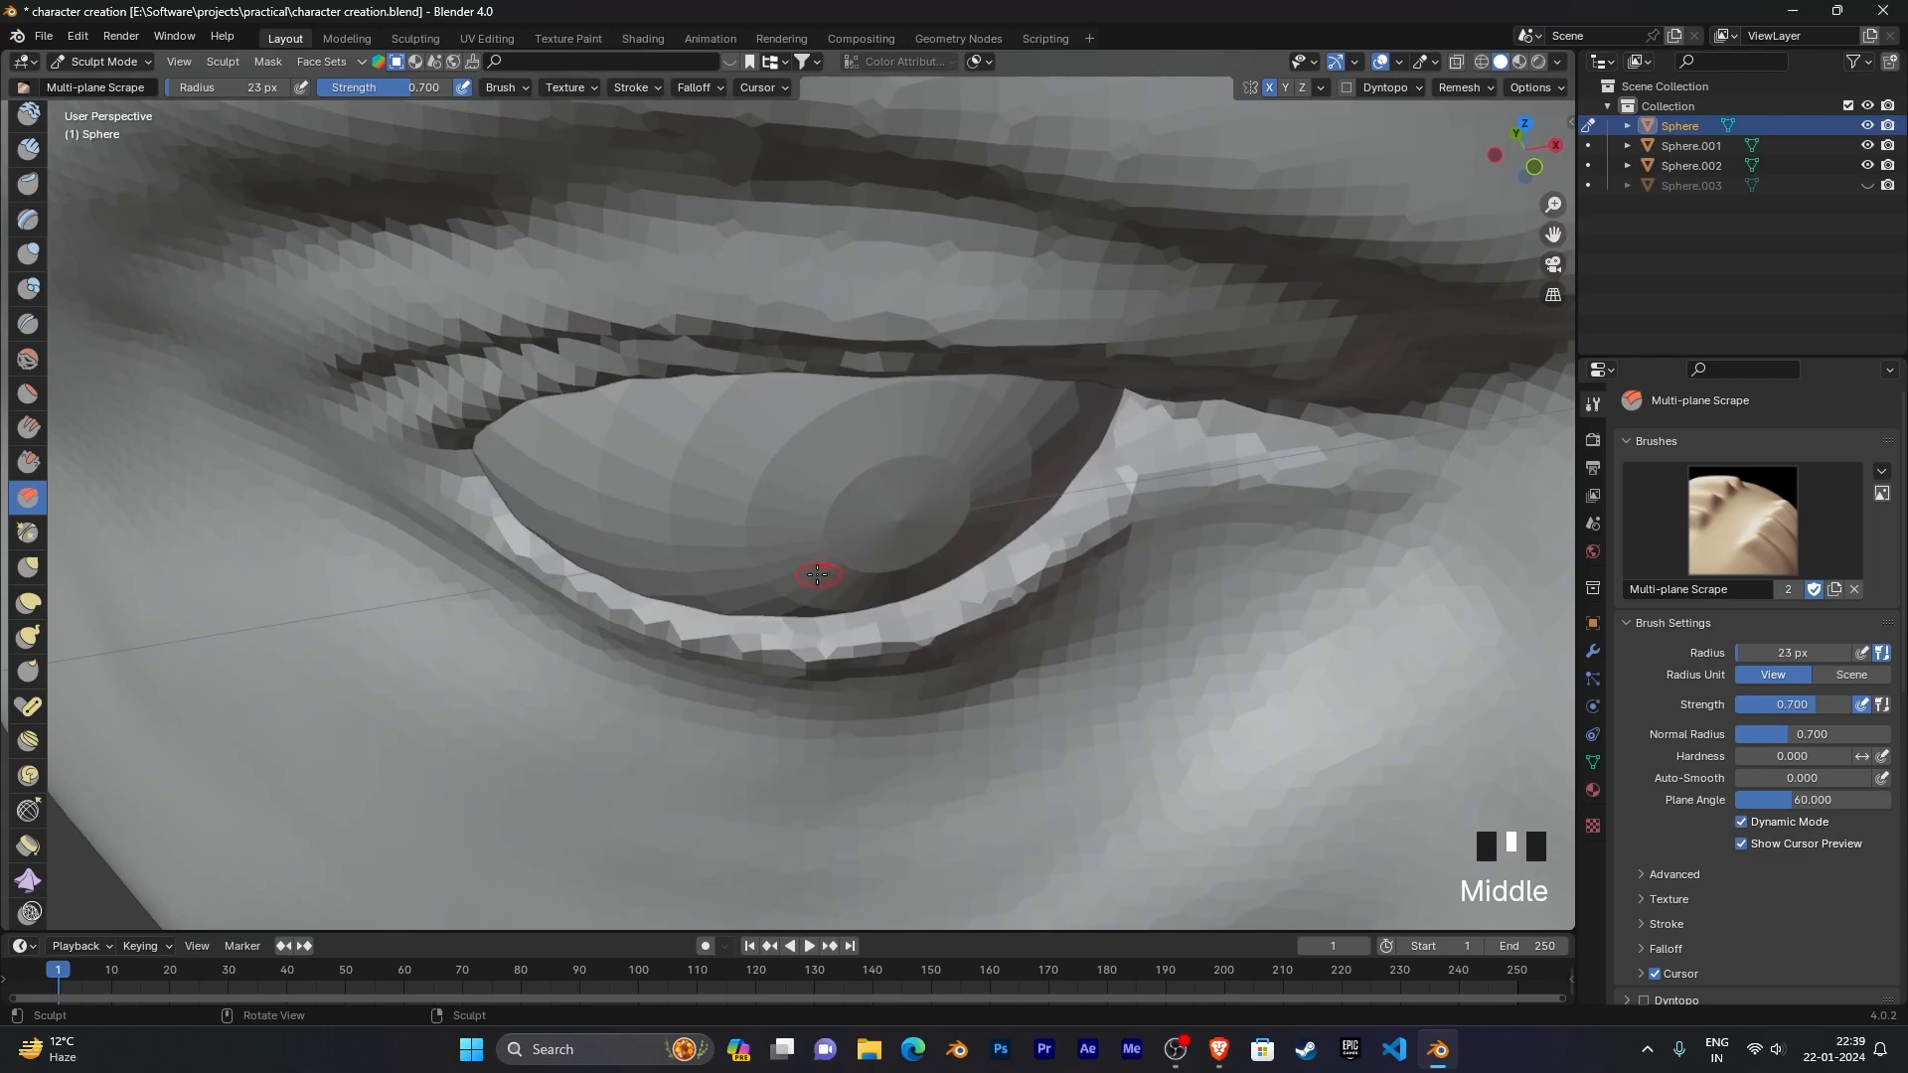
{"action": "middle_click_drag", "start_coordinate": [1007, 618], "coordinate": [898, 557]}
{"action": "scroll", "coordinate": [852, 617], "scroll_direction": "up", "scroll_amount": 2}
{"action": "scroll", "coordinate": [954, 652], "scroll_direction": "up", "scroll_amount": 1}
{"action": "middle_click_drag", "start_coordinate": [954, 651], "coordinate": [915, 630]}
{"action": "left_click_drag", "start_coordinate": [915, 630], "coordinate": [924, 596], "text": "shift"}
{"action": "middle_click_drag", "start_coordinate": [1009, 652], "coordinate": [900, 728]}
{"action": "scroll", "coordinate": [900, 729], "scroll_direction": "down", "scroll_amount": 2}
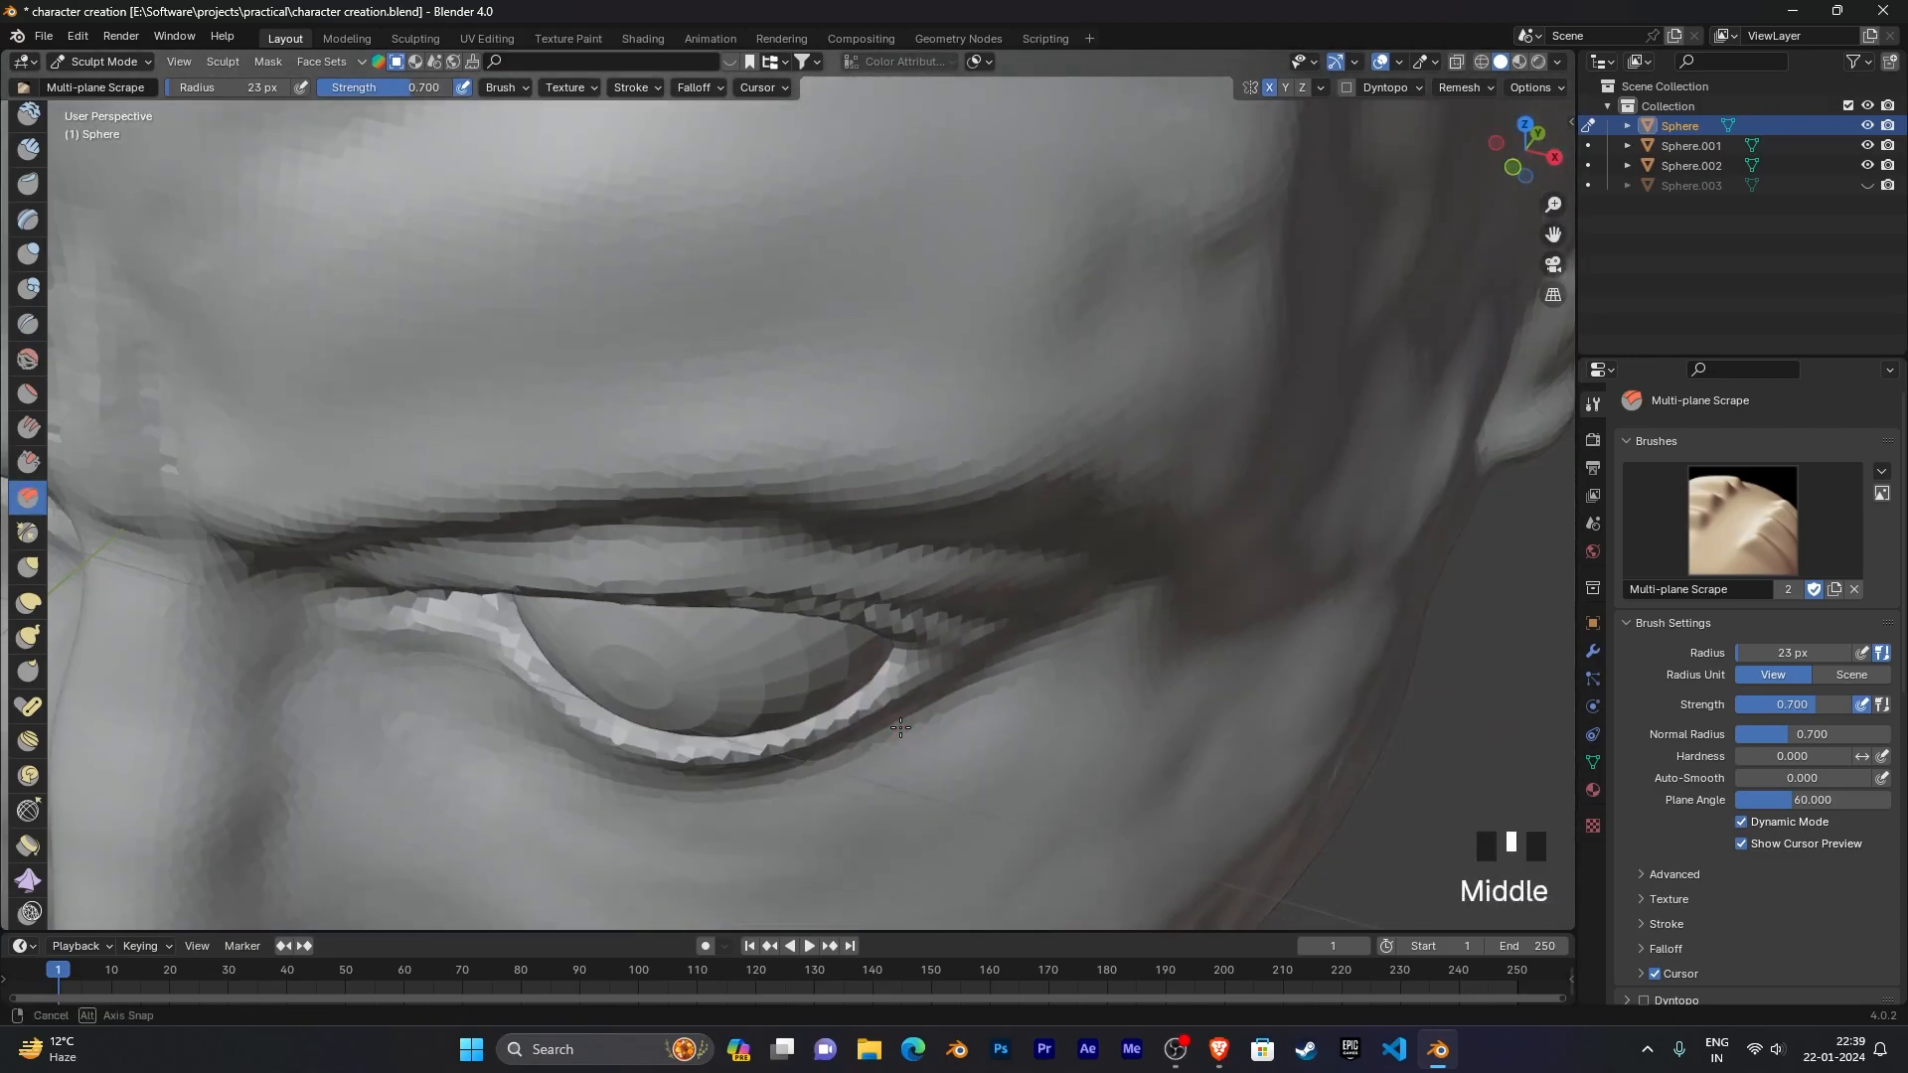
Step: Voxel remesh the head to rebuild the geometry around the lower eyelid
{"action": "scroll", "coordinate": [886, 622], "scroll_direction": "up", "scroll_amount": 2}
{"action": "scroll", "coordinate": [873, 622], "scroll_direction": "up", "scroll_amount": 1}
{"action": "middle_click_drag", "start_coordinate": [874, 622], "coordinate": [802, 568]}
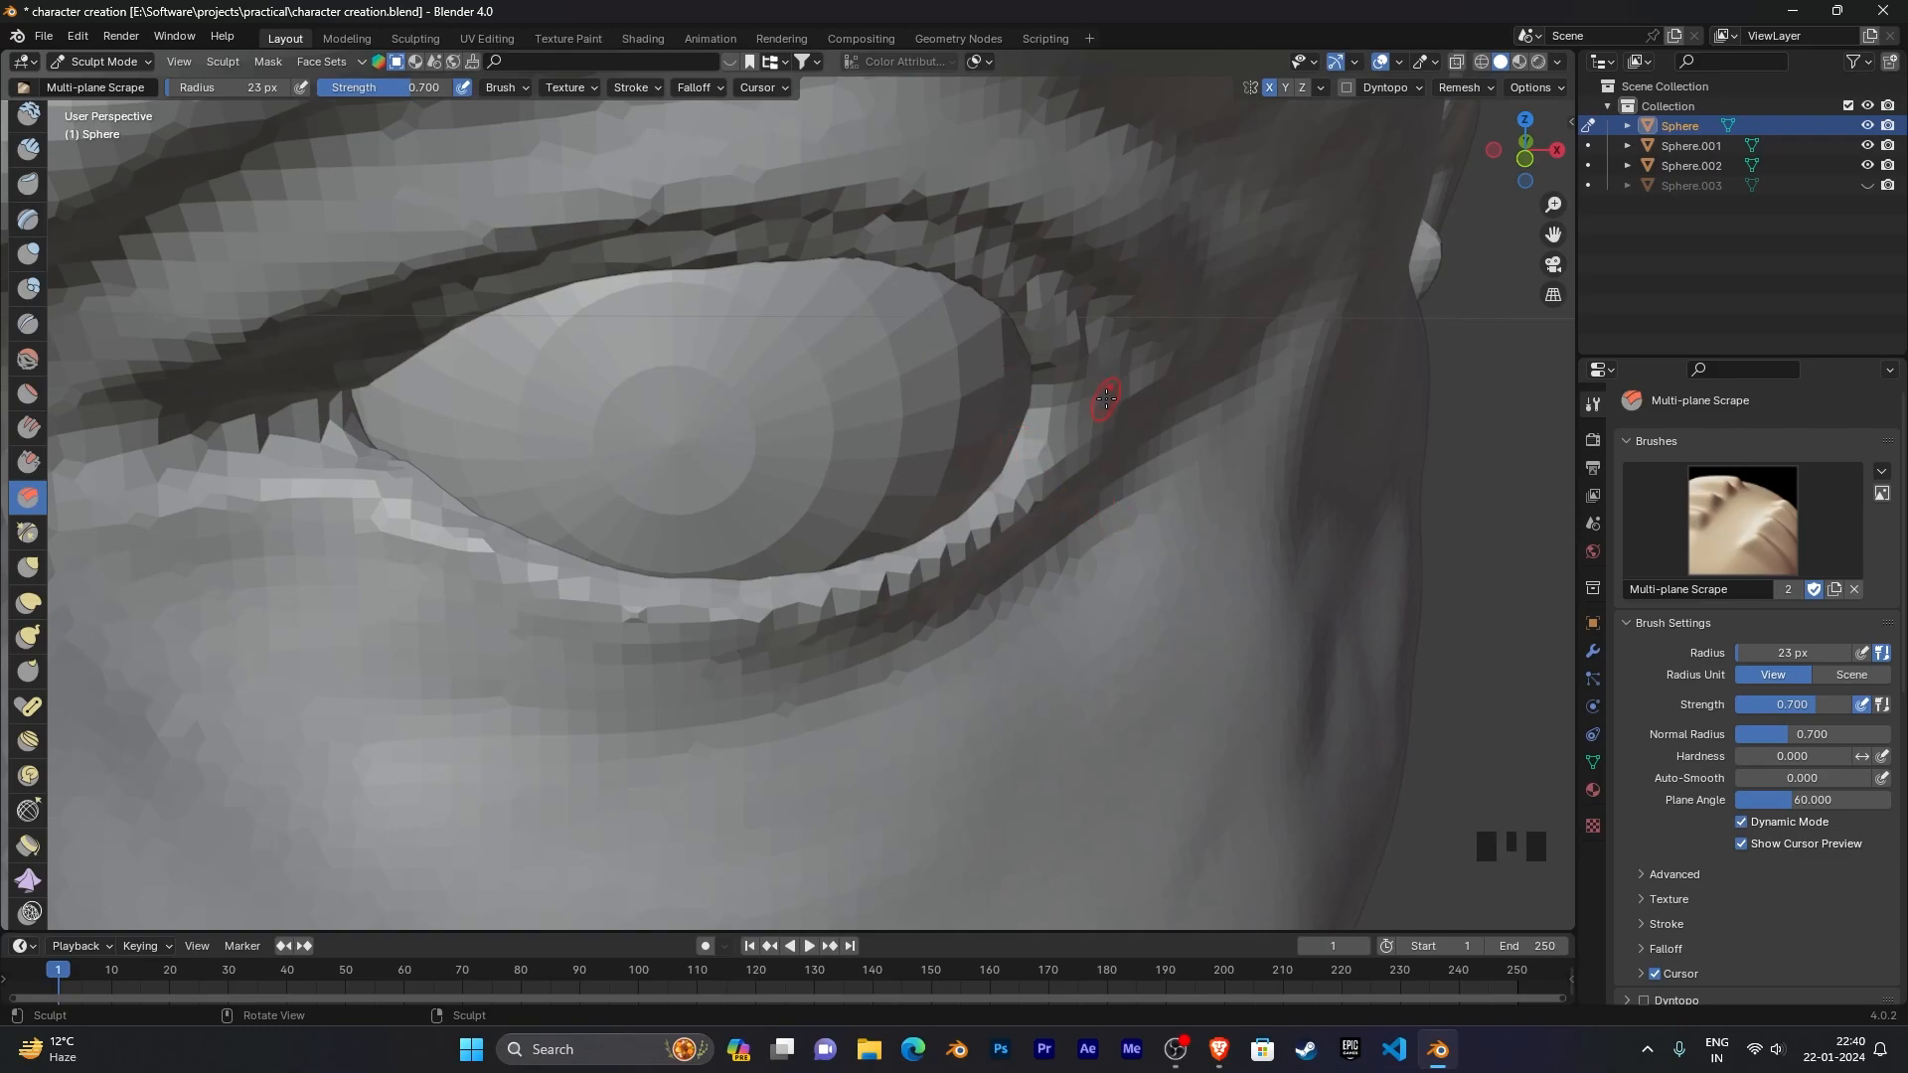
{"action": "scroll", "coordinate": [1142, 601], "scroll_direction": "down", "scroll_amount": 1}
{"action": "middle_click_drag", "start_coordinate": [1142, 600], "coordinate": [1017, 620]}
{"action": "scroll", "coordinate": [1033, 617], "scroll_direction": "up", "scroll_amount": 2}
{"action": "scroll", "coordinate": [1033, 618], "scroll_direction": "up", "scroll_amount": 1}
{"action": "scroll", "coordinate": [855, 623], "scroll_direction": "down", "scroll_amount": 1}
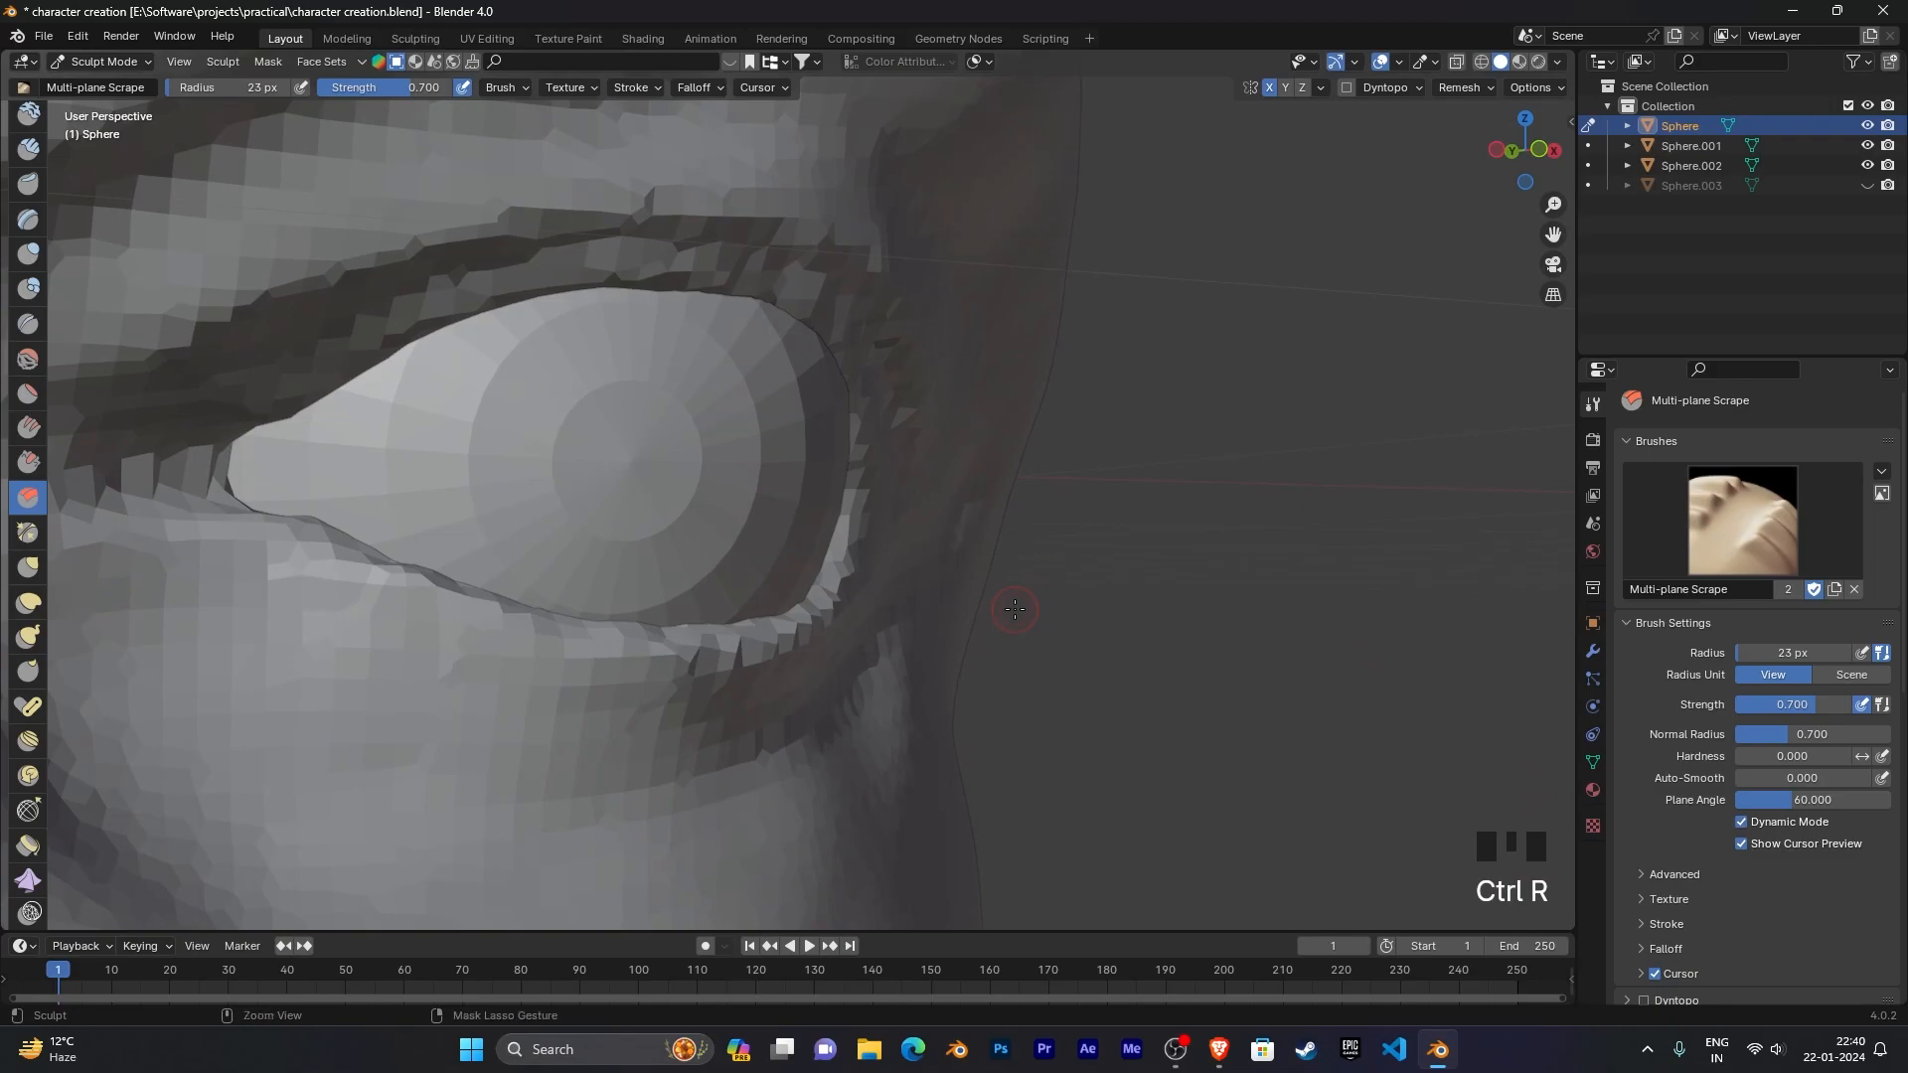
{"action": "scroll", "coordinate": [1015, 609], "scroll_direction": "down", "scroll_amount": 2}
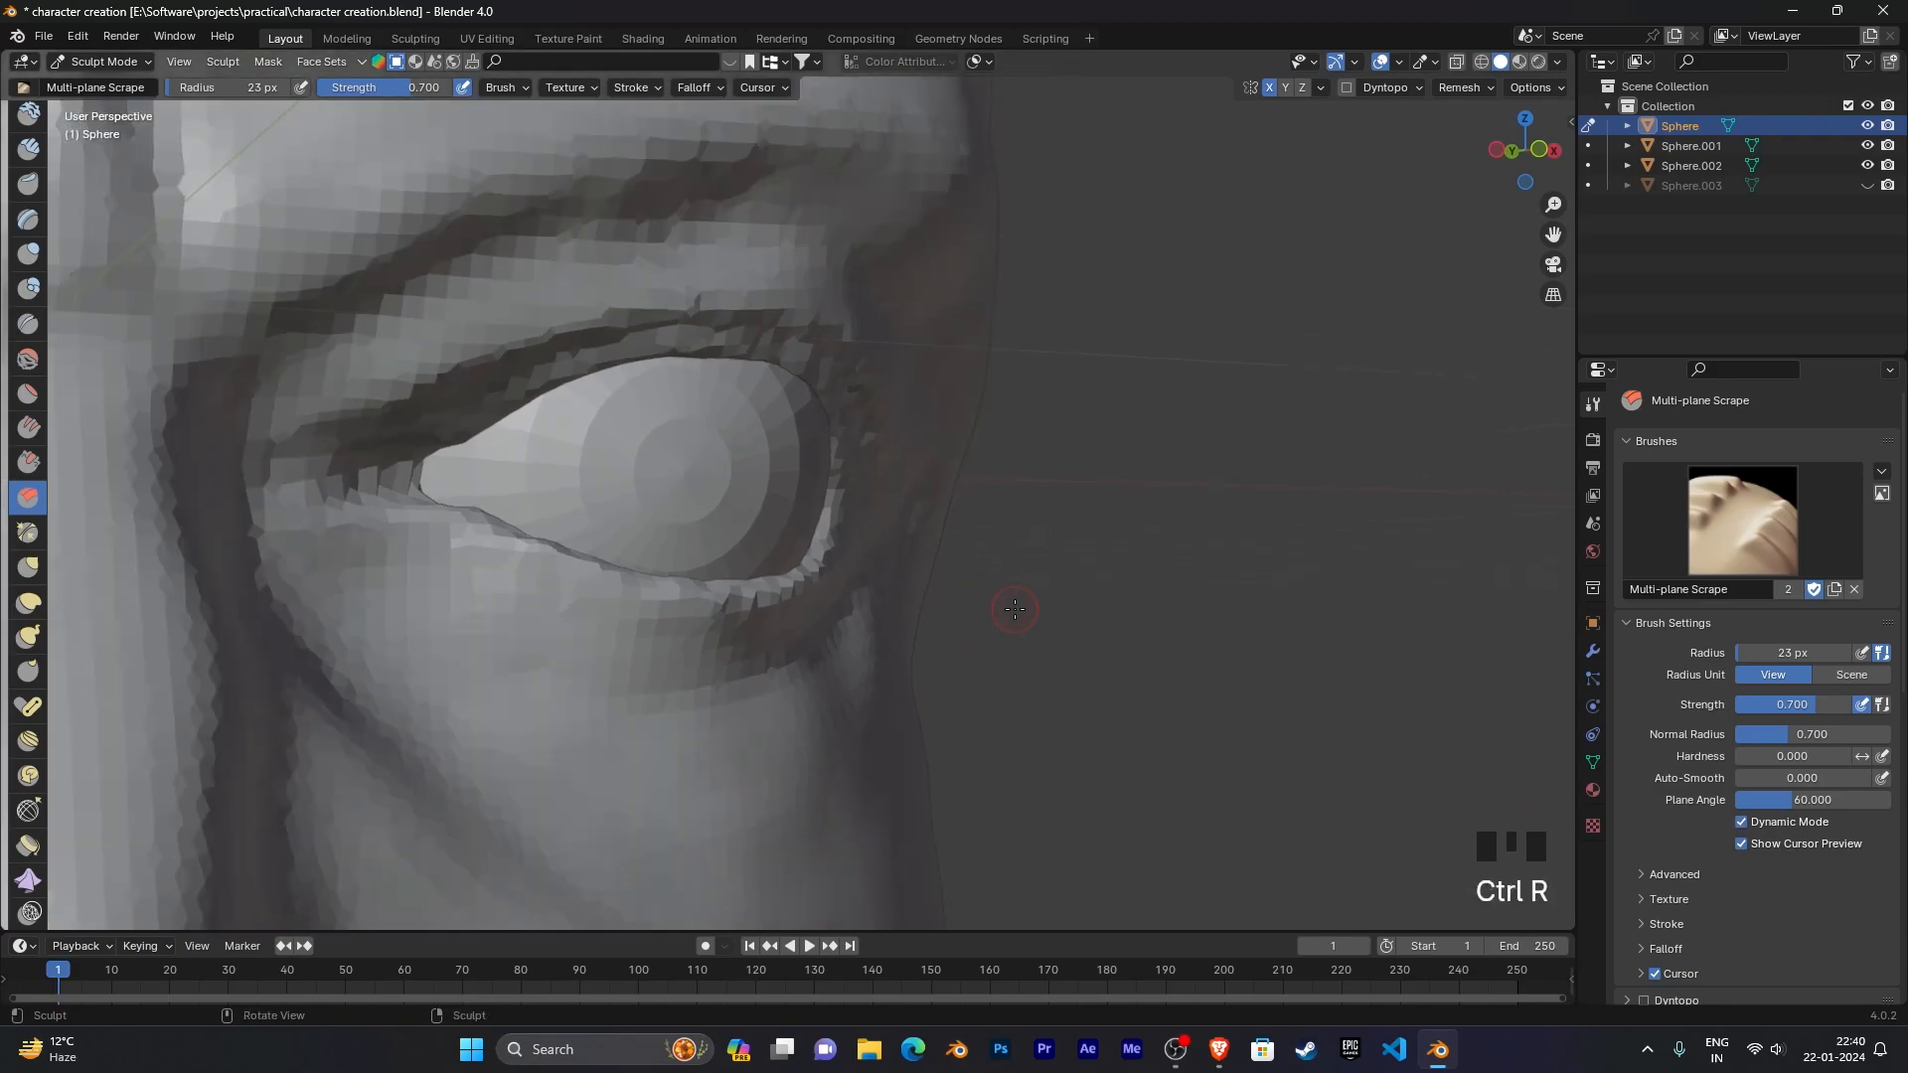
Step: Examine the eyes and the underside of the upper eyelid from several angles
{"action": "scroll", "coordinate": [979, 609], "scroll_direction": "up", "scroll_amount": 4}
{"action": "middle_click_drag", "start_coordinate": [975, 617], "coordinate": [911, 447], "text": "shift"}
{"action": "scroll", "coordinate": [1265, 545], "scroll_direction": "down", "scroll_amount": 1}
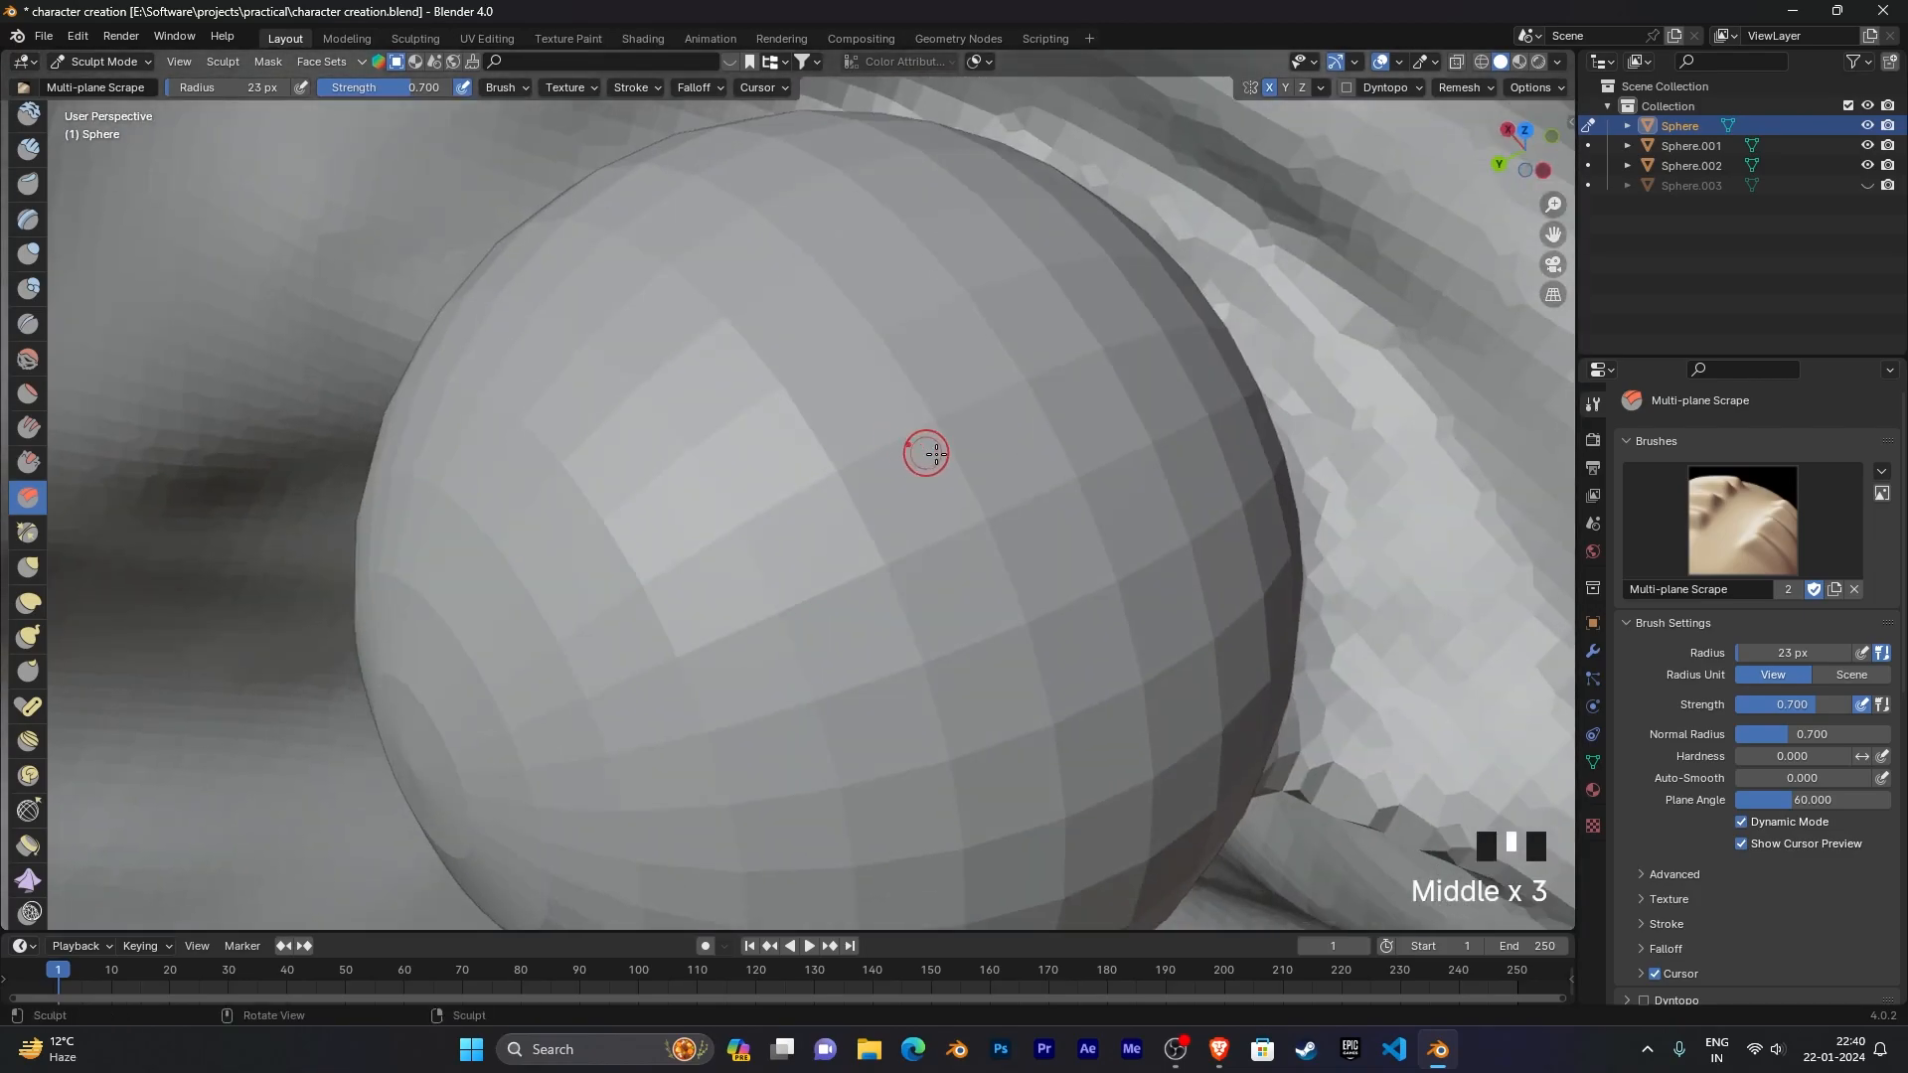
{"action": "scroll", "coordinate": [972, 521], "scroll_direction": "down", "scroll_amount": 6}
{"action": "middle_click_drag", "start_coordinate": [971, 521], "coordinate": [879, 508]}
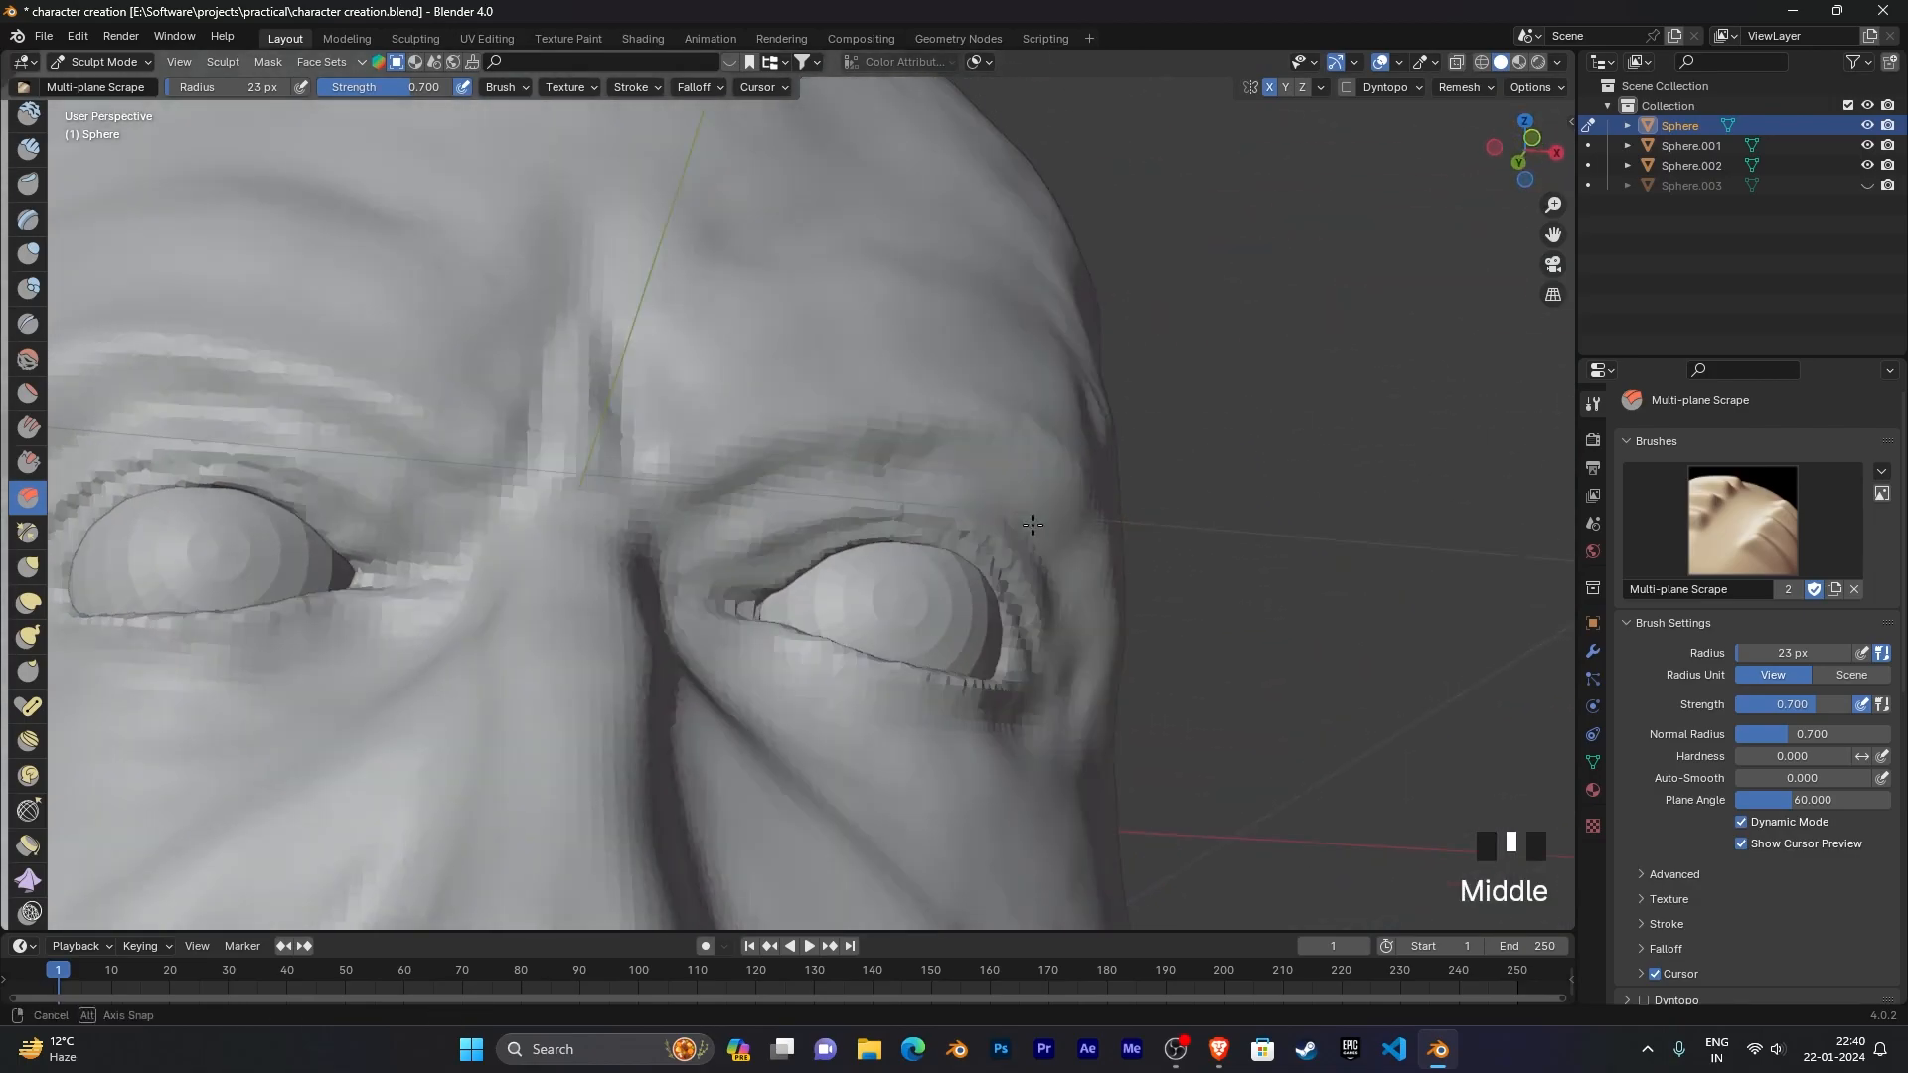
{"action": "scroll", "coordinate": [879, 508], "scroll_direction": "up", "scroll_amount": 4}
{"action": "mouse_move", "coordinate": [1035, 485]}
{"action": "middle_mouse_down", "text": "shift"}
{"action": "mouse_move", "coordinate": [1044, 659]}
{"action": "mouse_move", "coordinate": [1116, 669]}
{"action": "mouse_move", "coordinate": [1165, 628]}
{"action": "mouse_move", "coordinate": [1102, 647]}
{"action": "mouse_move", "coordinate": [1114, 671]}
{"action": "middle_mouse_up", "text": "shift"}
{"action": "scroll", "coordinate": [1027, 456], "scroll_direction": "up", "scroll_amount": 3}
{"action": "mouse_move", "coordinate": [448, 450]}
{"action": "middle_mouse_down"}
{"action": "mouse_move", "coordinate": [417, 421]}
{"action": "mouse_move", "coordinate": [426, 440]}
{"action": "middle_mouse_up"}
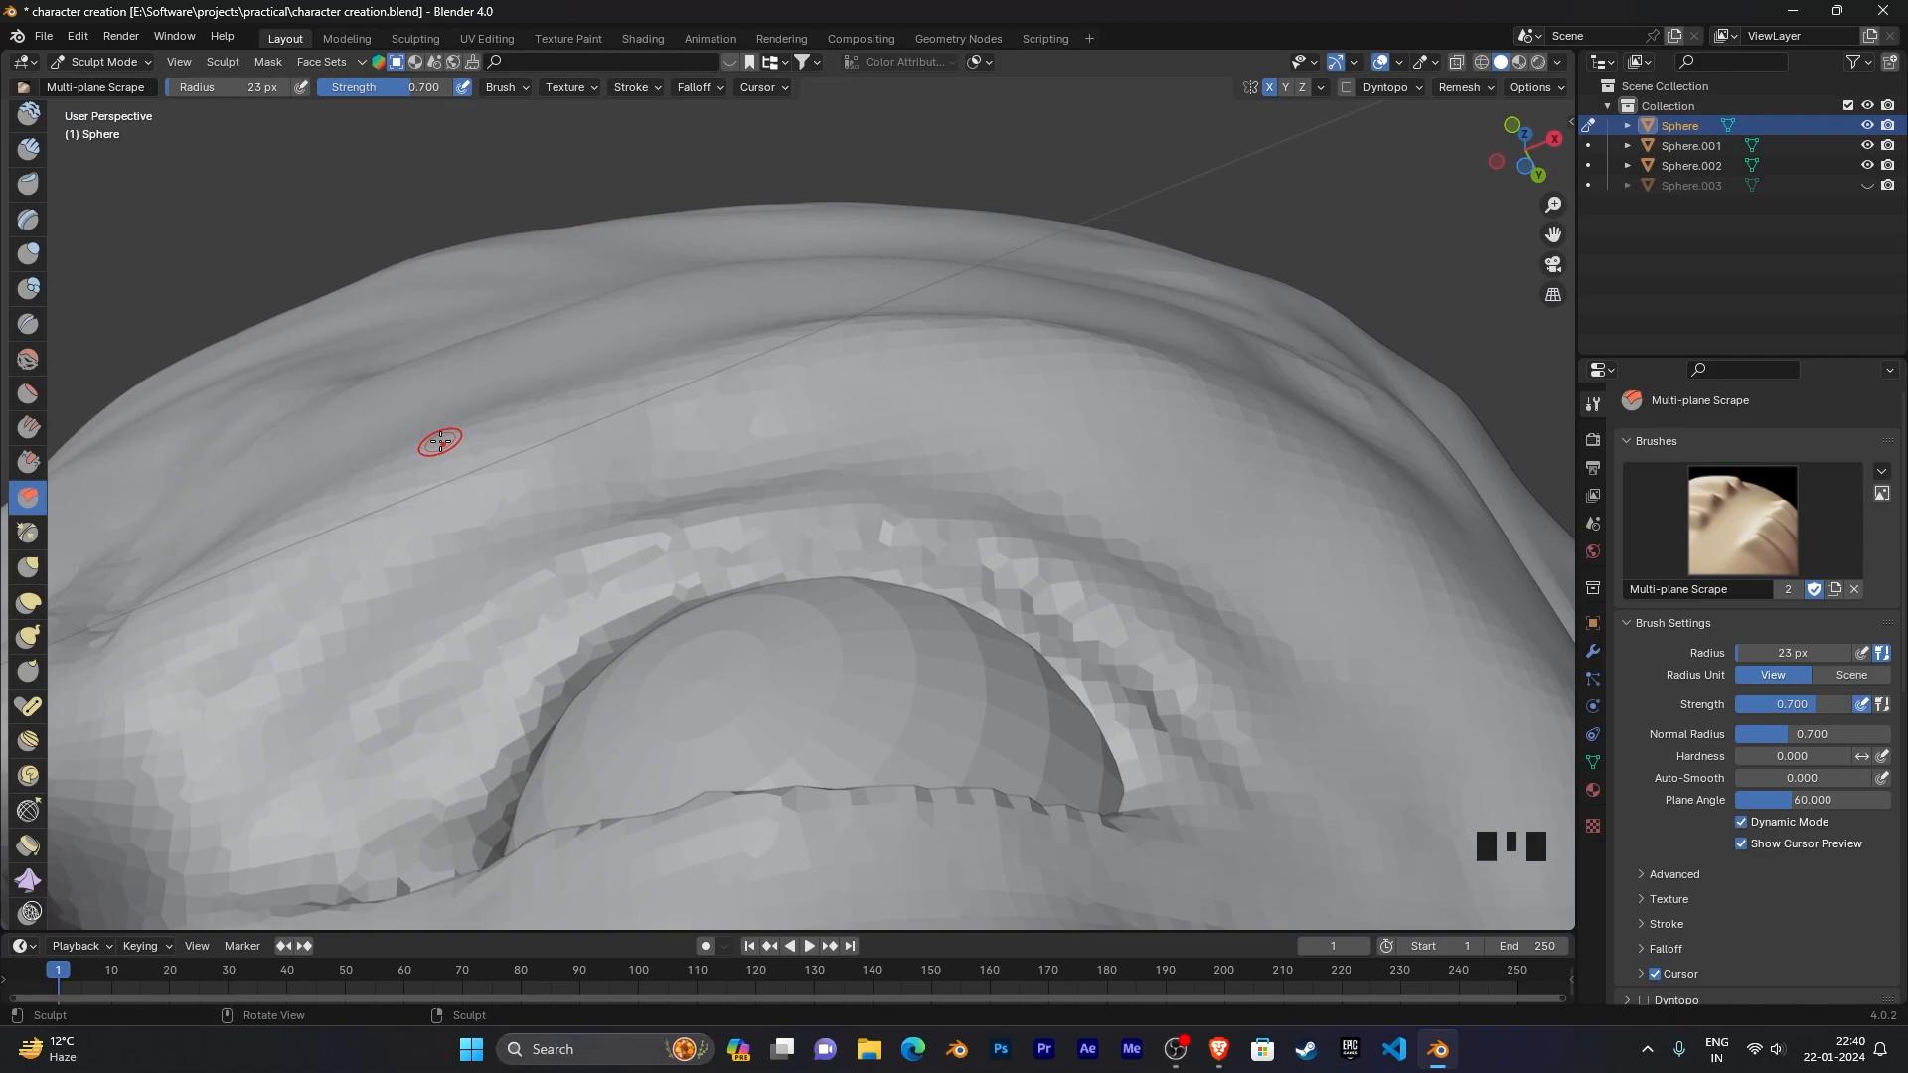
Step: Build up the upper eyelid's lower edge around the eyeball with the Clay Strips brush at 23 px
{"action": "left_click", "coordinate": [28, 566]}
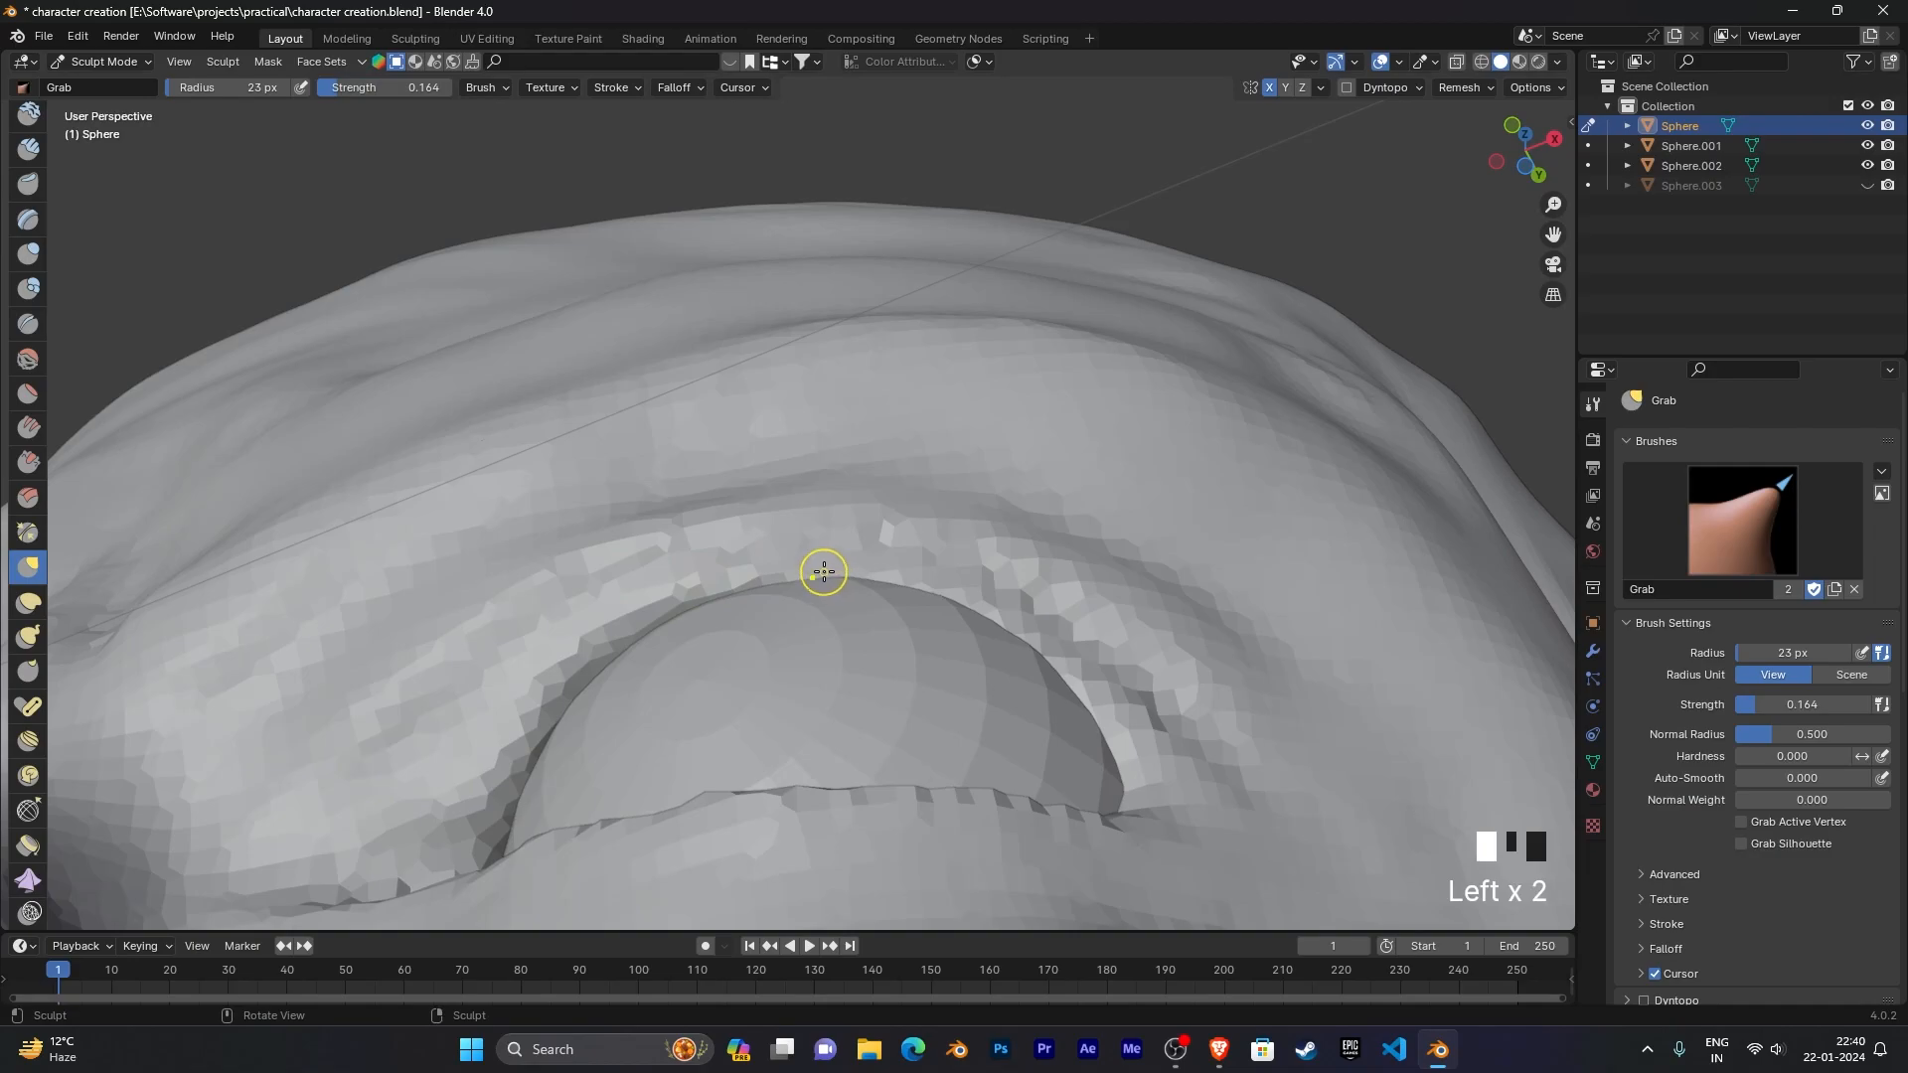
{"action": "left_click", "coordinate": [28, 148]}
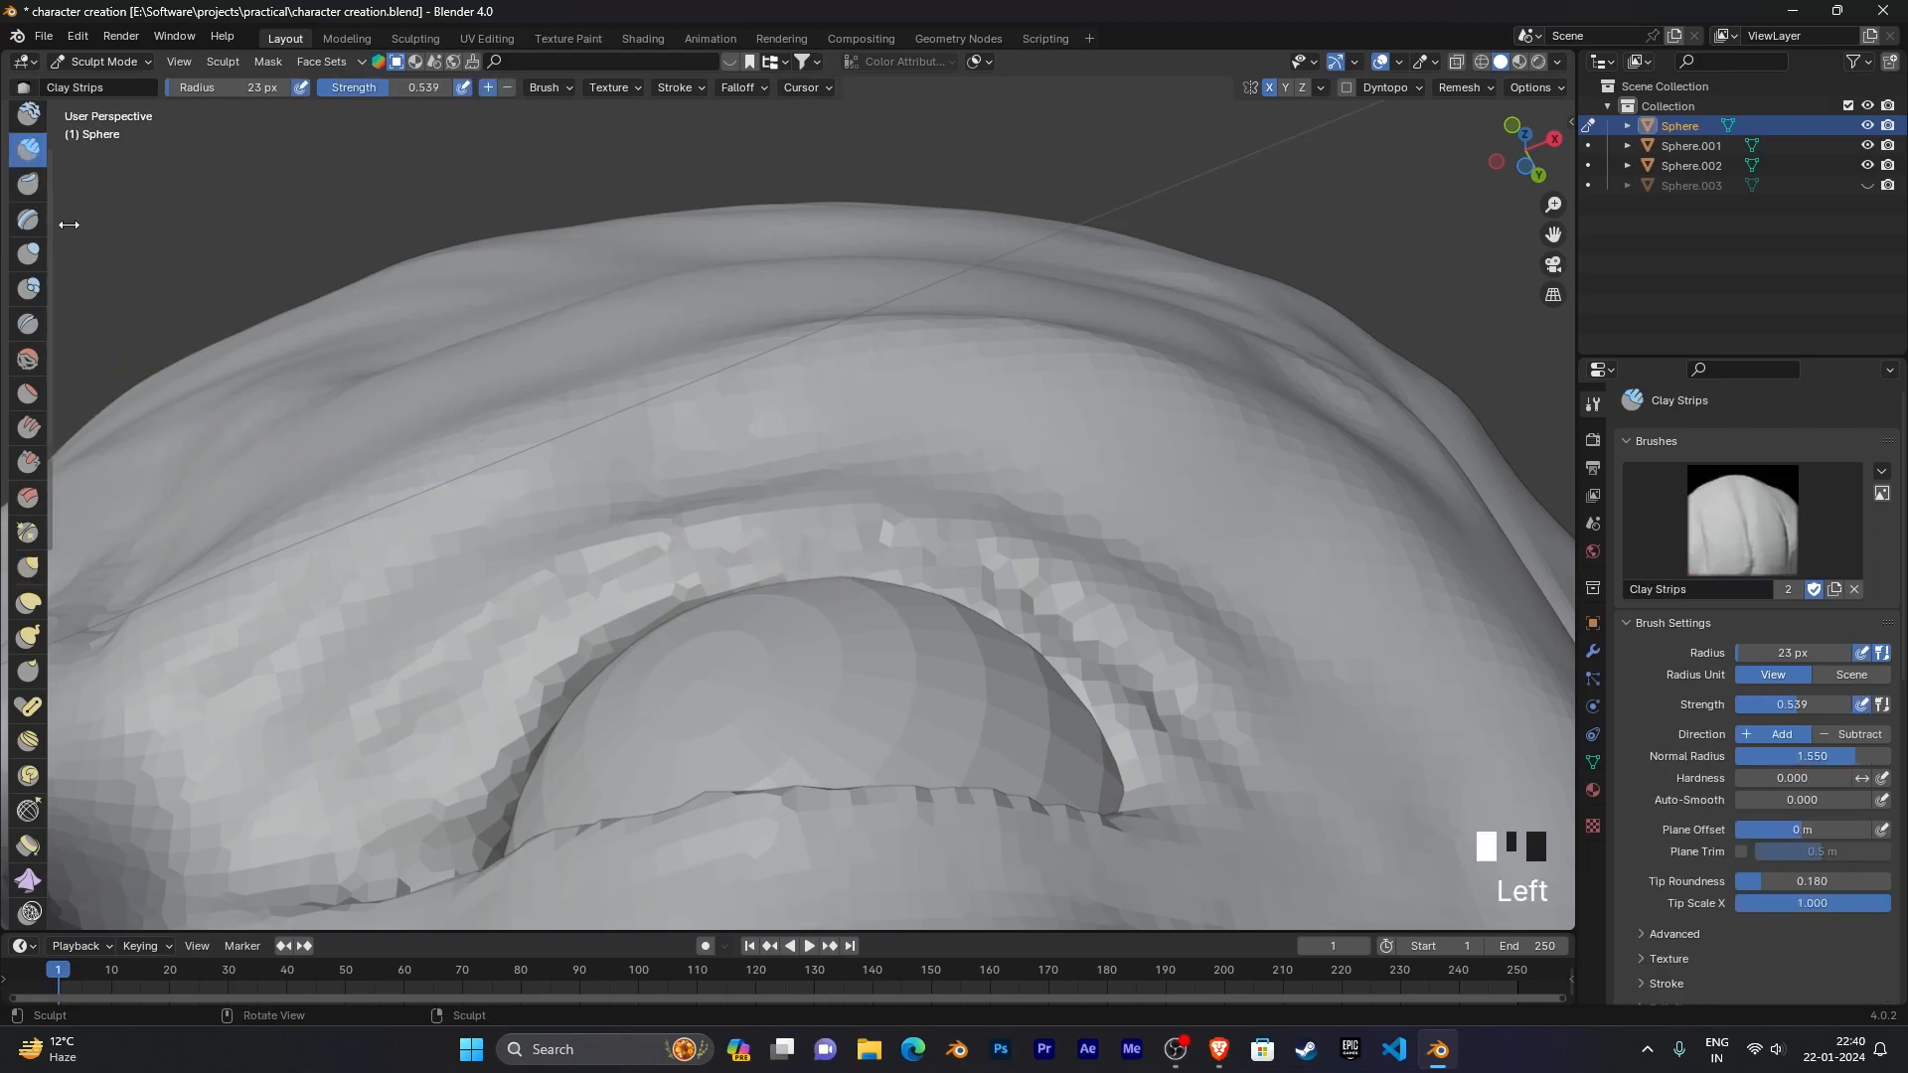
{"action": "scroll", "coordinate": [908, 684], "scroll_direction": "up", "scroll_amount": 2}
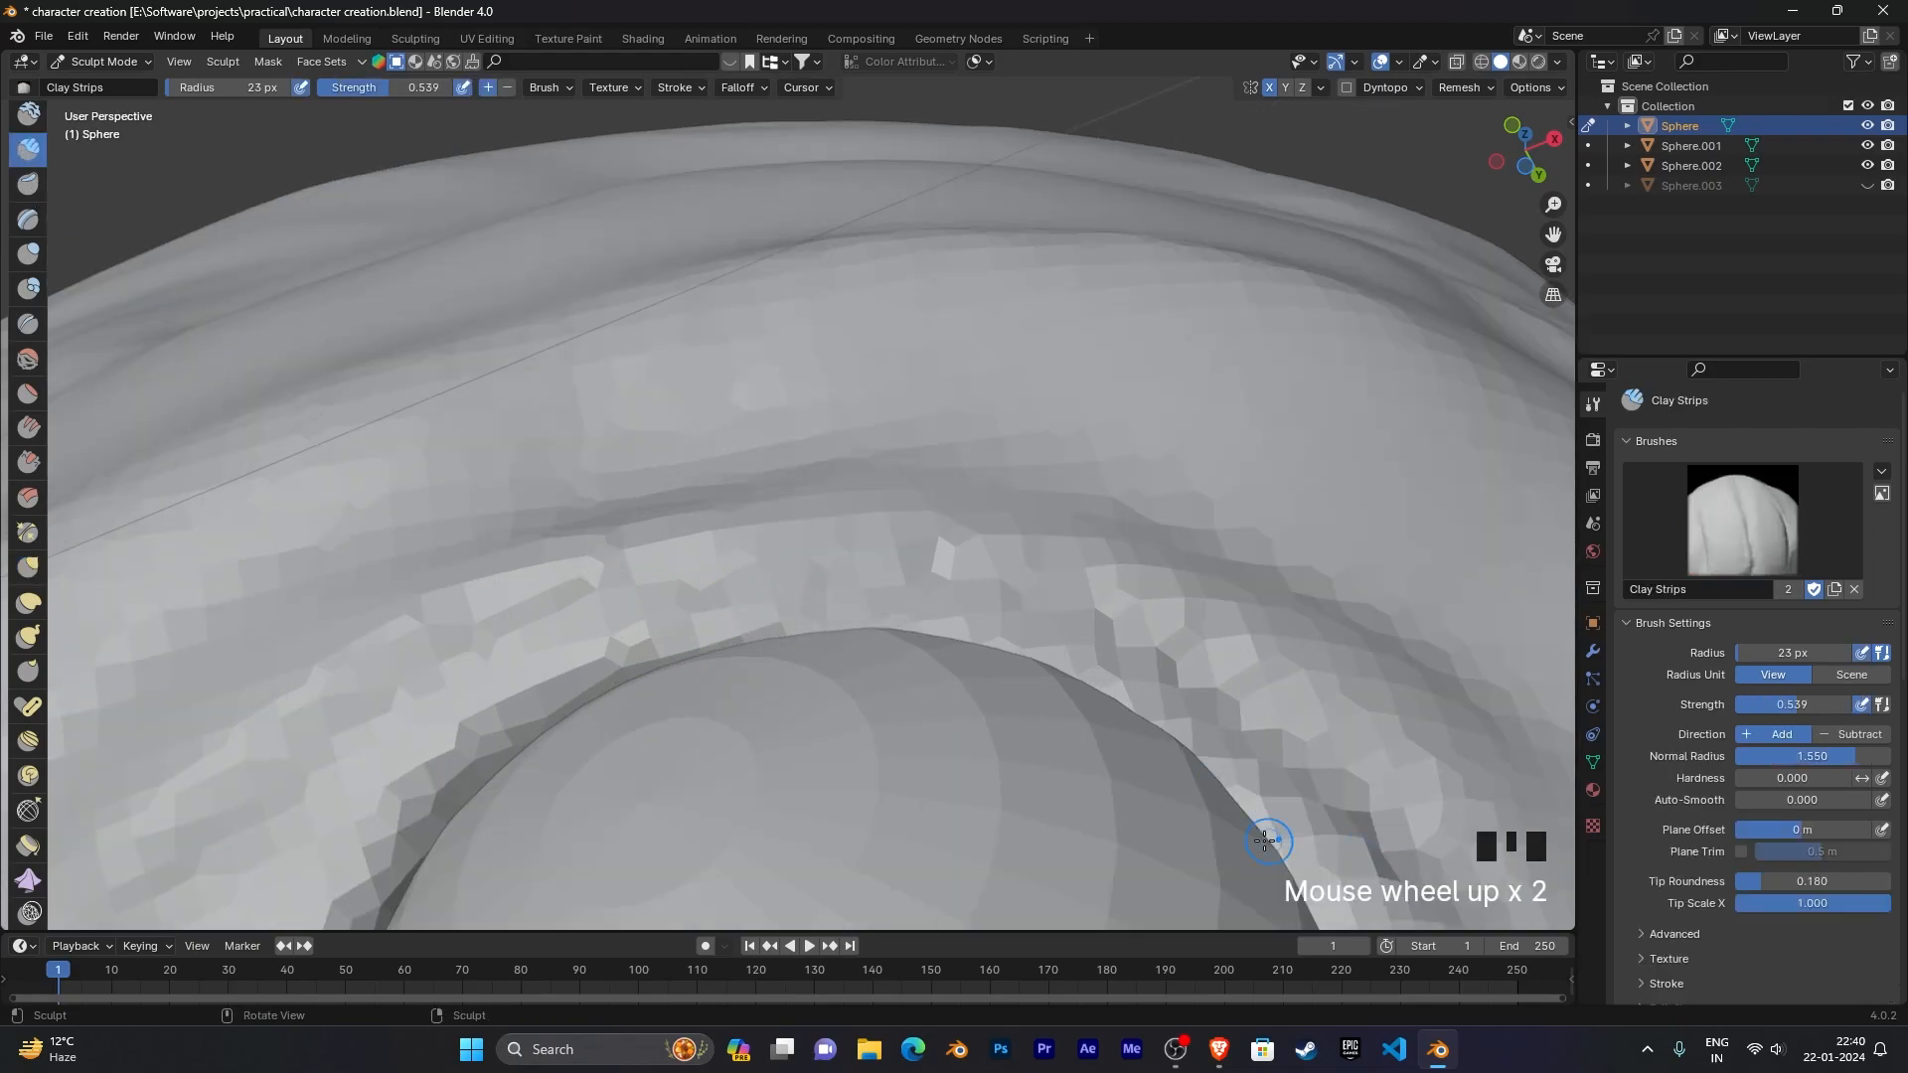
{"action": "left_click_drag", "start_coordinate": [1277, 842], "coordinate": [1250, 777]}
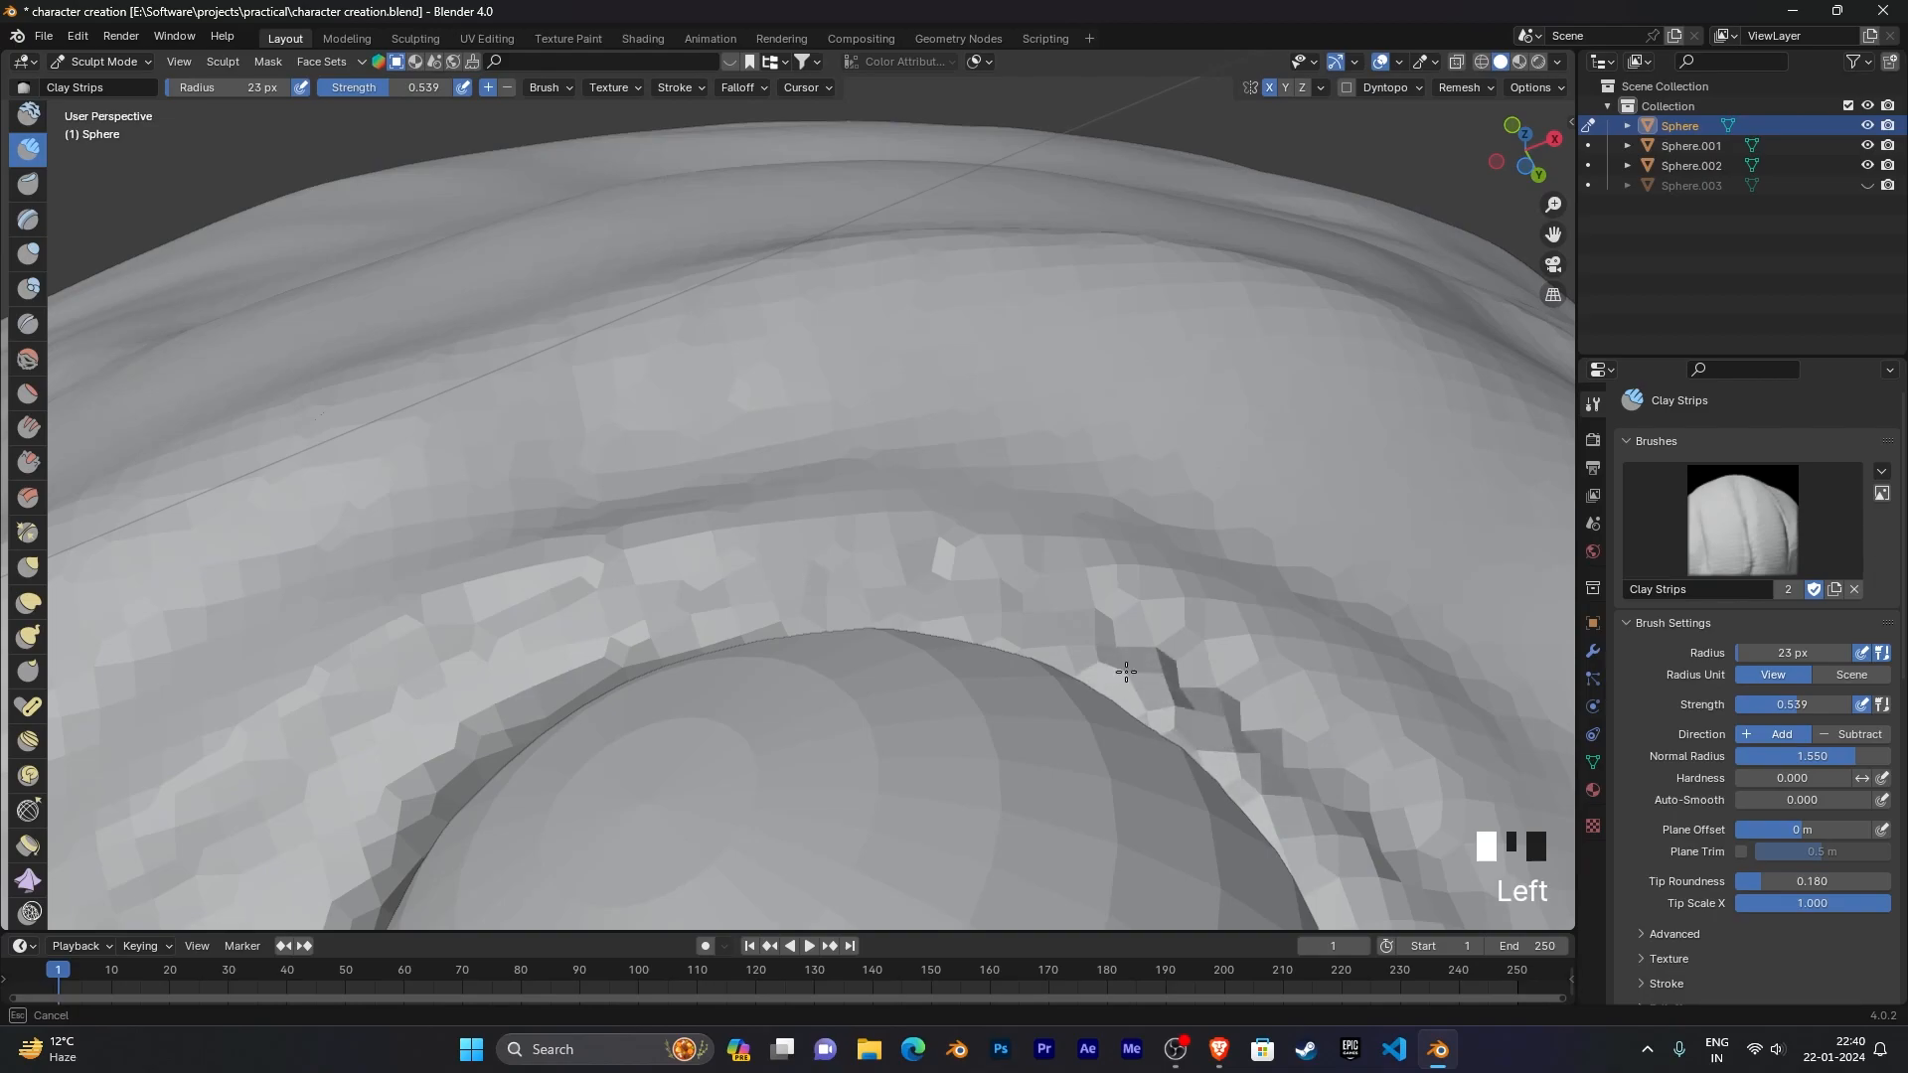
{"action": "left_click_drag", "start_coordinate": [730, 618], "coordinate": [688, 626]}
{"action": "mouse_move", "coordinate": [690, 633]}
{"action": "left_mouse_down"}
{"action": "mouse_move", "coordinate": [473, 716]}
{"action": "mouse_move", "coordinate": [608, 663]}
{"action": "left_mouse_up"}
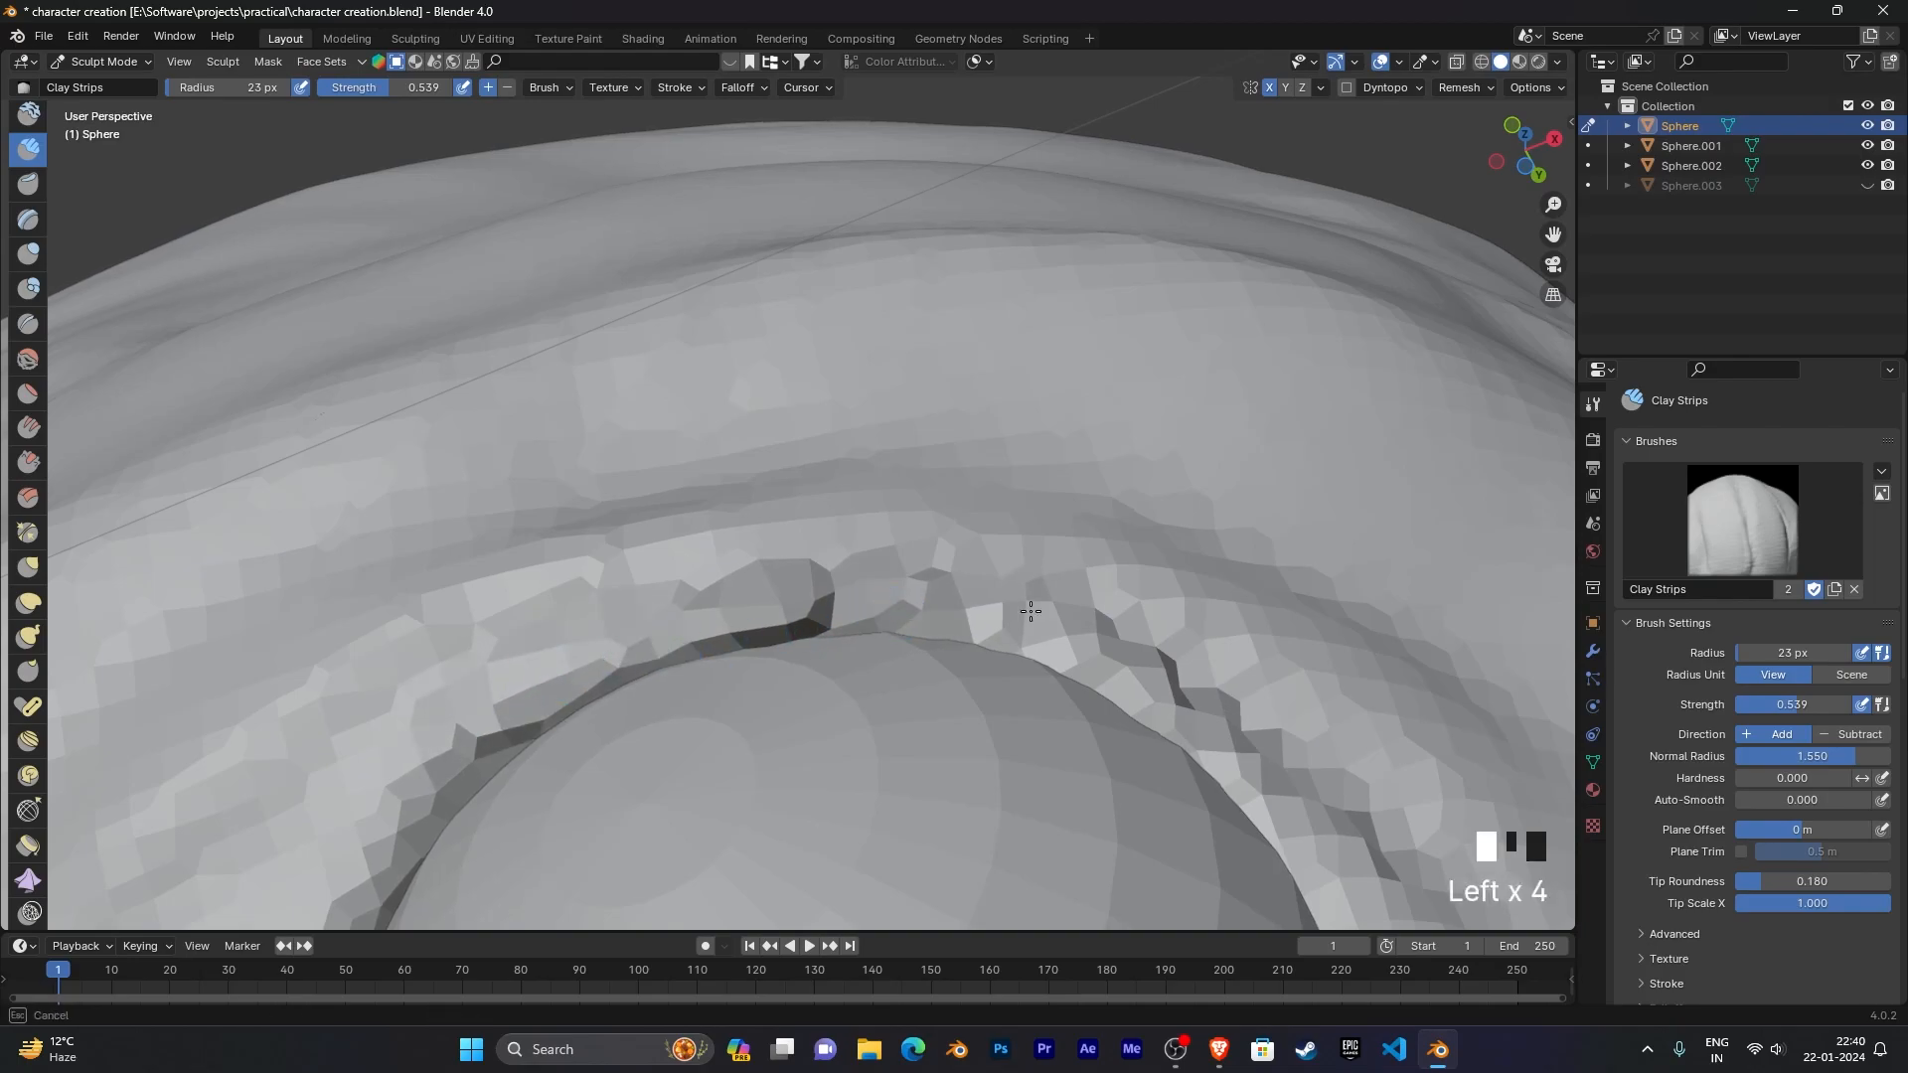
Step: Voxel remesh the head and add more Clay Strips along the outer half and middle of the upper eyelid's edge
{"action": "scroll", "coordinate": [993, 639], "scroll_direction": "down", "scroll_amount": 3}
{"action": "mouse_move", "coordinate": [993, 639]}
{"action": "middle_mouse_down"}
{"action": "mouse_move", "coordinate": [993, 733]}
{"action": "mouse_move", "coordinate": [1036, 752]}
{"action": "mouse_move", "coordinate": [1090, 596]}
{"action": "mouse_move", "coordinate": [1049, 518]}
{"action": "mouse_move", "coordinate": [1017, 587]}
{"action": "mouse_move", "coordinate": [1077, 622]}
{"action": "mouse_move", "coordinate": [1027, 609]}
{"action": "mouse_move", "coordinate": [993, 498]}
{"action": "mouse_move", "coordinate": [1035, 566]}
{"action": "mouse_move", "coordinate": [1223, 613]}
{"action": "middle_mouse_up"}
{"action": "scroll", "coordinate": [1090, 596], "scroll_direction": "up", "scroll_amount": 3}
{"action": "key", "text": "ctrl+r"}
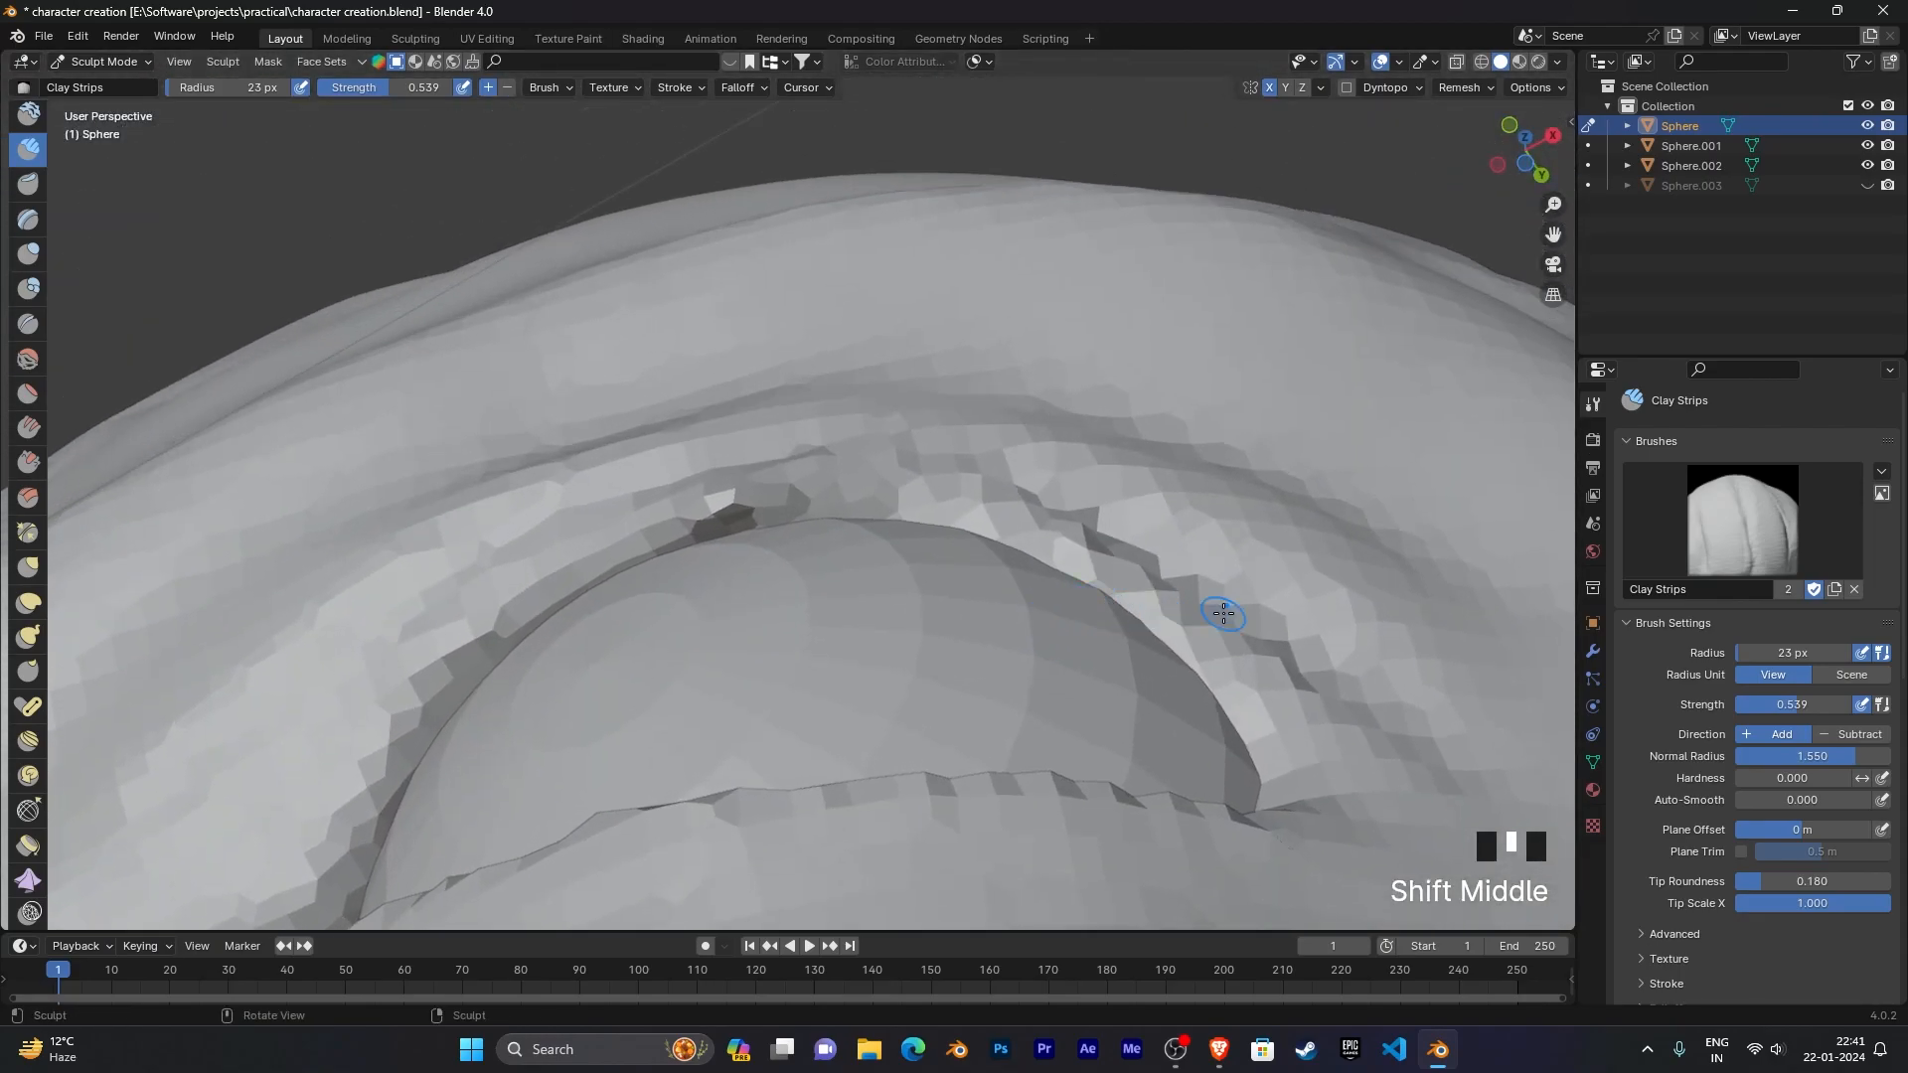
{"action": "left_click_drag", "start_coordinate": [1213, 636], "coordinate": [1002, 484]}
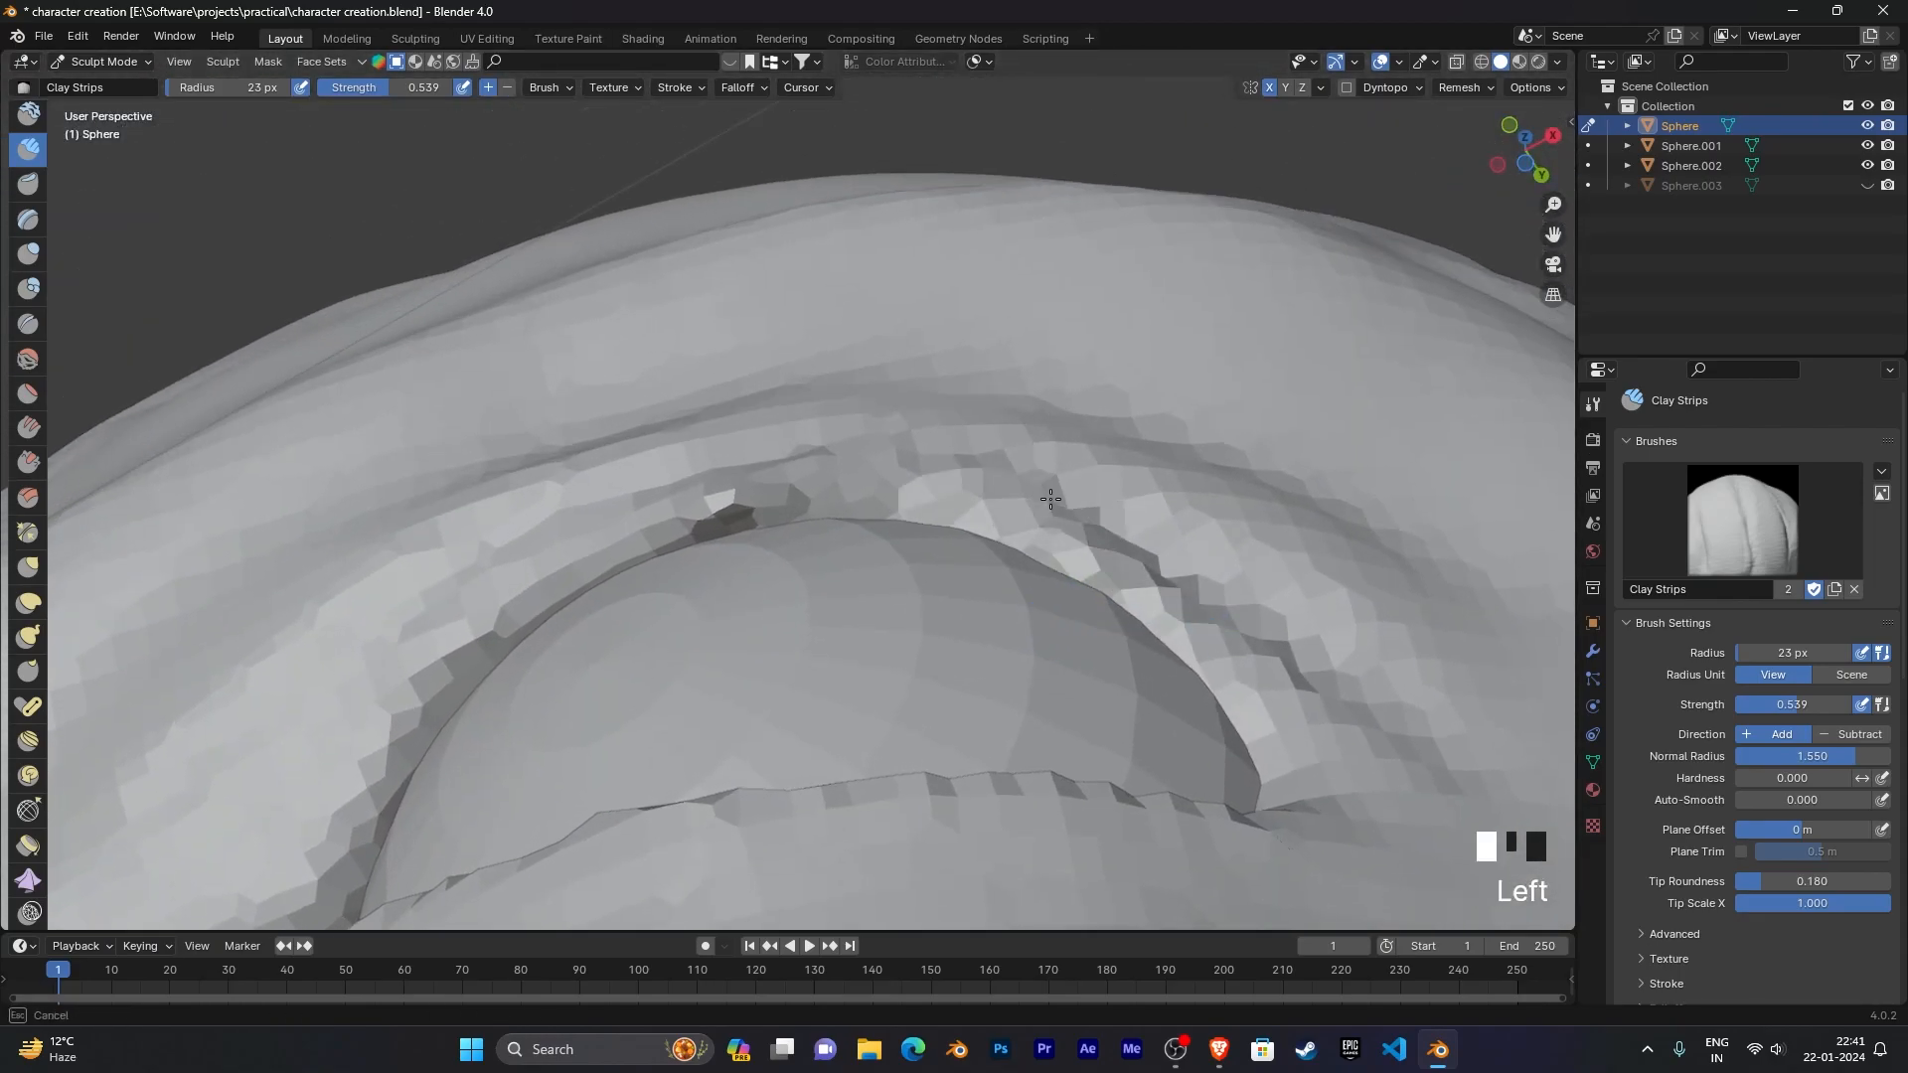
{"action": "left_click_drag", "start_coordinate": [812, 472], "coordinate": [799, 476]}
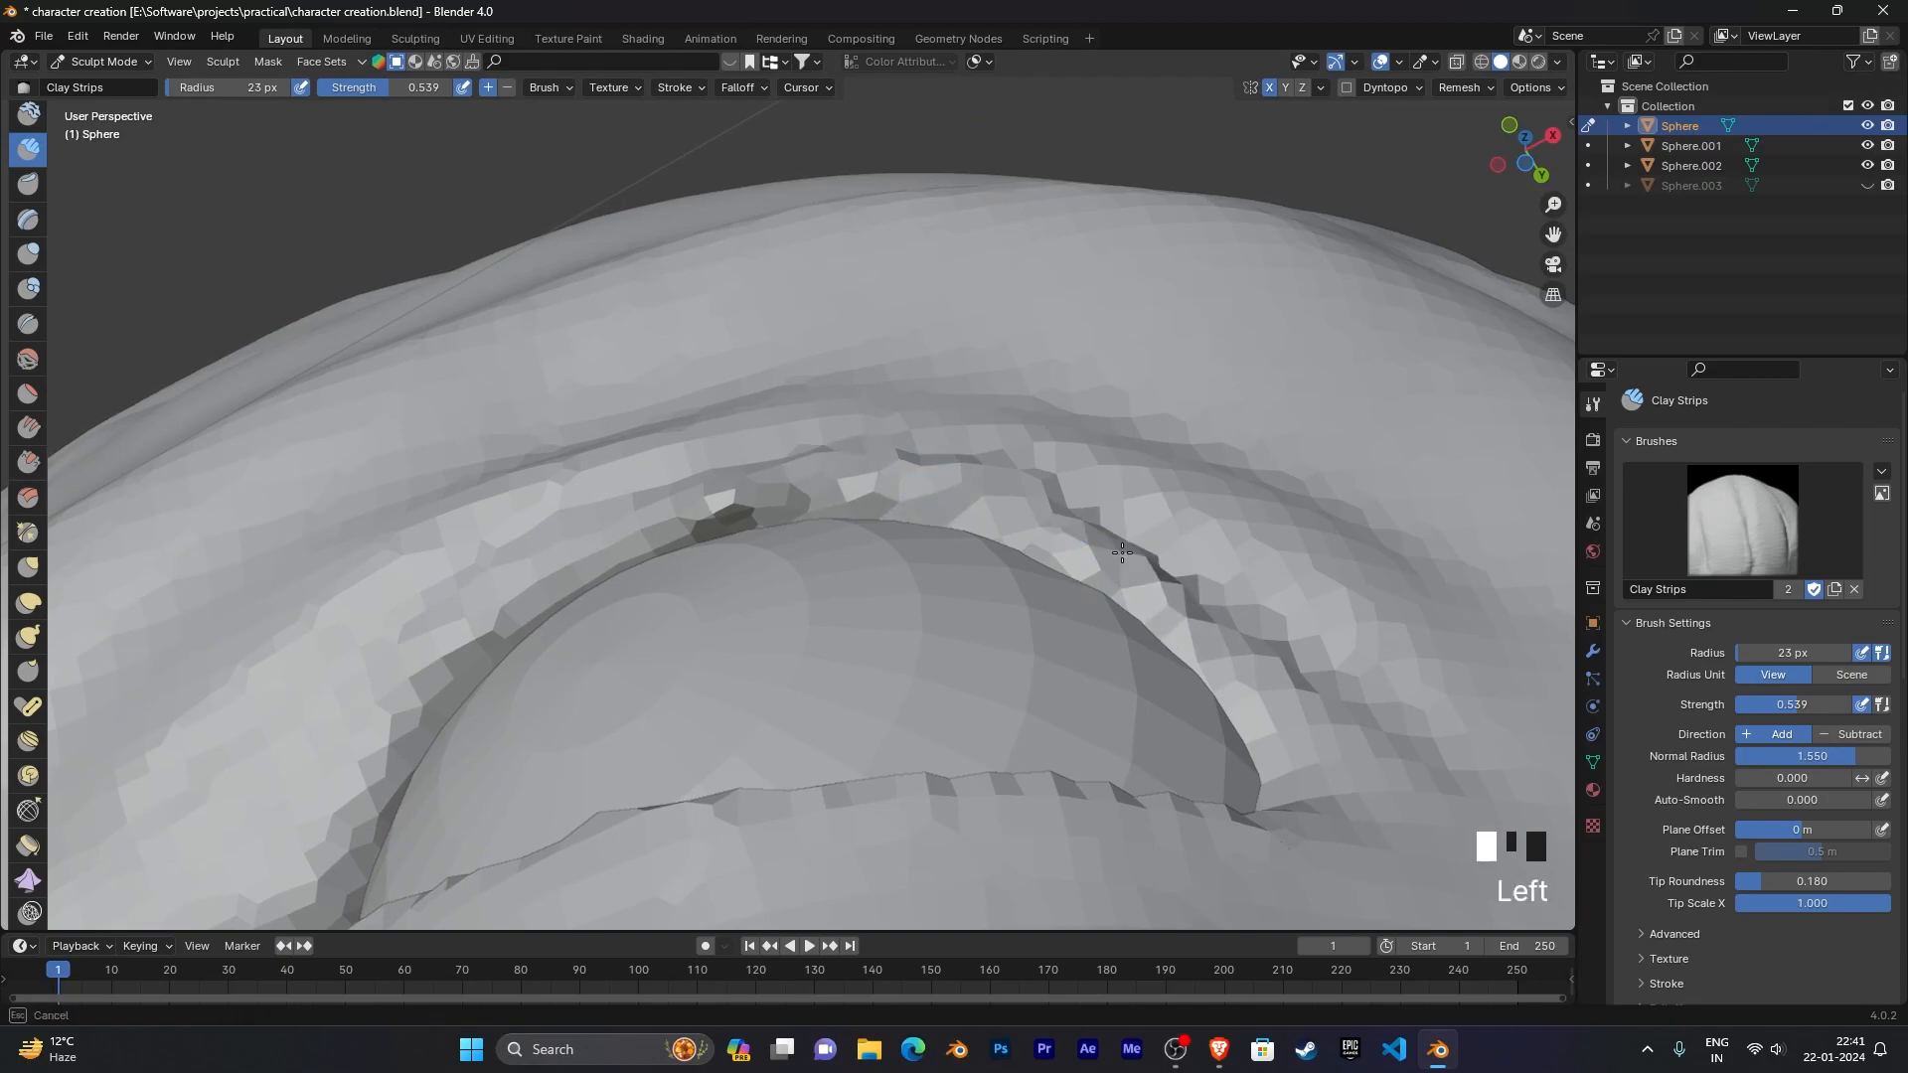
{"action": "mouse_move", "coordinate": [1171, 652]}
{"action": "middle_mouse_down"}
{"action": "mouse_move", "coordinate": [1056, 758]}
{"action": "mouse_move", "coordinate": [1157, 640]}
{"action": "mouse_move", "coordinate": [1128, 545]}
{"action": "middle_mouse_up"}
{"action": "scroll", "coordinate": [1157, 640], "scroll_direction": "up", "scroll_amount": 2}
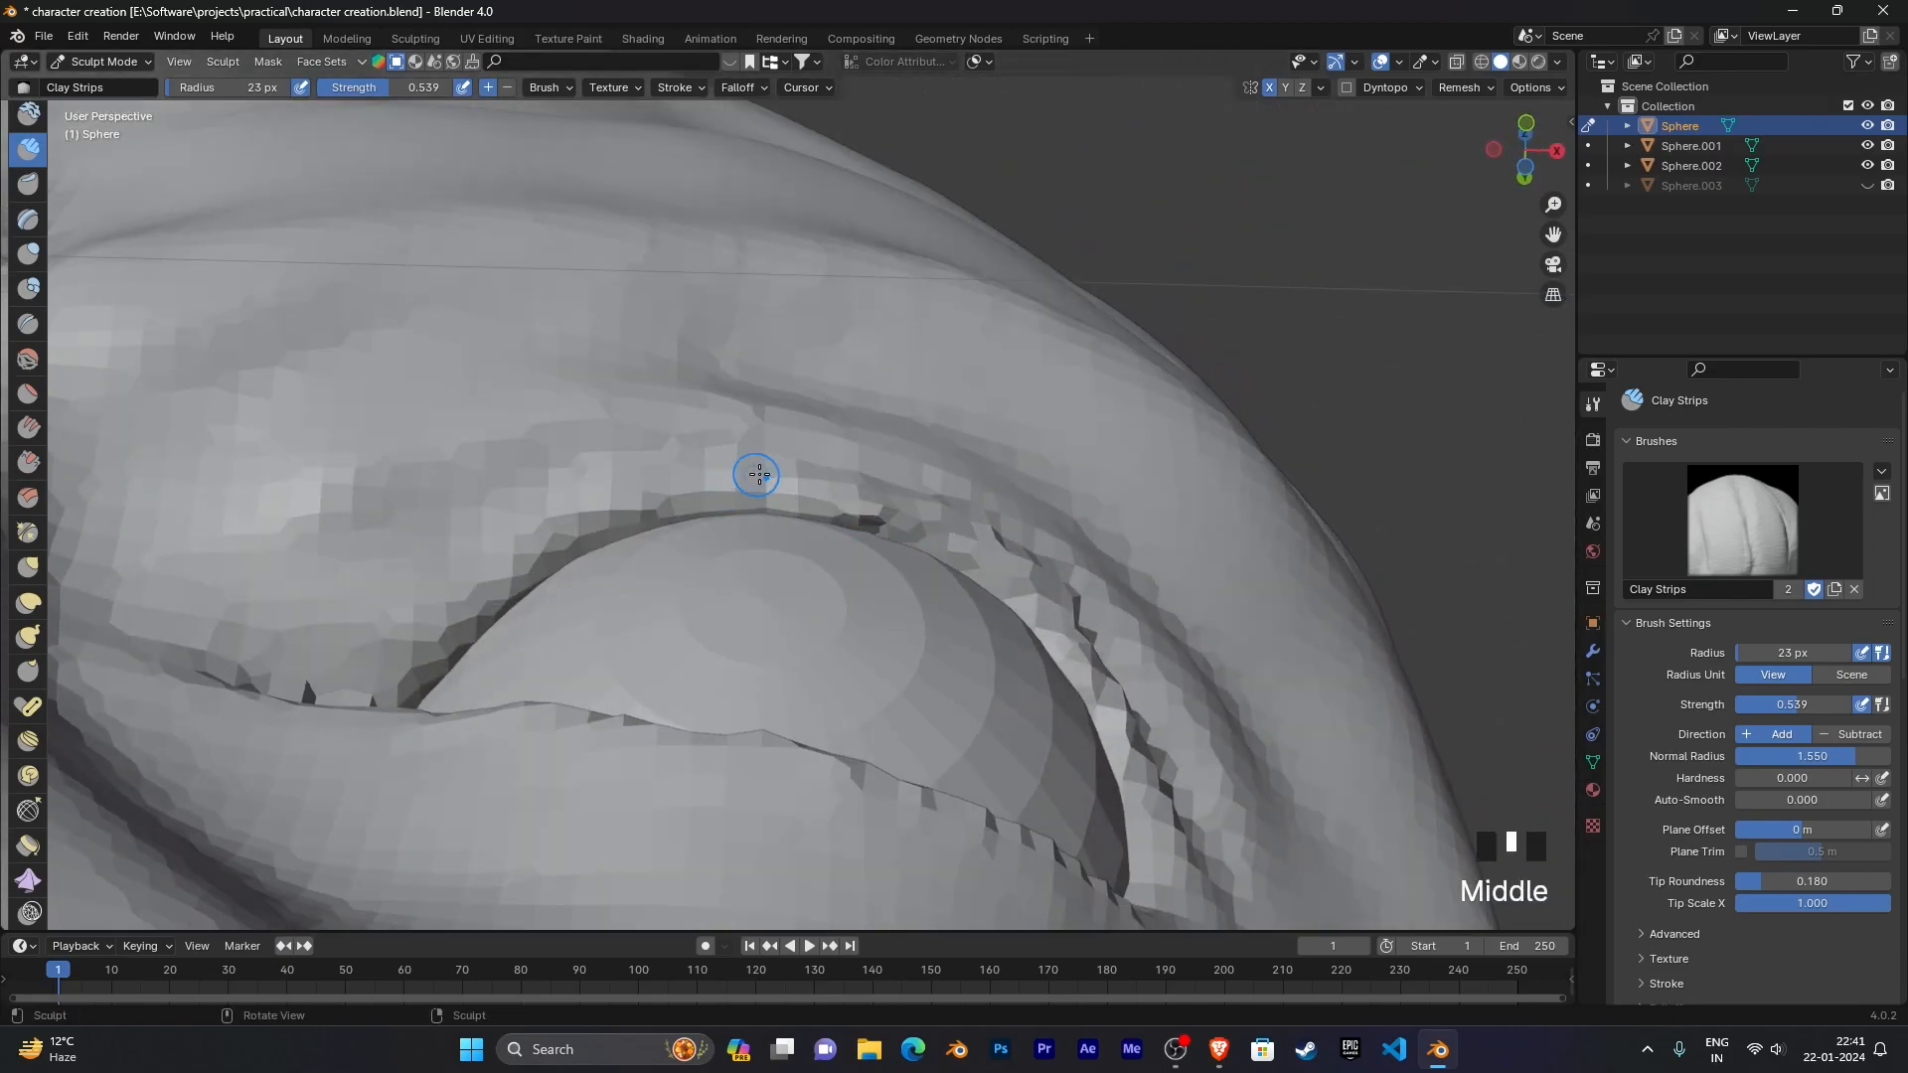
{"action": "left_click_drag", "start_coordinate": [750, 477], "coordinate": [710, 471]}
Step: Scrape the upper eyelid's underside from the outer eye corner with the Multi-plane Scrape brush
{"action": "scroll", "coordinate": [686, 571], "scroll_direction": "down", "scroll_amount": 2}
{"action": "middle_click_drag", "start_coordinate": [686, 572], "coordinate": [176, 561]}
{"action": "left_click", "coordinate": [28, 497]}
{"action": "scroll", "coordinate": [834, 660], "scroll_direction": "up", "scroll_amount": 5}
{"action": "mouse_move", "coordinate": [834, 660]}
{"action": "middle_mouse_down", "text": "shift"}
{"action": "mouse_move", "coordinate": [694, 596]}
{"action": "mouse_move", "coordinate": [702, 583]}
{"action": "middle_mouse_up", "text": "shift"}
{"action": "left_click_drag", "start_coordinate": [1052, 745], "coordinate": [1053, 722]}
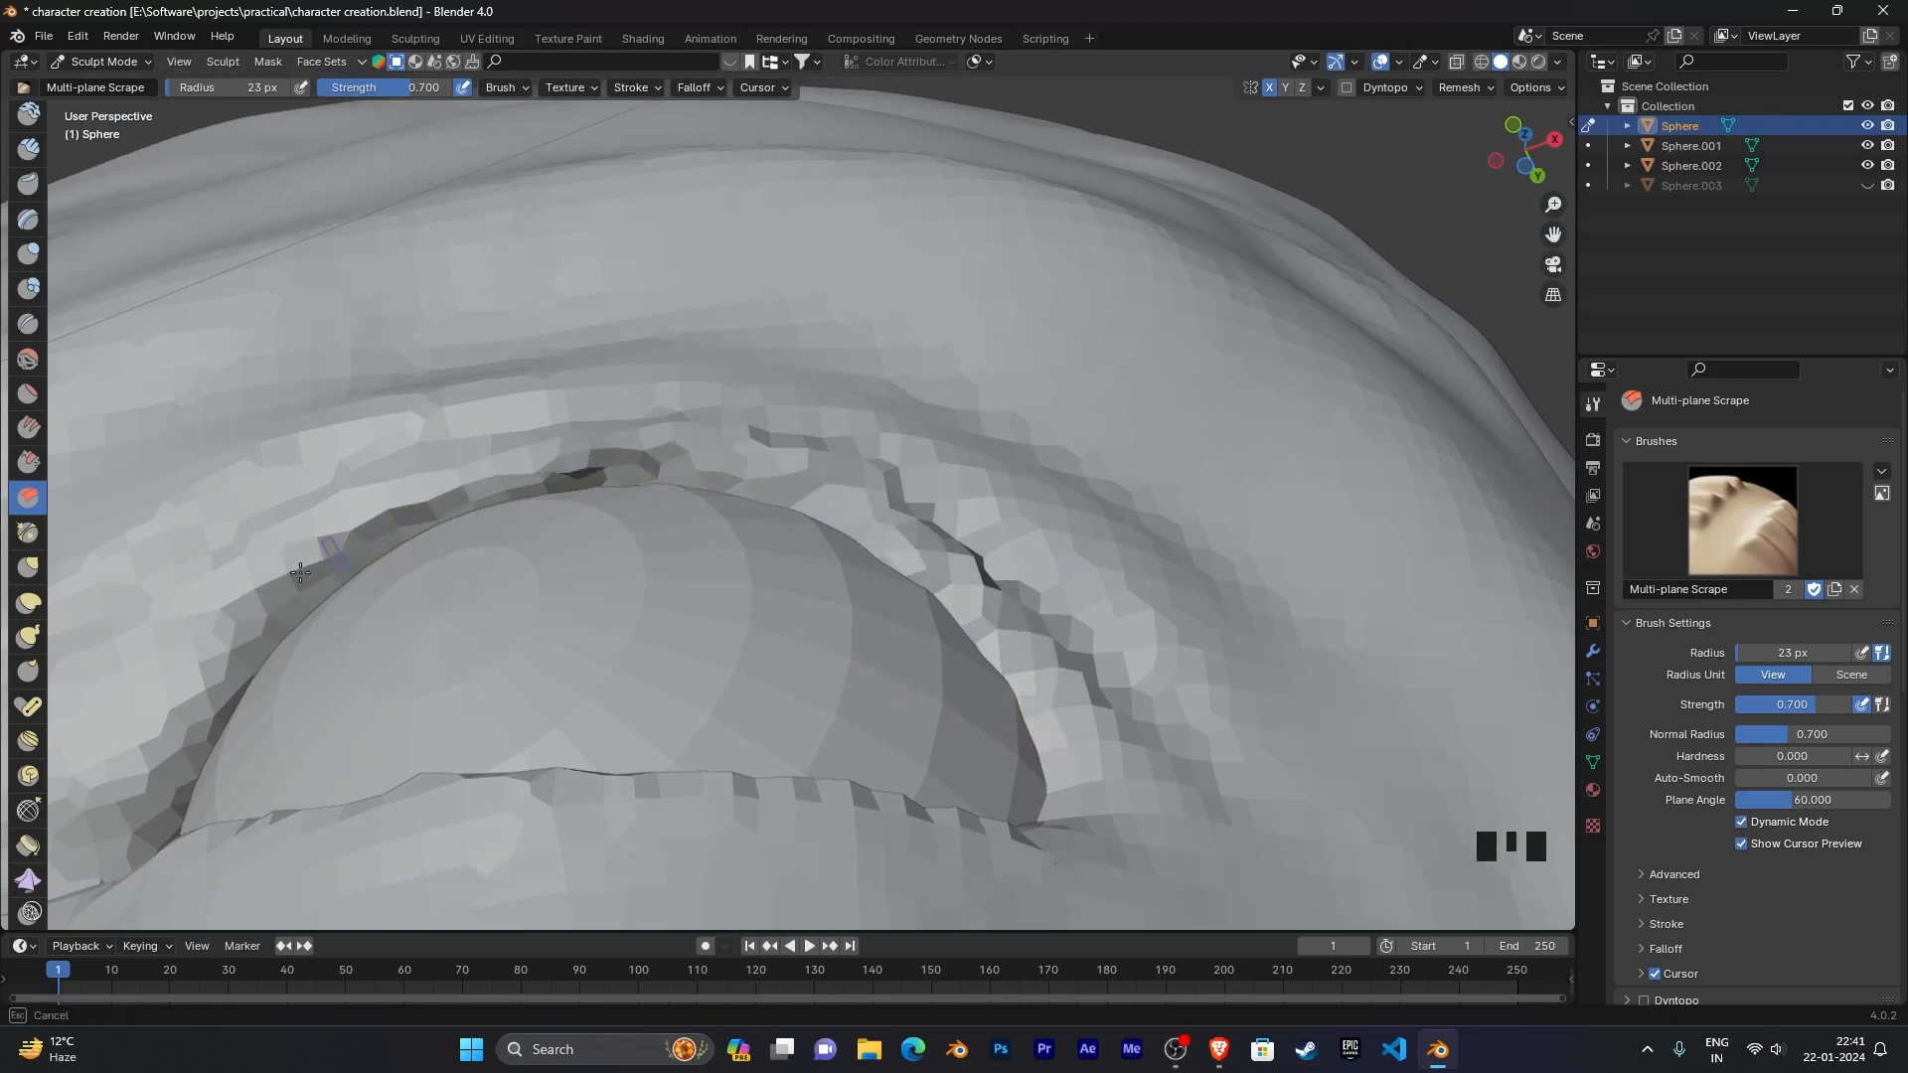
Step: Scrape the middle of the upper eyelid's edge above the eyeball
{"action": "scroll", "coordinate": [477, 546], "scroll_direction": "down", "scroll_amount": 2}
{"action": "mouse_move", "coordinate": [477, 545]}
{"action": "middle_mouse_down"}
{"action": "mouse_move", "coordinate": [784, 495]}
{"action": "mouse_move", "coordinate": [788, 456]}
{"action": "mouse_move", "coordinate": [742, 373]}
{"action": "middle_mouse_up"}
{"action": "left_click_drag", "start_coordinate": [742, 374], "coordinate": [807, 343]}
{"action": "left_click_drag", "start_coordinate": [694, 387], "coordinate": [695, 389]}
{"action": "mouse_move", "coordinate": [695, 390]}
{"action": "middle_mouse_down"}
{"action": "mouse_move", "coordinate": [788, 596]}
{"action": "mouse_move", "coordinate": [882, 626]}
{"action": "mouse_move", "coordinate": [863, 544]}
{"action": "middle_mouse_up"}
{"action": "mouse_move", "coordinate": [863, 544]}
{"action": "left_mouse_down"}
{"action": "mouse_move", "coordinate": [927, 521]}
{"action": "mouse_move", "coordinate": [940, 566]}
{"action": "left_mouse_up"}
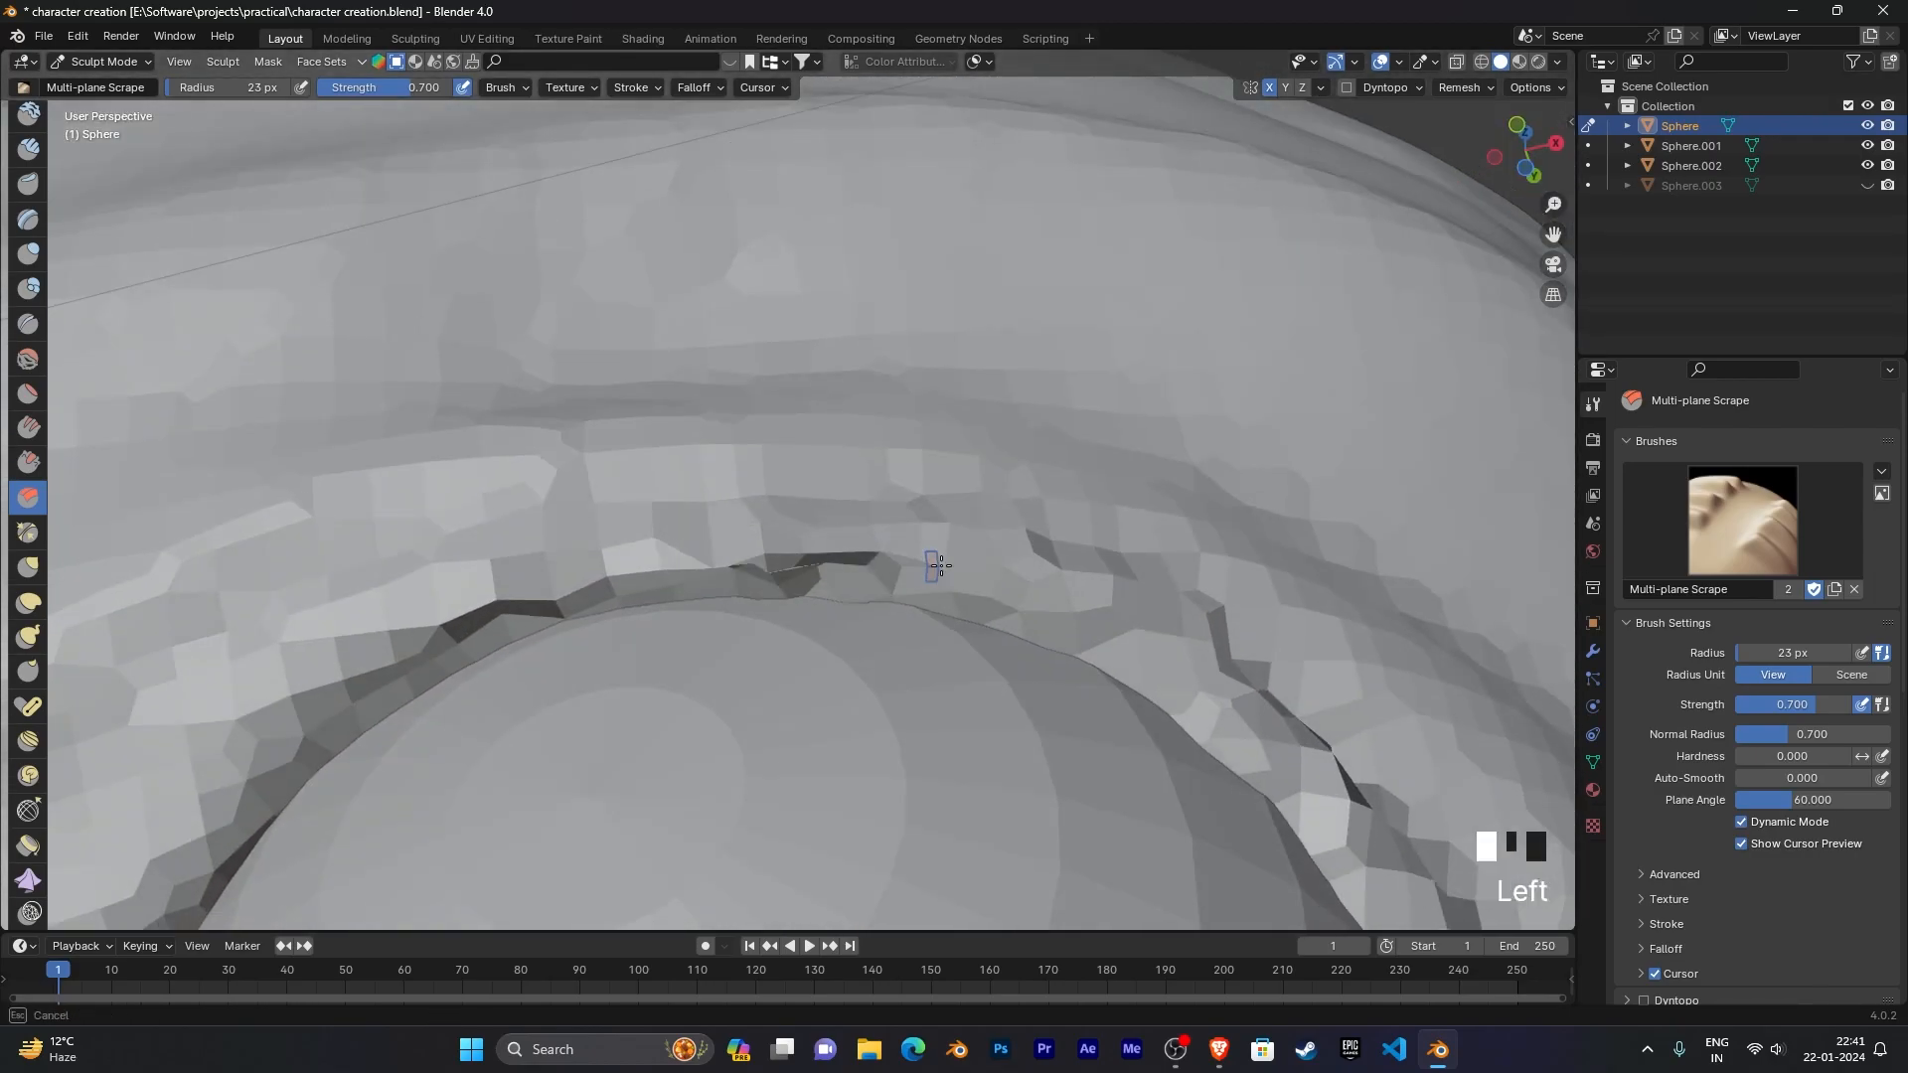
Step: Scrape along the upper eyelid's edge towards the inner eye corner
{"action": "mouse_move", "coordinate": [914, 621]}
{"action": "middle_mouse_down"}
{"action": "mouse_move", "coordinate": [887, 626]}
{"action": "mouse_move", "coordinate": [920, 578]}
{"action": "middle_mouse_up"}
{"action": "scroll", "coordinate": [887, 626], "scroll_direction": "down", "scroll_amount": 2}
{"action": "mouse_move", "coordinate": [831, 443]}
{"action": "left_mouse_down"}
{"action": "mouse_move", "coordinate": [809, 431]}
{"action": "mouse_move", "coordinate": [861, 437]}
{"action": "left_mouse_up"}
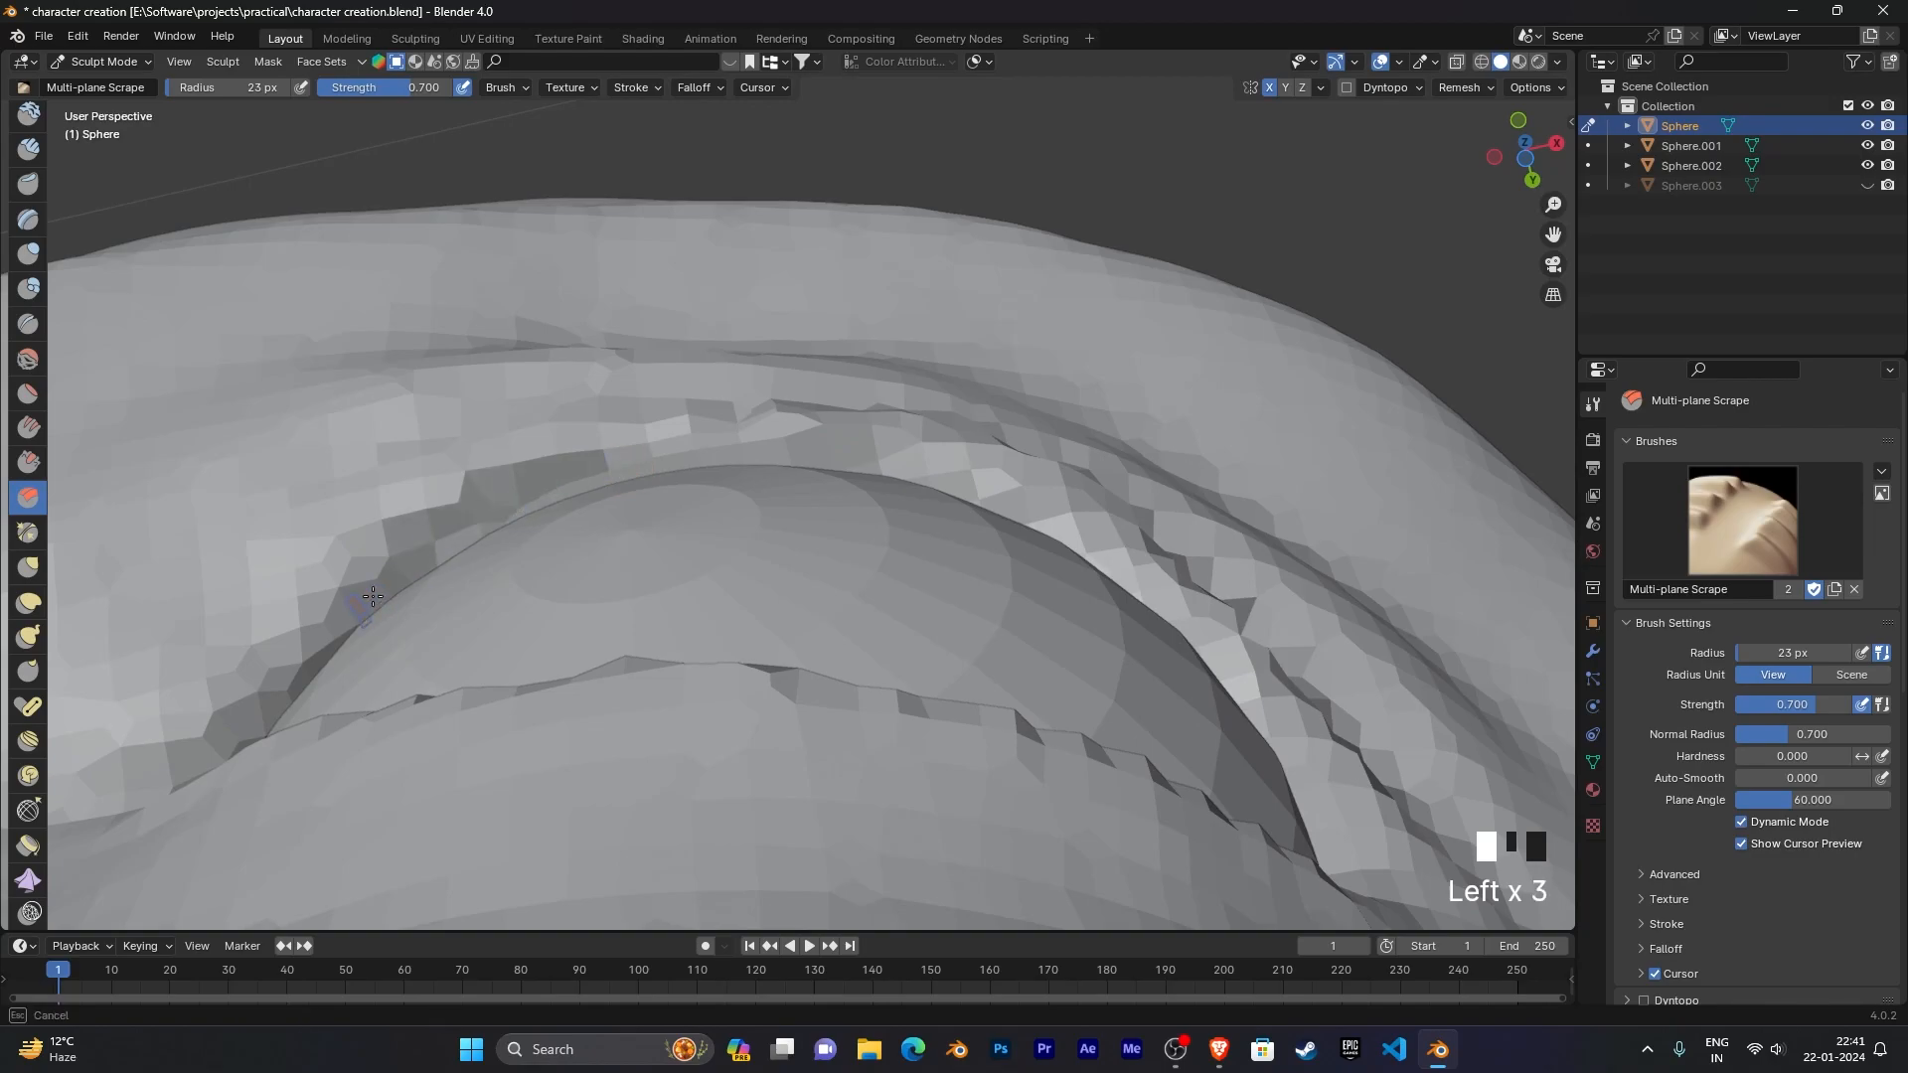
{"action": "mouse_move", "coordinate": [375, 575]}
{"action": "middle_mouse_down"}
{"action": "mouse_move", "coordinate": [597, 715]}
{"action": "mouse_move", "coordinate": [850, 729]}
{"action": "mouse_move", "coordinate": [856, 625]}
{"action": "middle_mouse_up"}
{"action": "mouse_move", "coordinate": [1053, 491]}
{"action": "left_mouse_down"}
{"action": "mouse_move", "coordinate": [894, 460]}
{"action": "mouse_move", "coordinate": [470, 675]}
{"action": "left_mouse_up"}
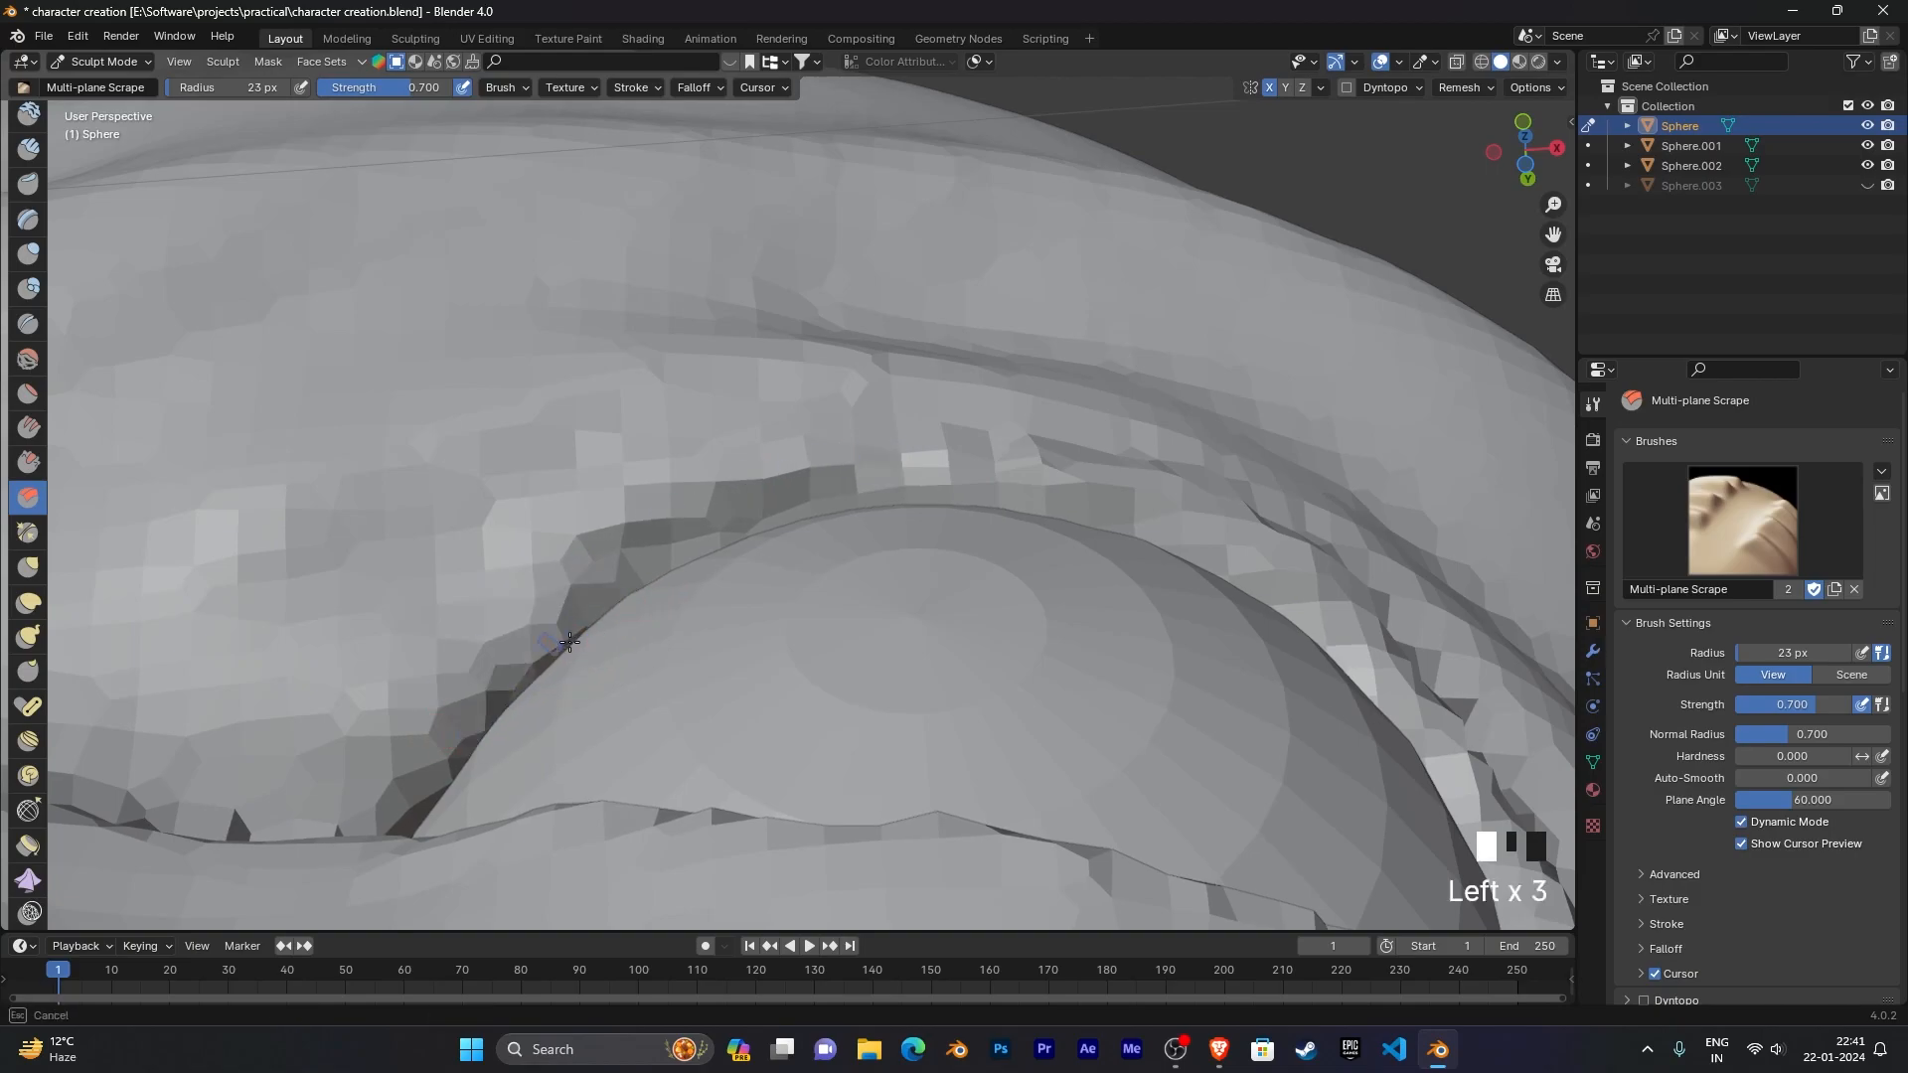
Step: Scrape the upper eyelid's edge near the inner eye corner with Multi-plane Scrape, and voxel remesh the head
{"action": "left_click_drag", "start_coordinate": [406, 803], "coordinate": [480, 695]}
{"action": "left_click_drag", "start_coordinate": [414, 752], "coordinate": [533, 646]}
{"action": "scroll", "coordinate": [532, 660], "scroll_direction": "down", "scroll_amount": 2}
{"action": "middle_click_drag", "start_coordinate": [532, 660], "coordinate": [508, 777]}
{"action": "key", "text": "ctrl+r"}
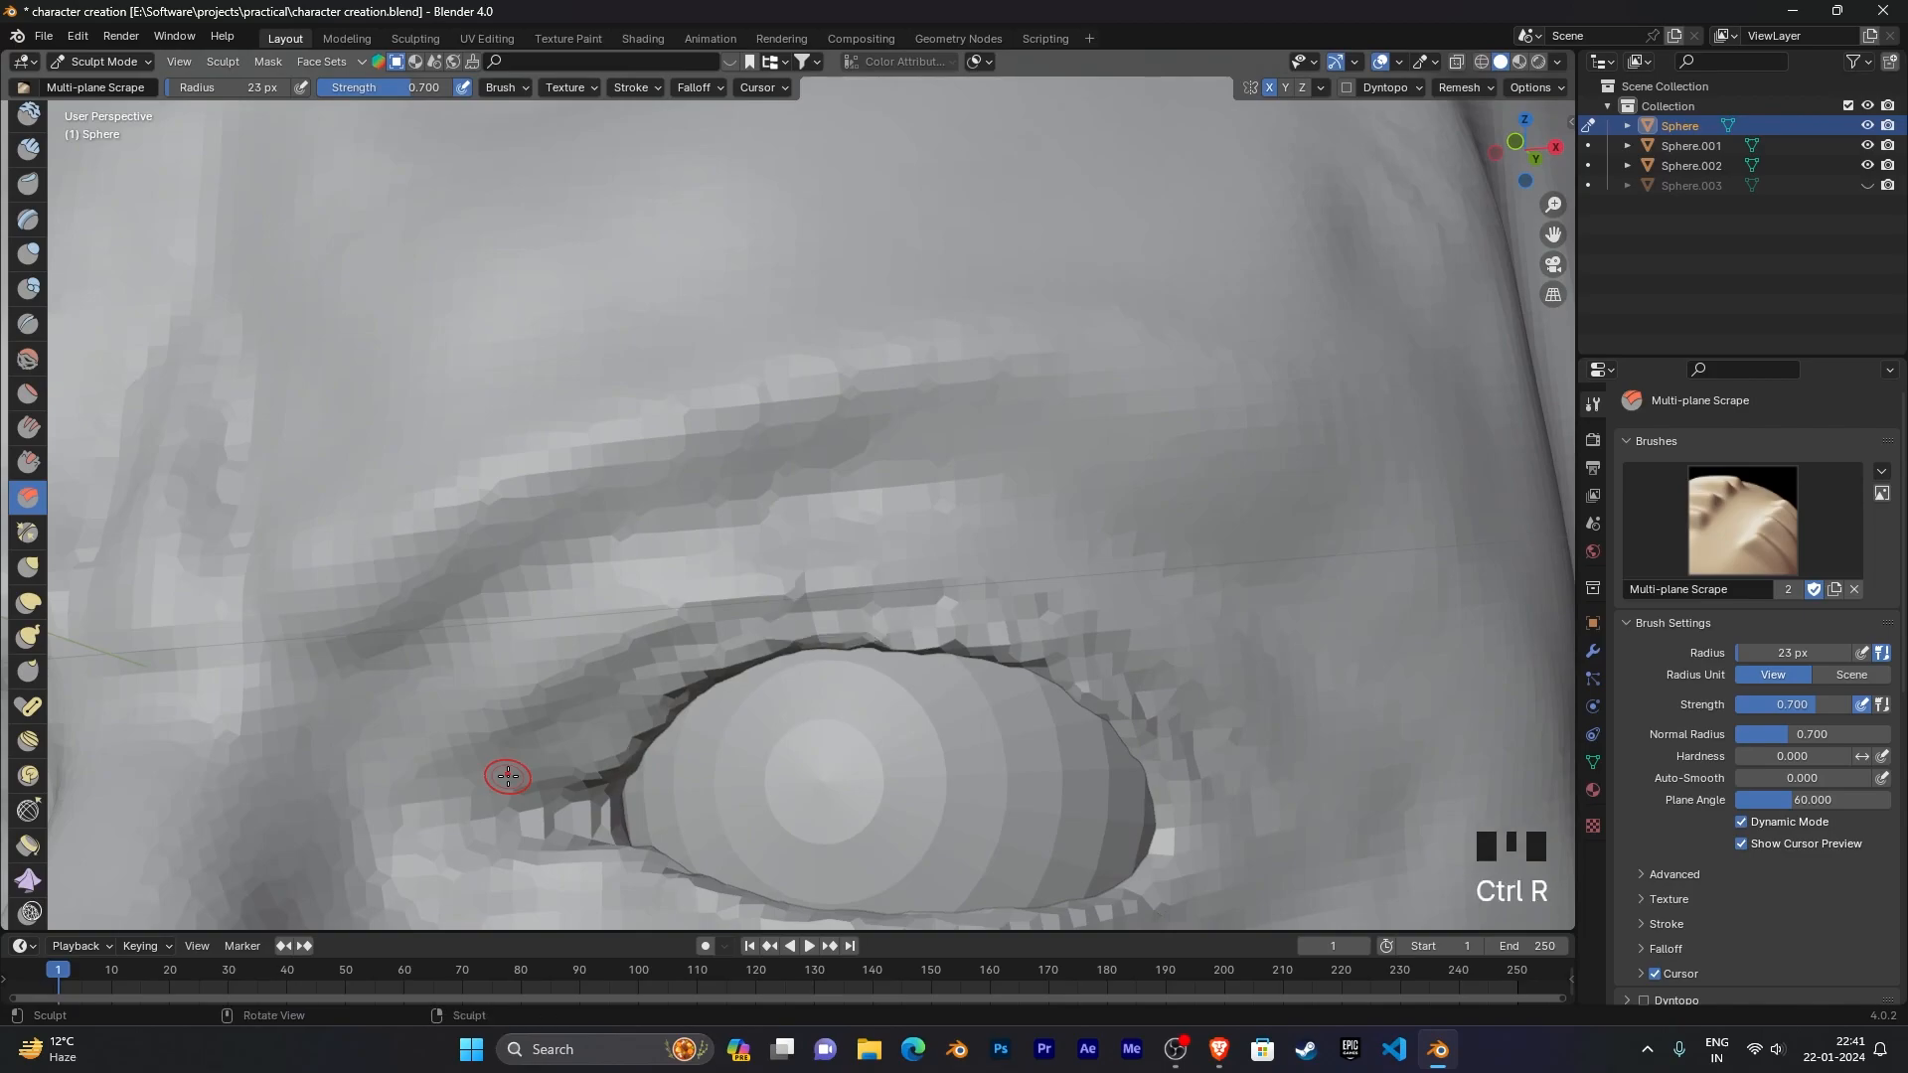
Step: Scrape the middle of the upper eyelid's underside just above the eyeball
{"action": "middle_click_drag", "start_coordinate": [655, 752], "coordinate": [749, 732]}
{"action": "scroll", "coordinate": [894, 822], "scroll_direction": "up", "scroll_amount": 3}
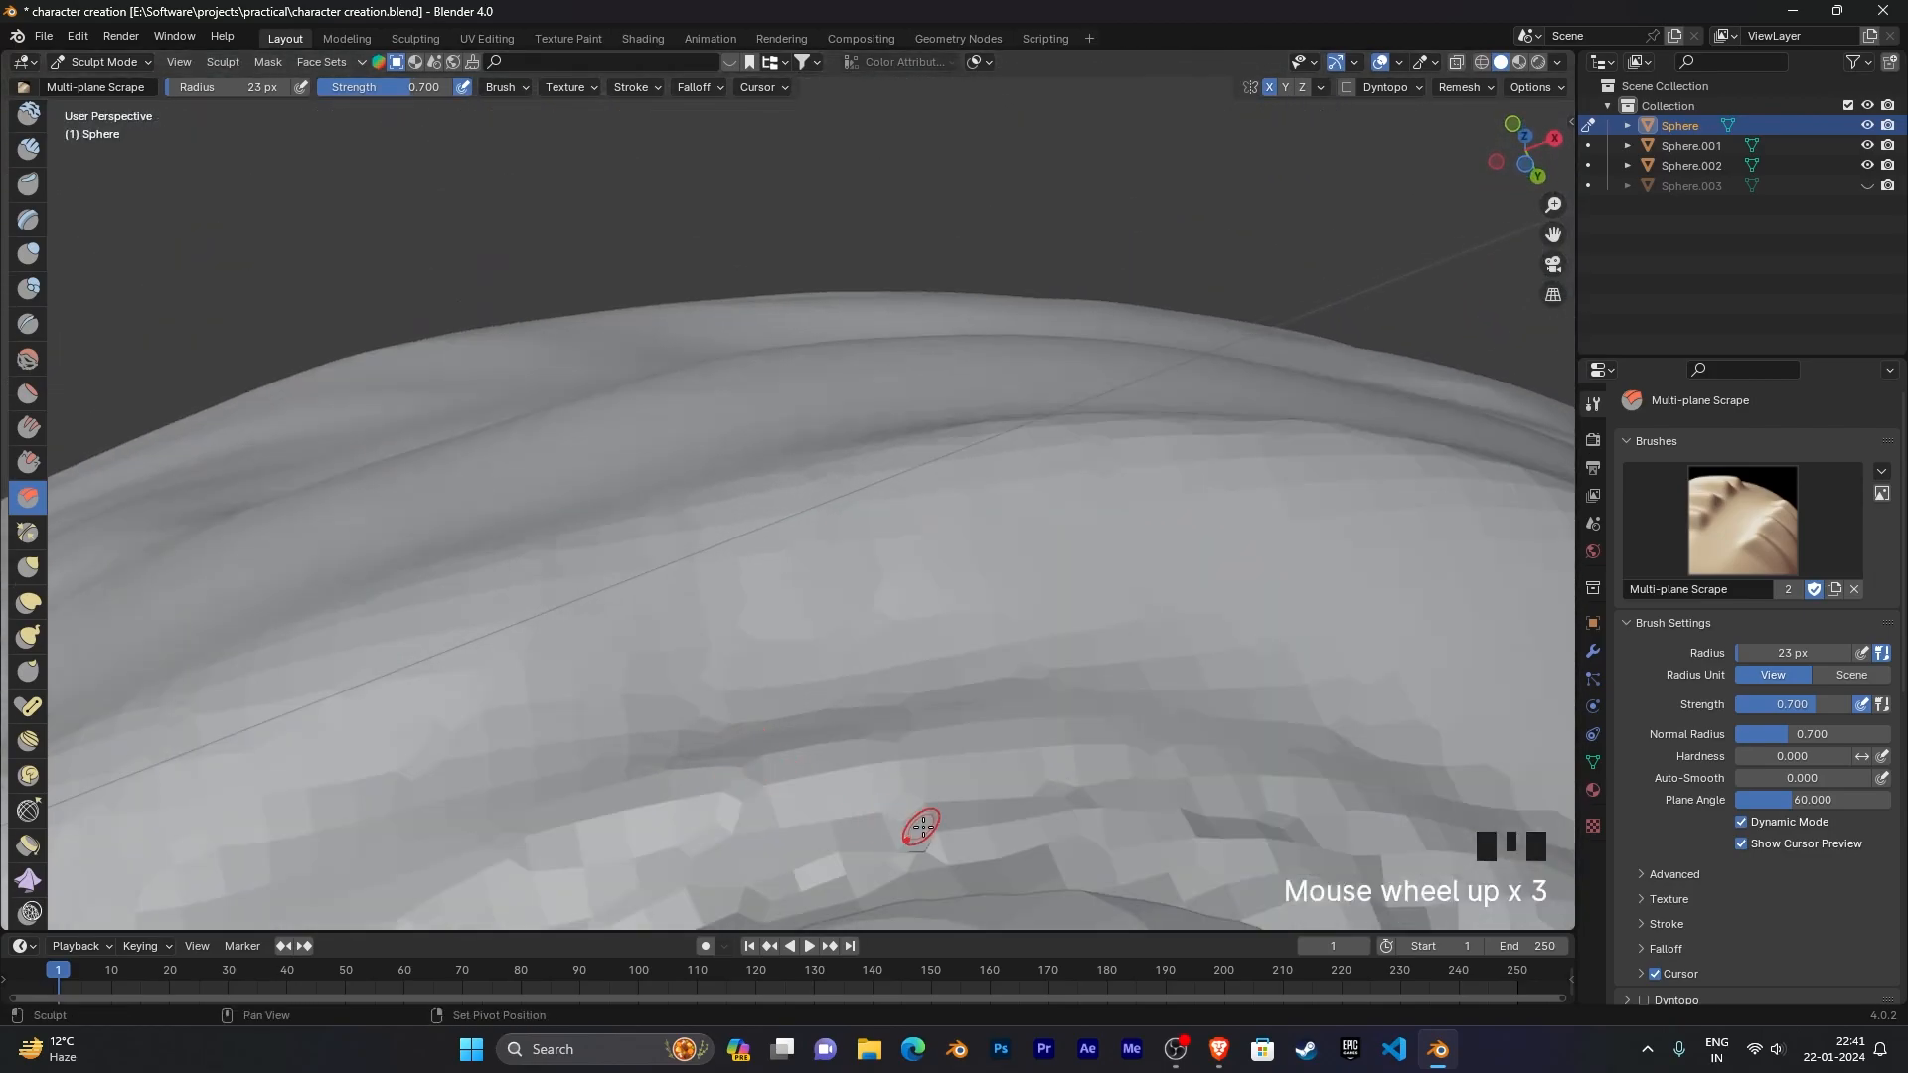
{"action": "middle_click_drag", "start_coordinate": [894, 822], "coordinate": [761, 523], "text": "shift"}
{"action": "left_click_drag", "start_coordinate": [833, 443], "coordinate": [779, 447]}
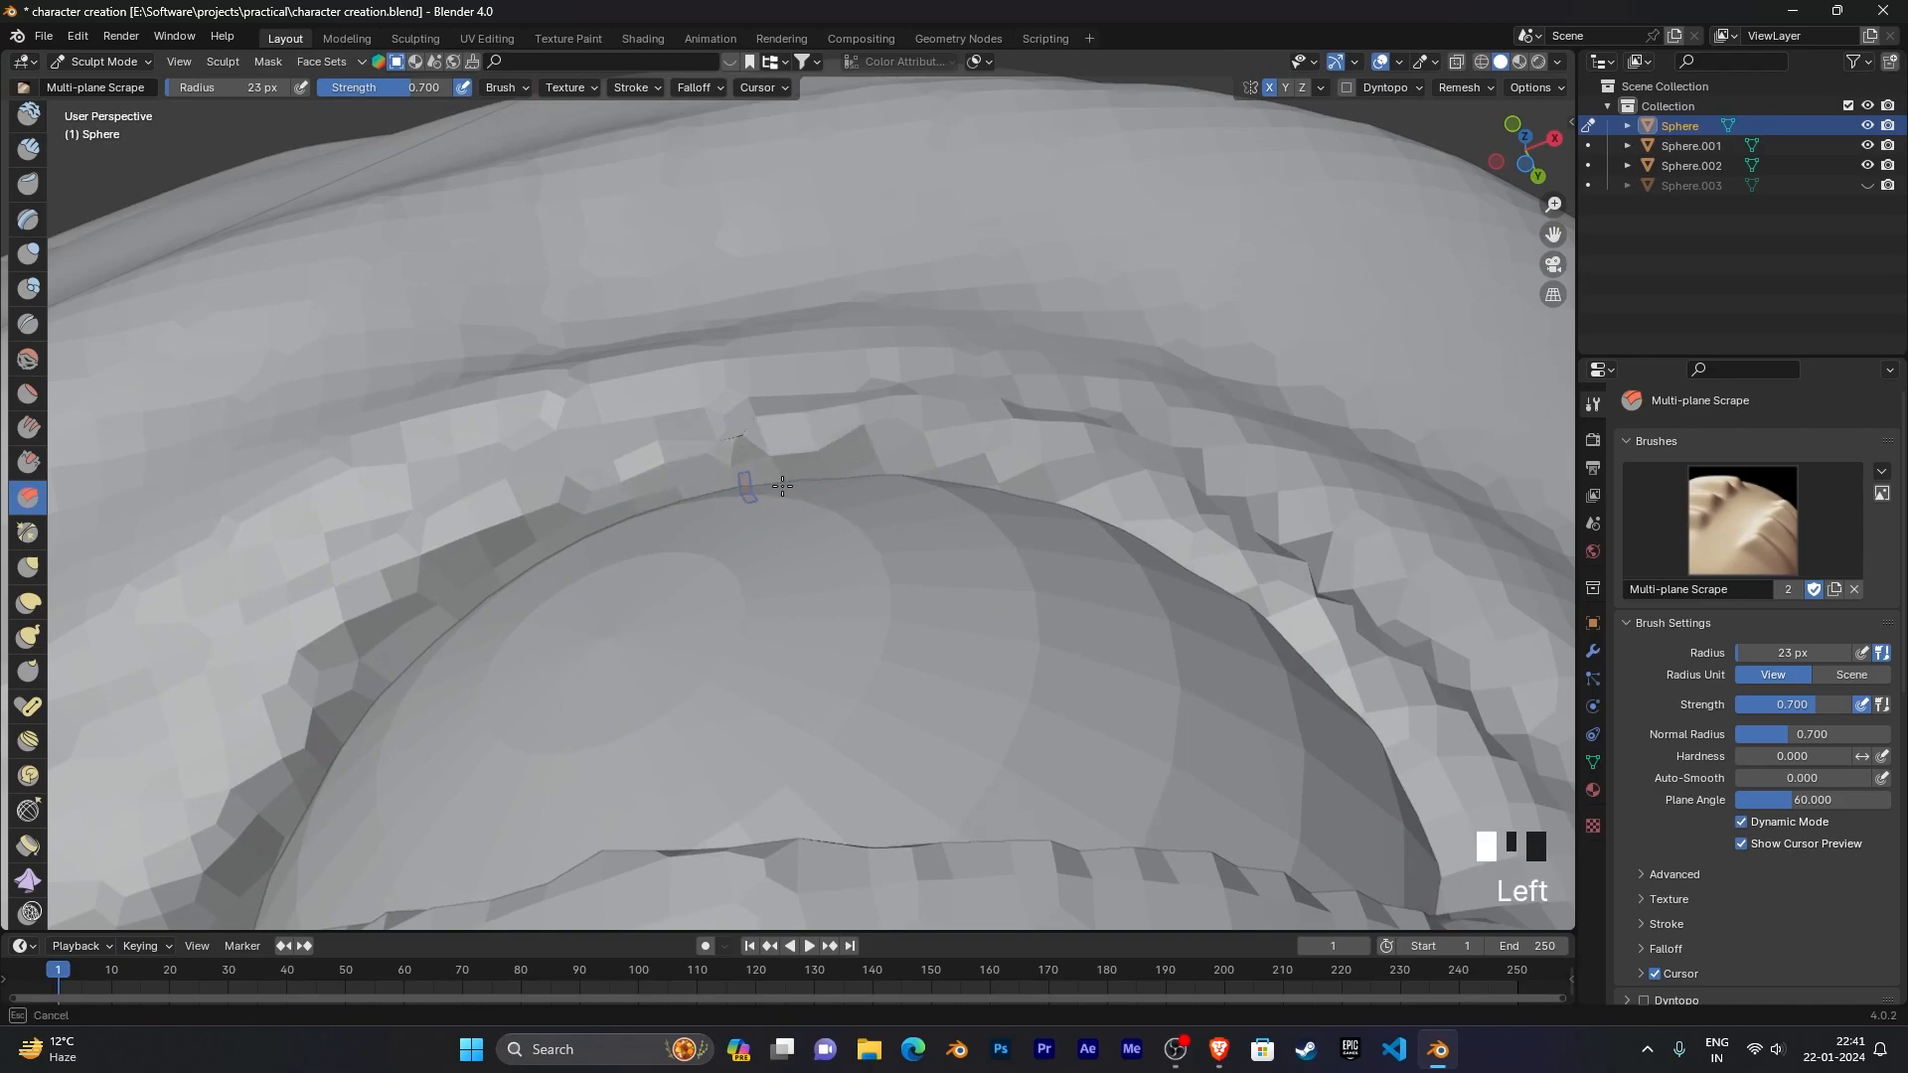
Step: Scrape the outer half of the upper eyelid's underside towards the outer eye corner
{"action": "middle_click_drag", "start_coordinate": [1415, 726], "coordinate": [996, 639]}
{"action": "scroll", "coordinate": [1047, 596], "scroll_direction": "up", "scroll_amount": 2}
{"action": "scroll", "coordinate": [1082, 732], "scroll_direction": "up", "scroll_amount": 2}
{"action": "left_click", "coordinate": [1111, 750]}
{"action": "scroll", "coordinate": [979, 745], "scroll_direction": "down", "scroll_amount": 2}
{"action": "scroll", "coordinate": [978, 575], "scroll_direction": "down", "scroll_amount": 2}
{"action": "mouse_move", "coordinate": [978, 575]}
{"action": "middle_mouse_down"}
{"action": "mouse_move", "coordinate": [1009, 639]}
{"action": "mouse_move", "coordinate": [1128, 617]}
{"action": "mouse_move", "coordinate": [1140, 651]}
{"action": "mouse_move", "coordinate": [1162, 641]}
{"action": "mouse_move", "coordinate": [971, 603]}
{"action": "mouse_move", "coordinate": [1110, 486]}
{"action": "mouse_move", "coordinate": [1016, 568]}
{"action": "middle_mouse_up"}
{"action": "scroll", "coordinate": [1123, 616], "scroll_direction": "down", "scroll_amount": 6}
{"action": "scroll", "coordinate": [1086, 643], "scroll_direction": "up", "scroll_amount": 6}
{"action": "scroll", "coordinate": [1086, 643], "scroll_direction": "up", "scroll_amount": 2}
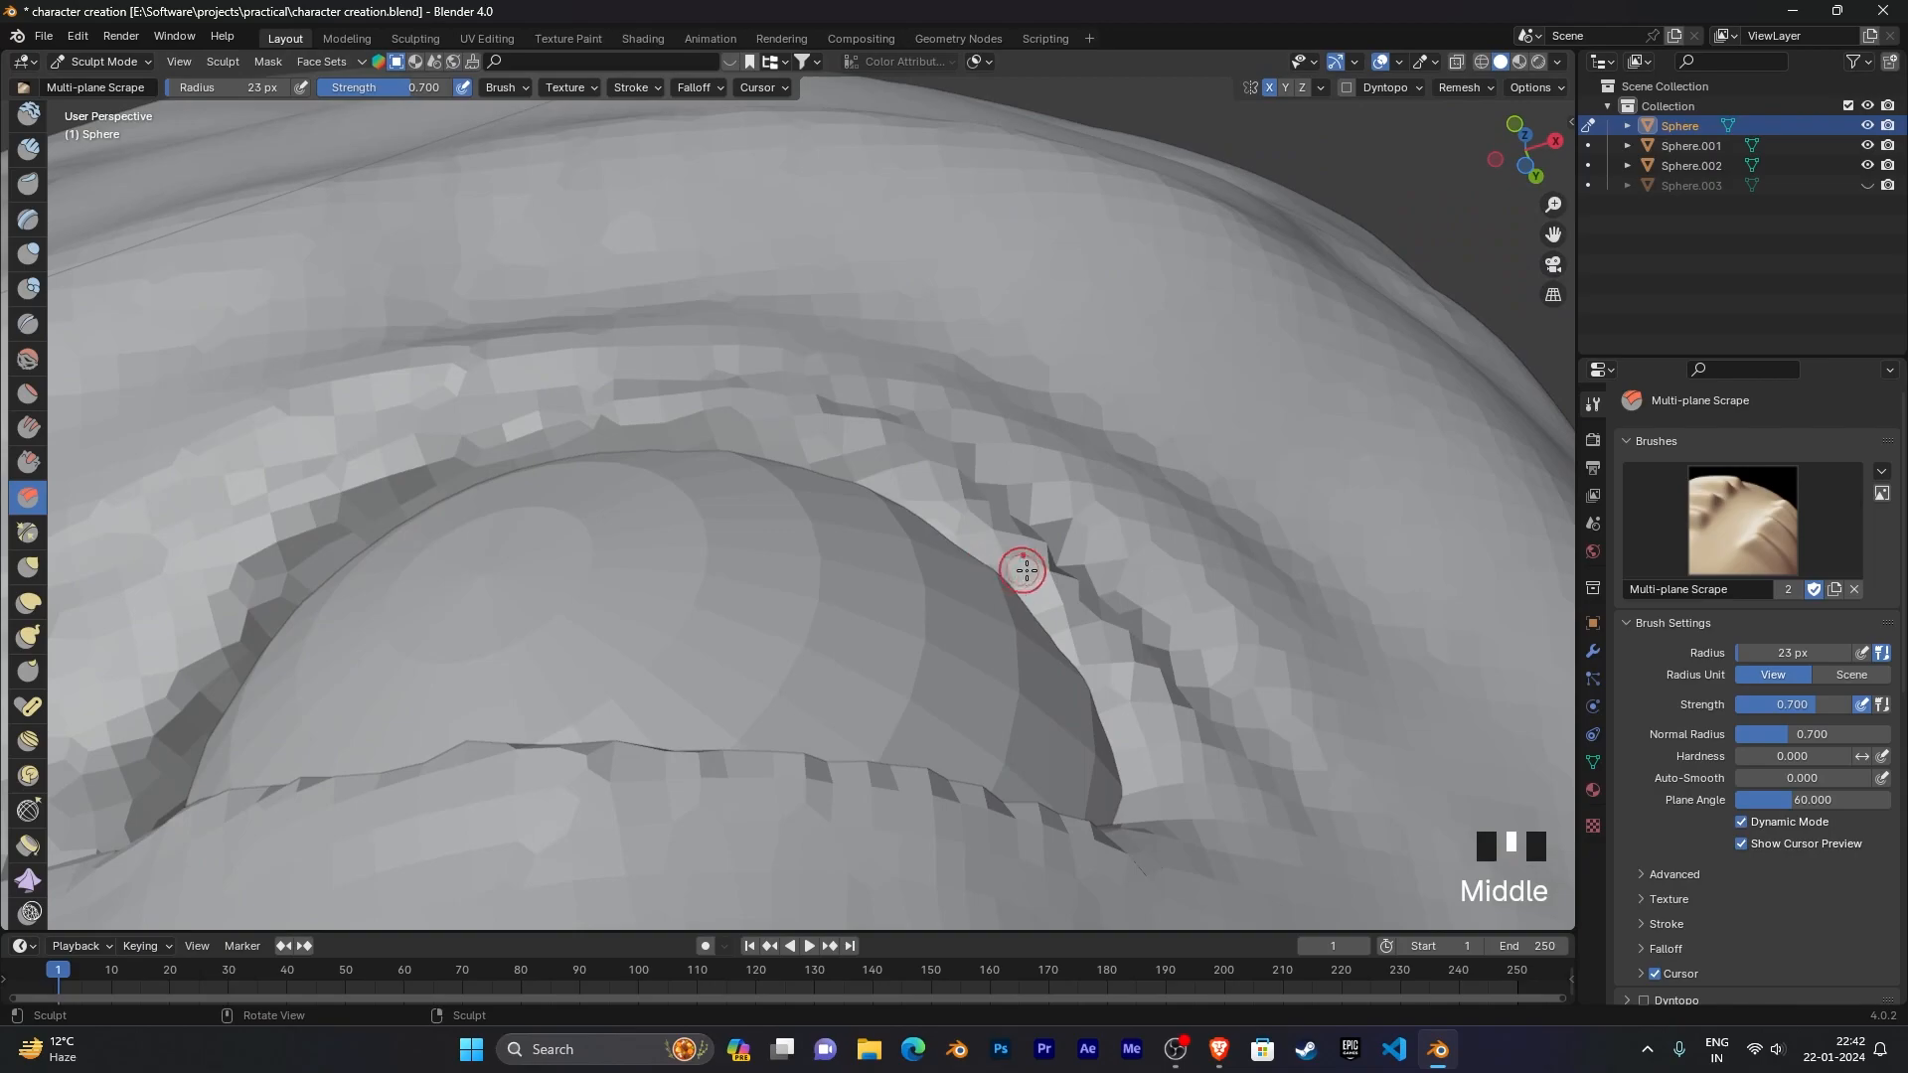
{"action": "left_click_drag", "start_coordinate": [1015, 587], "coordinate": [1006, 583]}
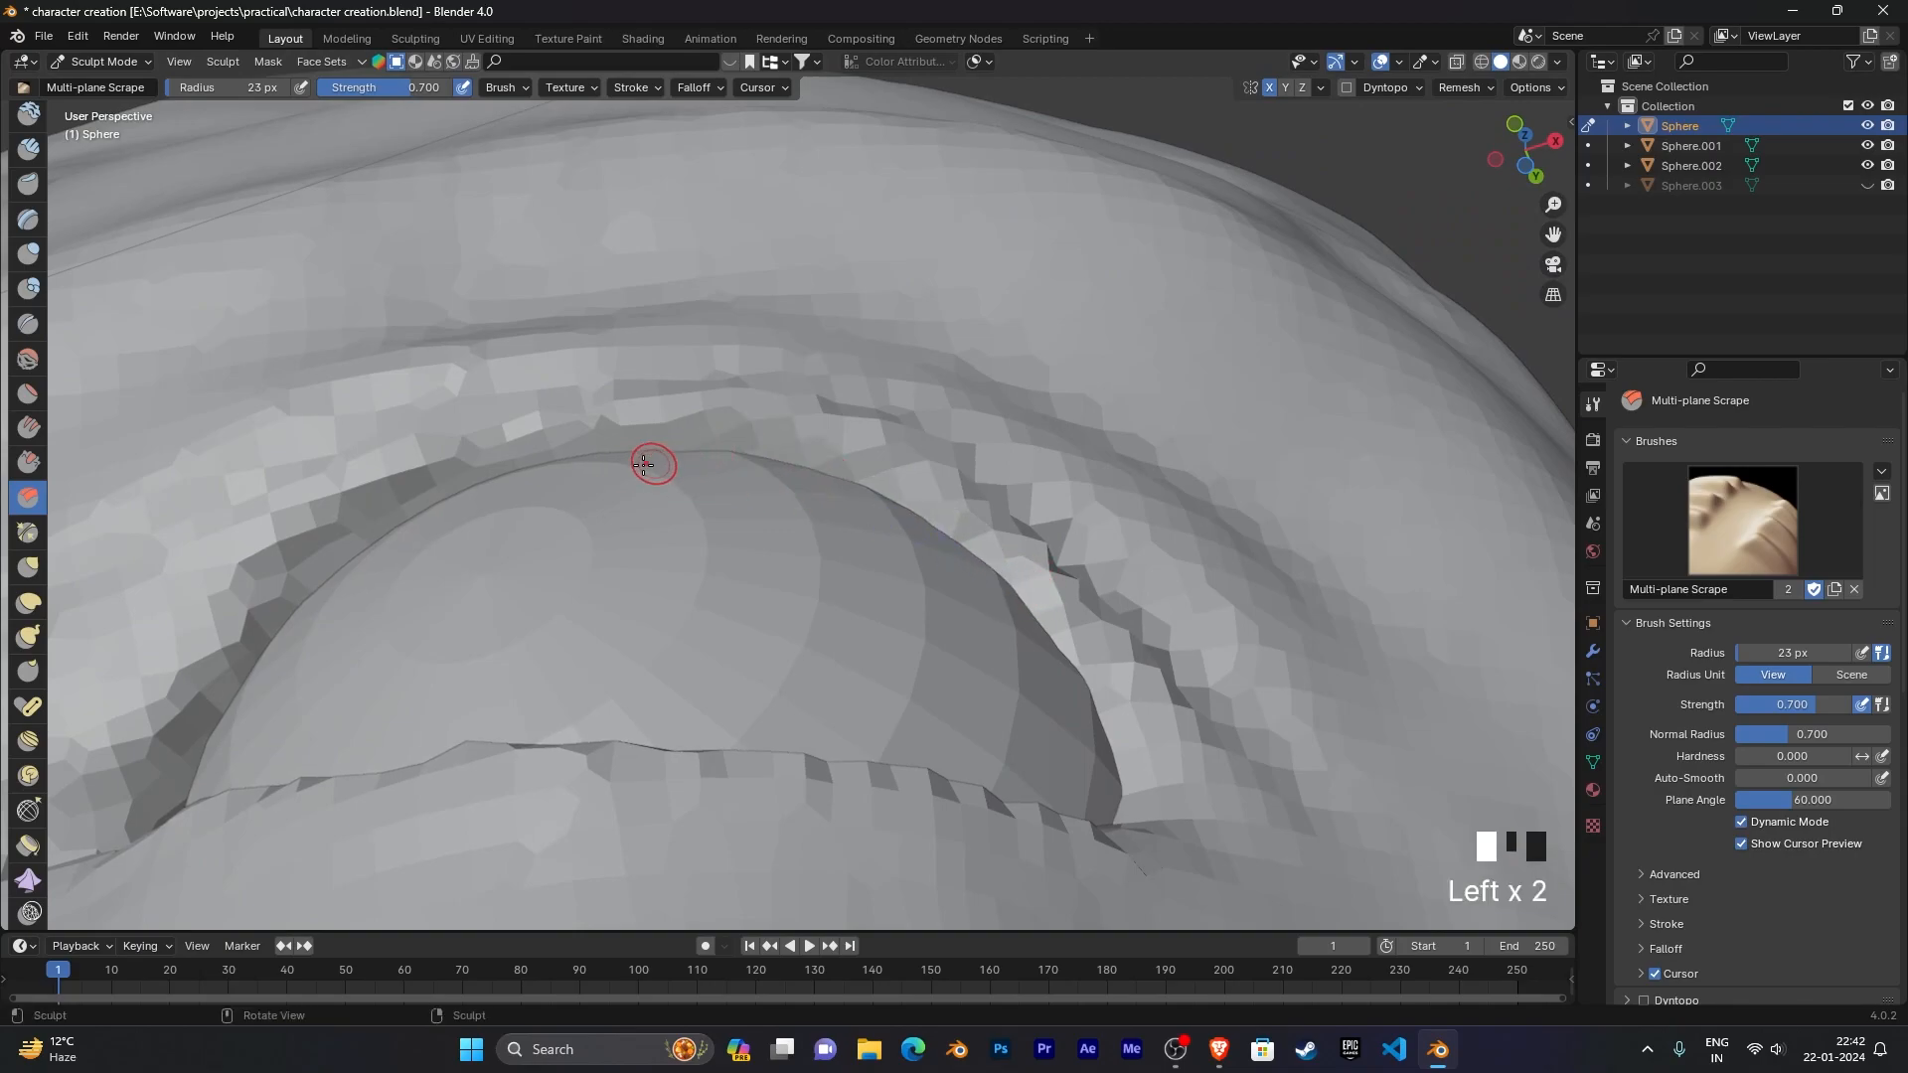
Step: Adjust the upper eyelid's edge around the eyeball with the Grab brush at a 44 px radius
{"action": "scroll", "coordinate": [676, 511], "scroll_direction": "down", "scroll_amount": 3}
{"action": "mouse_move", "coordinate": [699, 559]}
{"action": "middle_mouse_down"}
{"action": "mouse_move", "coordinate": [622, 631]}
{"action": "mouse_move", "coordinate": [648, 685]}
{"action": "mouse_move", "coordinate": [694, 702]}
{"action": "mouse_move", "coordinate": [844, 669]}
{"action": "middle_mouse_up"}
{"action": "scroll", "coordinate": [698, 709], "scroll_direction": "down", "scroll_amount": 3}
{"action": "scroll", "coordinate": [825, 657], "scroll_direction": "up", "scroll_amount": 2}
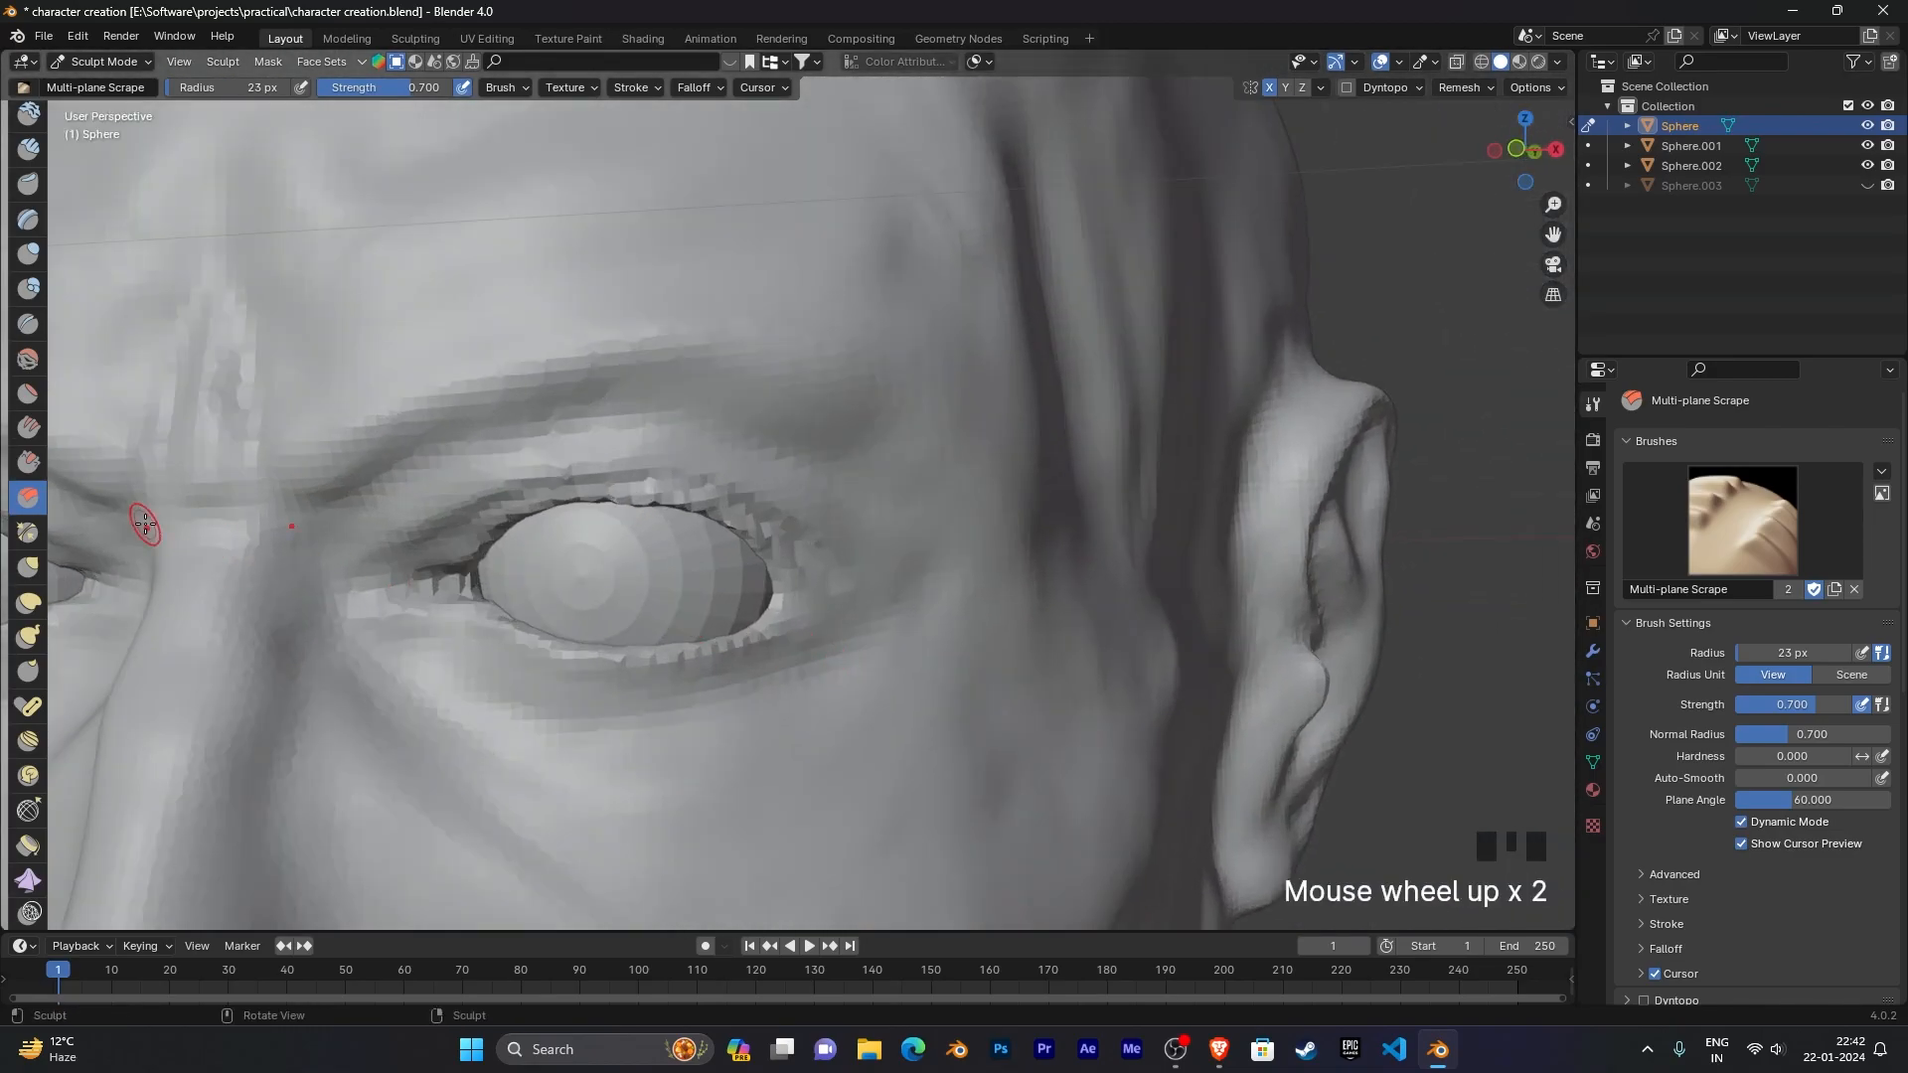
{"action": "left_click", "coordinate": [26, 575]}
{"action": "key", "text": "f"}
{"action": "left_click", "coordinate": [627, 585]}
{"action": "left_click_drag", "start_coordinate": [753, 537], "coordinate": [763, 573]}
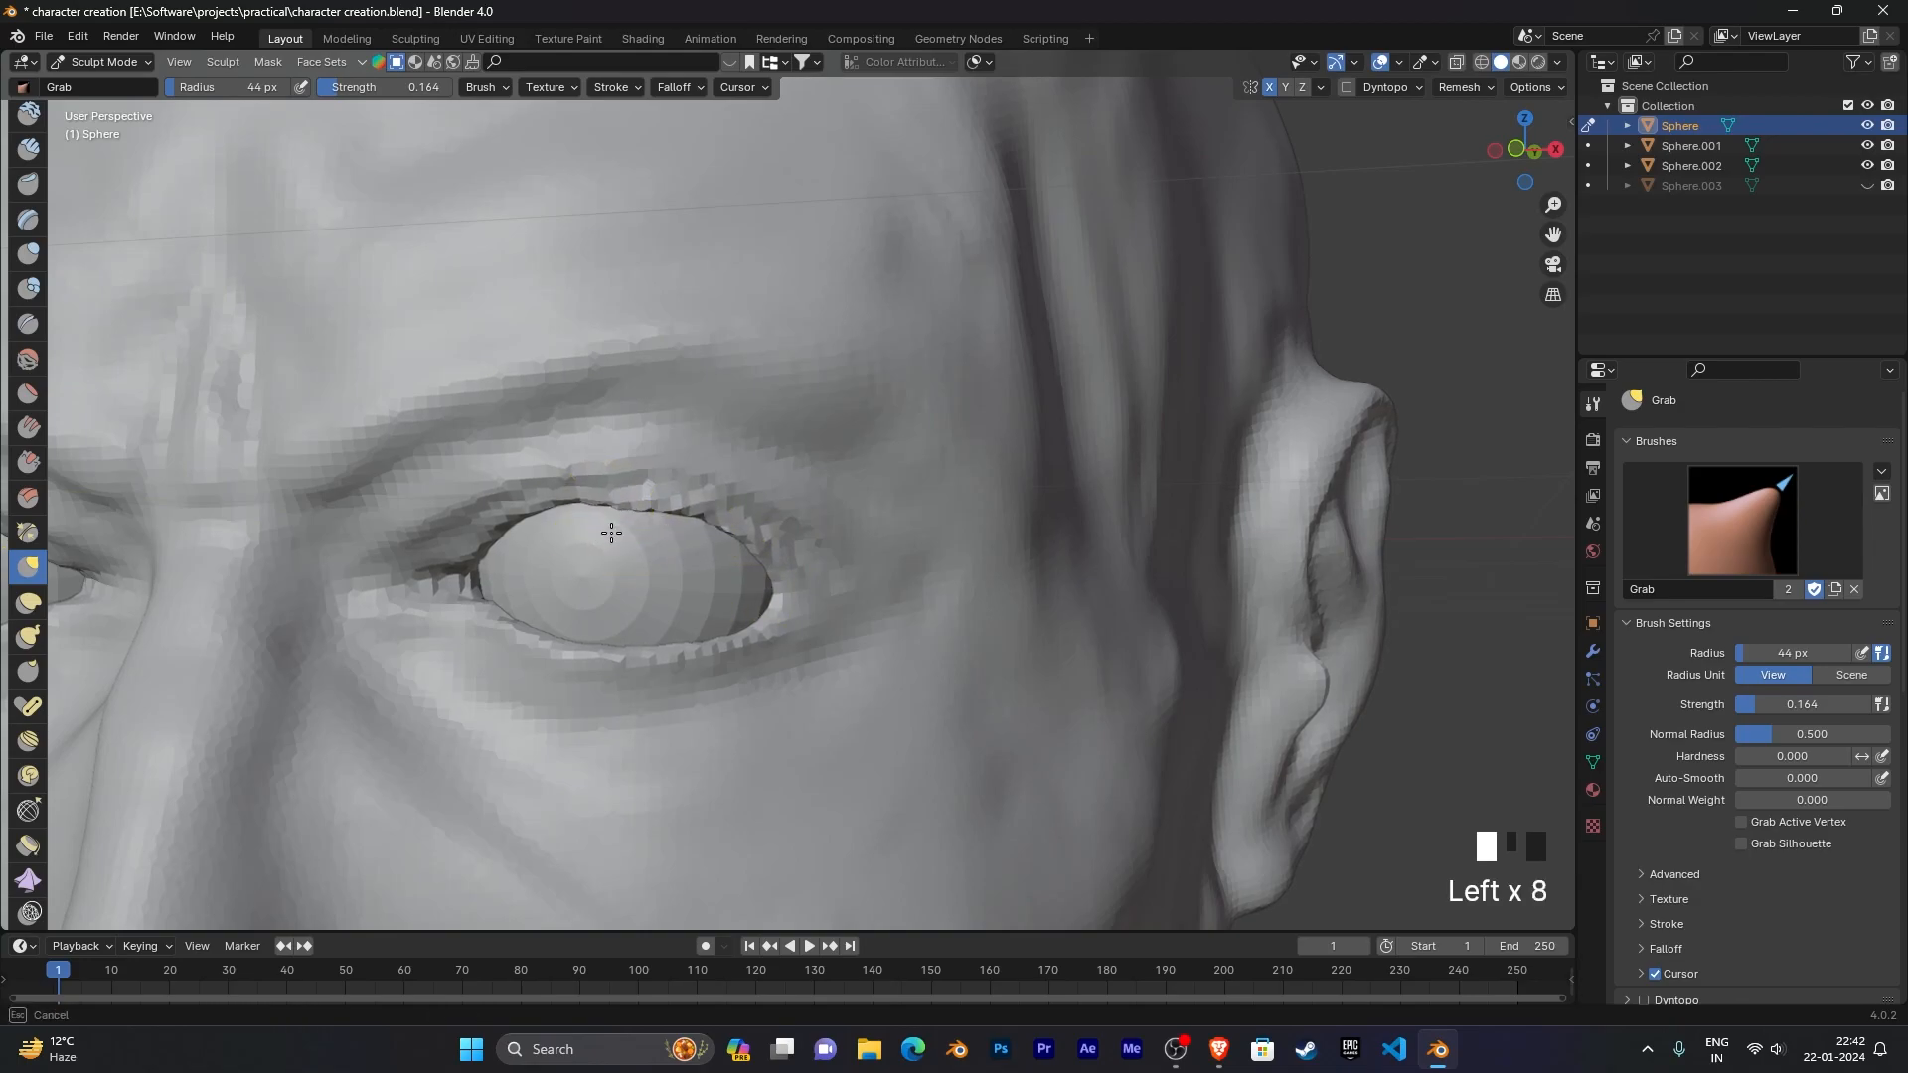
{"action": "middle_click_drag", "start_coordinate": [697, 550], "coordinate": [898, 472]}
{"action": "scroll", "coordinate": [568, 535], "scroll_direction": "up", "scroll_amount": 2}
{"action": "scroll", "coordinate": [758, 490], "scroll_direction": "up", "scroll_amount": 2}
{"action": "mouse_move", "coordinate": [758, 490]}
{"action": "middle_mouse_down", "text": "shift"}
{"action": "mouse_move", "coordinate": [1034, 510]}
{"action": "mouse_move", "coordinate": [682, 490]}
{"action": "middle_mouse_up", "text": "shift"}
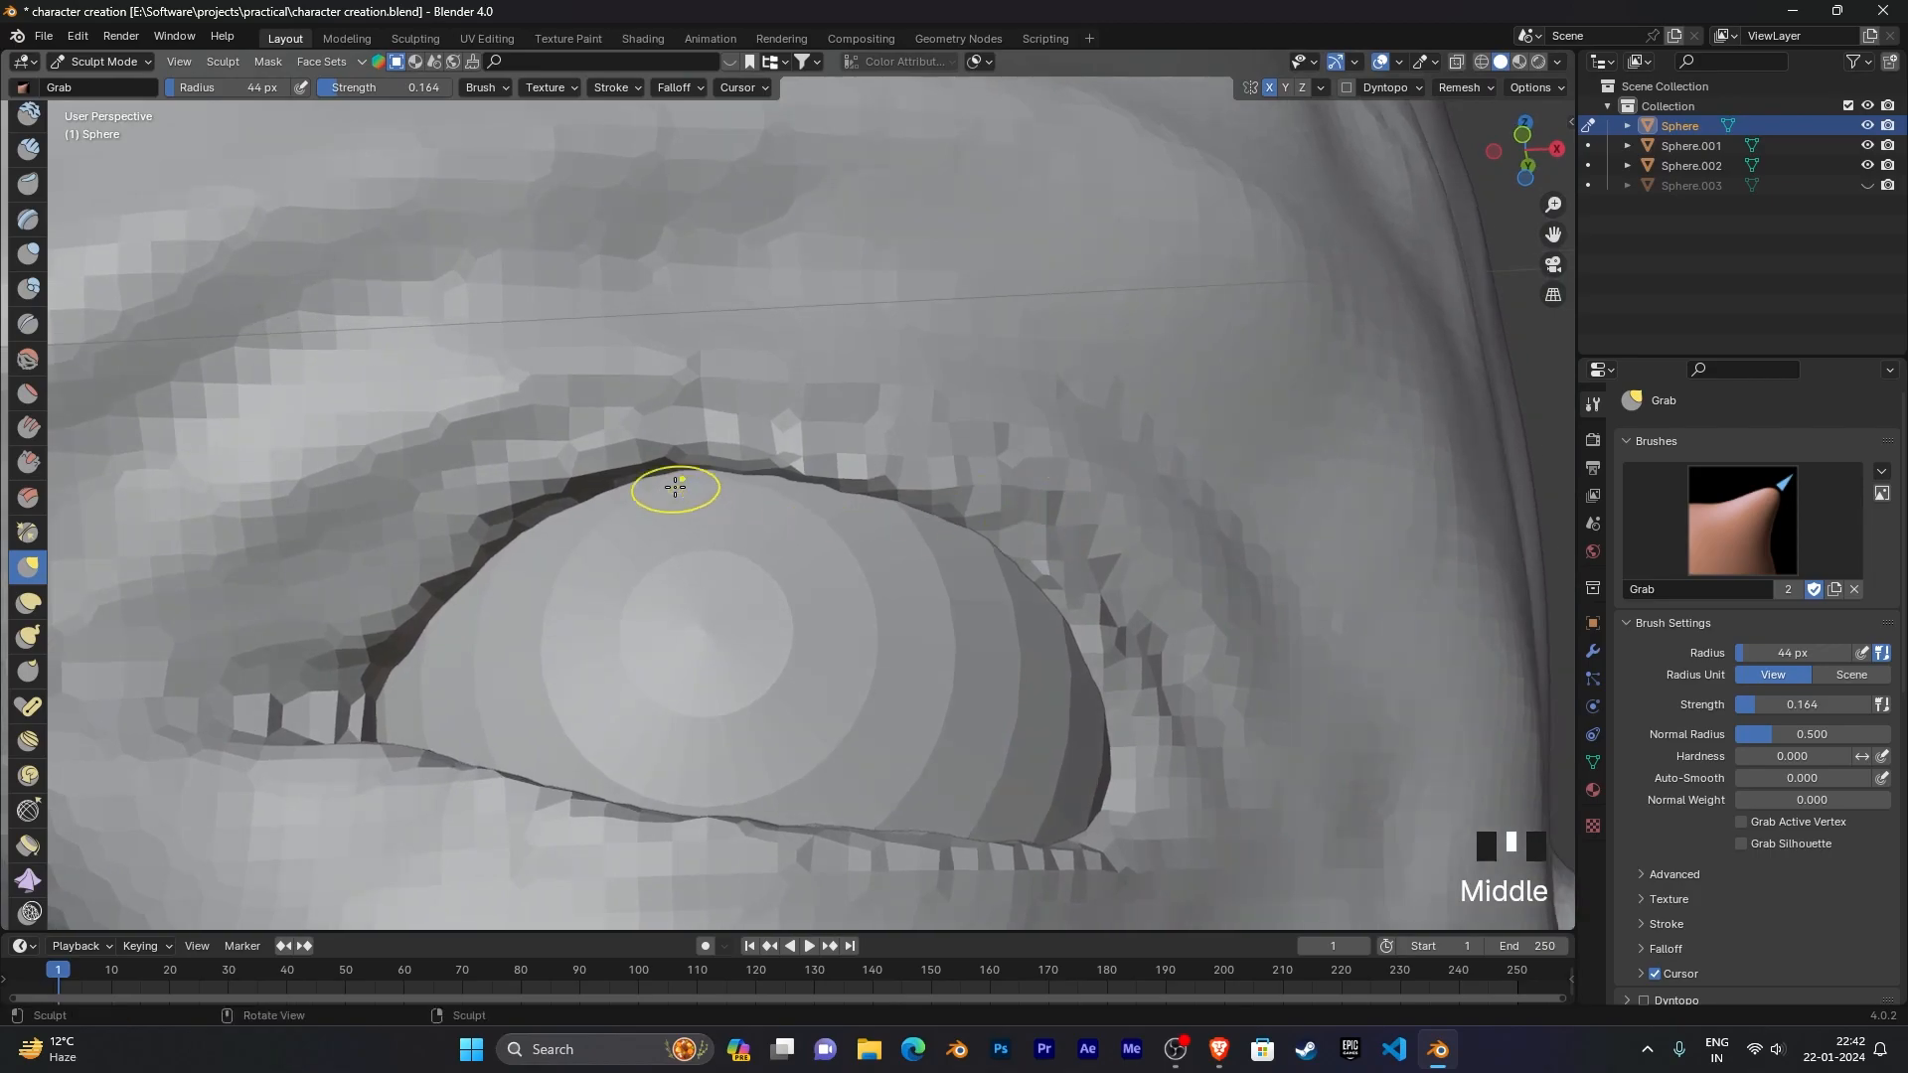
{"action": "left_click_drag", "start_coordinate": [681, 487], "coordinate": [678, 464]}
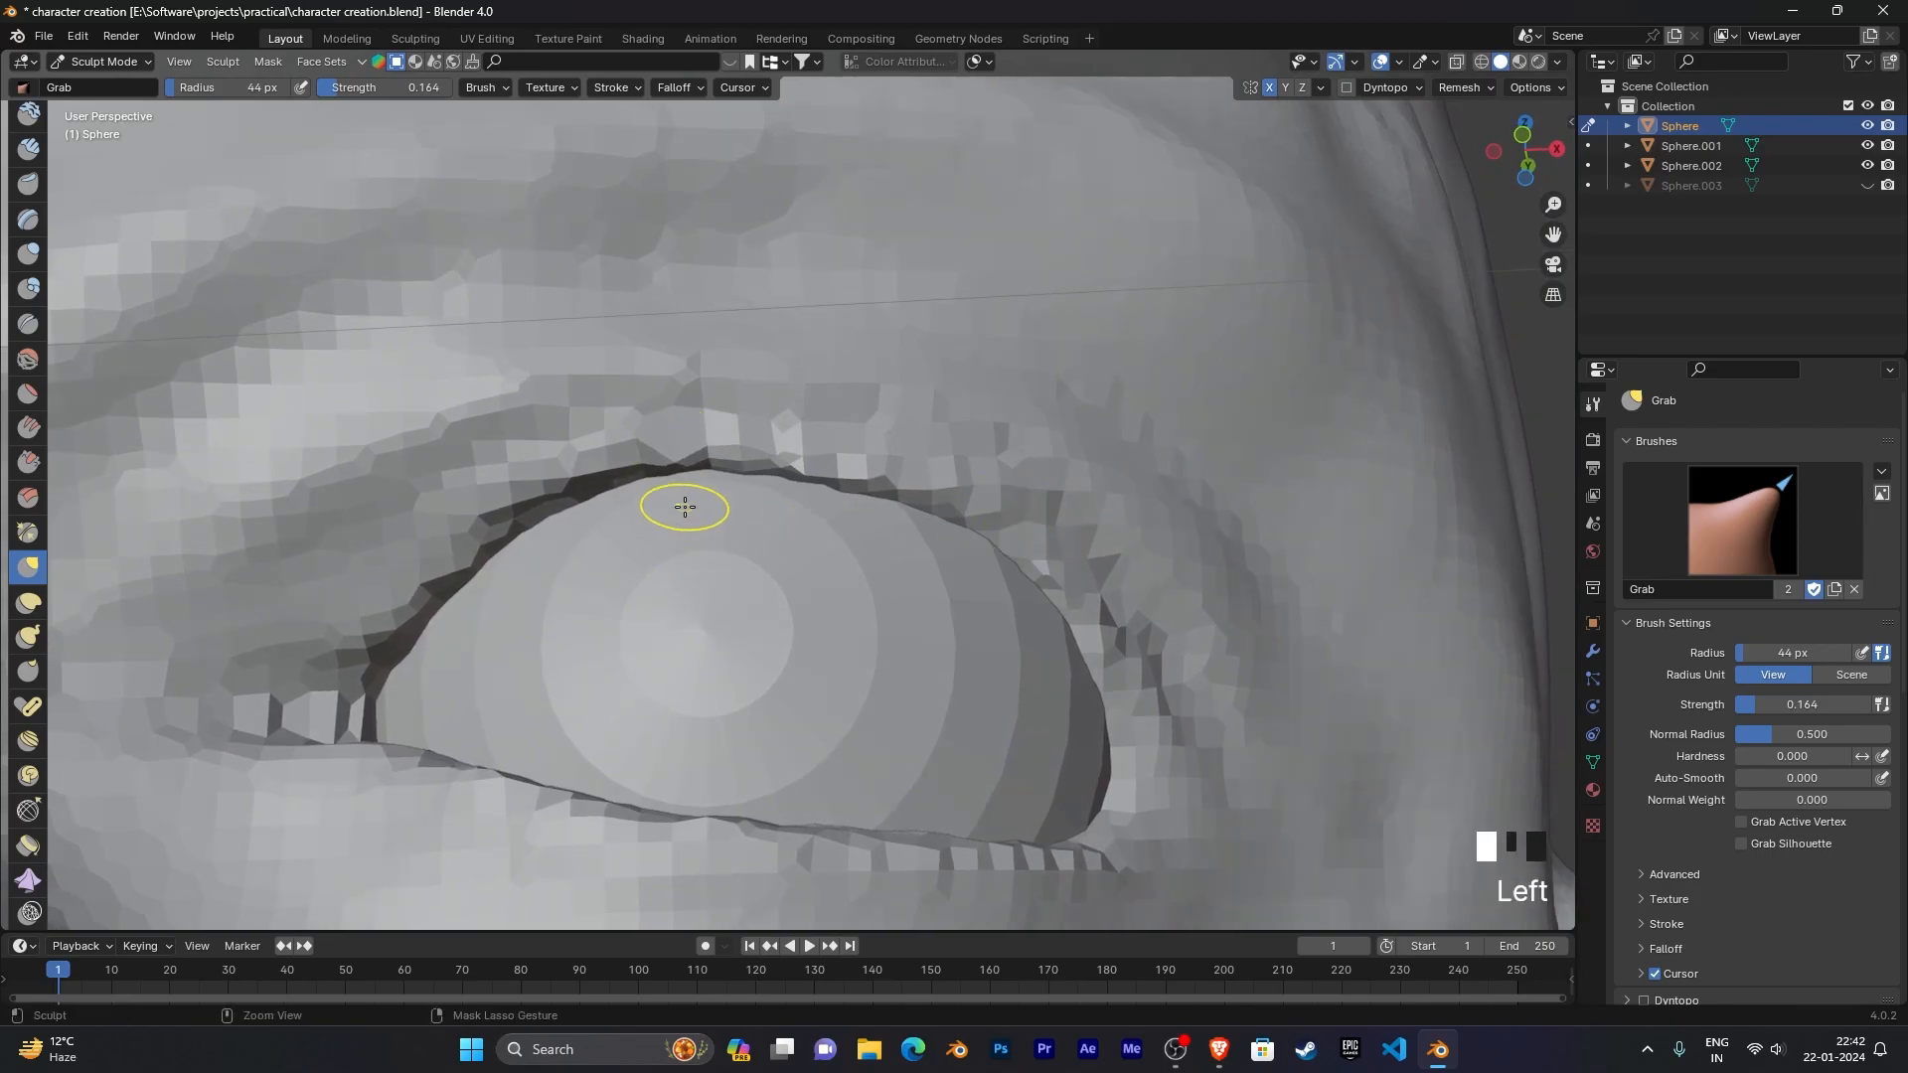
{"action": "key", "text": "ctrl+z"}
{"action": "key", "text": "ctrl+z"}
{"action": "key", "text": "ctrl+z"}
{"action": "key", "text": "ctrl+z"}
Step: Set the Grab brush radius to 84 px and reshape the outer part of the upper eyelid's edge
{"action": "mouse_move", "coordinate": [684, 508]}
{"action": "middle_mouse_down"}
{"action": "mouse_move", "coordinate": [821, 570]}
{"action": "mouse_move", "coordinate": [821, 643]}
{"action": "mouse_move", "coordinate": [653, 549]}
{"action": "mouse_move", "coordinate": [650, 501]}
{"action": "middle_mouse_up"}
{"action": "scroll", "coordinate": [653, 550], "scroll_direction": "down", "scroll_amount": 3}
{"action": "middle_click_drag", "start_coordinate": [763, 593], "coordinate": [804, 617]}
{"action": "left_click_drag", "start_coordinate": [805, 617], "coordinate": [825, 536]}
{"action": "middle_click_drag", "start_coordinate": [824, 536], "coordinate": [789, 494]}
{"action": "key", "text": "f"}
{"action": "left_click", "coordinate": [805, 537]}
{"action": "left_click_drag", "start_coordinate": [795, 532], "coordinate": [791, 538]}
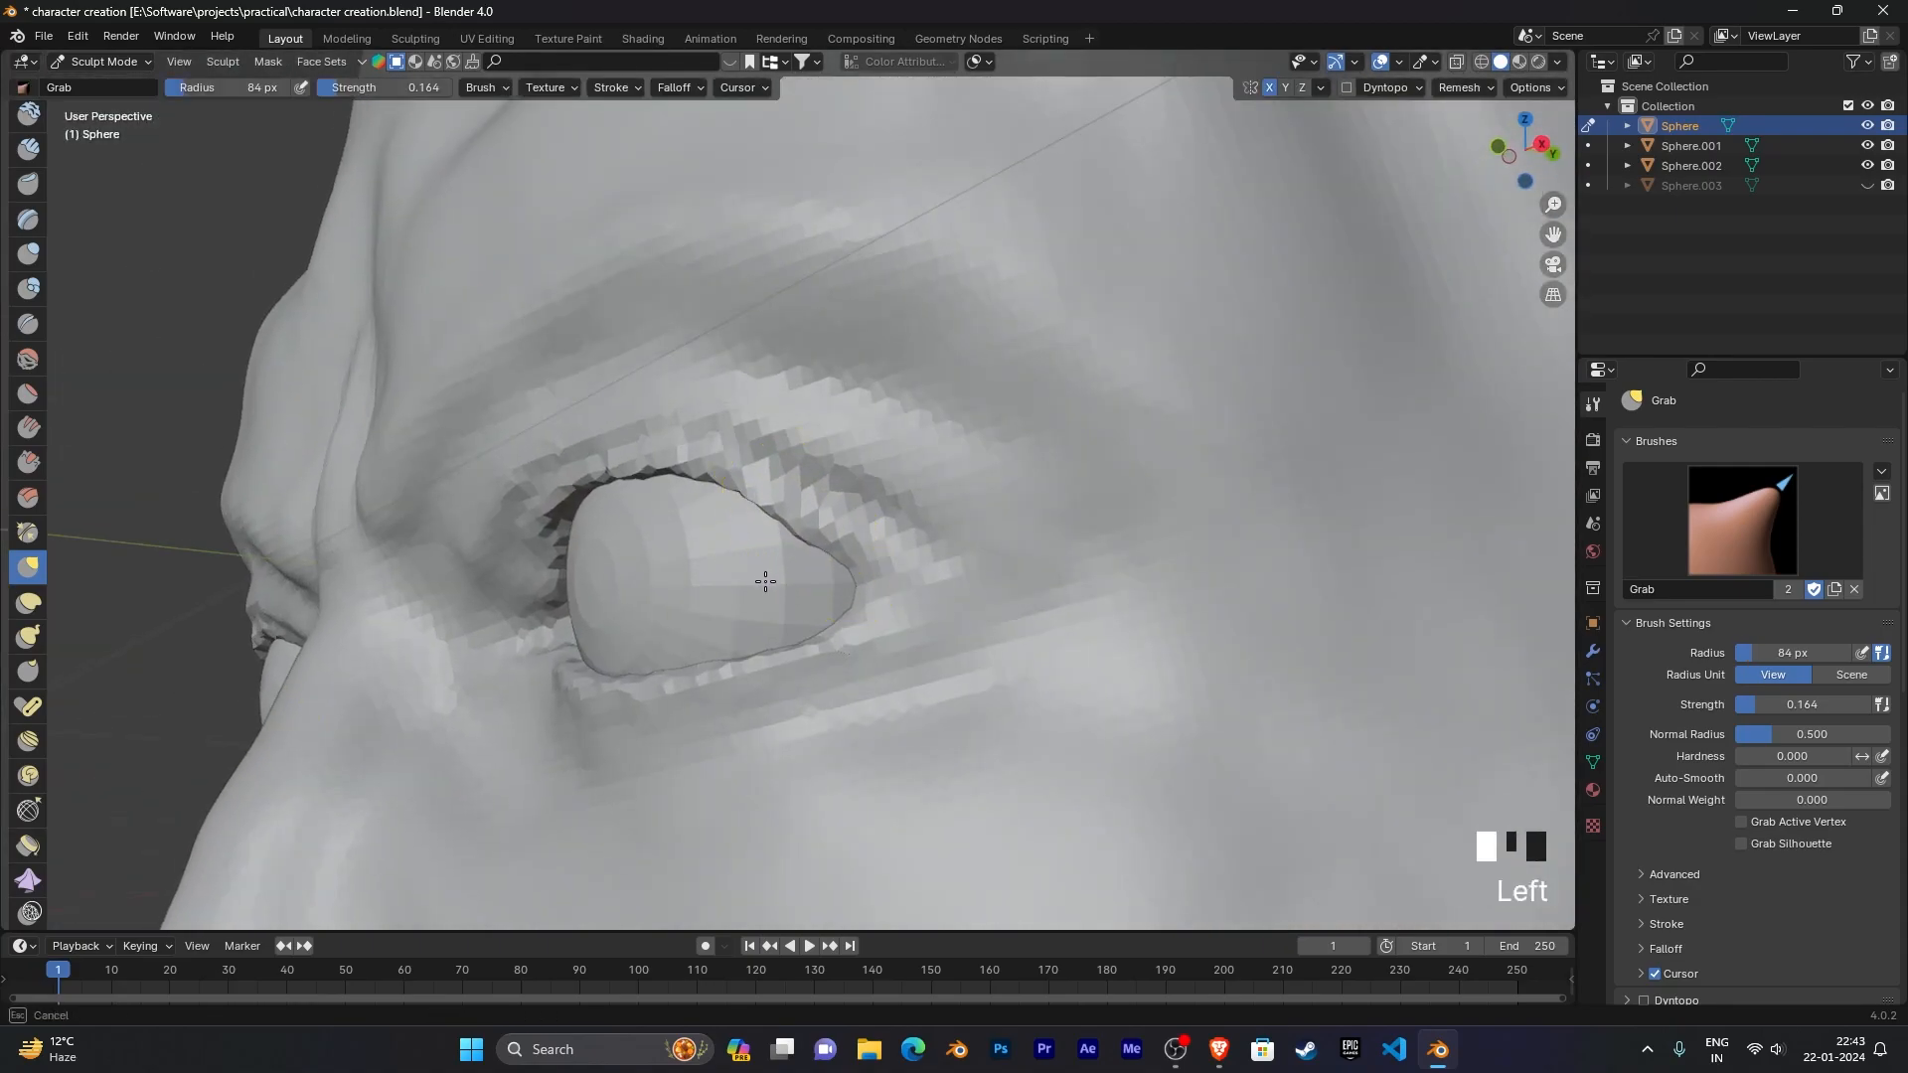
Step: Pull the upper eyelid's edge closer over the eyeball along its inner, middle and outer parts with Grab
{"action": "middle_click_drag", "start_coordinate": [794, 537], "coordinate": [730, 467]}
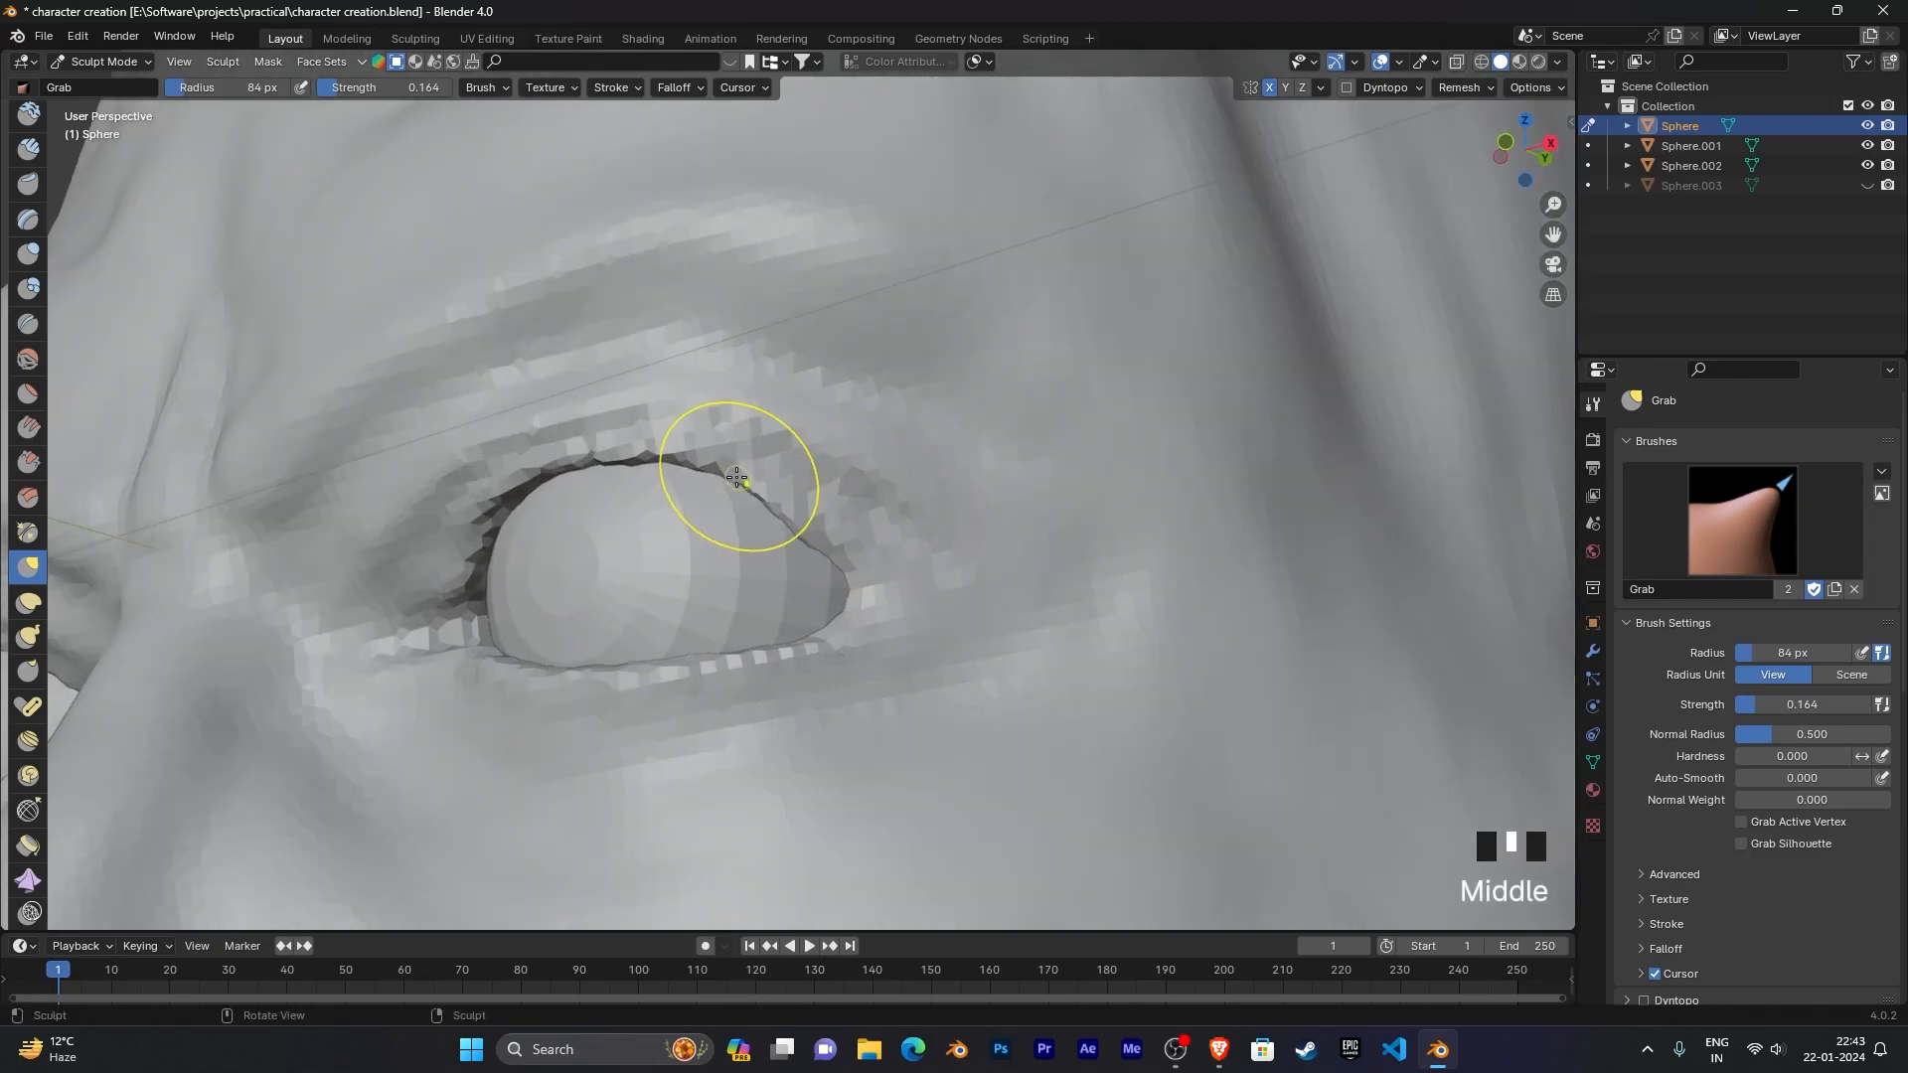
{"action": "left_click_drag", "start_coordinate": [725, 465], "coordinate": [702, 495]}
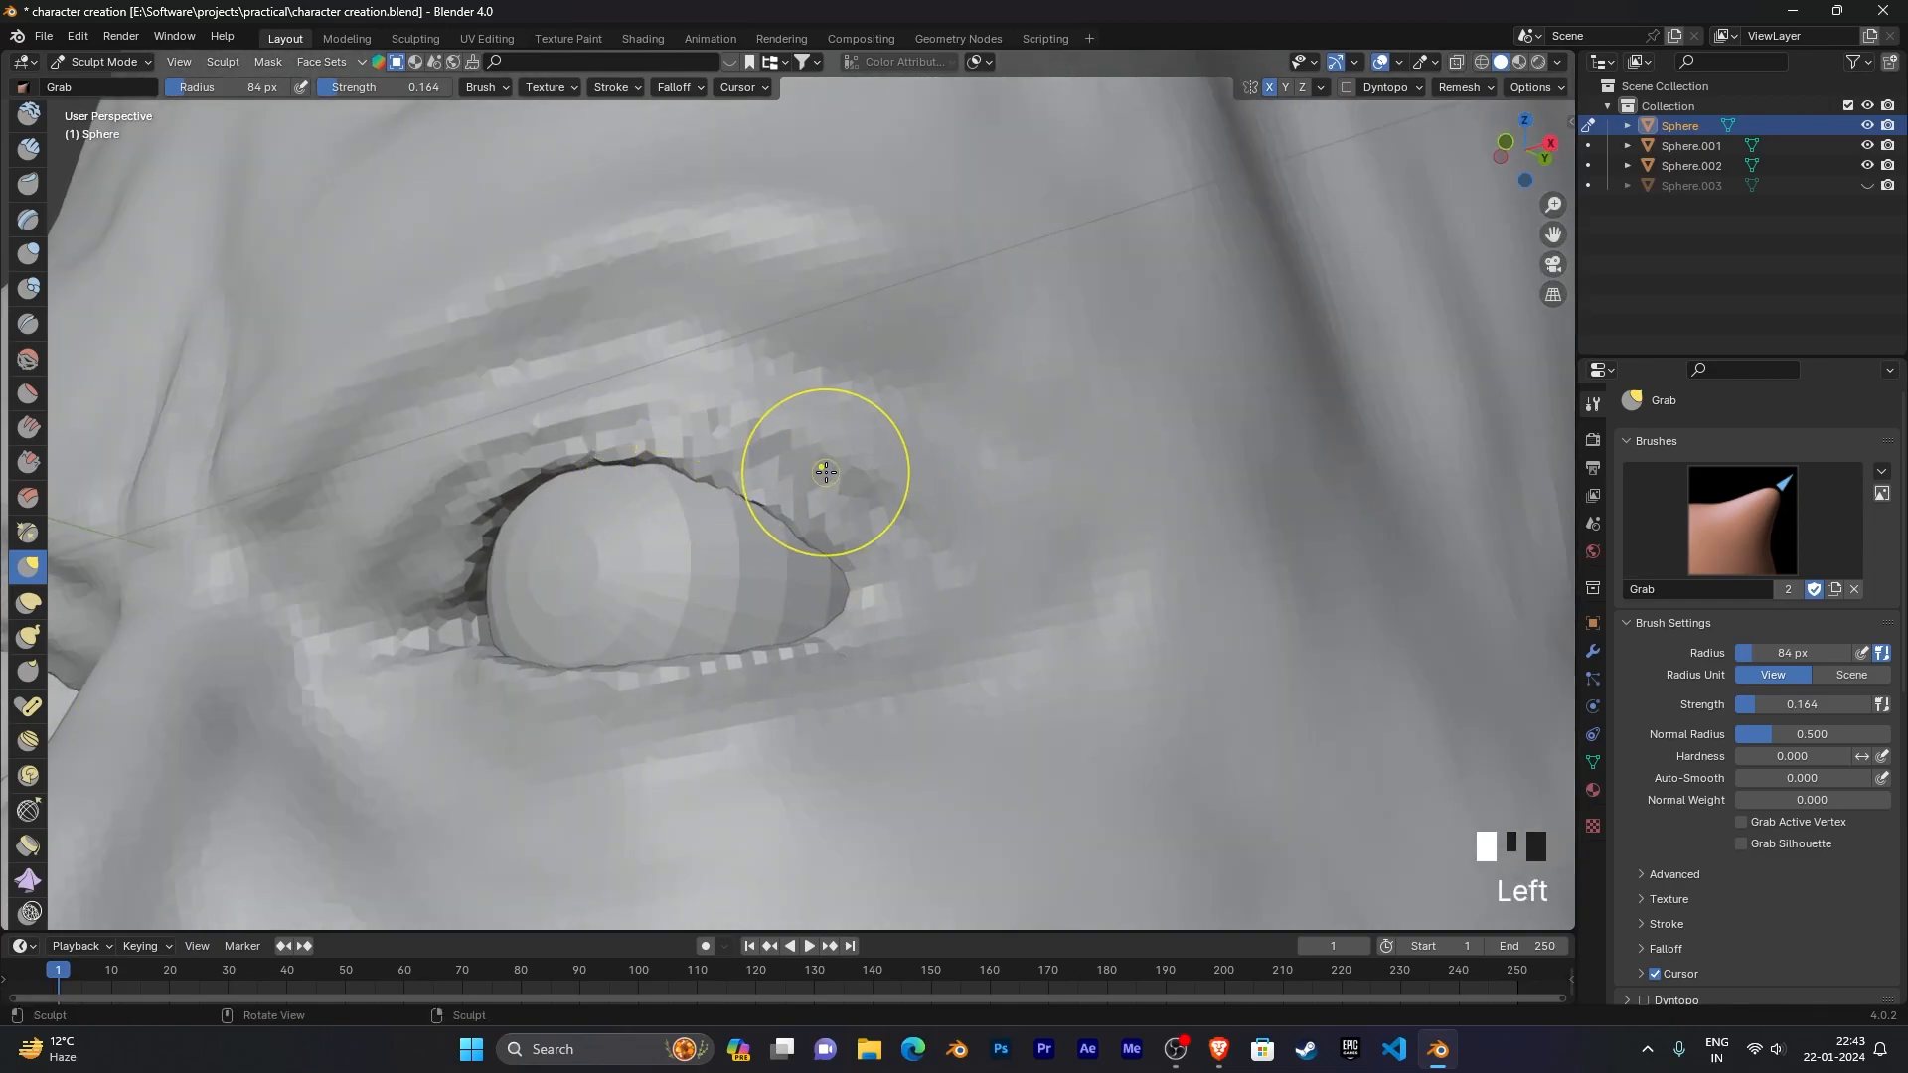
{"action": "middle_click_drag", "start_coordinate": [826, 471], "coordinate": [809, 468]}
{"action": "left_click_drag", "start_coordinate": [659, 427], "coordinate": [673, 495]}
{"action": "left_click_drag", "start_coordinate": [576, 424], "coordinate": [586, 497]}
{"action": "mouse_move", "coordinate": [511, 446]}
{"action": "left_mouse_down"}
{"action": "mouse_move", "coordinate": [487, 506]}
{"action": "mouse_move", "coordinate": [428, 515]}
{"action": "left_mouse_up"}
{"action": "mouse_move", "coordinate": [574, 430]}
{"action": "left_mouse_down"}
{"action": "mouse_move", "coordinate": [587, 486]}
{"action": "mouse_move", "coordinate": [664, 465]}
{"action": "left_mouse_up"}
{"action": "left_click_drag", "start_coordinate": [737, 457], "coordinate": [718, 464]}
{"action": "left_click_drag", "start_coordinate": [765, 496], "coordinate": [775, 489]}
Step: Reshape the outer eye corner and the skin beside it with Grab strokes
{"action": "mouse_move", "coordinate": [834, 562]}
{"action": "middle_mouse_down"}
{"action": "mouse_move", "coordinate": [895, 611]}
{"action": "mouse_move", "coordinate": [844, 596]}
{"action": "mouse_move", "coordinate": [824, 551]}
{"action": "middle_mouse_up"}
{"action": "scroll", "coordinate": [809, 553], "scroll_direction": "down", "scroll_amount": 7}
{"action": "scroll", "coordinate": [830, 596], "scroll_direction": "up", "scroll_amount": 5}
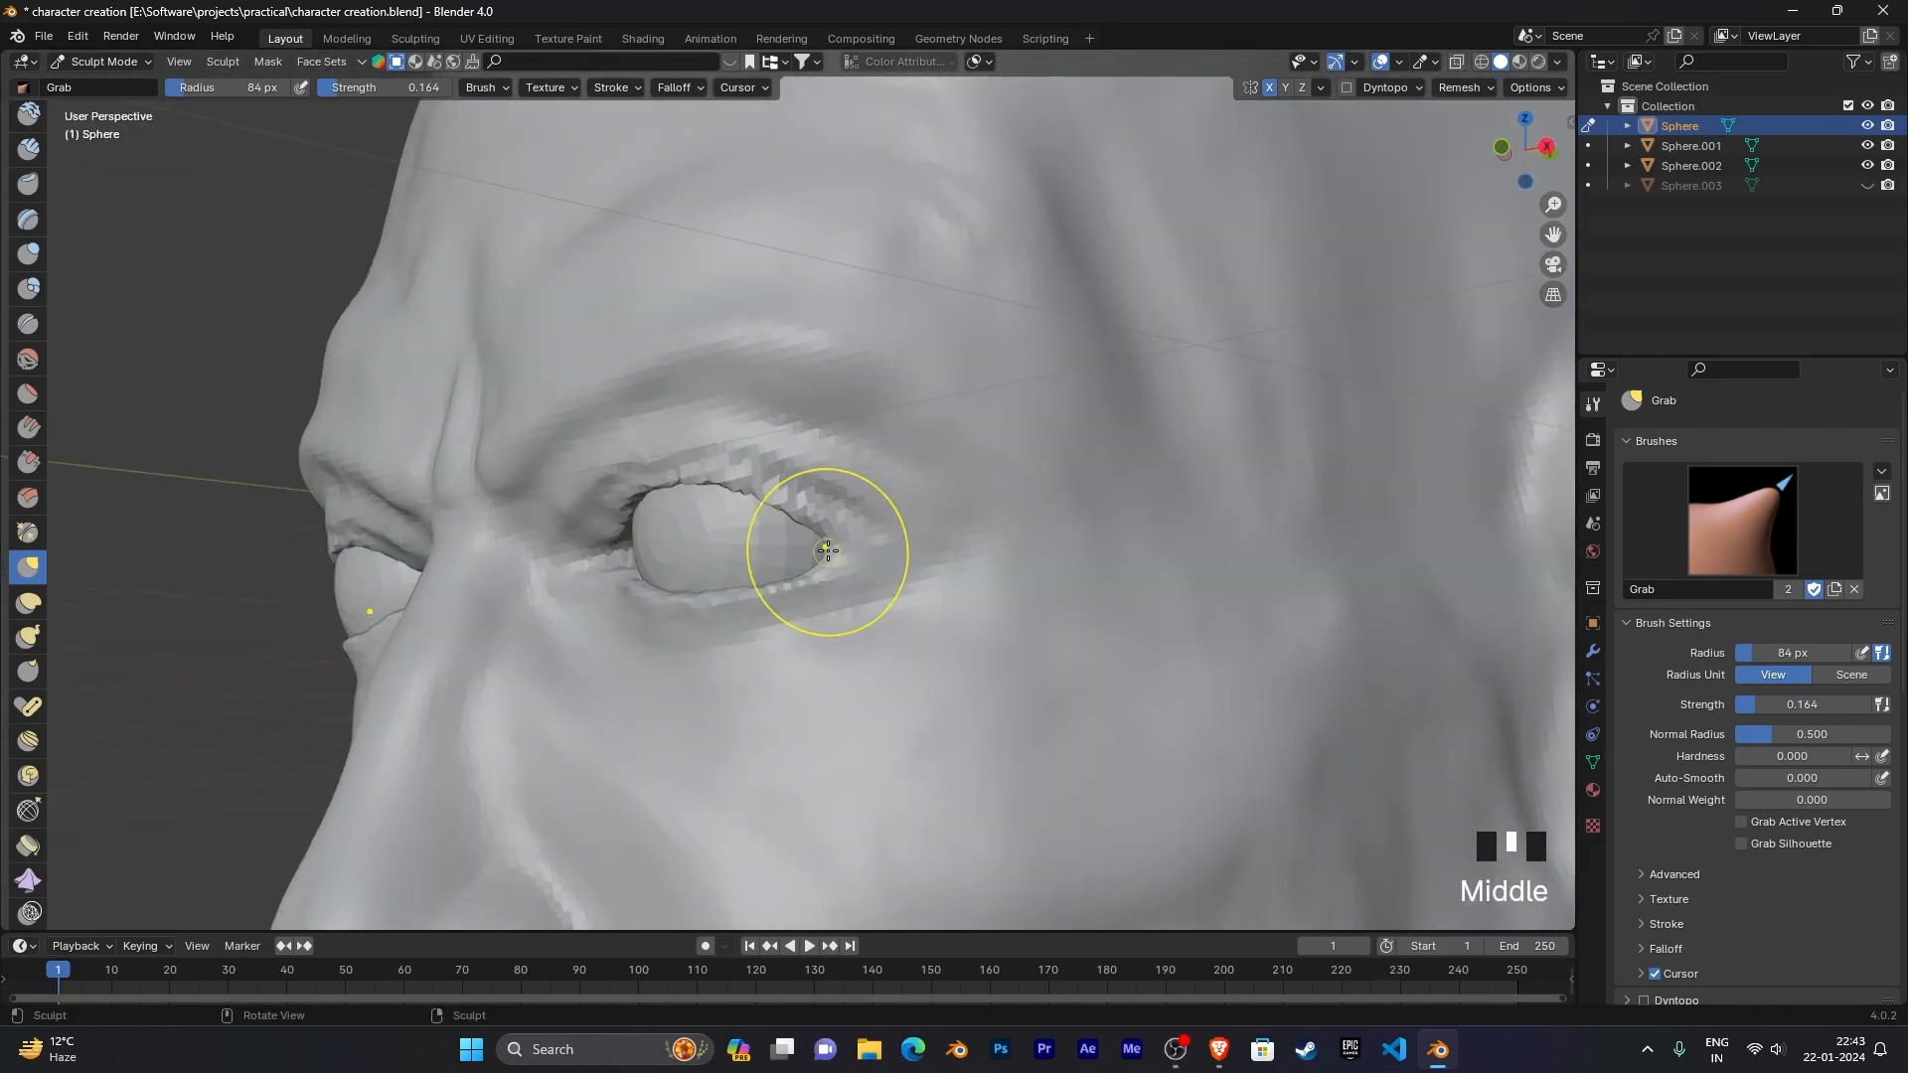
{"action": "left_click_drag", "start_coordinate": [825, 552], "coordinate": [828, 549]}
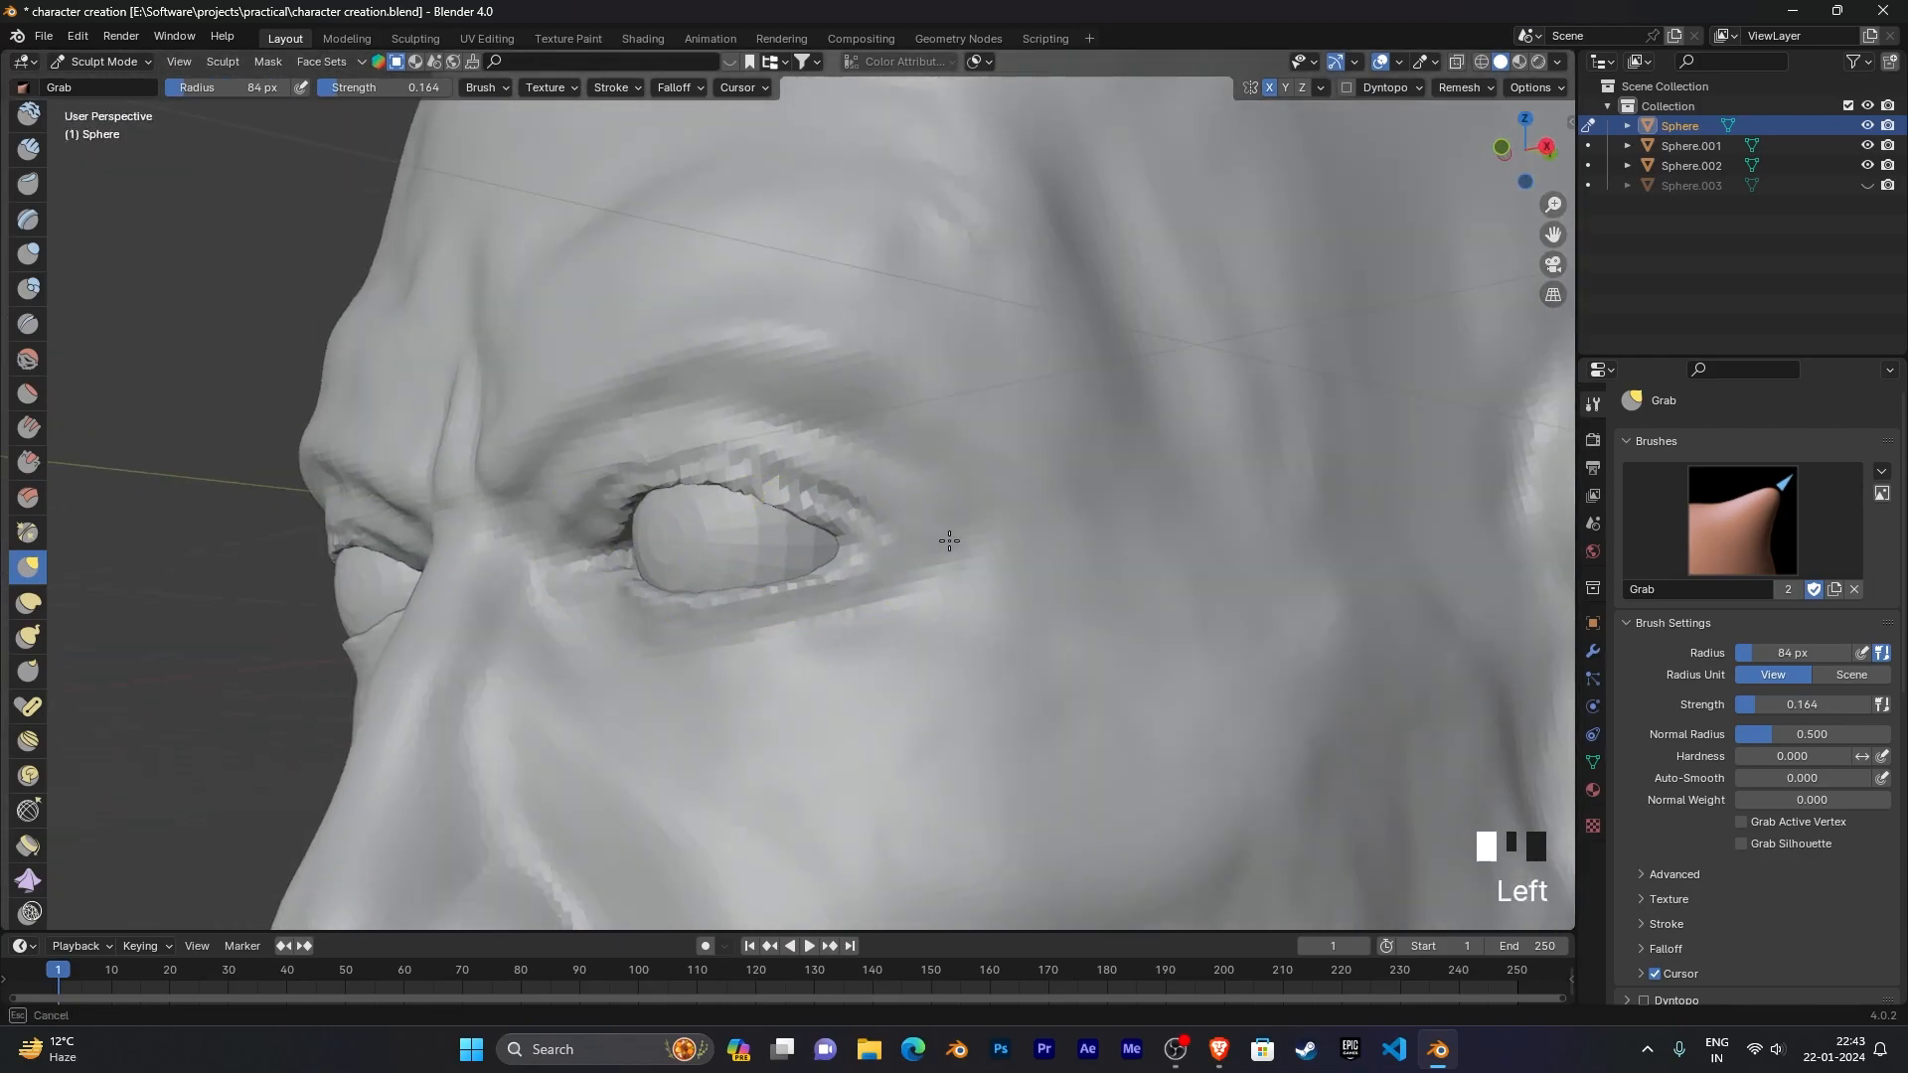
{"action": "left_click_drag", "start_coordinate": [947, 534], "coordinate": [894, 511]}
Step: Pull the outer part of the lower eyelid up against the eyeball with the Grab brush
{"action": "mouse_move", "coordinate": [894, 511]}
{"action": "middle_mouse_down"}
{"action": "mouse_move", "coordinate": [994, 527]}
{"action": "mouse_move", "coordinate": [811, 565]}
{"action": "mouse_move", "coordinate": [888, 582]}
{"action": "middle_mouse_up"}
{"action": "scroll", "coordinate": [971, 532], "scroll_direction": "down", "scroll_amount": 5}
{"action": "scroll", "coordinate": [924, 553], "scroll_direction": "up", "scroll_amount": 5}
{"action": "scroll", "coordinate": [835, 544], "scroll_direction": "up", "scroll_amount": 5}
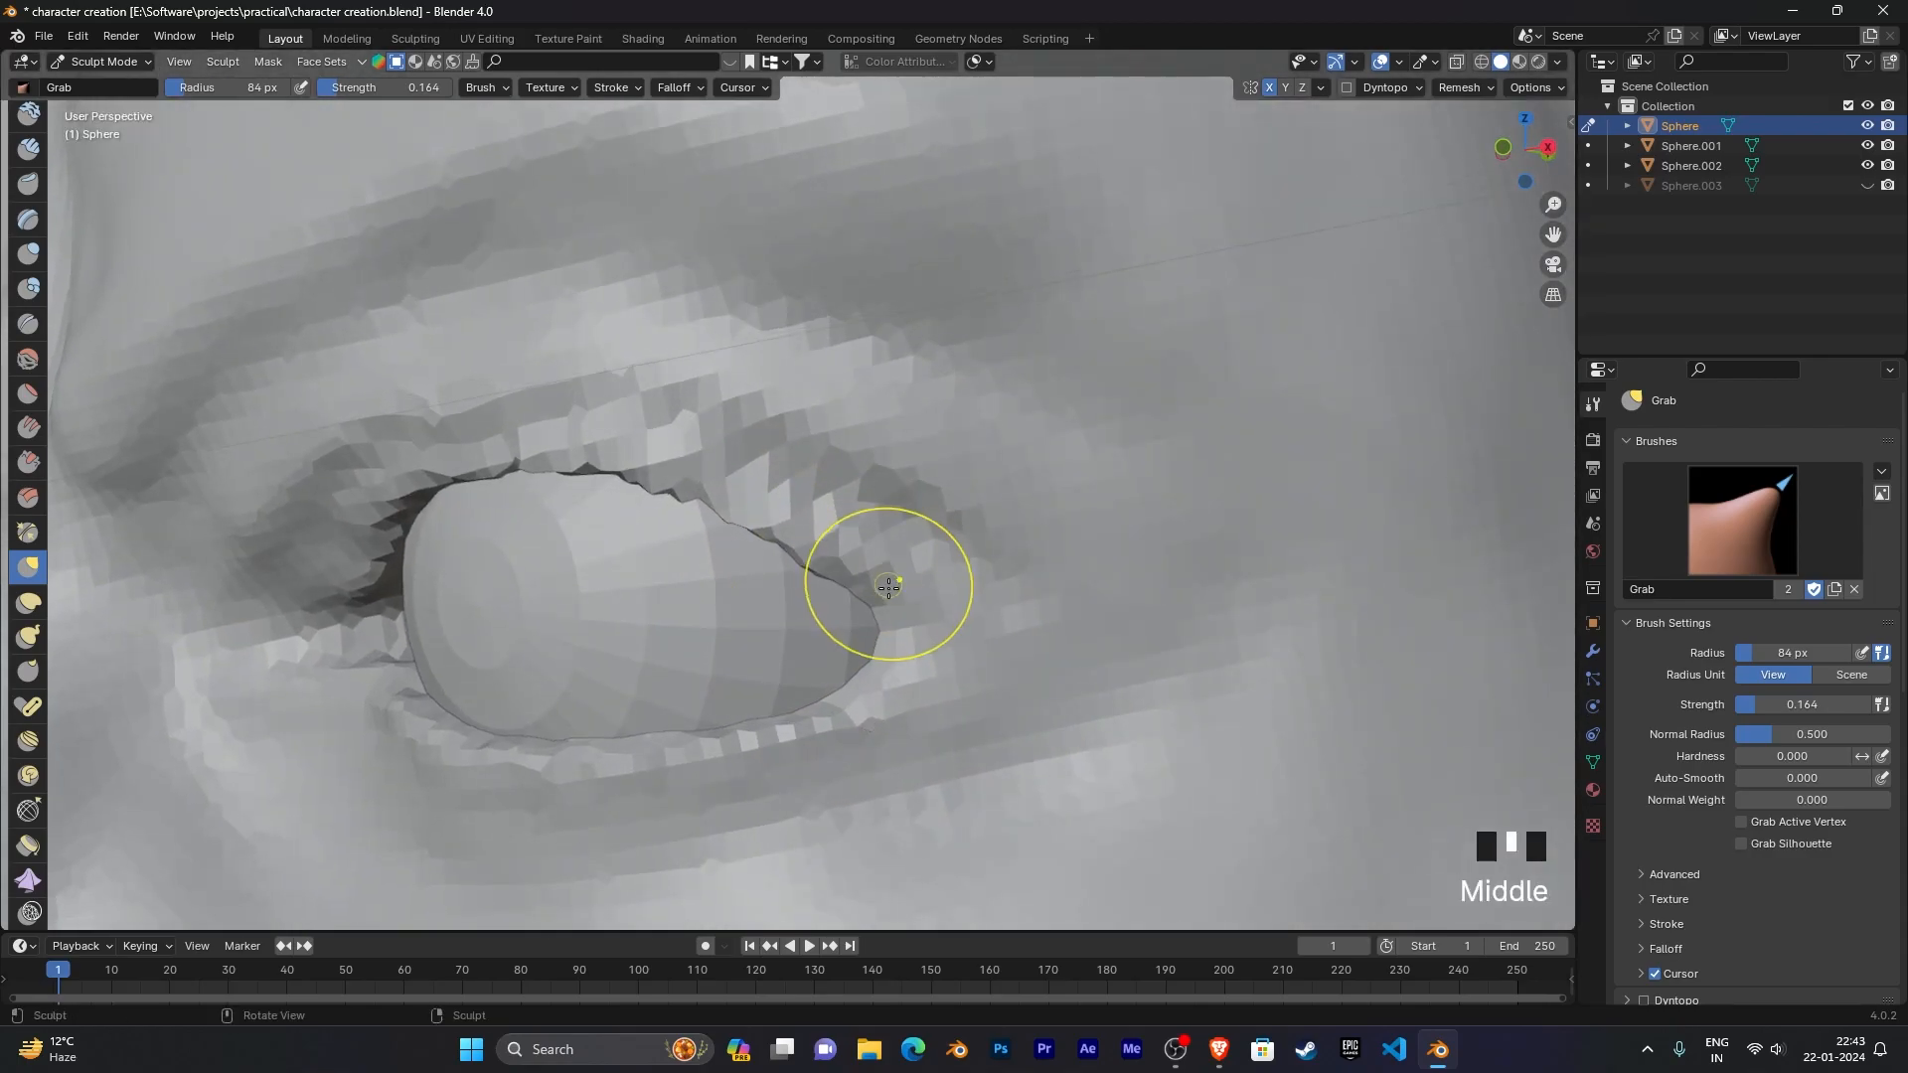
{"action": "left_click_drag", "start_coordinate": [854, 696], "coordinate": [846, 636]}
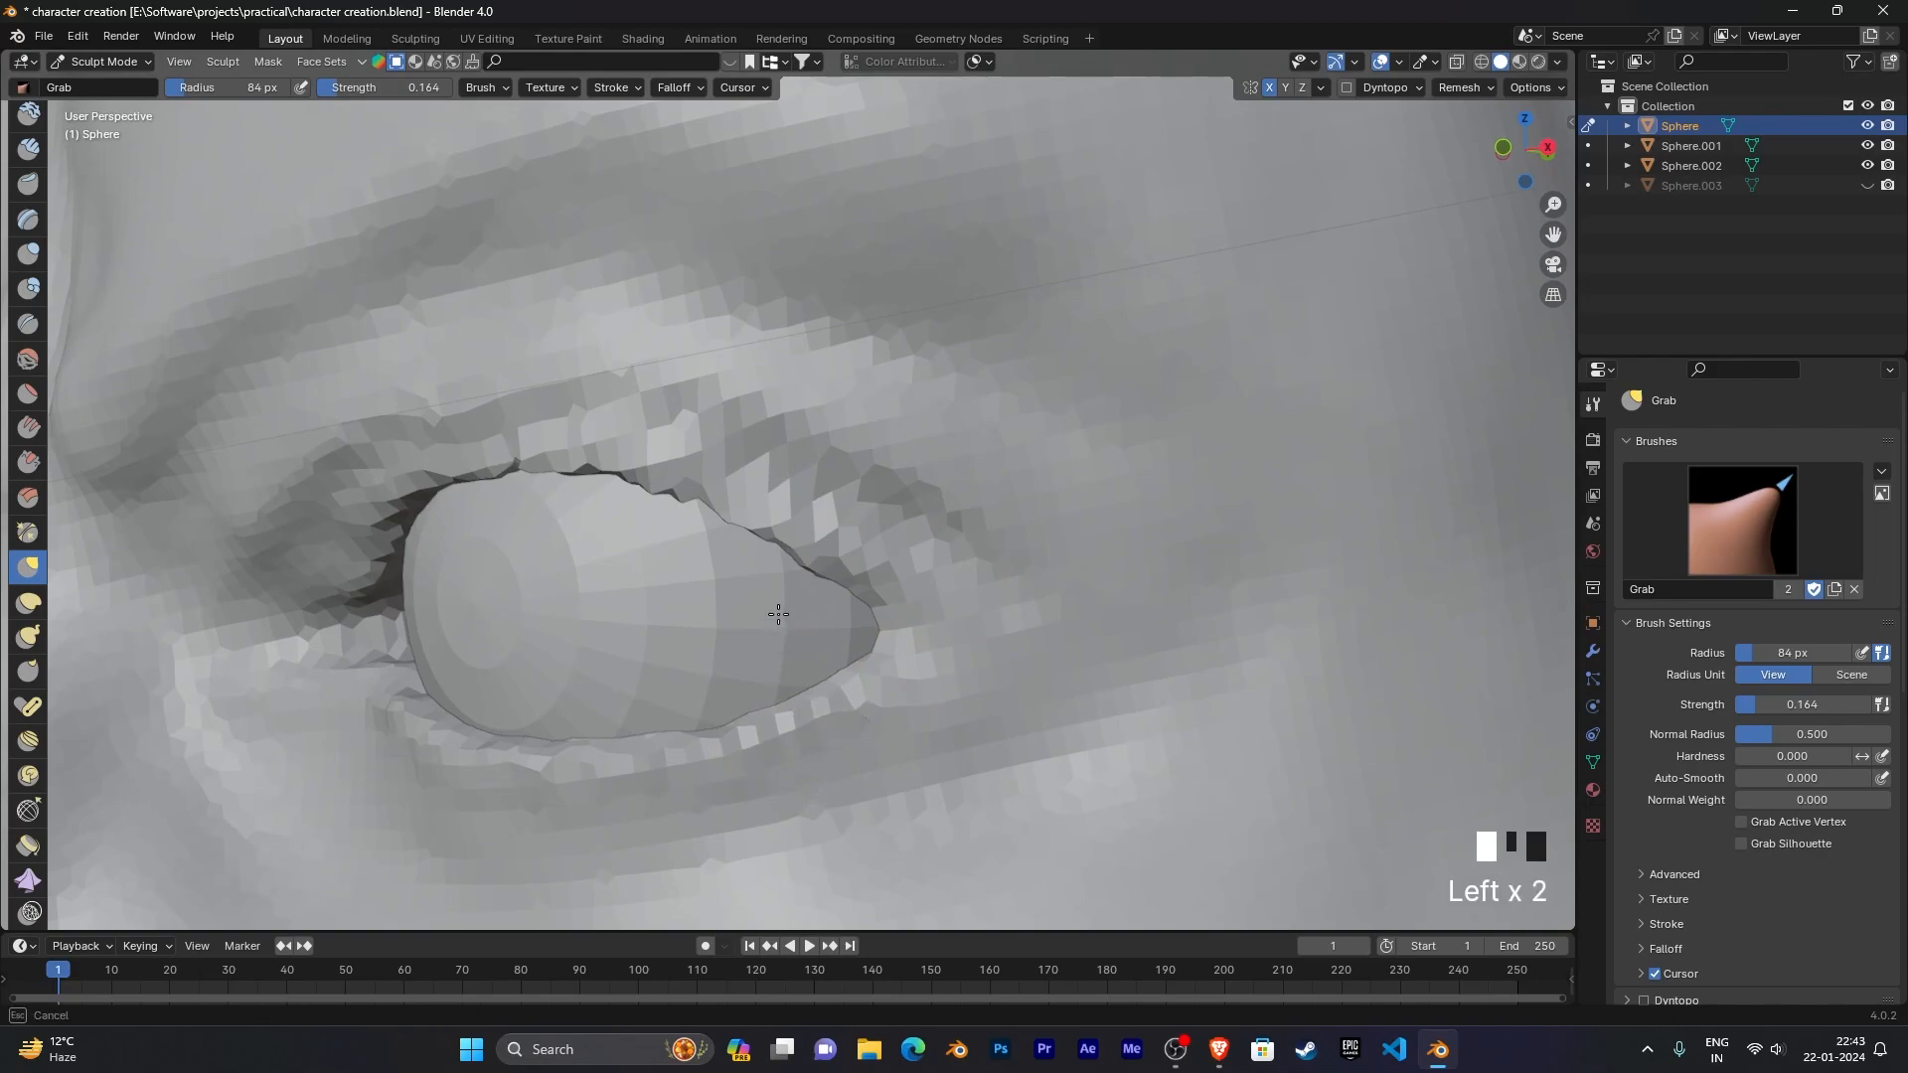
{"action": "scroll", "coordinate": [778, 614], "scroll_direction": "down", "scroll_amount": 5}
{"action": "mouse_move", "coordinate": [808, 630]}
{"action": "middle_mouse_down"}
{"action": "mouse_move", "coordinate": [873, 622]}
{"action": "mouse_move", "coordinate": [873, 639]}
{"action": "mouse_move", "coordinate": [771, 630]}
{"action": "middle_mouse_up"}
{"action": "left_click_drag", "start_coordinate": [771, 630], "coordinate": [775, 619]}
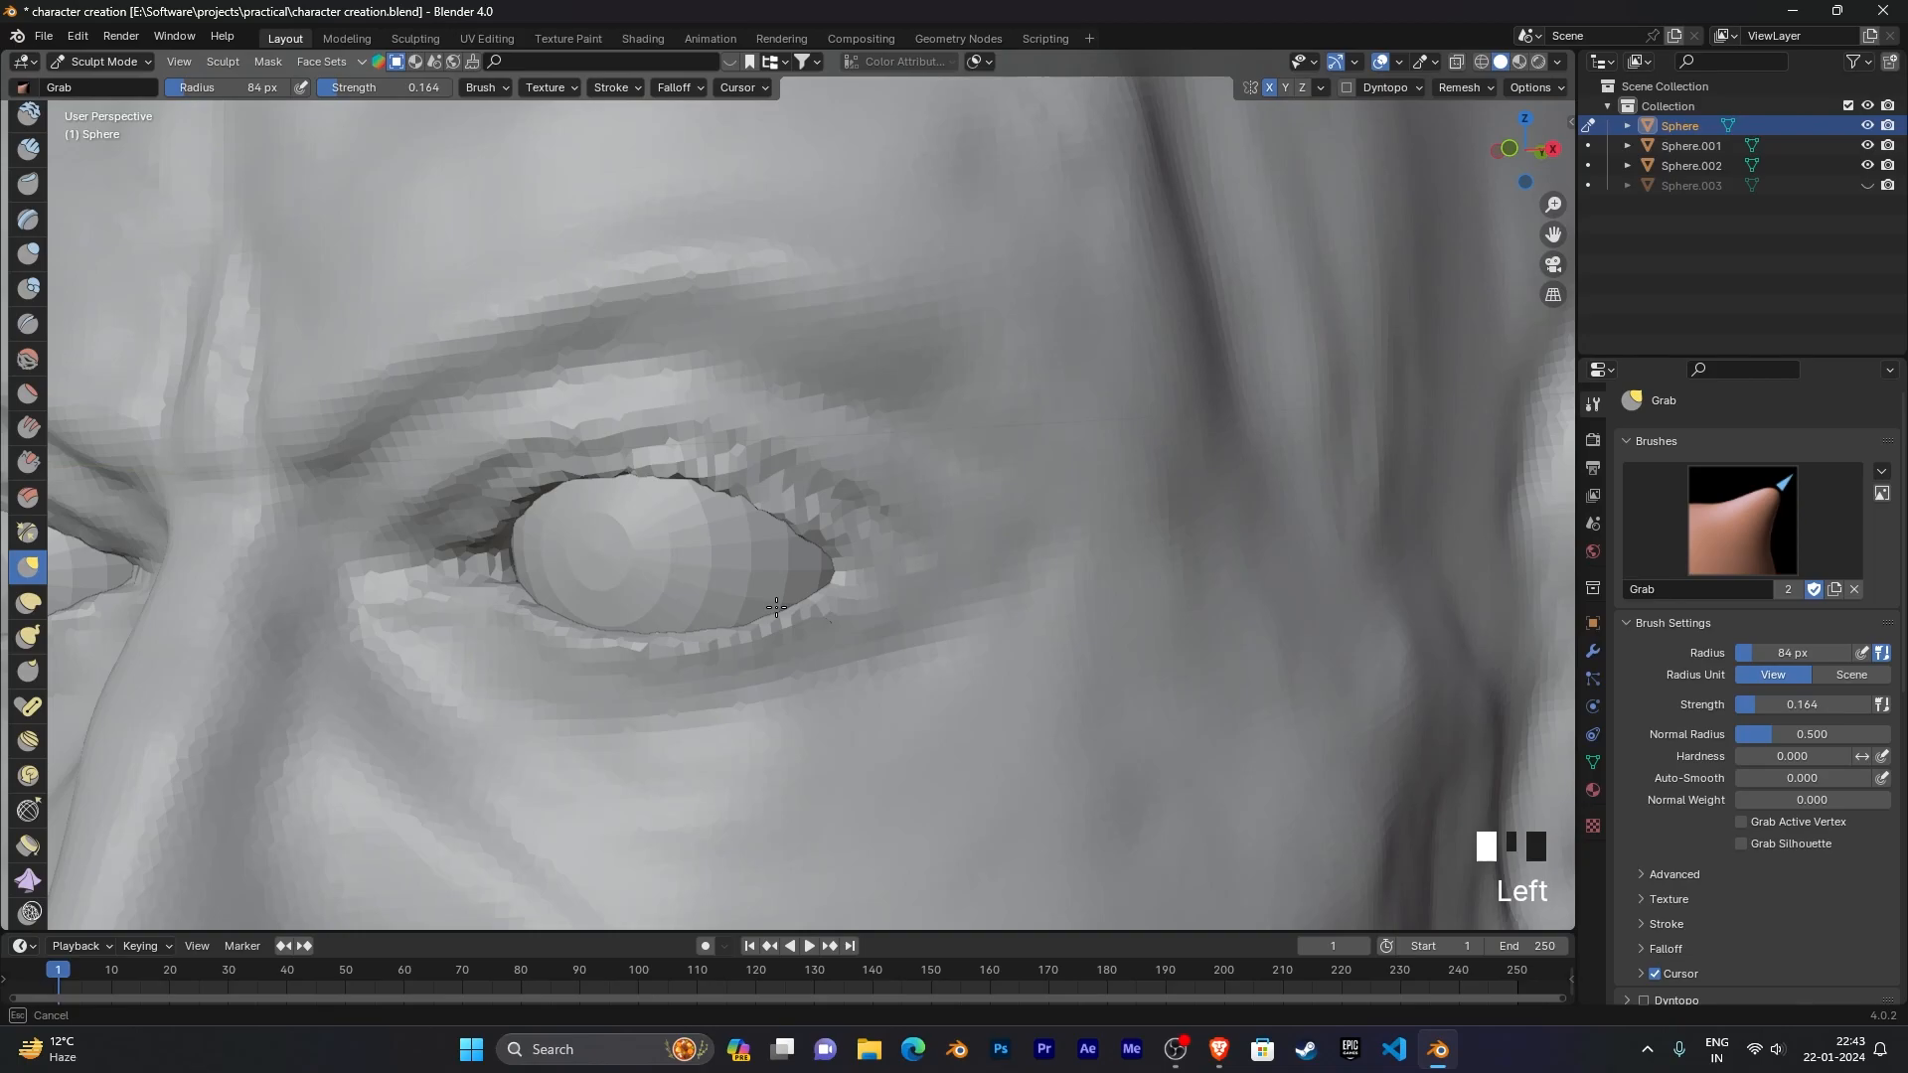
Step: Adjust the inner side of the eyelid beside the eyeball with Grab, working from inside the head
{"action": "scroll", "coordinate": [778, 596], "scroll_direction": "down", "scroll_amount": 5}
{"action": "mouse_move", "coordinate": [779, 597]}
{"action": "middle_mouse_down"}
{"action": "mouse_move", "coordinate": [856, 590]}
{"action": "mouse_move", "coordinate": [788, 576]}
{"action": "mouse_move", "coordinate": [851, 631]}
{"action": "mouse_move", "coordinate": [894, 521]}
{"action": "mouse_move", "coordinate": [924, 617]}
{"action": "mouse_move", "coordinate": [1076, 634]}
{"action": "middle_mouse_up"}
{"action": "scroll", "coordinate": [856, 590], "scroll_direction": "down", "scroll_amount": 4}
{"action": "scroll", "coordinate": [856, 606], "scroll_direction": "up", "scroll_amount": 5}
{"action": "scroll", "coordinate": [787, 576], "scroll_direction": "up", "scroll_amount": 4}
{"action": "scroll", "coordinate": [924, 617], "scroll_direction": "up", "scroll_amount": 5}
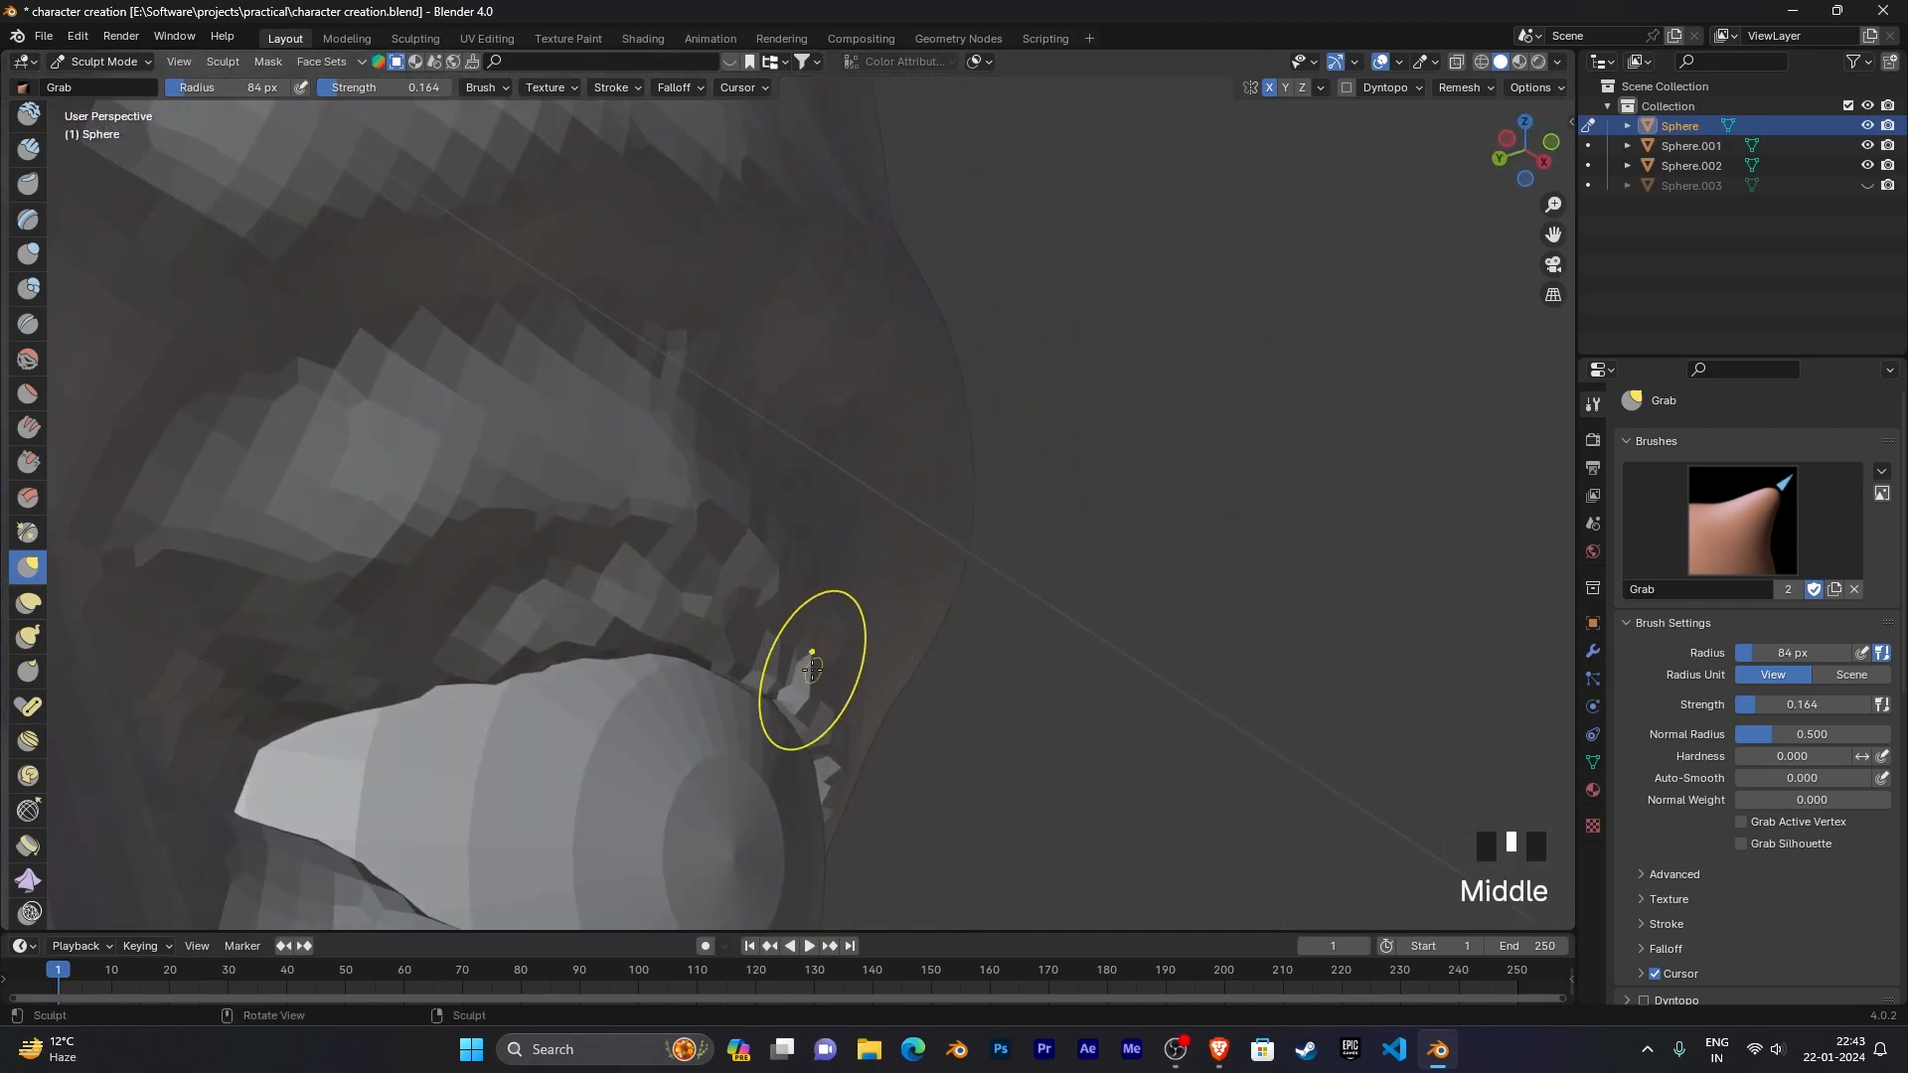
{"action": "left_click_drag", "start_coordinate": [799, 675], "coordinate": [812, 673]}
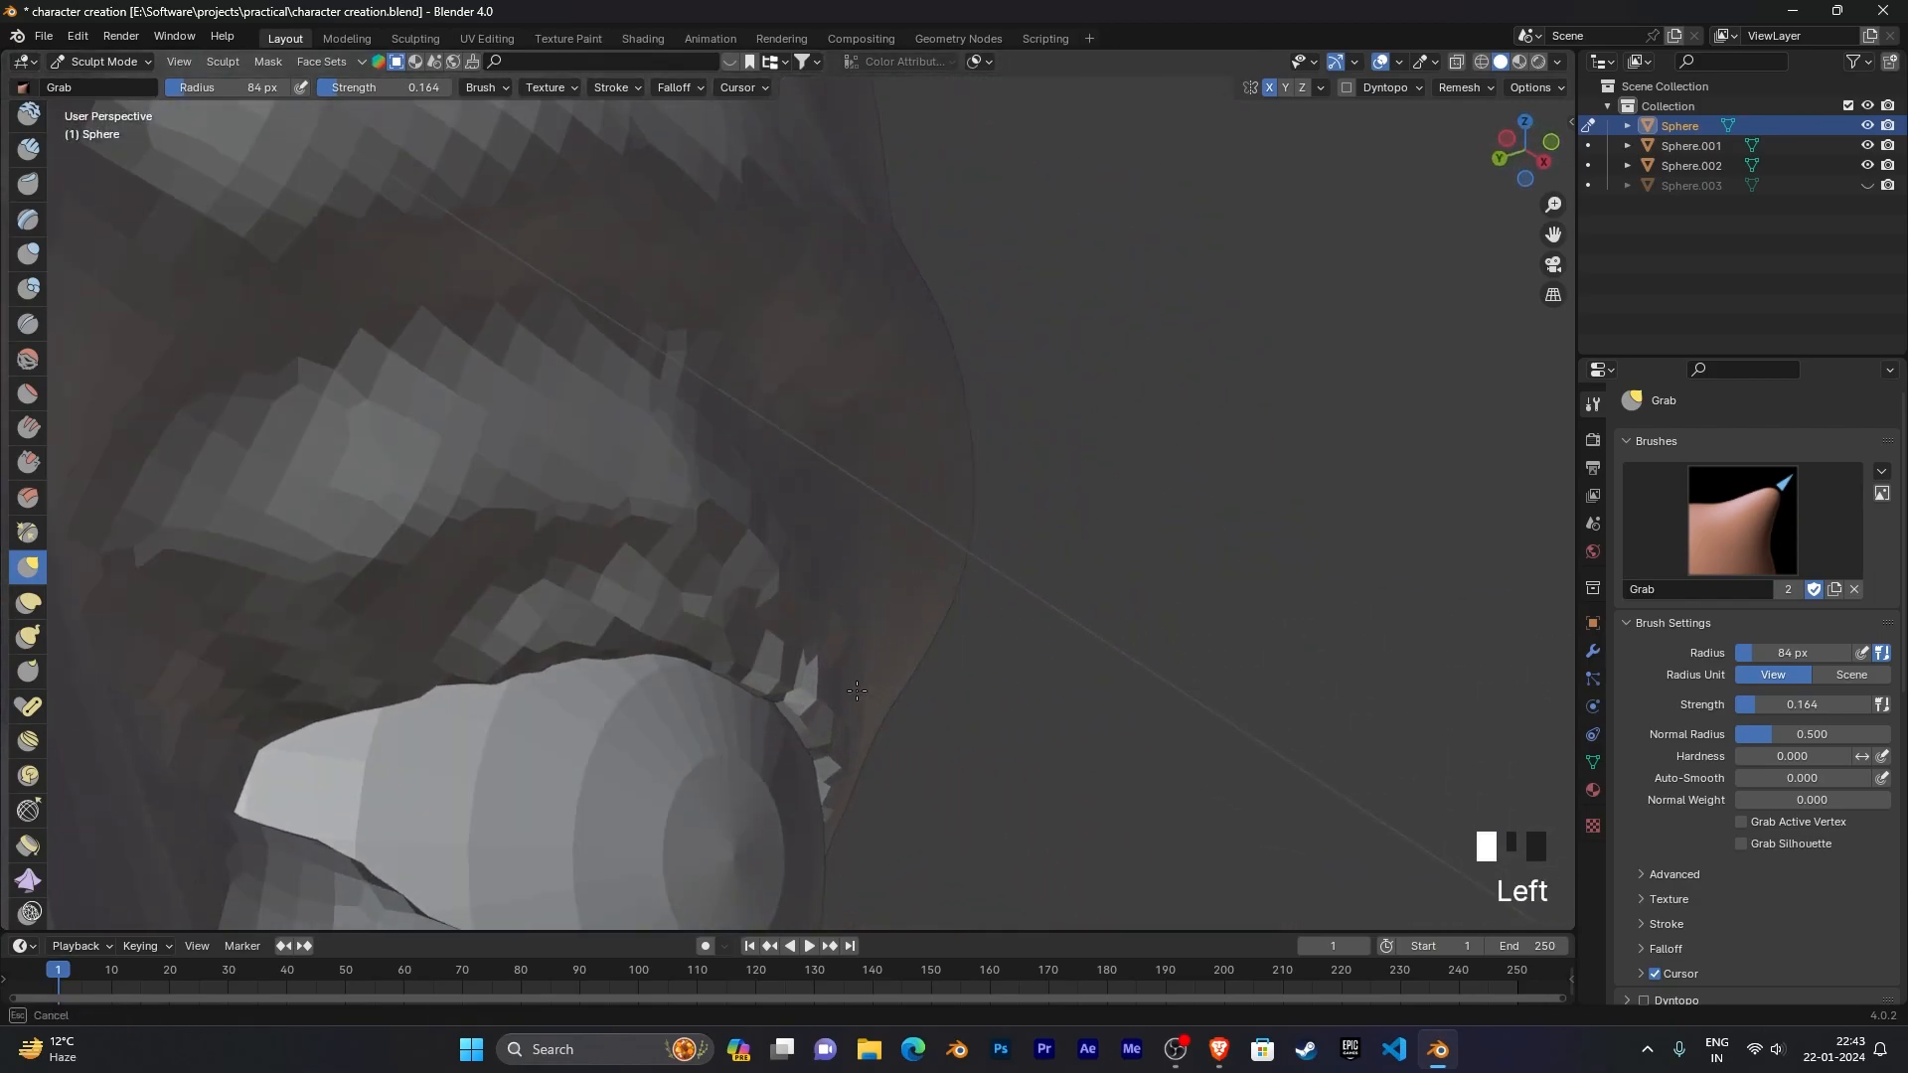
{"action": "middle_click_drag", "start_coordinate": [853, 676], "coordinate": [382, 613]}
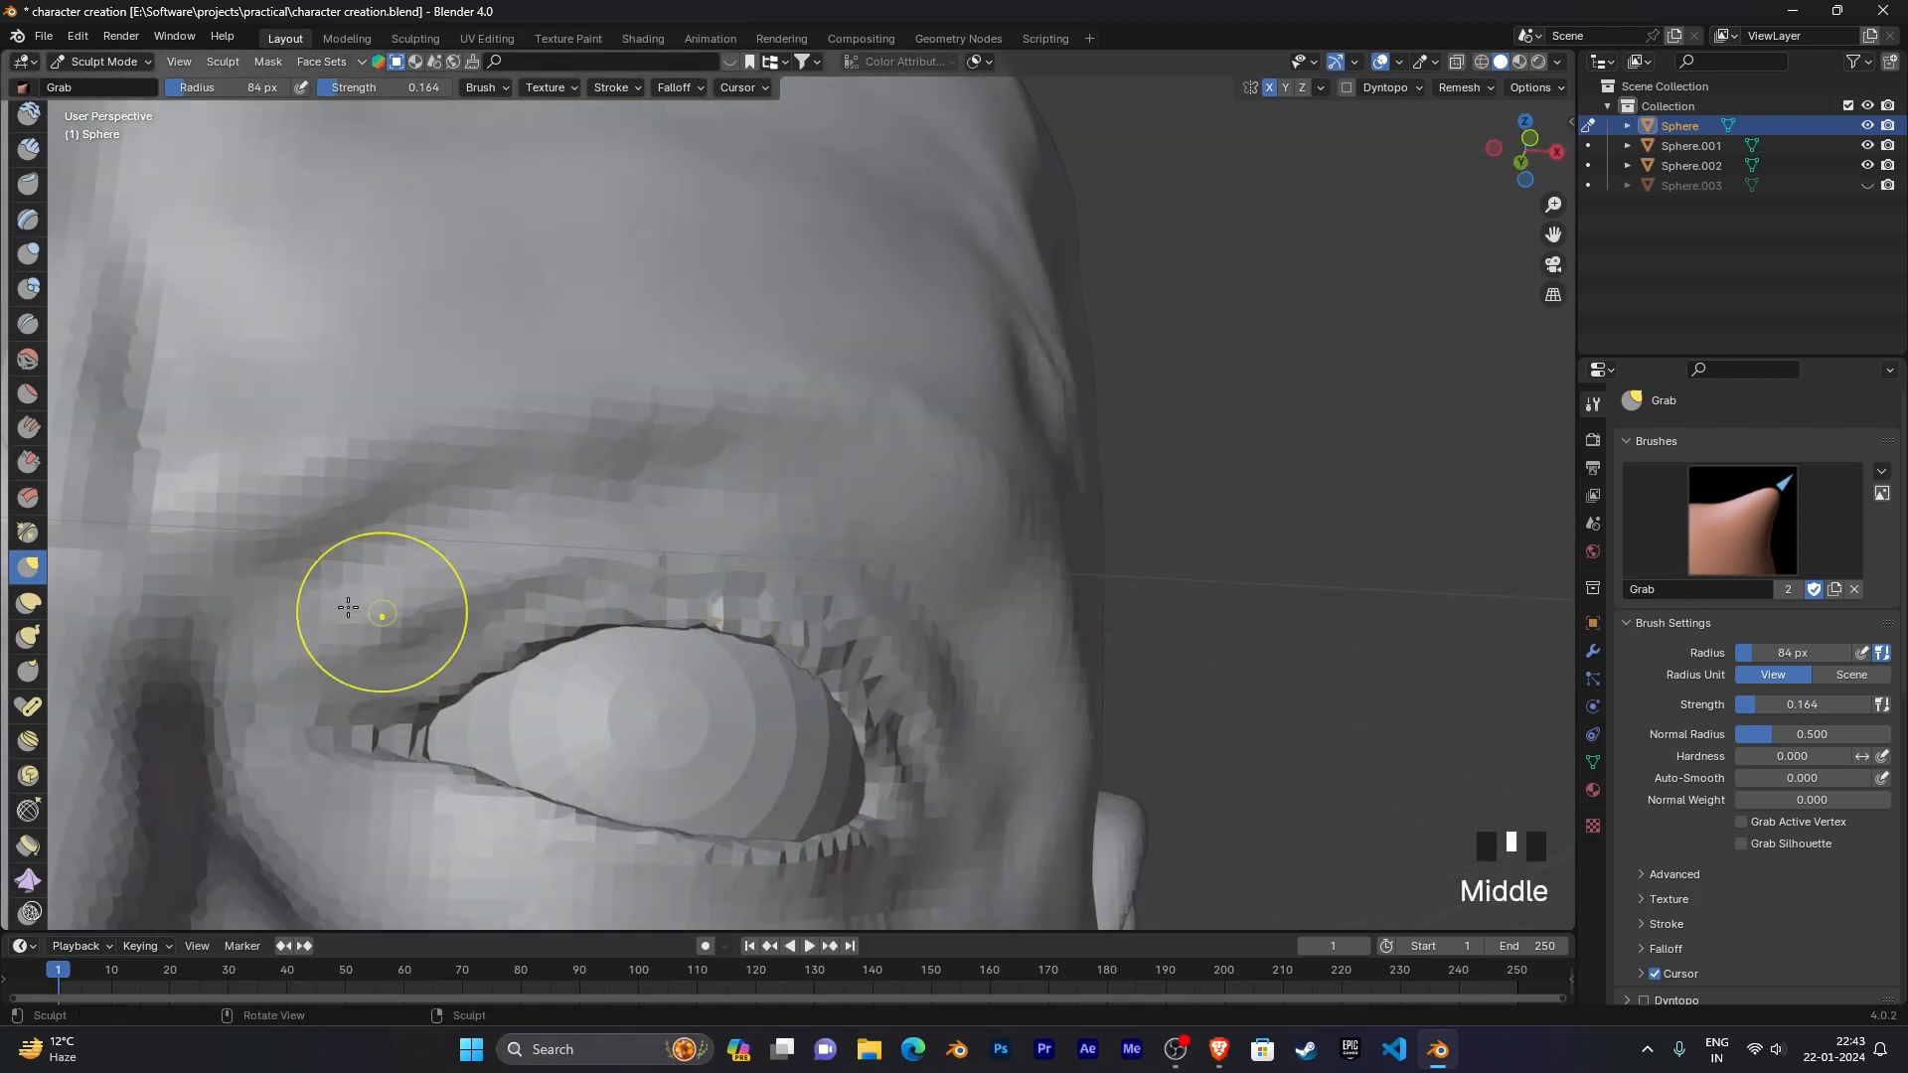
Step: Smooth the upper eyelid from above the inner eye corner round to the outer eye corner
{"action": "left_click_drag", "start_coordinate": [430, 634], "coordinate": [418, 627], "text": "shift"}
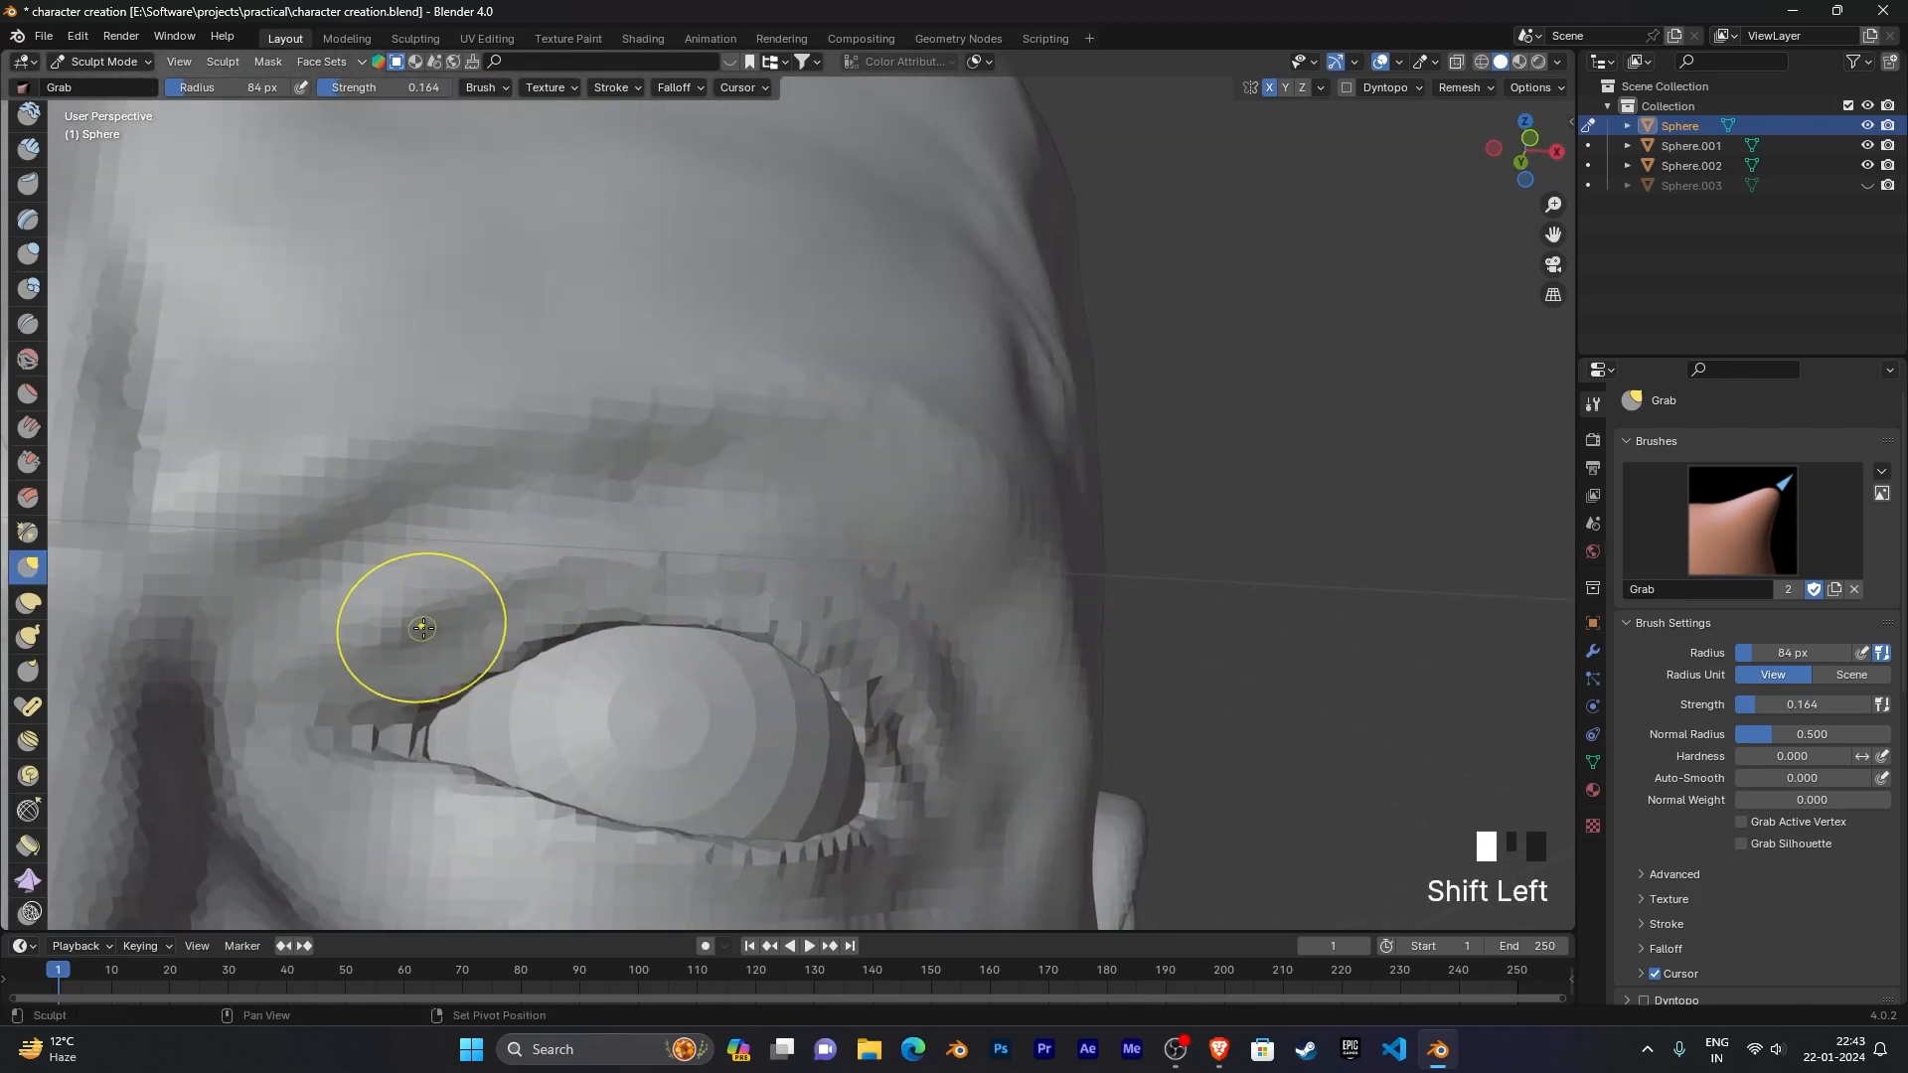
{"action": "left_click_drag", "start_coordinate": [871, 672], "coordinate": [957, 824], "text": "shift"}
{"action": "scroll", "coordinate": [954, 764], "scroll_direction": "down", "scroll_amount": 3}
{"action": "mouse_move", "coordinate": [955, 735]}
{"action": "middle_mouse_down"}
{"action": "mouse_move", "coordinate": [979, 711]}
{"action": "mouse_move", "coordinate": [933, 695]}
{"action": "middle_mouse_up"}
{"action": "left_click_drag", "start_coordinate": [537, 717], "coordinate": [848, 704], "text": "shift"}
Step: Smooth back and forth along the full length of the upper eyelid's edge and underside
{"action": "middle_click_drag", "start_coordinate": [848, 703], "coordinate": [796, 809]}
{"action": "scroll", "coordinate": [911, 788], "scroll_direction": "up", "scroll_amount": 5}
{"action": "middle_click_drag", "start_coordinate": [911, 788], "coordinate": [982, 554], "text": "shift"}
{"action": "mouse_move", "coordinate": [888, 505]}
{"action": "left_mouse_down", "text": "shift"}
{"action": "mouse_move", "coordinate": [638, 601]}
{"action": "mouse_move", "coordinate": [822, 549]}
{"action": "mouse_move", "coordinate": [401, 568]}
{"action": "left_mouse_up", "text": "shift"}
{"action": "left_click_drag", "start_coordinate": [371, 499], "coordinate": [596, 571], "text": "shift"}
{"action": "mouse_move", "coordinate": [456, 545]}
{"action": "left_mouse_down", "text": "shift"}
{"action": "mouse_move", "coordinate": [707, 617]}
{"action": "mouse_move", "coordinate": [627, 557]}
{"action": "mouse_move", "coordinate": [880, 497]}
{"action": "left_mouse_up", "text": "shift"}
Step: Examine the smoothed eyelids up close and on the whole face from several angles
{"action": "scroll", "coordinate": [929, 545], "scroll_direction": "down", "scroll_amount": 2}
{"action": "mouse_move", "coordinate": [928, 545]}
{"action": "middle_mouse_down"}
{"action": "mouse_move", "coordinate": [1034, 517]}
{"action": "mouse_move", "coordinate": [1000, 484]}
{"action": "mouse_move", "coordinate": [942, 478]}
{"action": "mouse_move", "coordinate": [956, 445]}
{"action": "middle_mouse_up"}
{"action": "scroll", "coordinate": [1059, 510], "scroll_direction": "up", "scroll_amount": 5}
{"action": "scroll", "coordinate": [945, 481], "scroll_direction": "up", "scroll_amount": 3}
{"action": "mouse_move", "coordinate": [1018, 545]}
{"action": "middle_mouse_down"}
{"action": "mouse_move", "coordinate": [937, 460]}
{"action": "mouse_move", "coordinate": [988, 532]}
{"action": "middle_mouse_up"}
{"action": "scroll", "coordinate": [1123, 650], "scroll_direction": "down", "scroll_amount": 2}
{"action": "middle_click_drag", "start_coordinate": [1099, 639], "coordinate": [1125, 776]}
{"action": "scroll", "coordinate": [1107, 745], "scroll_direction": "down", "scroll_amount": 11}
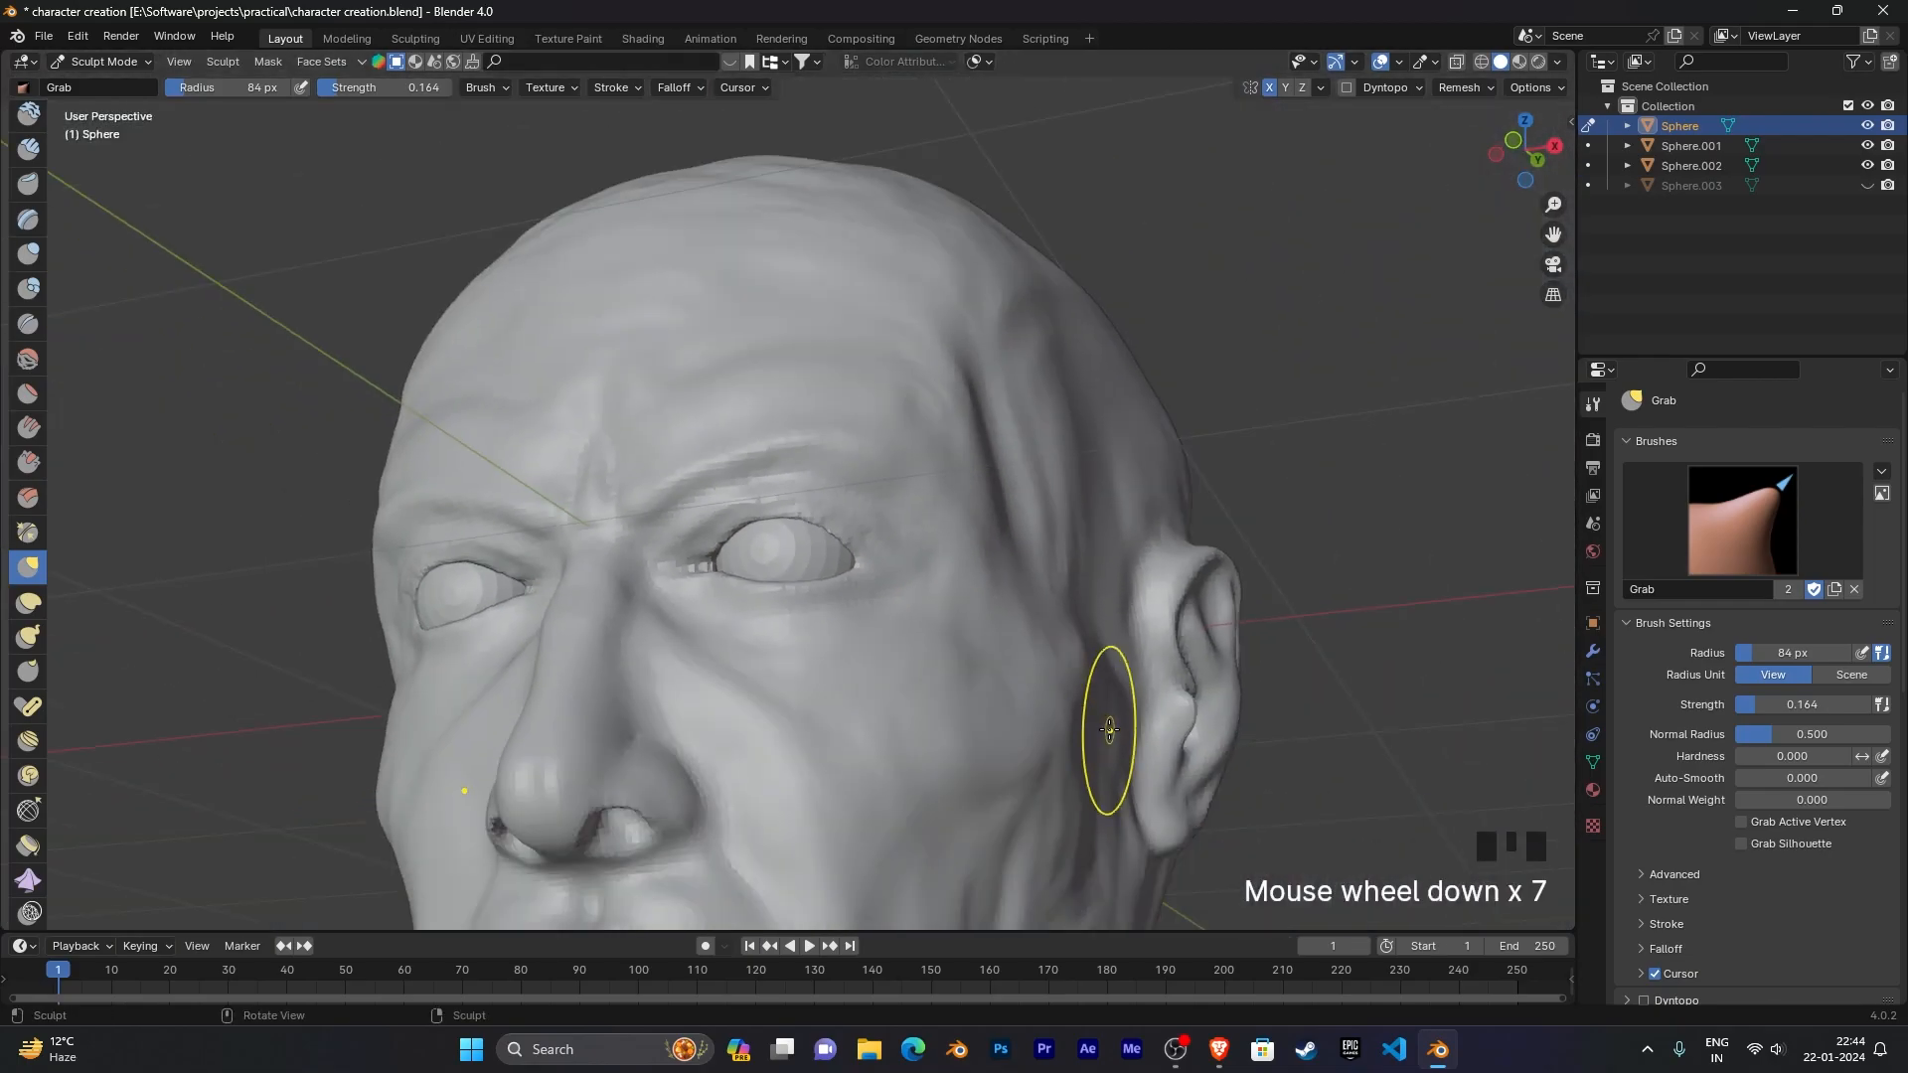
{"action": "middle_click_drag", "start_coordinate": [1022, 724], "coordinate": [1060, 664]}
{"action": "scroll", "coordinate": [1090, 754], "scroll_direction": "up", "scroll_amount": 5}
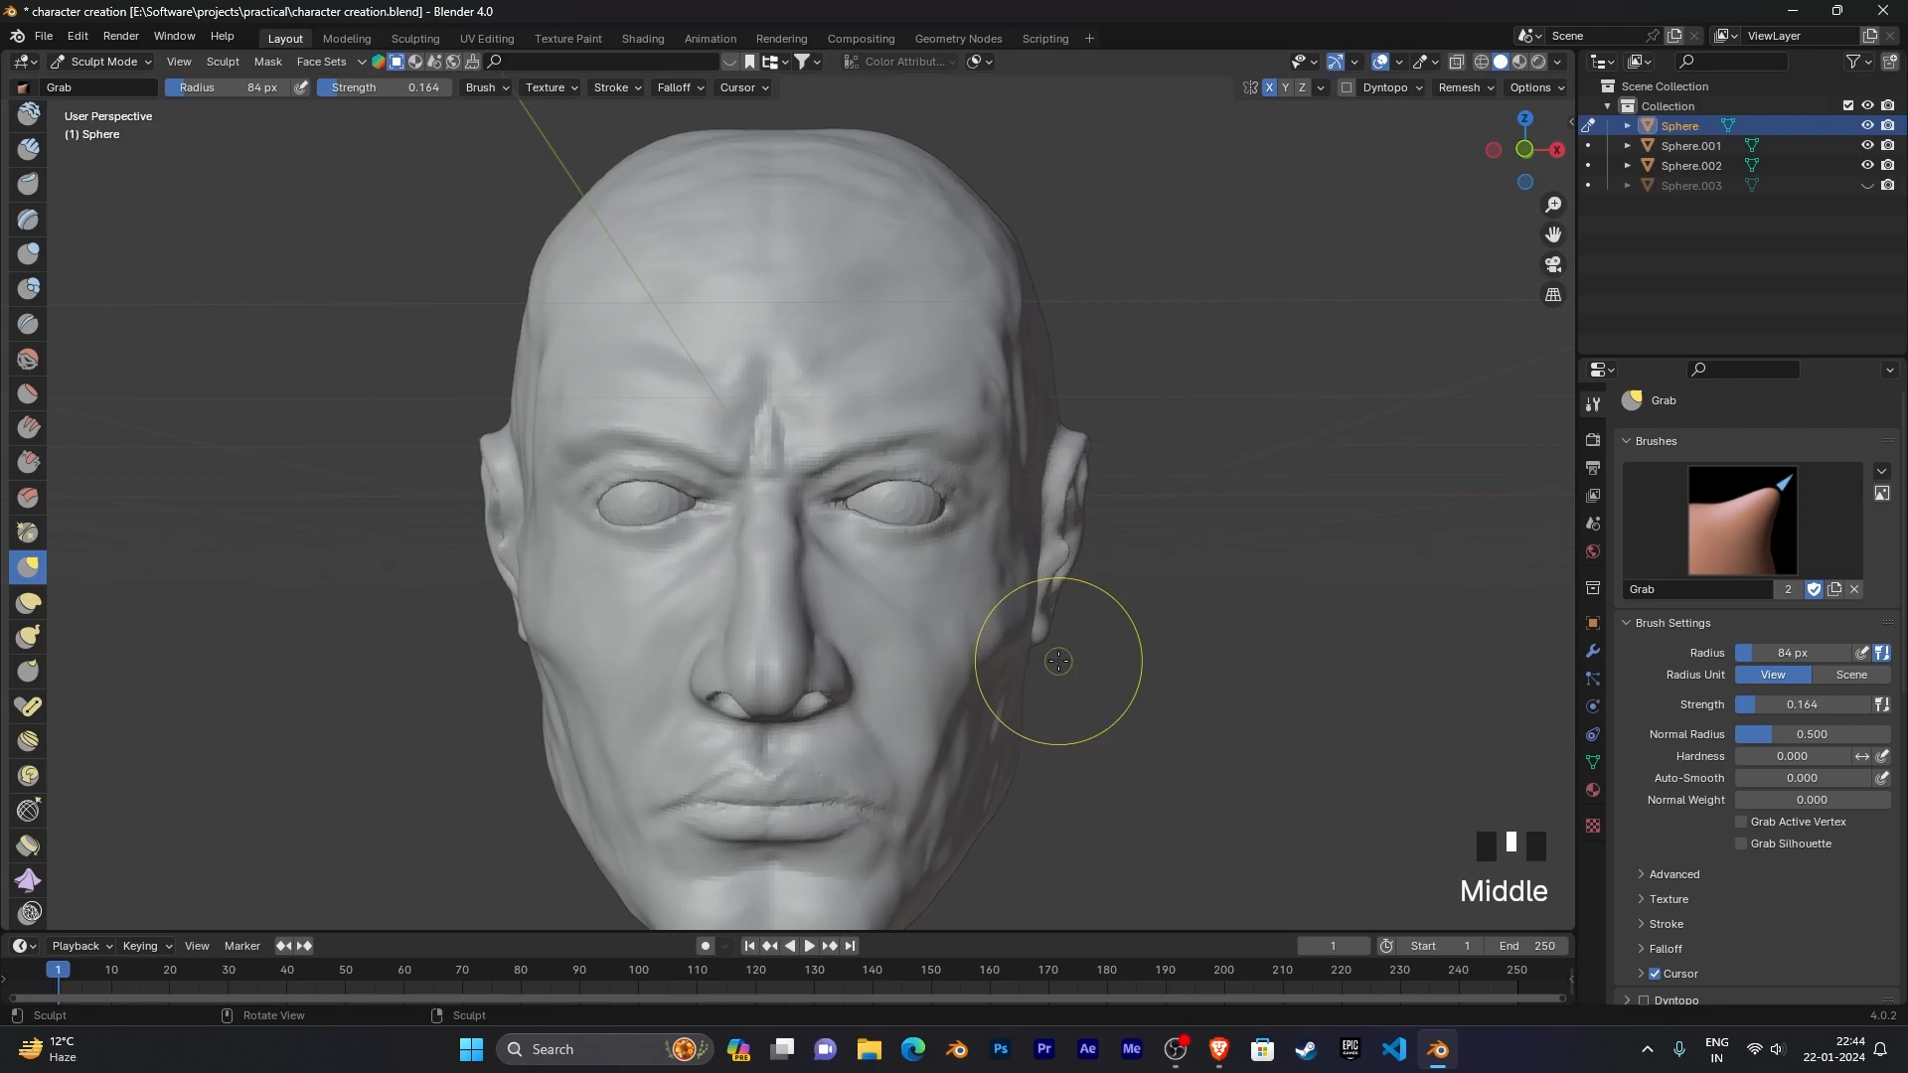
Step: Switch the head to Object Mode and unhide the hair object Sphere.003
{"action": "key", "text": "ctrl+Tab"}
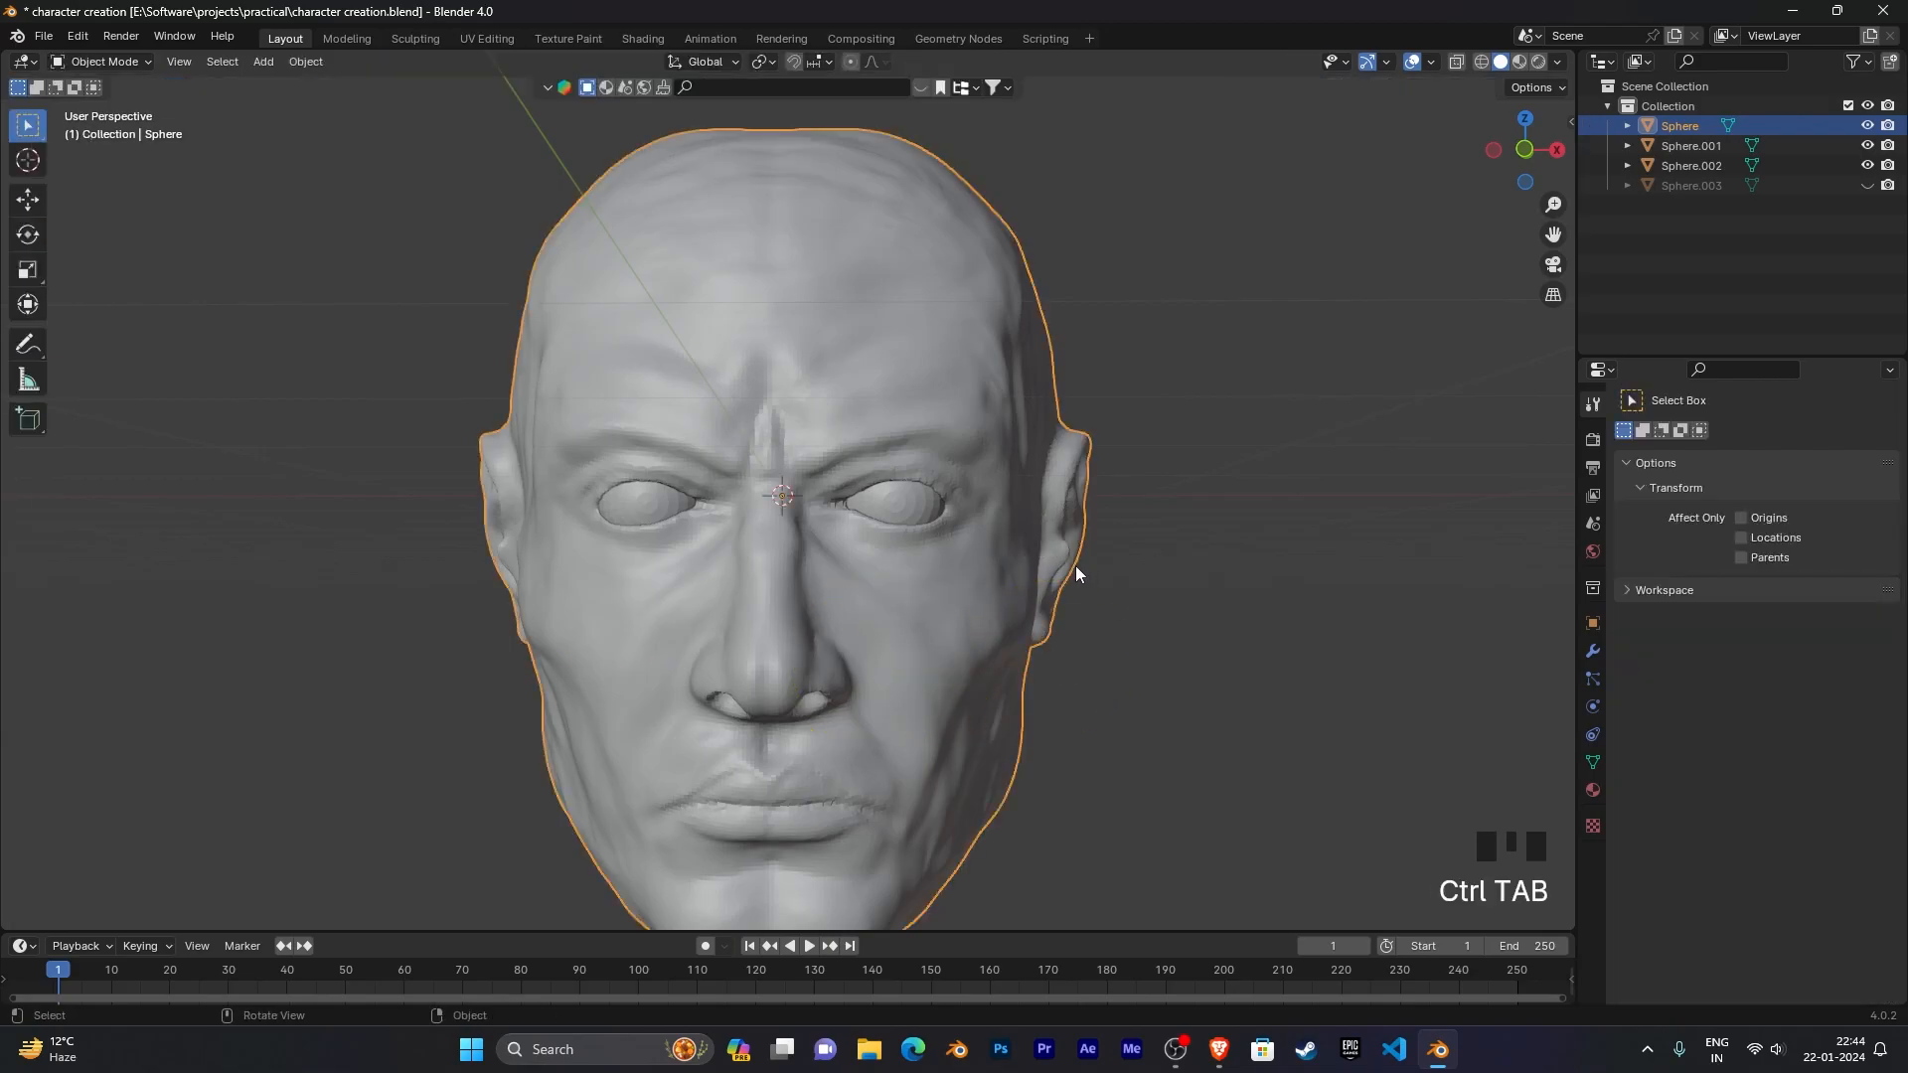
{"action": "scroll", "coordinate": [1075, 574], "scroll_direction": "down", "scroll_amount": 2}
{"action": "left_click", "coordinate": [1867, 186]}
Step: Examine the complete head with its hair from the front and the sides
{"action": "scroll", "coordinate": [1079, 378], "scroll_direction": "down", "scroll_amount": 3}
{"action": "middle_click_drag", "start_coordinate": [1079, 379], "coordinate": [1230, 374]}
{"action": "left_click", "coordinate": [1121, 391]}
{"action": "scroll", "coordinate": [1169, 382], "scroll_direction": "down", "scroll_amount": 2}
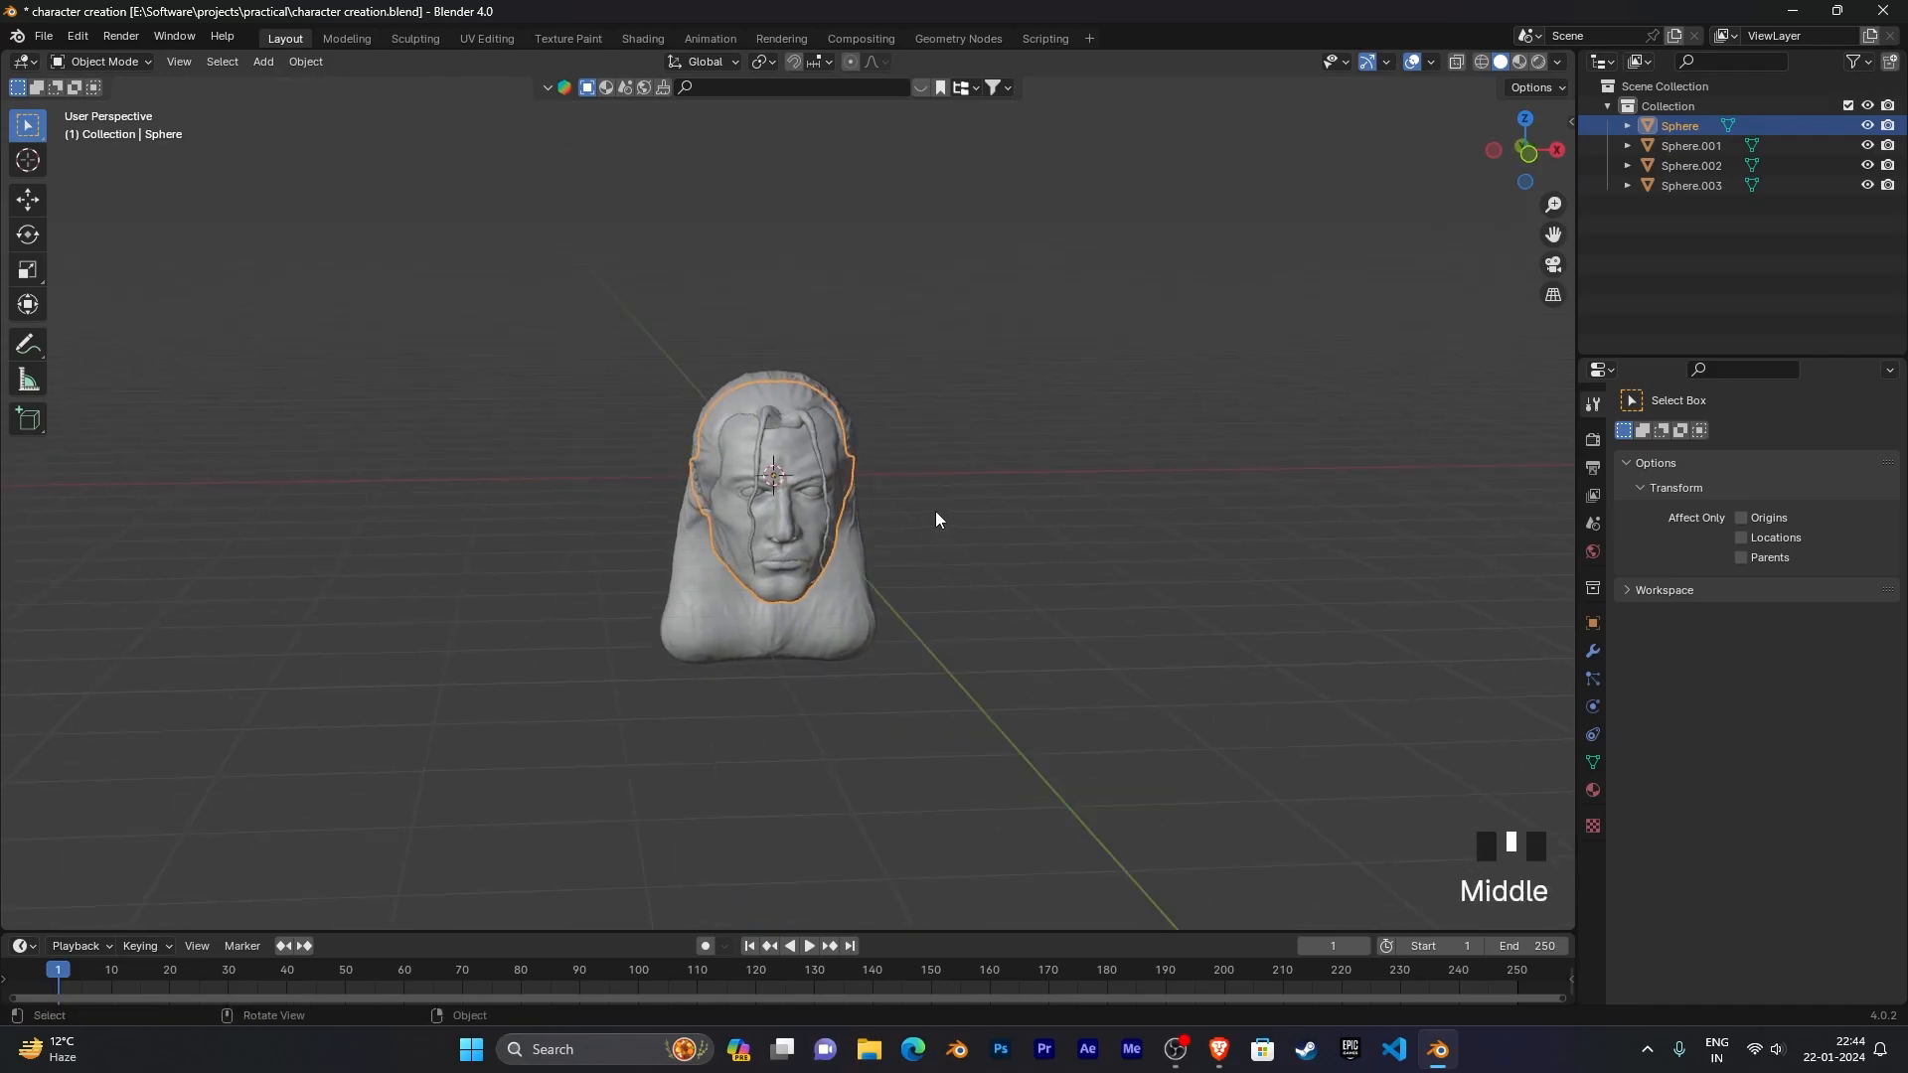
{"action": "left_click", "coordinate": [803, 451]}
{"action": "middle_click_drag", "start_coordinate": [907, 430], "coordinate": [1203, 403]}
{"action": "scroll", "coordinate": [1140, 401], "scroll_direction": "up", "scroll_amount": 5}
{"action": "scroll", "coordinate": [1143, 397], "scroll_direction": "up", "scroll_amount": 5}
{"action": "scroll", "coordinate": [1193, 400], "scroll_direction": "down", "scroll_amount": 3}
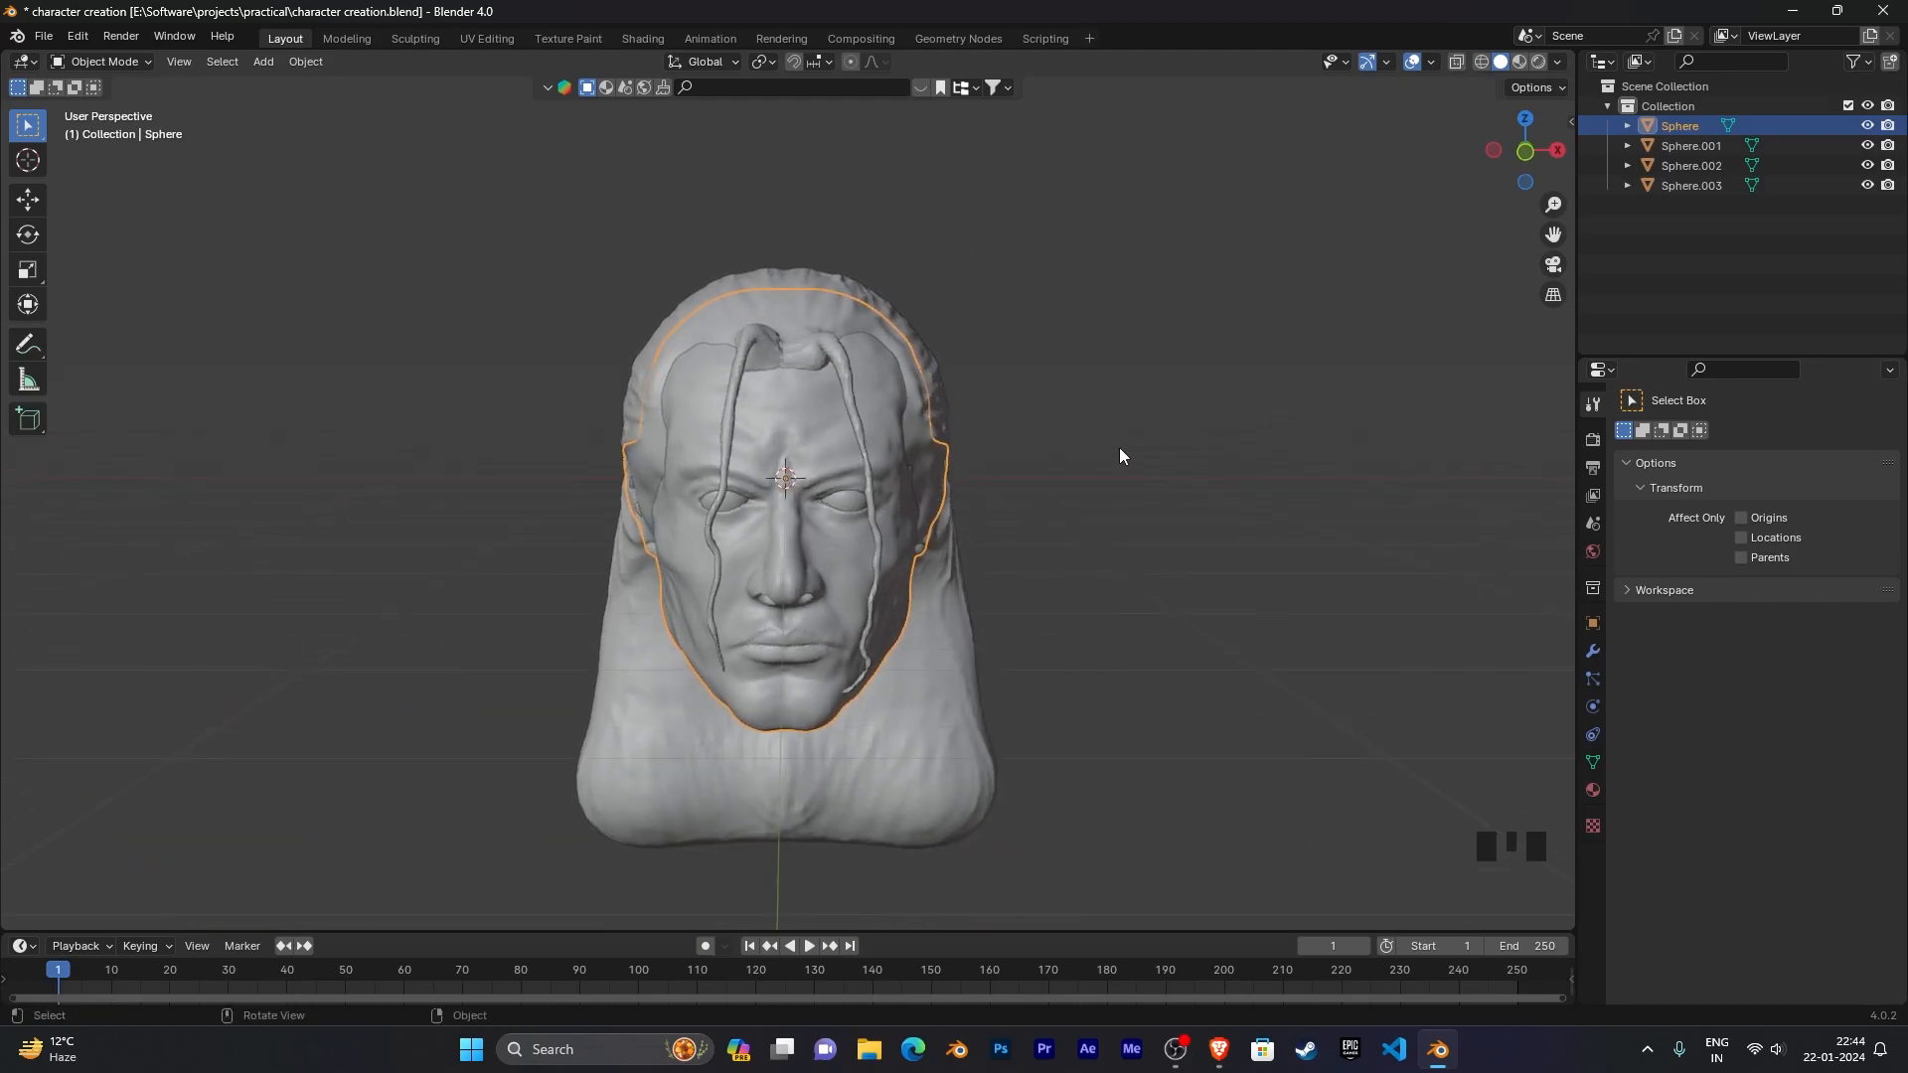
Step: Split the 3D viewport vertically and turn the narrower area beside it into a UV Editor
{"action": "left_click_drag", "start_coordinate": [4, 52], "coordinate": [655, 42]}
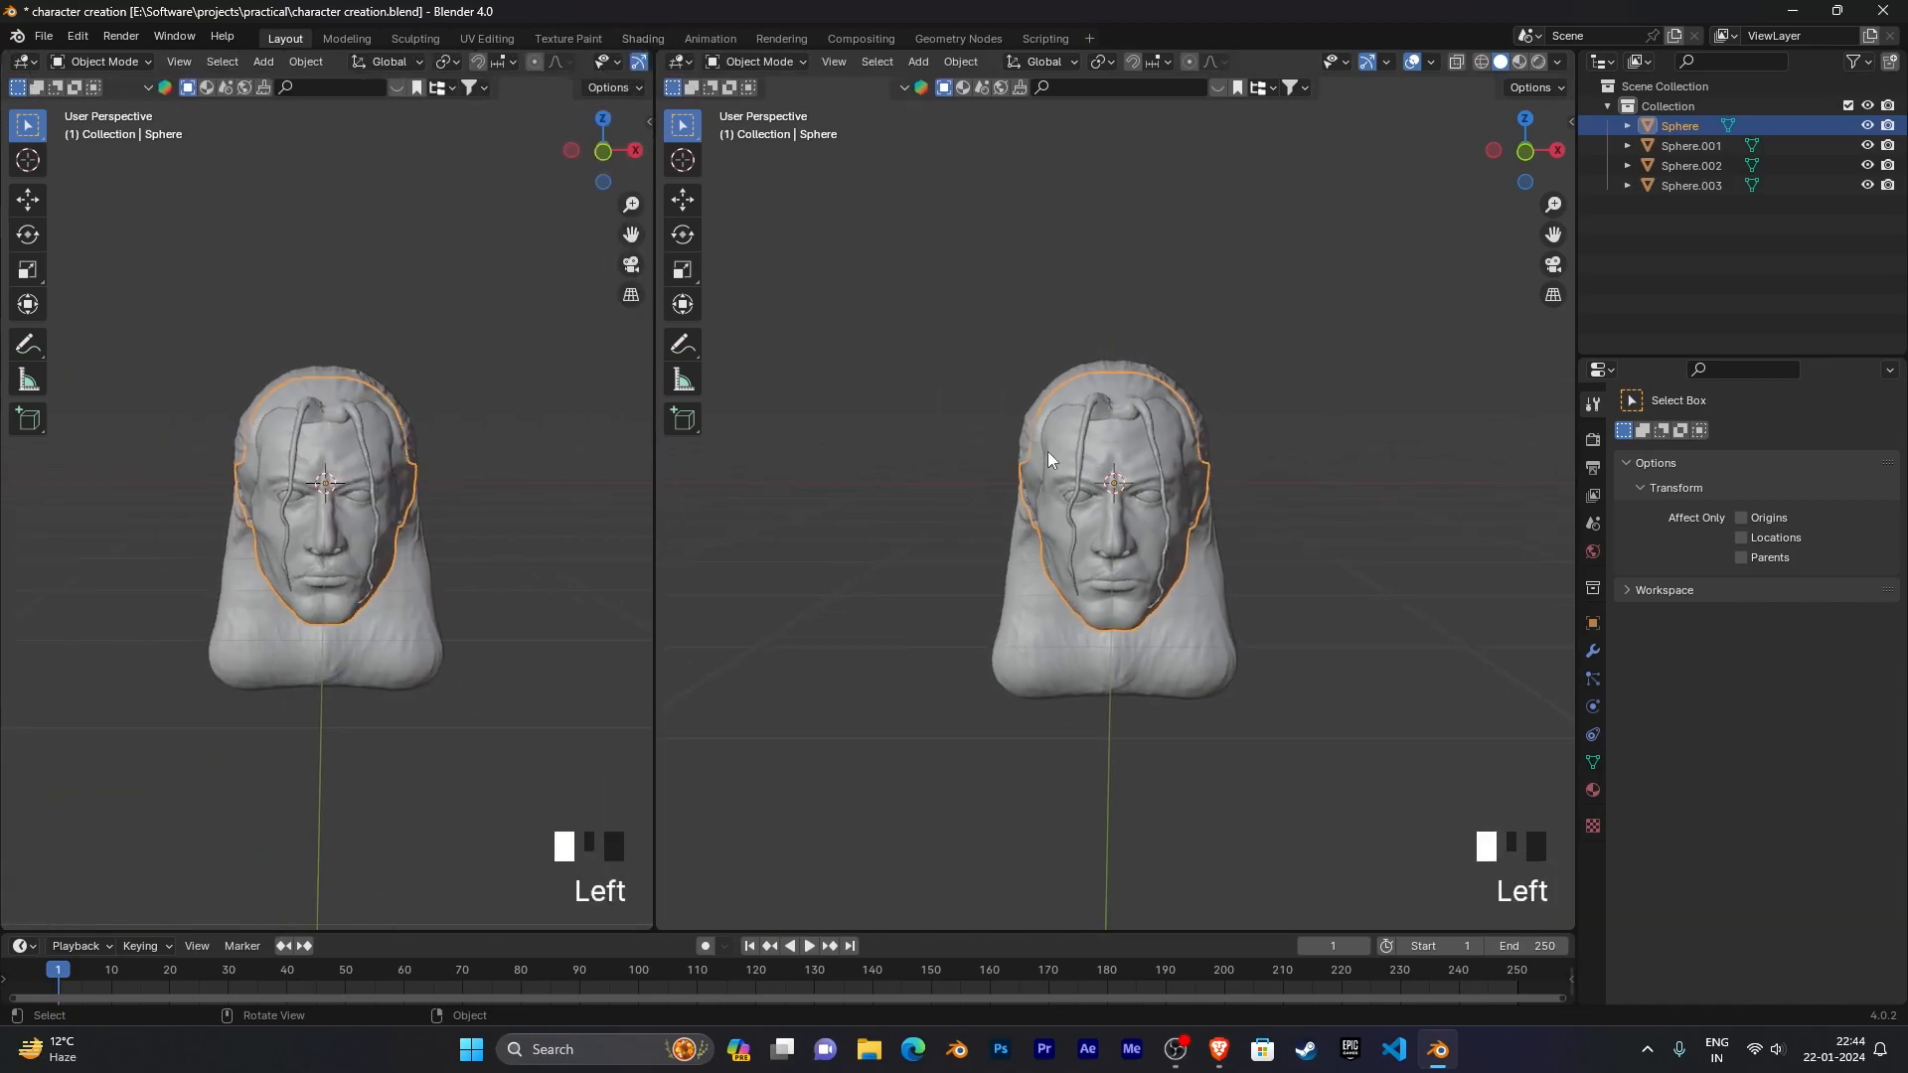
{"action": "left_click", "coordinate": [26, 63]}
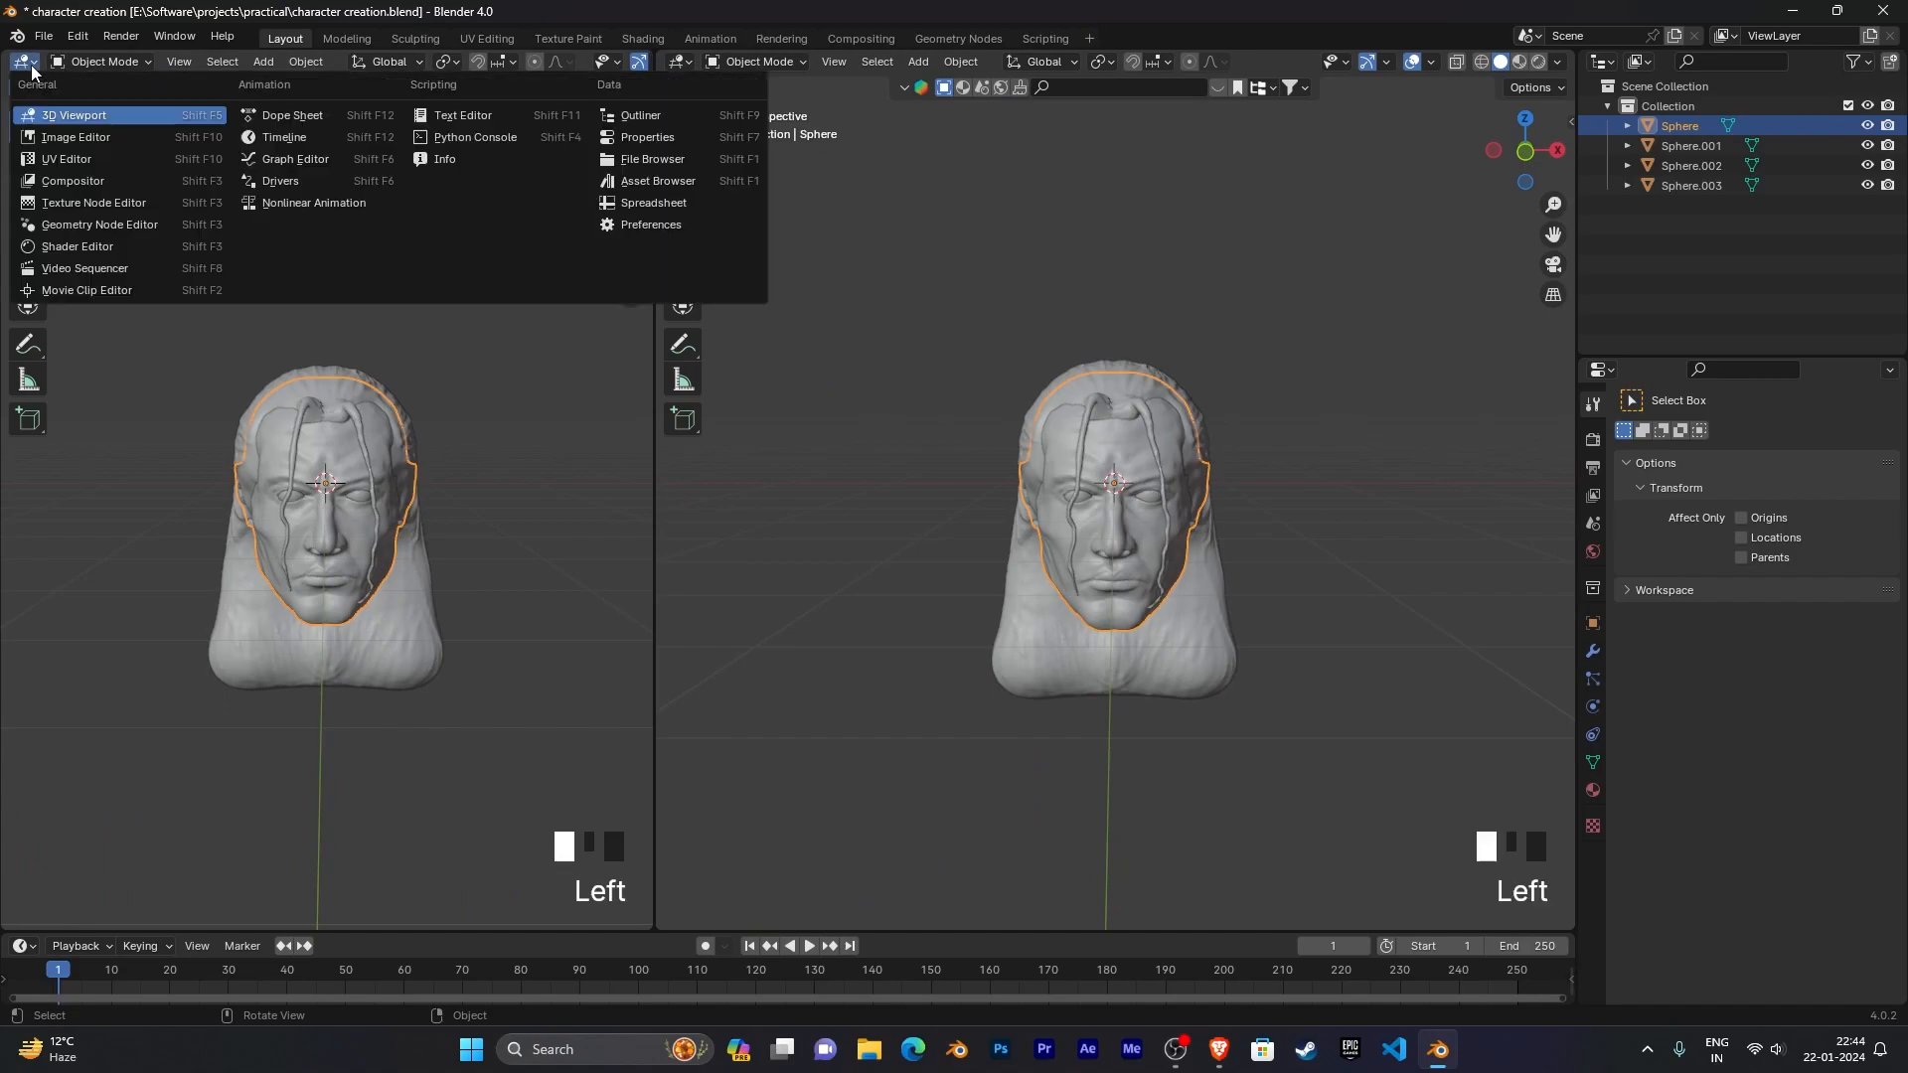
{"action": "left_click", "coordinate": [30, 65]}
{"action": "left_click", "coordinate": [29, 64]}
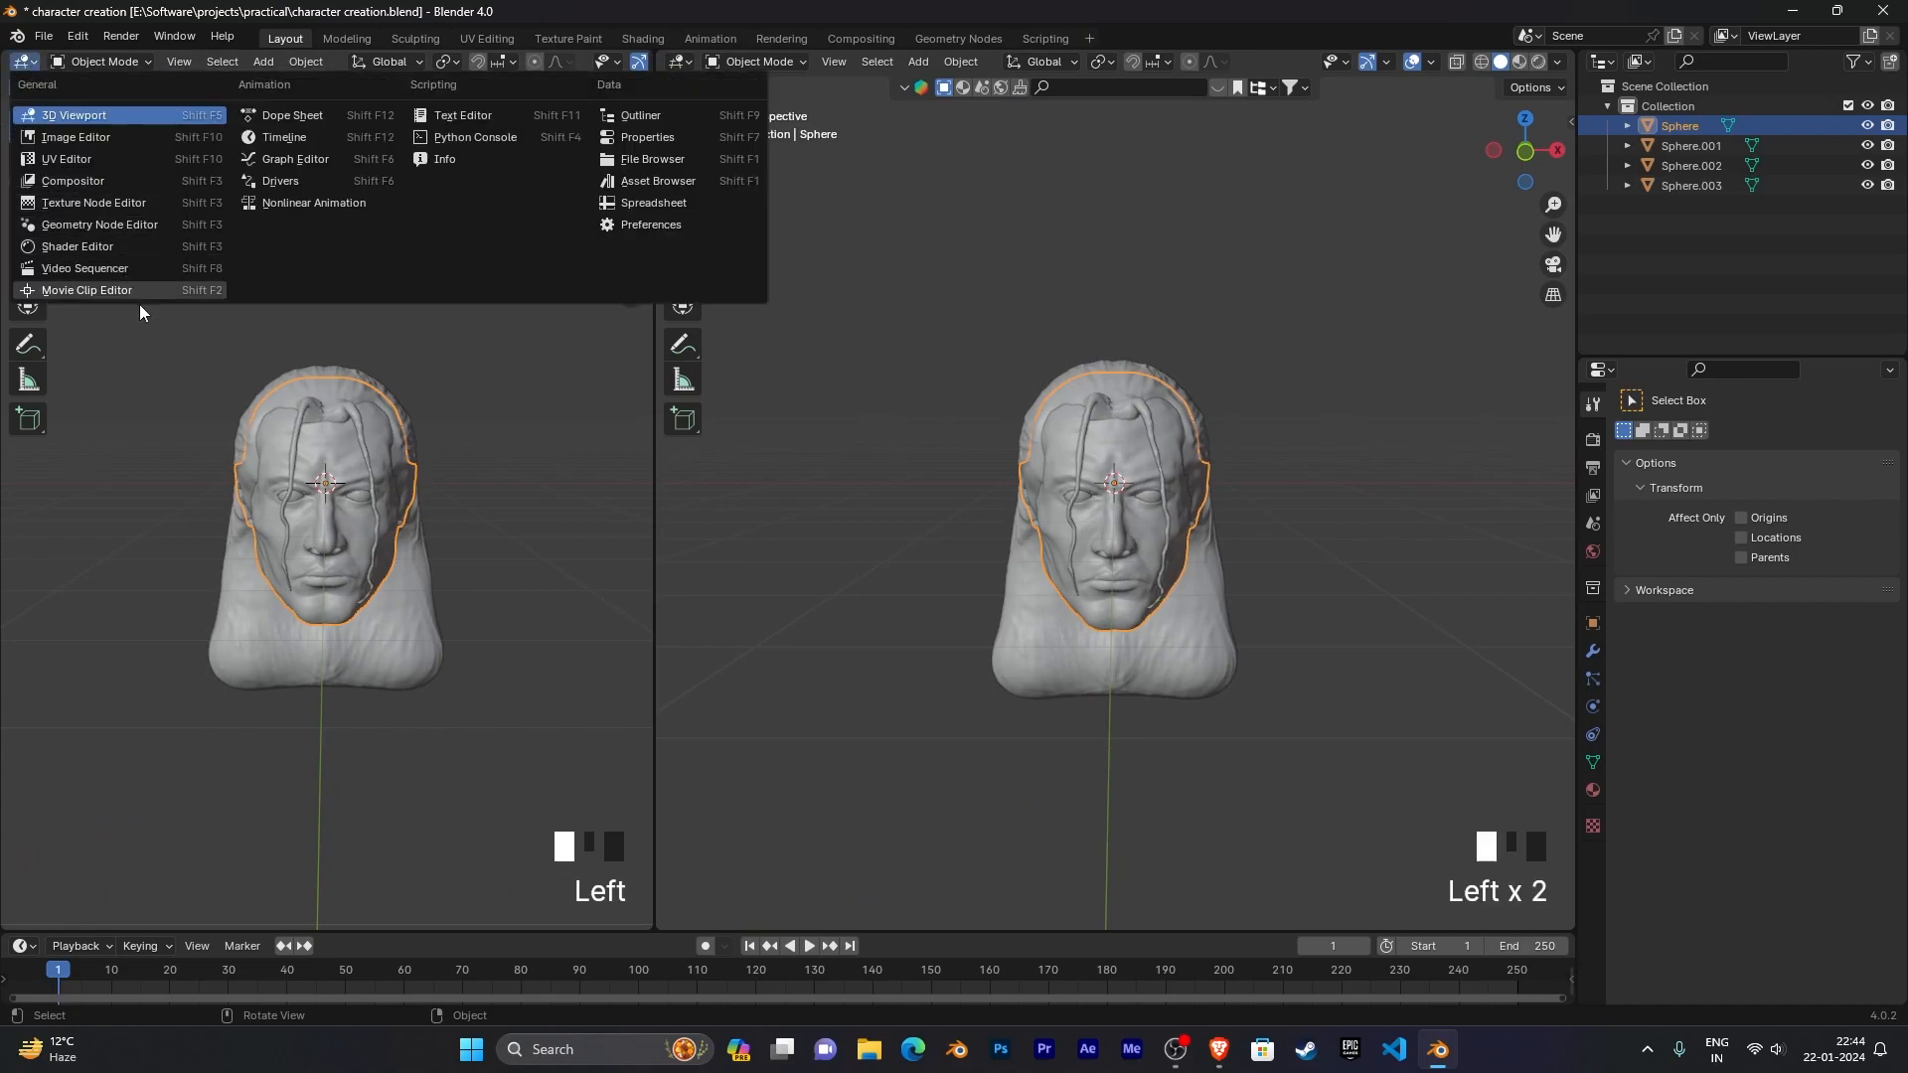
{"action": "left_click", "coordinate": [81, 162]}
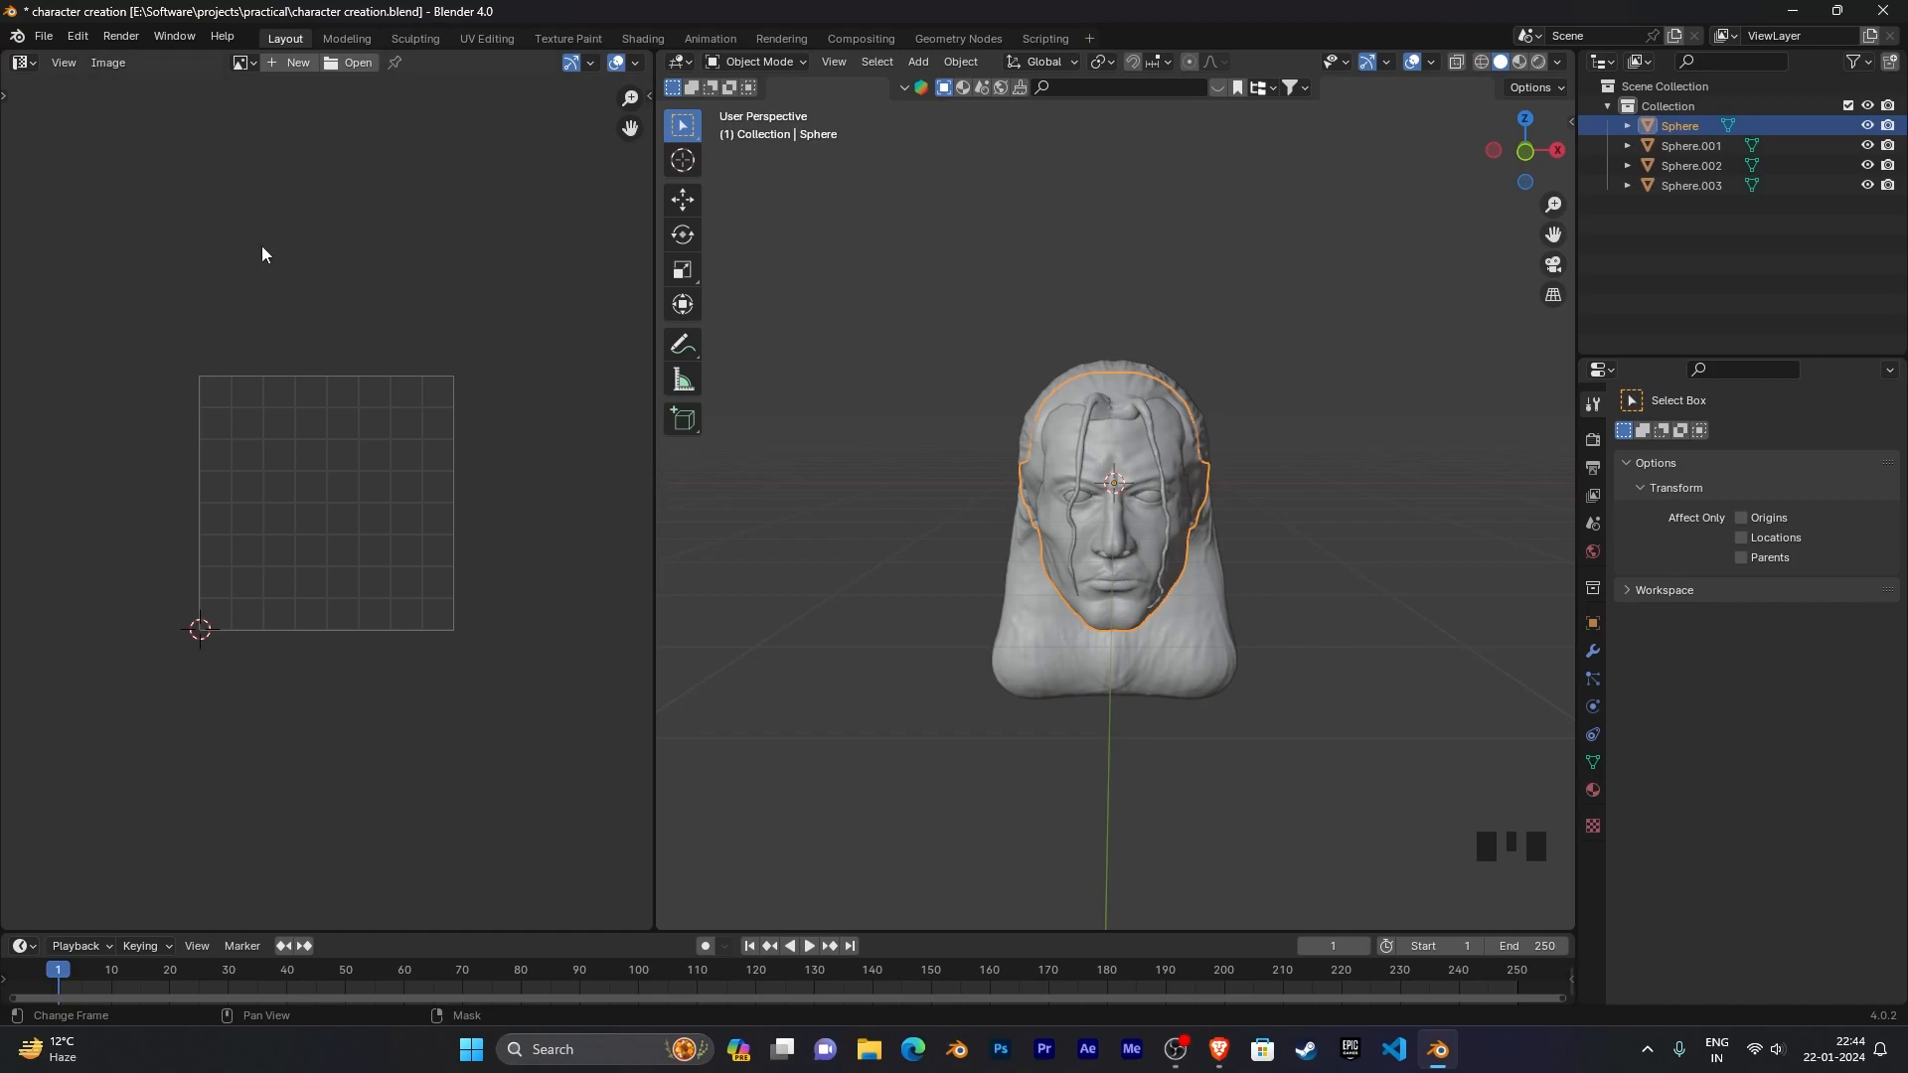
Step: Split the UV Editor horizontally and turn its upper half into a Shader Editor
{"action": "left_click_drag", "start_coordinate": [4, 56], "coordinate": [30, 481]}
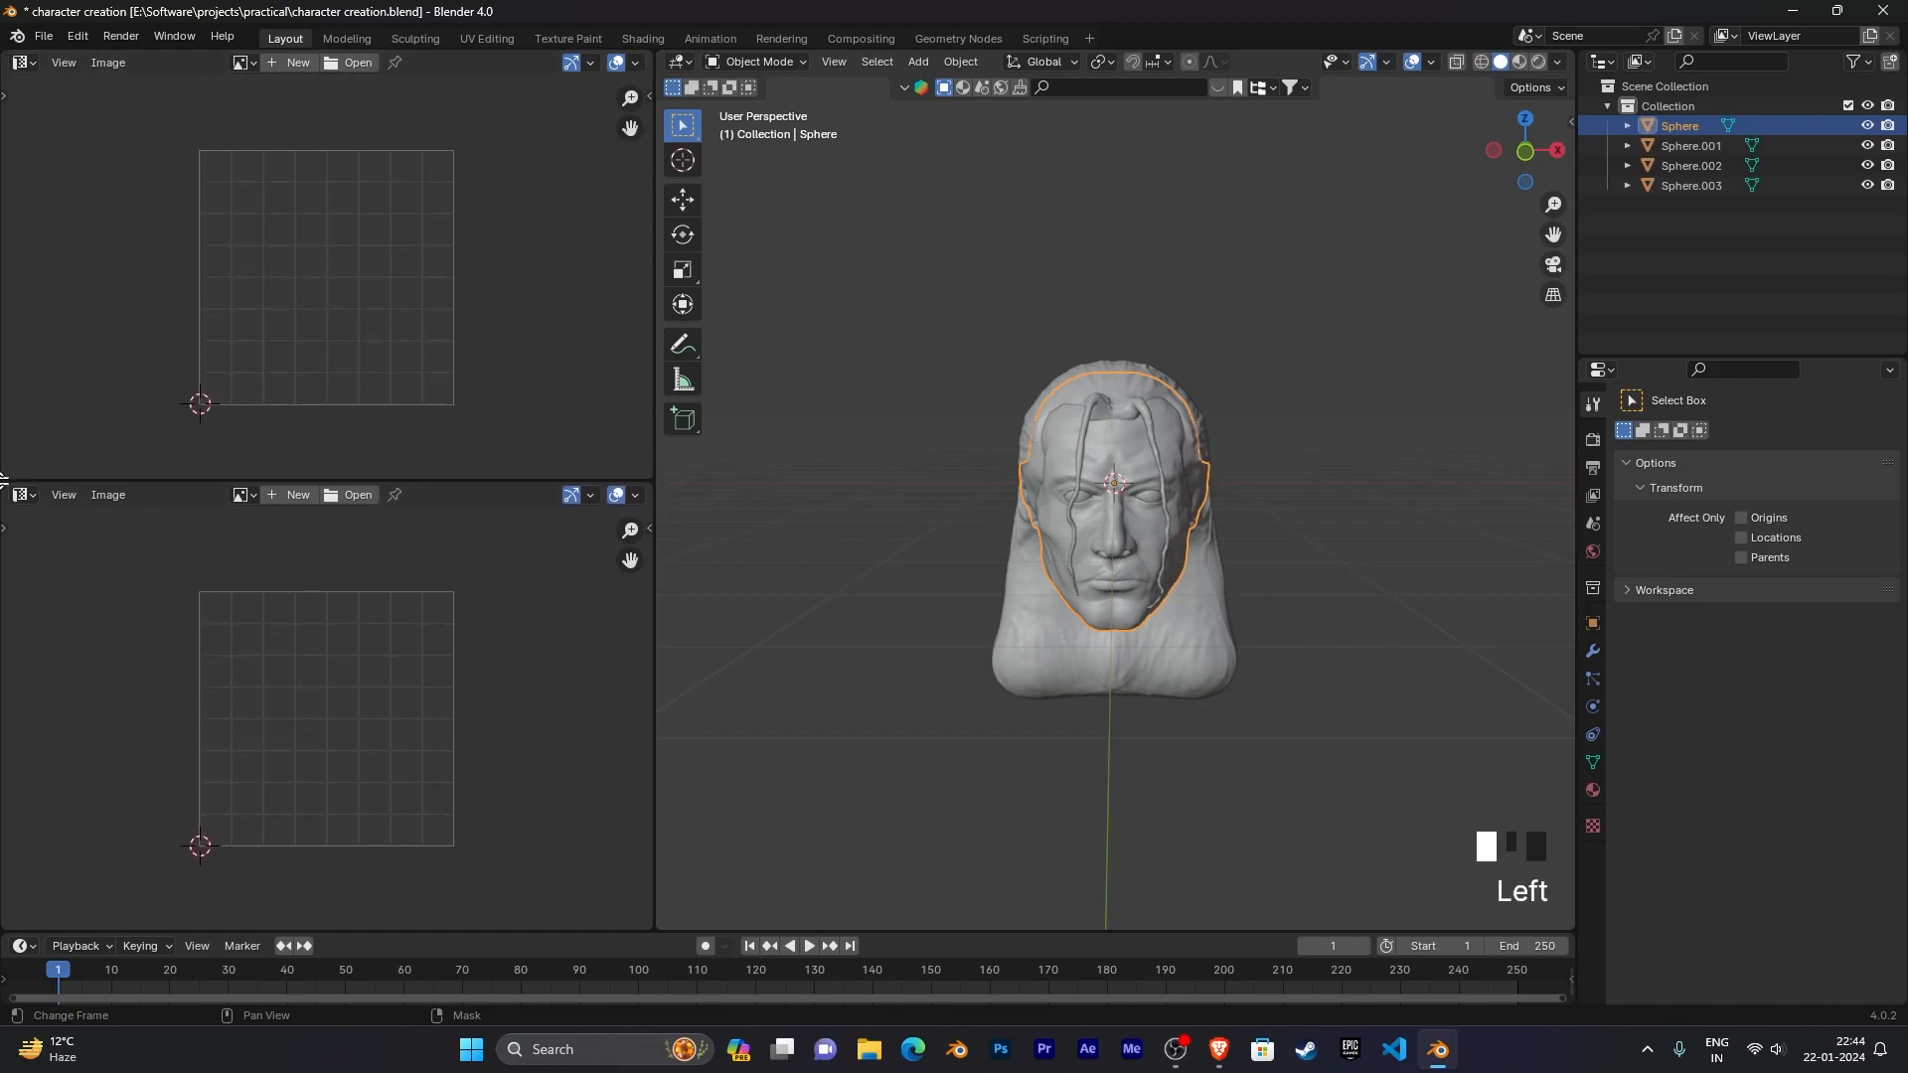
{"action": "left_click", "coordinate": [23, 63]}
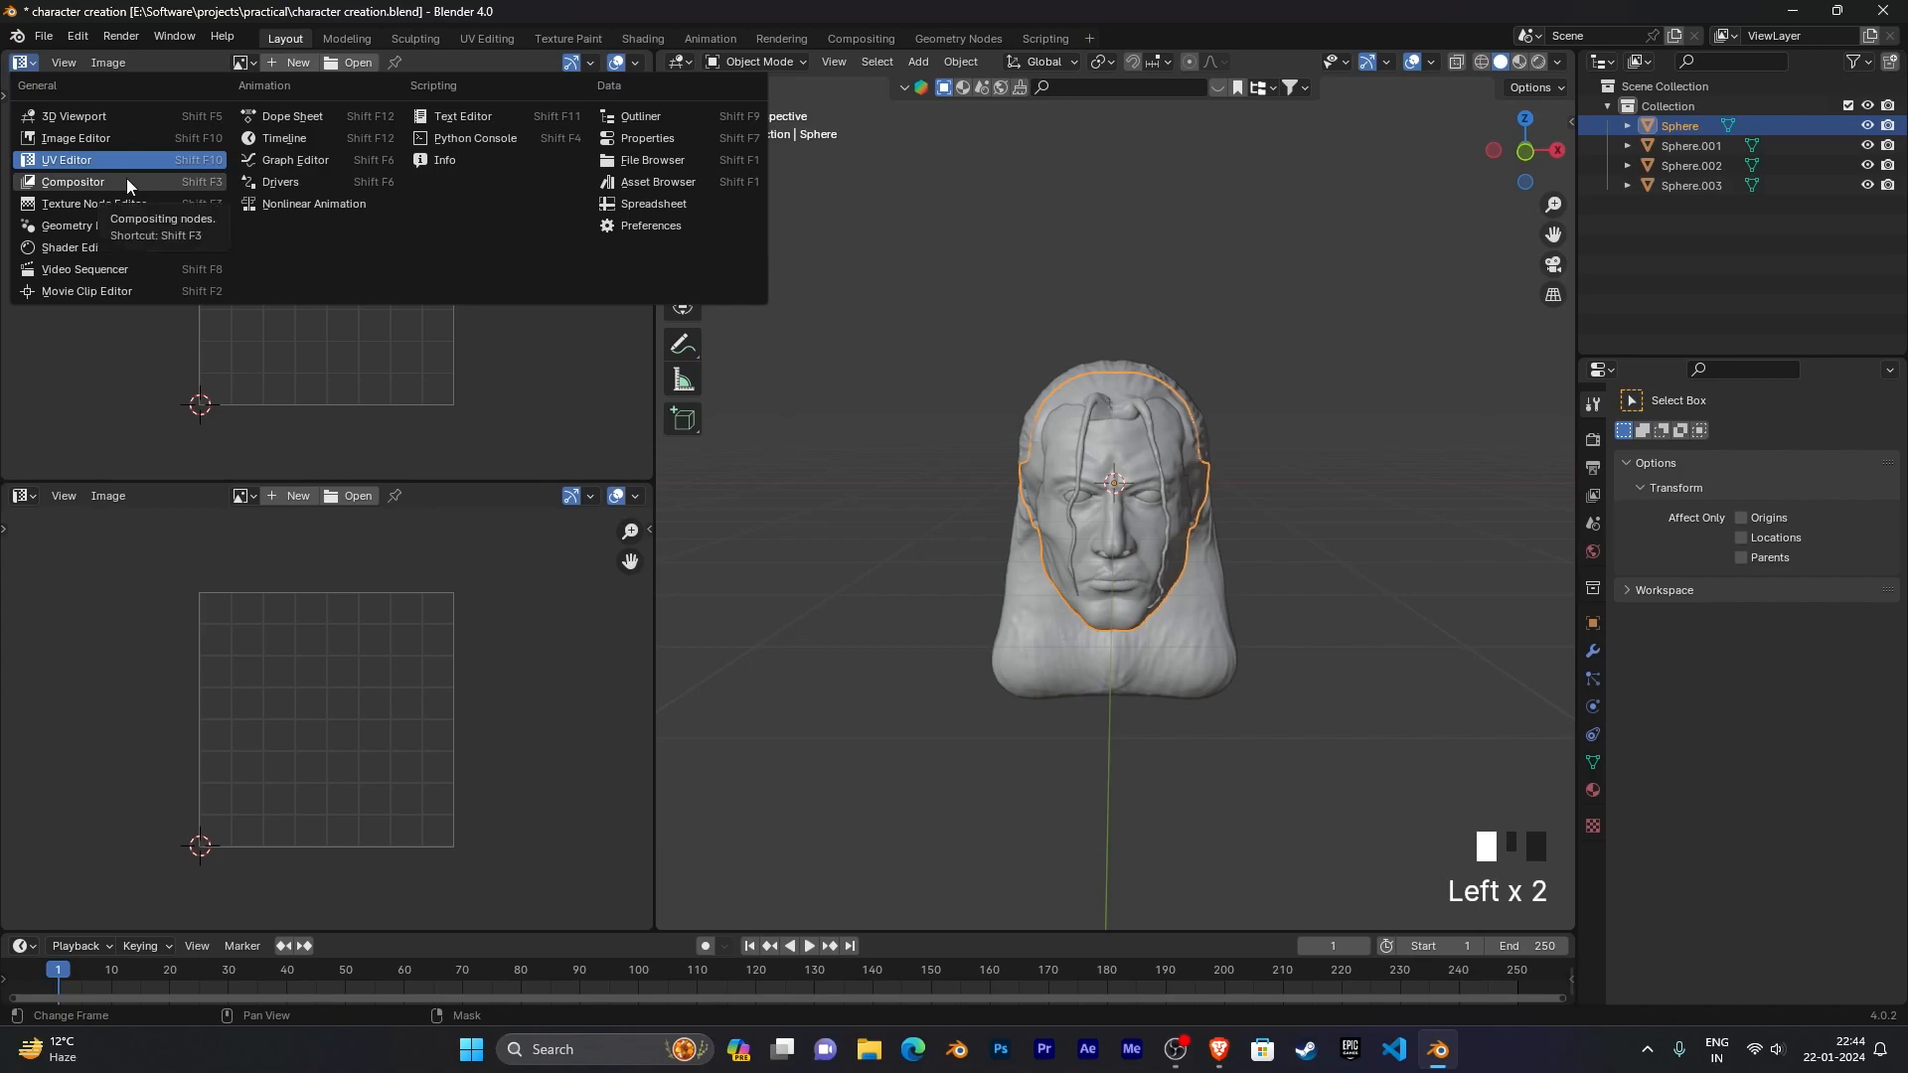
{"action": "left_click", "coordinate": [117, 249]}
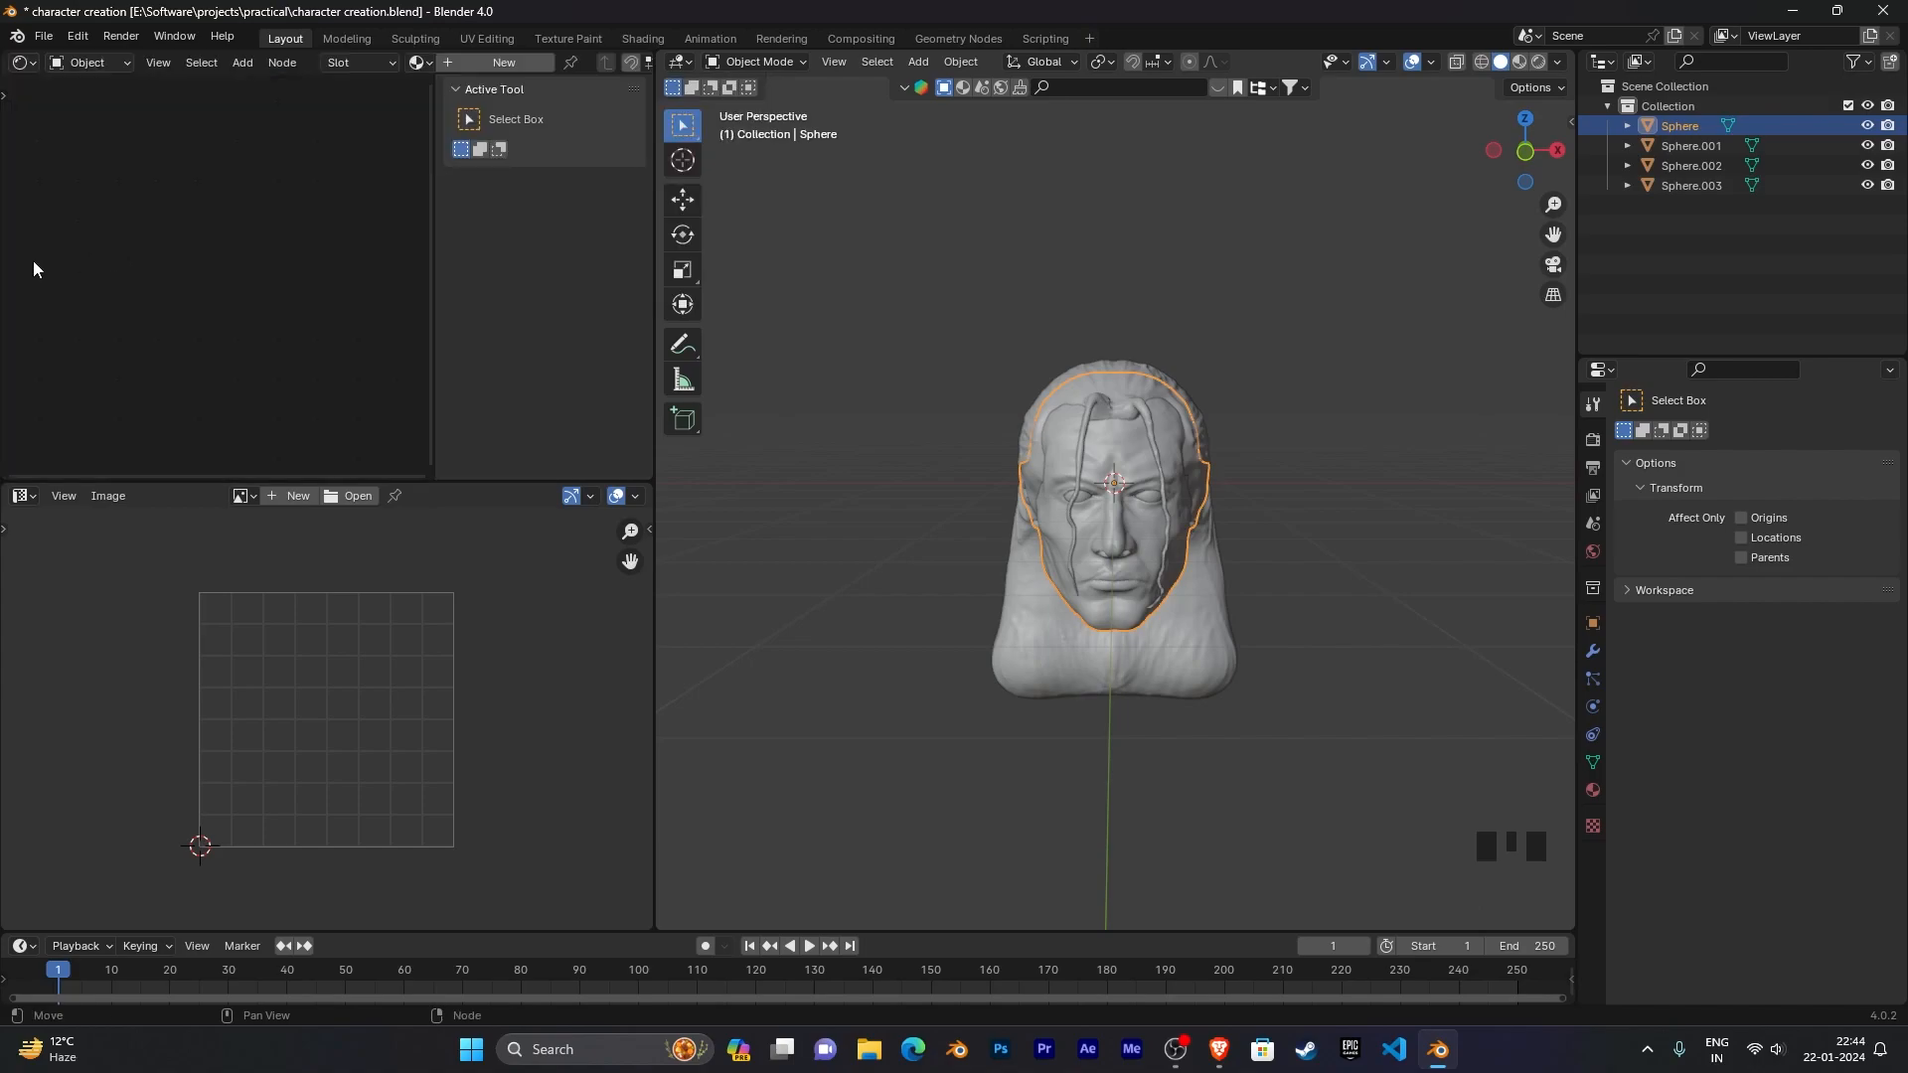
Step: Hide the Shader Editor's sidebar and make the area slightly shorter to enlarge the UV Editor
{"action": "key", "text": "n"}
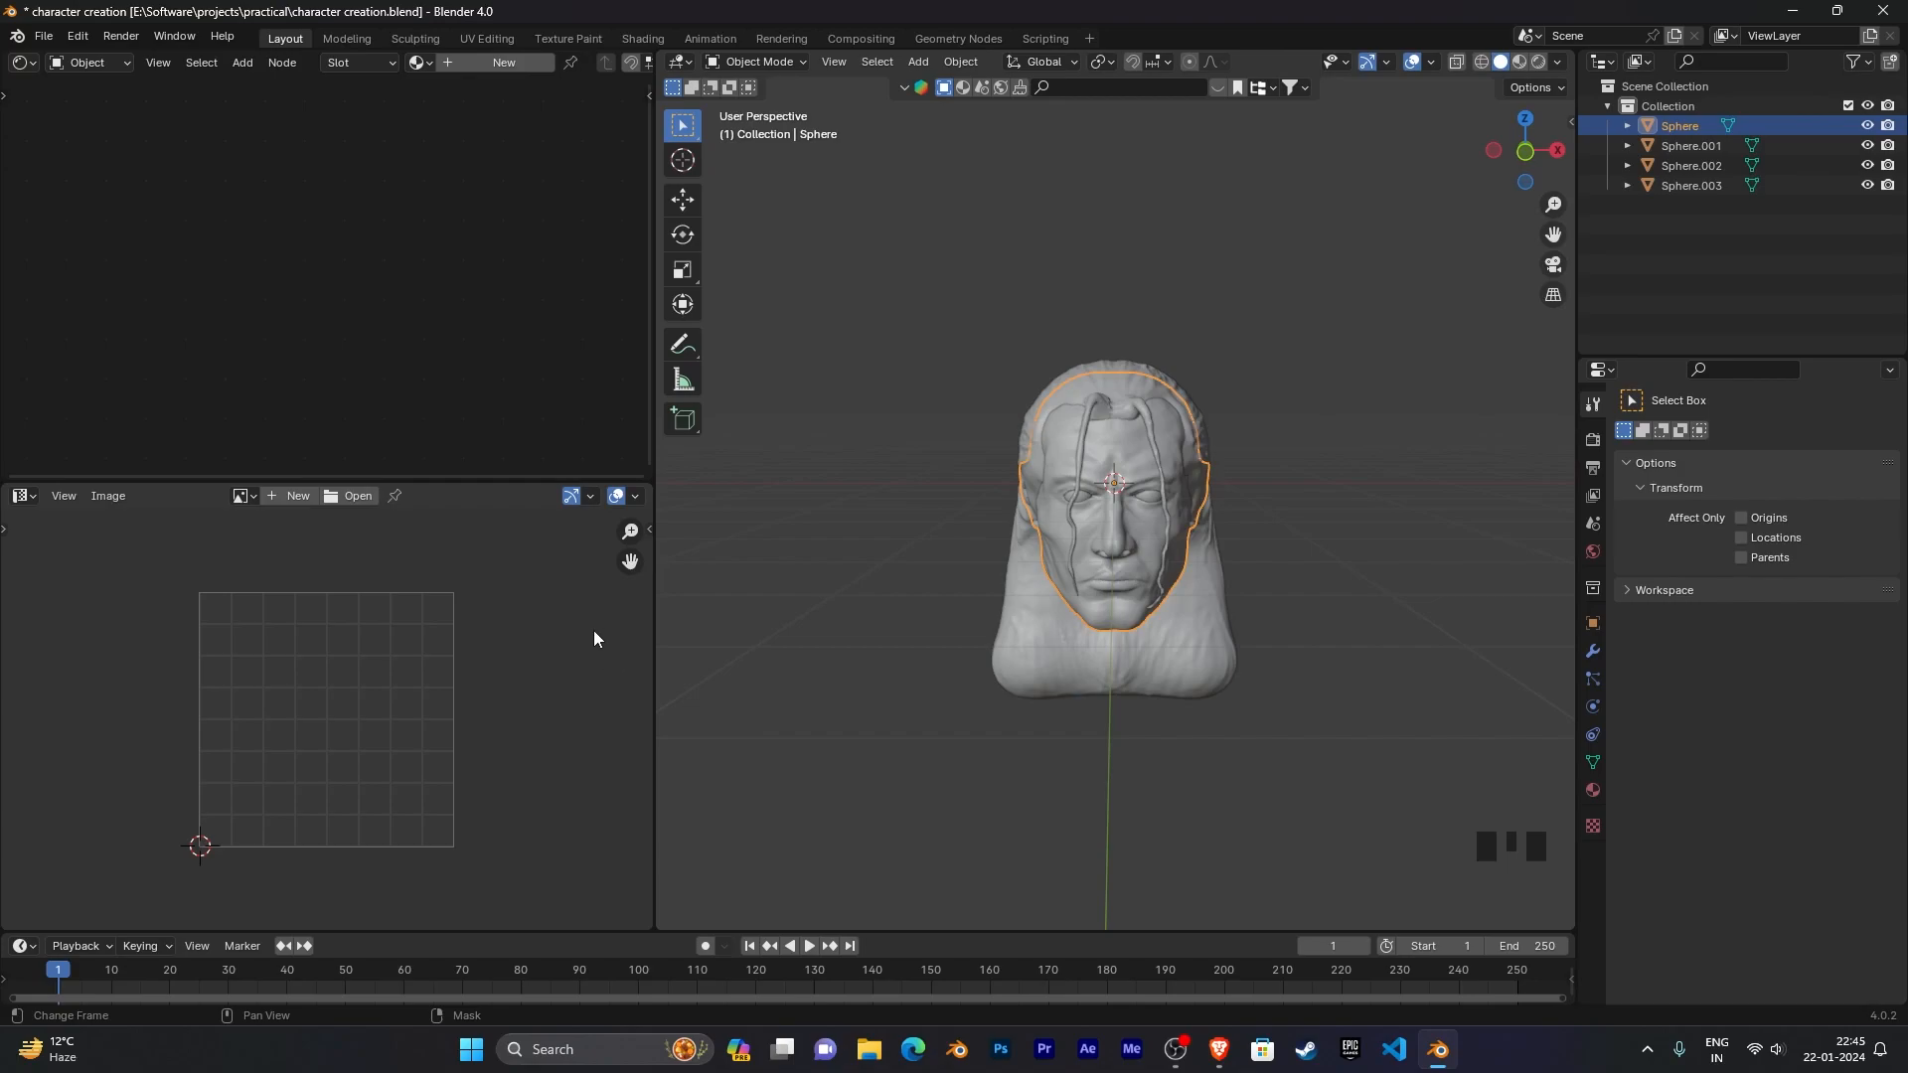
{"action": "left_click_drag", "start_coordinate": [530, 483], "coordinate": [506, 441]}
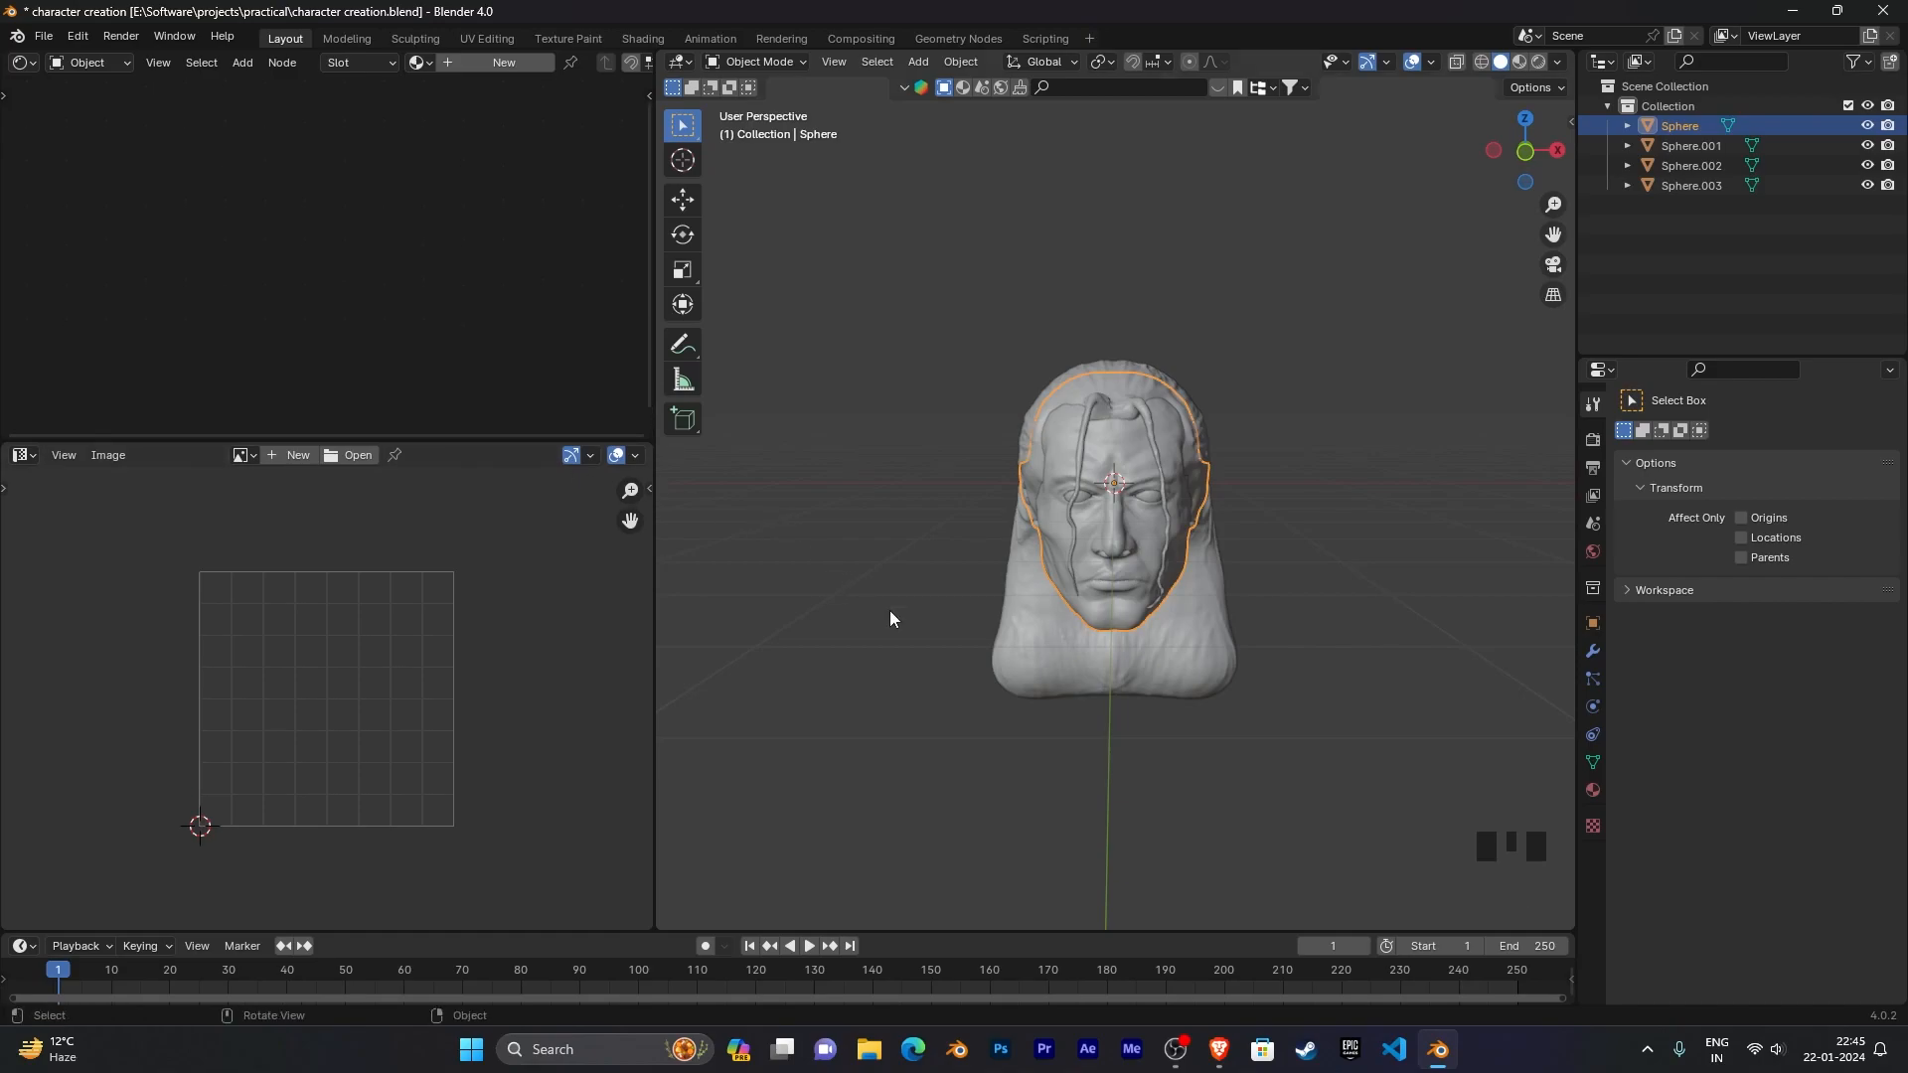
{"action": "scroll", "coordinate": [1113, 656], "scroll_direction": "down", "scroll_amount": 2}
{"action": "middle_click_drag", "start_coordinate": [1113, 656], "coordinate": [1247, 613]}
{"action": "scroll", "coordinate": [1177, 611], "scroll_direction": "up", "scroll_amount": 2}
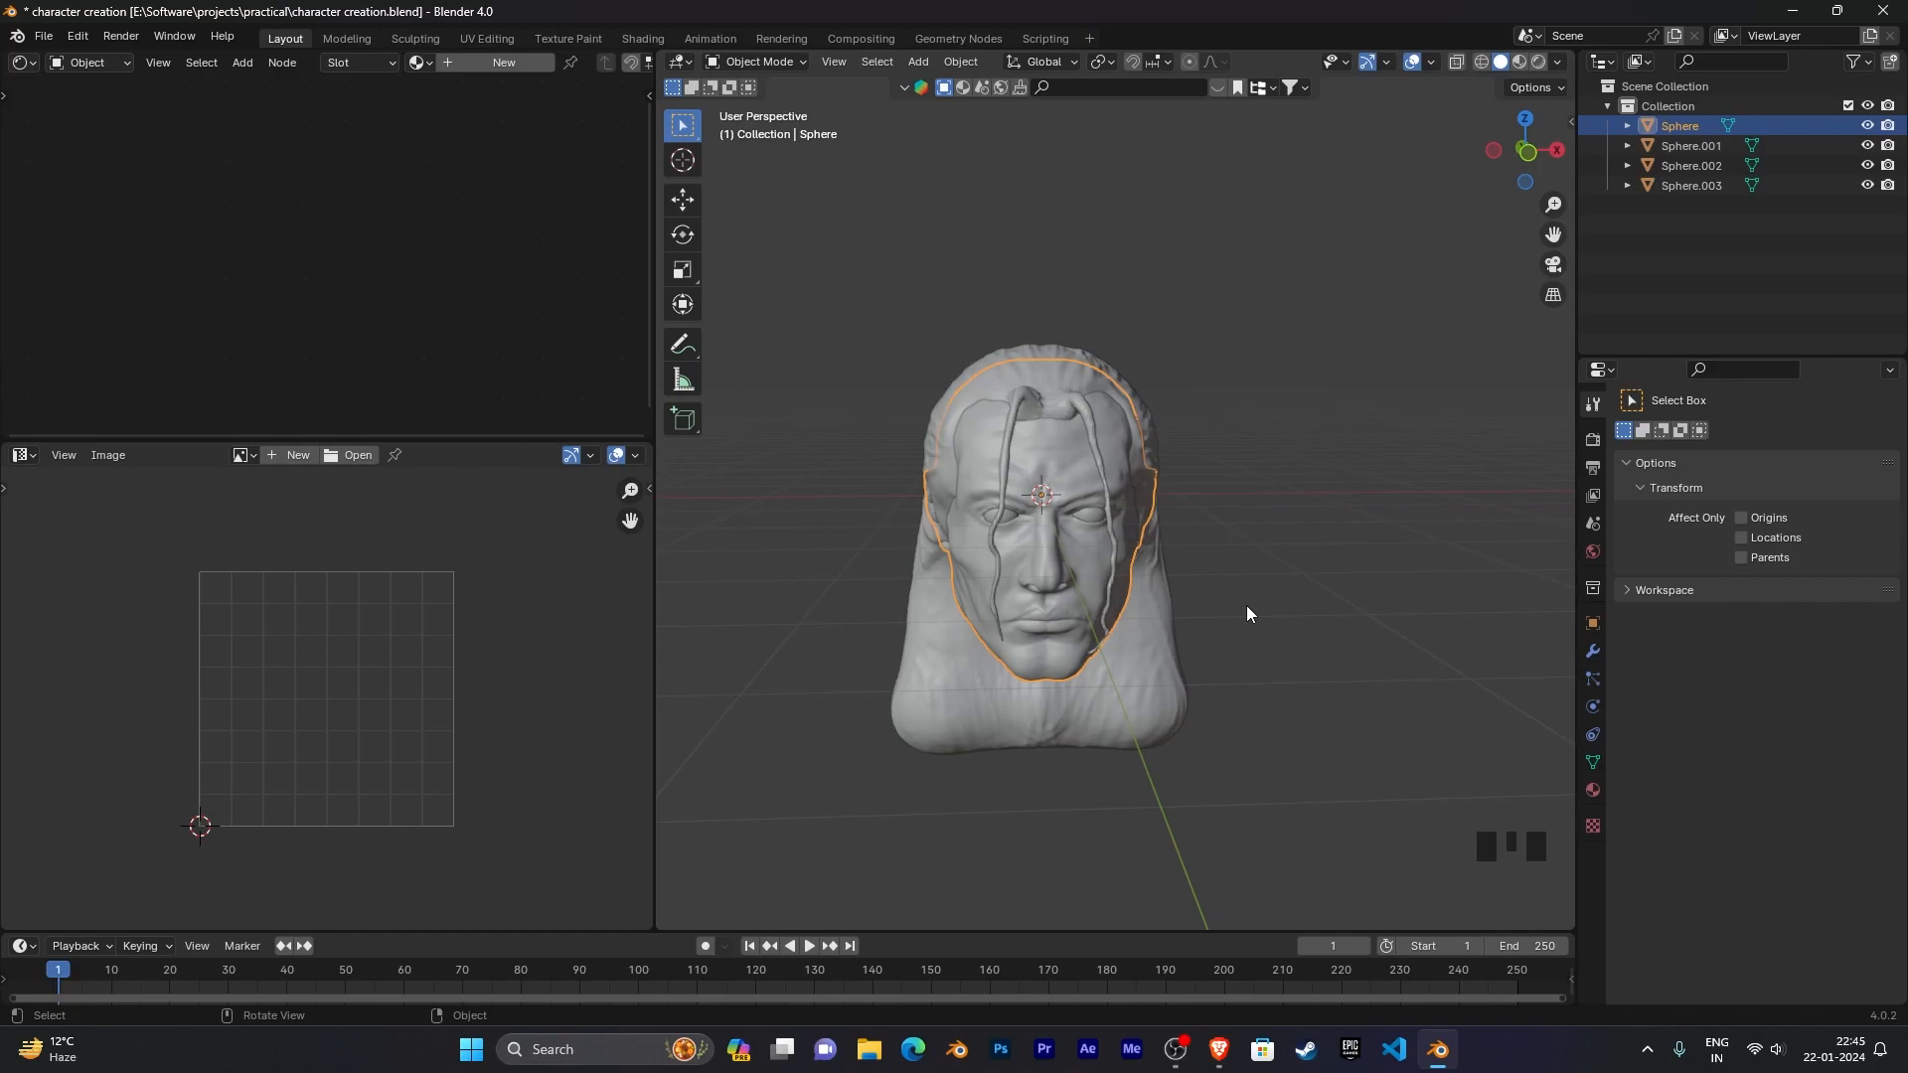
Step: Switch to the Brave browser, search Google Images for "glob" and look at an enlarged picture of a desk globe
{"action": "left_click", "coordinate": [1219, 1050]}
{"action": "left_click", "coordinate": [962, 48]}
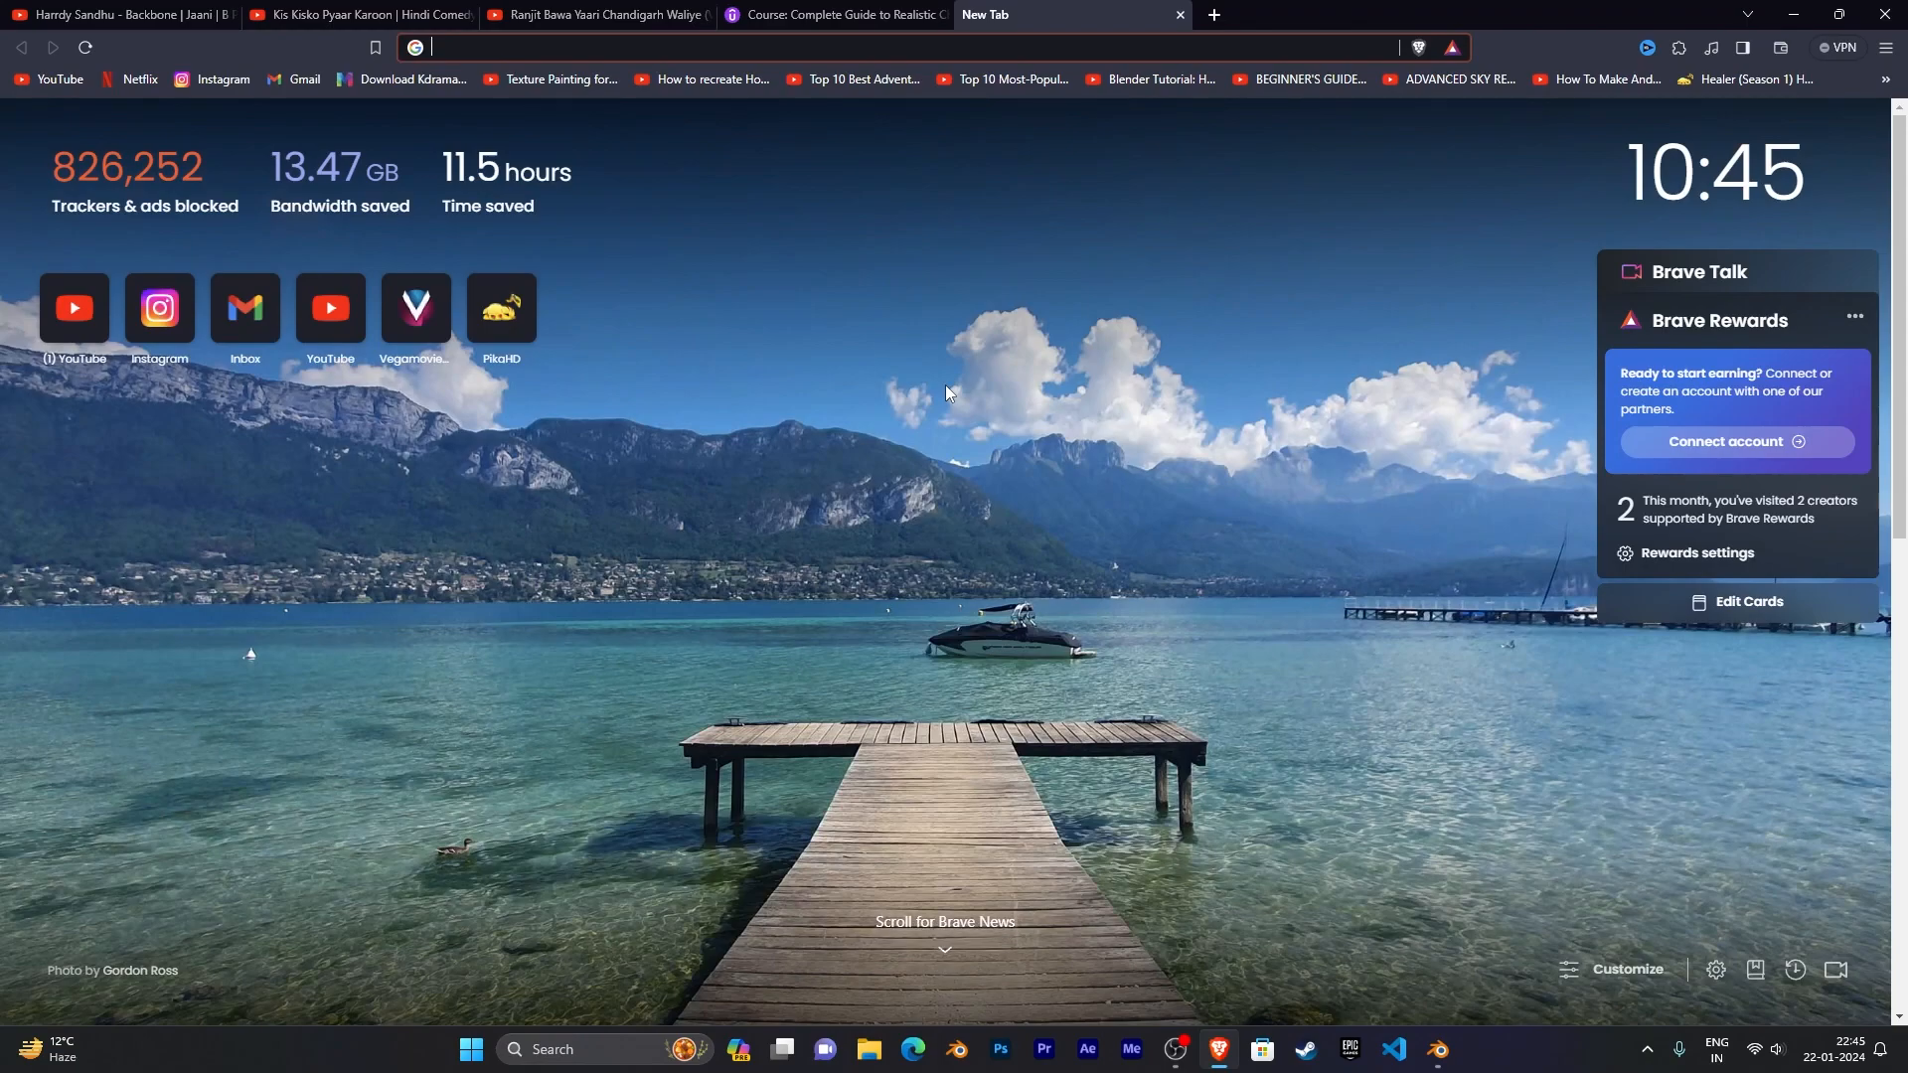
{"action": "type", "text": "globa"}
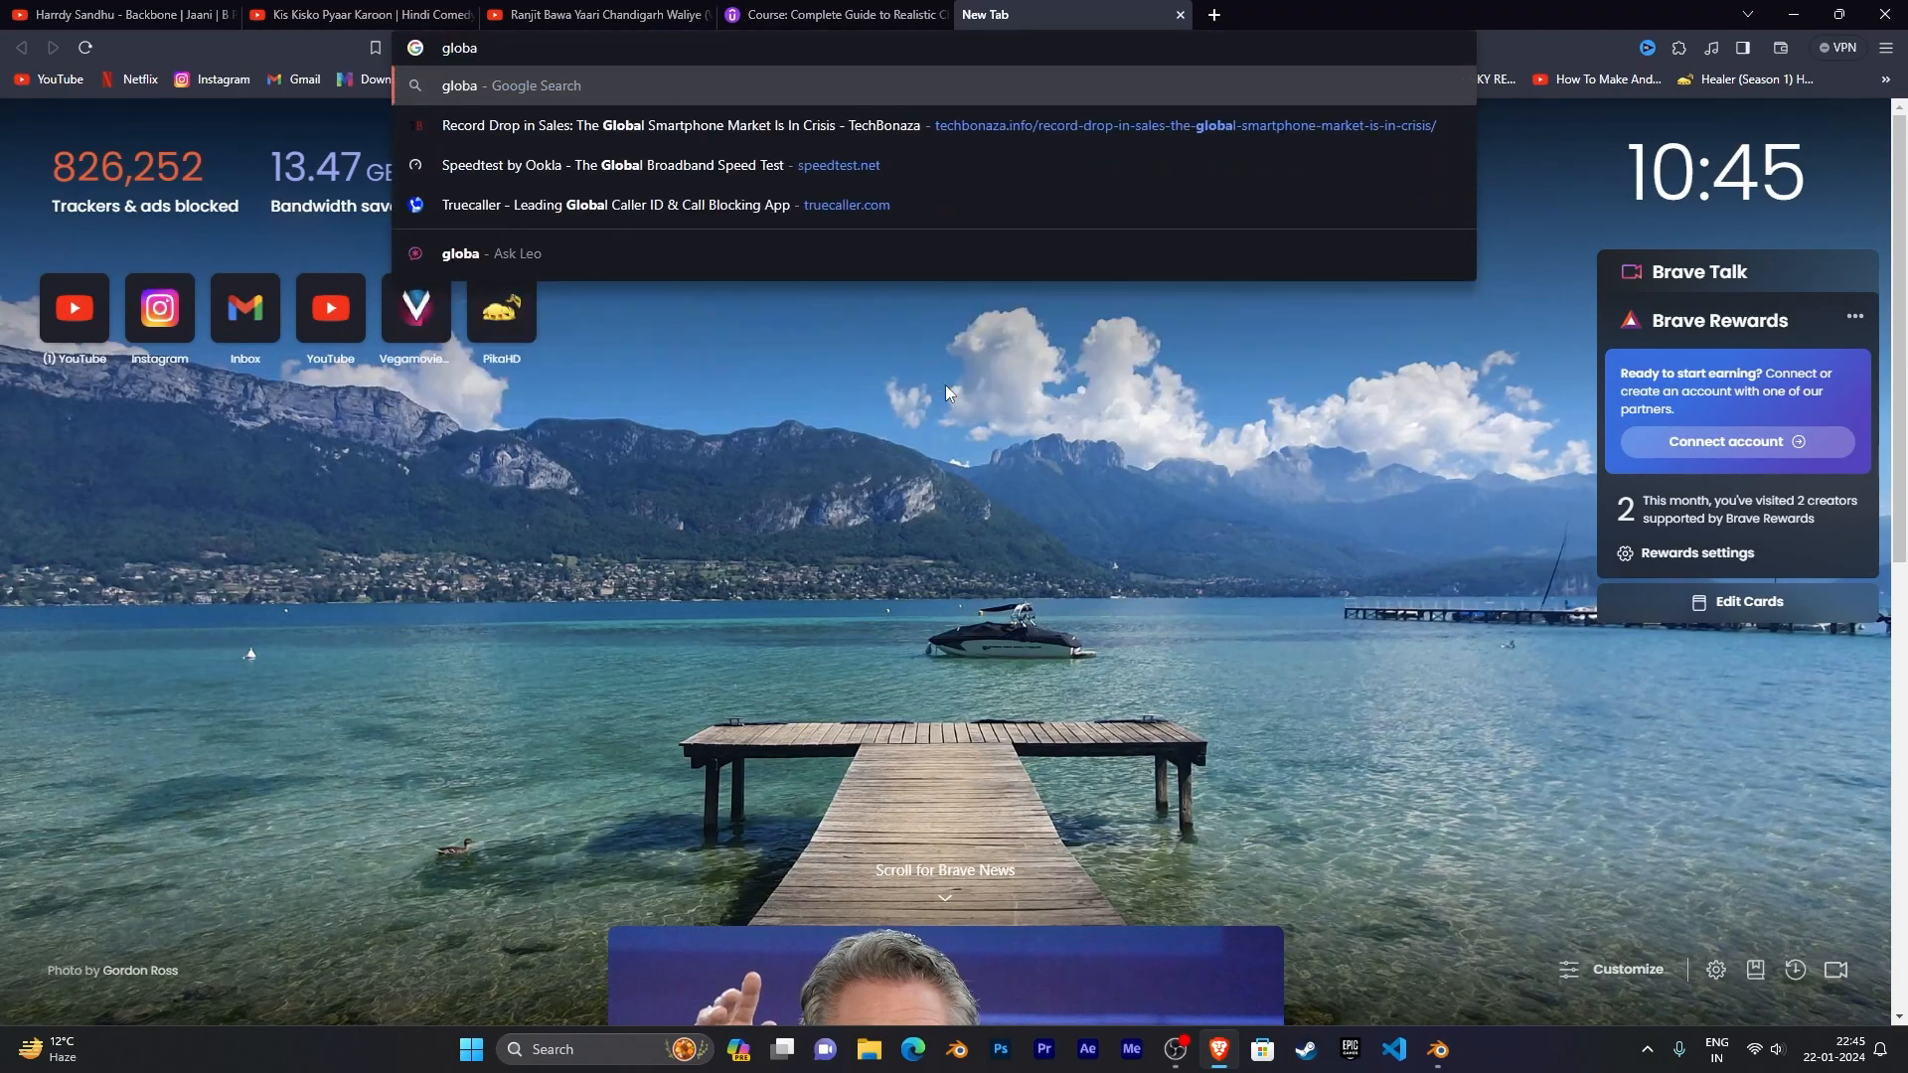
{"action": "key", "text": "BackSpace"}
{"action": "key", "text": "Return"}
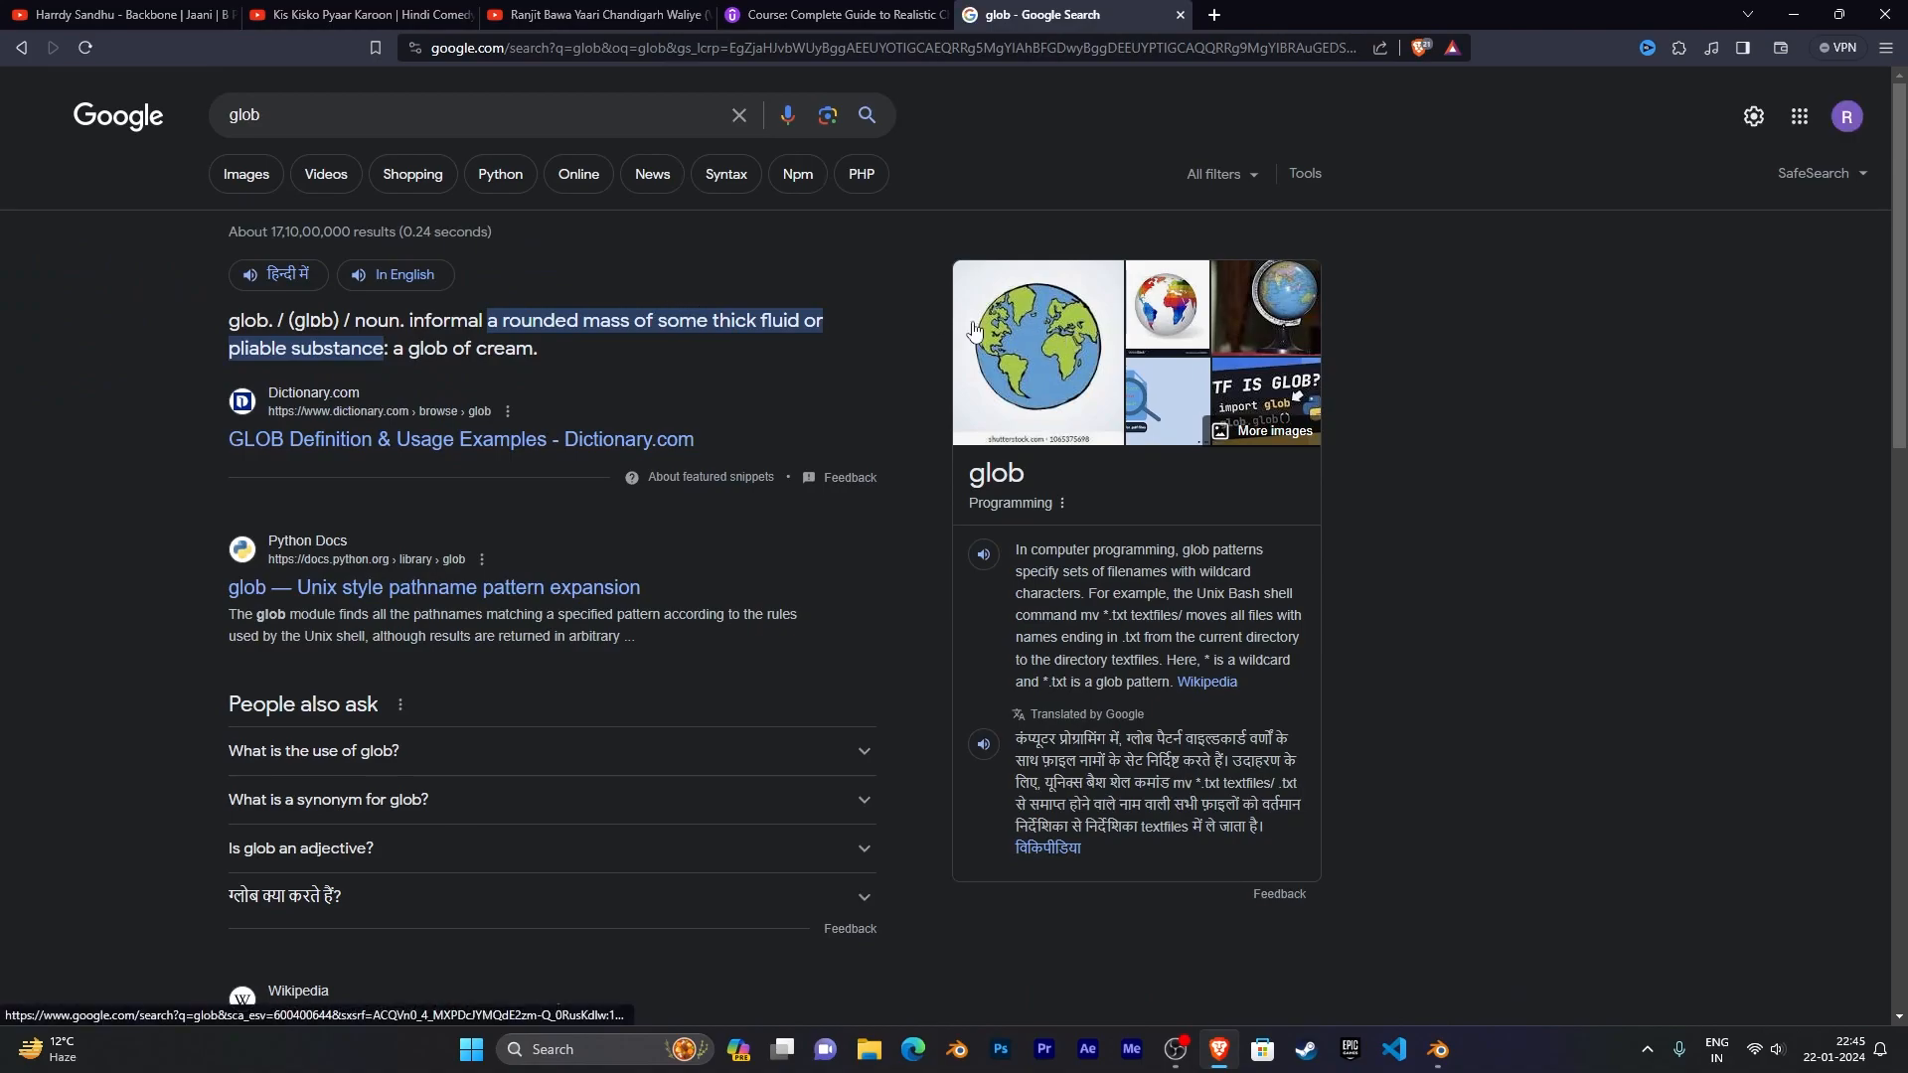
{"action": "left_click", "coordinate": [228, 188]}
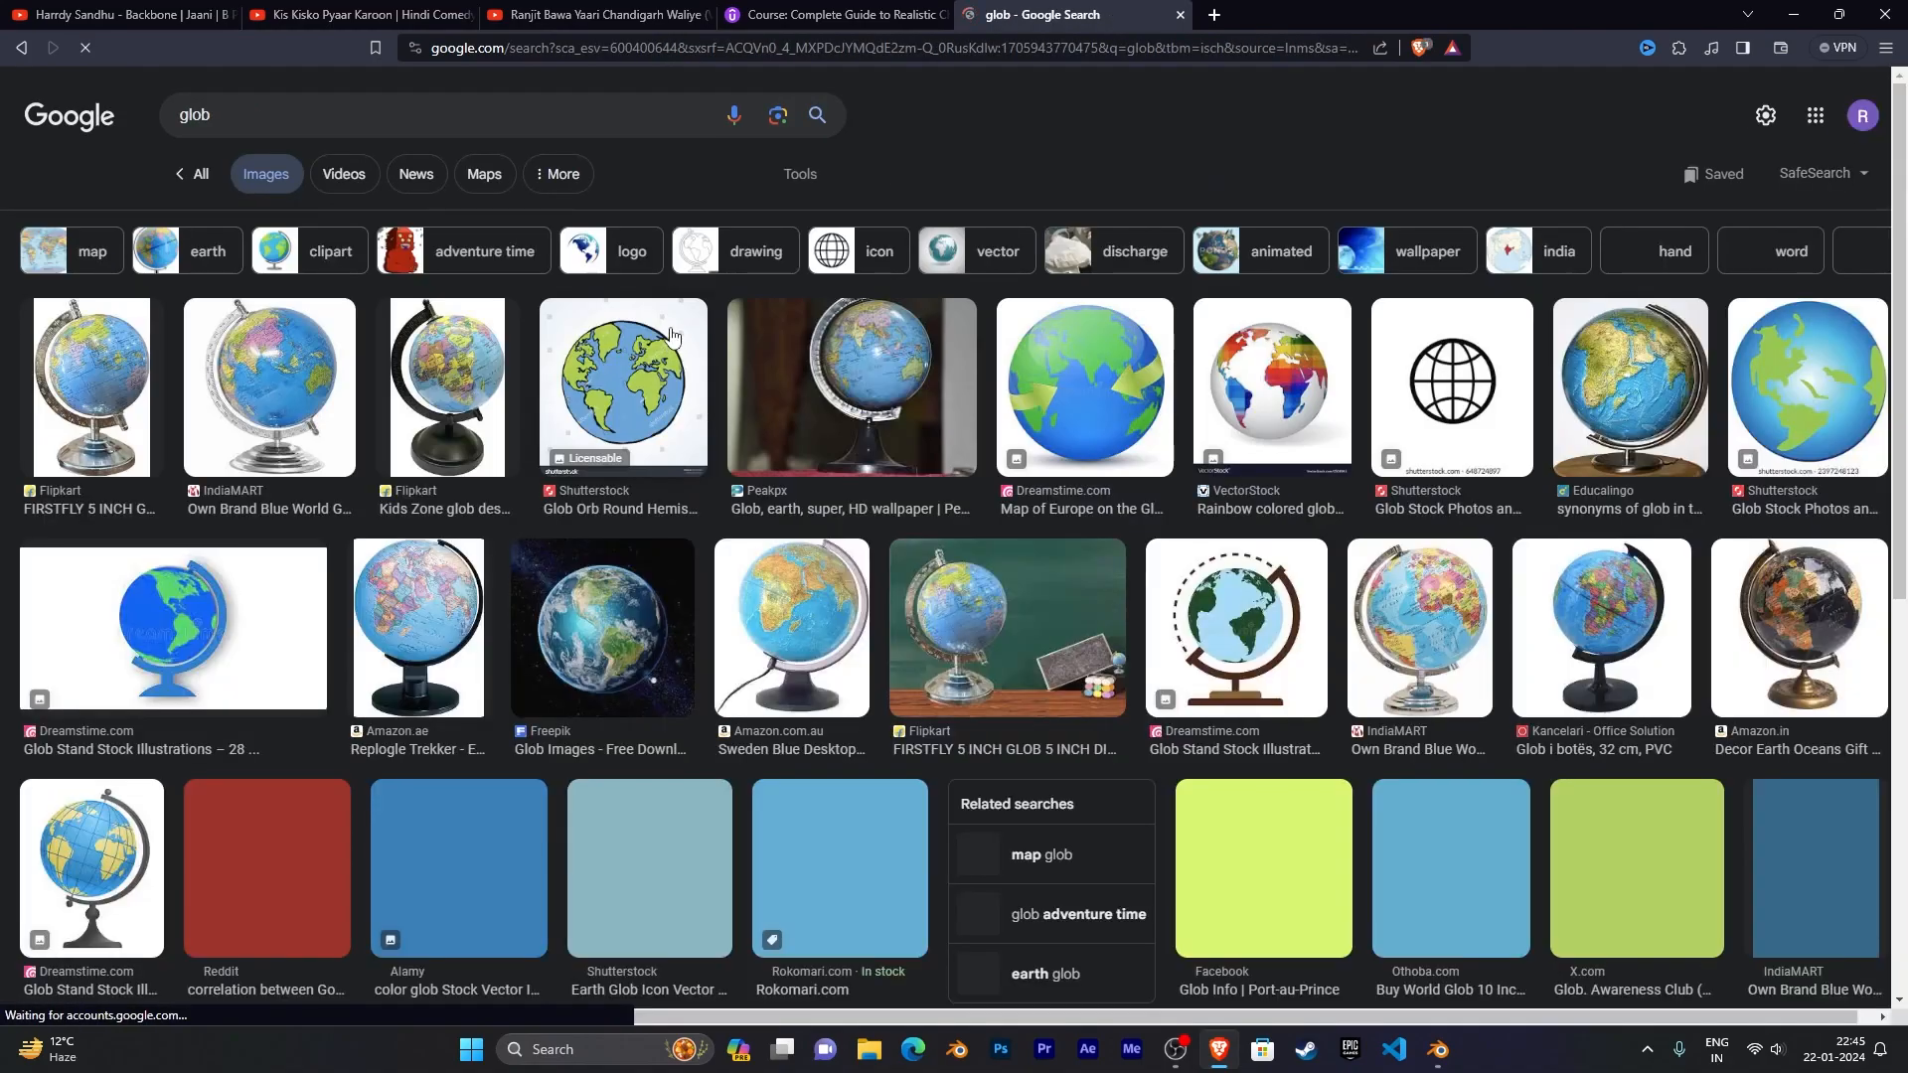
{"action": "left_click", "coordinate": [1000, 553]}
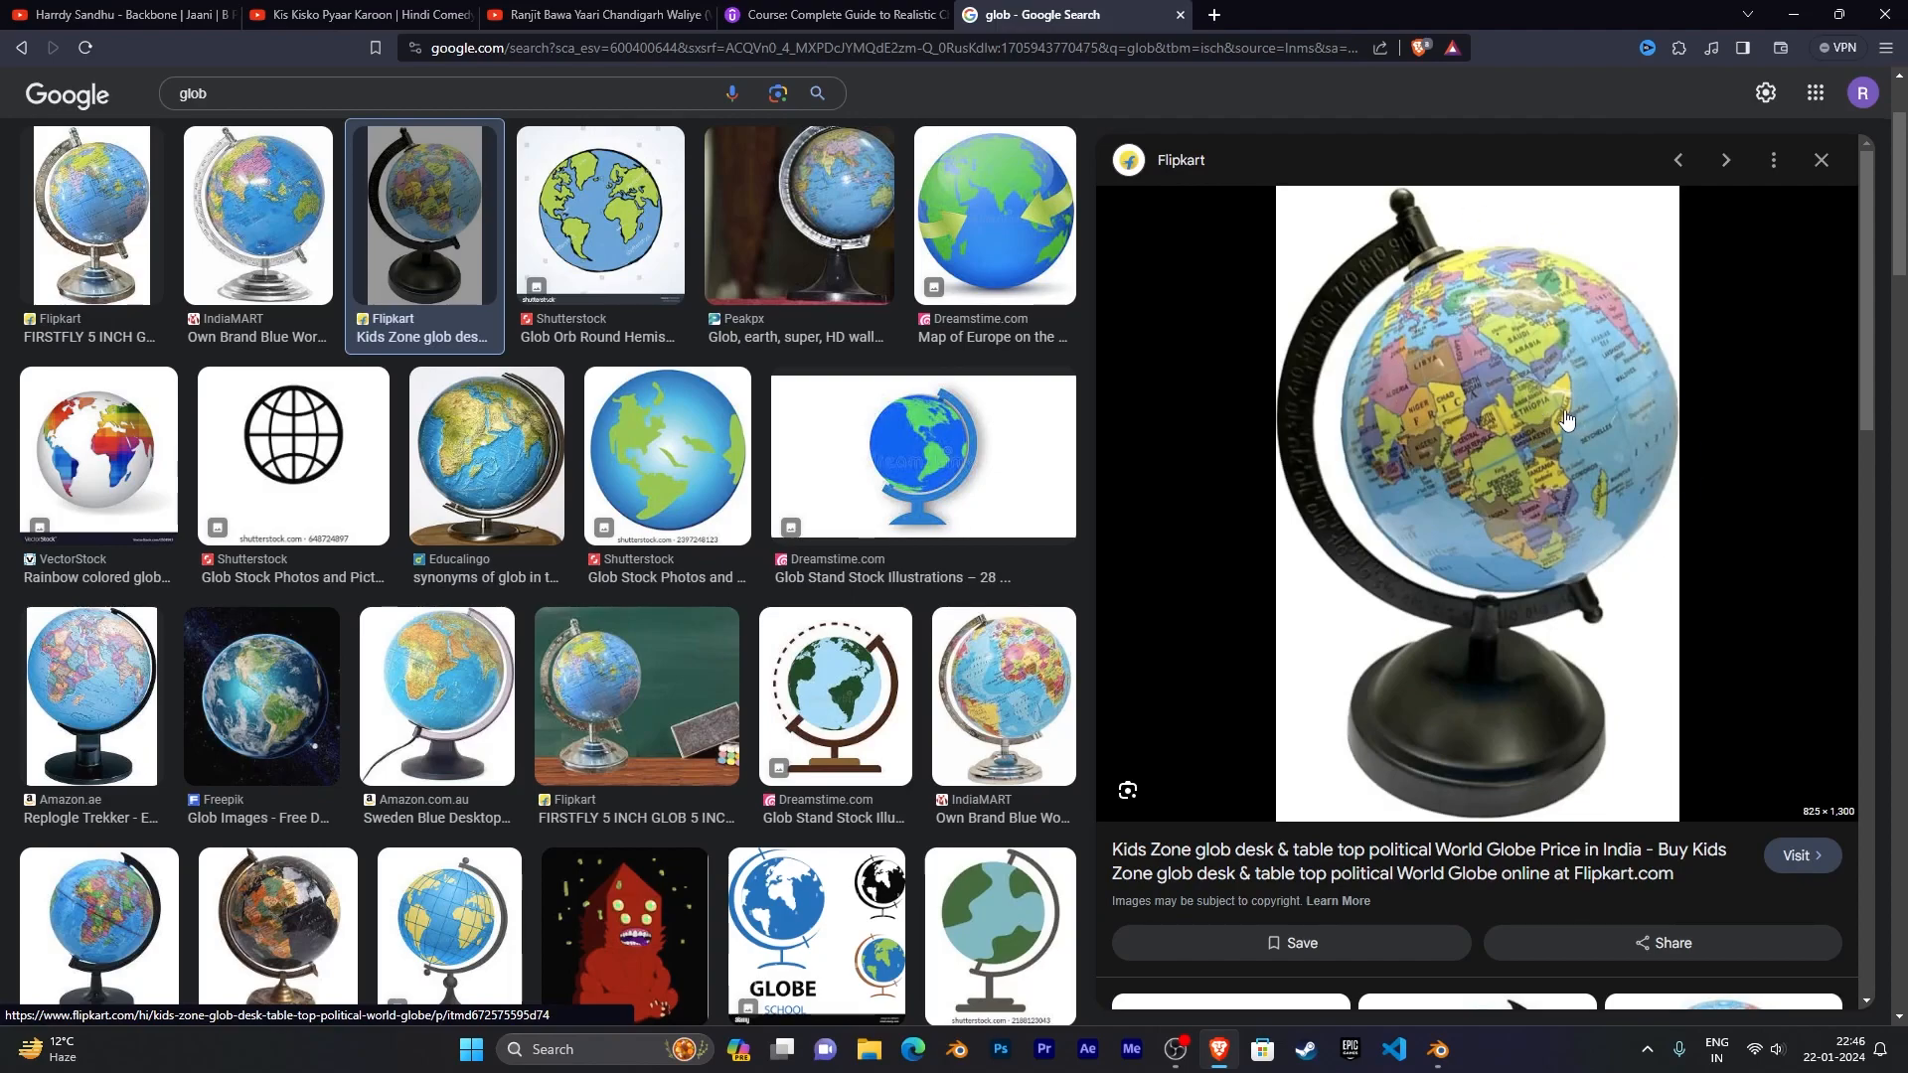
{"action": "left_click", "coordinate": [1822, 161]}
{"action": "scroll", "coordinate": [1376, 440], "scroll_direction": "down", "scroll_amount": 5}
{"action": "scroll", "coordinate": [1376, 440], "scroll_direction": "up", "scroll_amount": 6}
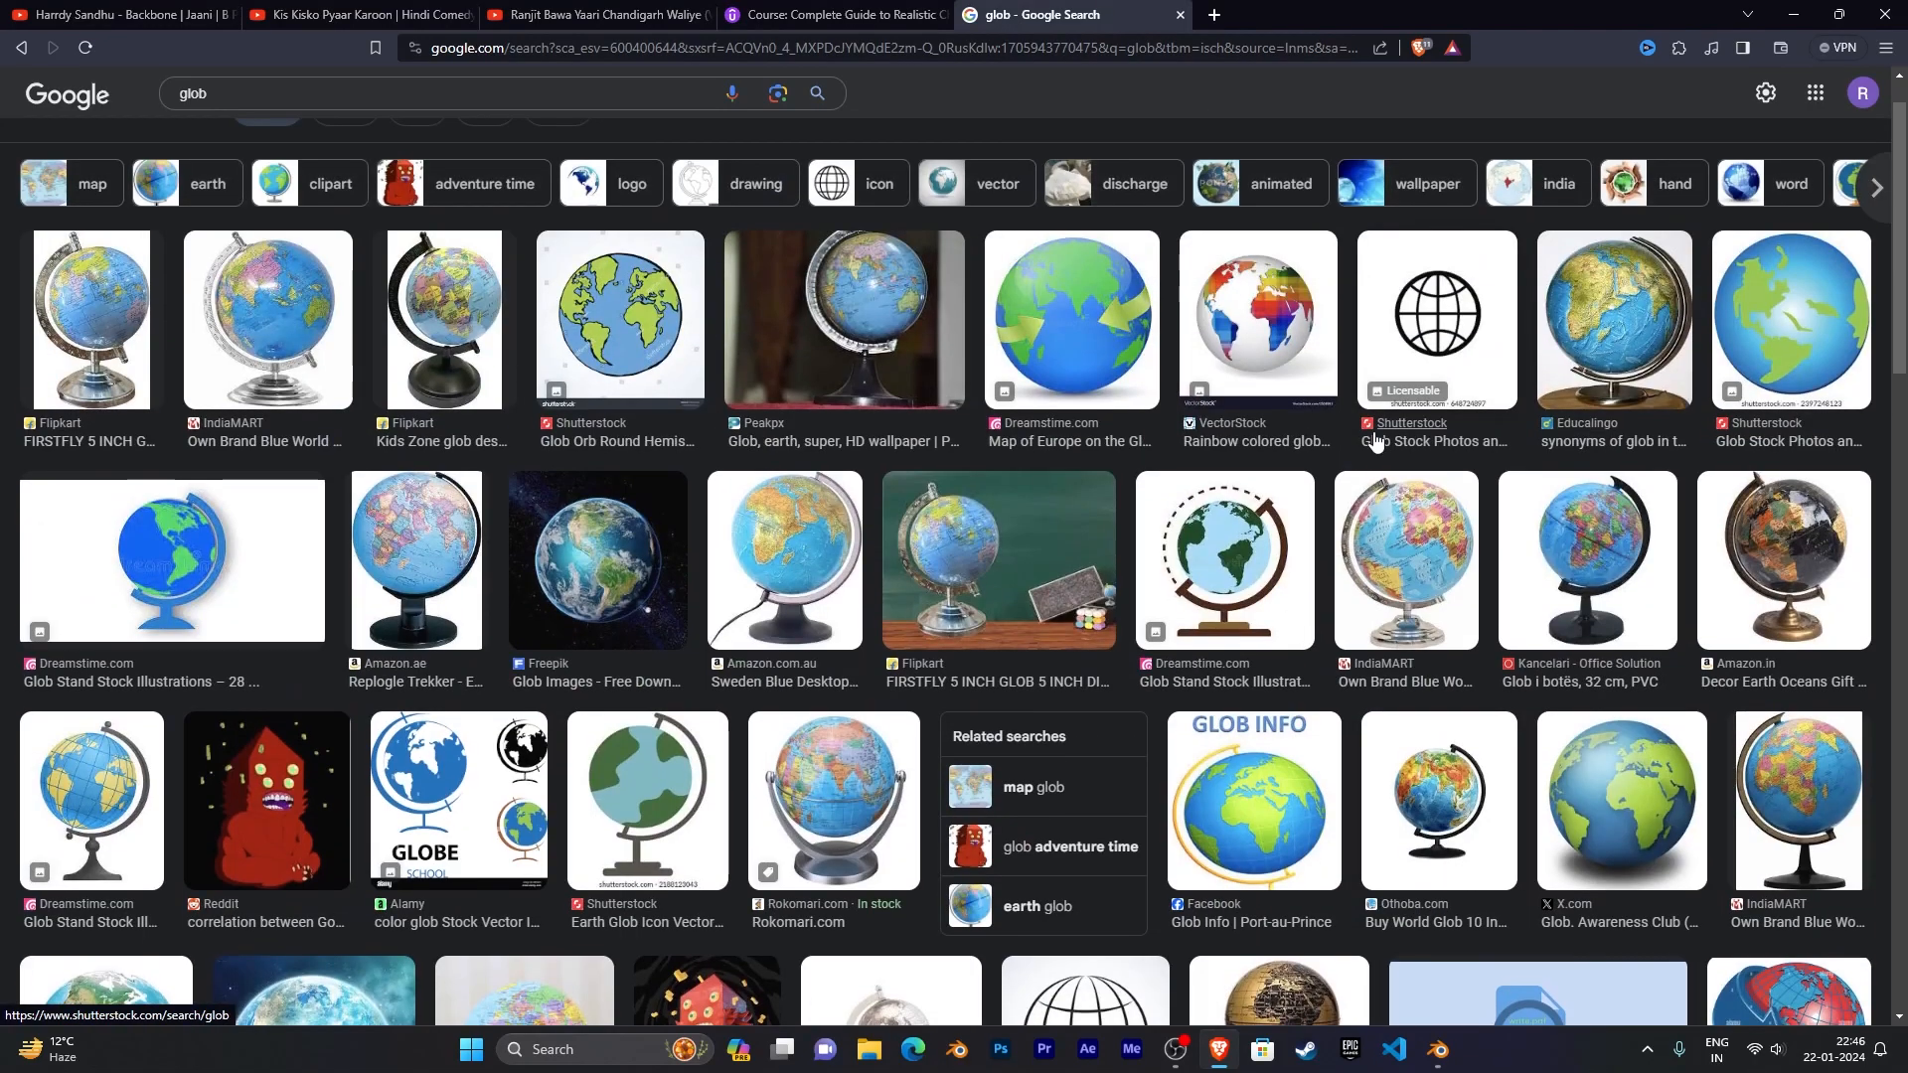
Step: Search Google Images for "world map" and enlarge the political world map from India Map
{"action": "left_click", "coordinate": [339, 117]}
{"action": "key", "text": "ctrl+a"}
{"action": "type", "text": "world"}
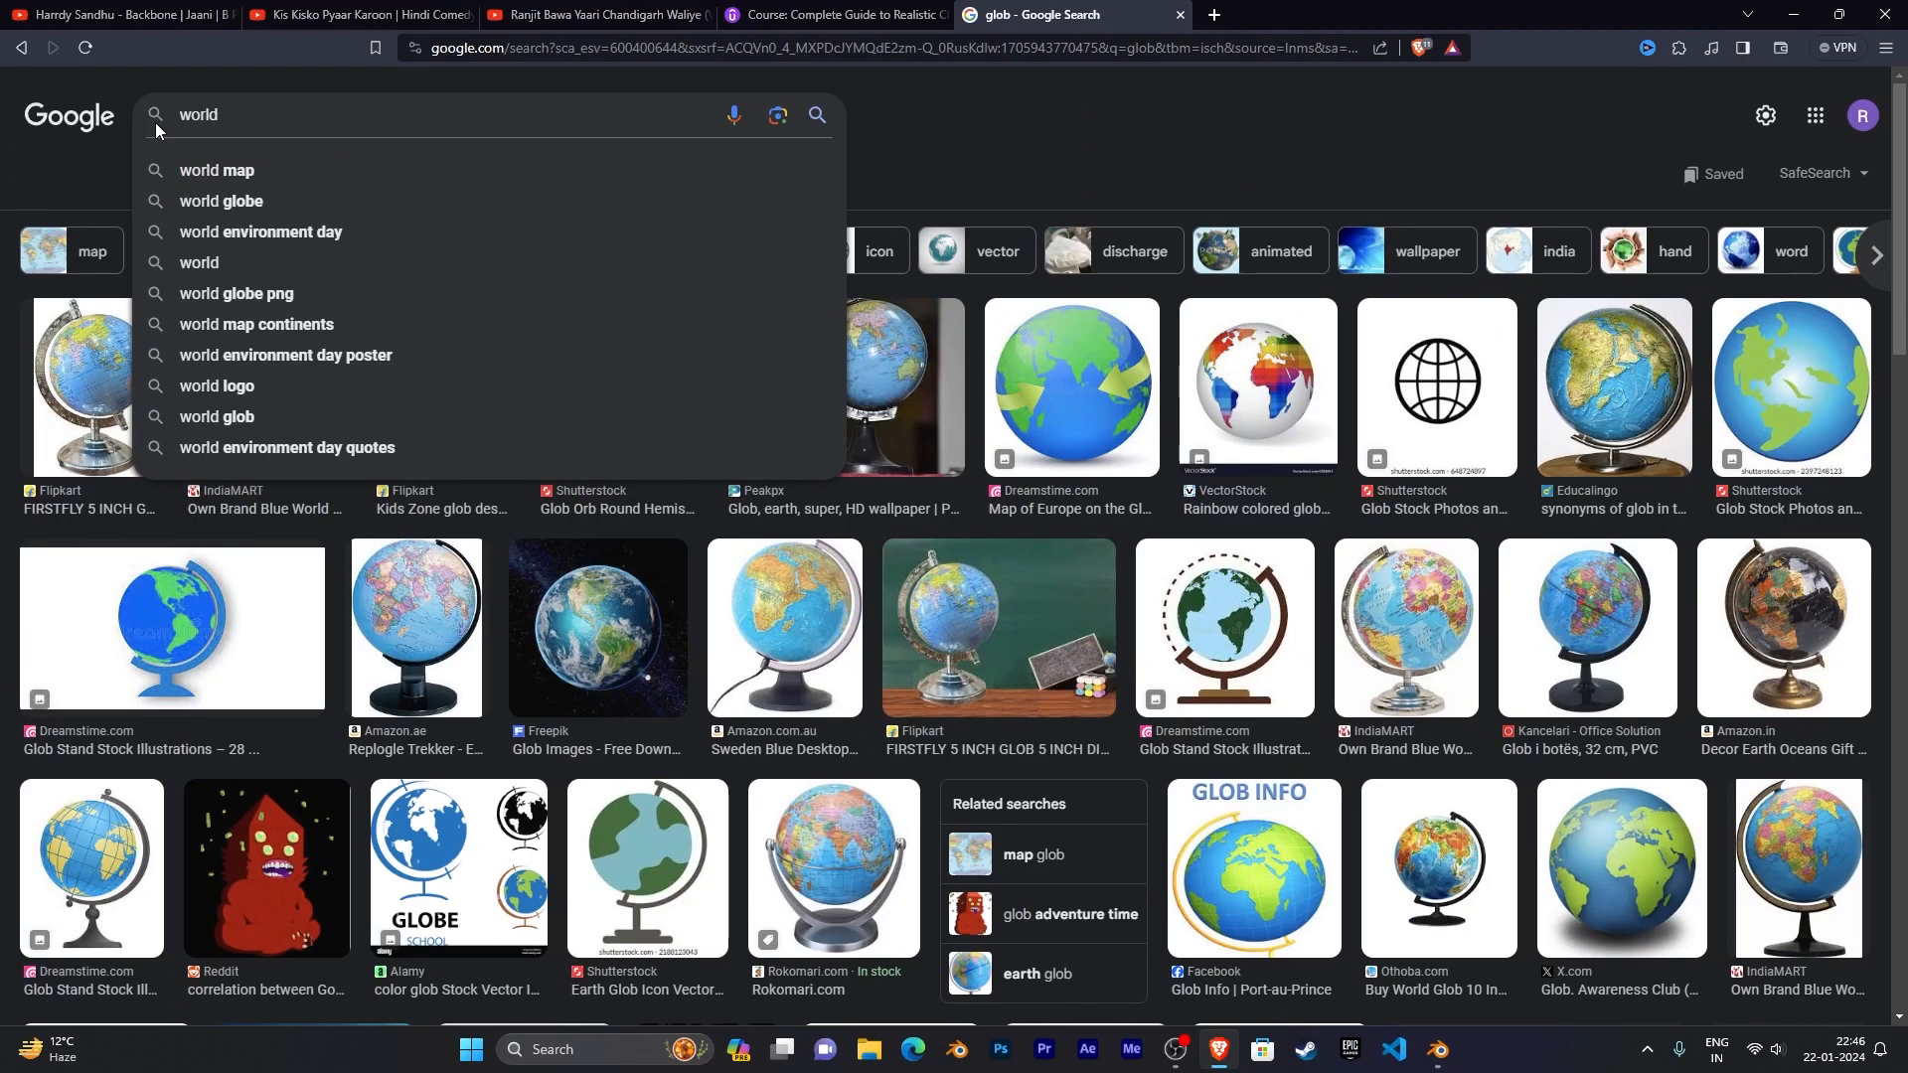
{"action": "left_click", "coordinate": [230, 171]}
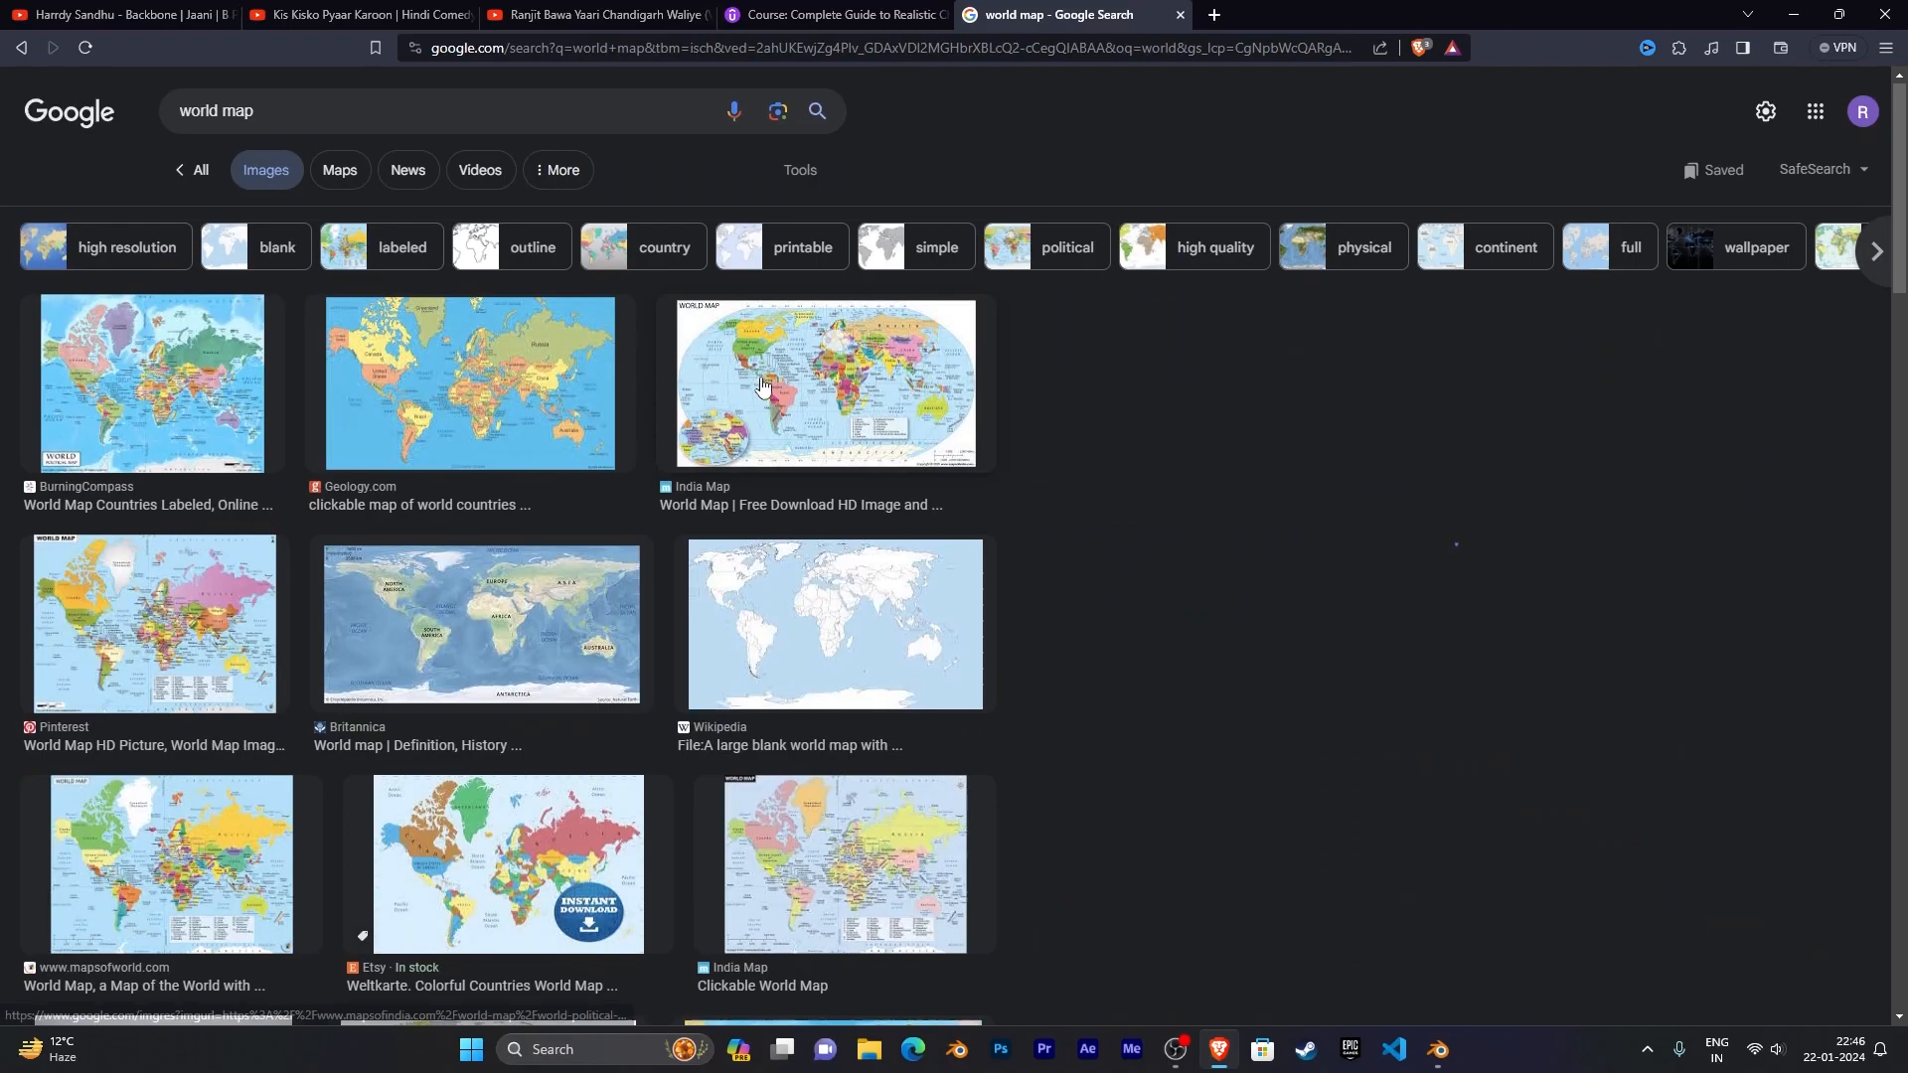
{"action": "left_click", "coordinate": [763, 387]}
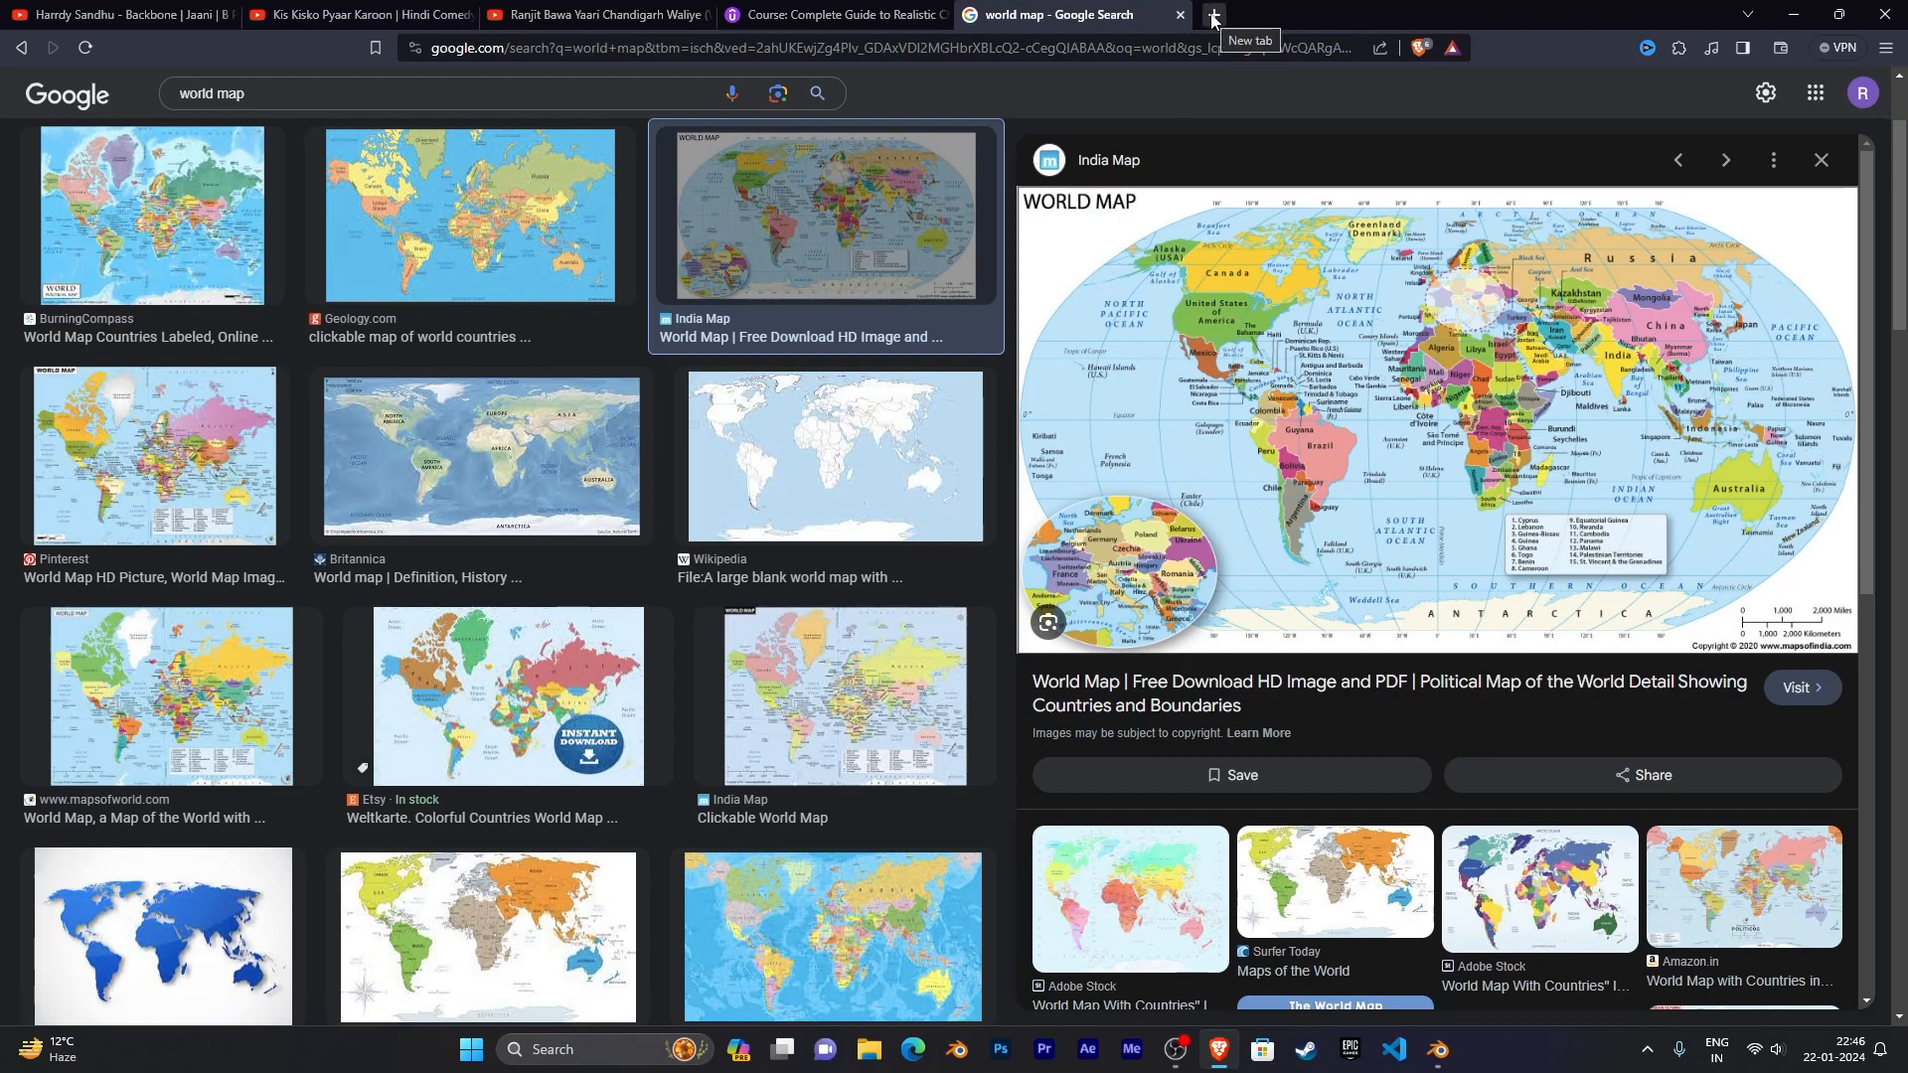
Step: Return to Blender and unwrap the entire face mesh with Smart UV Project, using a 66° angle limit and the Scaled margin method
{"action": "left_click", "coordinate": [1793, 14]}
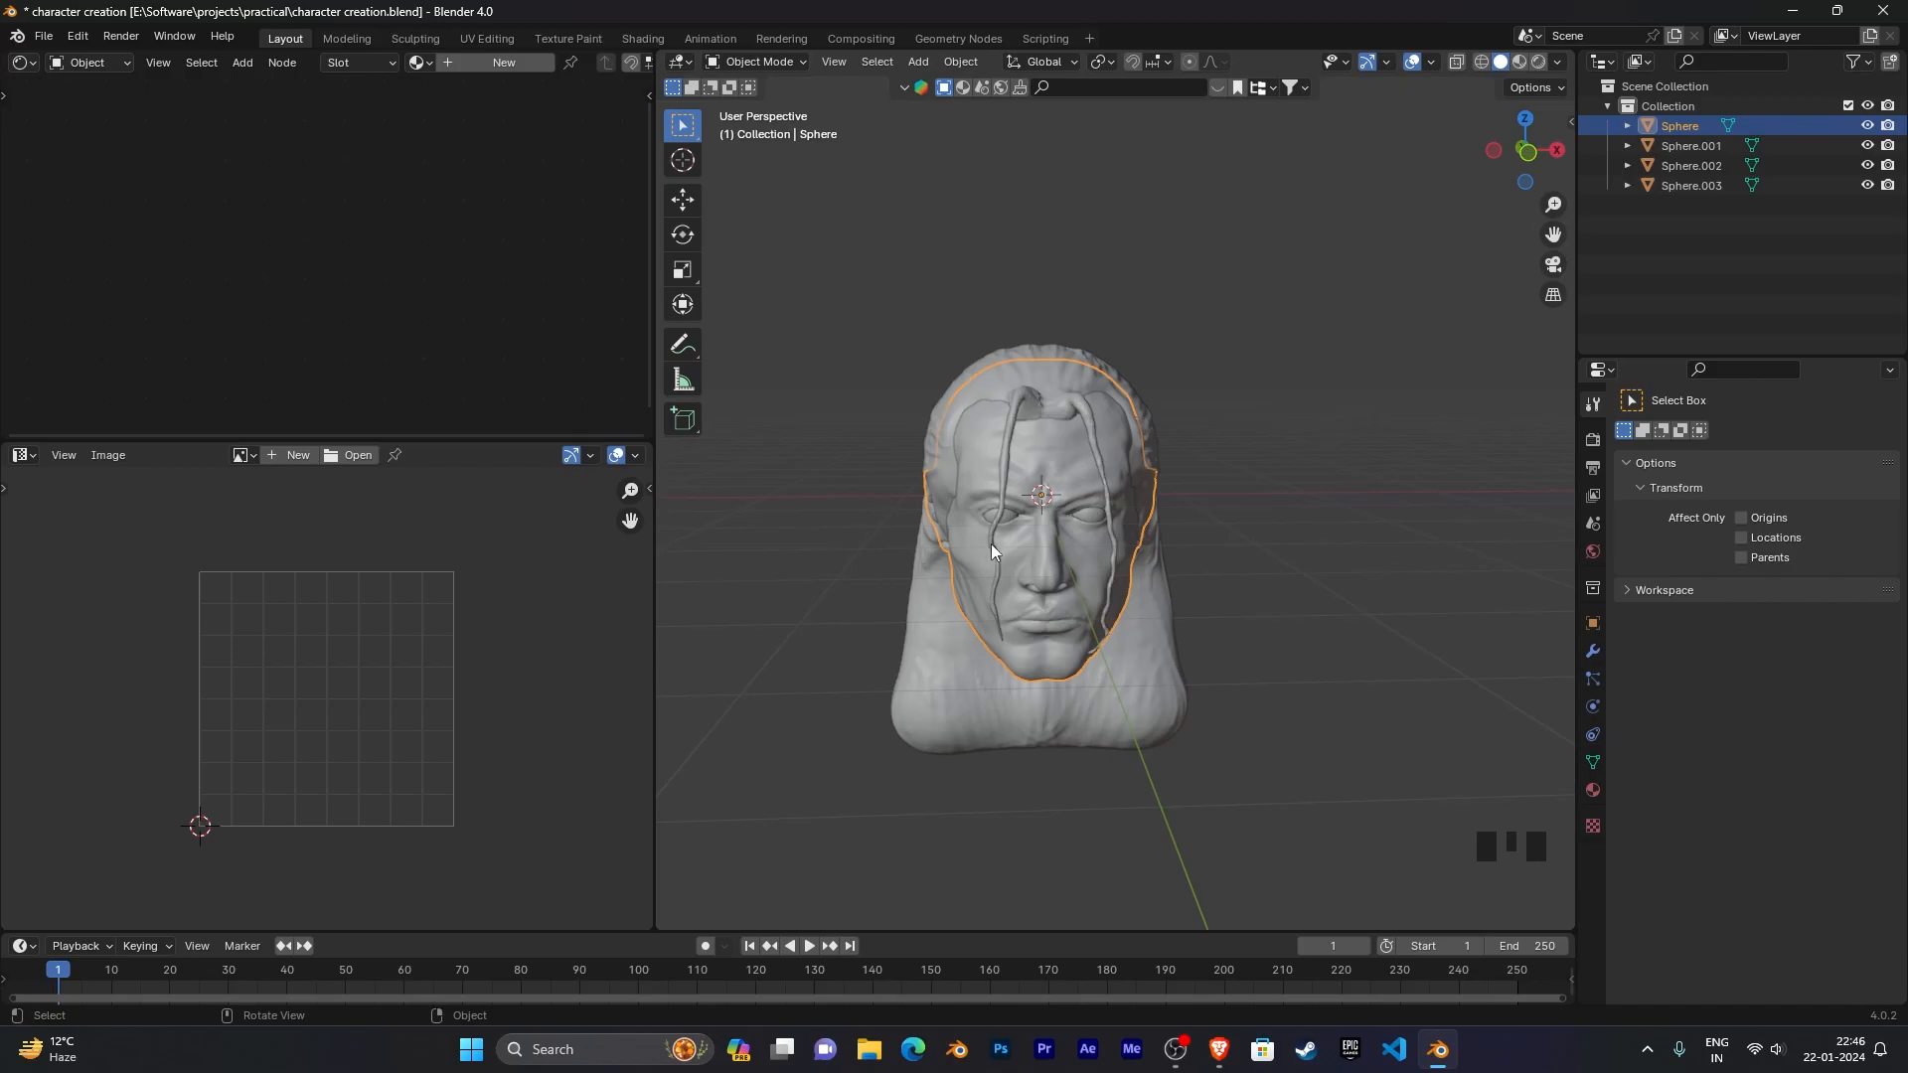
{"action": "scroll", "coordinate": [1014, 578], "scroll_direction": "down", "scroll_amount": 2}
{"action": "middle_click_drag", "start_coordinate": [1005, 575], "coordinate": [1153, 572]}
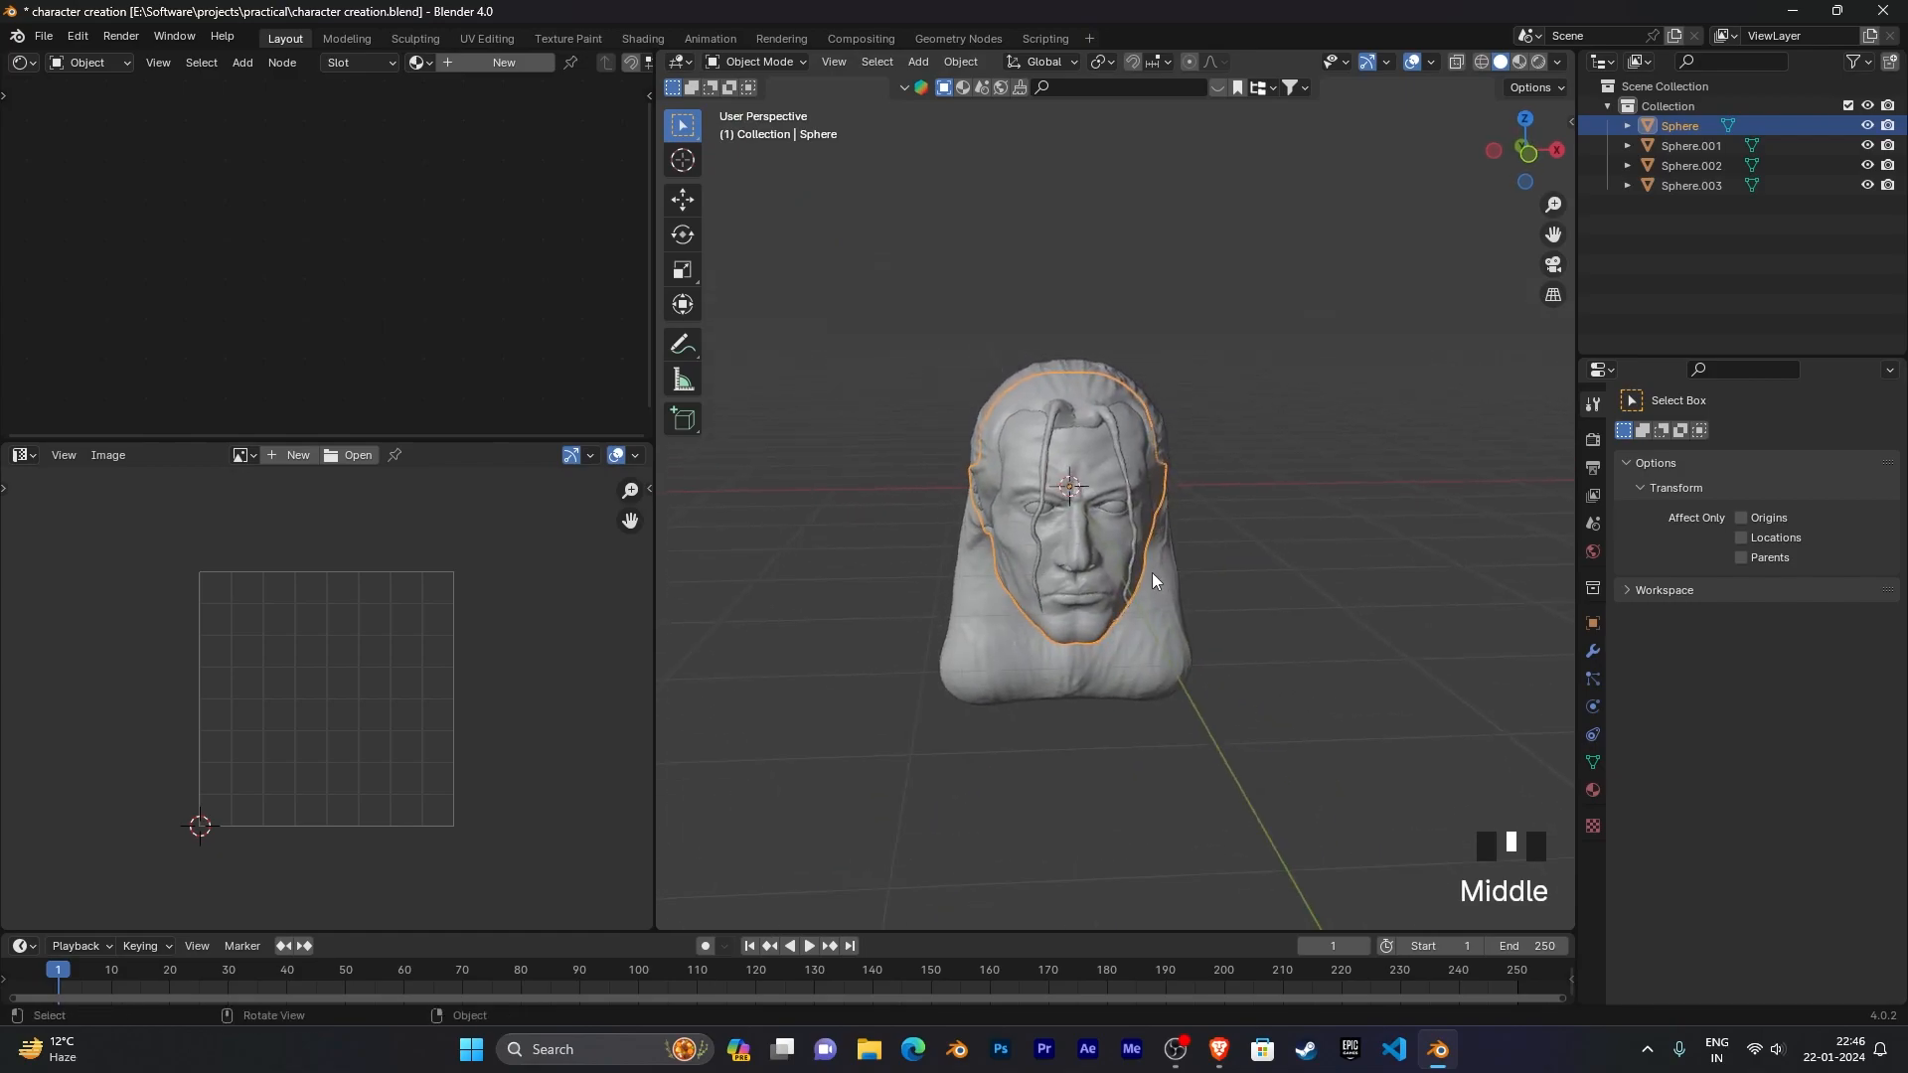
{"action": "key", "text": "Tab"}
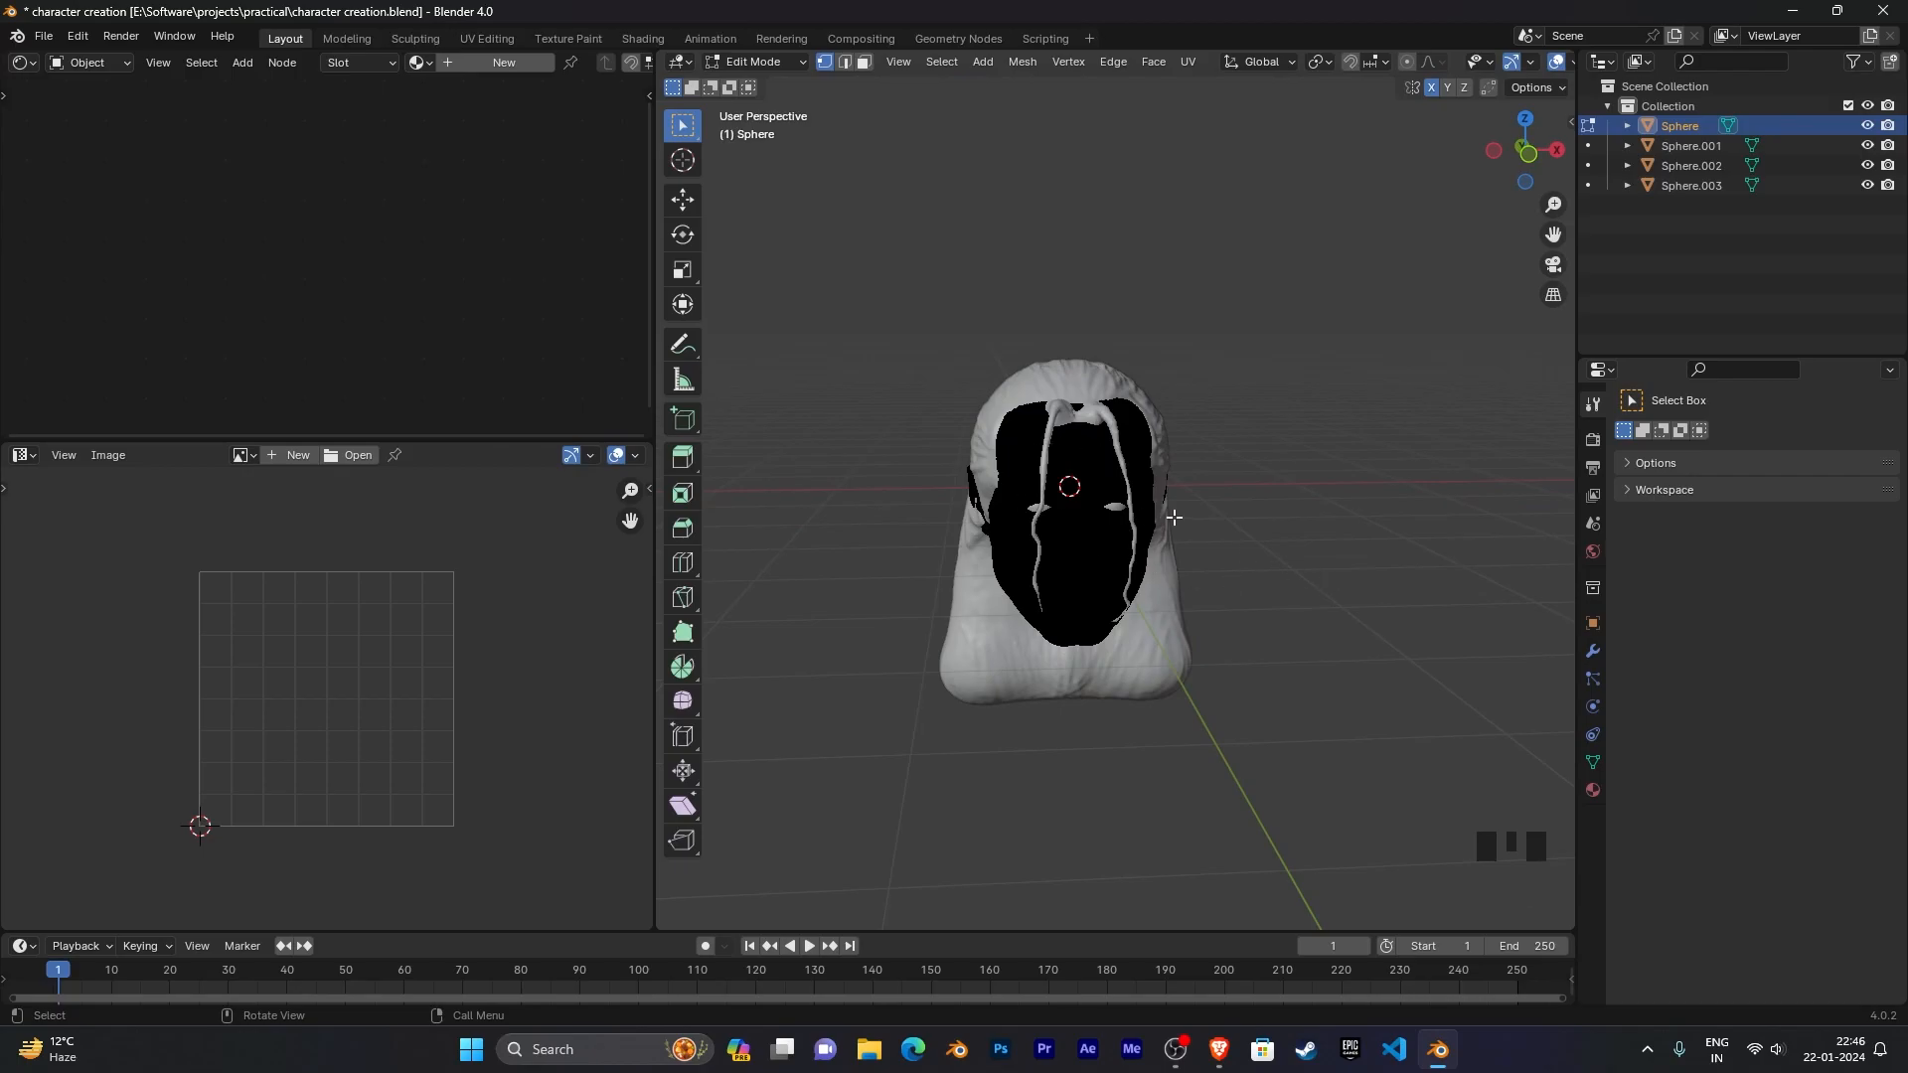
{"action": "key", "text": "a"}
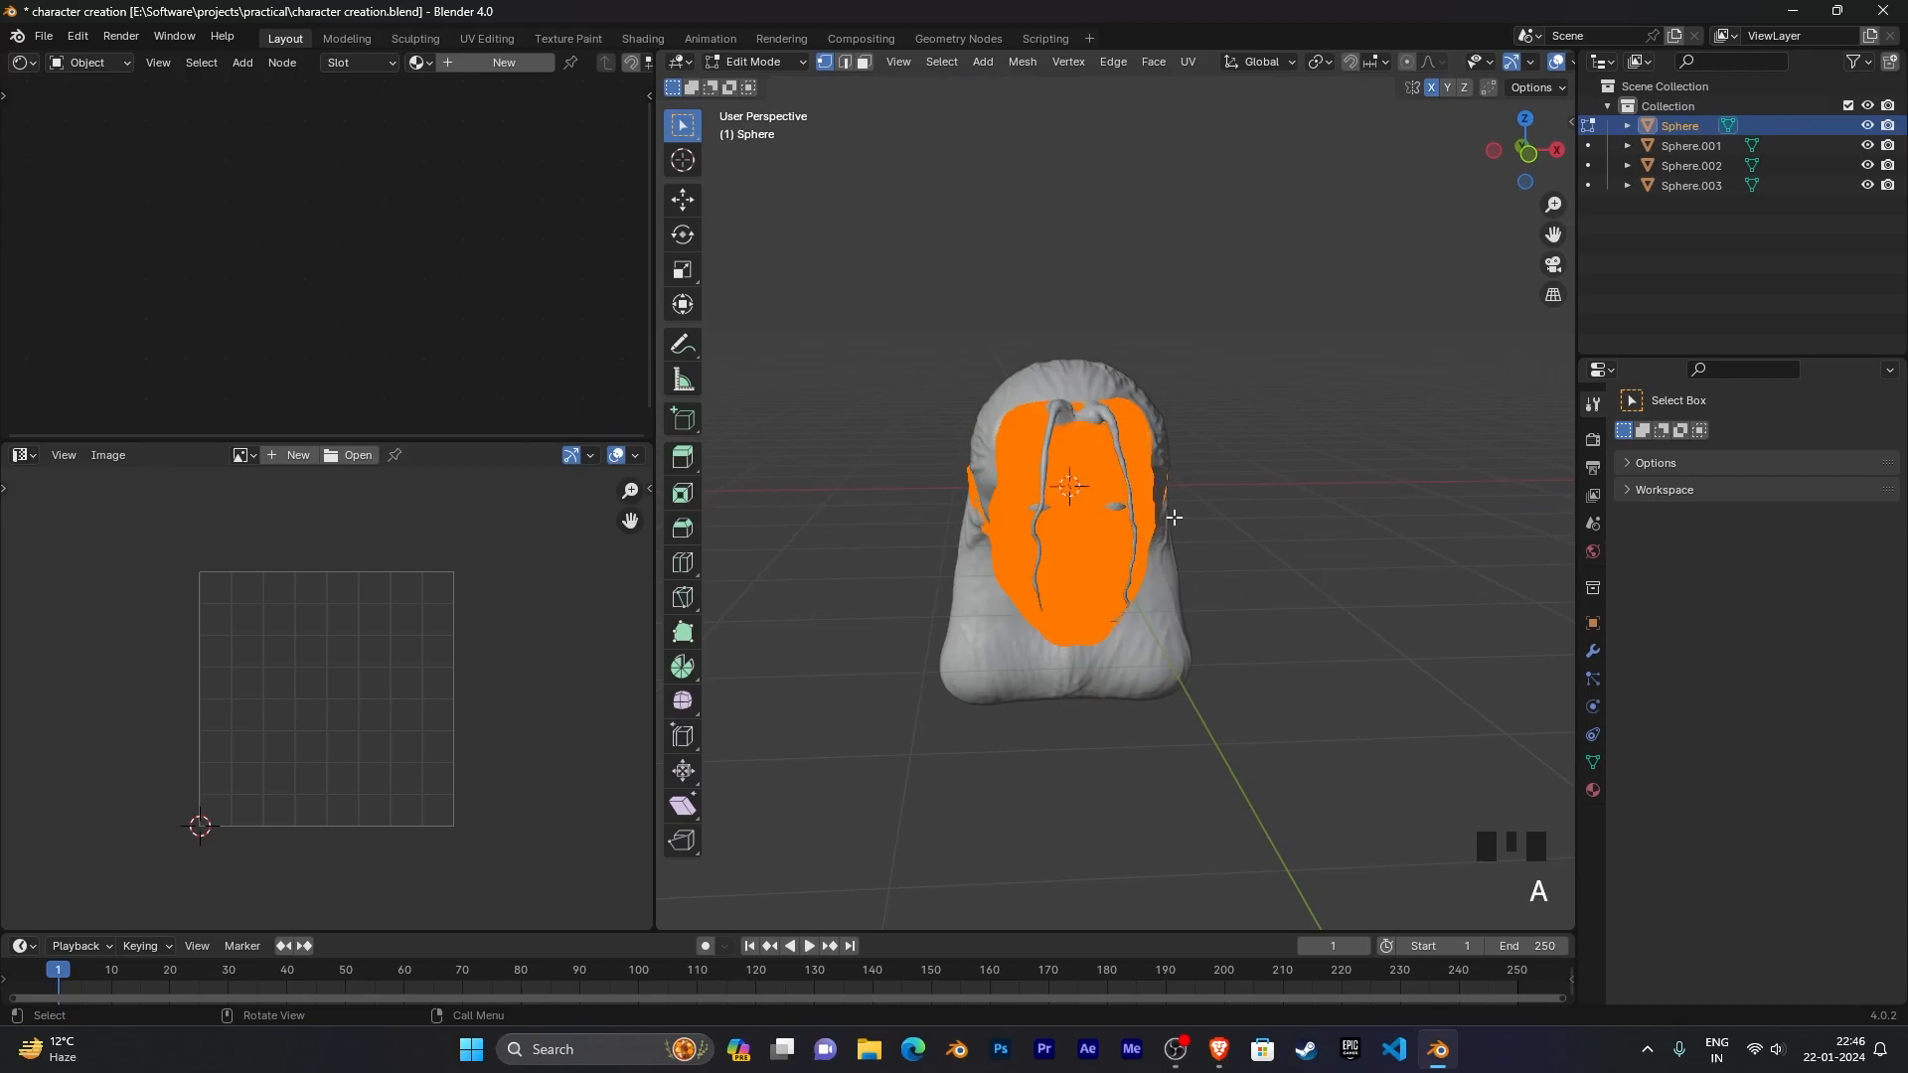
{"action": "key", "text": "u"}
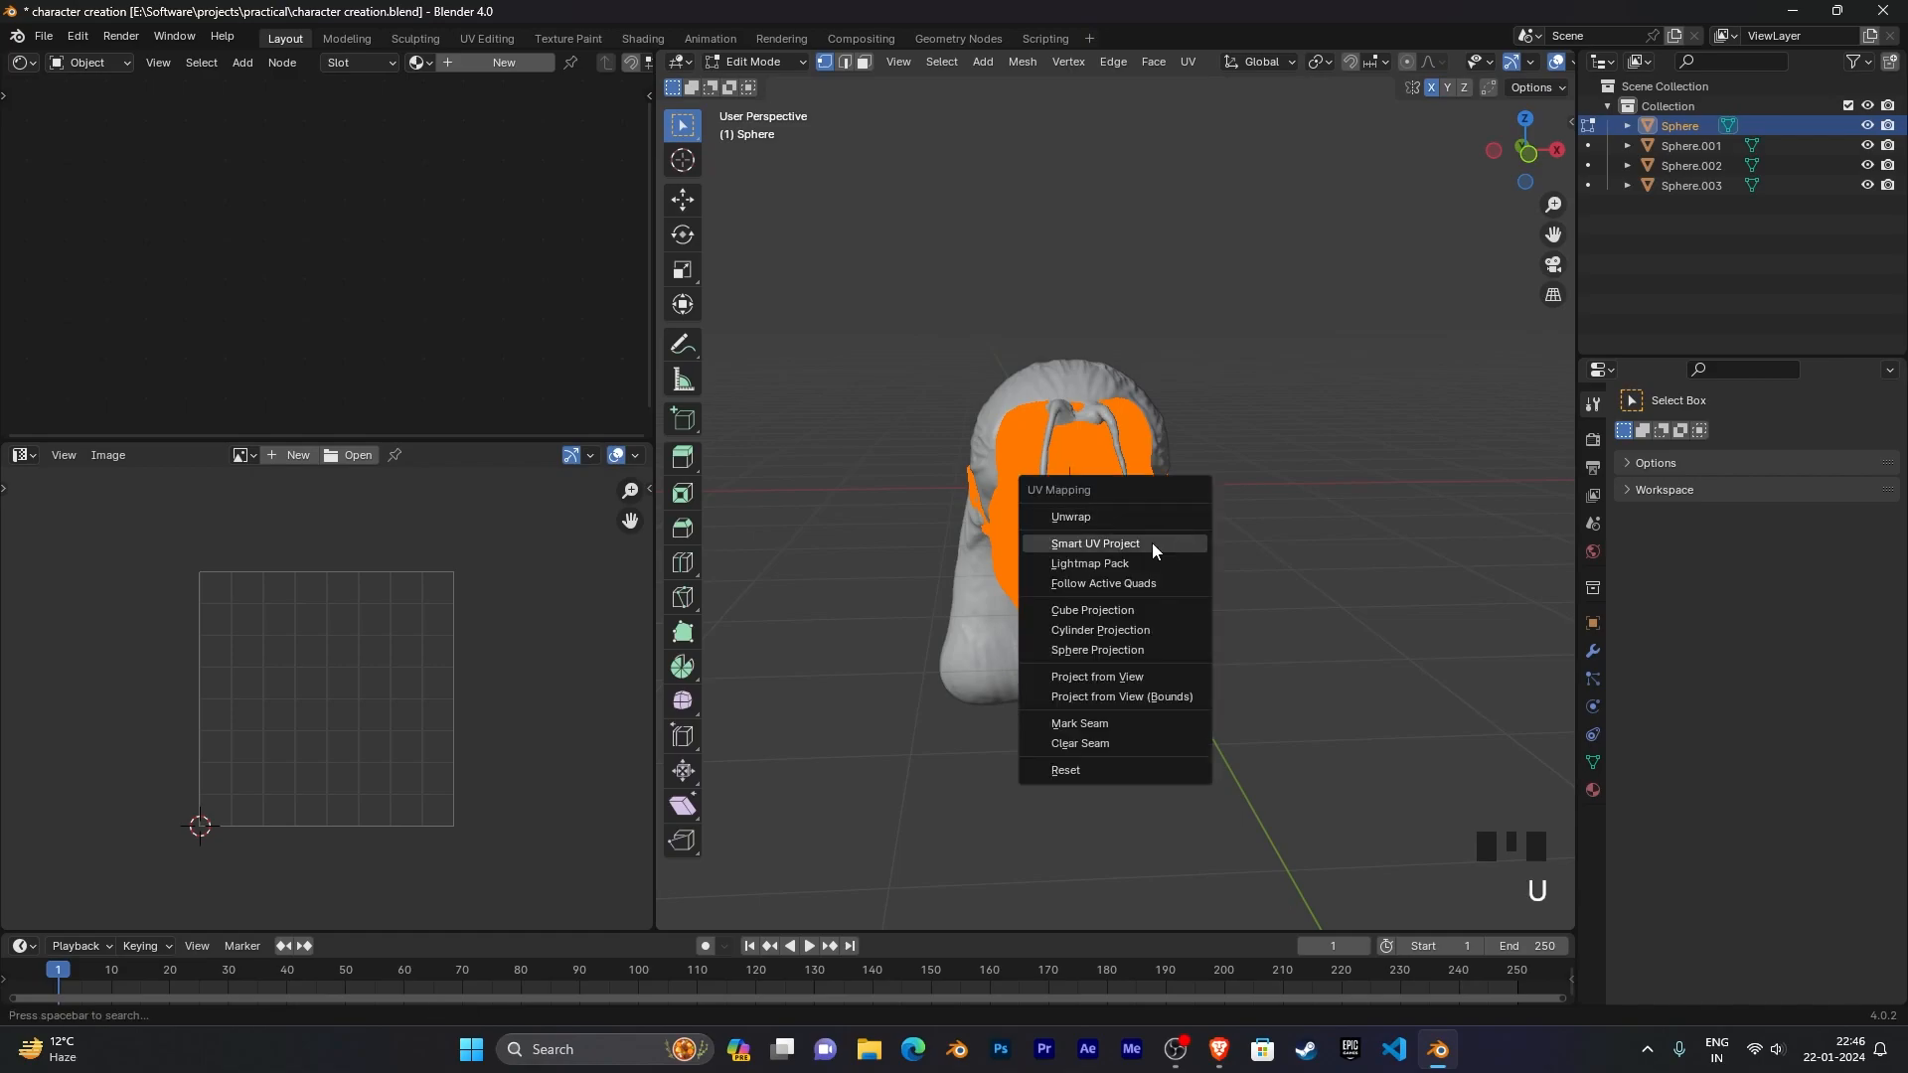
{"action": "left_click", "coordinate": [1152, 543]}
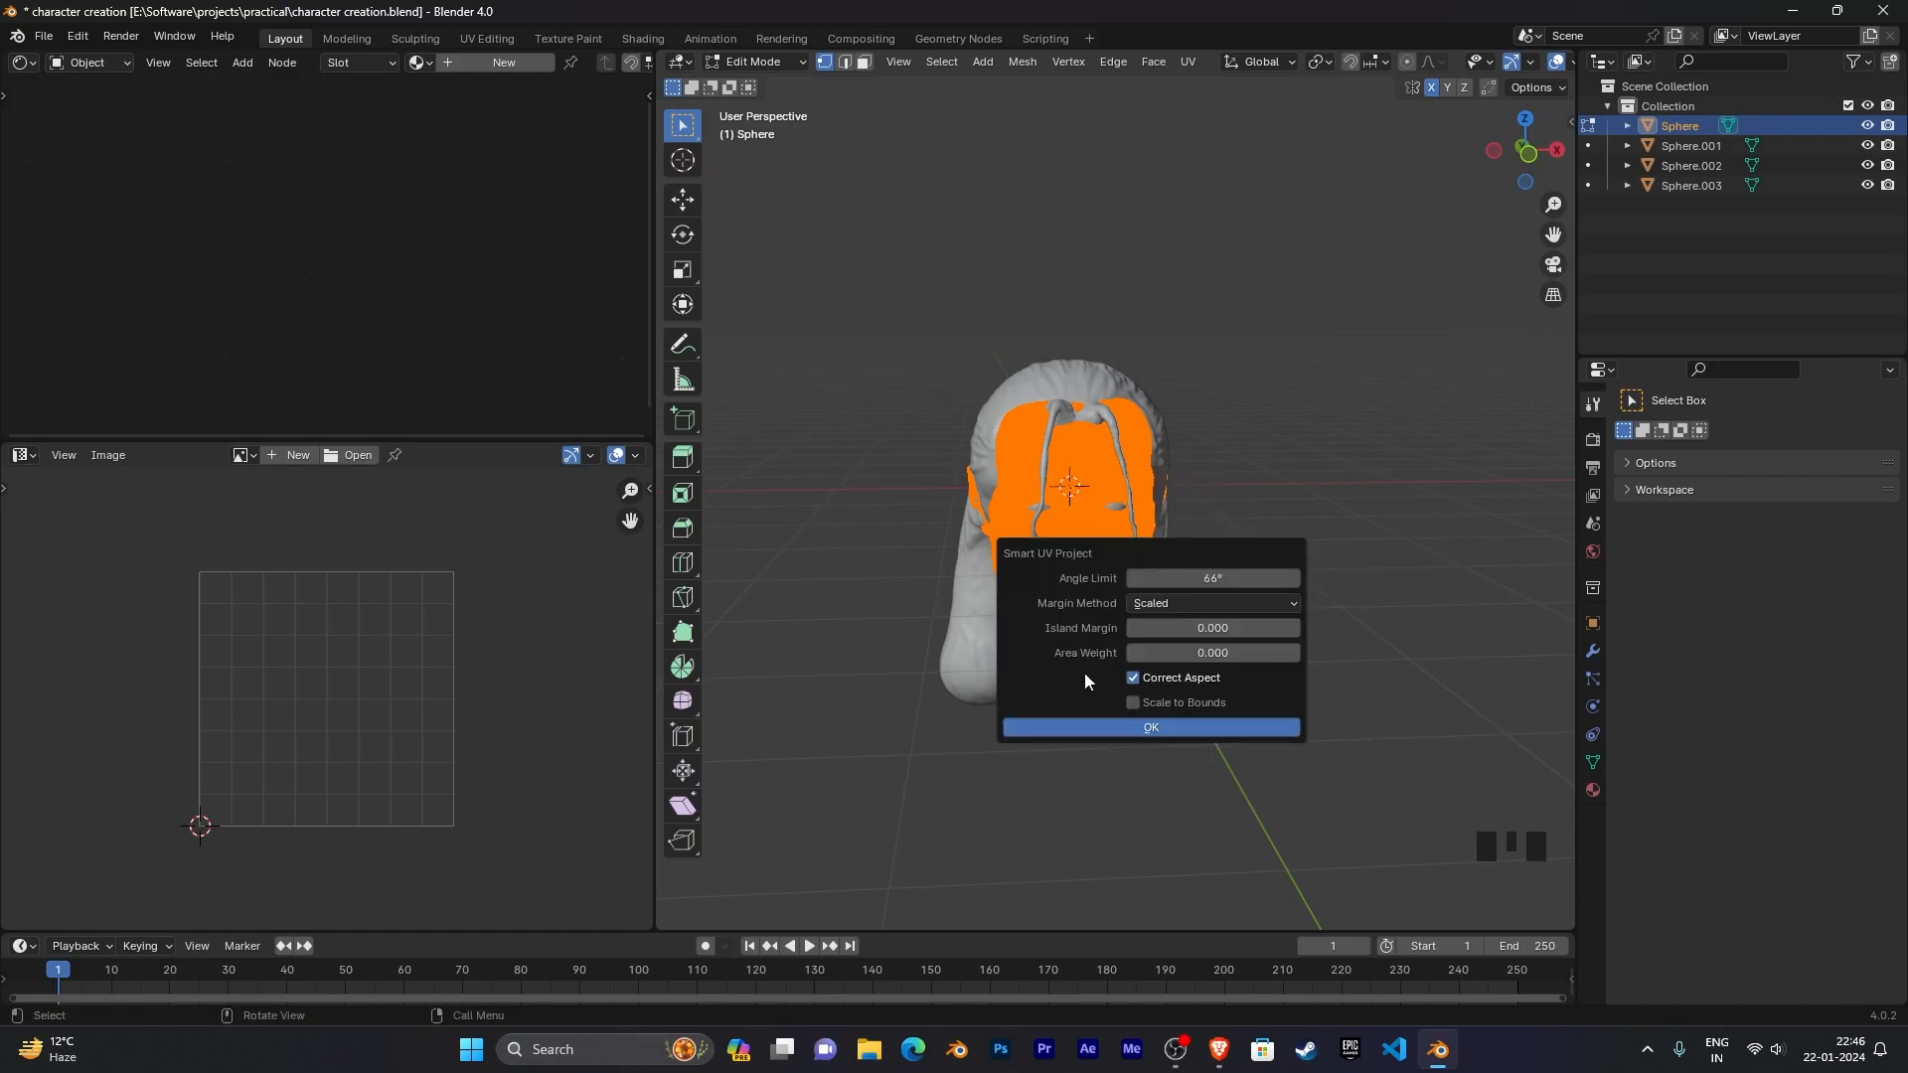
{"action": "left_click", "coordinate": [1033, 728]}
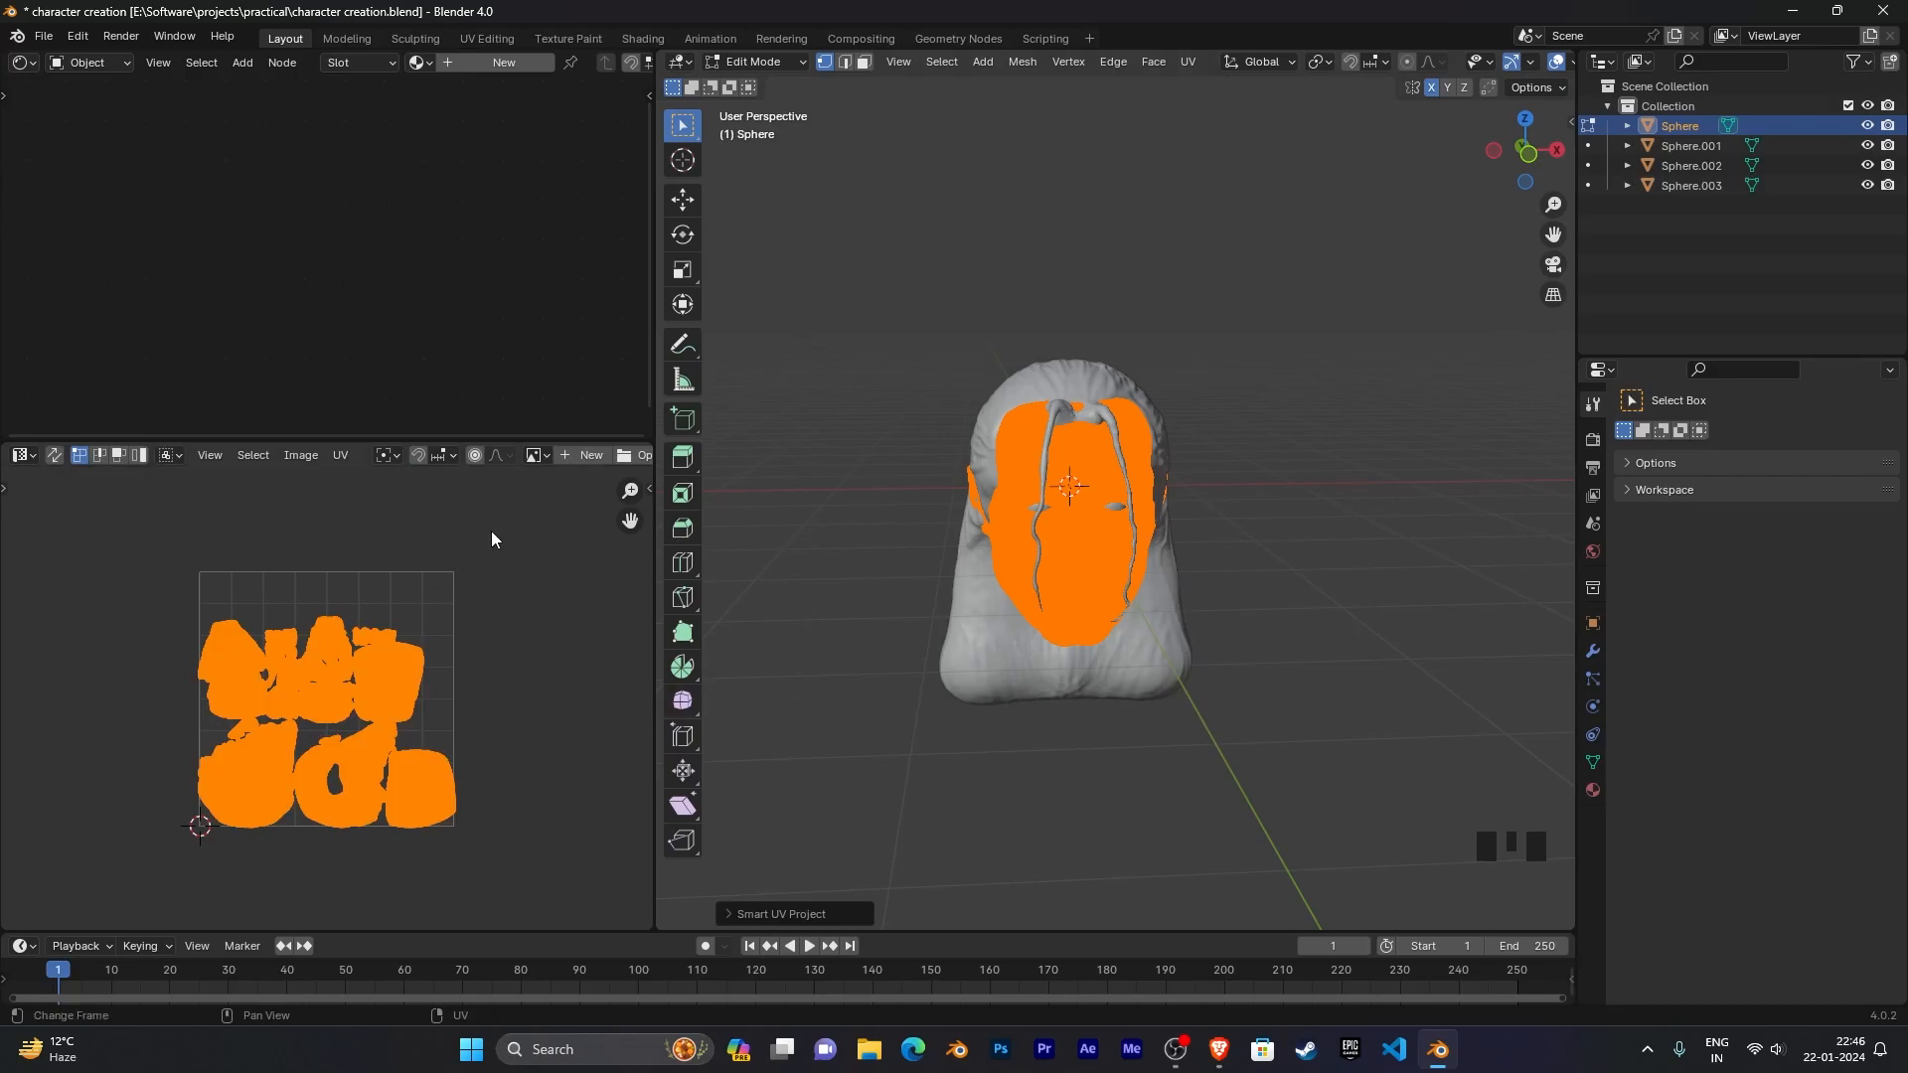
Step: Inspect the face's UV islands up close, deselect the mesh and return to Object Mode
{"action": "left_click", "coordinate": [545, 680]}
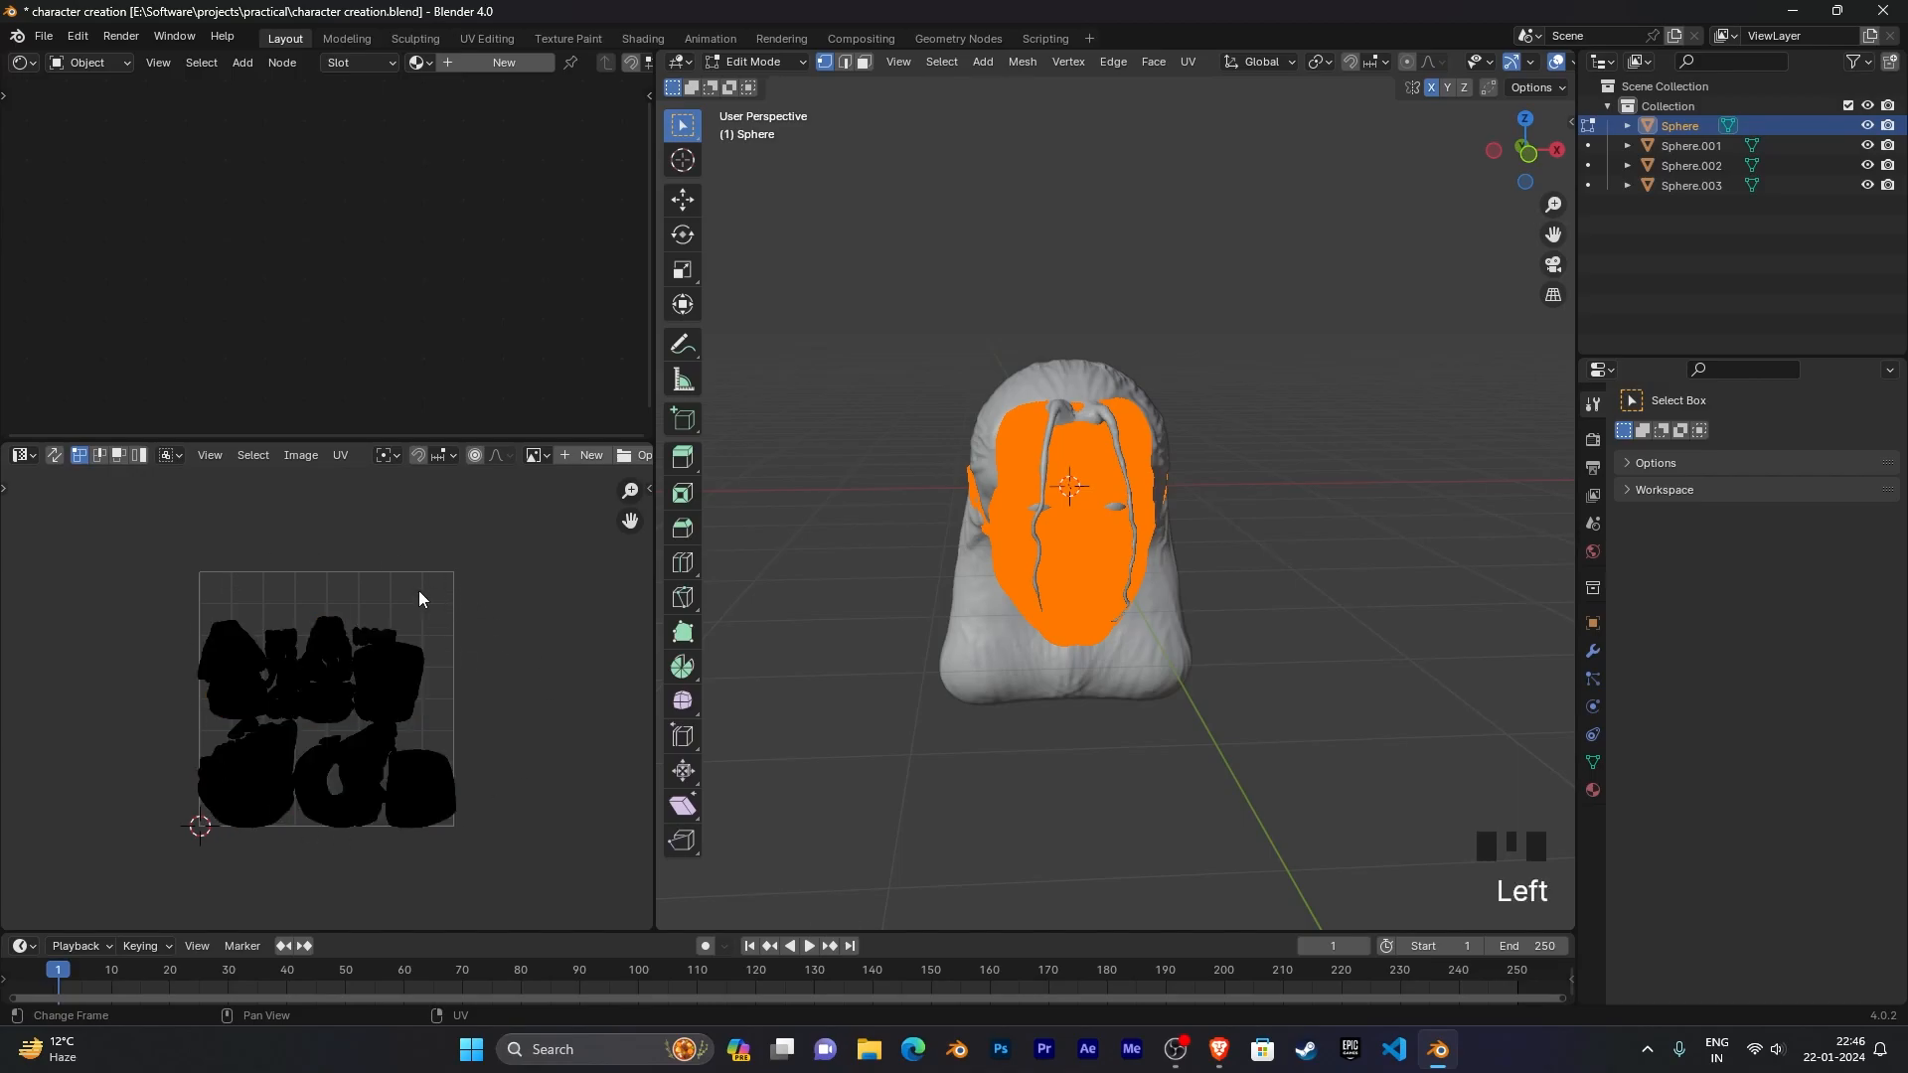
{"action": "scroll", "coordinate": [539, 673], "scroll_direction": "up", "scroll_amount": 7}
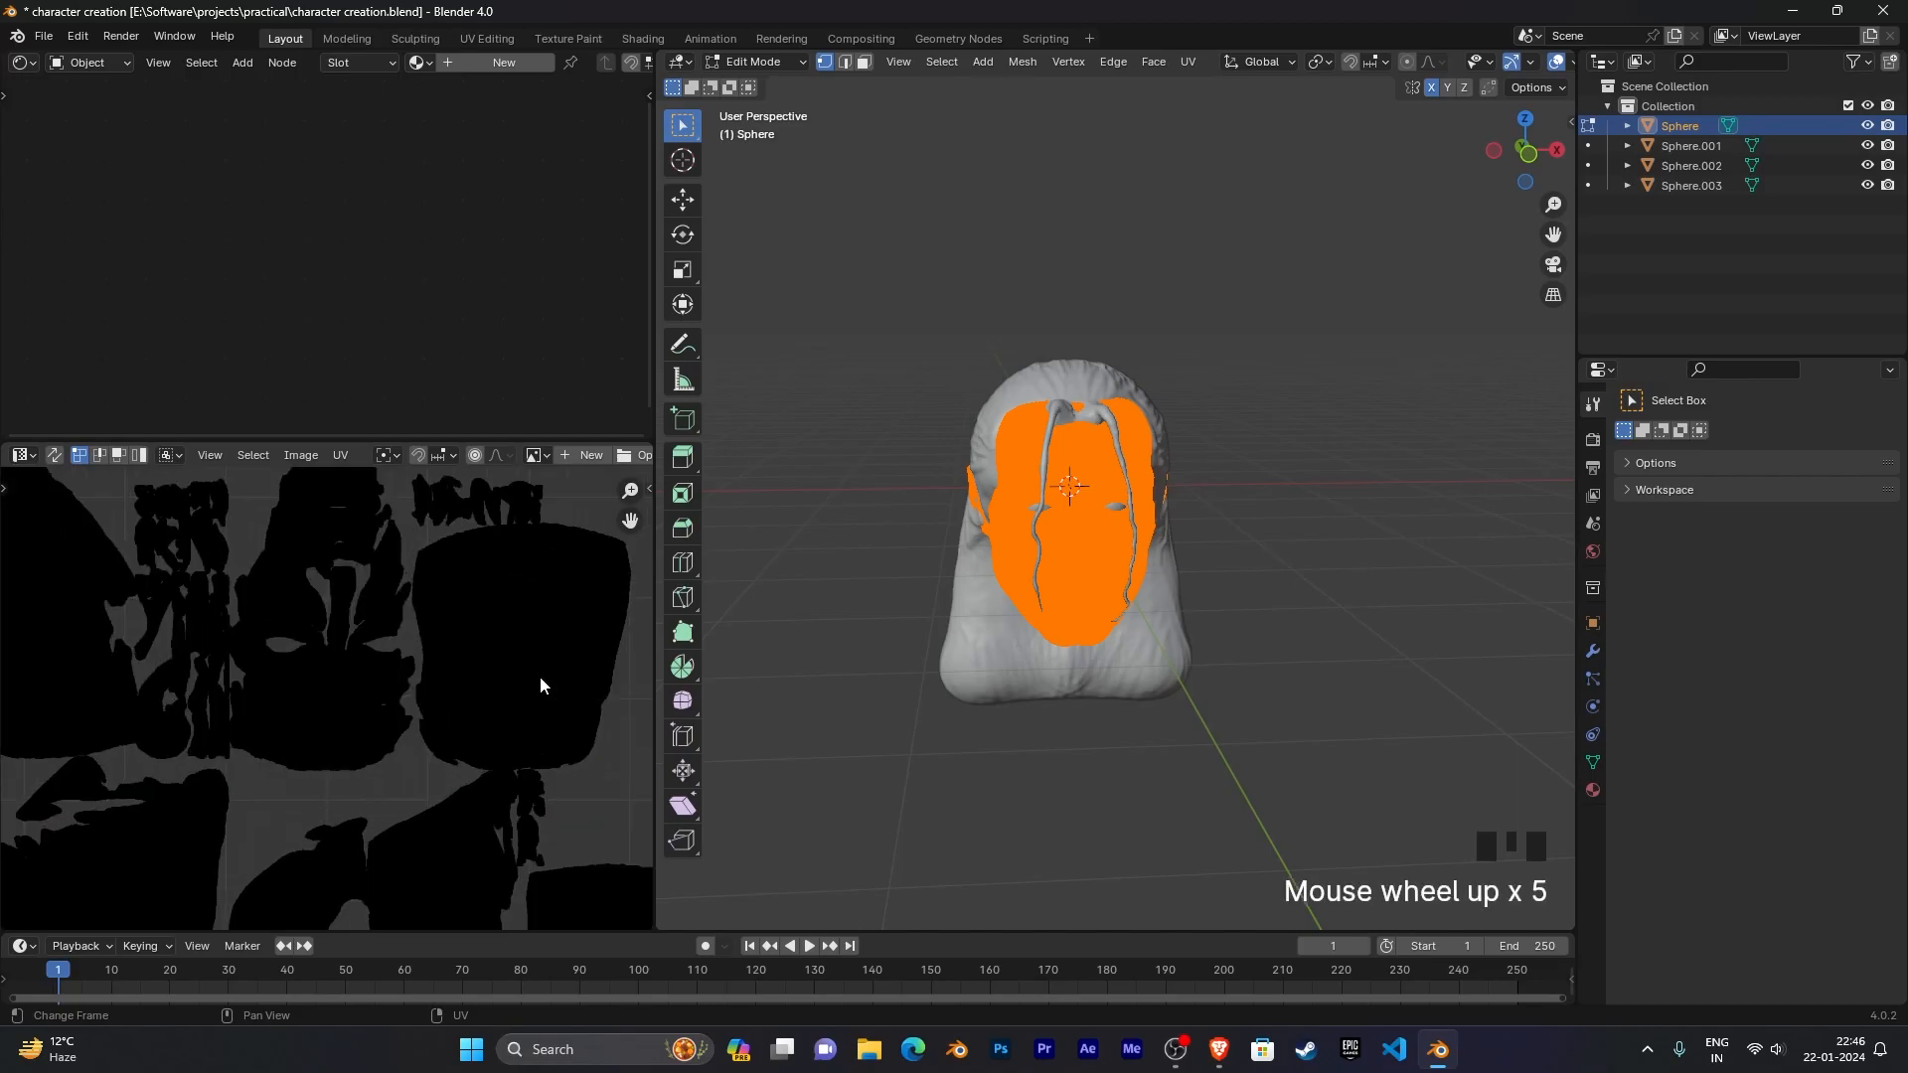
{"action": "scroll", "coordinate": [551, 686], "scroll_direction": "down", "scroll_amount": 7}
{"action": "mouse_move", "coordinate": [551, 685]}
{"action": "middle_mouse_down"}
{"action": "mouse_move", "coordinate": [554, 597]}
{"action": "mouse_move", "coordinate": [521, 688]}
{"action": "middle_mouse_up"}
{"action": "scroll", "coordinate": [557, 600], "scroll_direction": "up", "scroll_amount": 4}
{"action": "scroll", "coordinate": [520, 682], "scroll_direction": "down", "scroll_amount": 3}
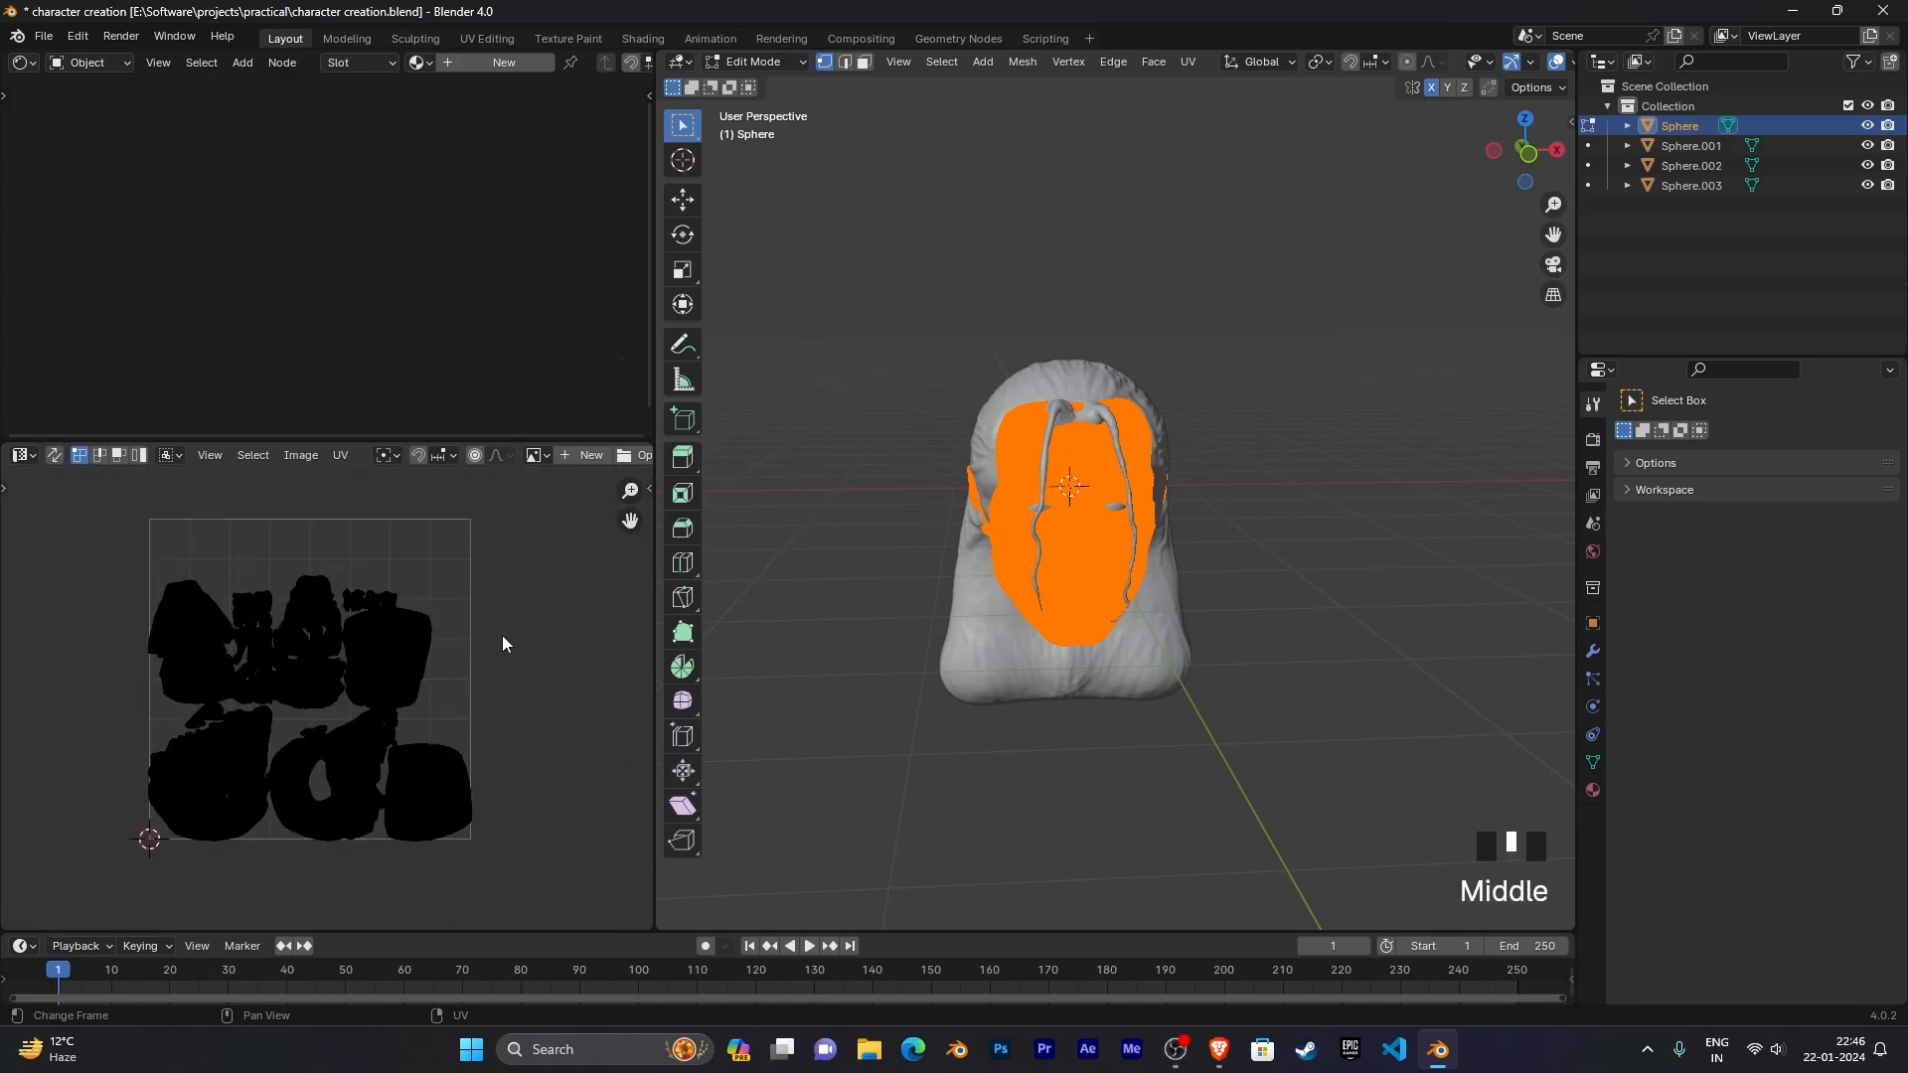
{"action": "left_click", "coordinate": [1193, 604]}
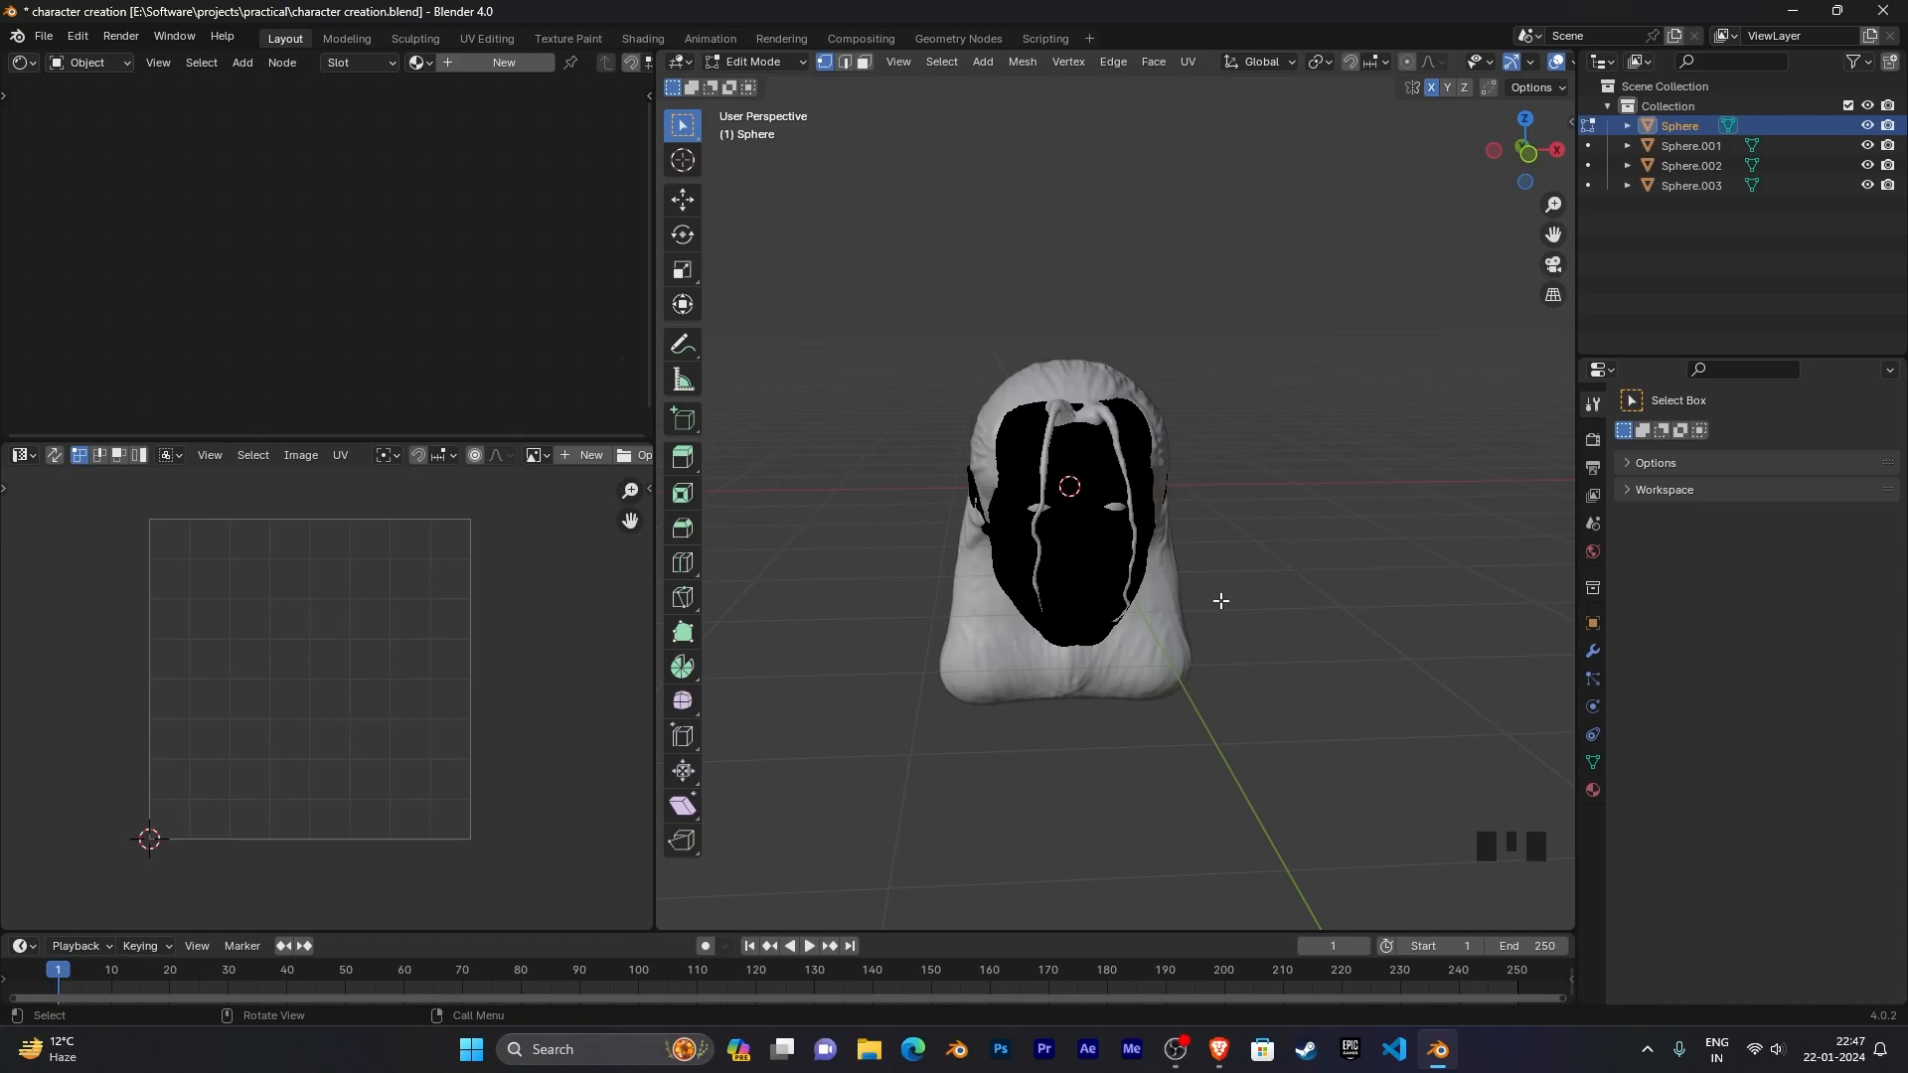
{"action": "key", "text": "Tab"}
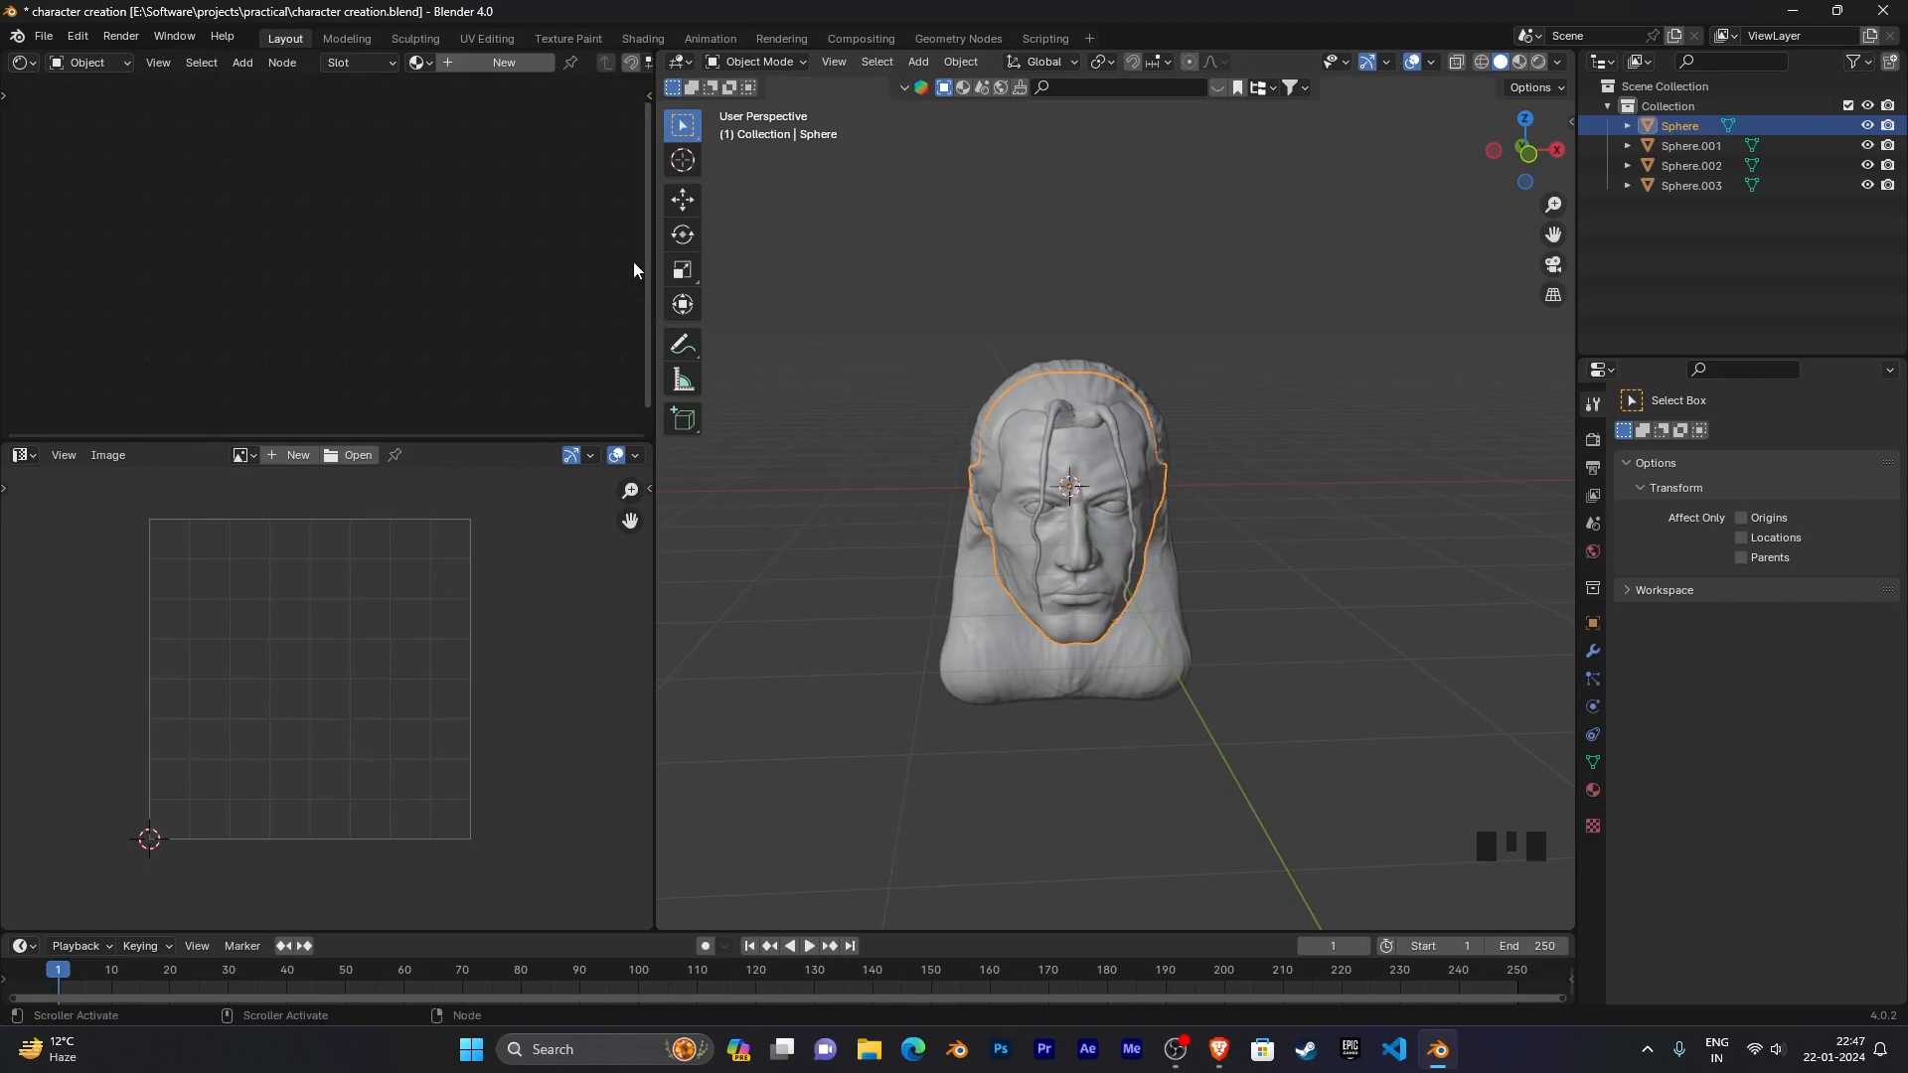
Step: Create a new material for the face and place an Image Texture node beside its Principled BSDF
{"action": "left_click", "coordinate": [22, 61]}
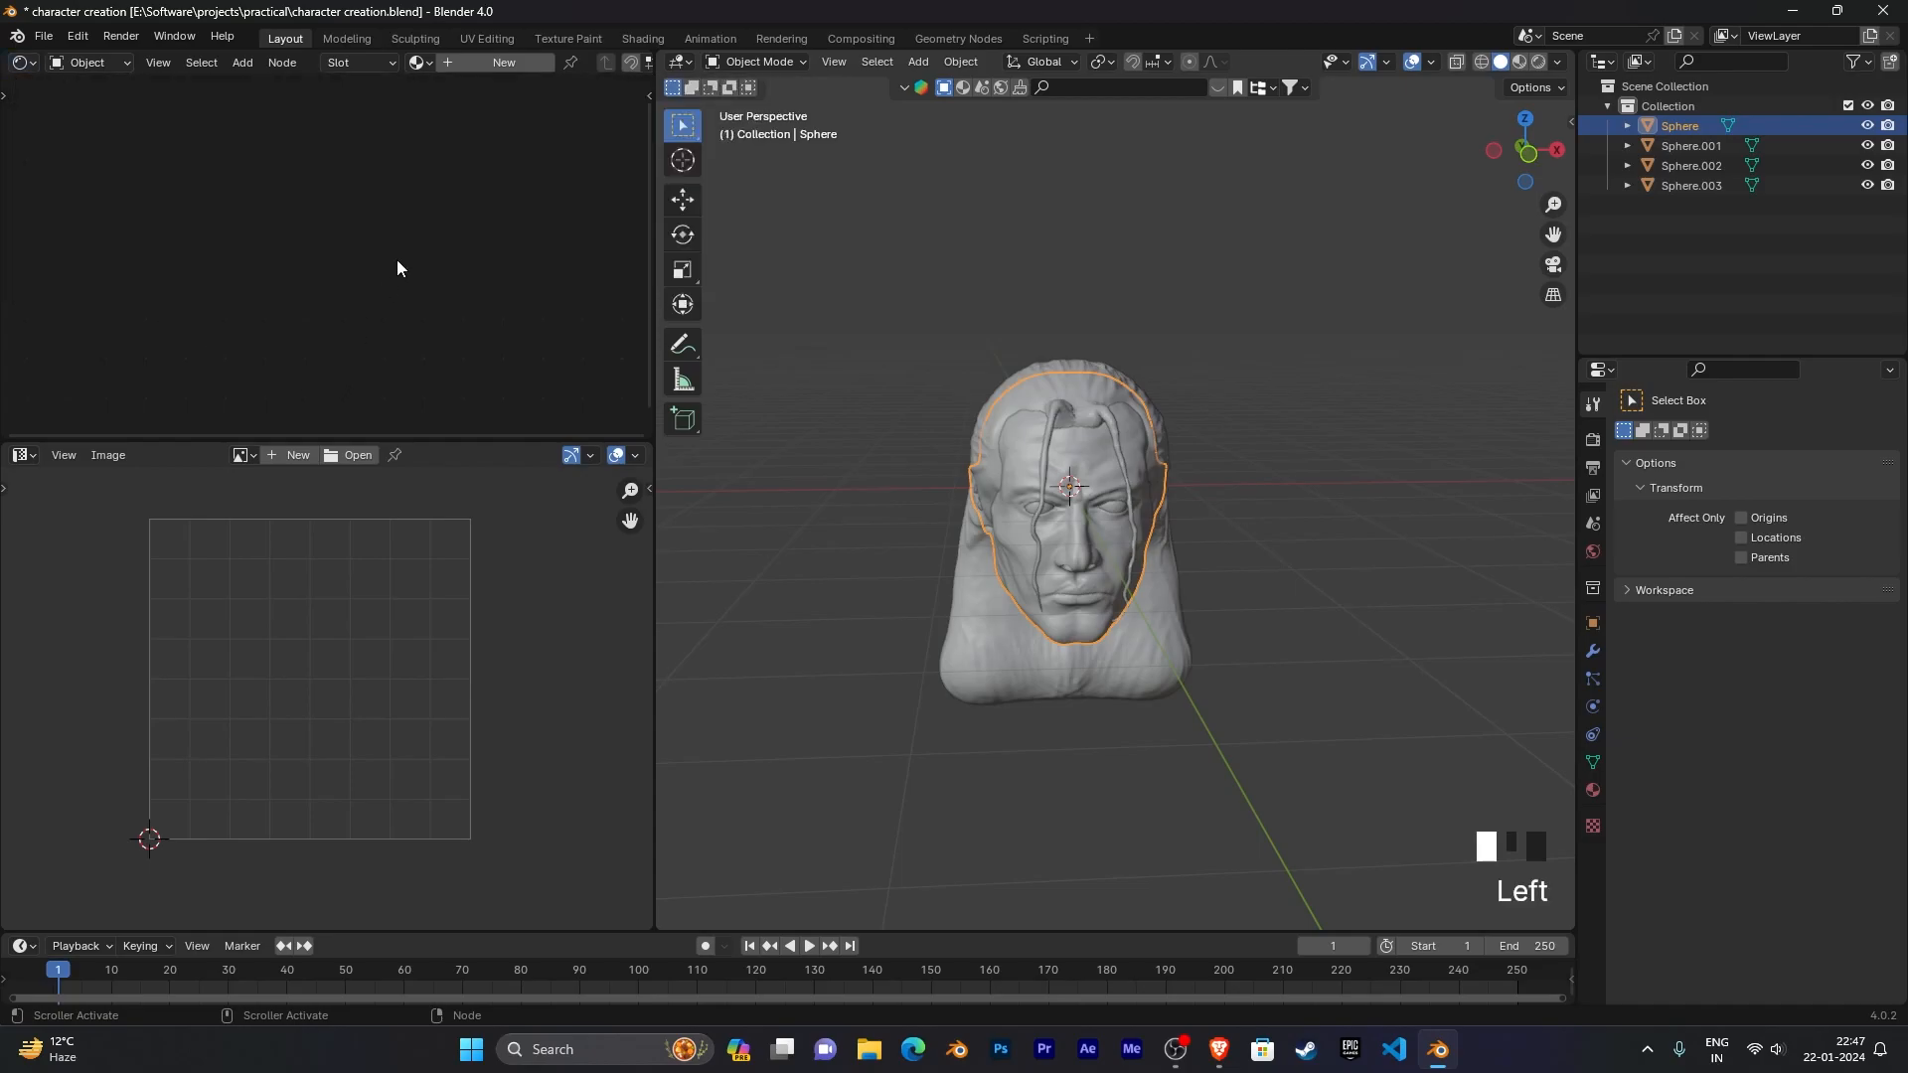
{"action": "left_click", "coordinate": [499, 68]}
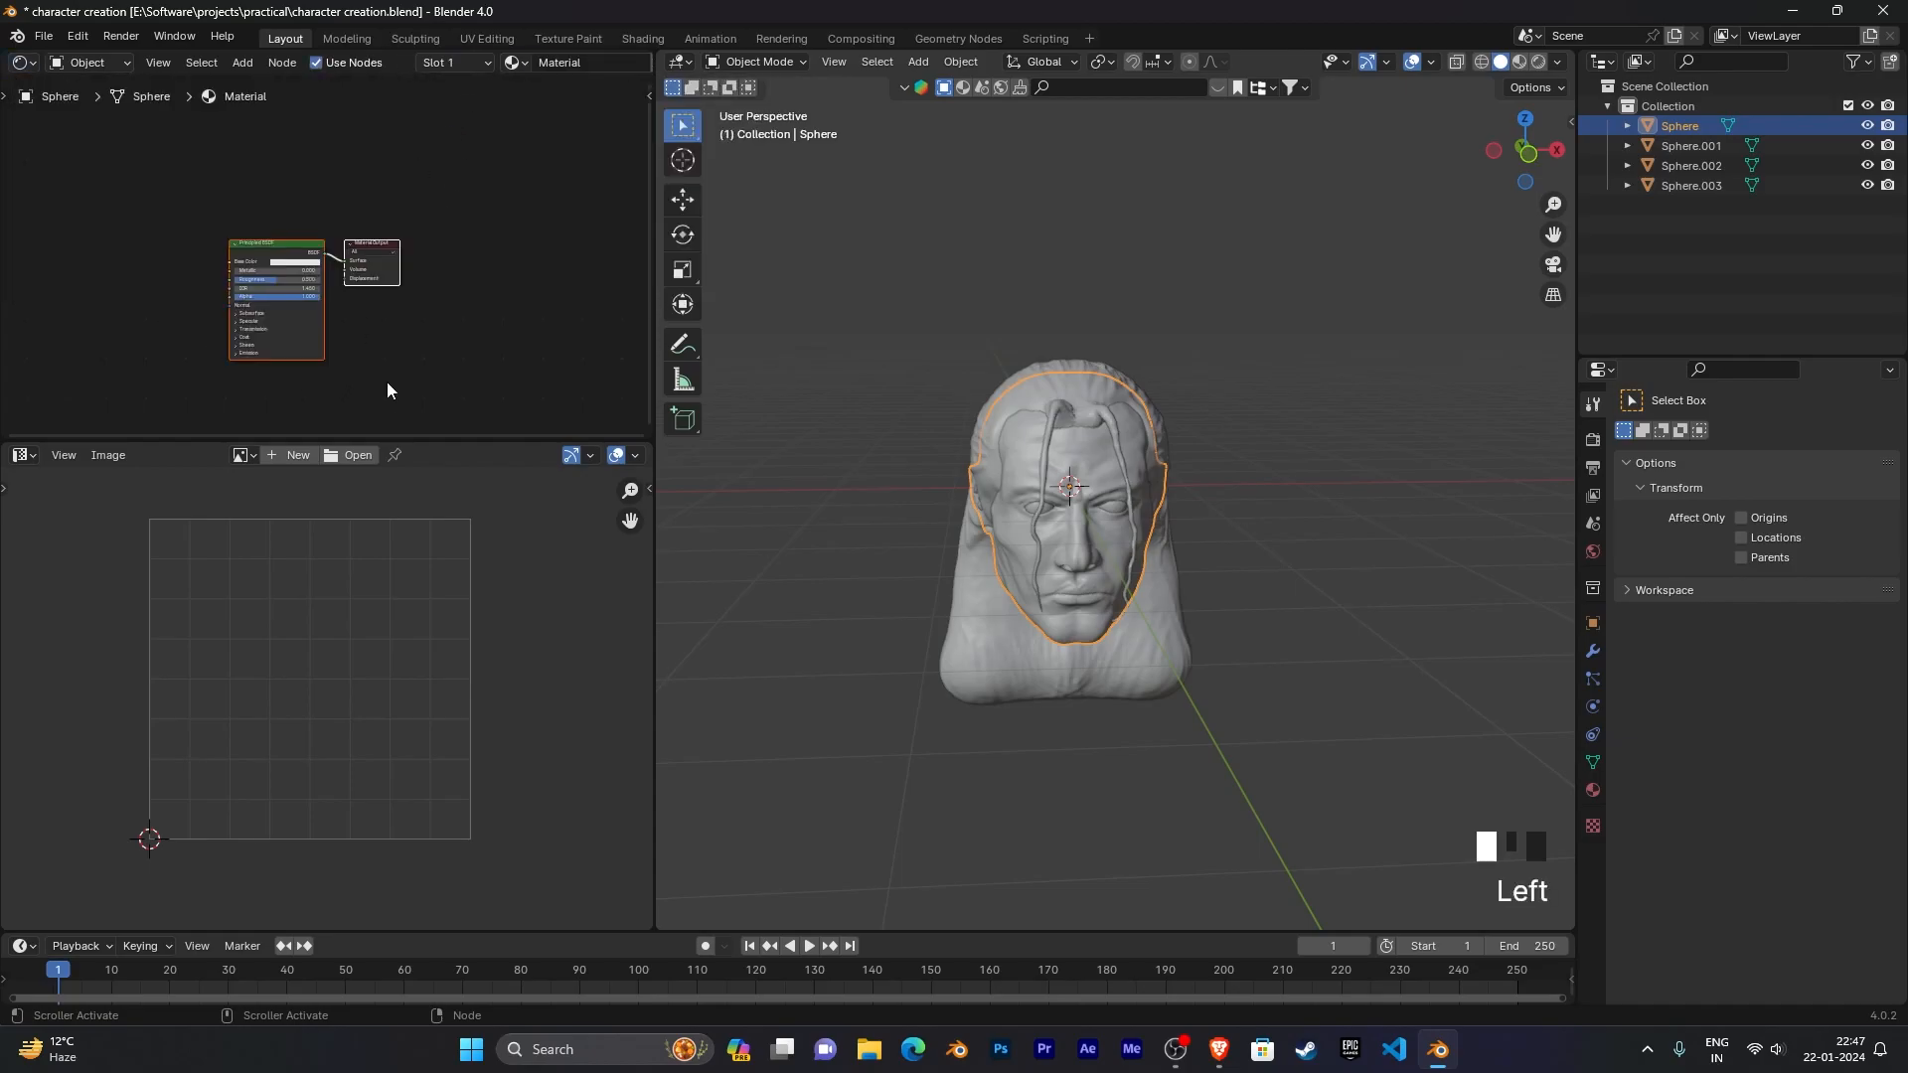
{"action": "middle_click_drag", "start_coordinate": [497, 325], "coordinate": [538, 290]}
{"action": "scroll", "coordinate": [551, 241], "scroll_direction": "up", "scroll_amount": 13}
{"action": "scroll", "coordinate": [529, 231], "scroll_direction": "up", "scroll_amount": 2}
{"action": "middle_click_drag", "start_coordinate": [170, 242], "coordinate": [344, 246]}
{"action": "scroll", "coordinate": [376, 265], "scroll_direction": "down", "scroll_amount": 3}
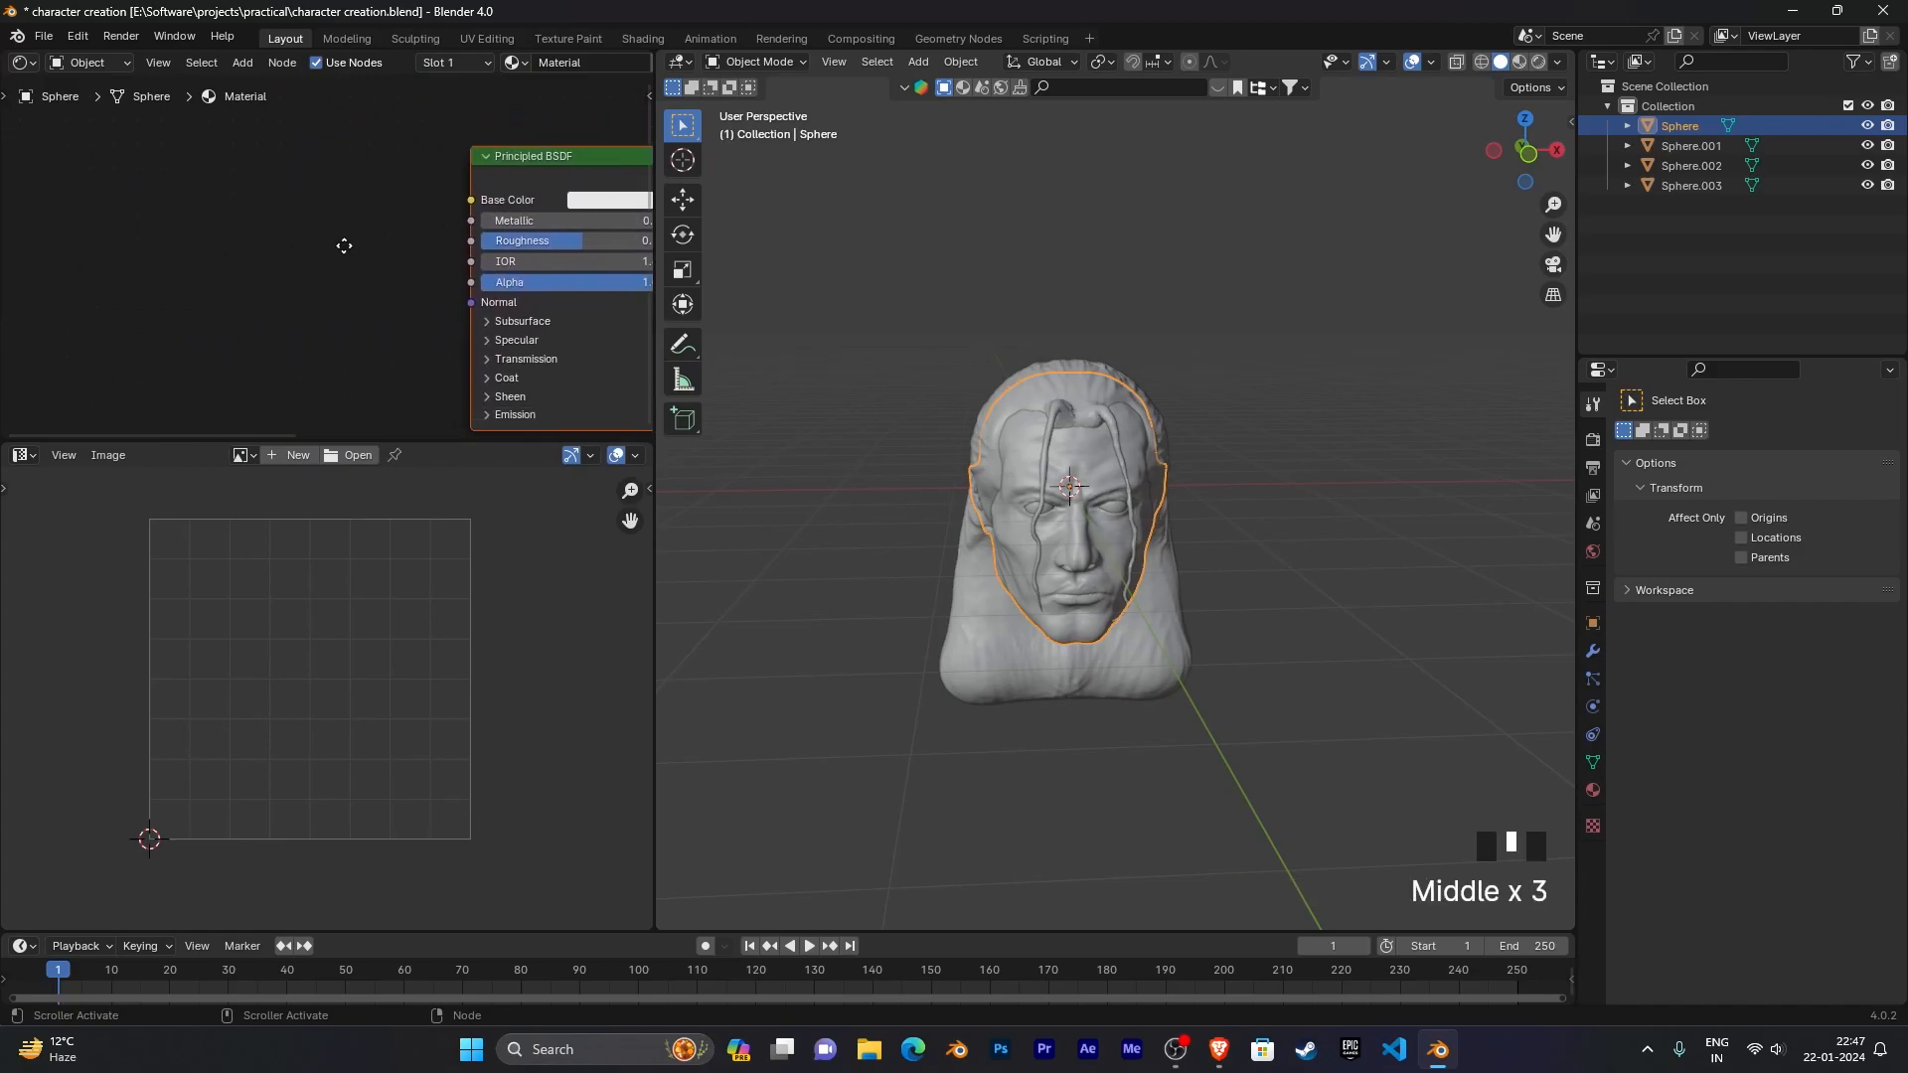
{"action": "key", "text": "shift+a"}
{"action": "left_click", "coordinate": [265, 254]}
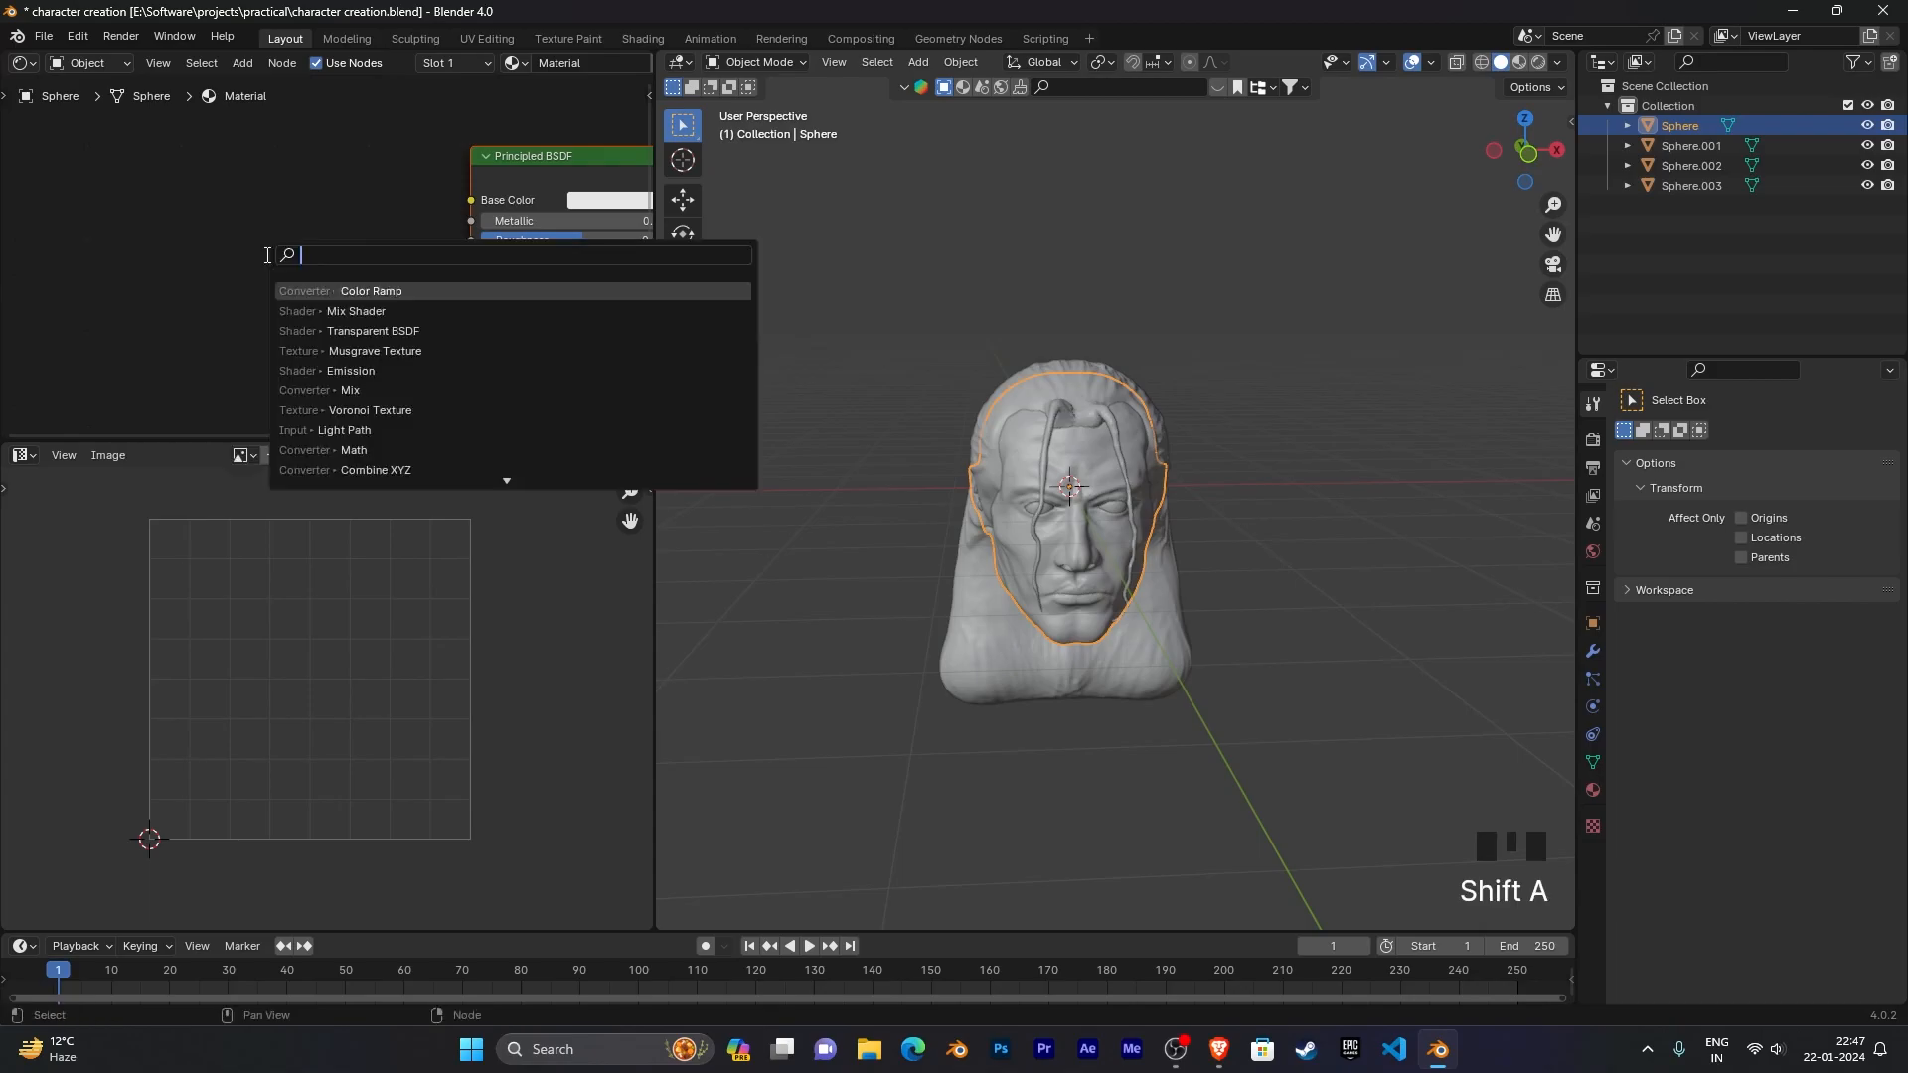
{"action": "type", "text": "image"}
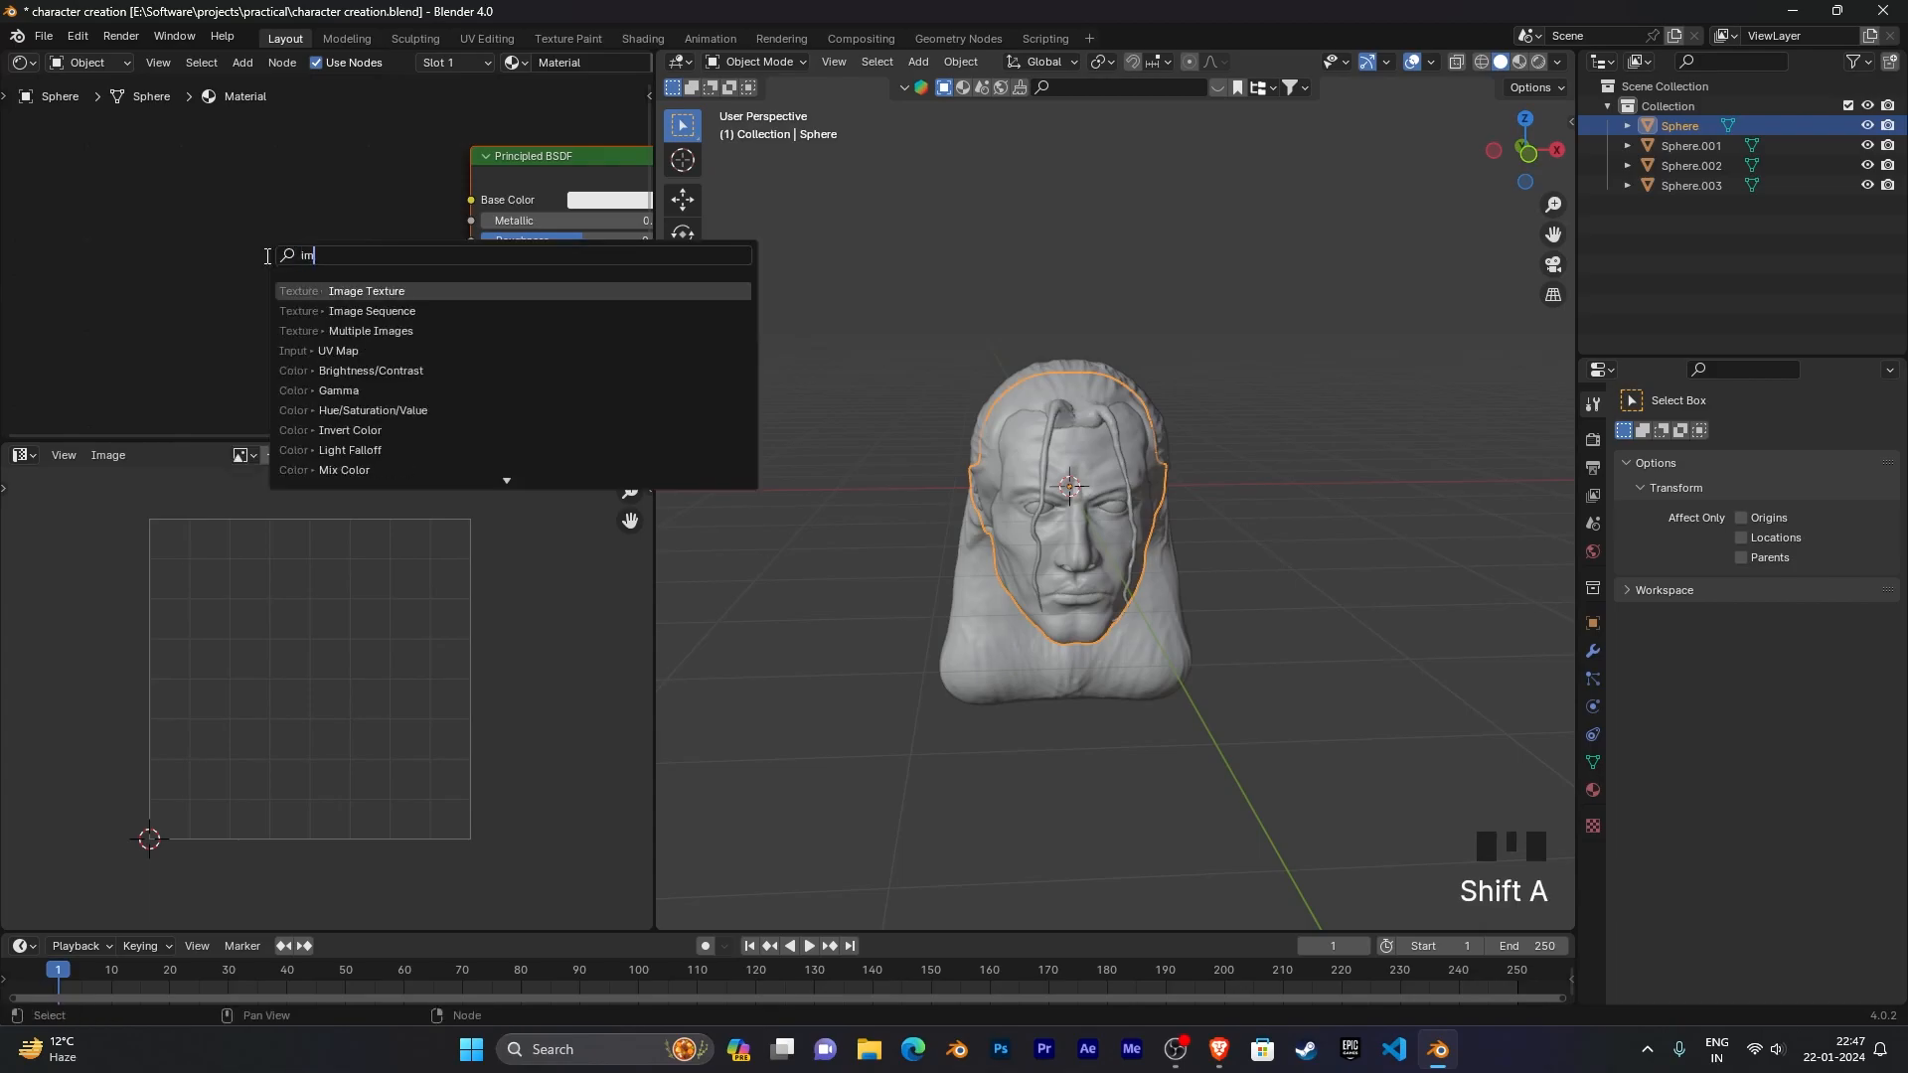
{"action": "key", "text": "Return"}
{"action": "left_click_drag", "start_coordinate": [265, 255], "coordinate": [134, 164]}
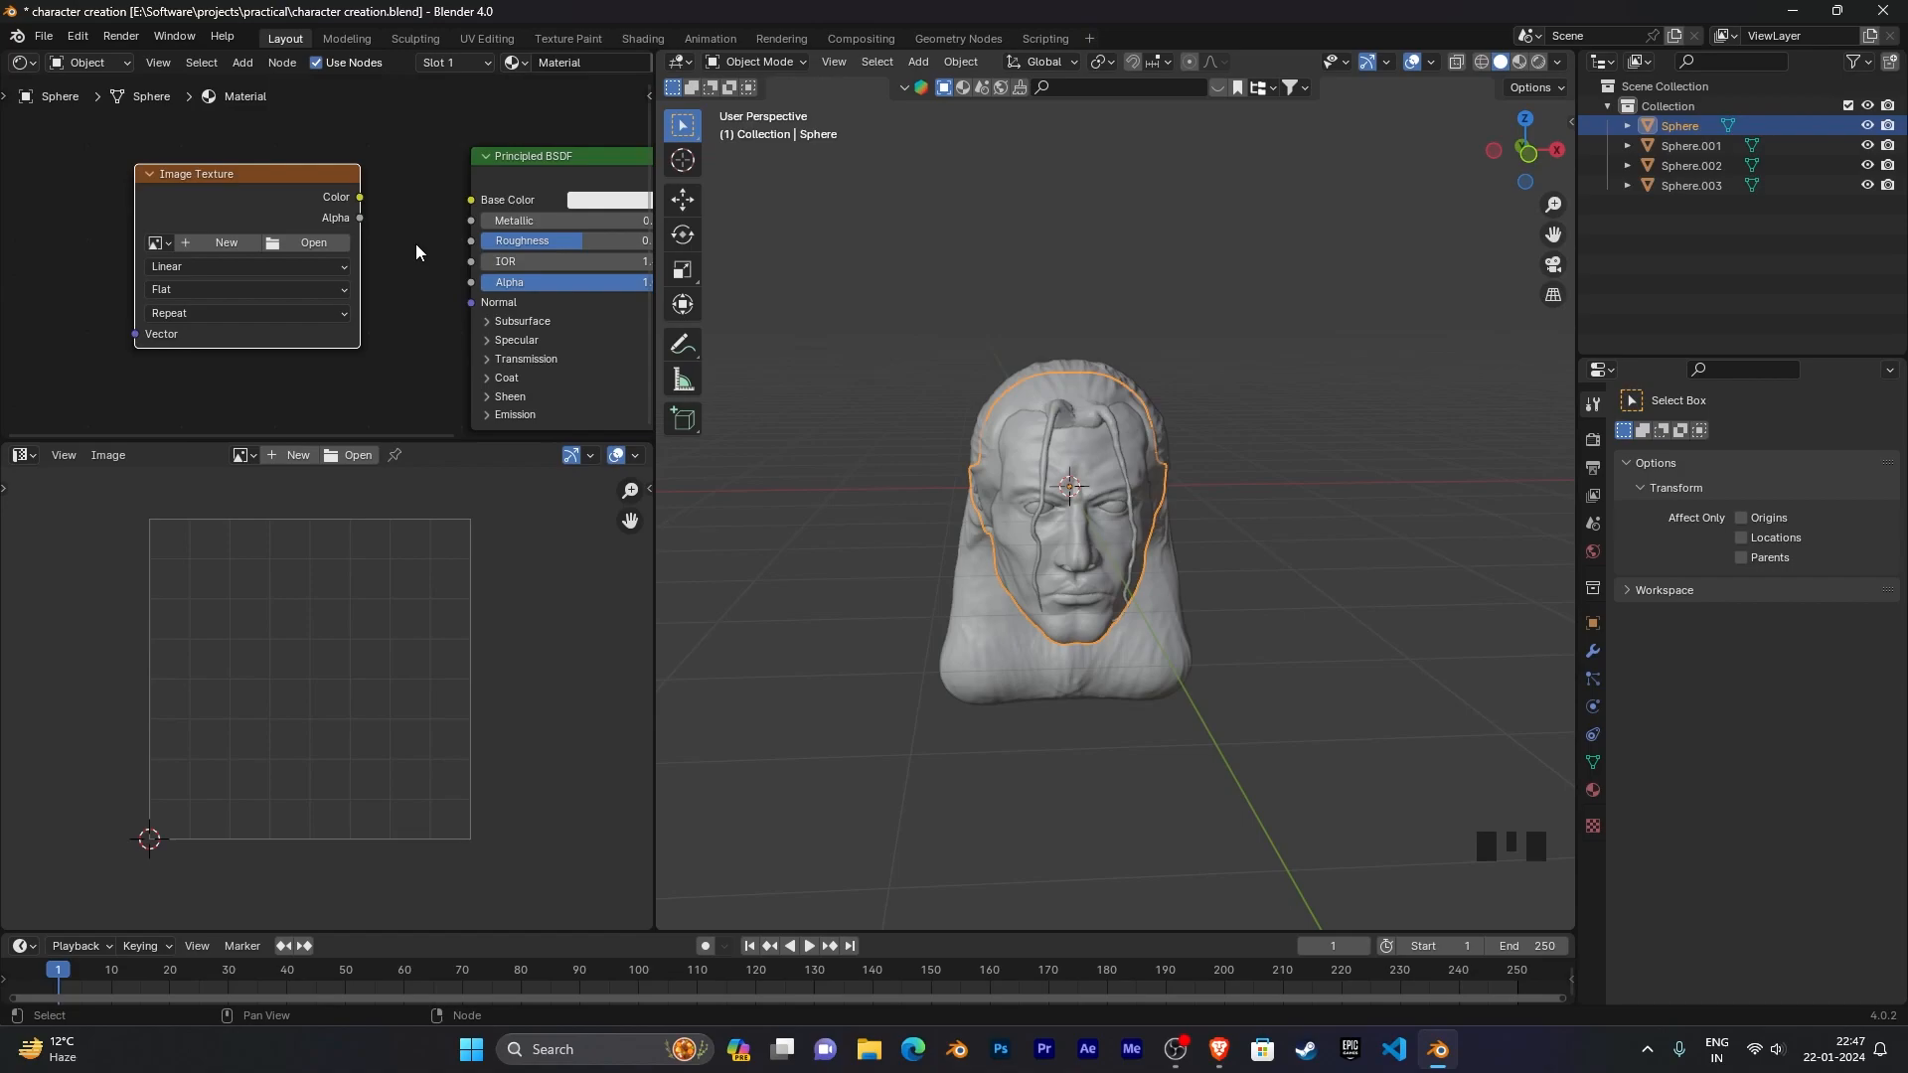
Step: Shorten the Shader Editor to give the UV Editor more height, keeping the Image Texture node in view
{"action": "scroll", "coordinate": [416, 243], "scroll_direction": "down", "scroll_amount": 2}
{"action": "middle_click_drag", "start_coordinate": [415, 243], "coordinate": [458, 215]}
{"action": "scroll", "coordinate": [530, 263], "scroll_direction": "down", "scroll_amount": 1}
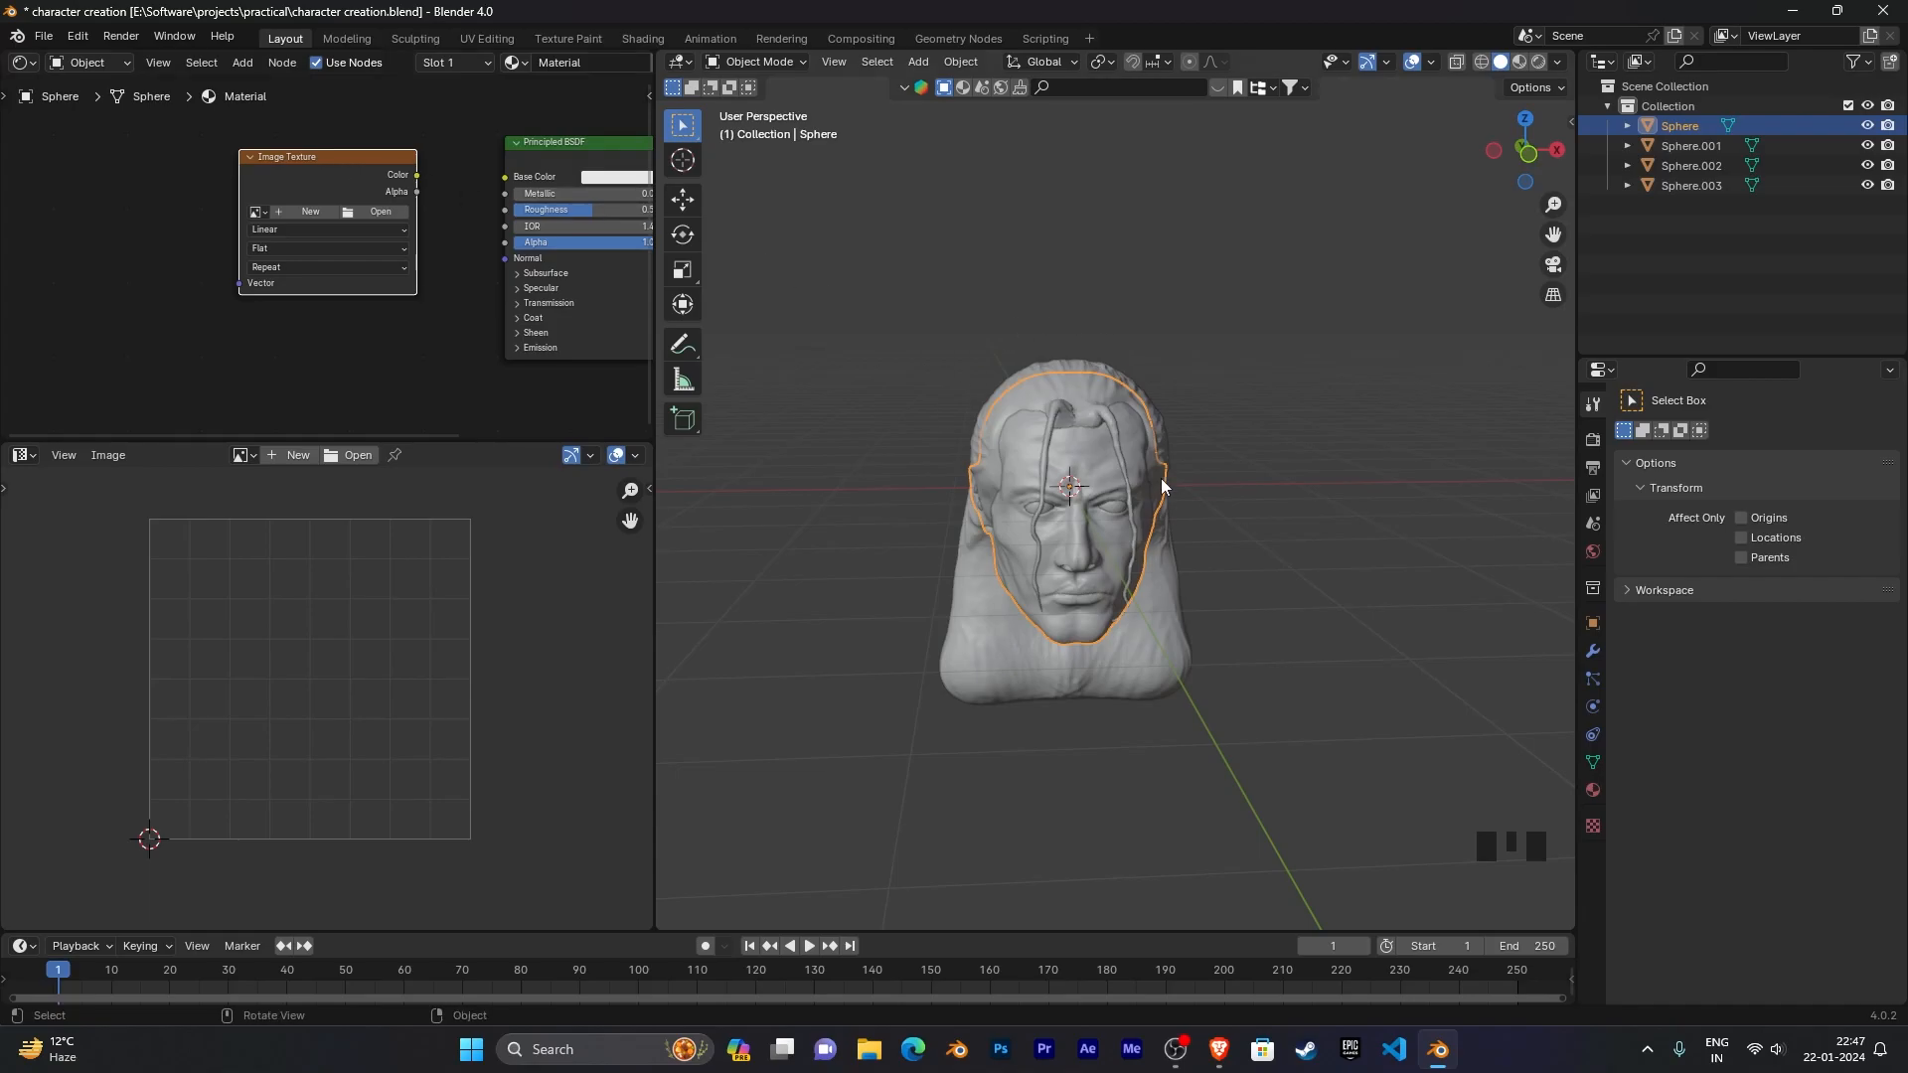
{"action": "middle_click_drag", "start_coordinate": [461, 242], "coordinate": [356, 204]}
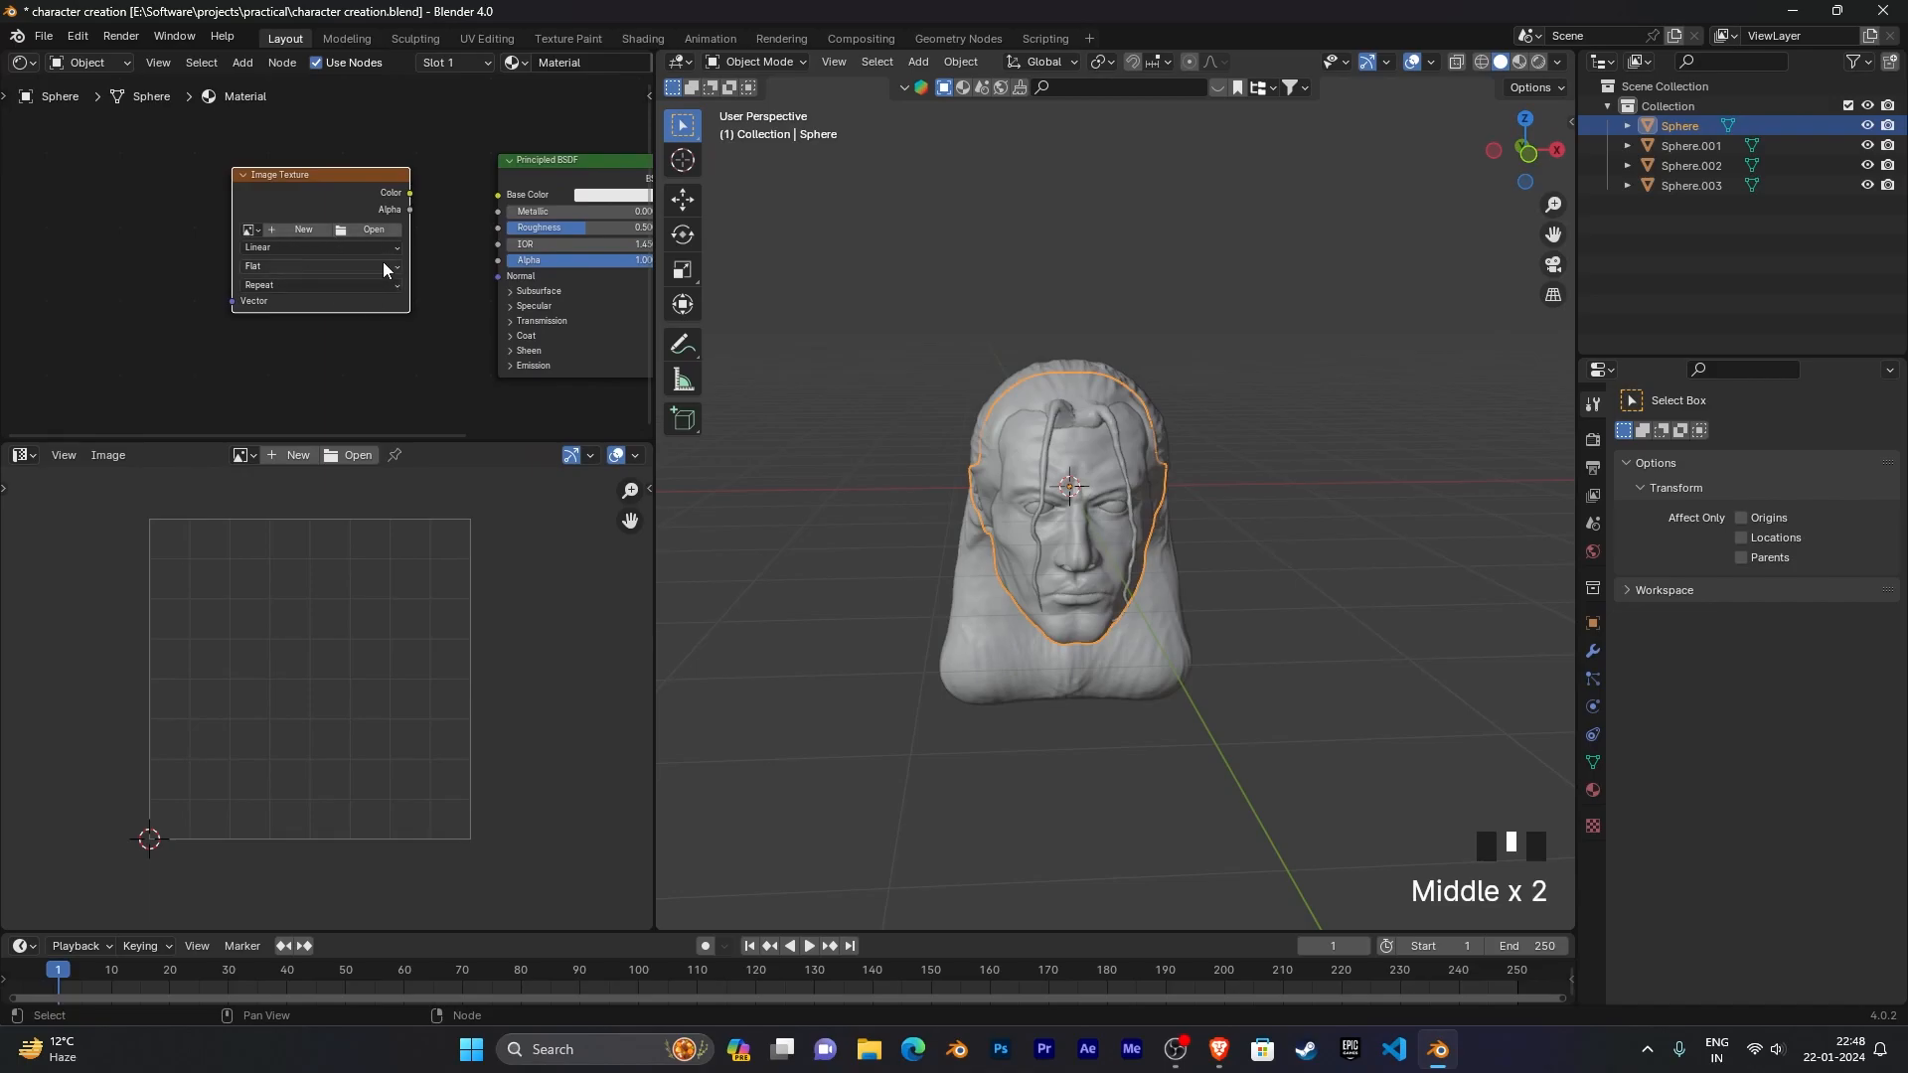
{"action": "mouse_move", "coordinate": [432, 250]}
{"action": "middle_mouse_down"}
{"action": "mouse_move", "coordinate": [404, 270]}
{"action": "mouse_move", "coordinate": [446, 280]}
{"action": "middle_mouse_up"}
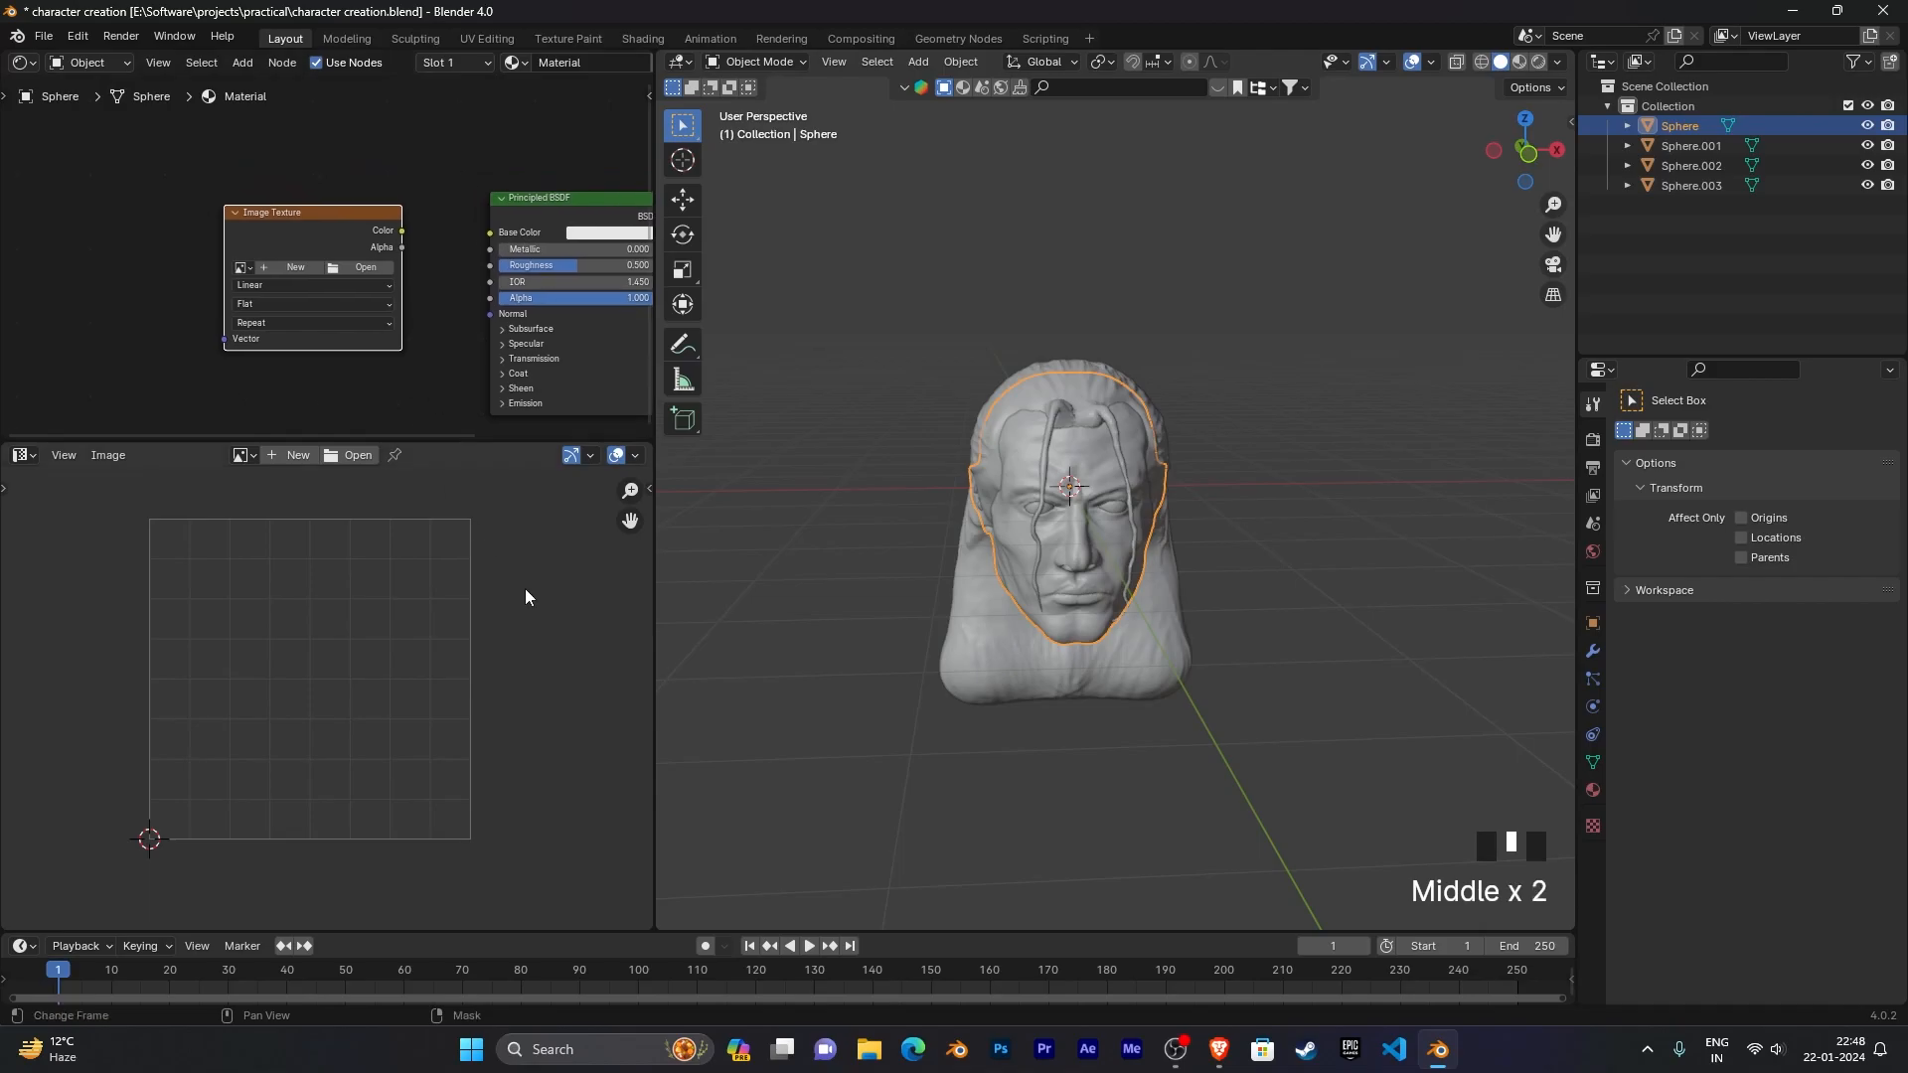
{"action": "left_click_drag", "start_coordinate": [475, 445], "coordinate": [467, 371]}
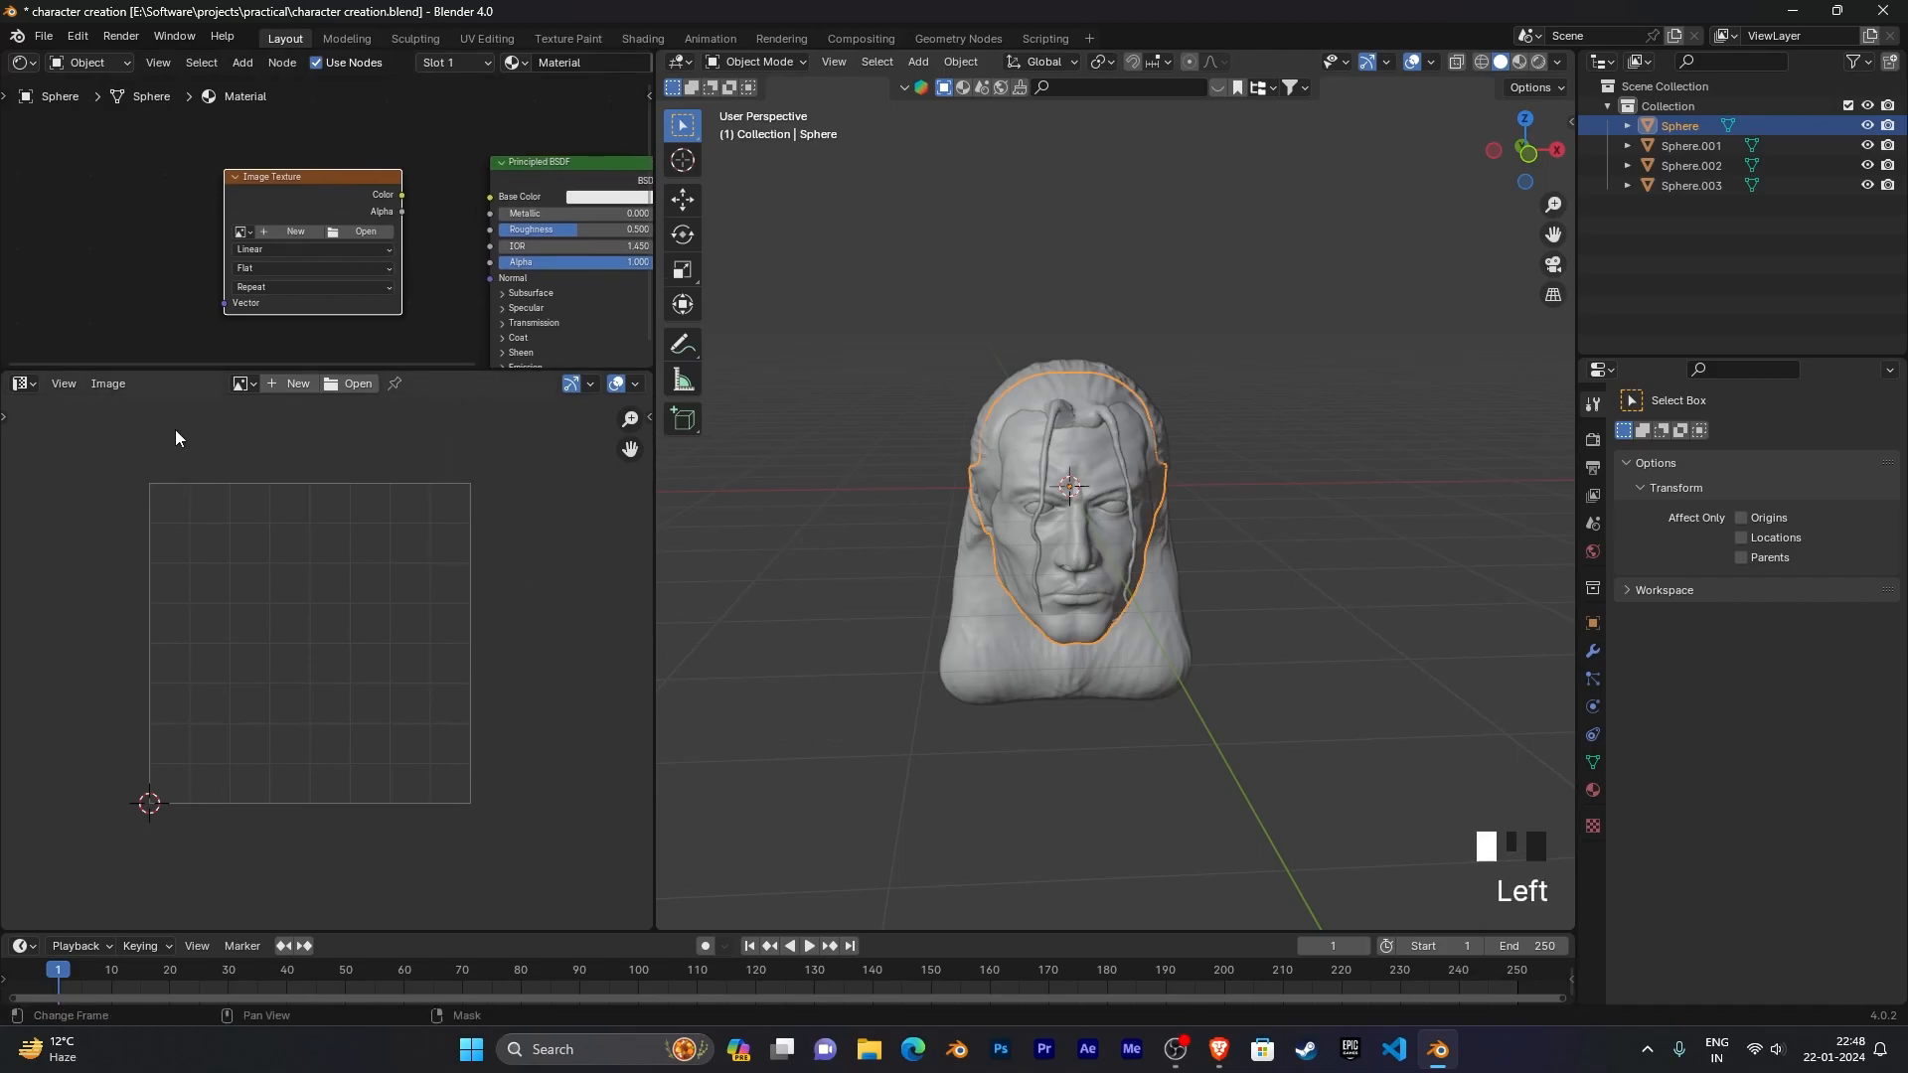
Step: Create a blank 1024 × 1024 px black image with alpha named "eye brow" in the UV Editor
{"action": "left_click", "coordinate": [283, 386]}
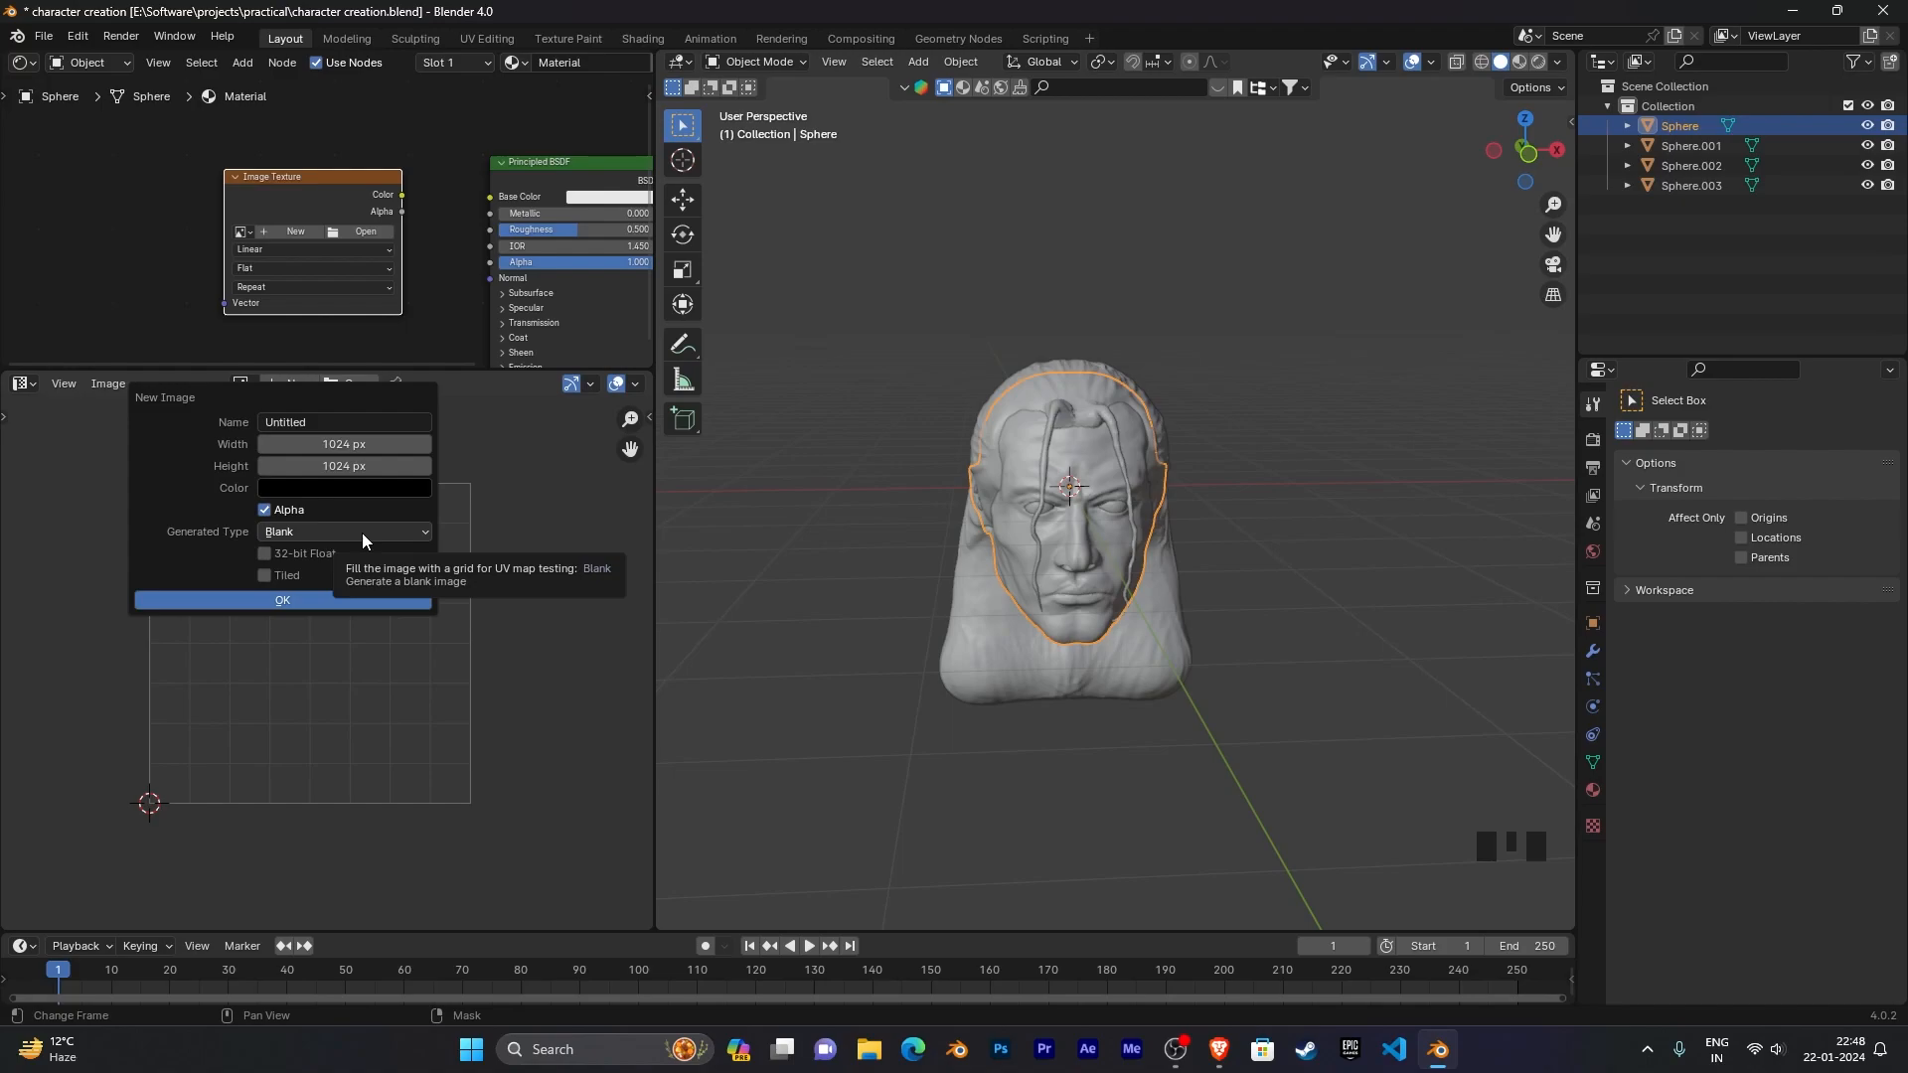
{"action": "left_click", "coordinate": [346, 419]}
{"action": "key", "text": "BackSpace"}
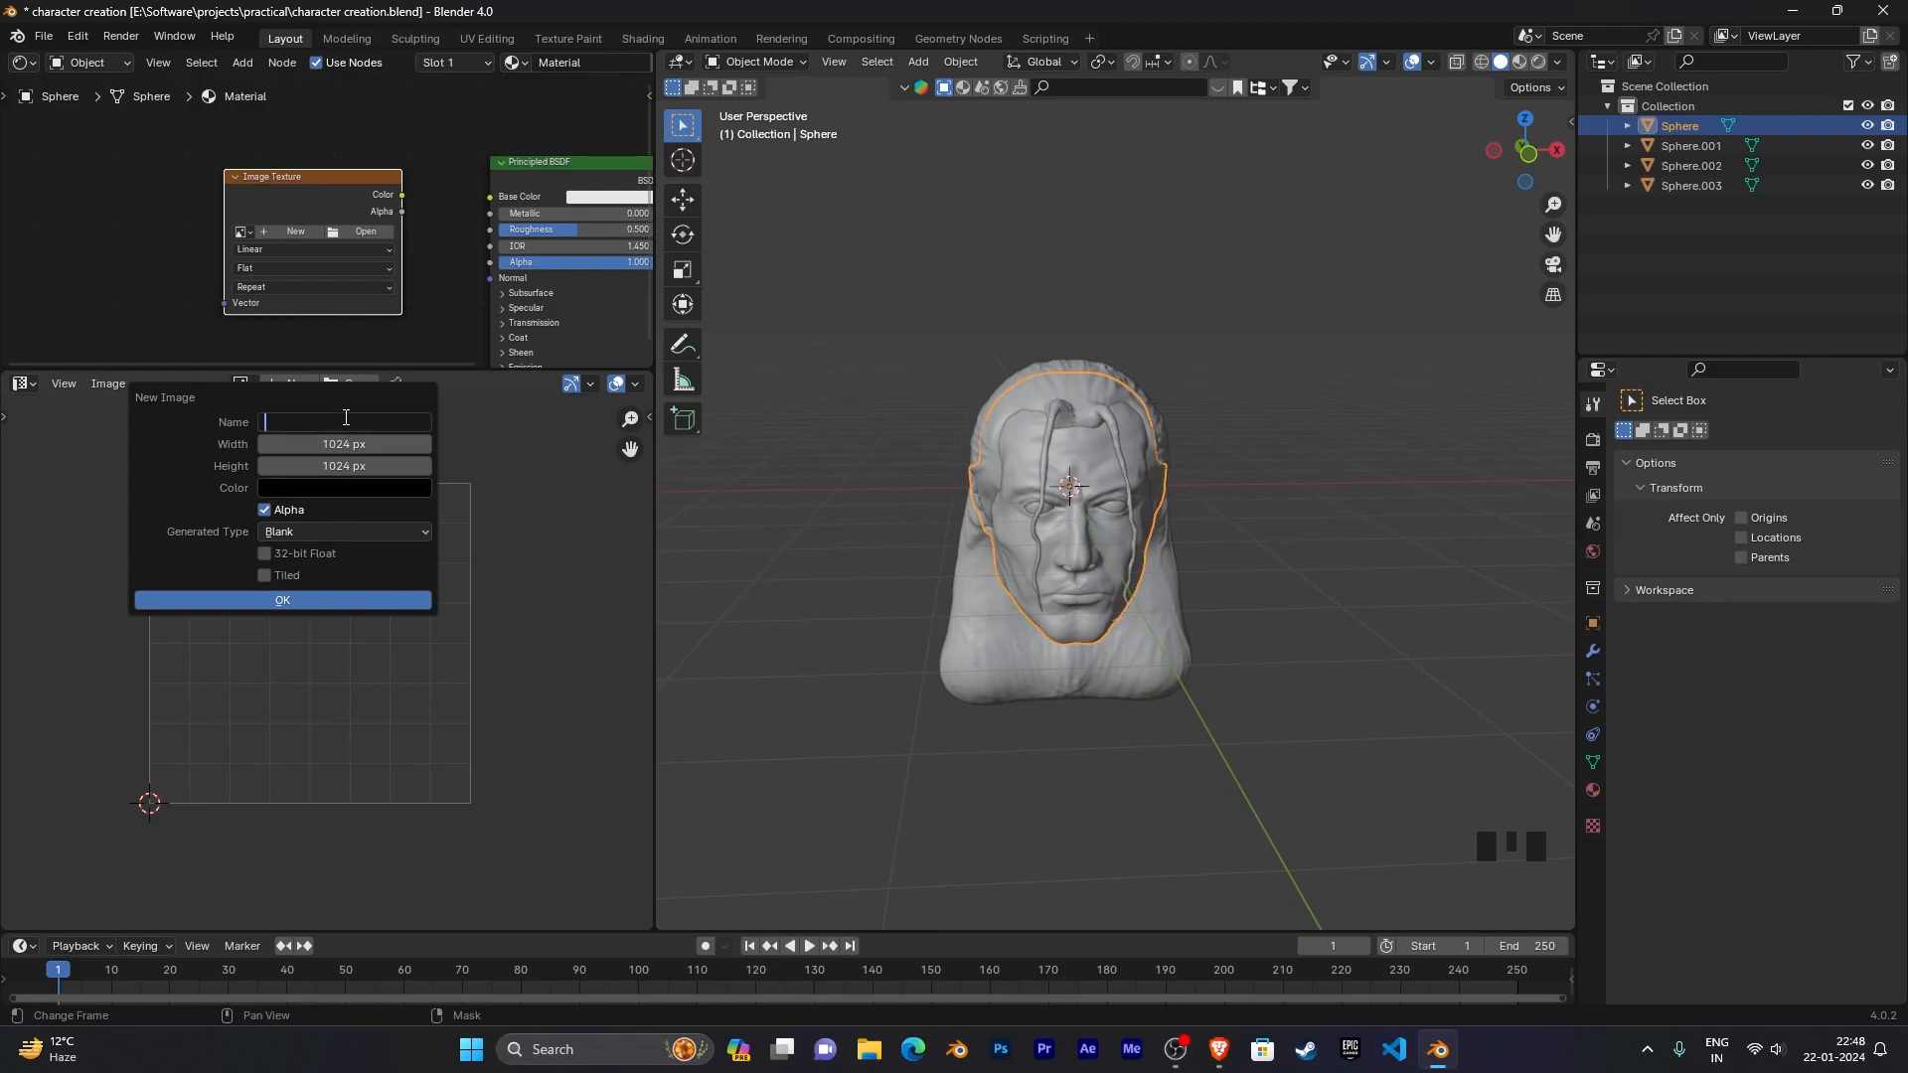
{"action": "type", "text": "eye brow"}
{"action": "left_click", "coordinate": [368, 601]}
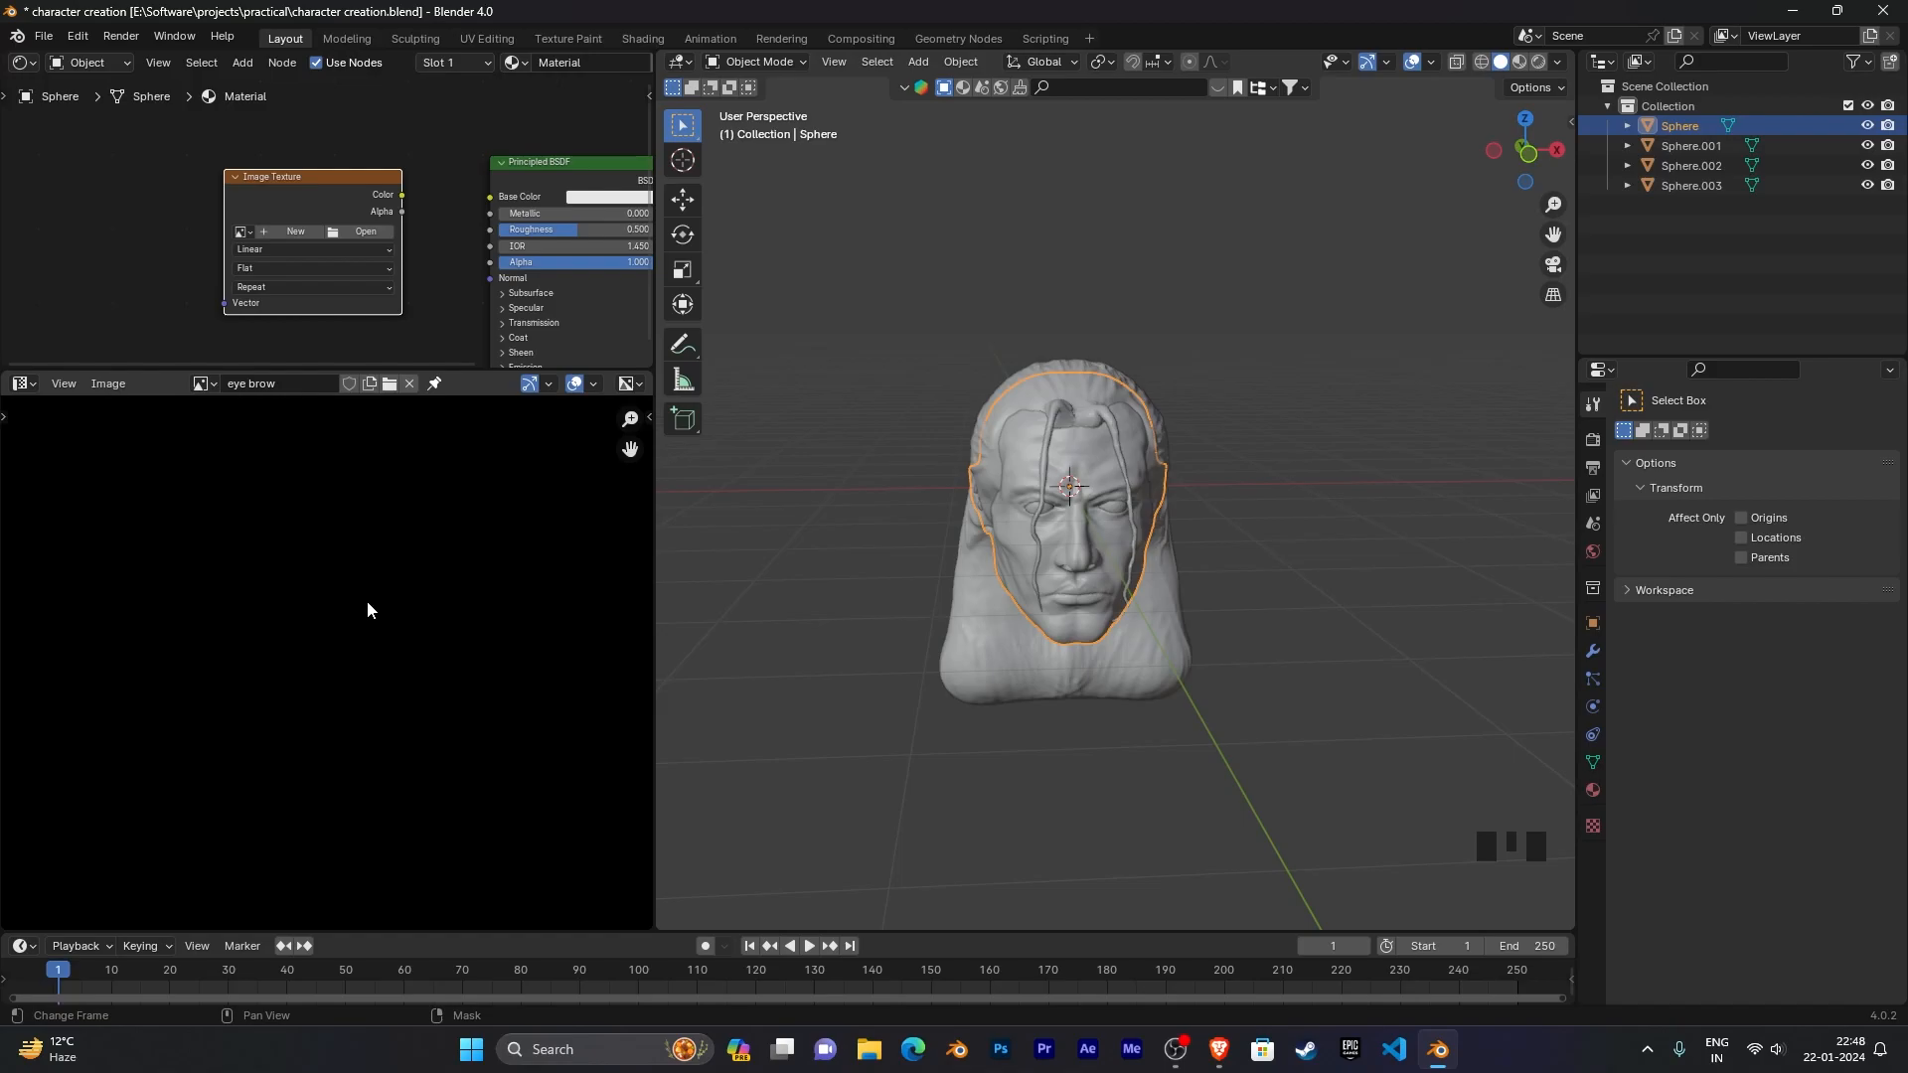
Step: Fit the blank eye brow image in the UV Editor and enlarge the Shader Editor above it
{"action": "scroll", "coordinate": [367, 600], "scroll_direction": "down", "scroll_amount": 8}
{"action": "middle_click_drag", "start_coordinate": [367, 601], "coordinate": [366, 601]}
{"action": "scroll", "coordinate": [368, 577], "scroll_direction": "up", "scroll_amount": 2}
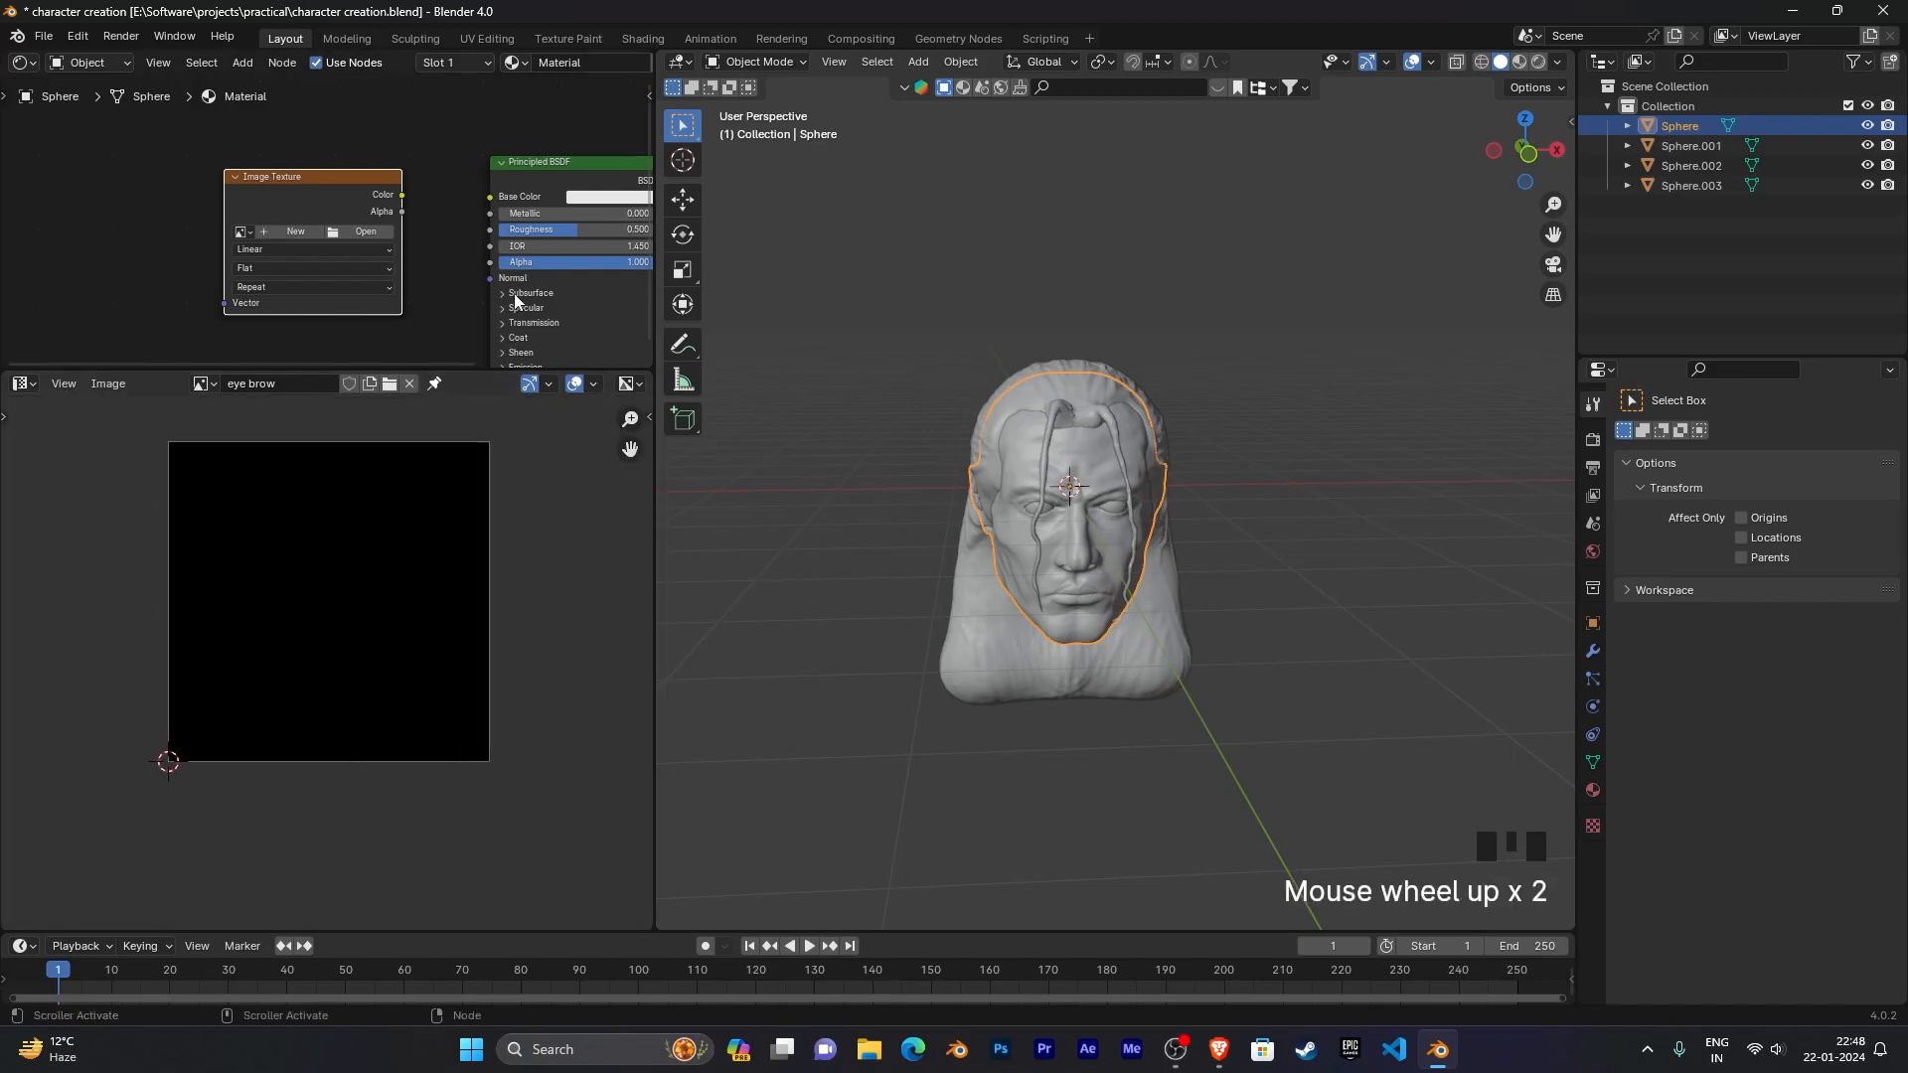
{"action": "left_click_drag", "start_coordinate": [475, 367], "coordinate": [475, 636]}
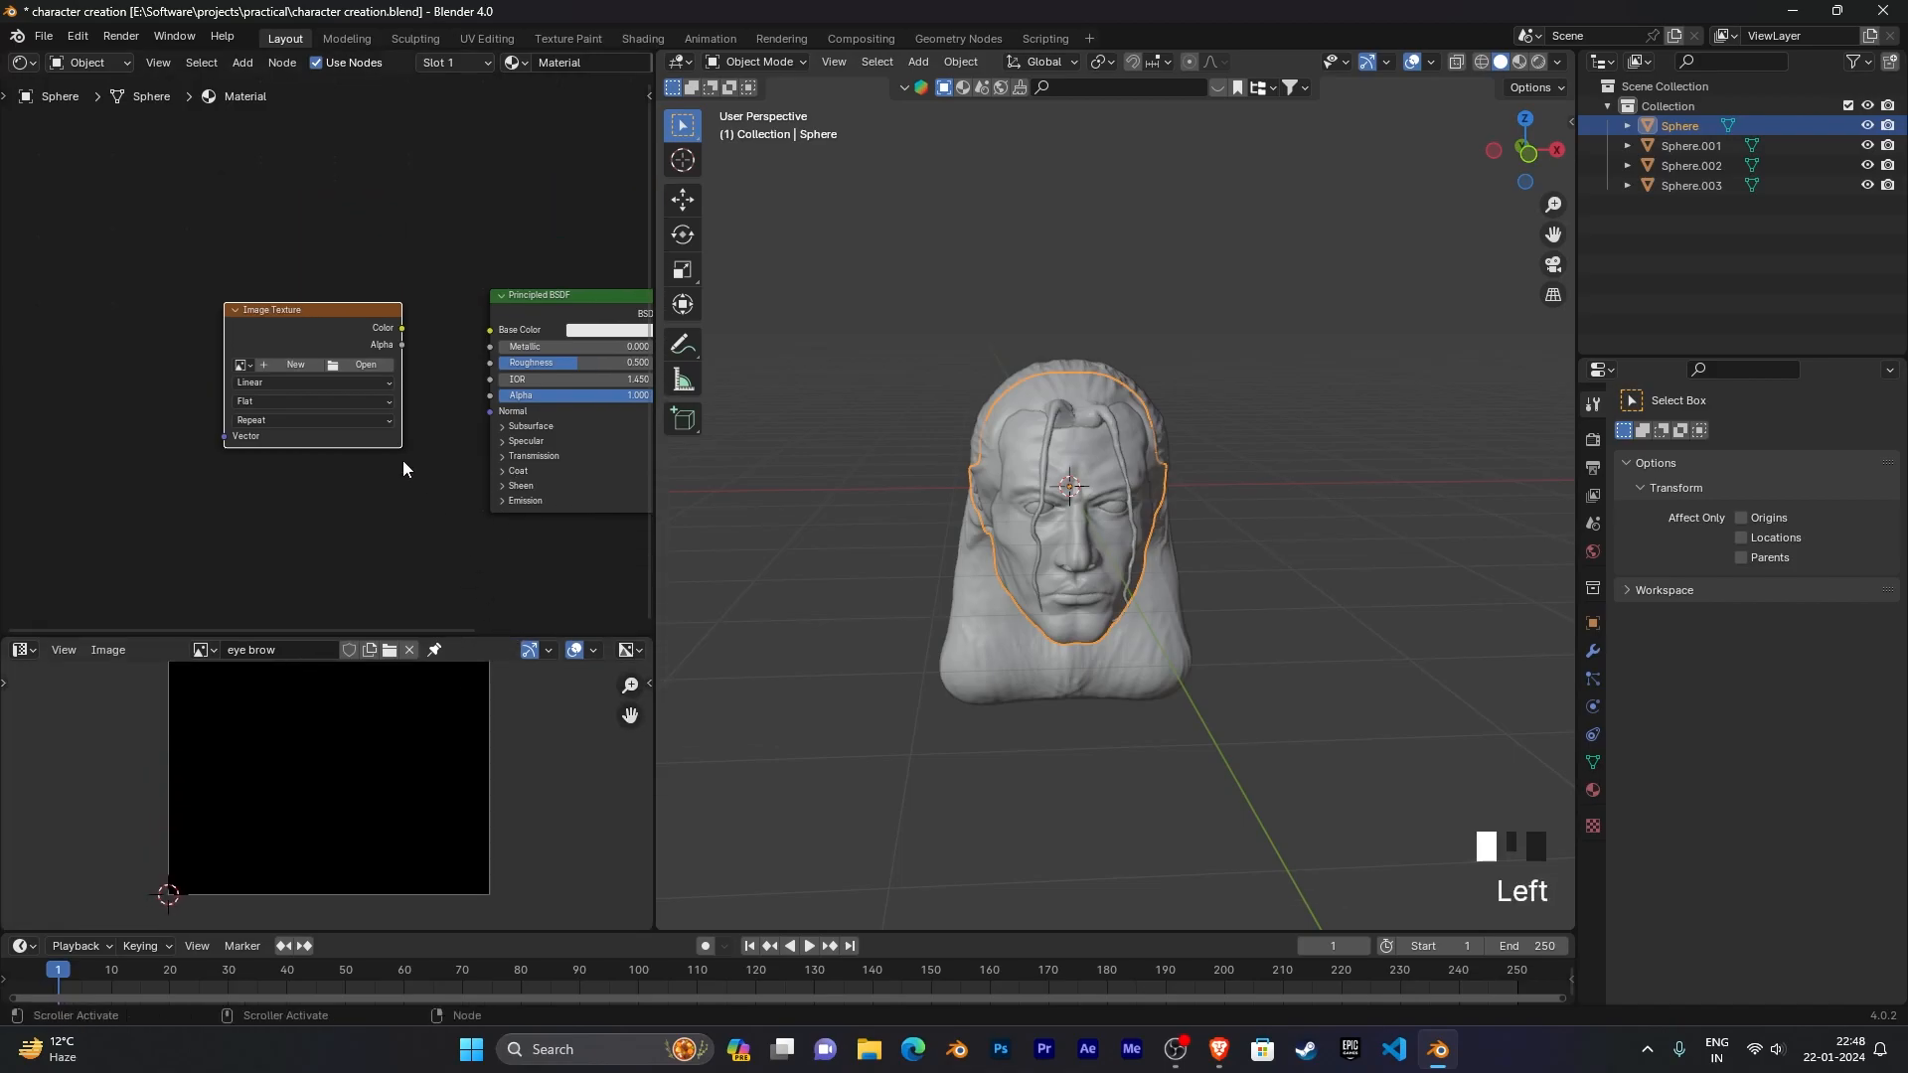
Step: Assign the "eye brow" image to the Image Texture node and connect its Color output to the Principled BSDF's Base Color
{"action": "scroll", "coordinate": [403, 461], "scroll_direction": "up", "scroll_amount": 5}
{"action": "middle_click_drag", "start_coordinate": [379, 491], "coordinate": [307, 441]}
{"action": "left_click", "coordinate": [219, 353]}
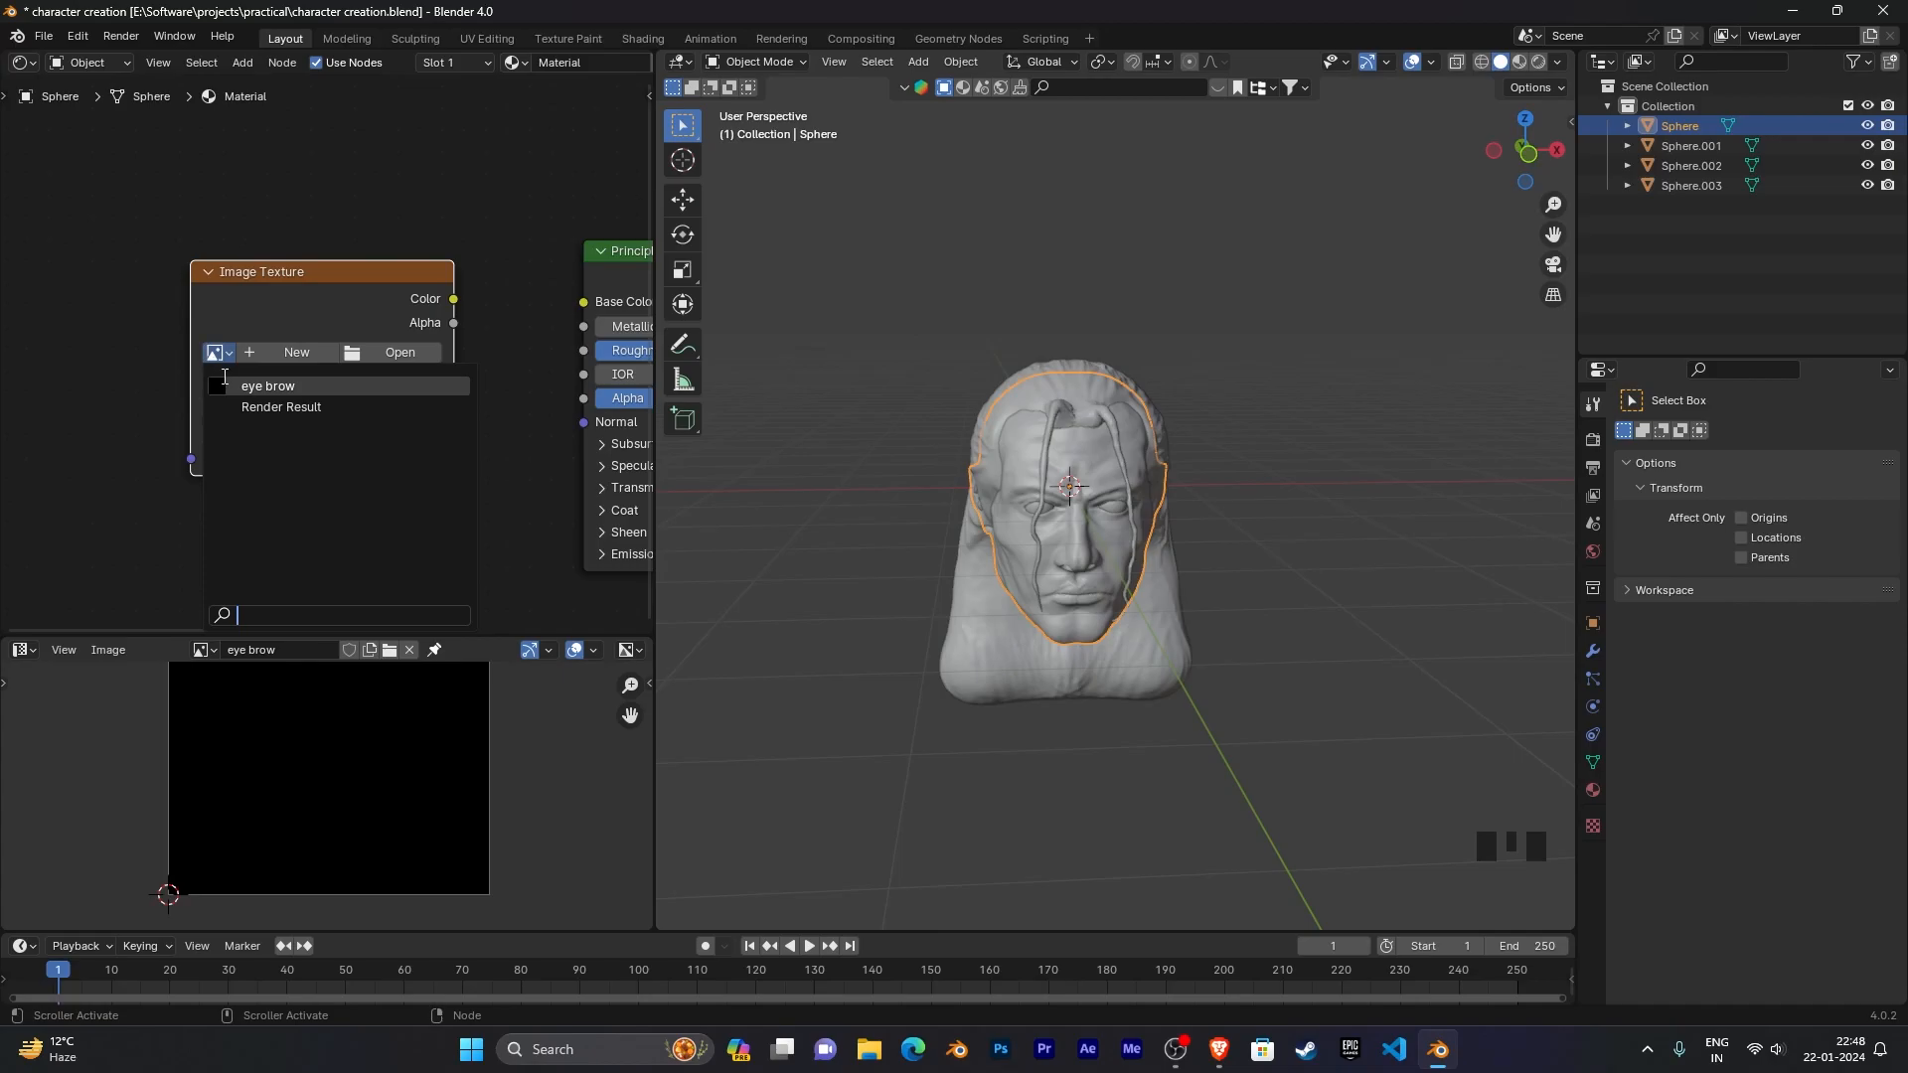
{"action": "left_click", "coordinate": [215, 352]}
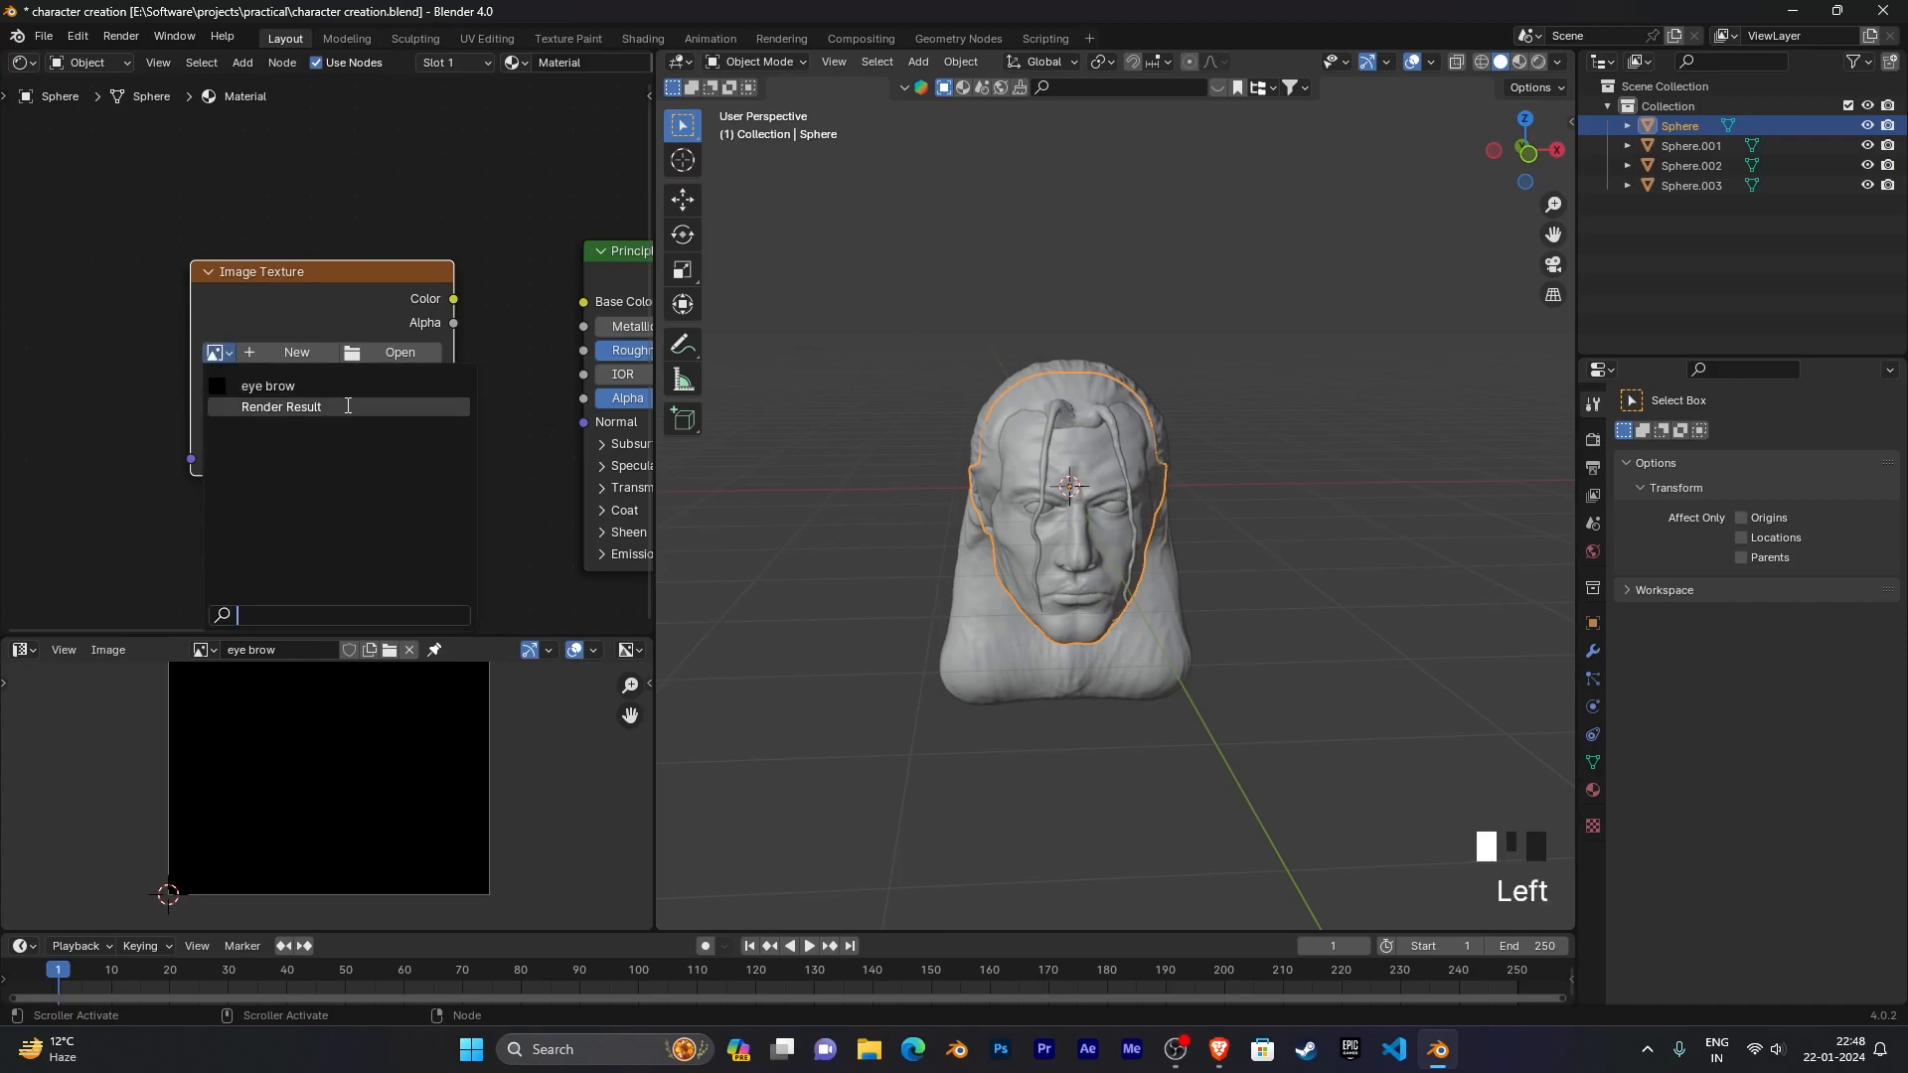
{"action": "left_click", "coordinate": [287, 387]}
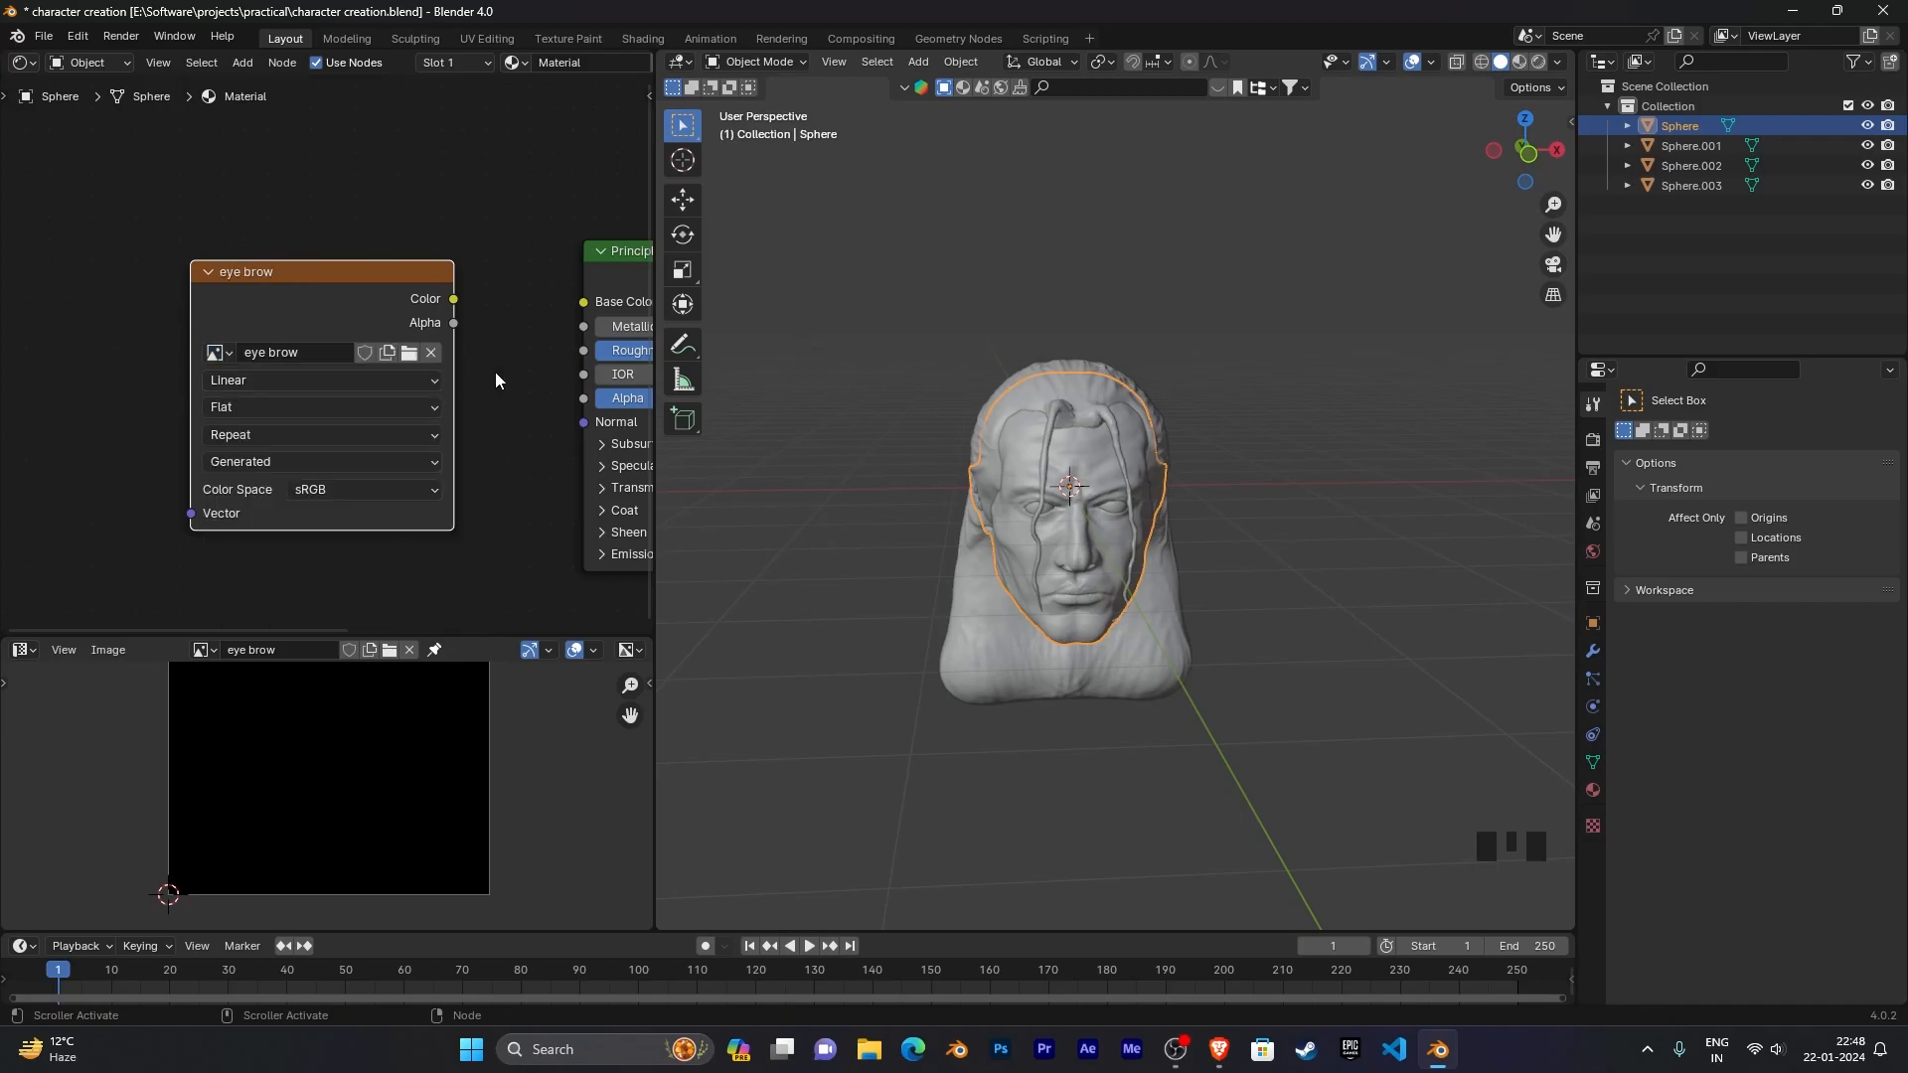
{"action": "left_click_drag", "start_coordinate": [453, 299], "coordinate": [598, 306]}
{"action": "middle_click_drag", "start_coordinate": [540, 398], "coordinate": [312, 375]}
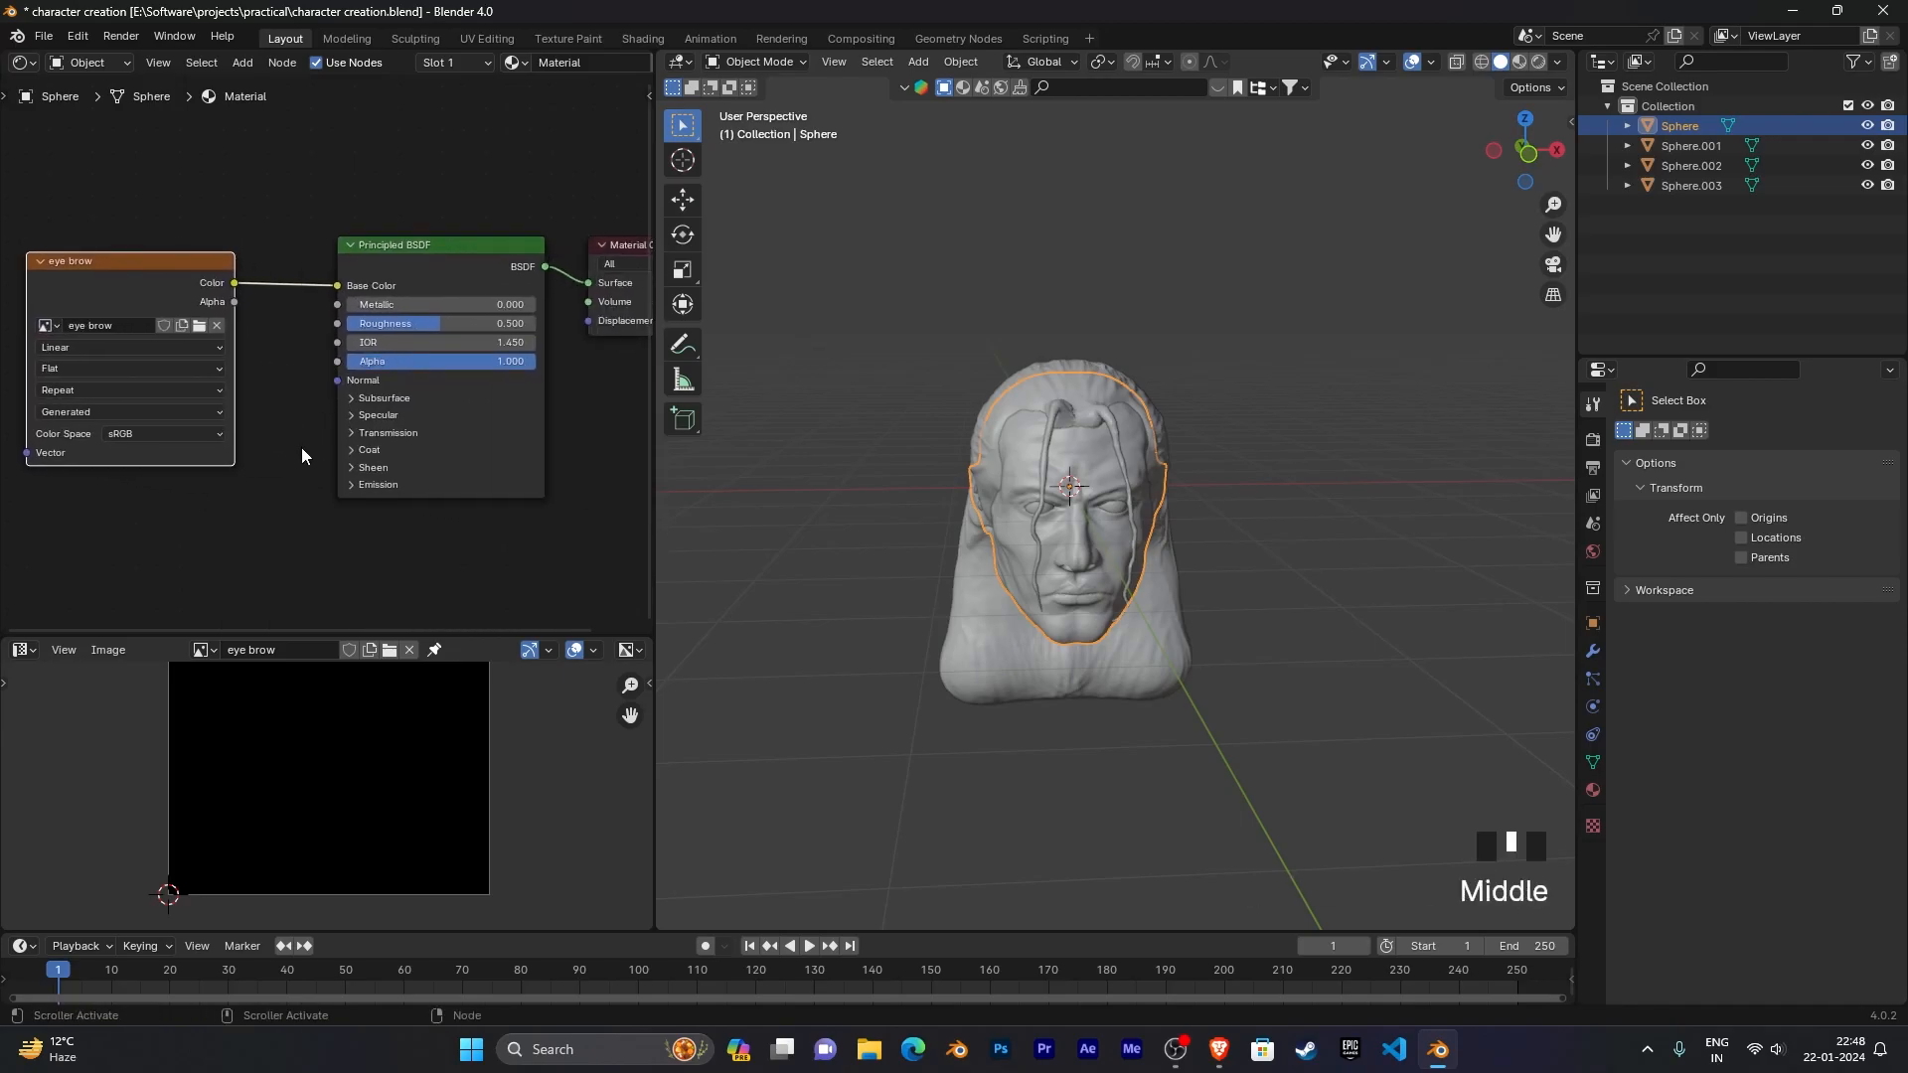
Step: Check the textured face in Material Preview shading, then return the viewport to Solid shading
{"action": "middle_click_drag", "start_coordinate": [515, 656], "coordinate": [468, 809]}
{"action": "scroll", "coordinate": [439, 751], "scroll_direction": "up", "scroll_amount": 5}
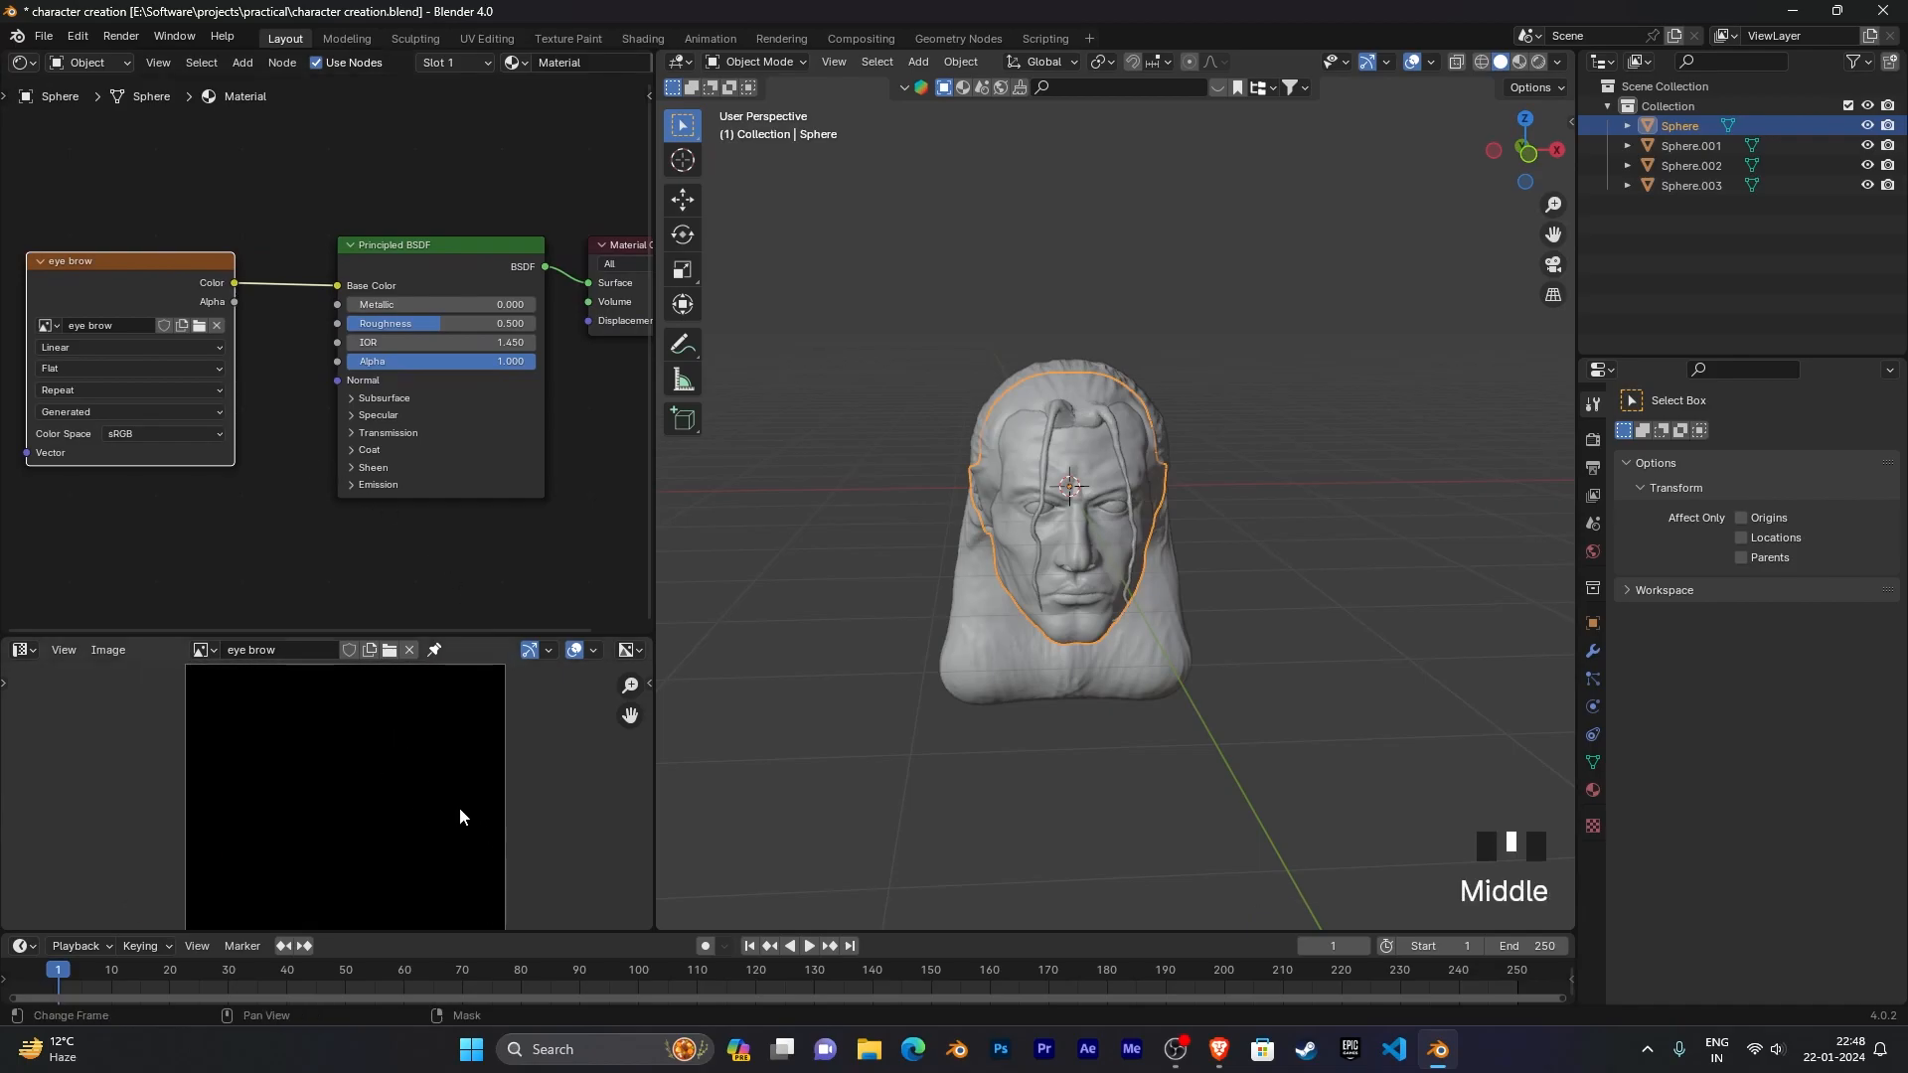
{"action": "mouse_move", "coordinate": [1159, 547]}
{"action": "middle_mouse_down"}
{"action": "mouse_move", "coordinate": [1099, 505]}
{"action": "mouse_move", "coordinate": [1213, 546]}
{"action": "mouse_move", "coordinate": [1184, 522]}
{"action": "middle_mouse_up"}
{"action": "scroll", "coordinate": [1202, 536], "scroll_direction": "up", "scroll_amount": 2}
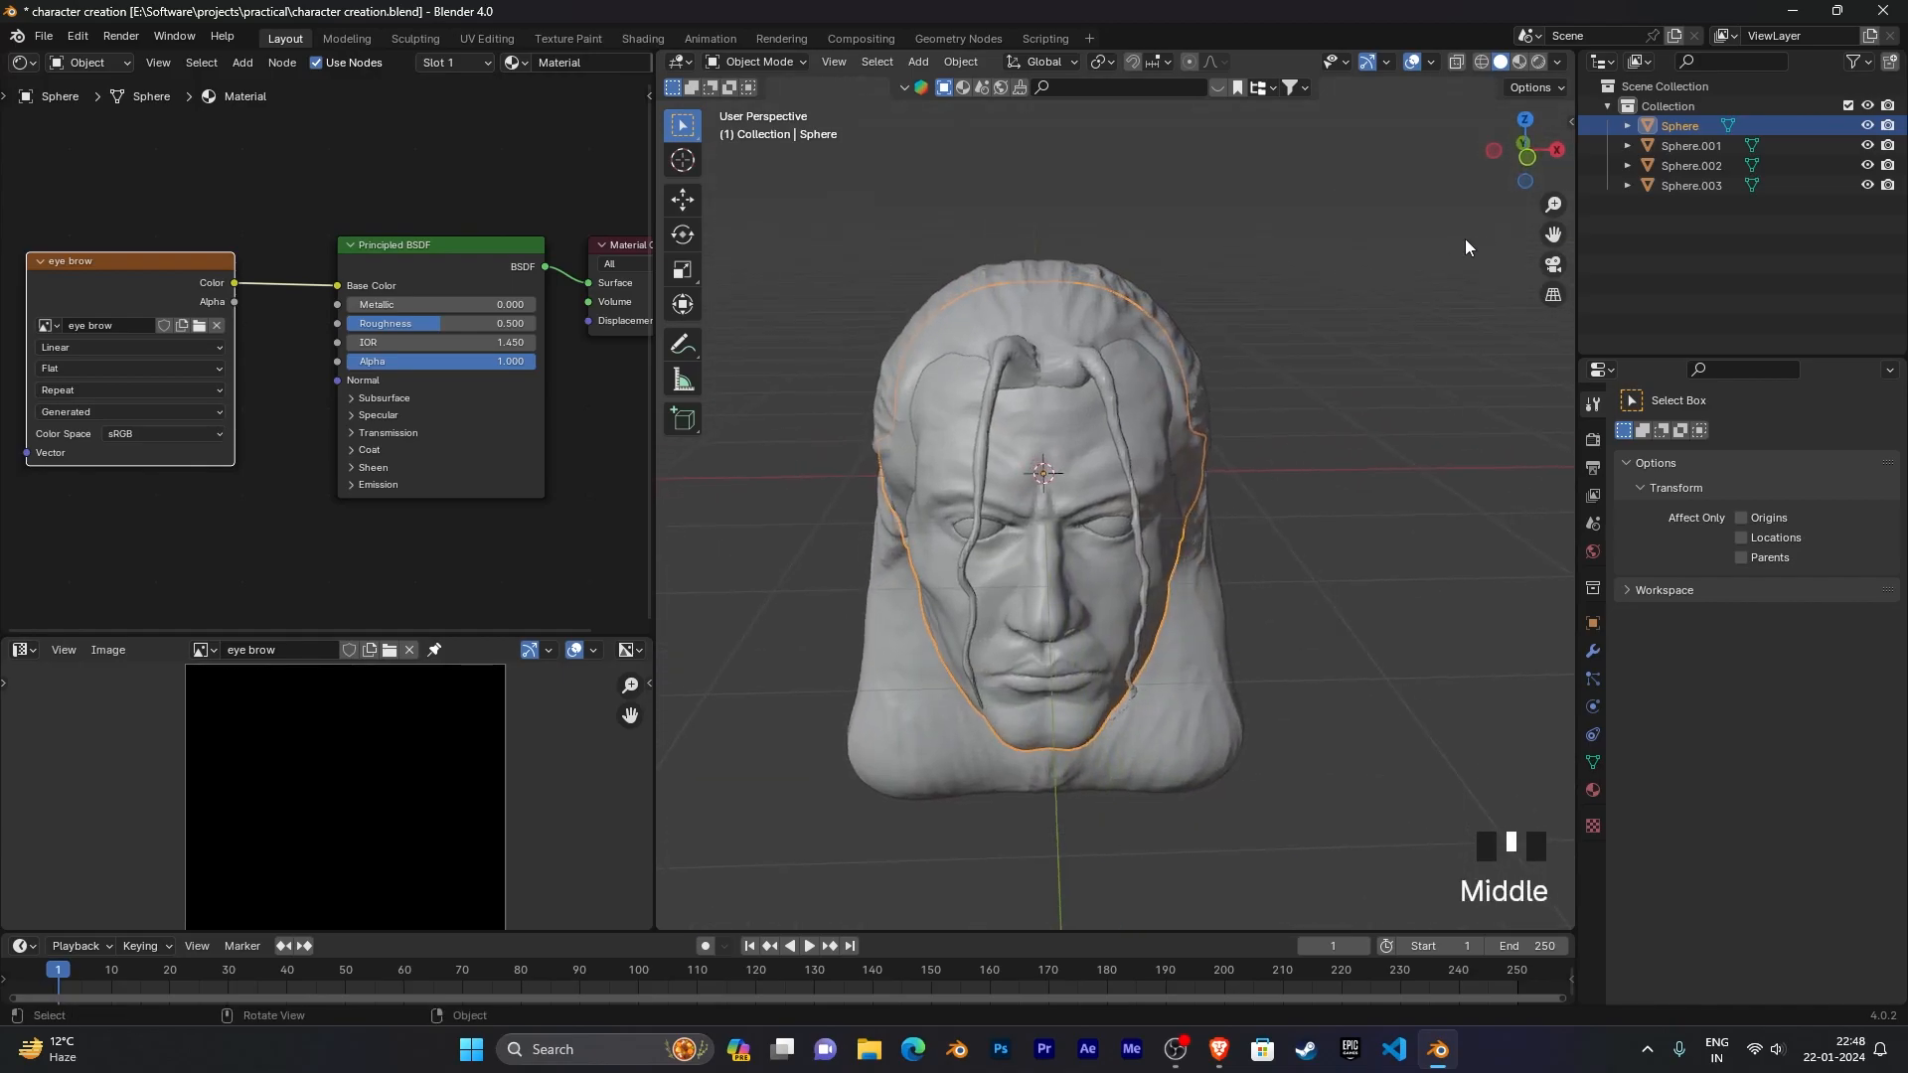
{"action": "left_click", "coordinate": [1519, 63]}
{"action": "mouse_move", "coordinate": [1296, 322]}
{"action": "middle_mouse_down"}
{"action": "mouse_move", "coordinate": [1150, 304]}
{"action": "mouse_move", "coordinate": [1274, 224]}
{"action": "mouse_move", "coordinate": [1309, 338]}
{"action": "middle_mouse_up"}
{"action": "scroll", "coordinate": [1289, 243], "scroll_direction": "down", "scroll_amount": 2}
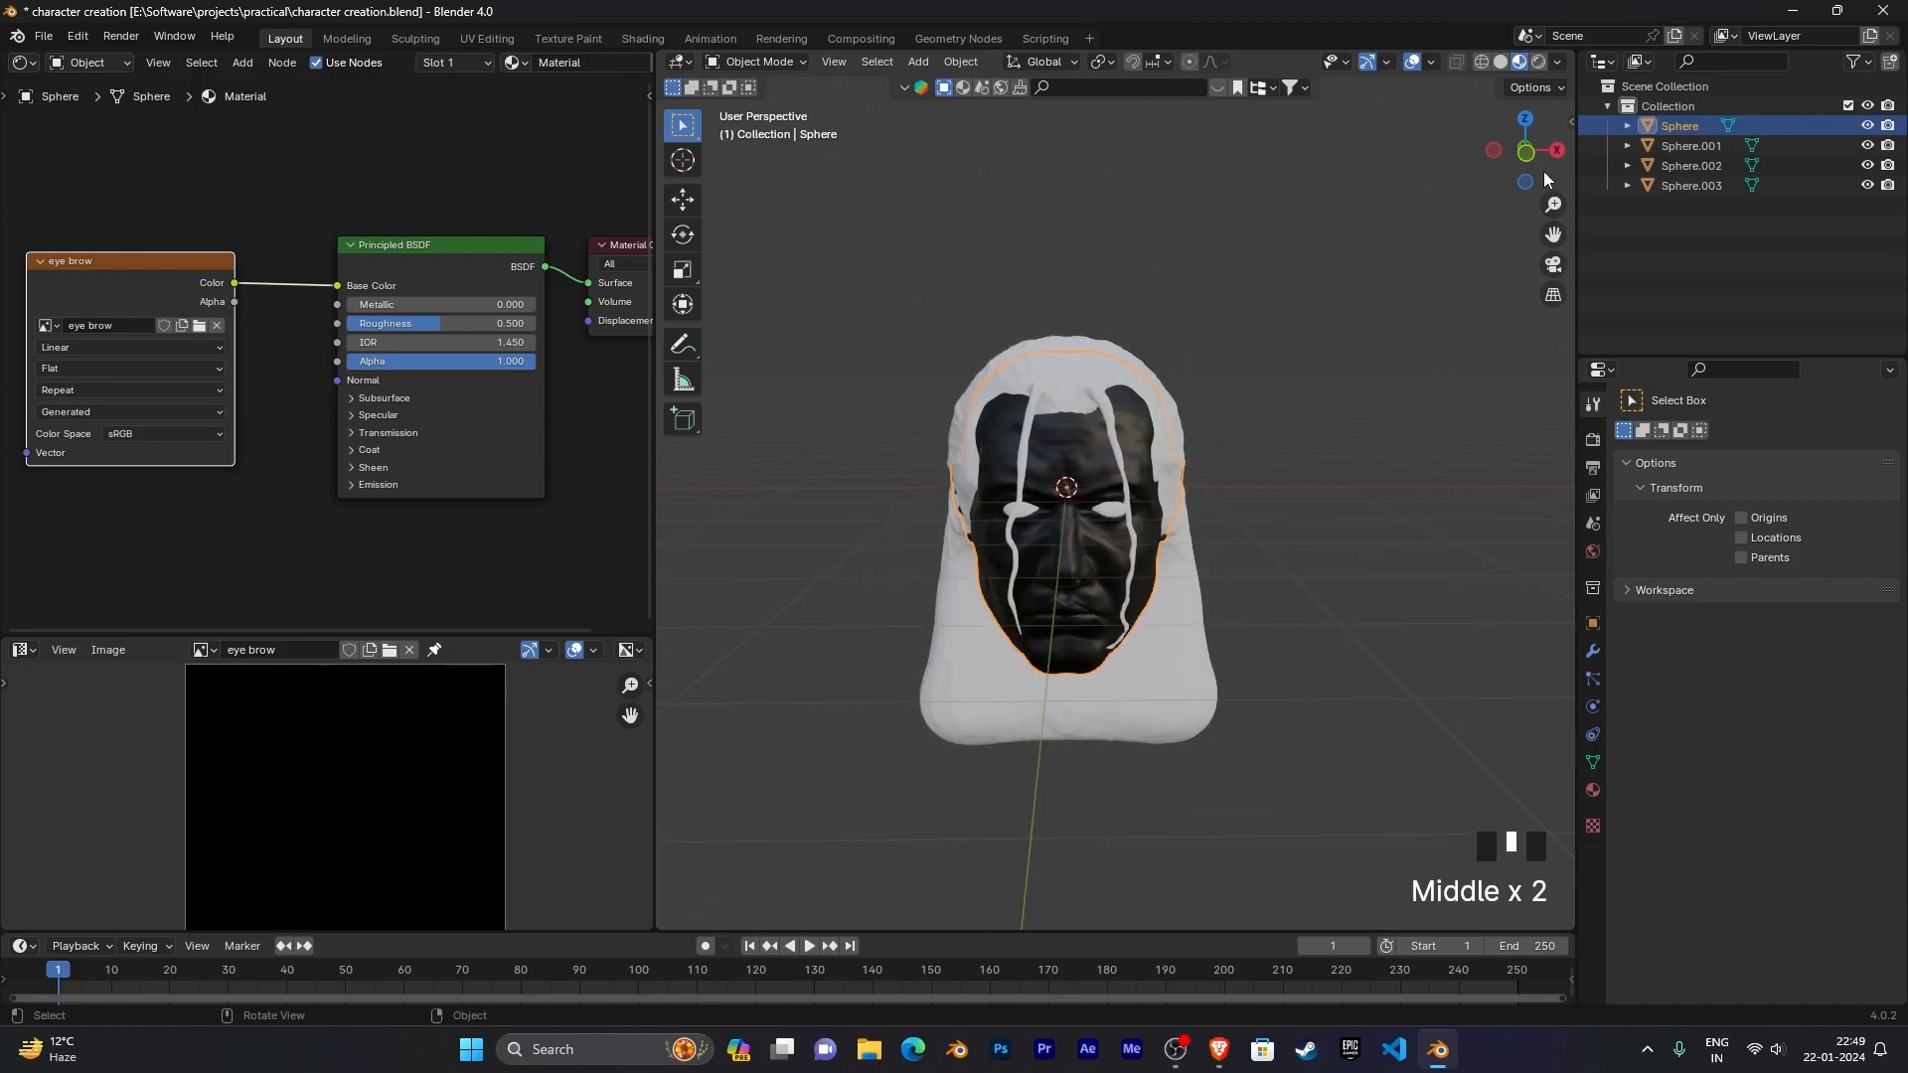
{"action": "left_click", "coordinate": [1501, 61]}
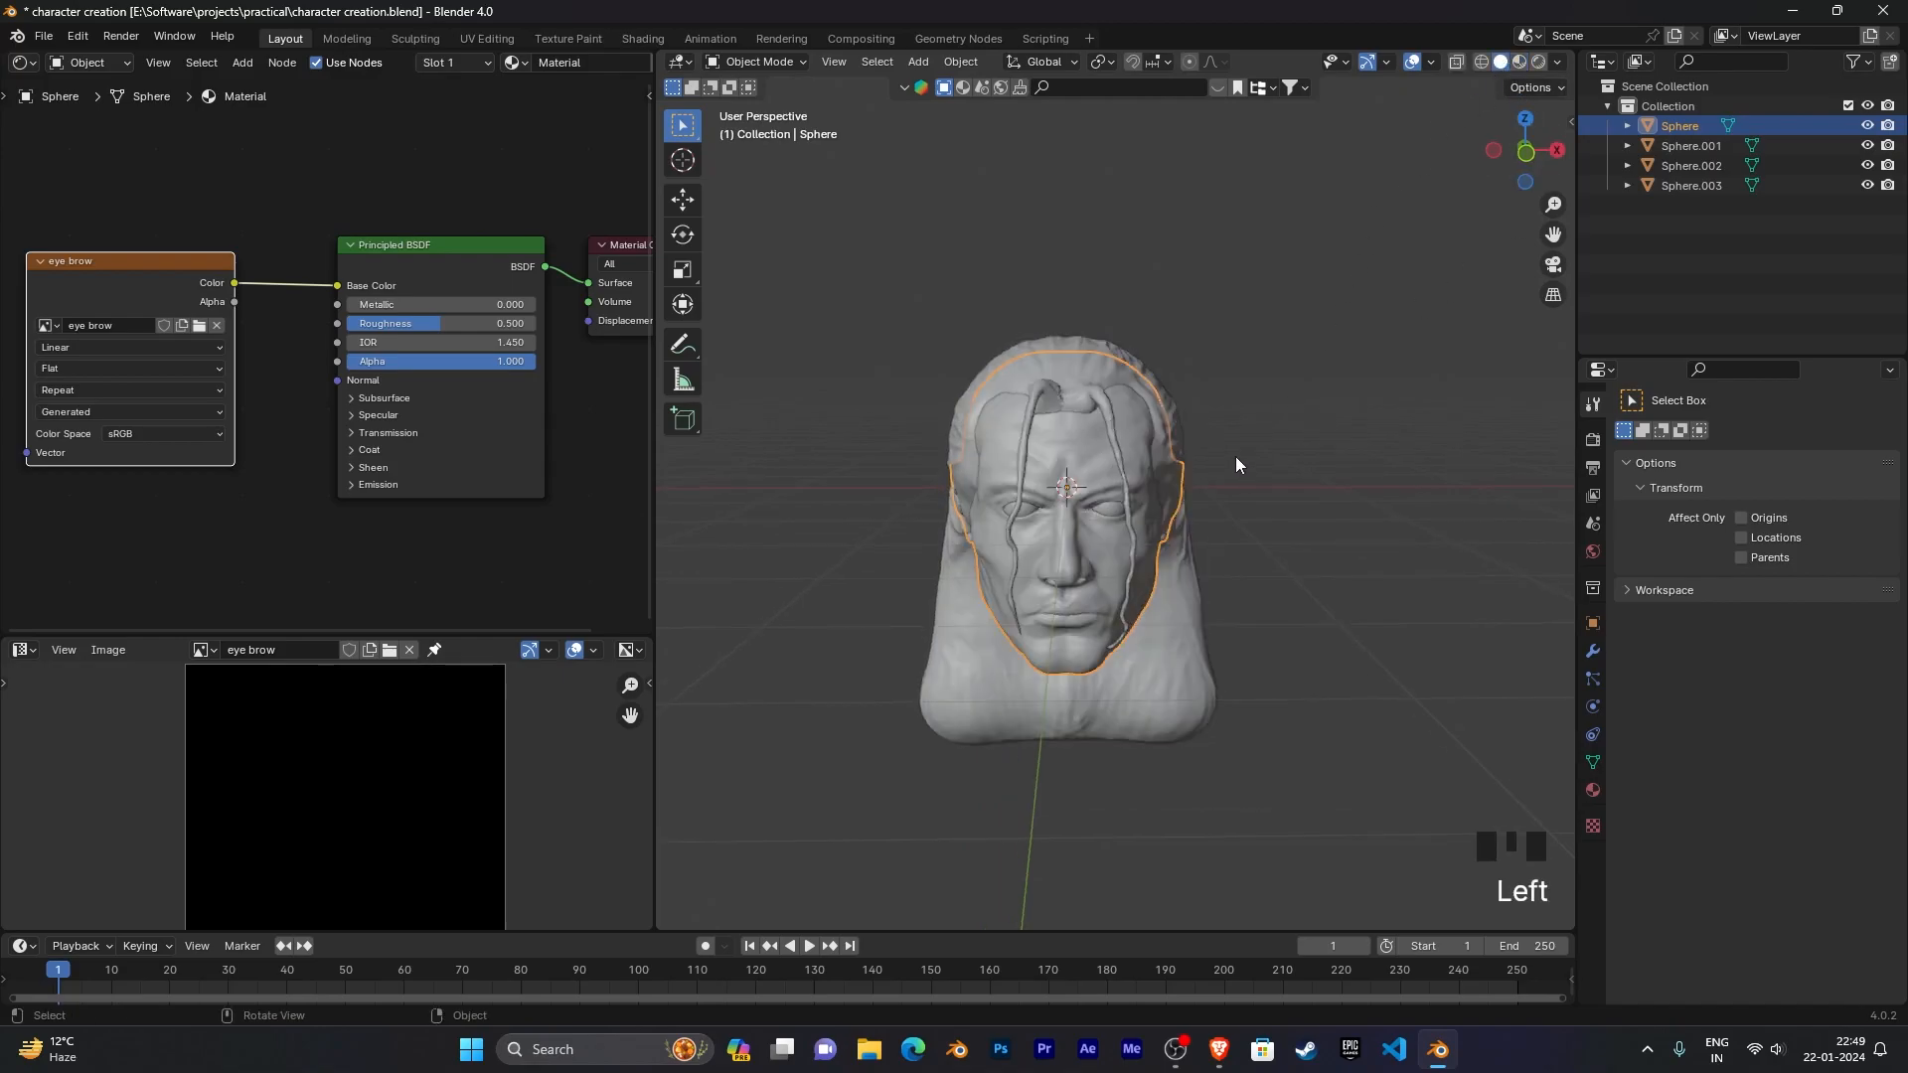
Step: Enter Texture Paint mode and flood the whole face with white using the Fill tool
{"action": "key", "text": "ctrl+Tab"}
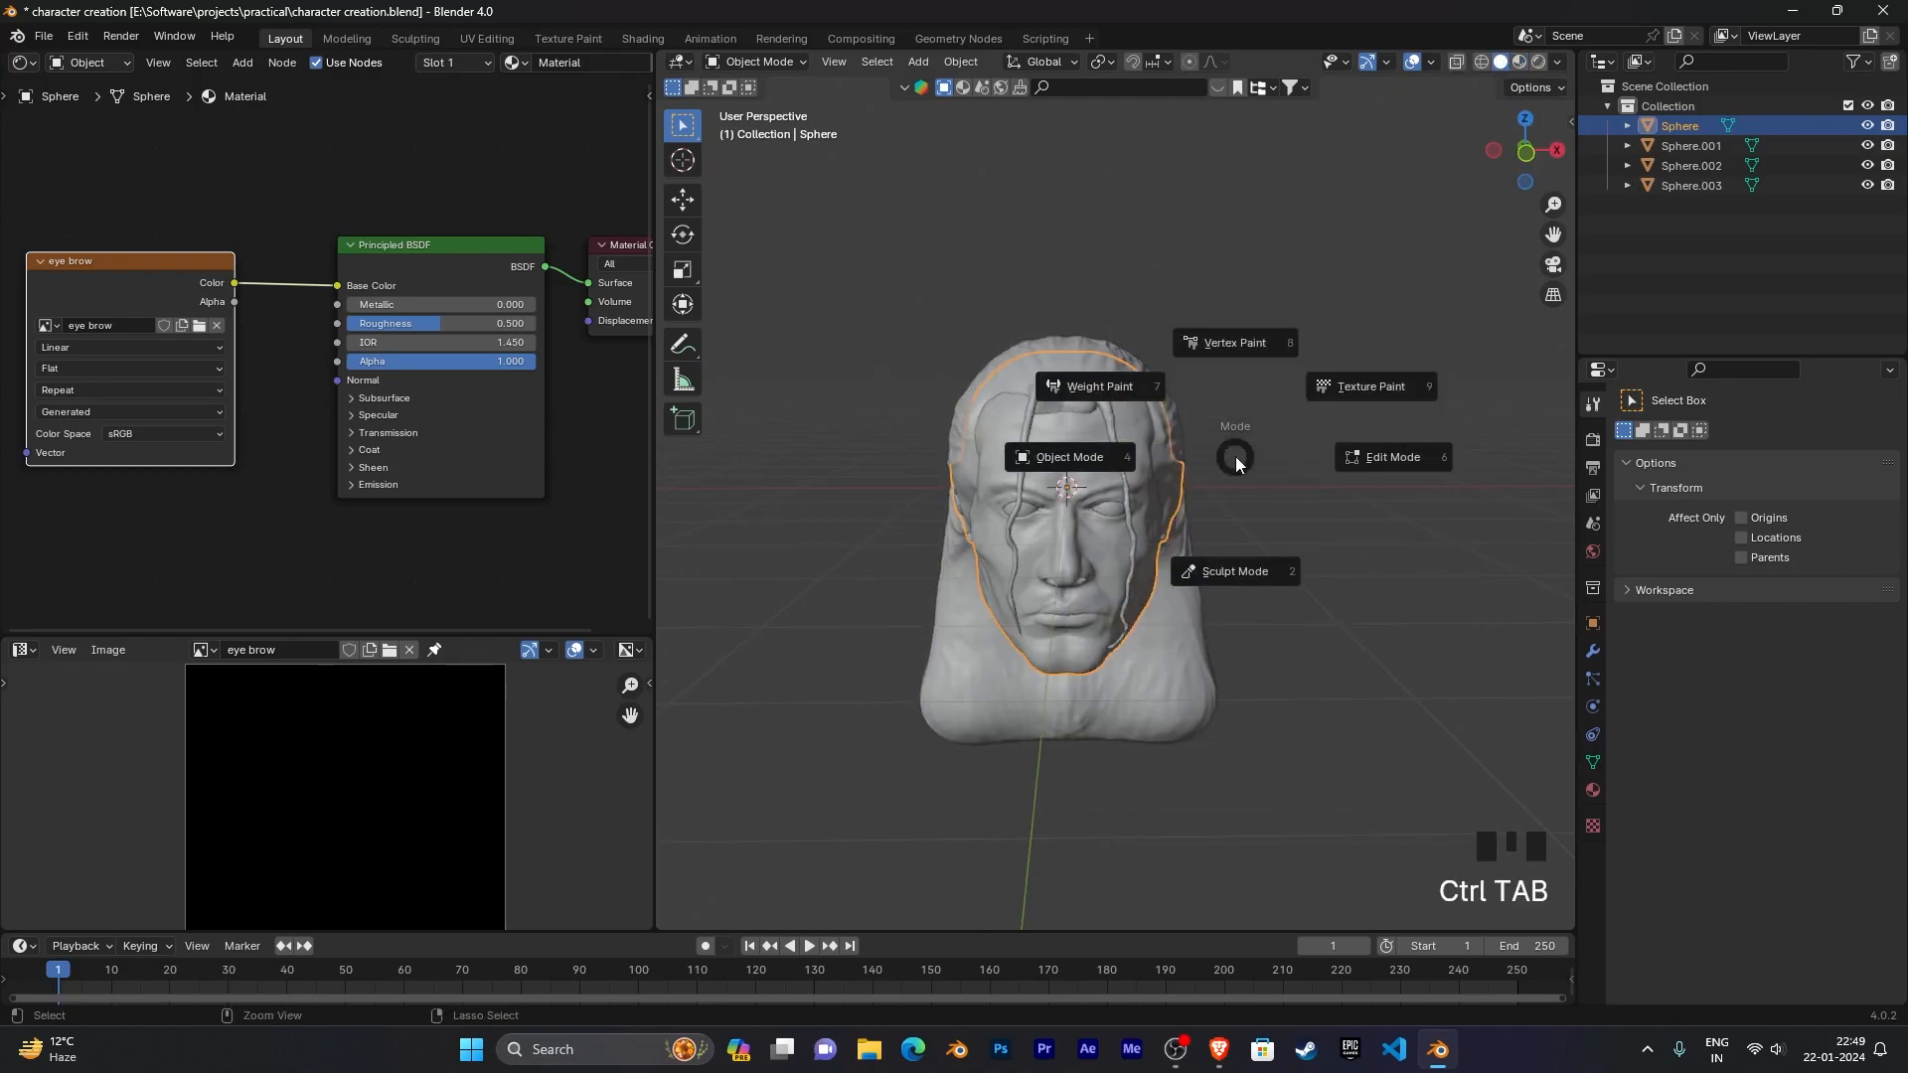
{"action": "left_click", "coordinate": [1379, 371]}
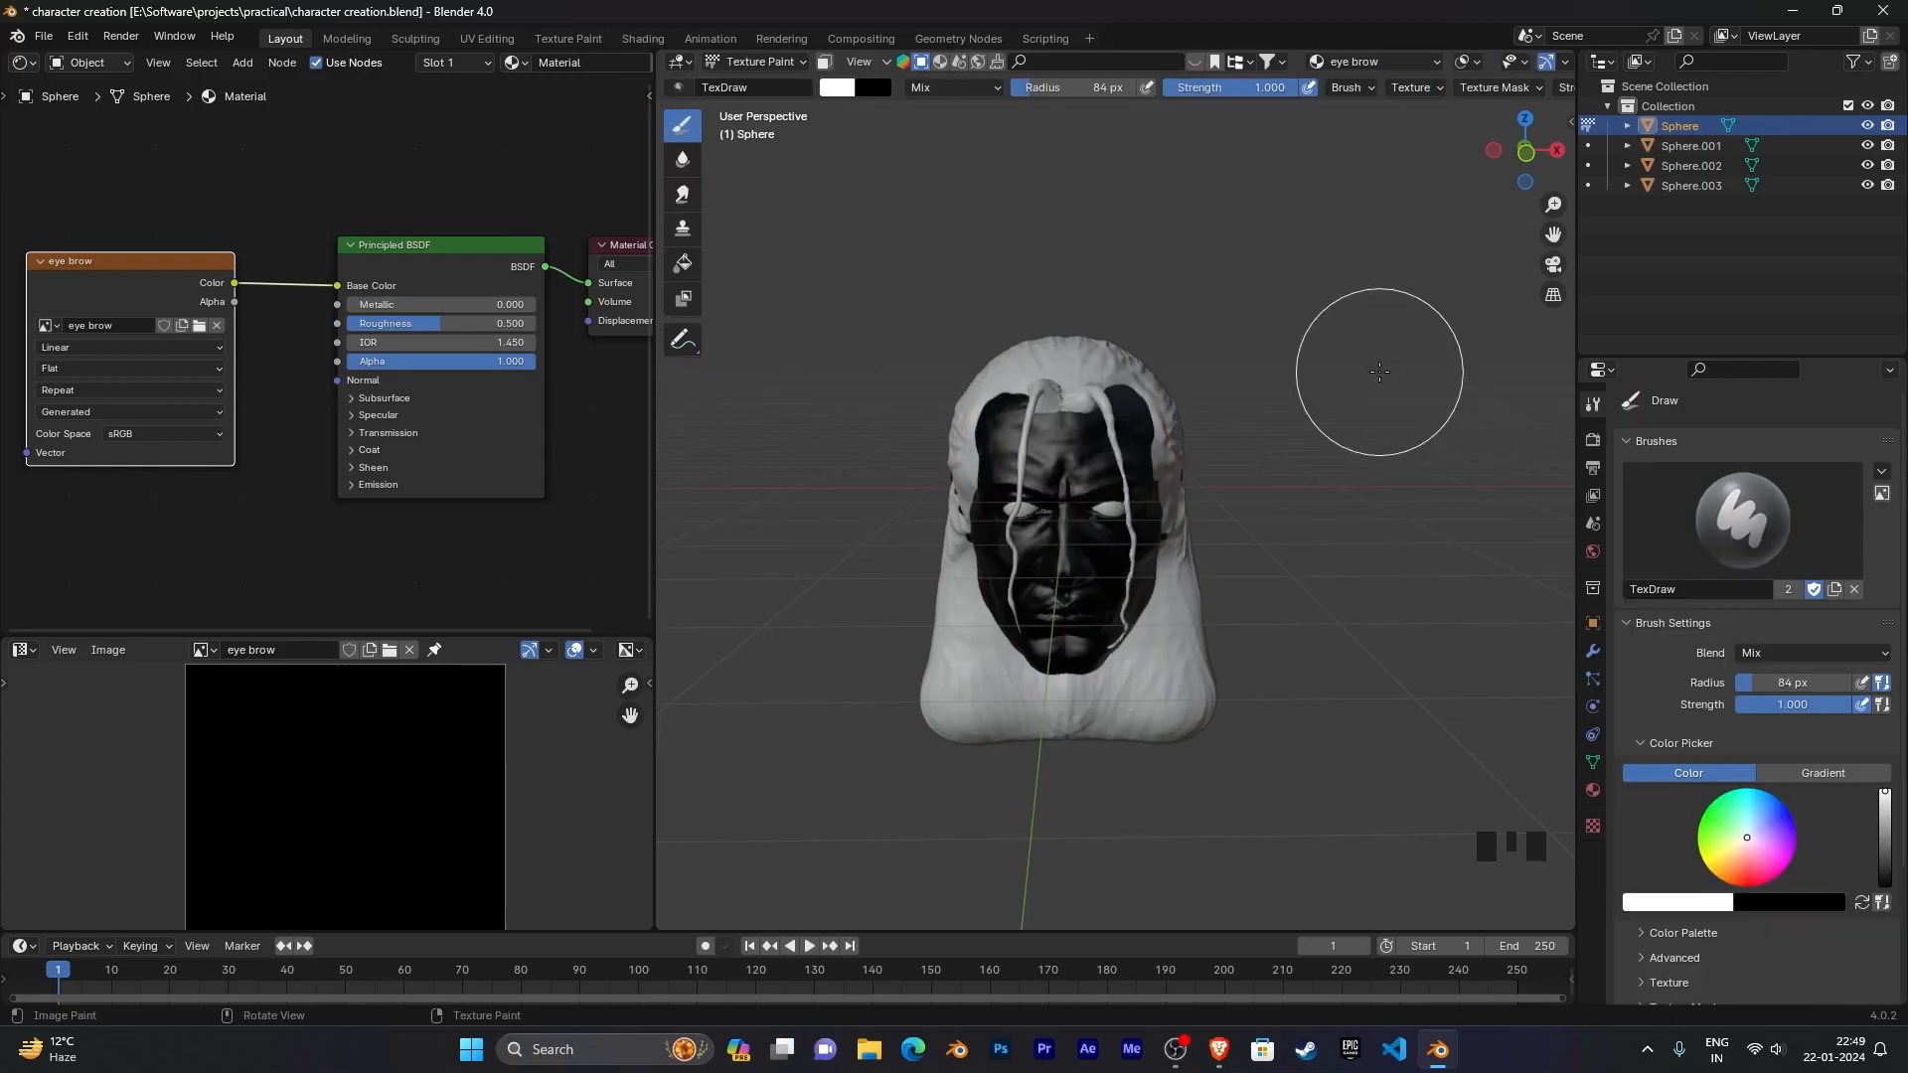
{"action": "left_click", "coordinate": [1591, 411]}
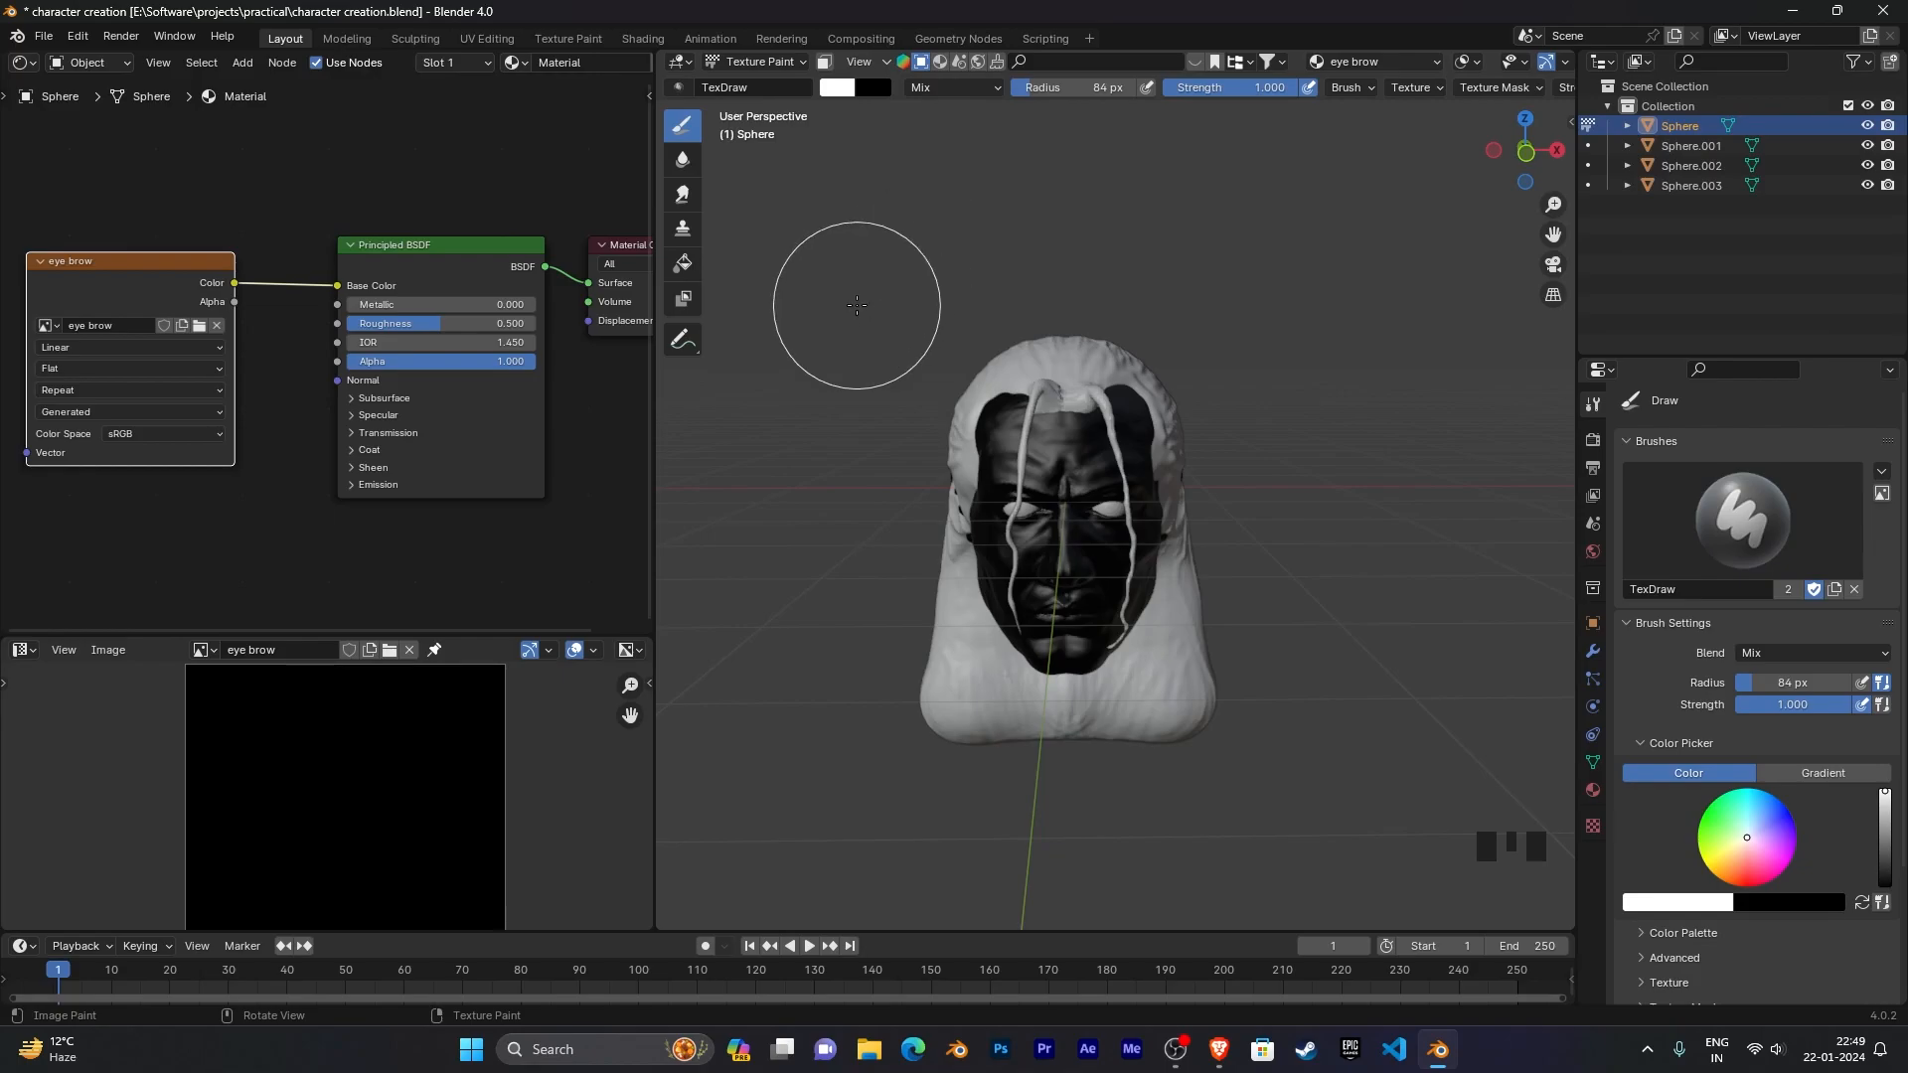
{"action": "left_click", "coordinate": [683, 264]}
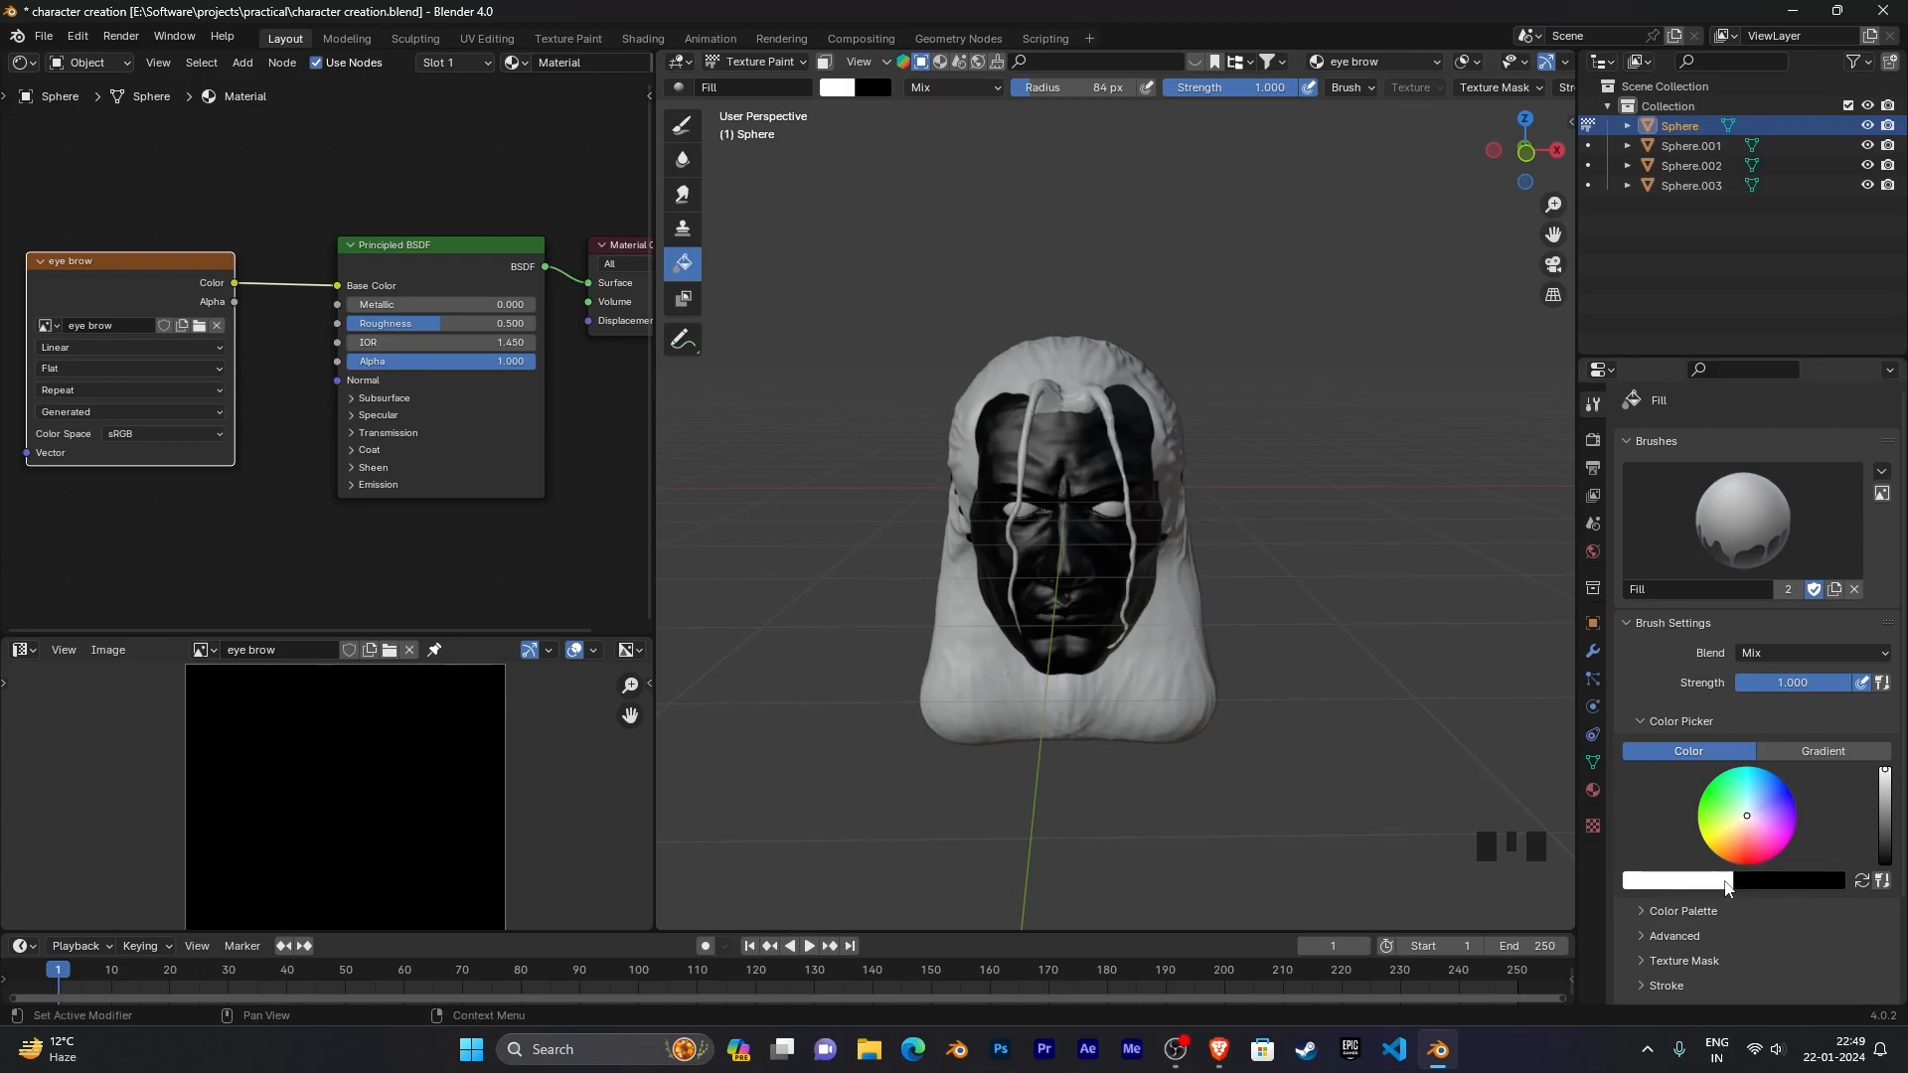
{"action": "scroll", "coordinate": [1667, 869], "scroll_direction": "down", "scroll_amount": 3}
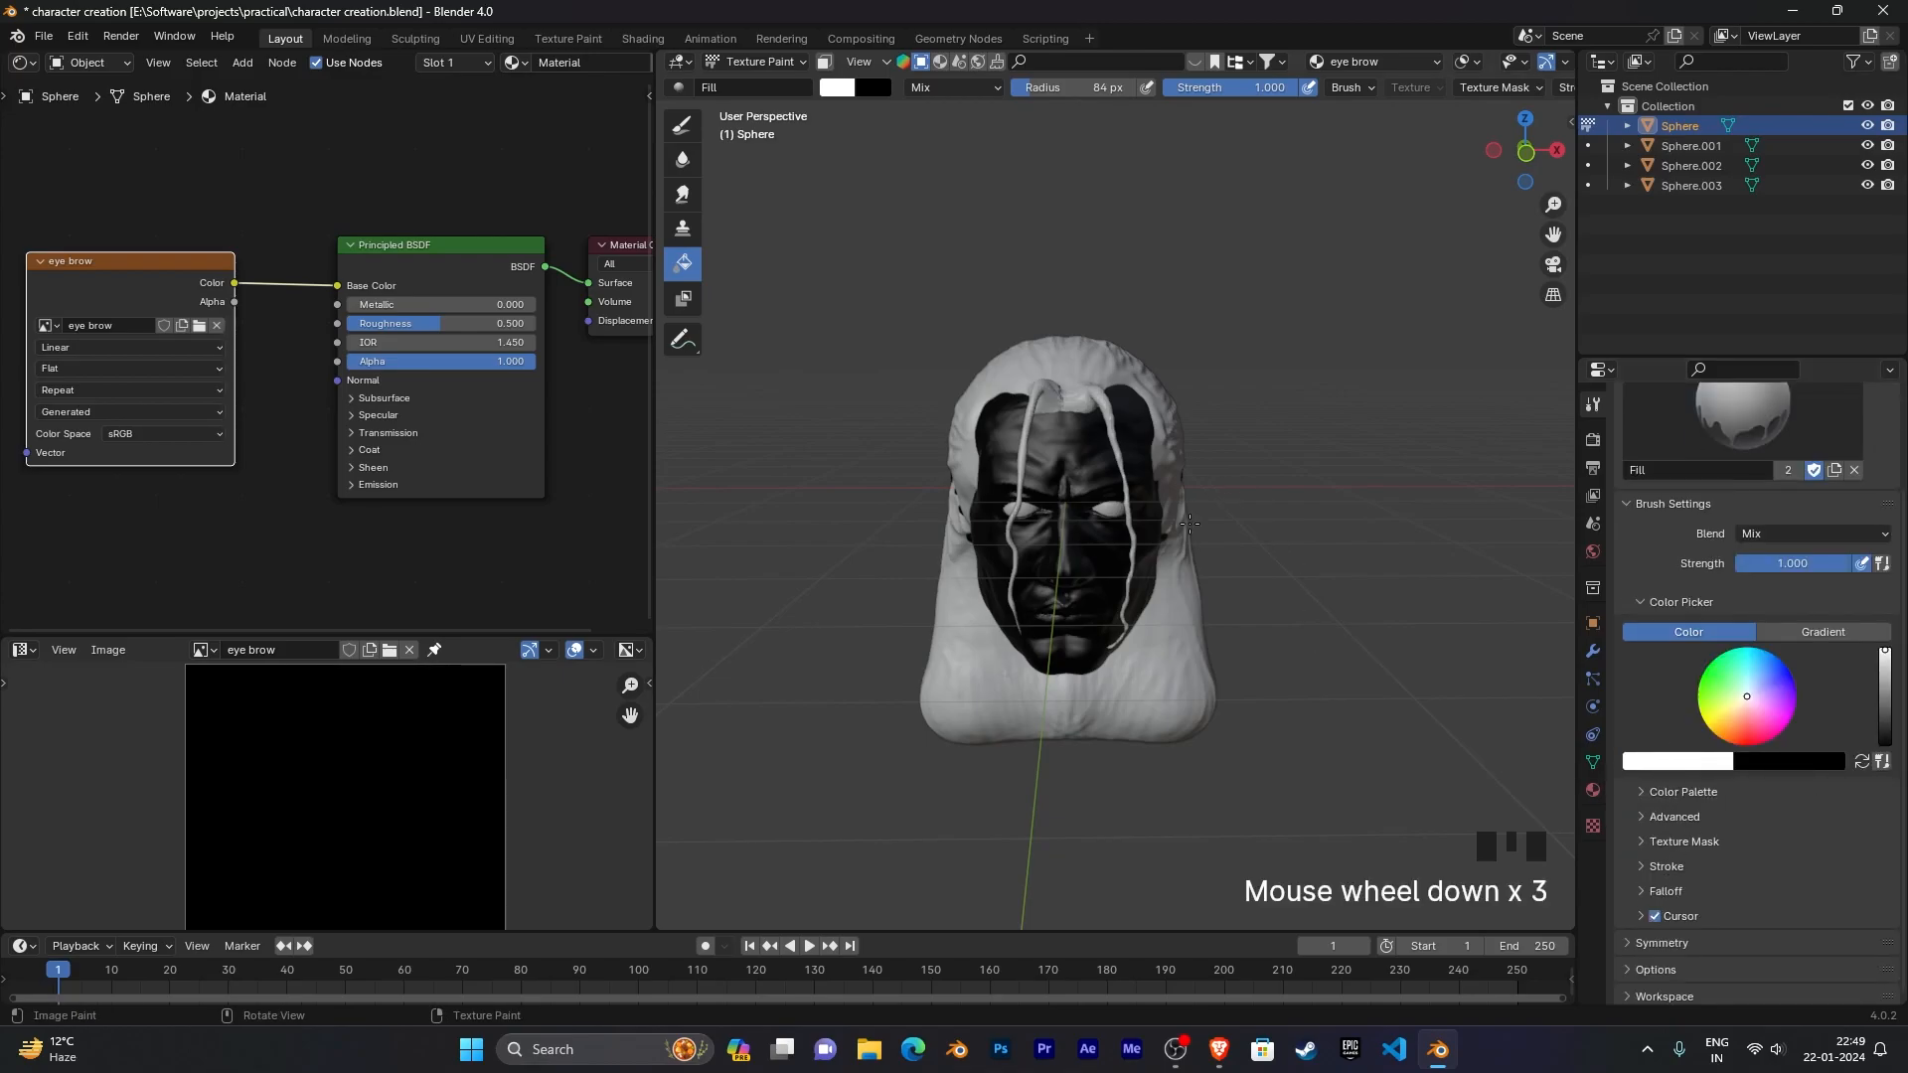
{"action": "left_click", "coordinate": [1074, 446]}
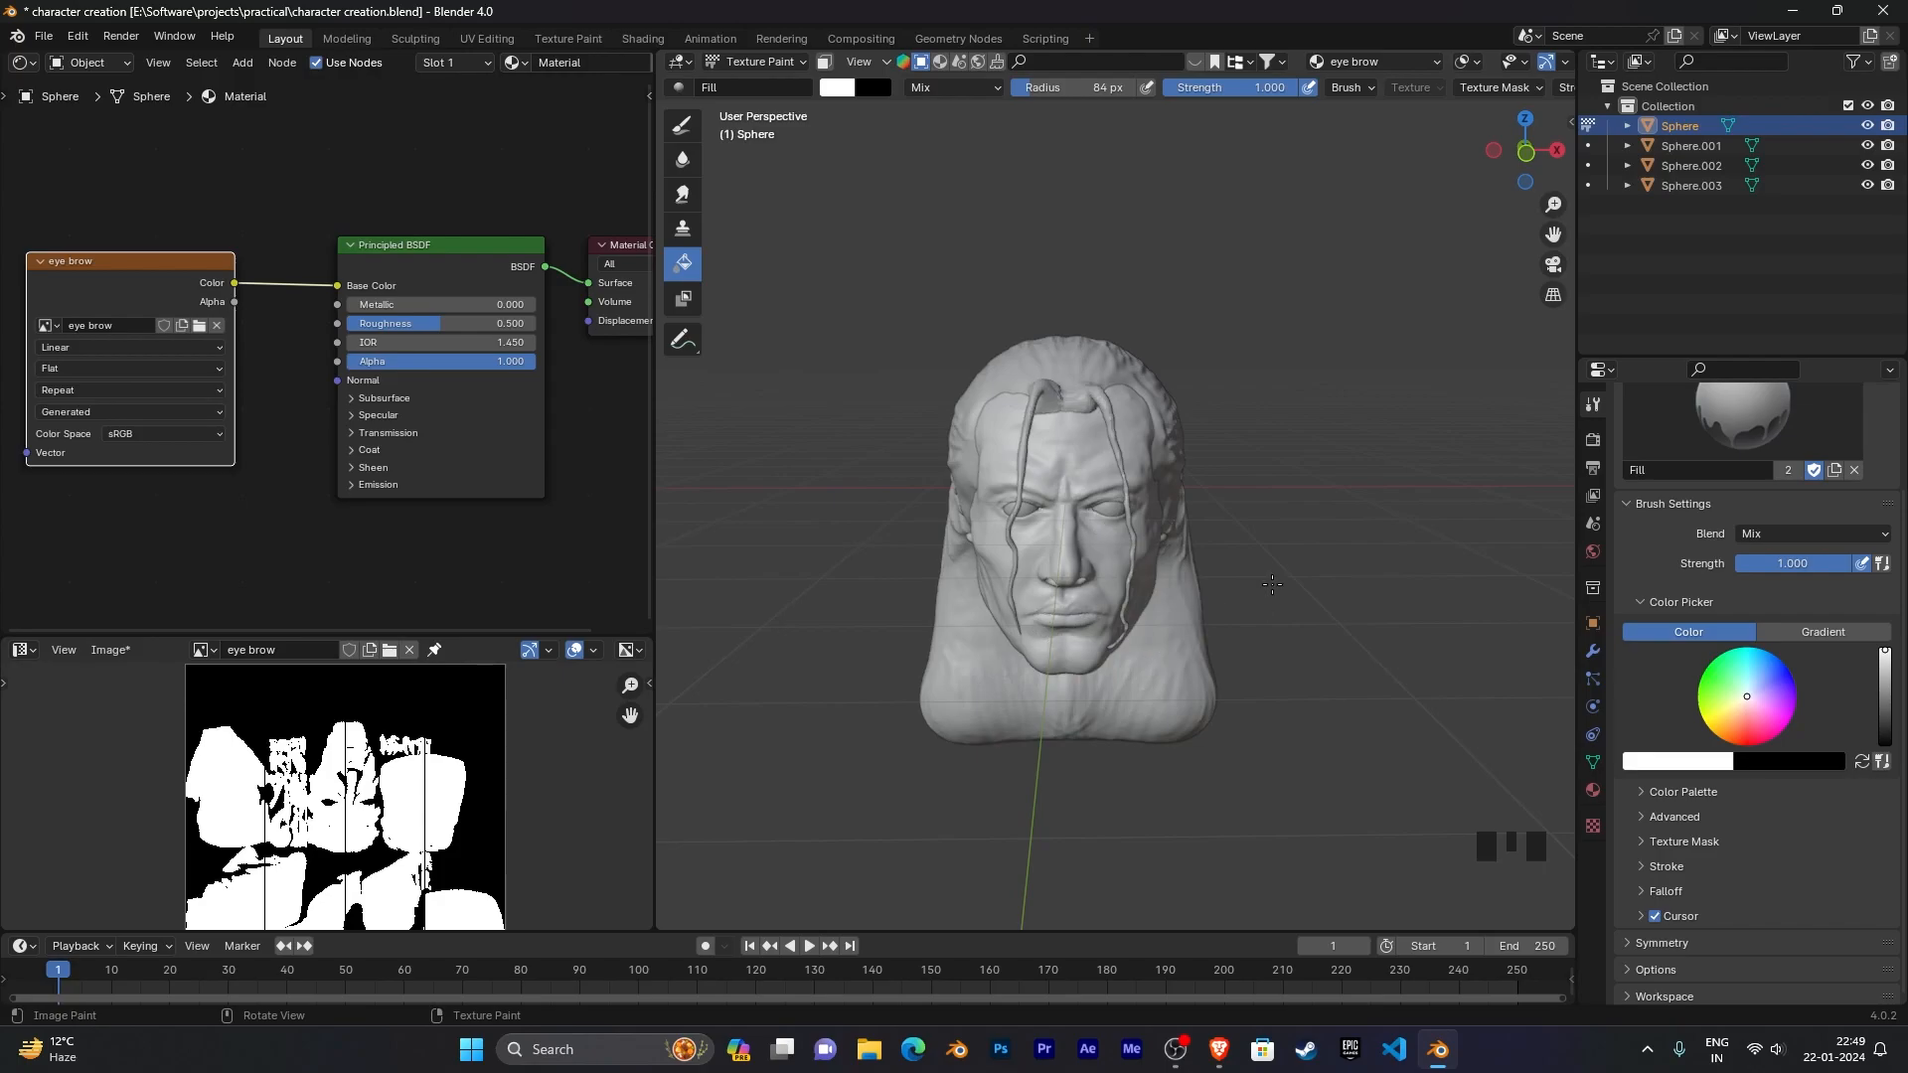
Step: Examine the filled face up close around the forehead, brows and eyes
{"action": "scroll", "coordinate": [1271, 586], "scroll_direction": "up", "scroll_amount": 4}
{"action": "middle_click_drag", "start_coordinate": [1270, 586], "coordinate": [1379, 596], "text": "shift"}
{"action": "scroll", "coordinate": [1368, 581], "scroll_direction": "up", "scroll_amount": 3}
{"action": "scroll", "coordinate": [1415, 596], "scroll_direction": "down", "scroll_amount": 2}
{"action": "scroll", "coordinate": [1372, 639], "scroll_direction": "down", "scroll_amount": 2}
{"action": "scroll", "coordinate": [1377, 634], "scroll_direction": "down", "scroll_amount": 2}
{"action": "scroll", "coordinate": [1333, 656], "scroll_direction": "up", "scroll_amount": 2}
{"action": "scroll", "coordinate": [1392, 650], "scroll_direction": "up", "scroll_amount": 2}
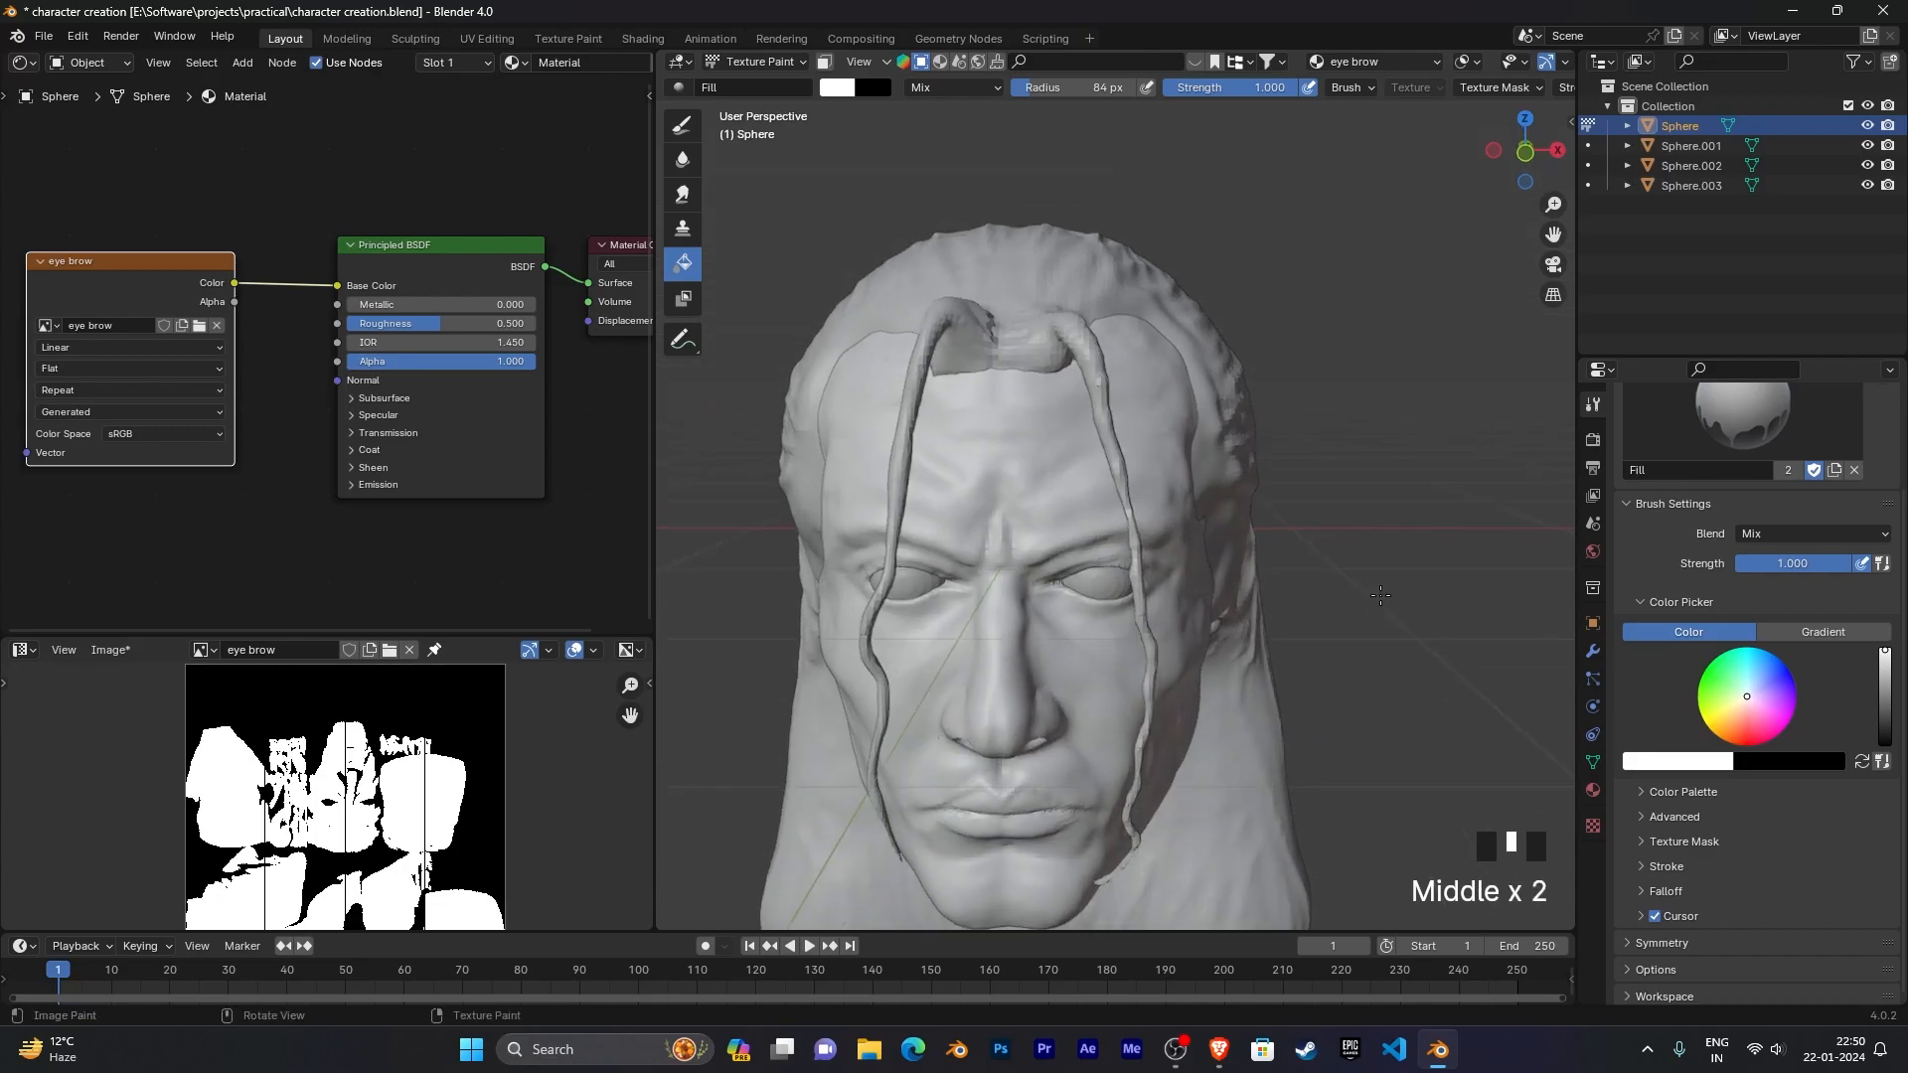
{"action": "mouse_move", "coordinate": [1376, 599]}
{"action": "middle_mouse_down"}
{"action": "mouse_move", "coordinate": [1347, 619]}
{"action": "mouse_move", "coordinate": [1363, 588]}
{"action": "middle_mouse_up"}
{"action": "scroll", "coordinate": [1368, 588], "scroll_direction": "up", "scroll_amount": 2}
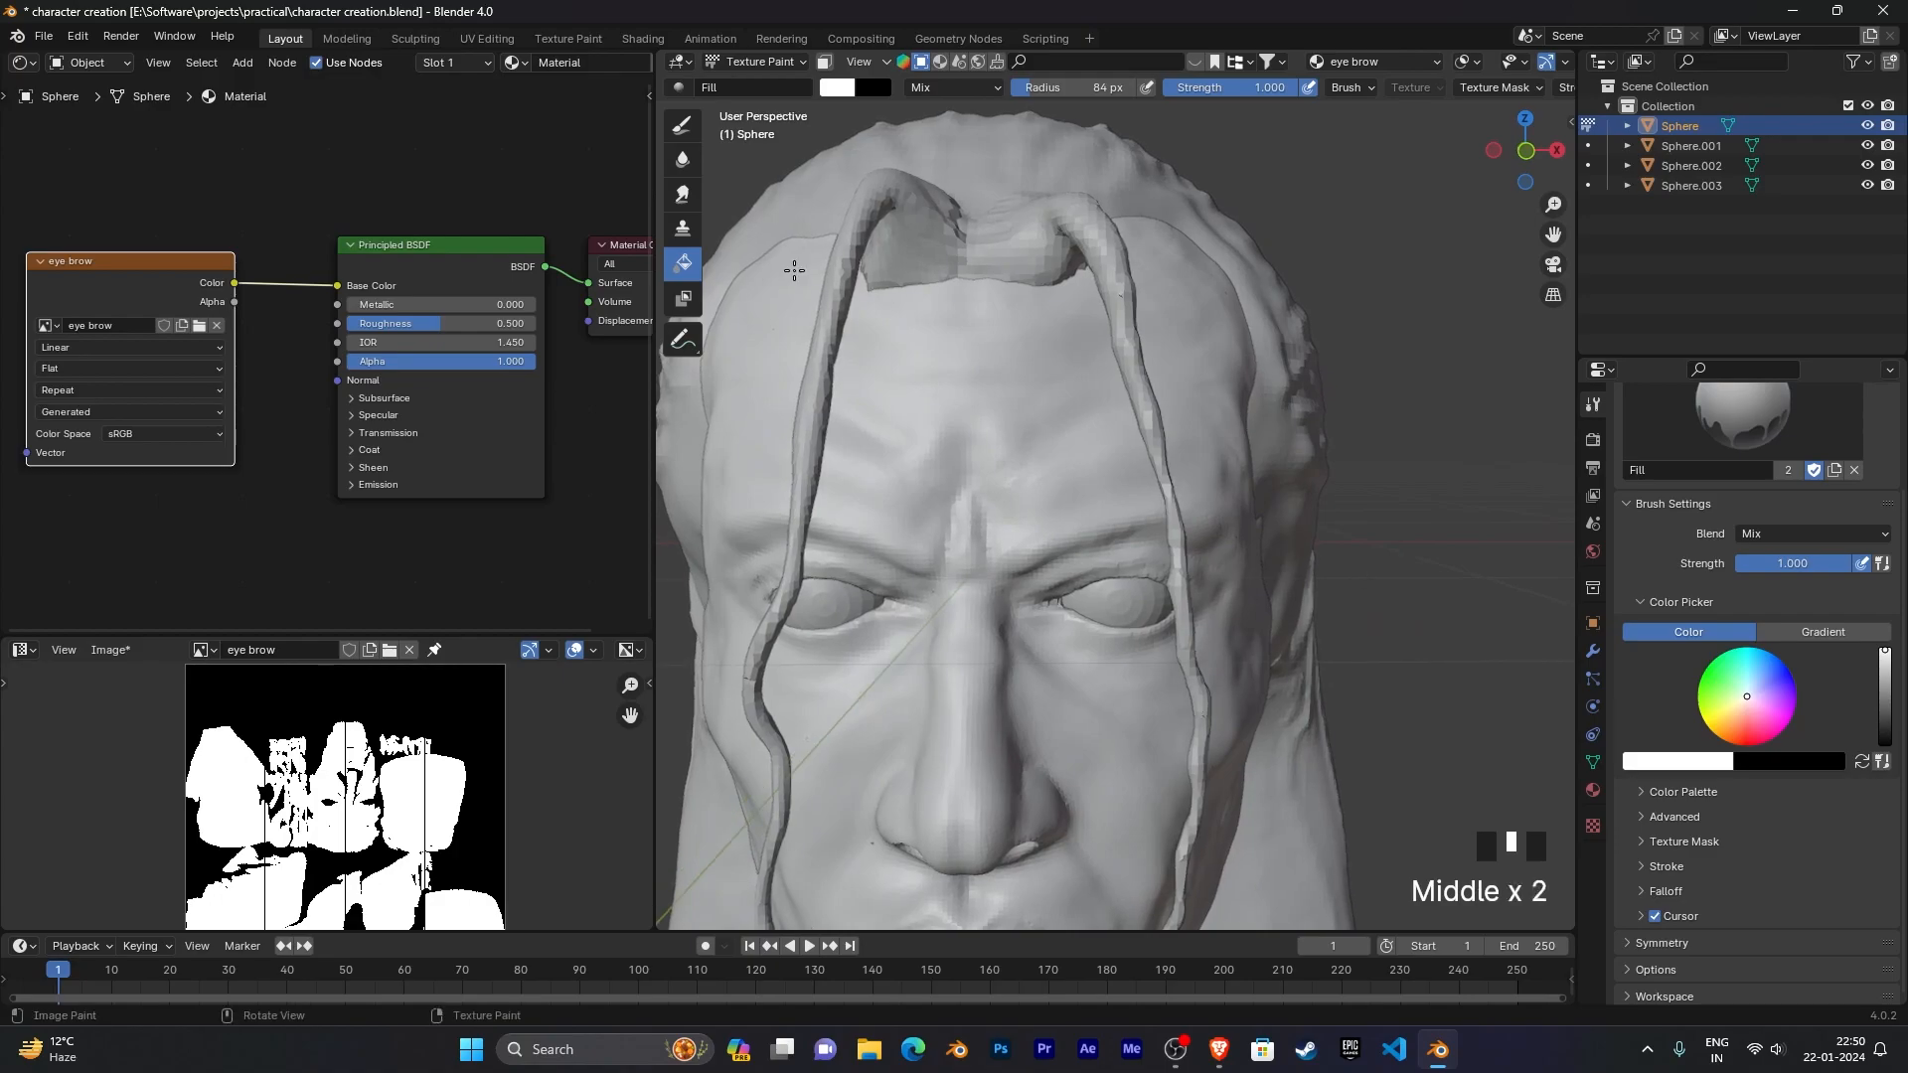
Step: Switch to the Draw brush and set its radius to 22 px
{"action": "left_click", "coordinate": [681, 125]}
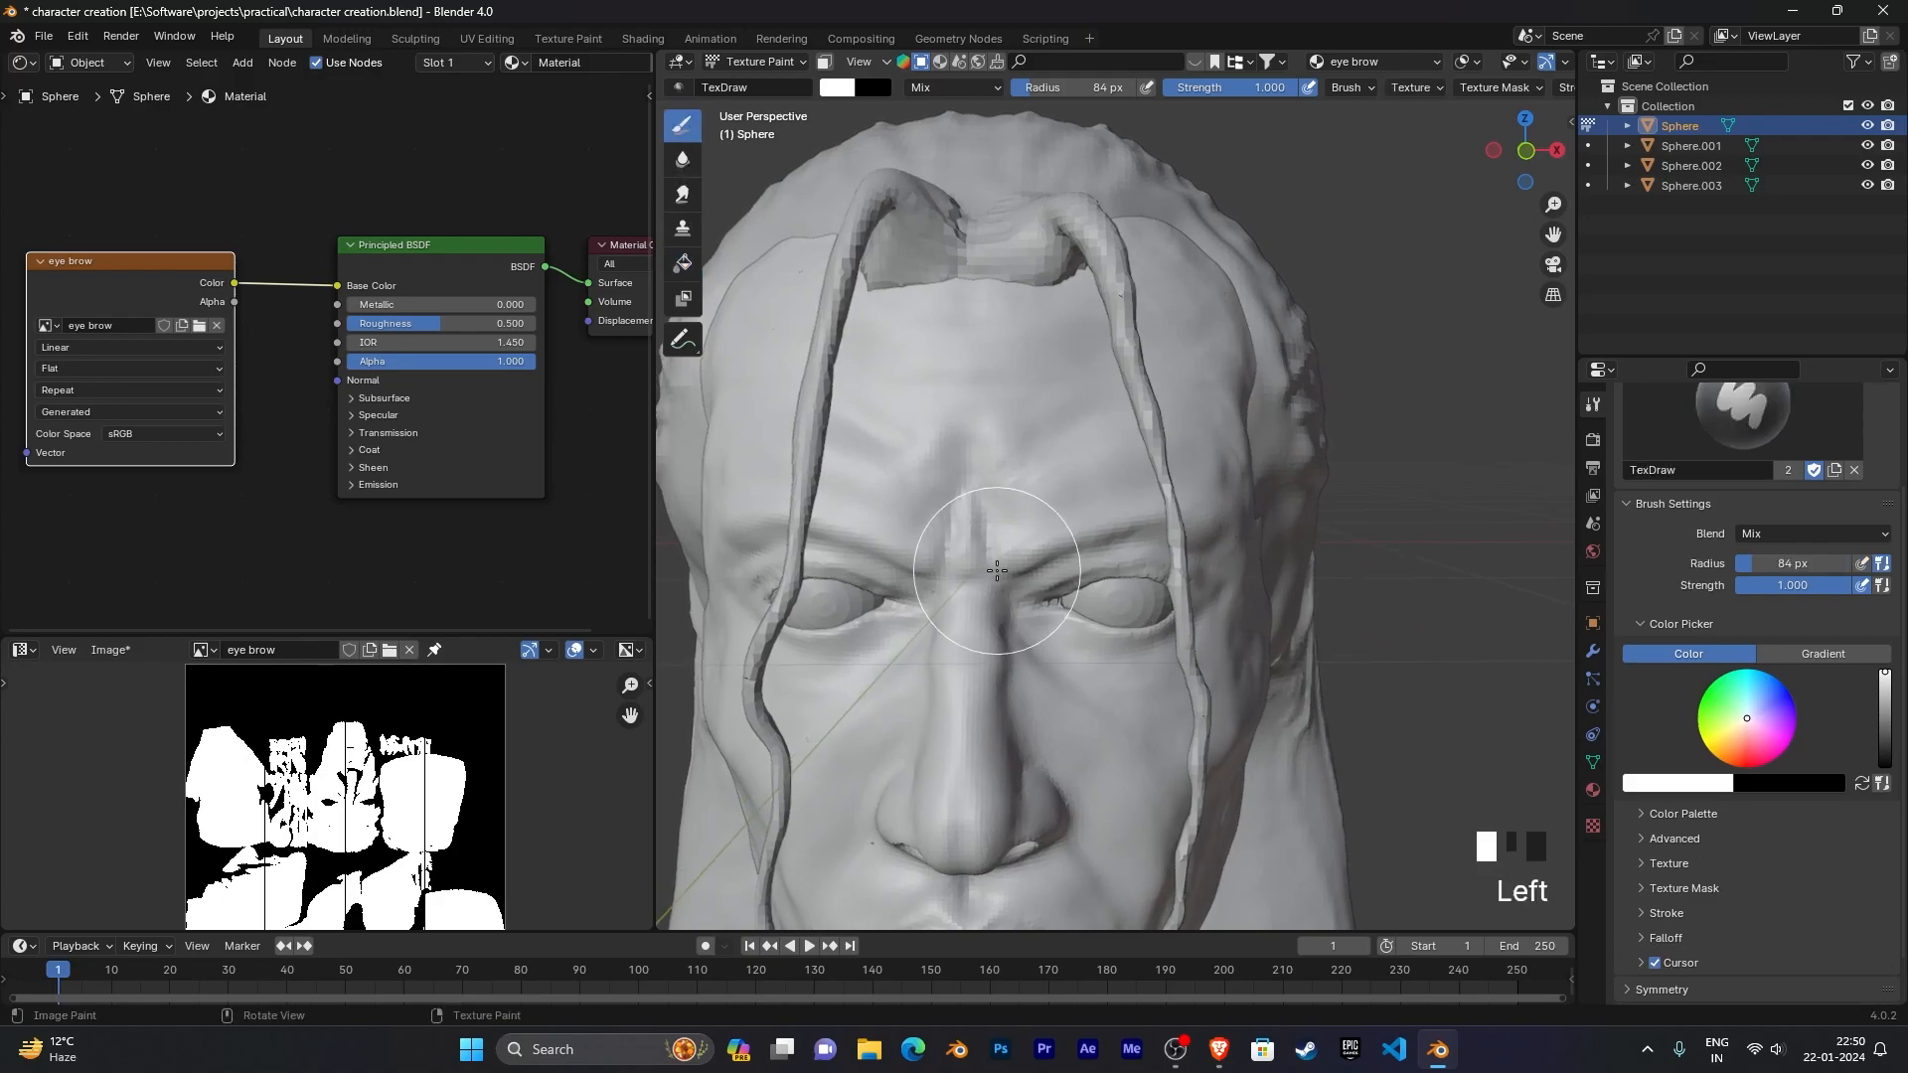
{"action": "key", "text": "f"}
{"action": "left_click", "coordinate": [935, 539]}
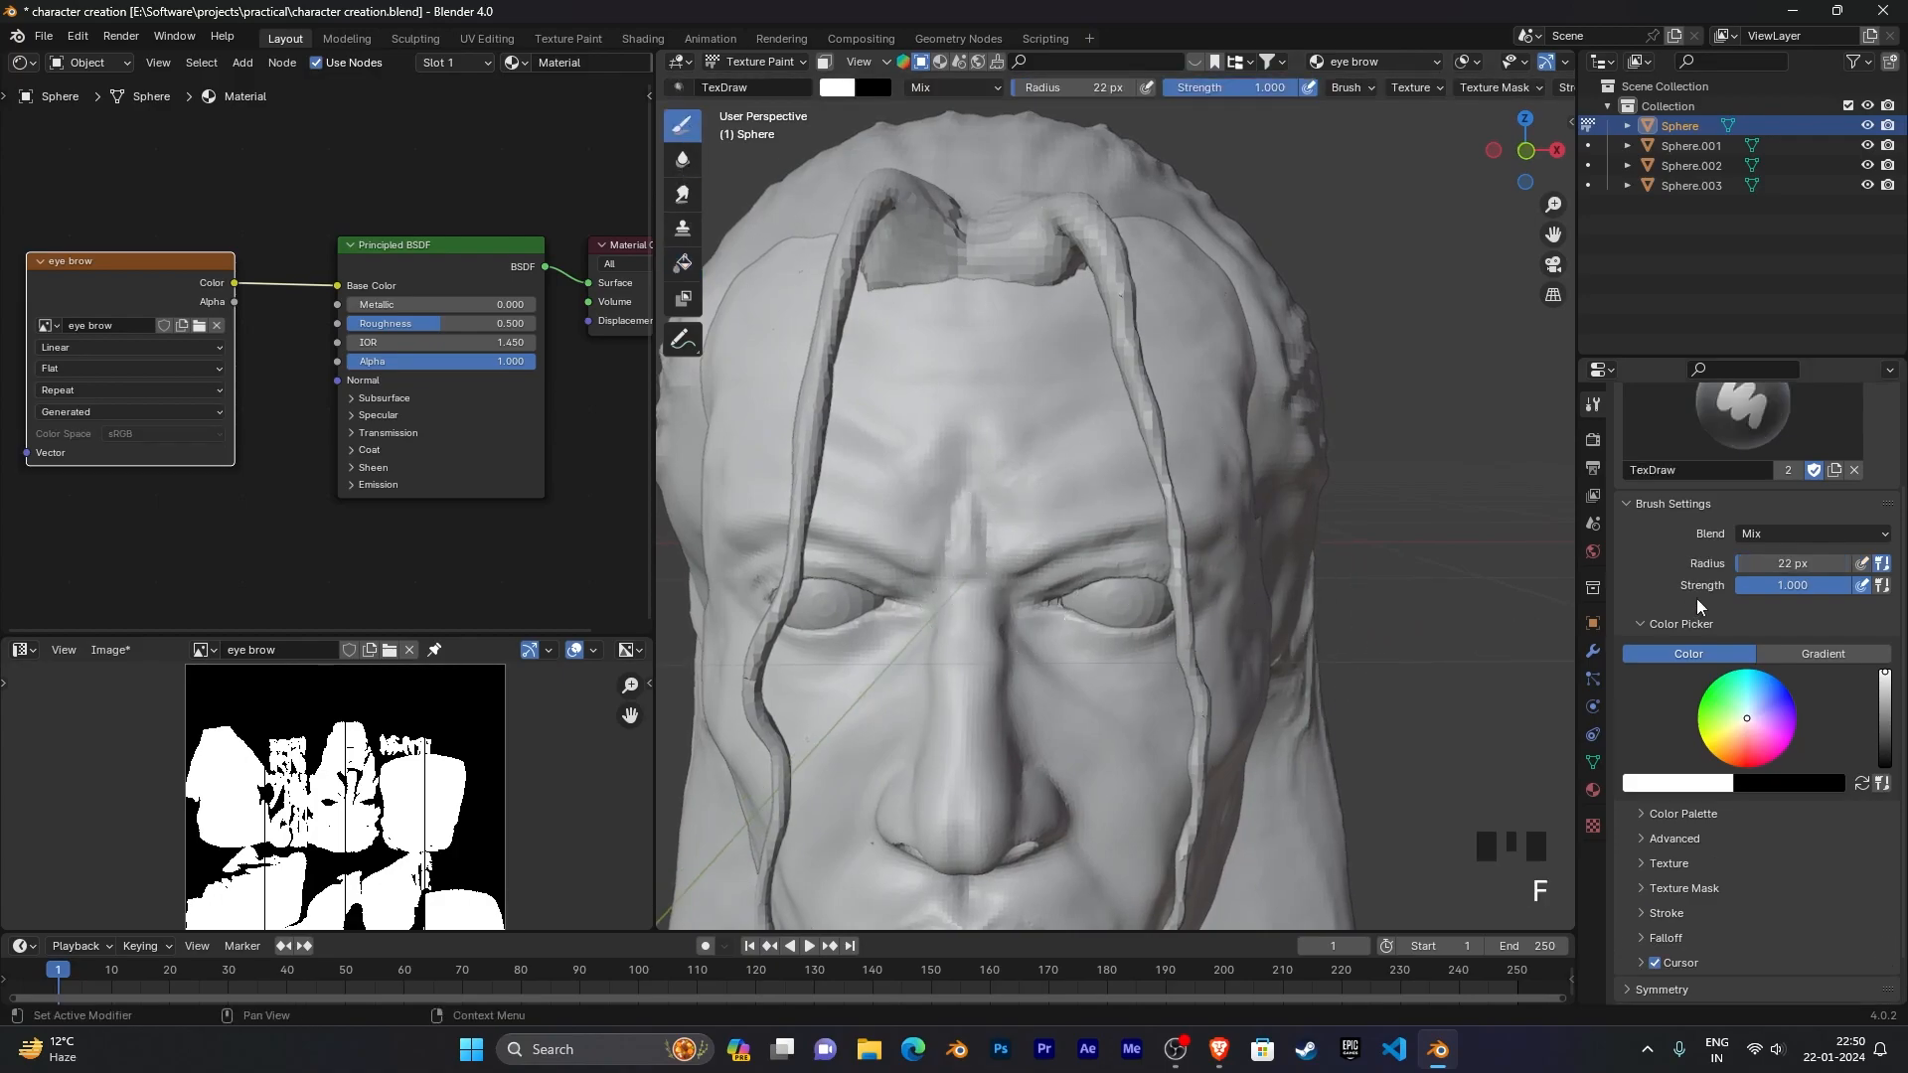
{"action": "scroll", "coordinate": [1697, 594], "scroll_direction": "down", "scroll_amount": 7}
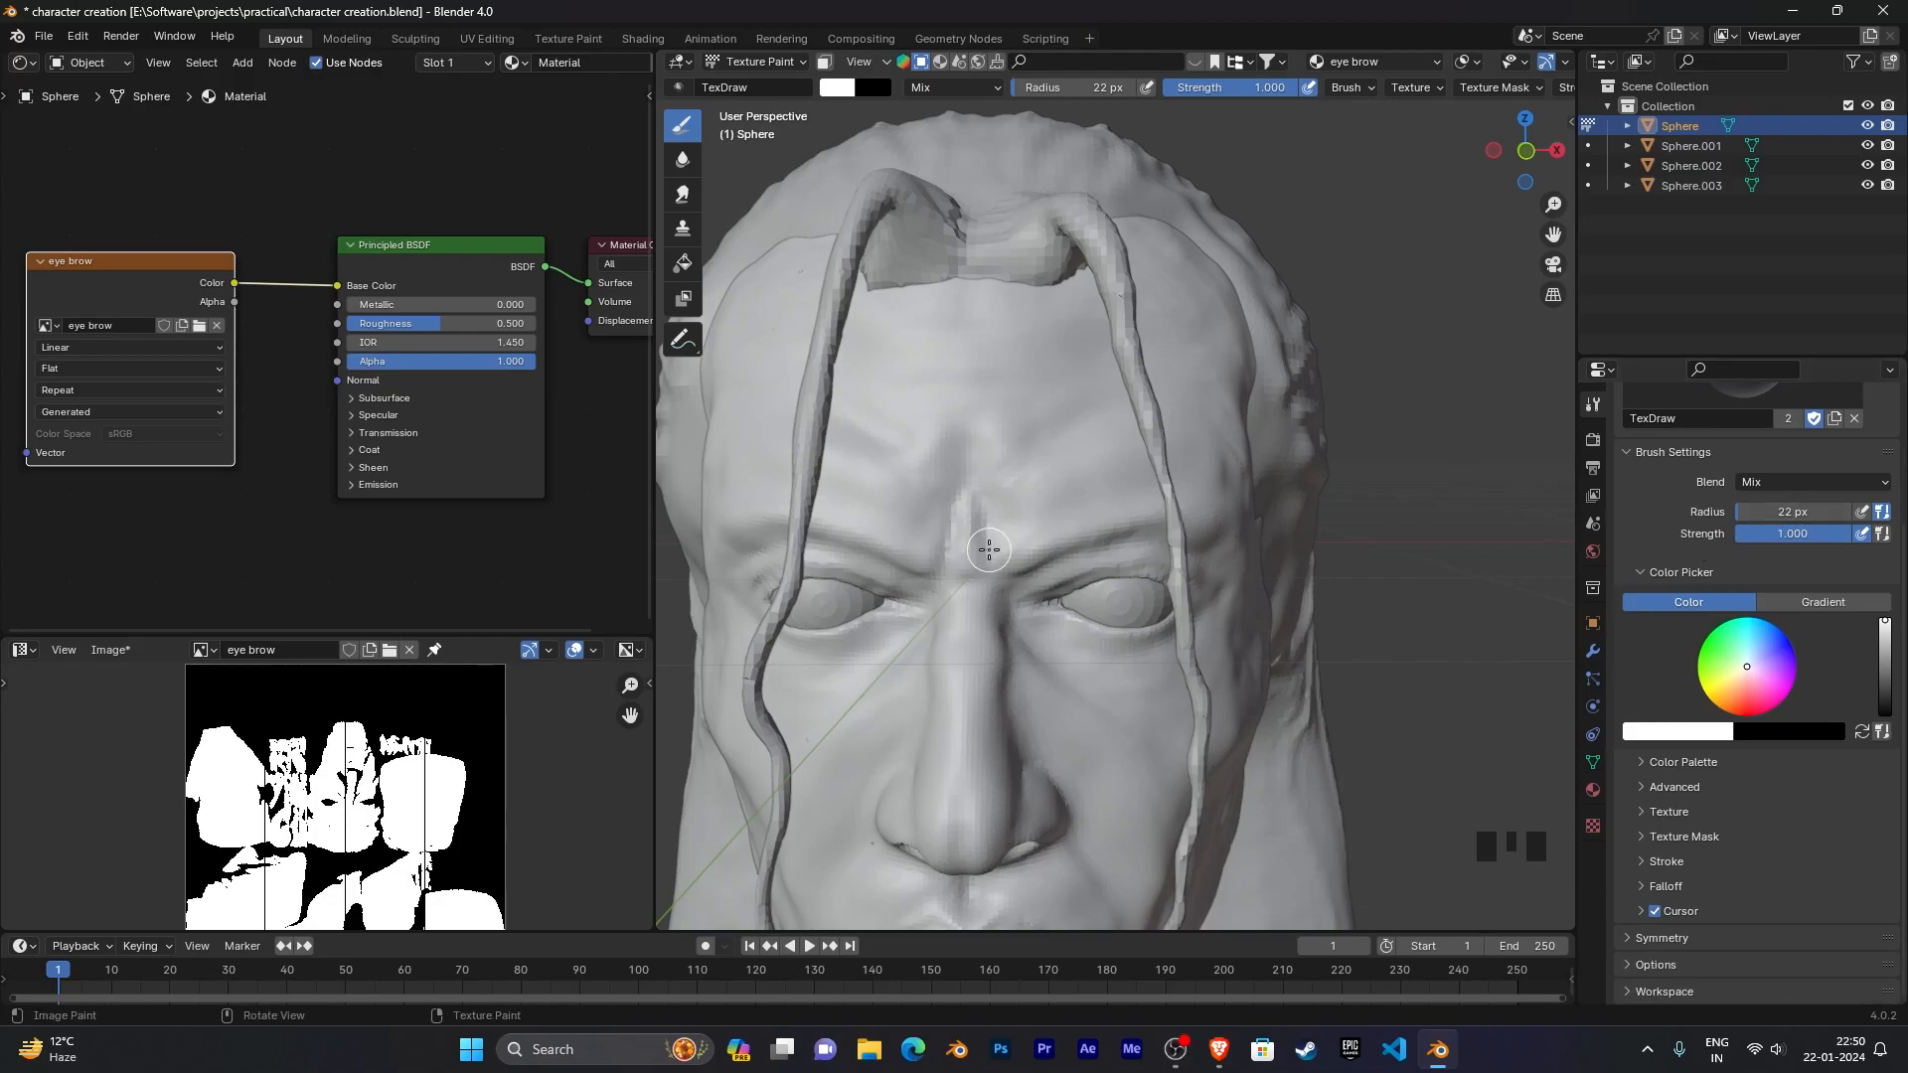
Step: Set the brush radius to 134 px and try out a different brush strength over the eye
{"action": "key", "text": "f"}
{"action": "left_click", "coordinate": [1112, 596]}
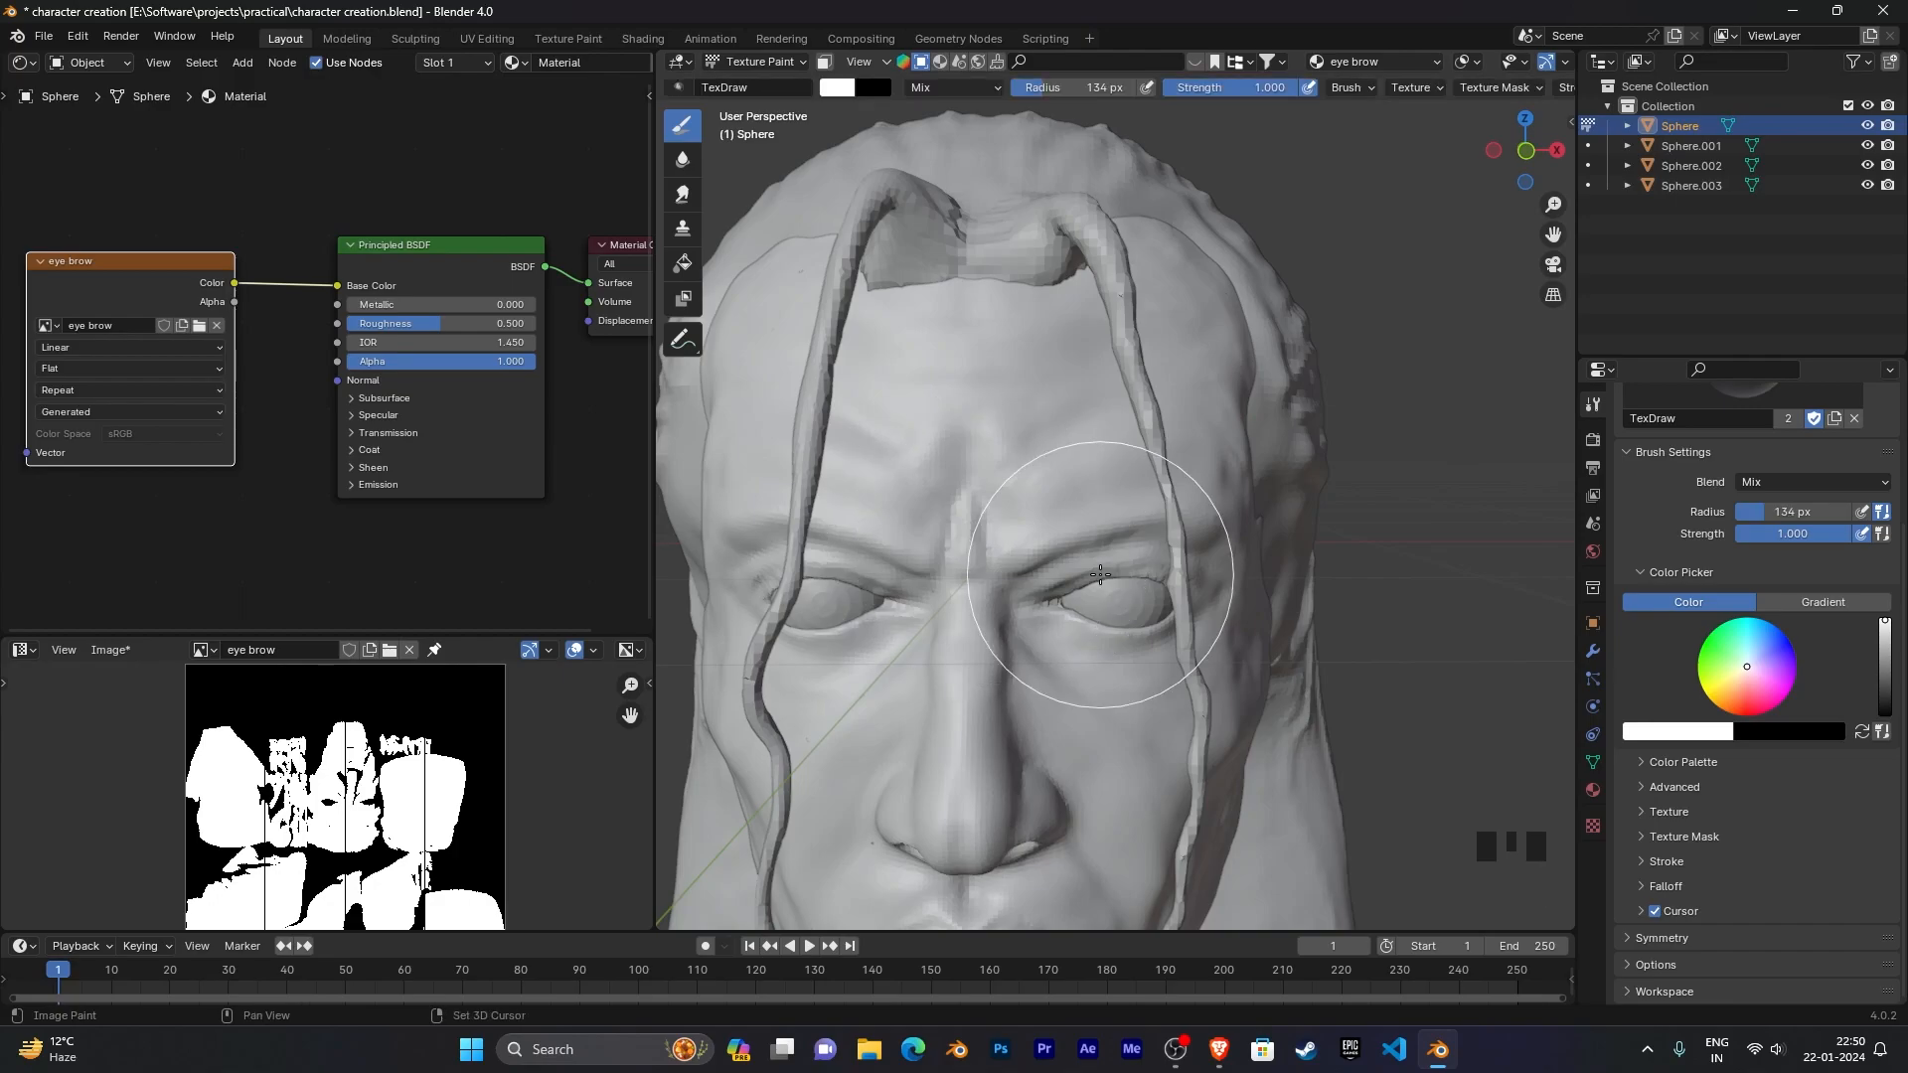
{"action": "key", "text": "shift+f"}
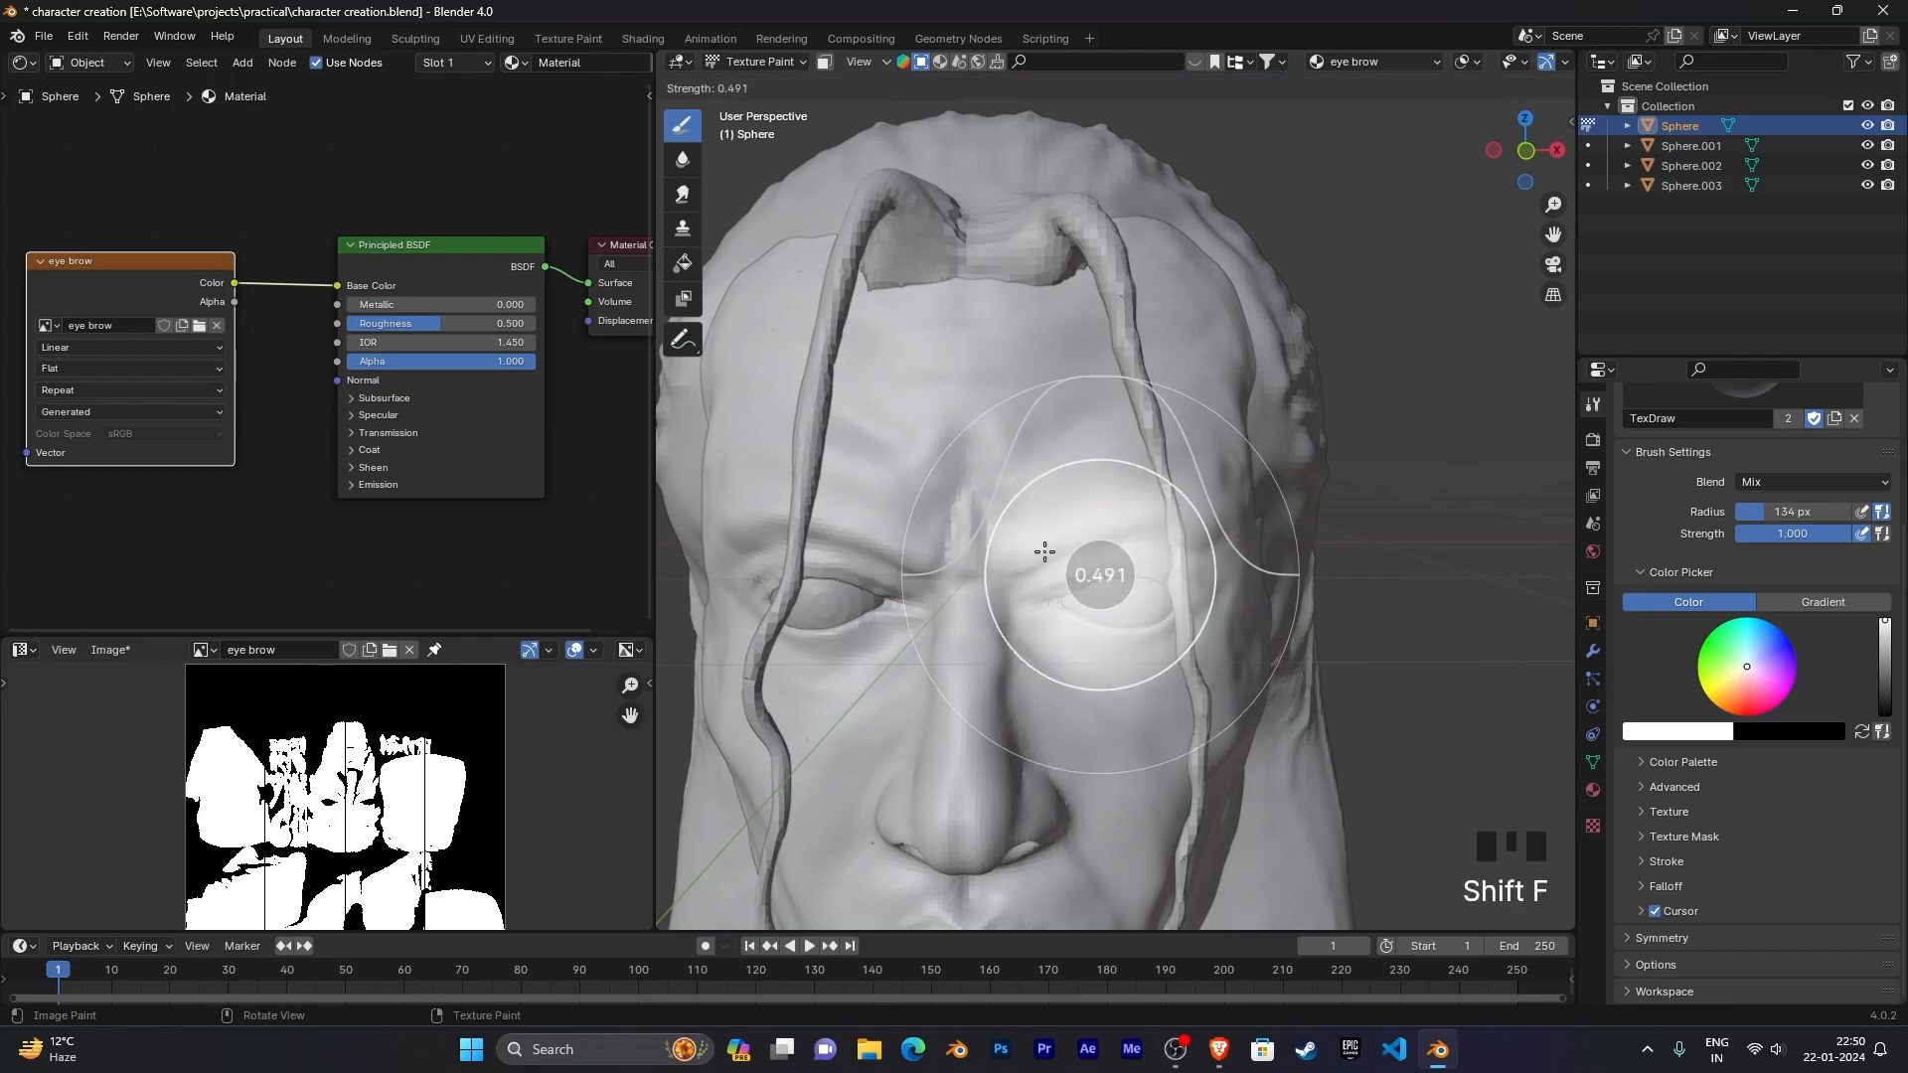
{"action": "left_click", "coordinate": [1086, 557]}
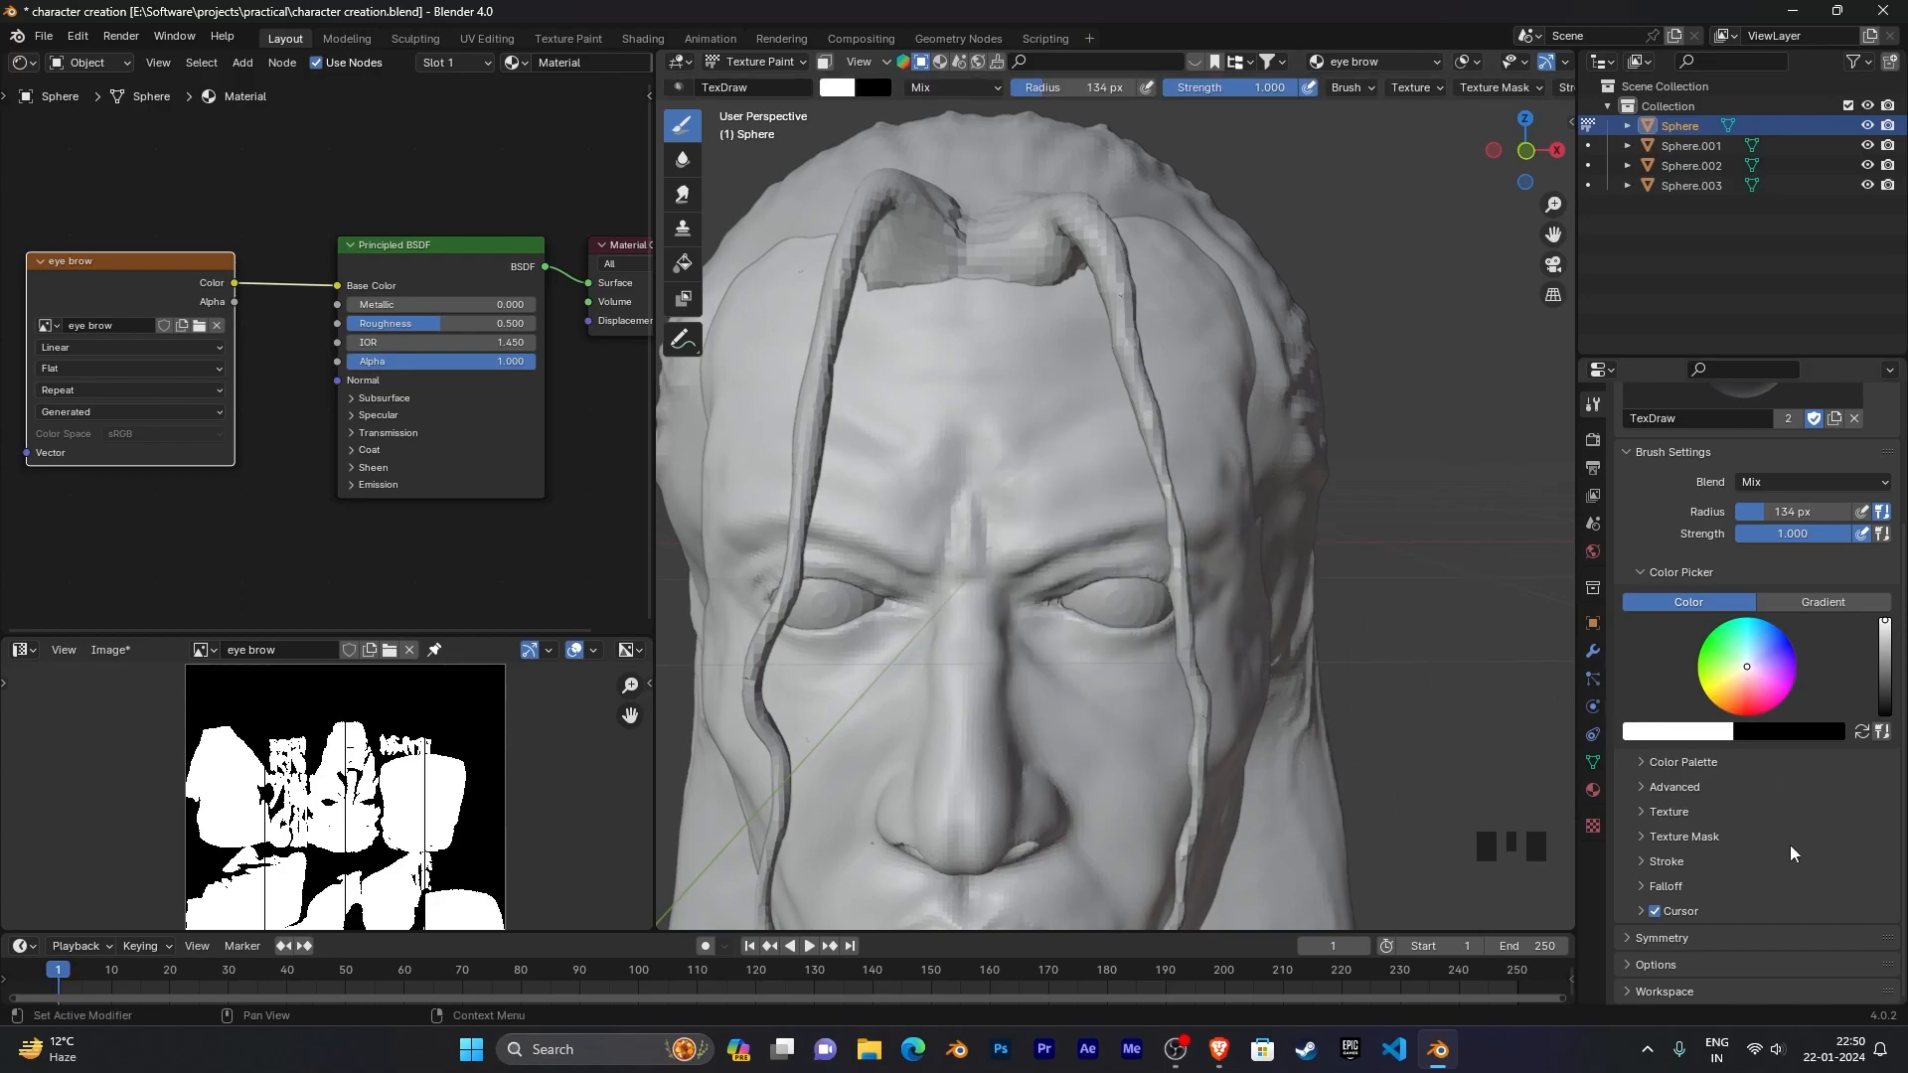
Step: Check which mirror axis is set in the brush's Symmetry settings
{"action": "scroll", "coordinate": [1791, 892], "scroll_direction": "down", "scroll_amount": 6}
{"action": "left_click", "coordinate": [1643, 938]}
{"action": "scroll", "coordinate": [1737, 944], "scroll_direction": "down", "scroll_amount": 5}
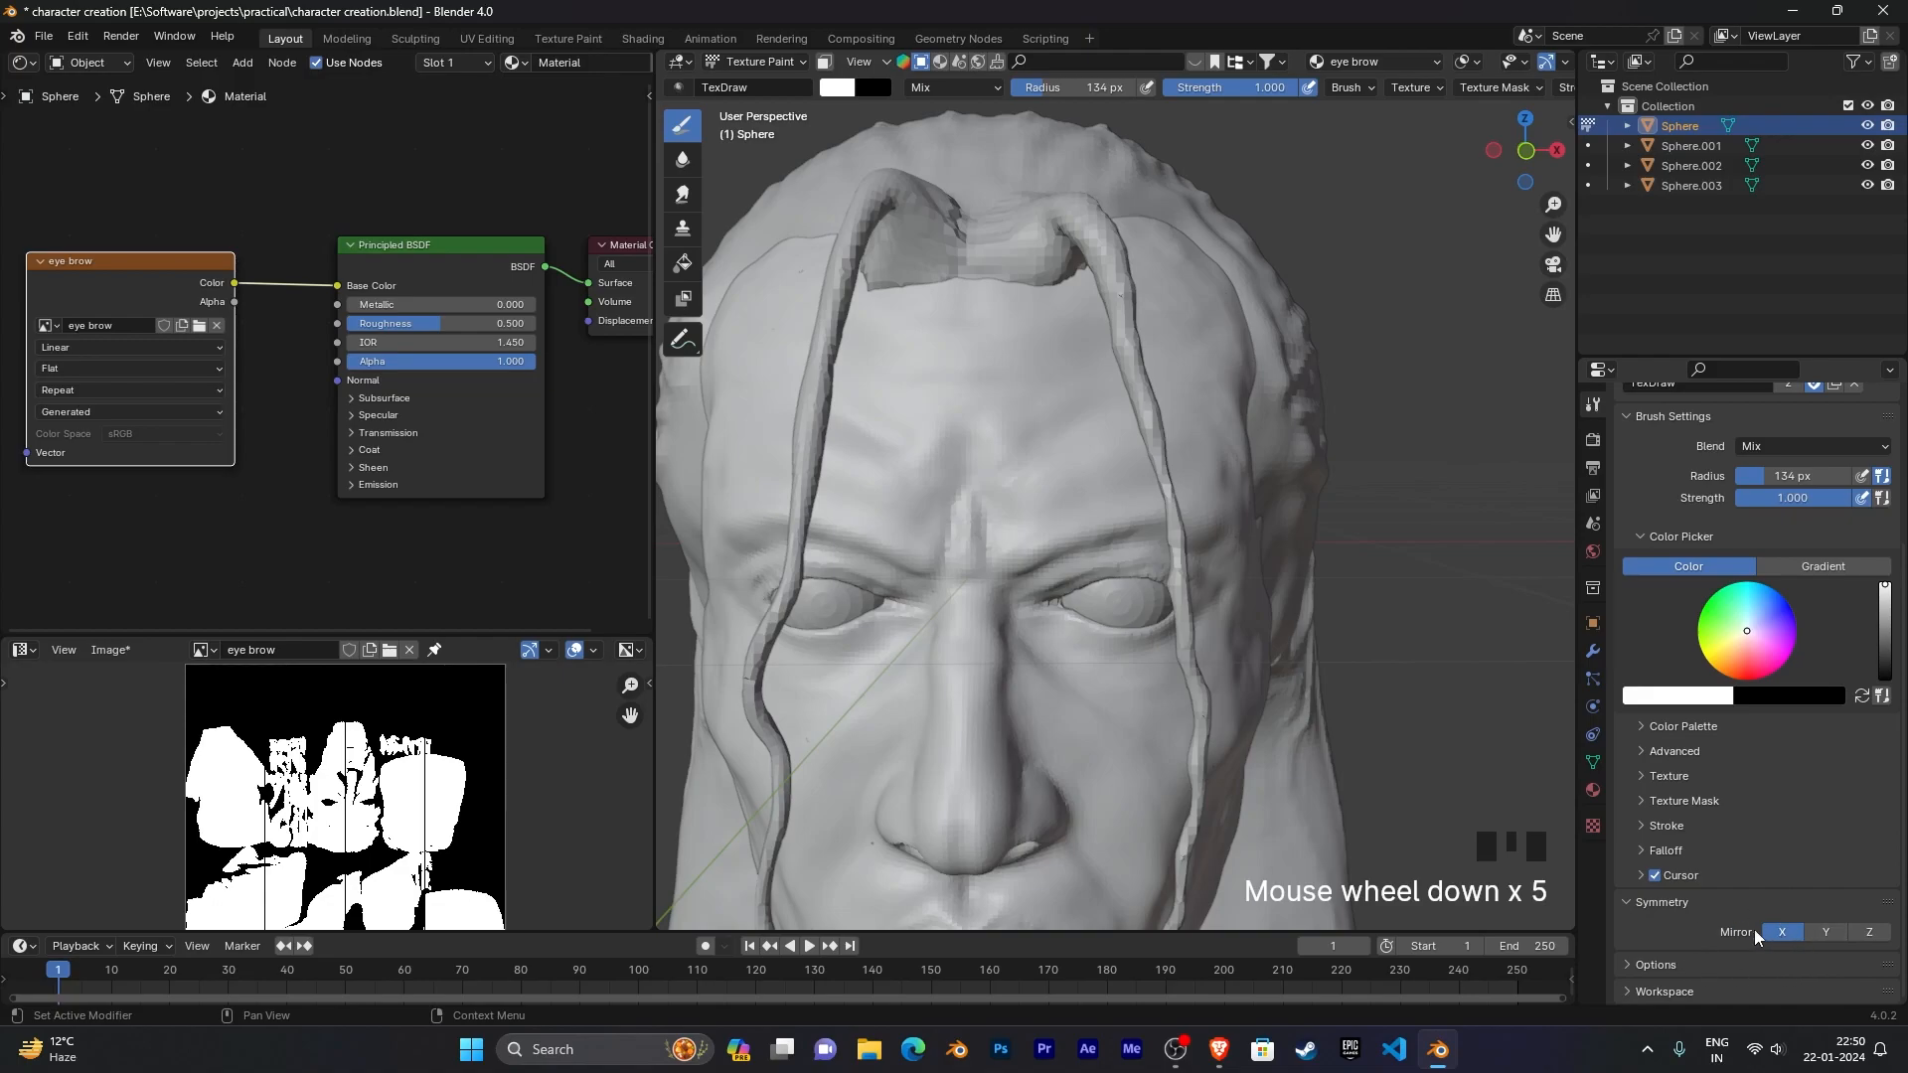
{"action": "left_click", "coordinate": [1649, 904]}
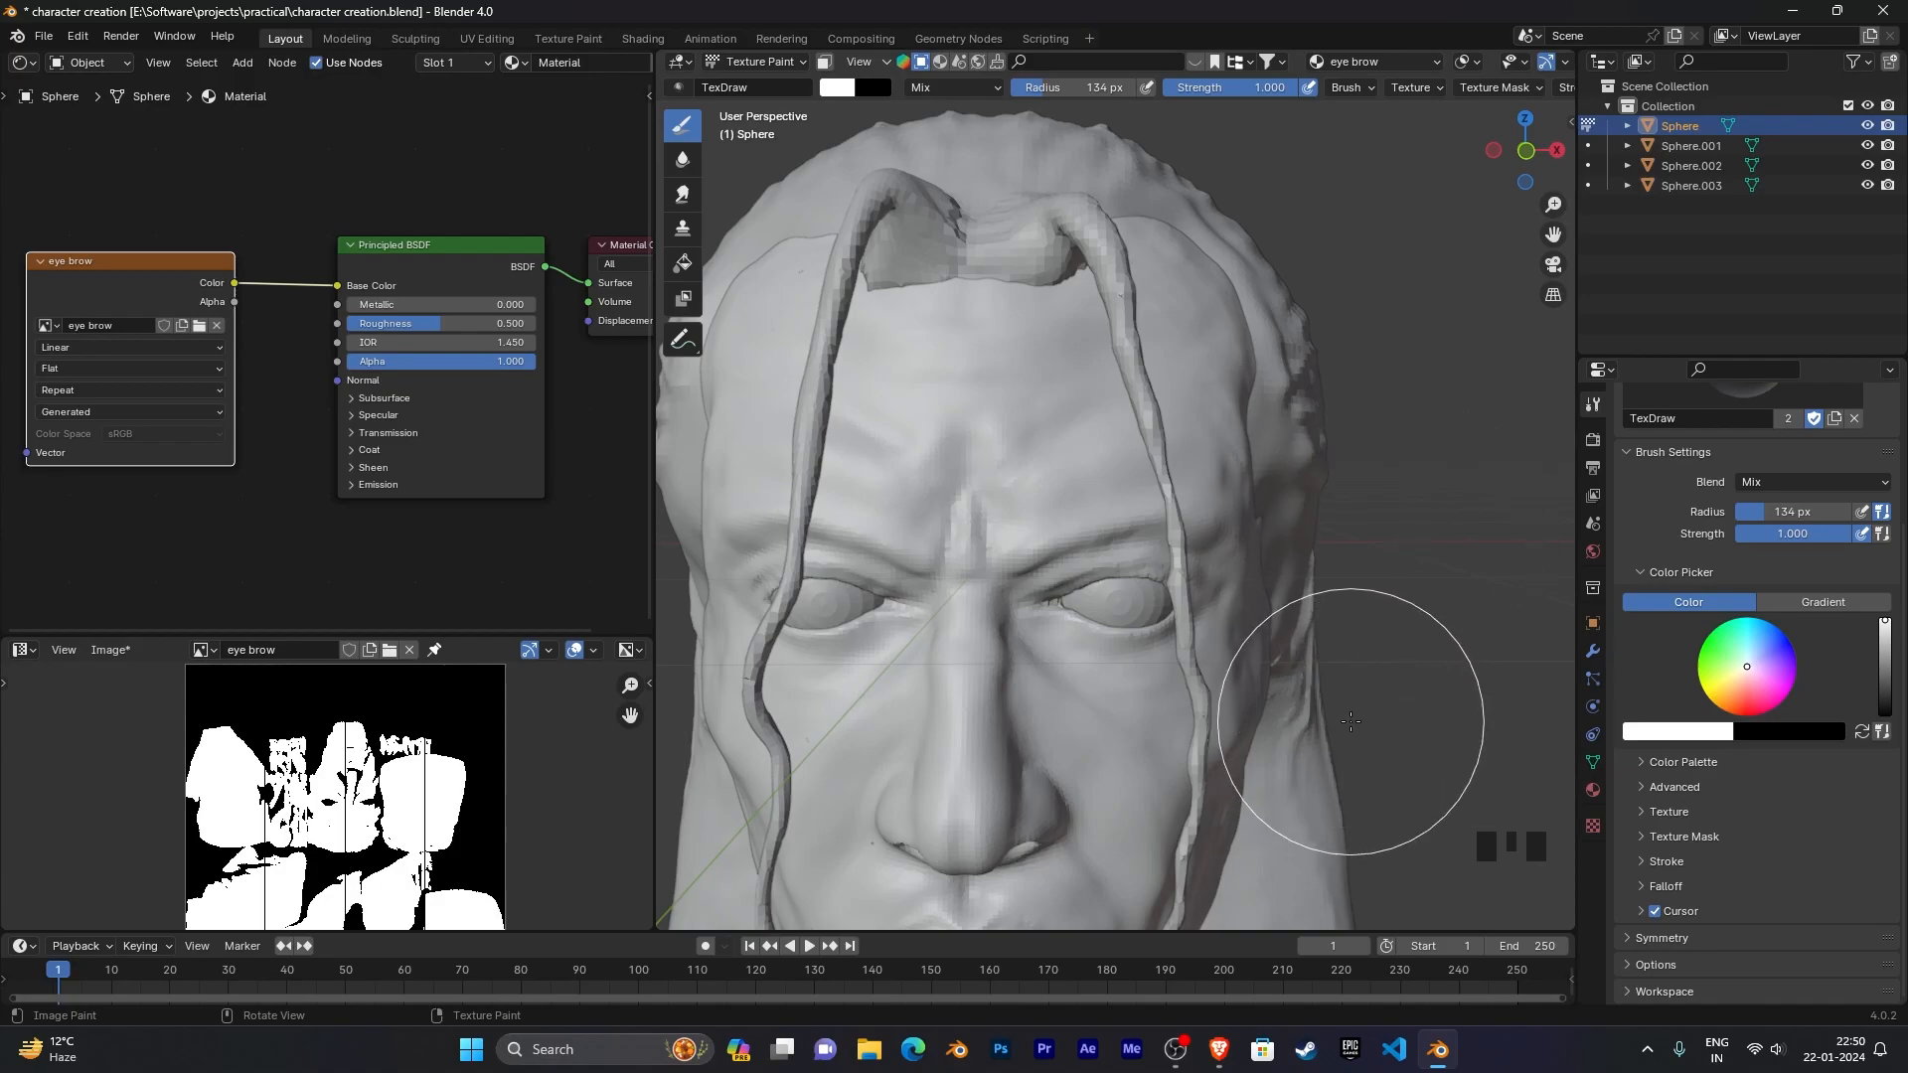
Step: Set the brush radius to 9 px and paint a few short white strokes at the inner end of the eyebrow
{"action": "key", "text": "f"}
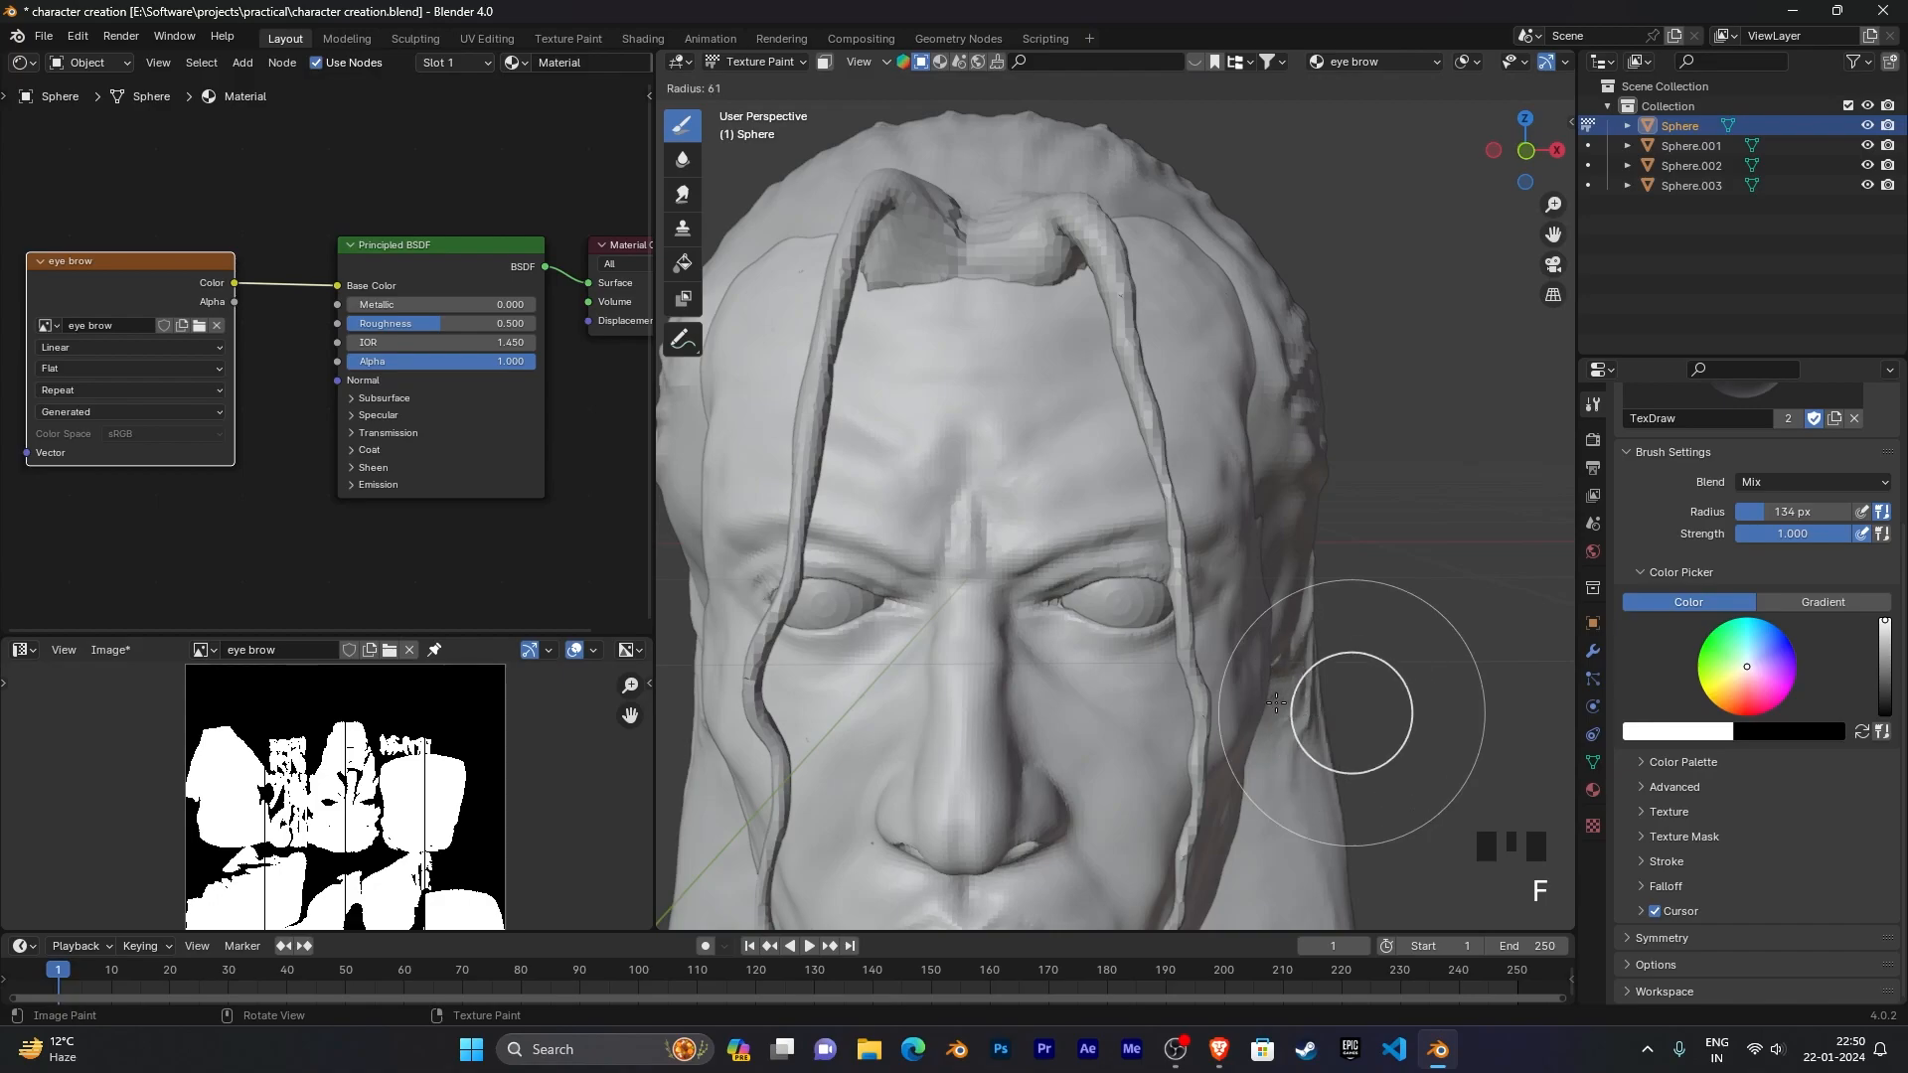
{"action": "scroll", "coordinate": [1101, 675], "scroll_direction": "up", "scroll_amount": 5}
{"action": "mouse_move", "coordinate": [1103, 668]}
{"action": "middle_mouse_down"}
{"action": "mouse_move", "coordinate": [1133, 626]}
{"action": "mouse_move", "coordinate": [1152, 657]}
{"action": "mouse_move", "coordinate": [1080, 668]}
{"action": "middle_mouse_up"}
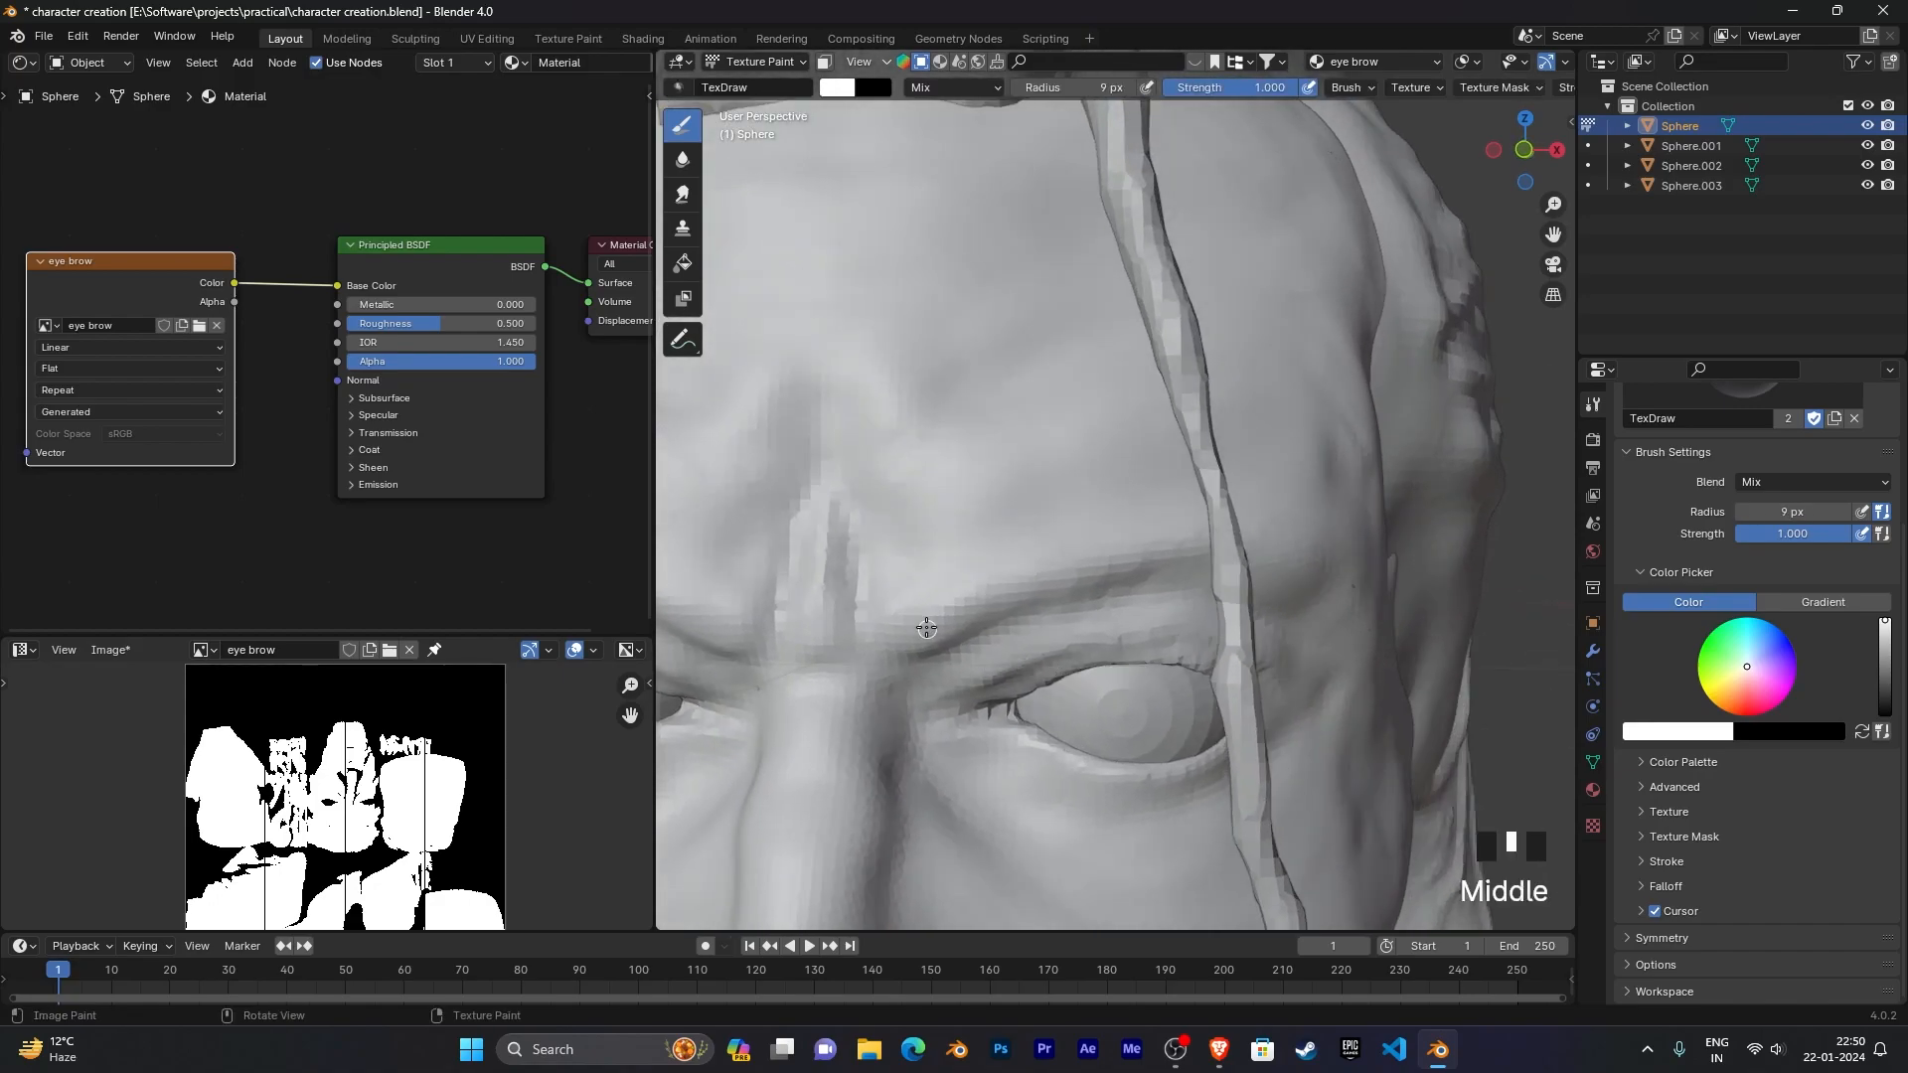
{"action": "mouse_move", "coordinate": [923, 586]}
{"action": "left_mouse_down"}
{"action": "mouse_move", "coordinate": [920, 630]}
{"action": "mouse_move", "coordinate": [933, 615]}
{"action": "left_mouse_up"}
{"action": "left_click", "coordinate": [927, 552]}
{"action": "left_click", "coordinate": [924, 579]}
{"action": "left_click", "coordinate": [945, 557]}
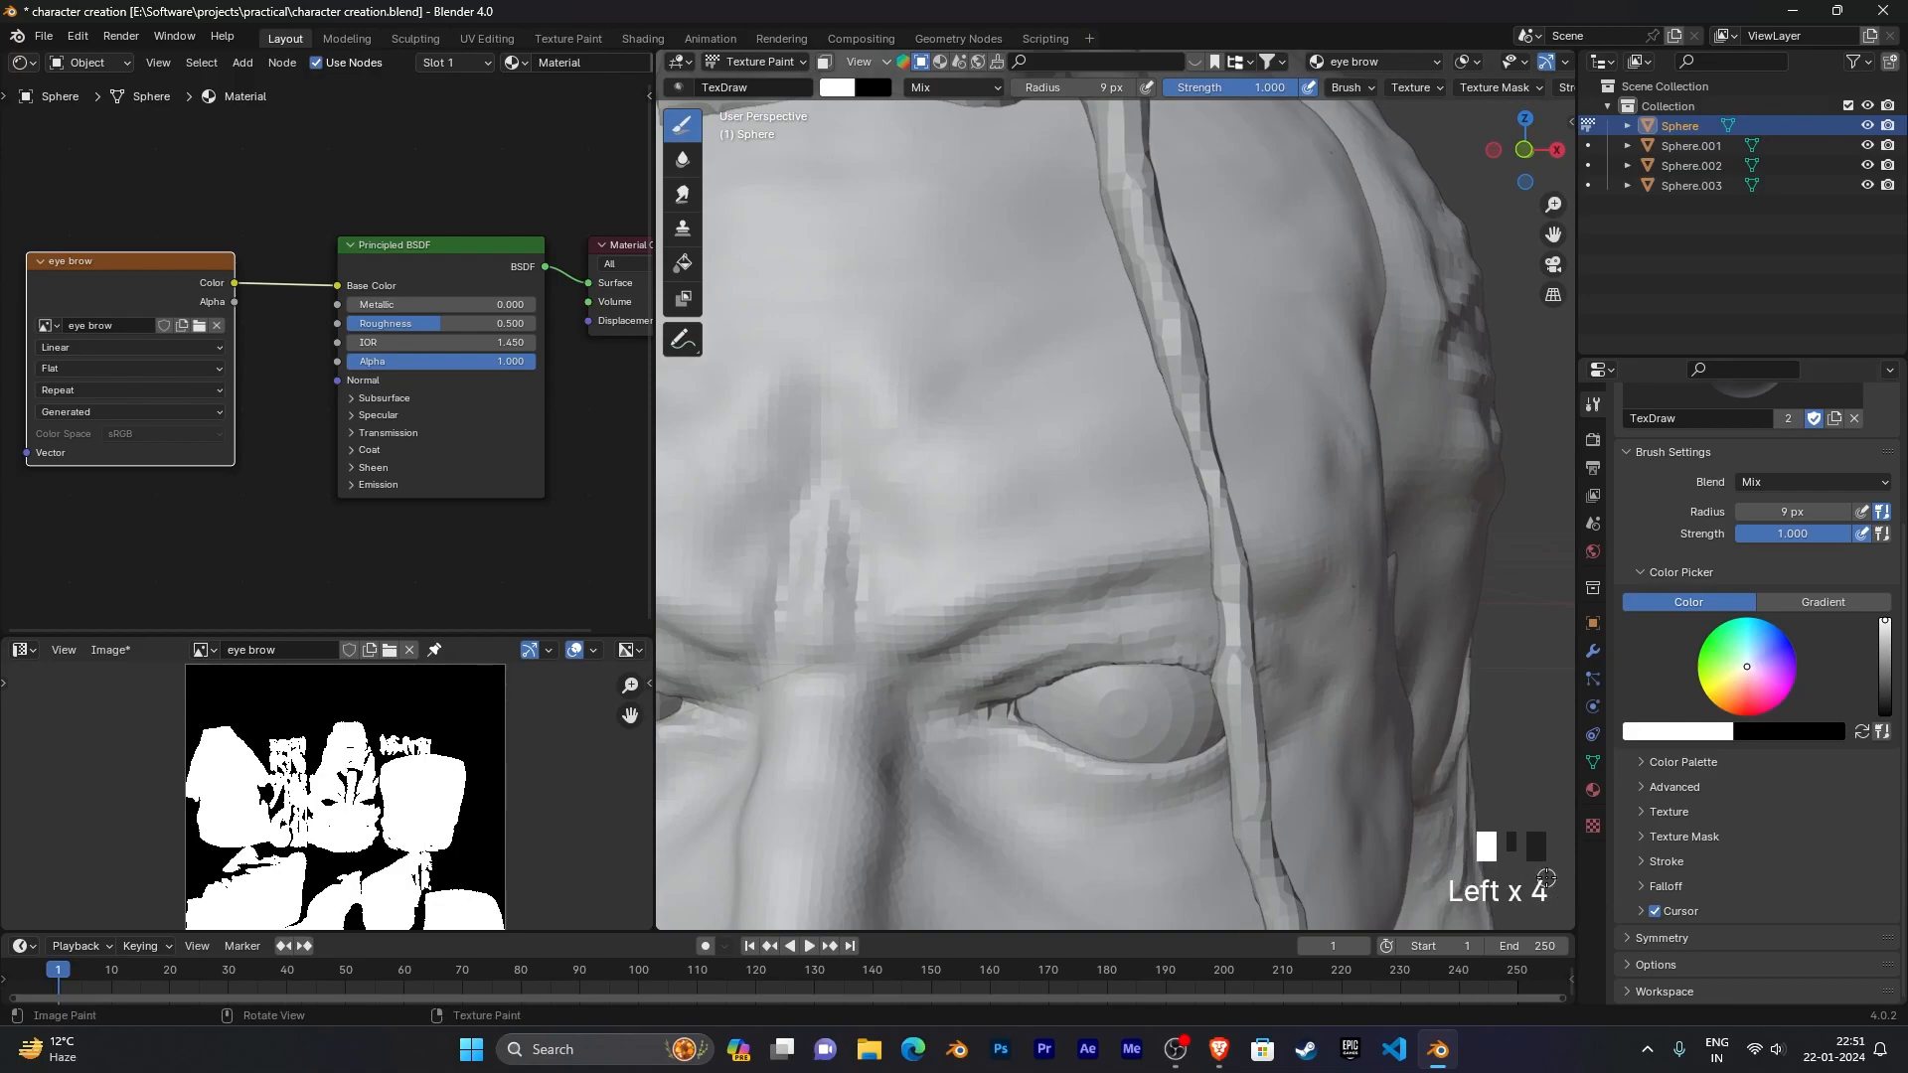
Step: Swap the primary and secondary brush colours and lighten the black primary colour to a dark grey
{"action": "scroll", "coordinate": [1281, 760], "scroll_direction": "down", "scroll_amount": 3}
{"action": "mouse_move", "coordinate": [1262, 755]}
{"action": "middle_mouse_down"}
{"action": "mouse_move", "coordinate": [1264, 715]}
{"action": "mouse_move", "coordinate": [1267, 774]}
{"action": "mouse_move", "coordinate": [1281, 765]}
{"action": "middle_mouse_up"}
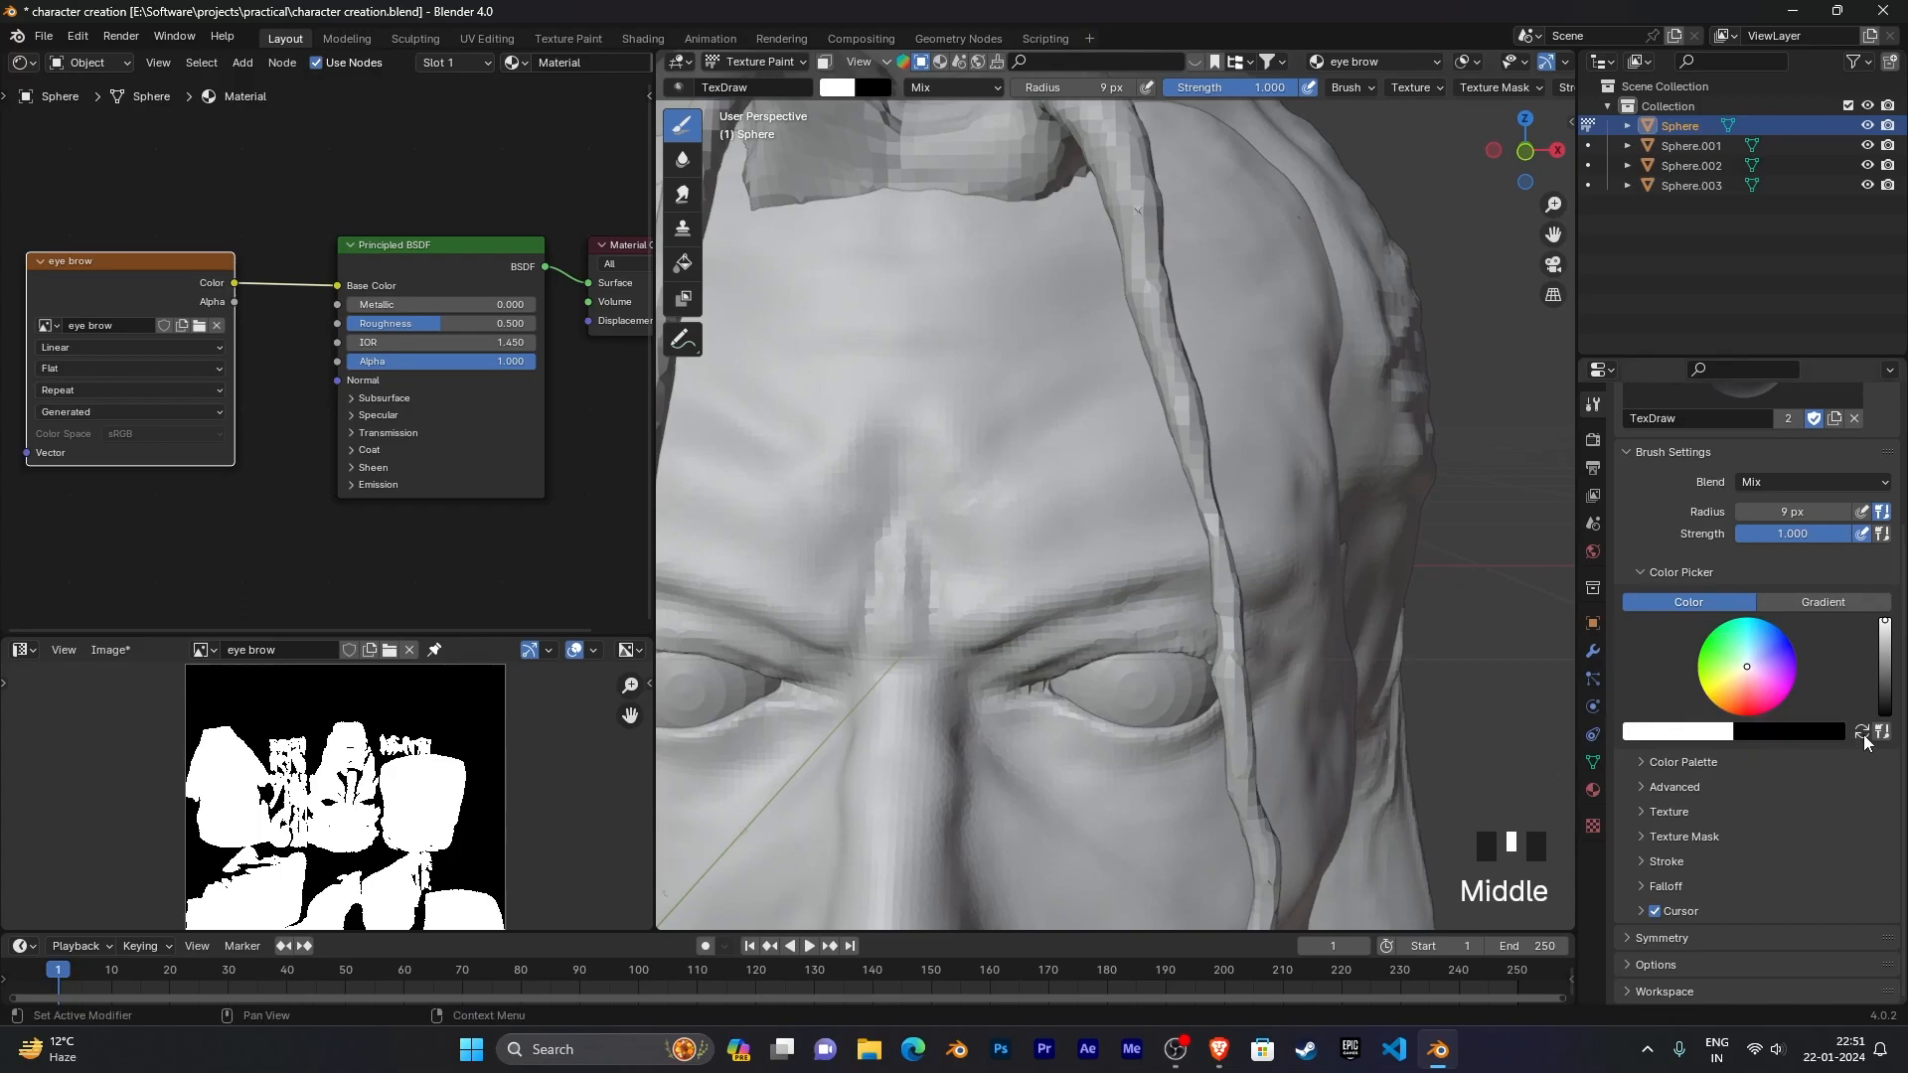
{"action": "left_click", "coordinate": [1861, 731]}
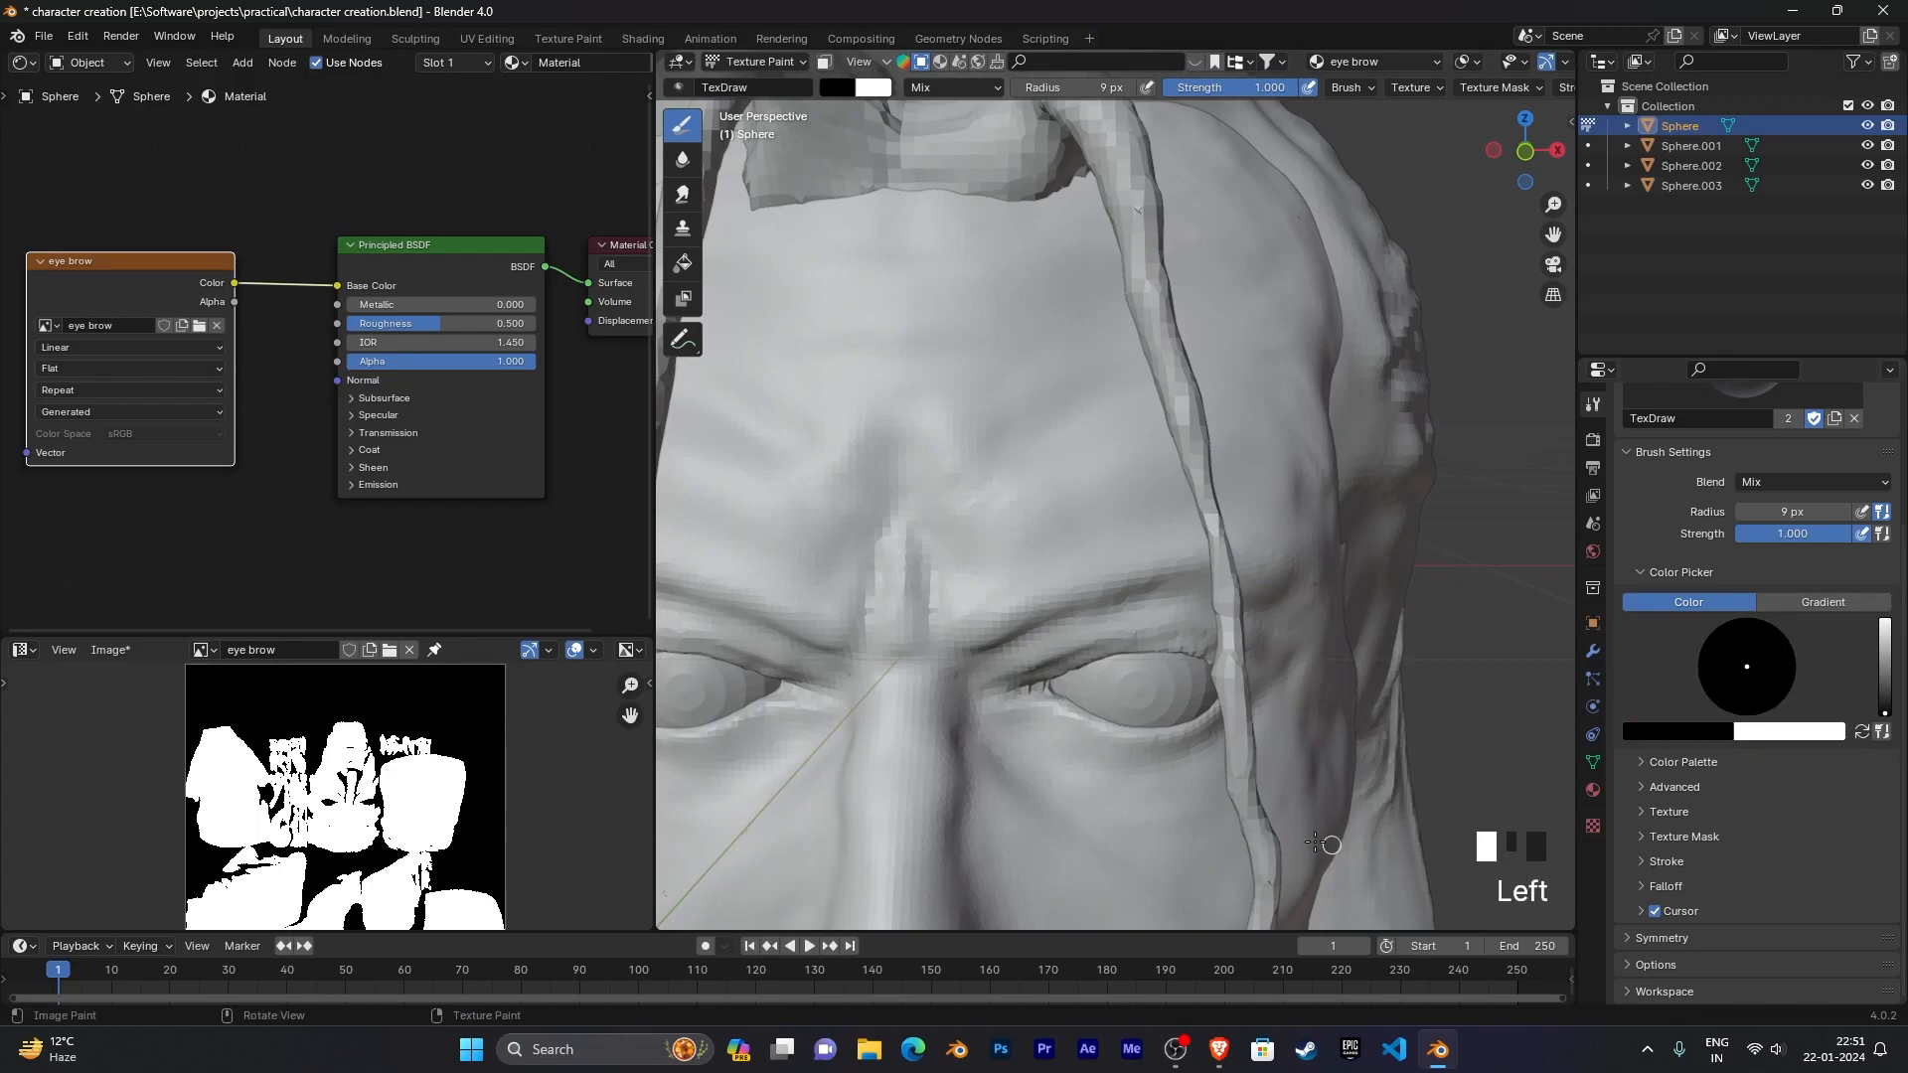
{"action": "left_click", "coordinate": [1678, 736]}
{"action": "left_click", "coordinate": [1719, 550]}
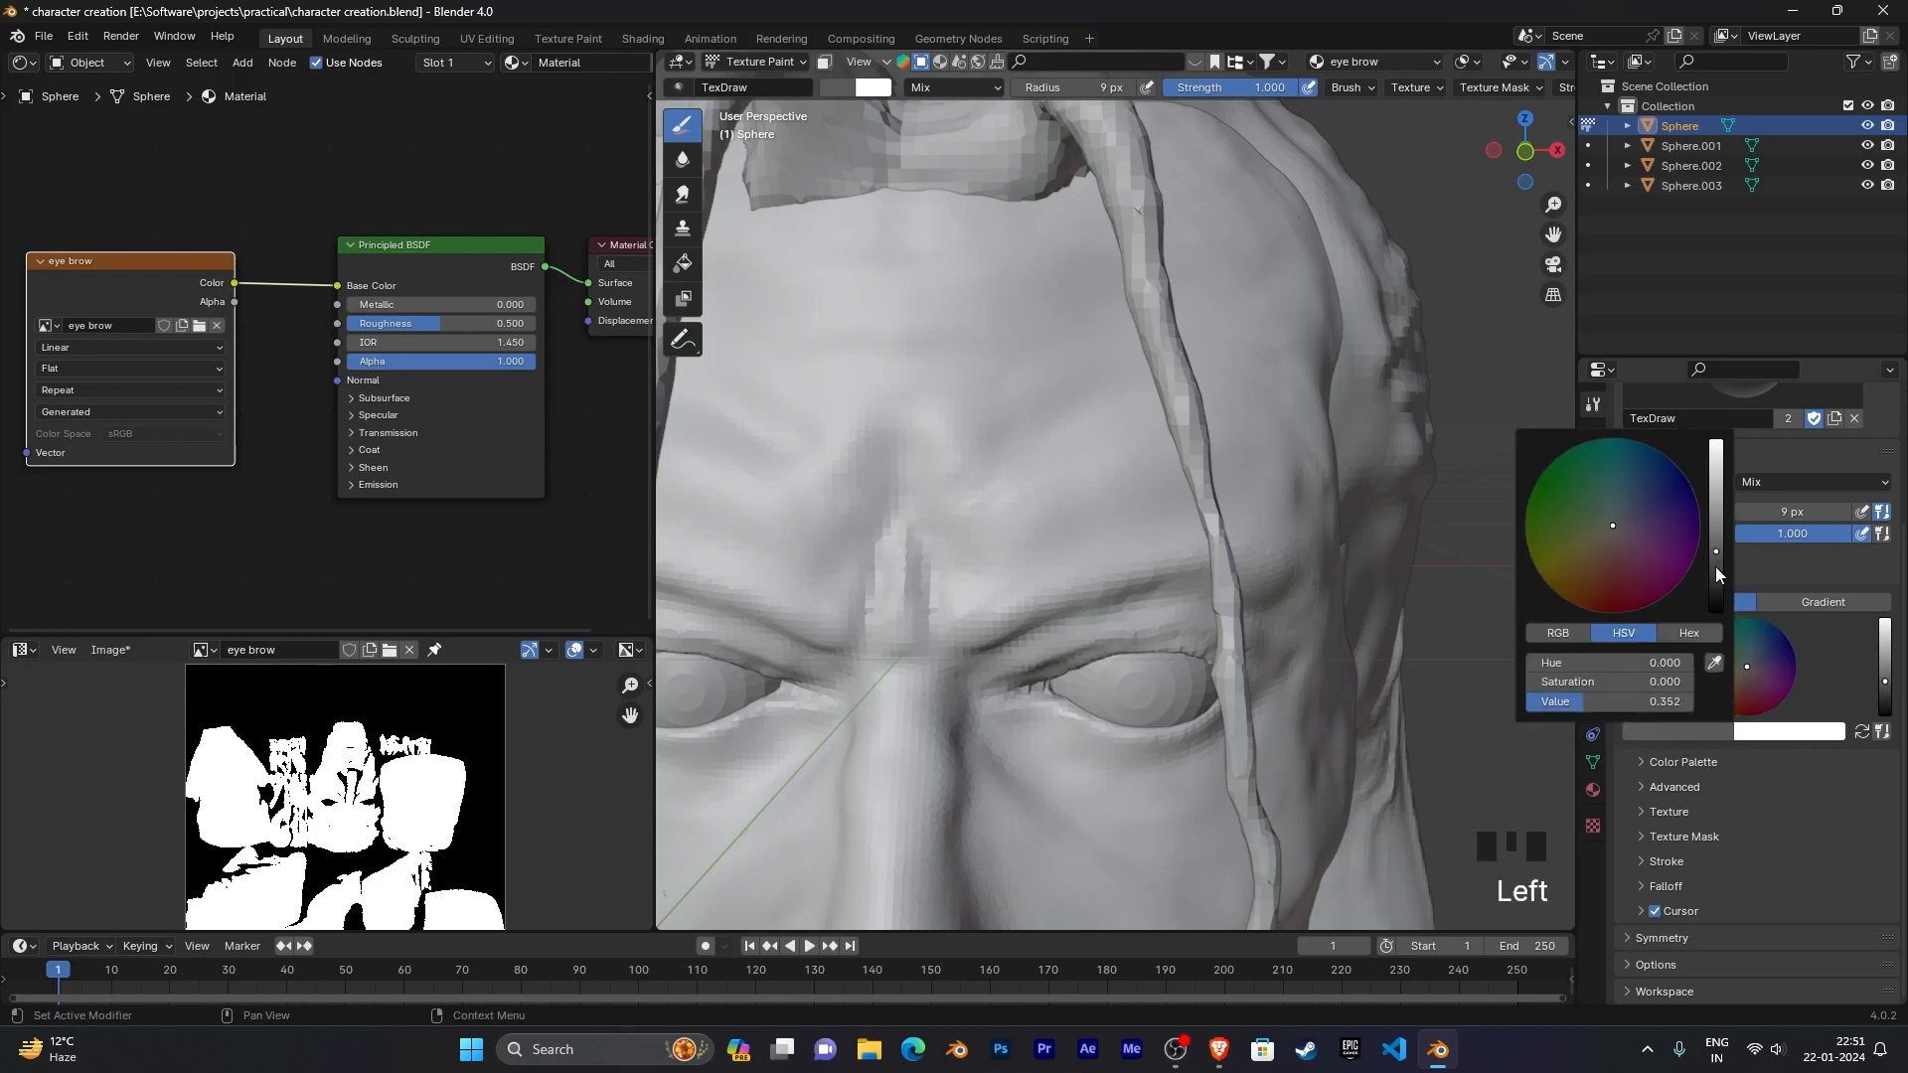
{"action": "left_click", "coordinate": [1714, 569]}
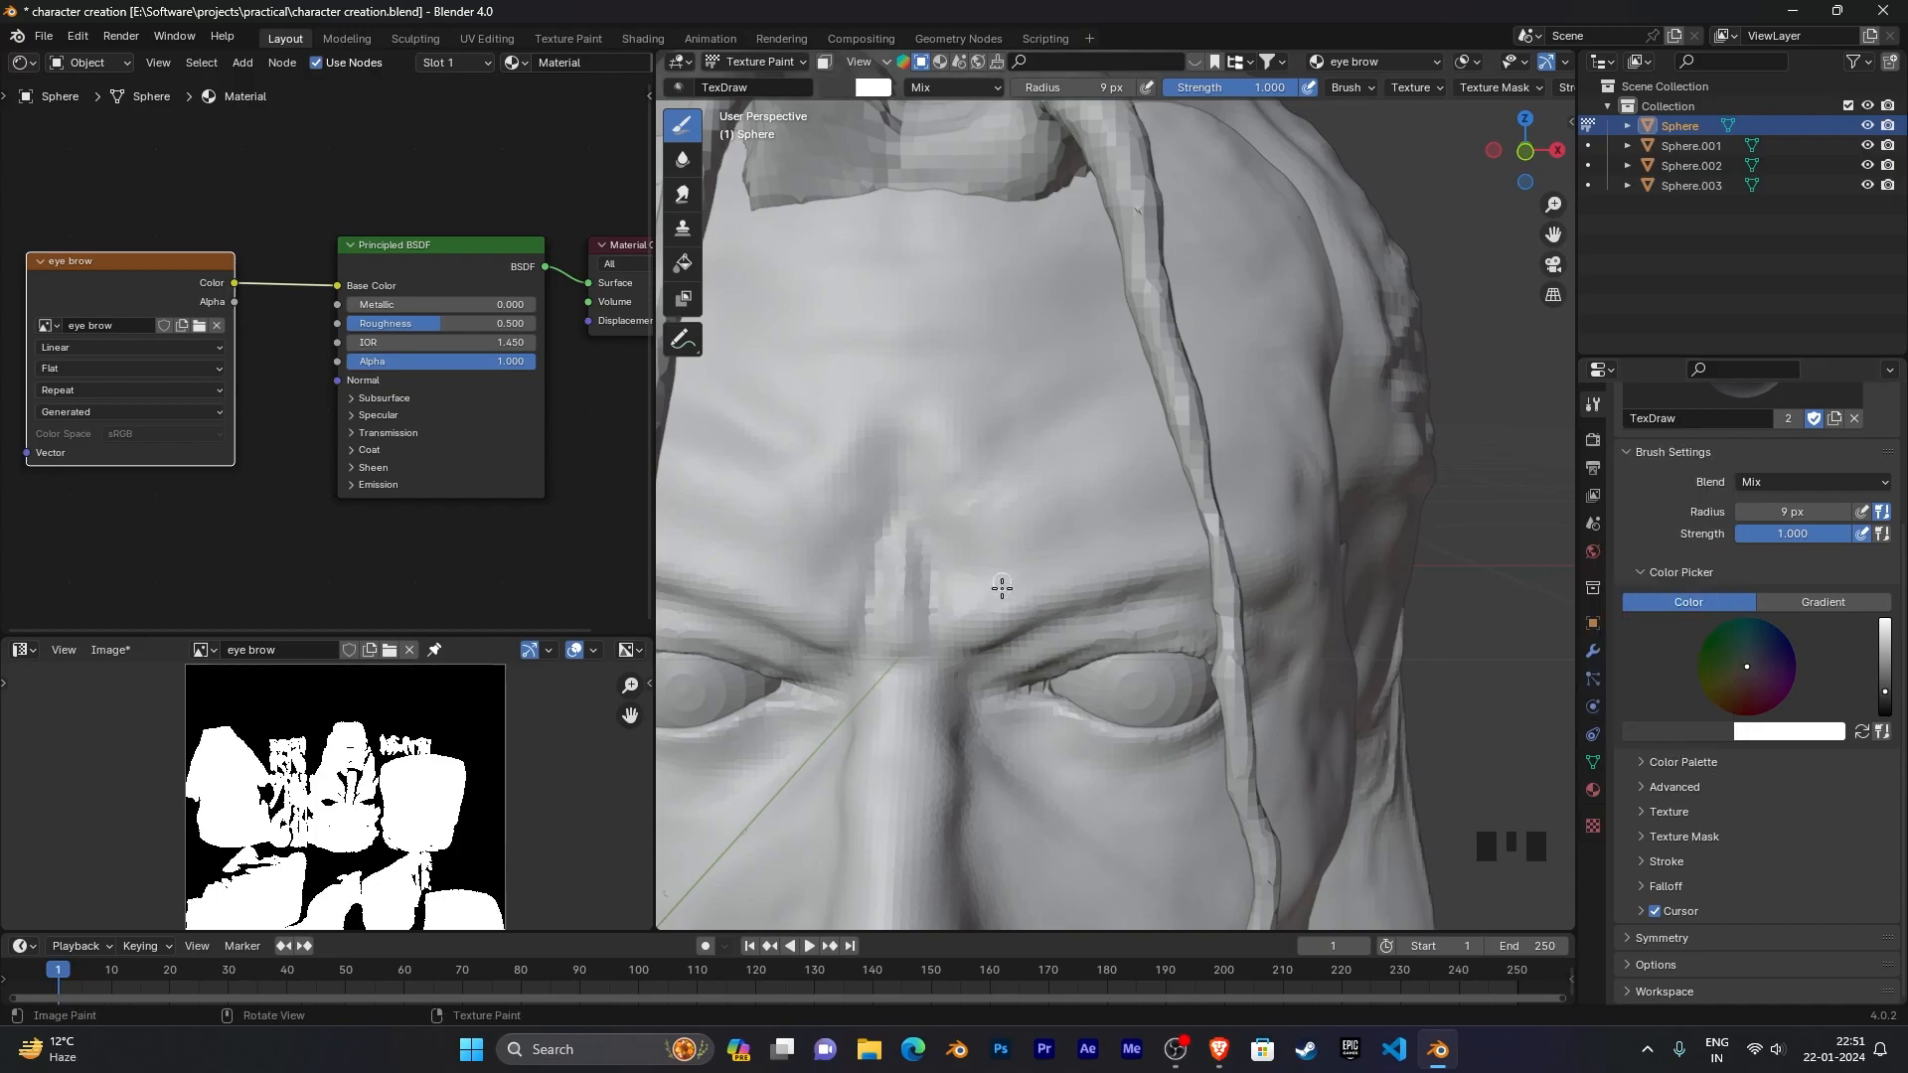
Step: Paint a trial grey stroke at the inner brow, undo it, and set the brush strength to 0.721
{"action": "left_click_drag", "start_coordinate": [993, 592], "coordinate": [991, 626]}
{"action": "key", "text": "ctrl+z"}
{"action": "key", "text": "shift+f"}
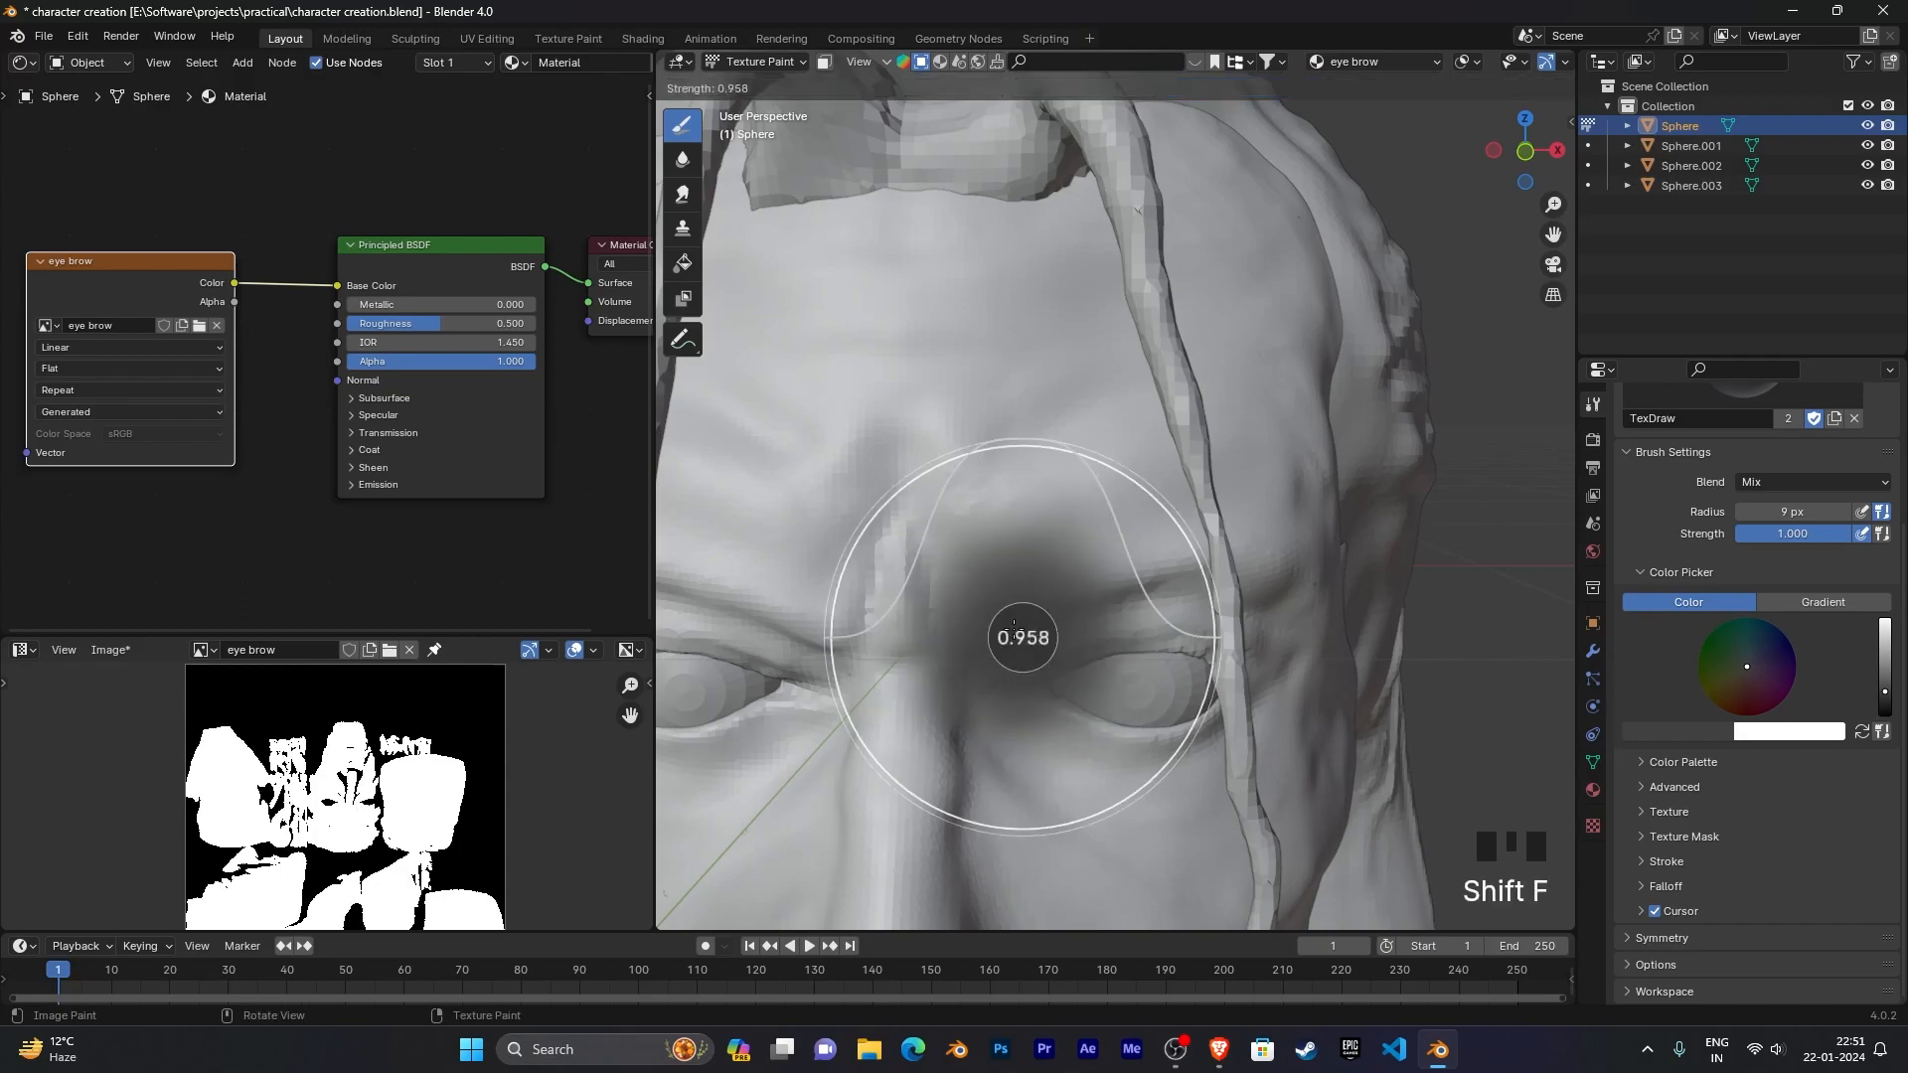
{"action": "left_click", "coordinate": [977, 567]}
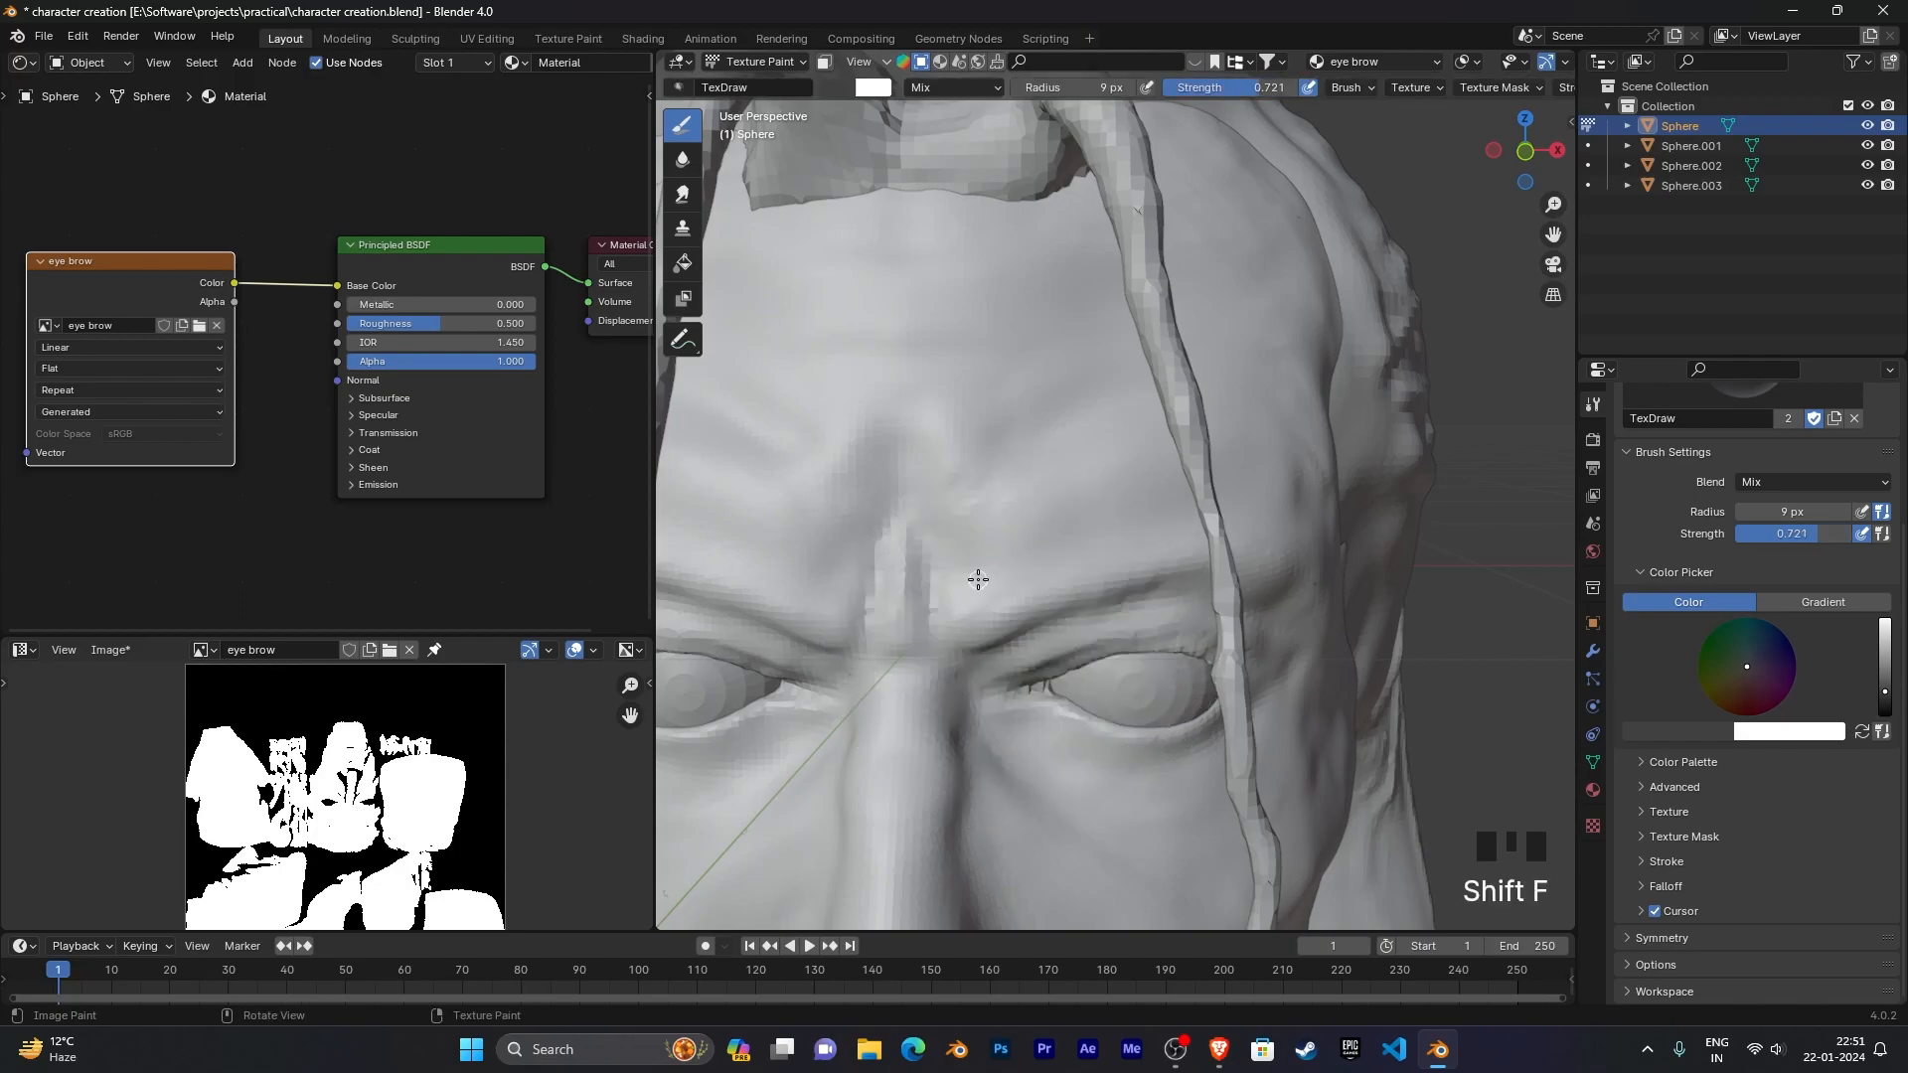
Step: Paint short dark grey hair strokes at the inner end of the eyebrow, undoing the misplaced ones
{"action": "left_click_drag", "start_coordinate": [977, 577], "coordinate": [982, 630]}
{"action": "key", "text": "ctrl+z"}
{"action": "mouse_move", "coordinate": [1037, 681]}
{"action": "middle_mouse_down"}
{"action": "mouse_move", "coordinate": [1112, 693]}
{"action": "mouse_move", "coordinate": [1213, 663]}
{"action": "mouse_move", "coordinate": [1149, 647]}
{"action": "middle_mouse_up"}
{"action": "scroll", "coordinate": [1099, 668], "scroll_direction": "up", "scroll_amount": 3}
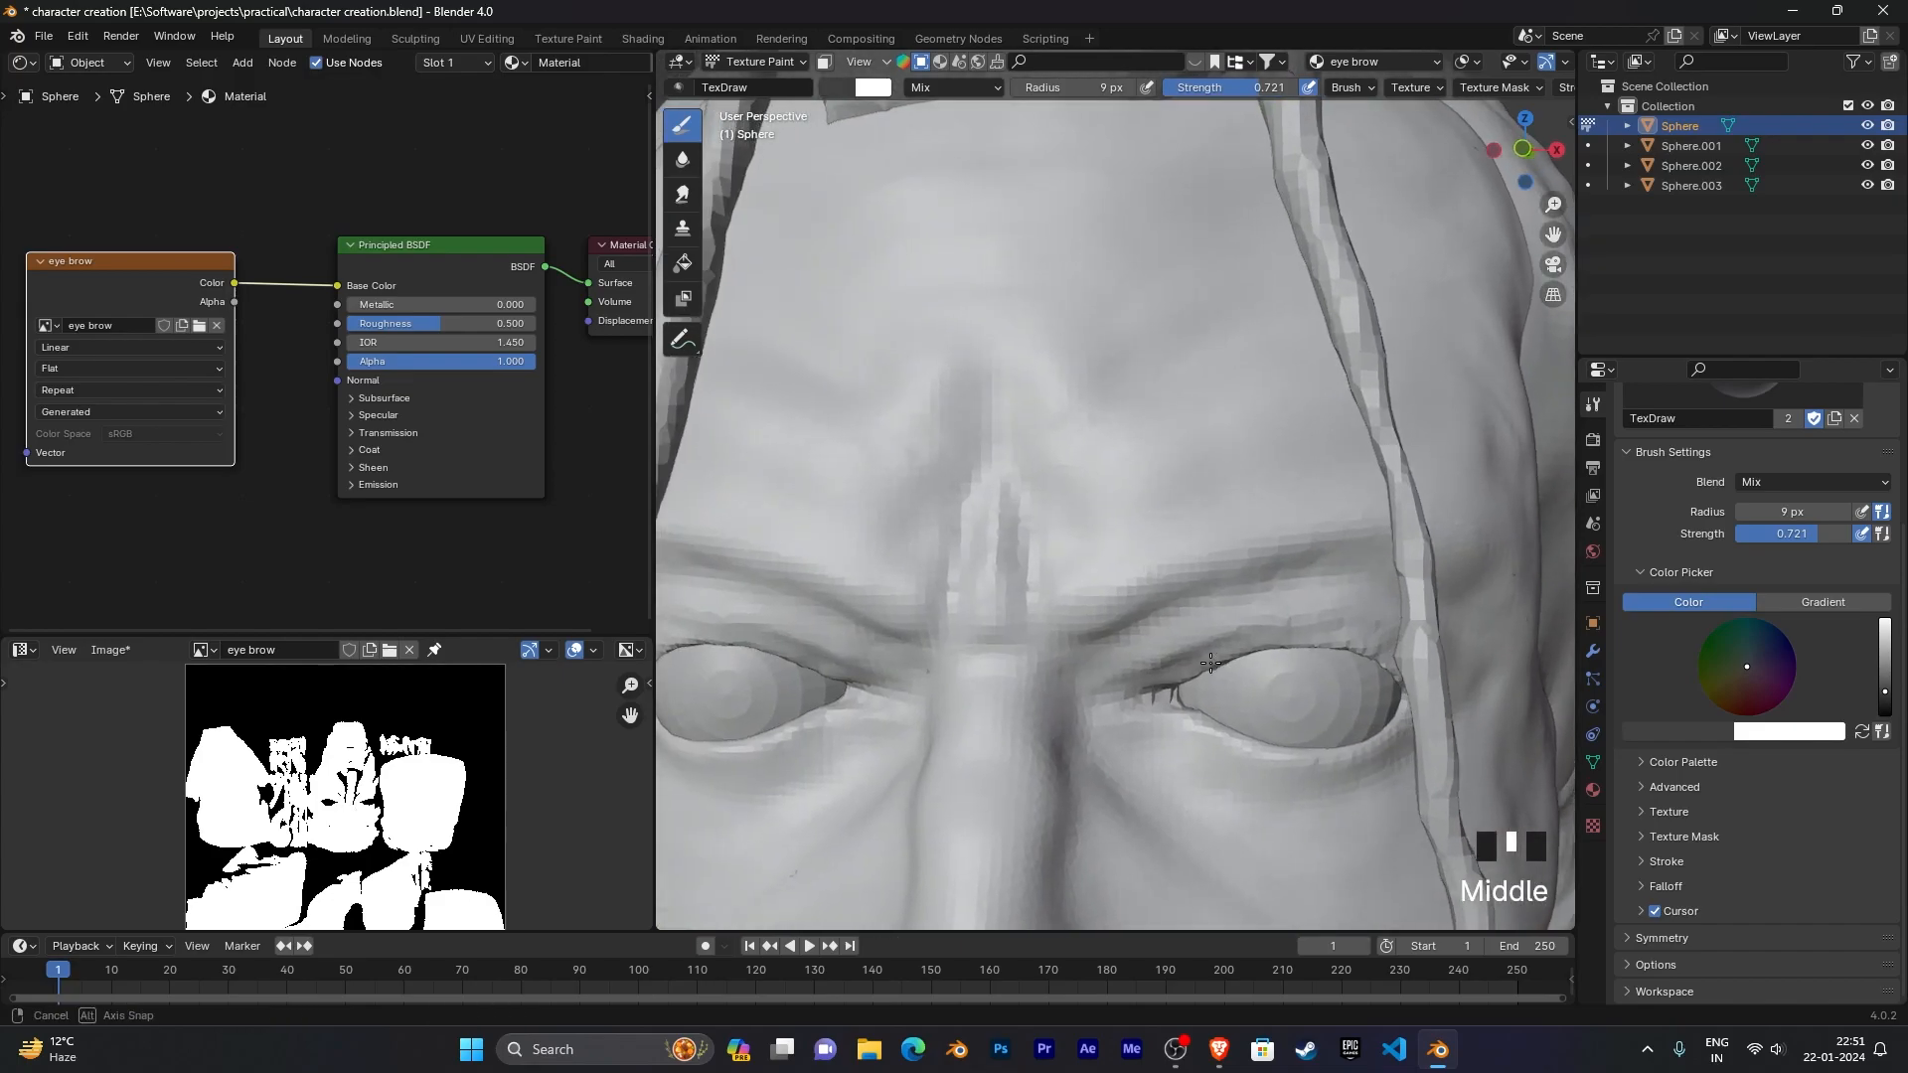
{"action": "left_click_drag", "start_coordinate": [1082, 566], "coordinate": [1090, 637]}
{"action": "mouse_move", "coordinate": [1091, 634]}
{"action": "left_mouse_down"}
{"action": "mouse_move", "coordinate": [1096, 582]}
{"action": "mouse_move", "coordinate": [1091, 634]}
{"action": "mouse_move", "coordinate": [1092, 604]}
{"action": "mouse_move", "coordinate": [1123, 634]}
{"action": "mouse_move", "coordinate": [1110, 608]}
{"action": "mouse_move", "coordinate": [1103, 626]}
{"action": "left_mouse_up"}
{"action": "key", "text": "ctrl+z"}
{"action": "left_click_drag", "start_coordinate": [1141, 562], "coordinate": [1150, 614]}
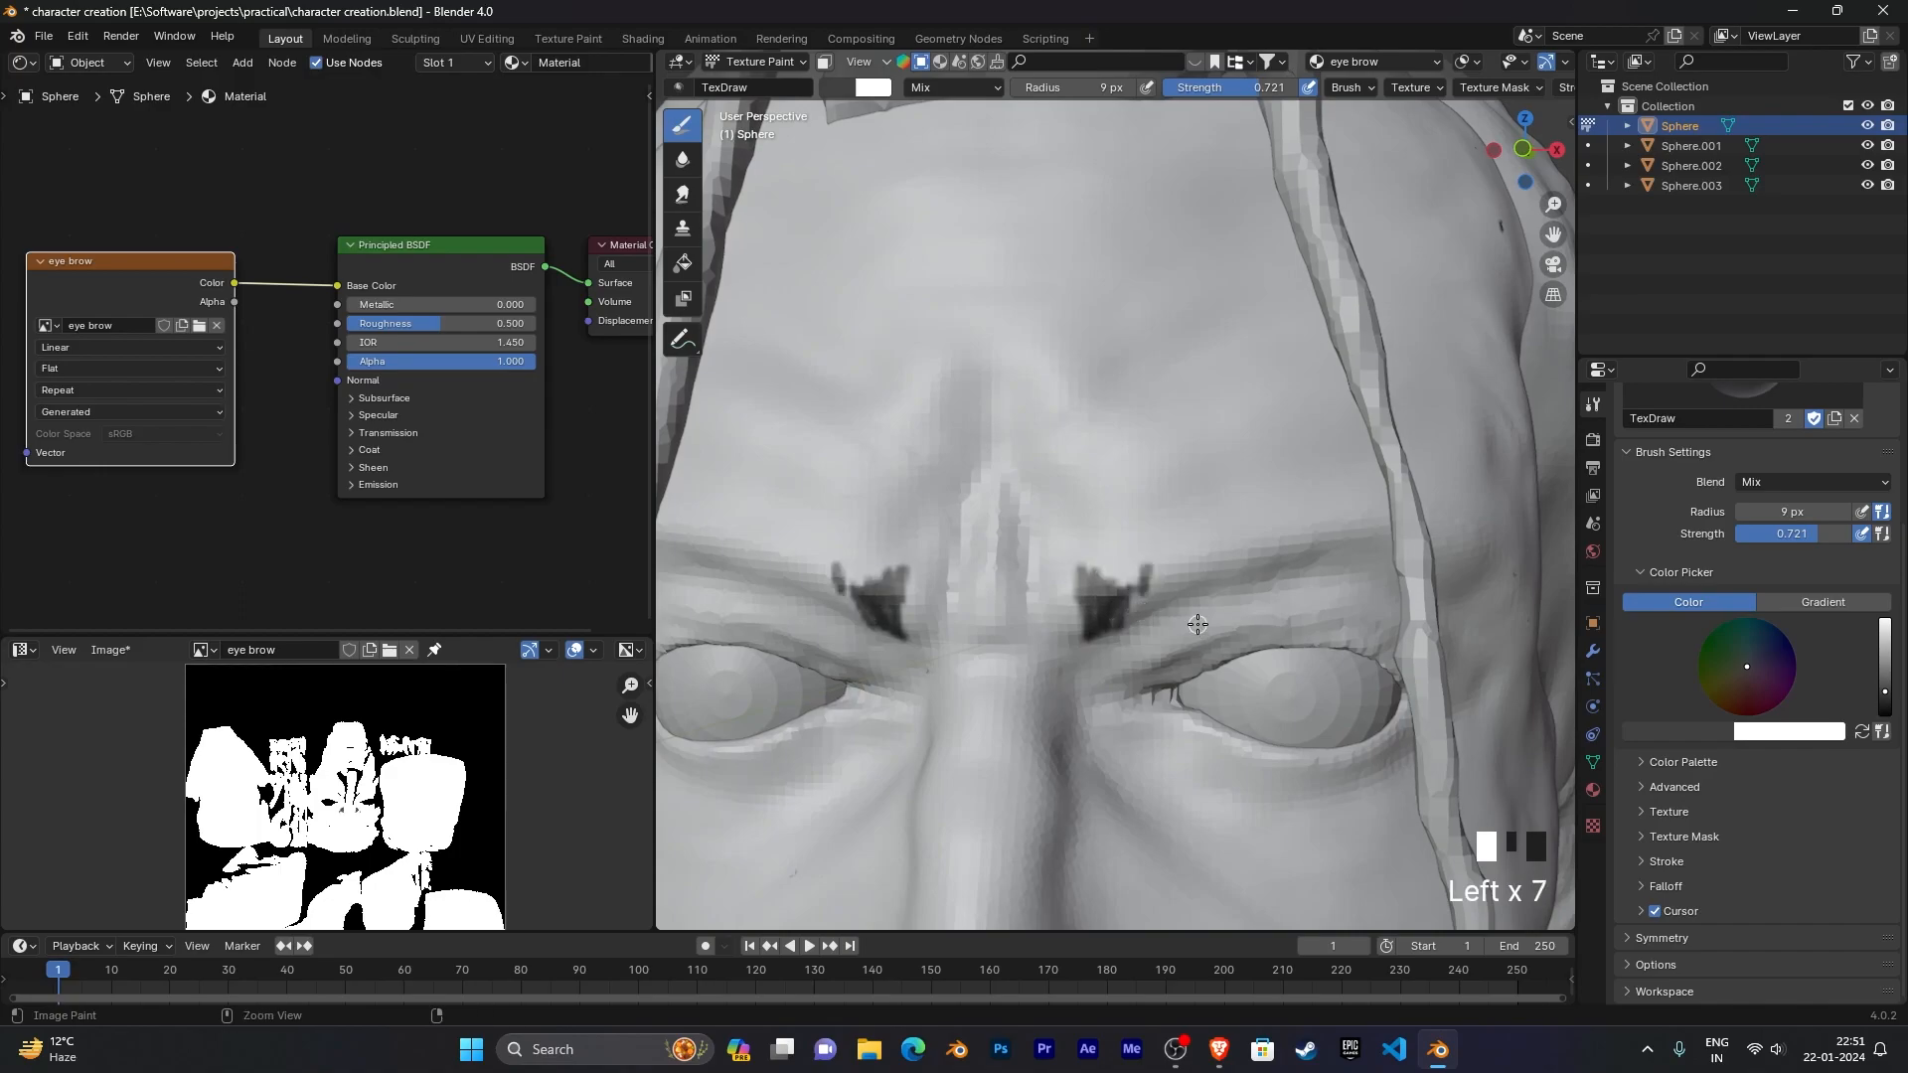
{"action": "key", "text": "ctrl+z"}
Step: Set the brush radius to 4 px and extend the eyebrow outward with thin slanted hair strokes, undoing the unsatisfactory ones
{"action": "key", "text": "f"}
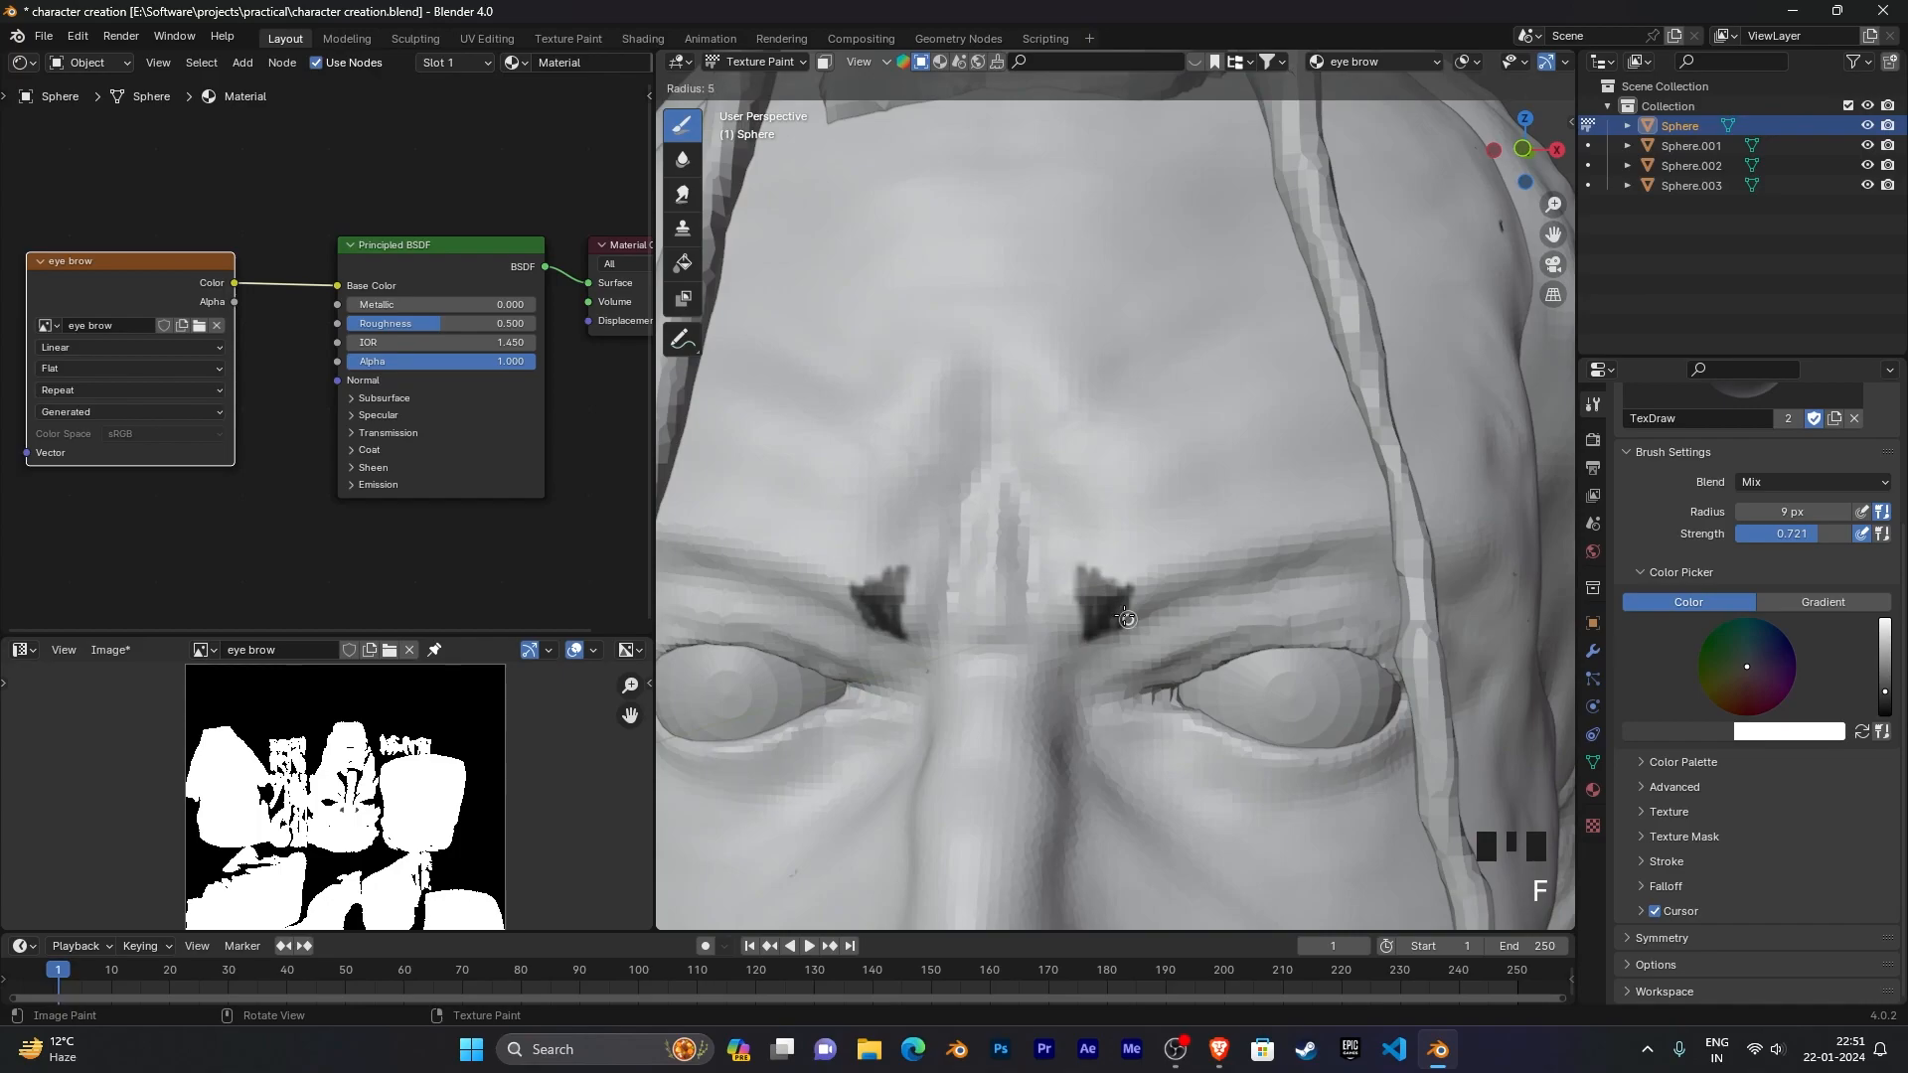
{"action": "left_click", "coordinate": [1124, 616]}
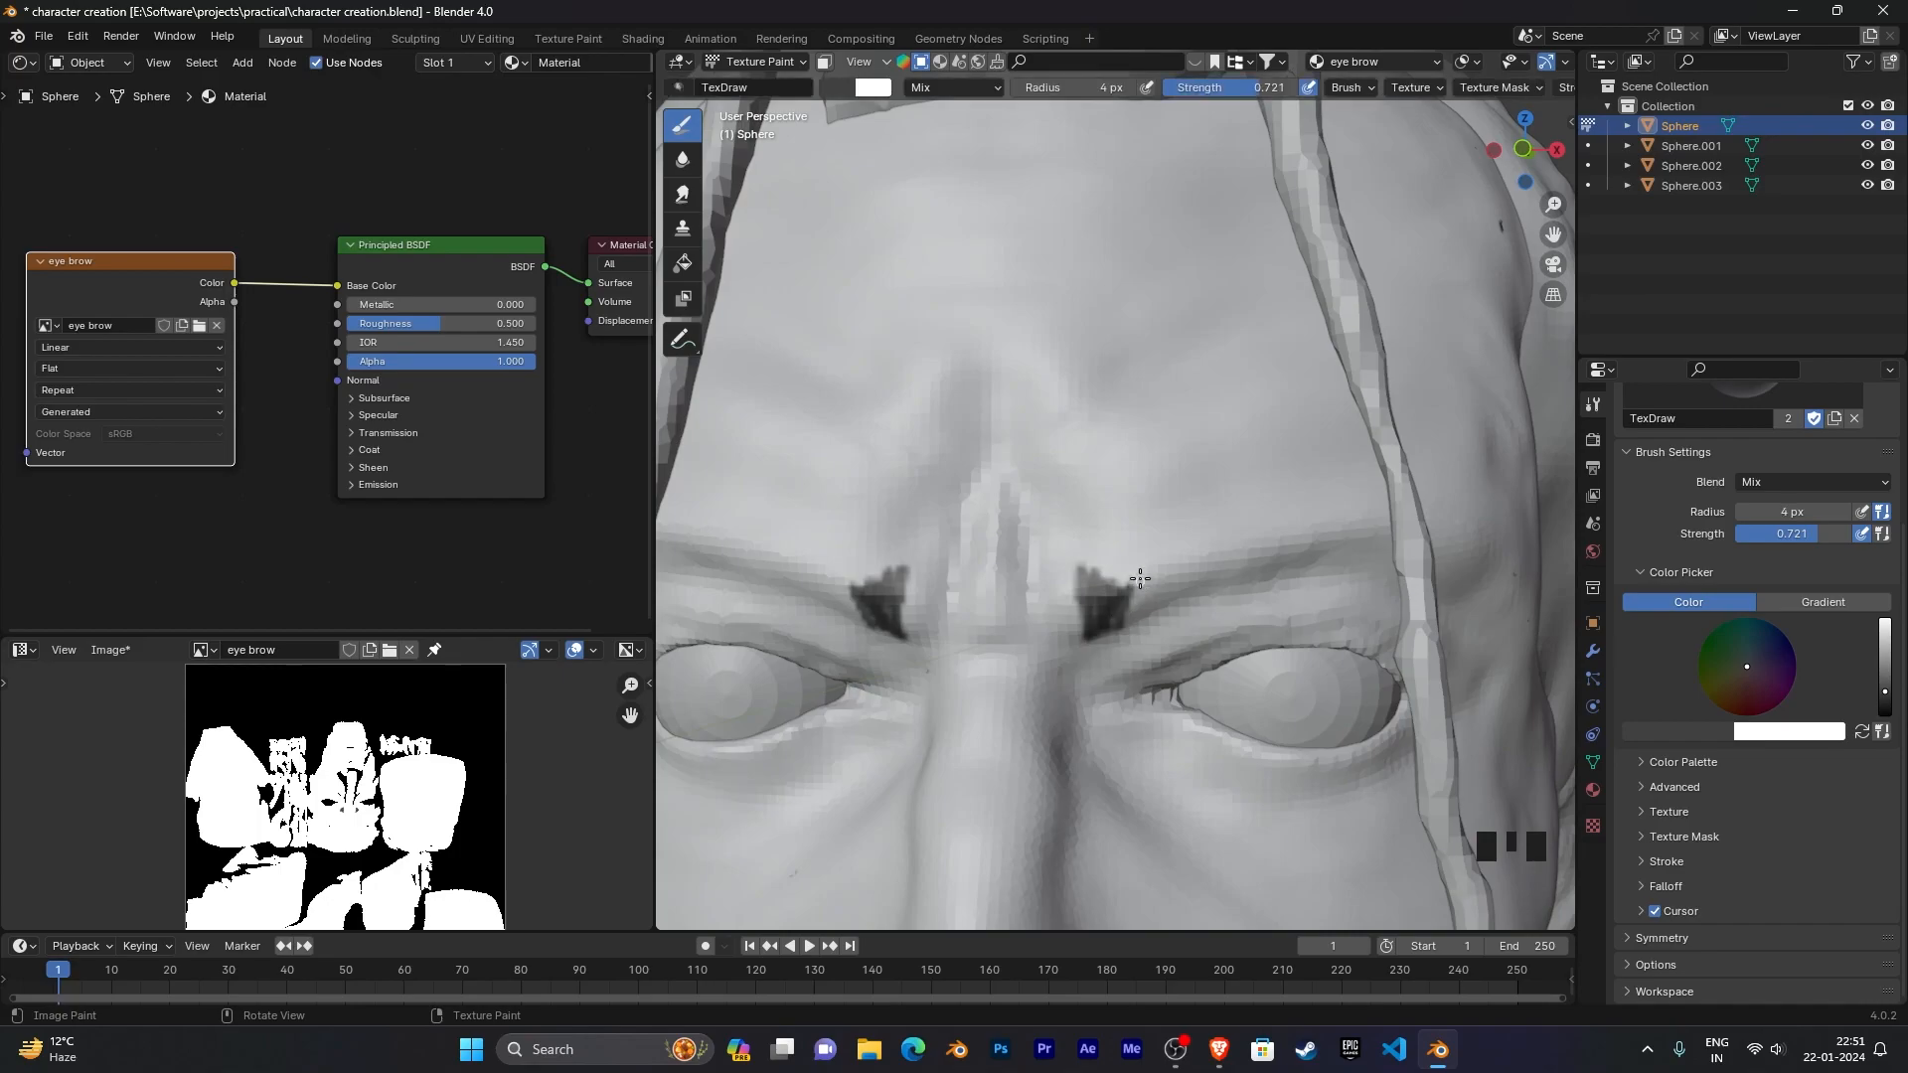
{"action": "left_click_drag", "start_coordinate": [1141, 569], "coordinate": [1125, 643]}
{"action": "key", "text": "ctrl+z"}
{"action": "left_click_drag", "start_coordinate": [1145, 552], "coordinate": [1152, 597]}
{"action": "key", "text": "ctrl+z"}
{"action": "left_click_drag", "start_coordinate": [1148, 567], "coordinate": [1135, 644]}
{"action": "key", "text": "ctrl+z"}
{"action": "left_click_drag", "start_coordinate": [1147, 562], "coordinate": [1155, 634]}
{"action": "key", "text": "ctrl+z"}
{"action": "key", "text": "ctrl+z"}
{"action": "left_click_drag", "start_coordinate": [1152, 564], "coordinate": [1124, 632]}
{"action": "mouse_move", "coordinate": [1166, 563]}
{"action": "left_mouse_down"}
{"action": "mouse_move", "coordinate": [1132, 633]}
{"action": "mouse_move", "coordinate": [1191, 569]}
{"action": "mouse_move", "coordinate": [1171, 618]}
{"action": "left_mouse_up"}
{"action": "key", "text": "ctrl+z"}
{"action": "key", "text": "ctrl+z"}
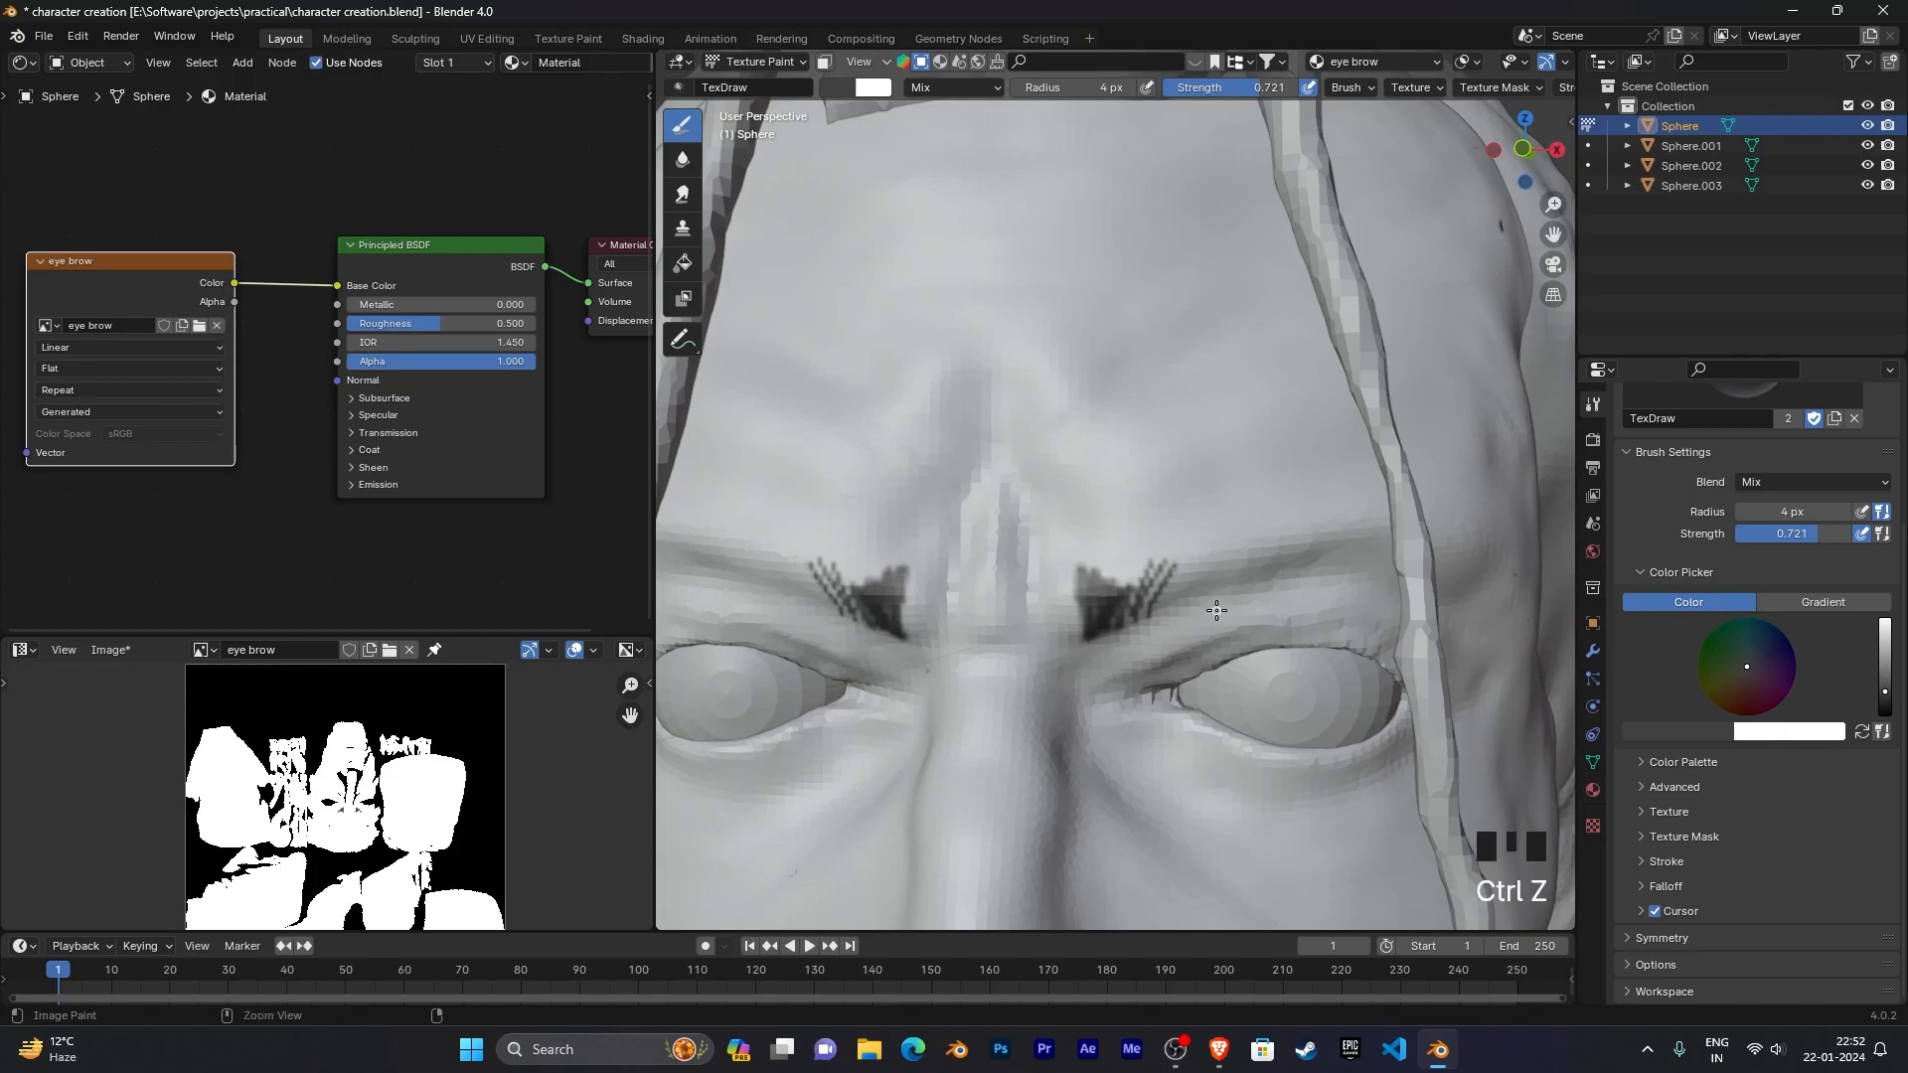
{"action": "left_click_drag", "start_coordinate": [1188, 553], "coordinate": [1213, 602]}
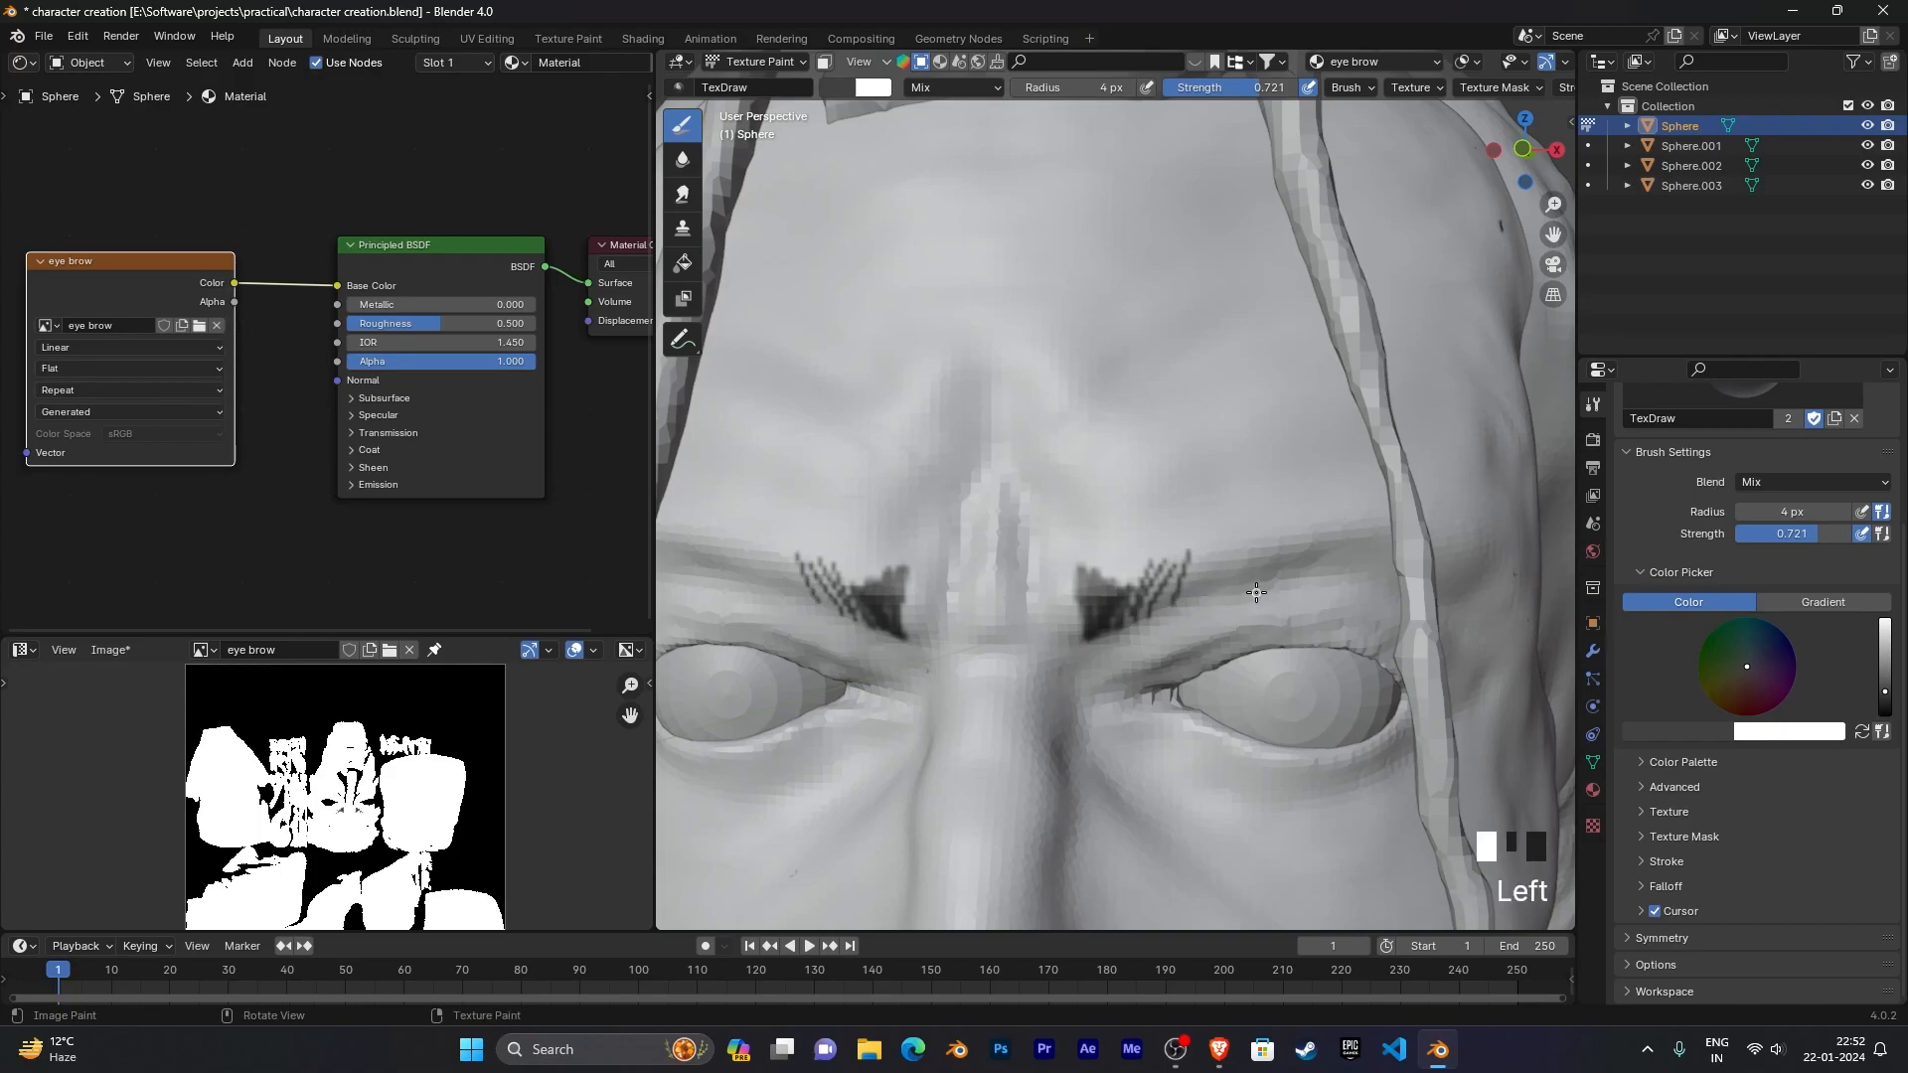
{"action": "key", "text": "ctrl+z"}
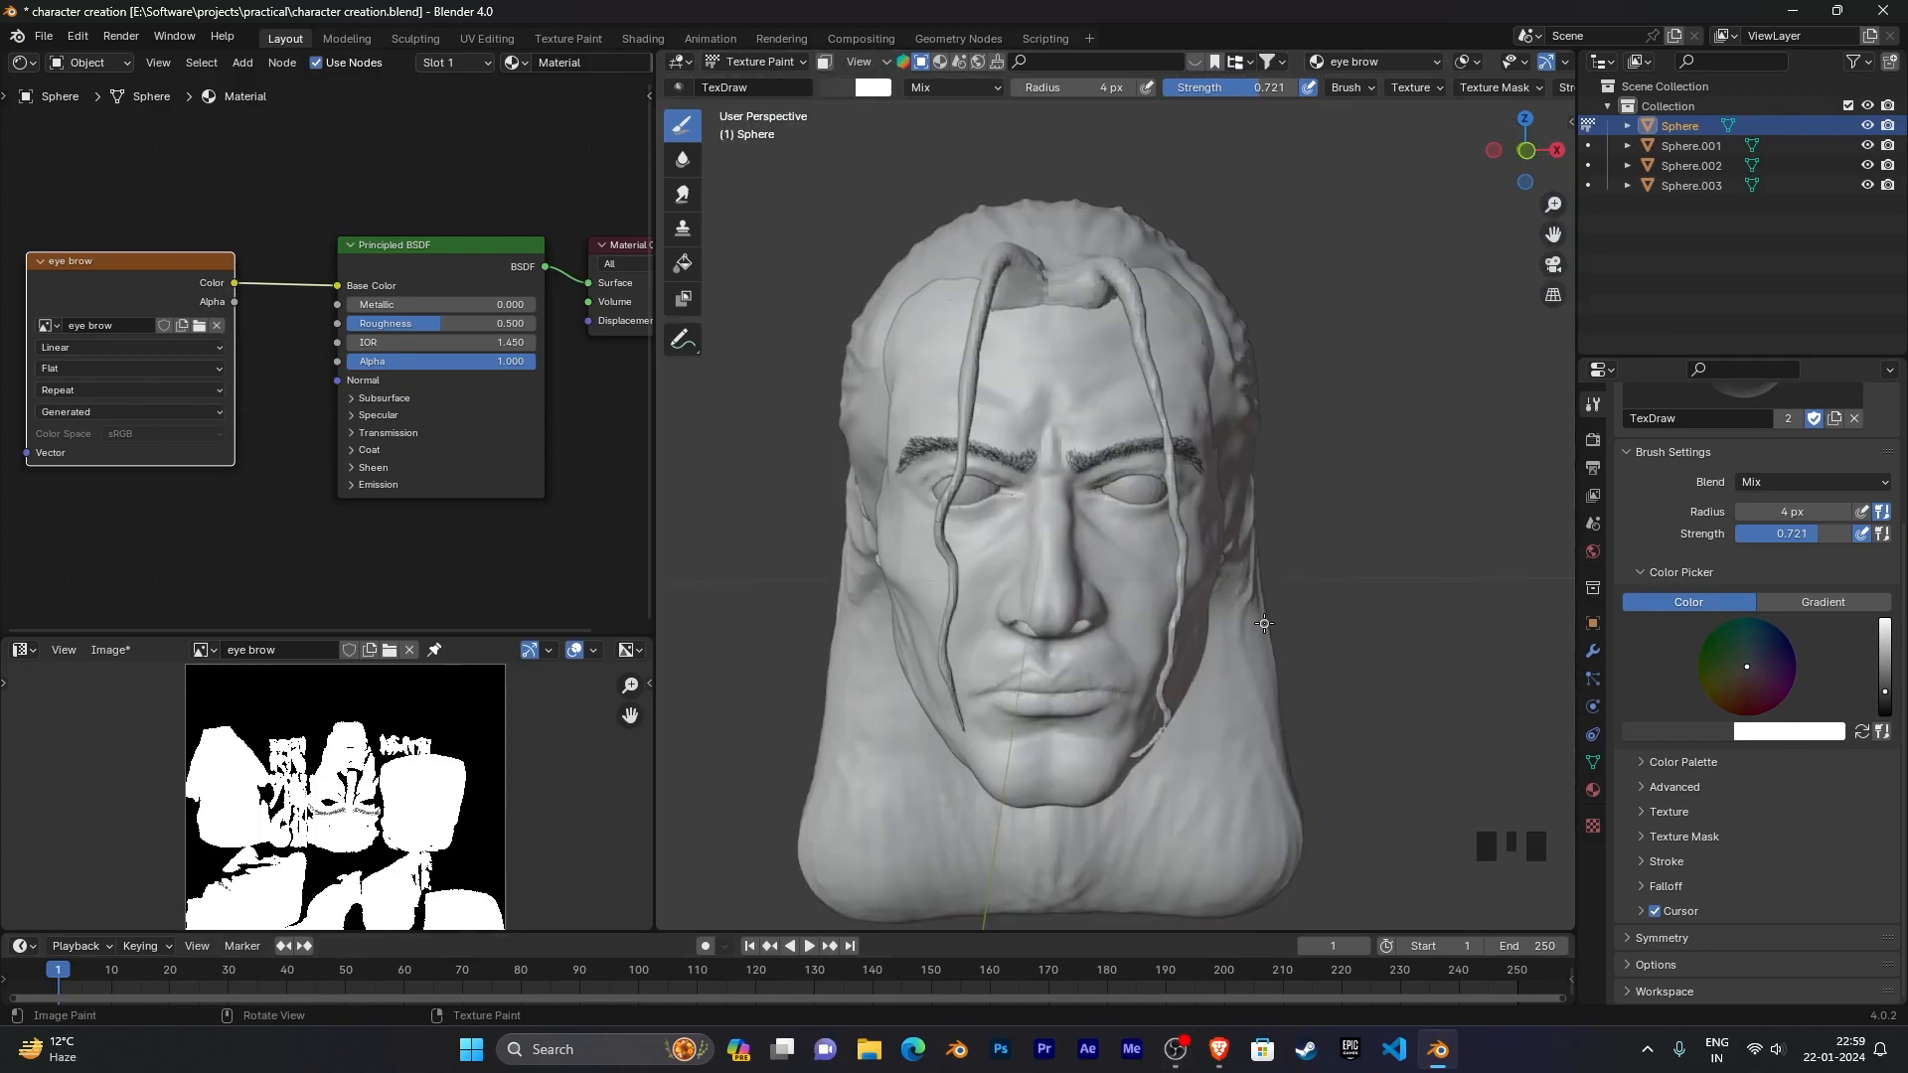
Step: Examine the painted eyebrows up close from the front and at an angle
{"action": "middle_click_drag", "start_coordinate": [1265, 623], "coordinate": [1296, 646]}
{"action": "scroll", "coordinate": [1265, 623], "scroll_direction": "up", "scroll_amount": 2}
{"action": "scroll", "coordinate": [1282, 641], "scroll_direction": "up", "scroll_amount": 2}
{"action": "scroll", "coordinate": [1320, 634], "scroll_direction": "down", "scroll_amount": 3}
{"action": "scroll", "coordinate": [1317, 638], "scroll_direction": "up", "scroll_amount": 2}
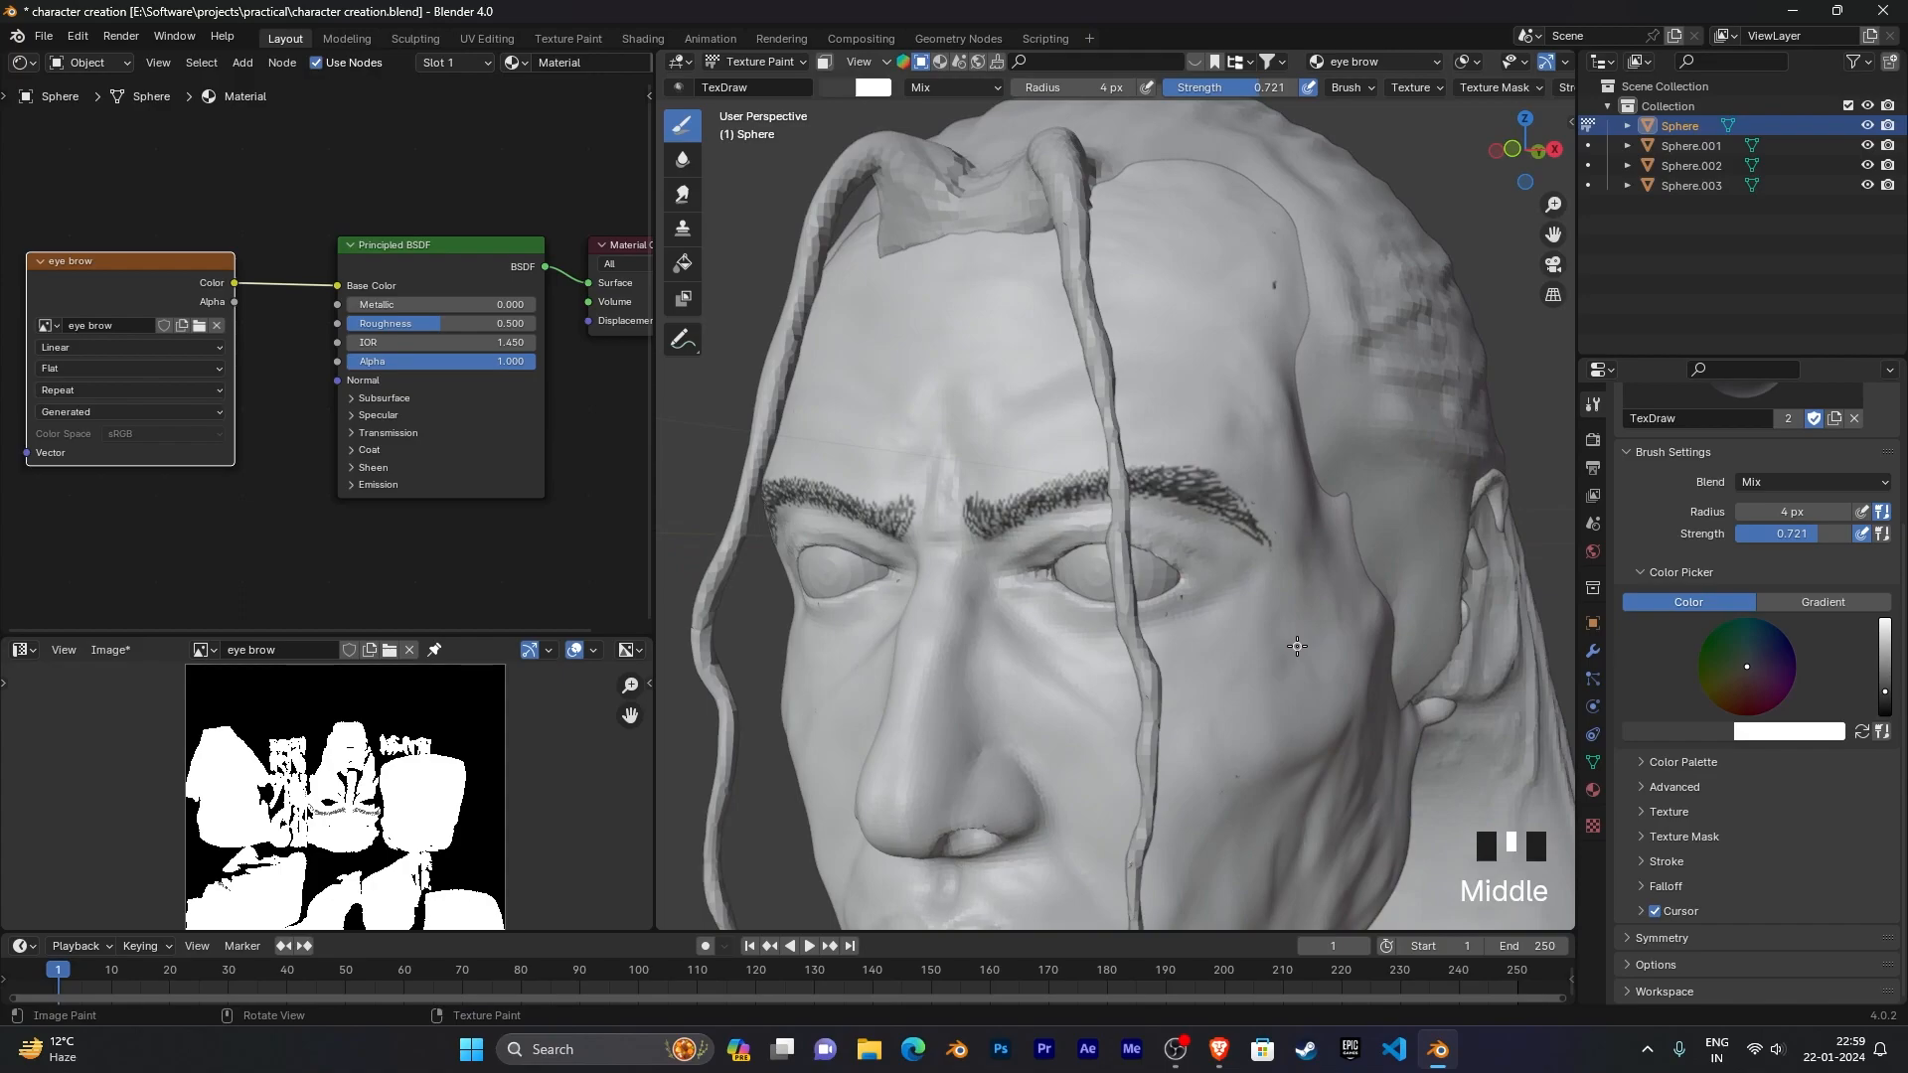
{"action": "middle_click_drag", "start_coordinate": [1275, 674], "coordinate": [1302, 665]}
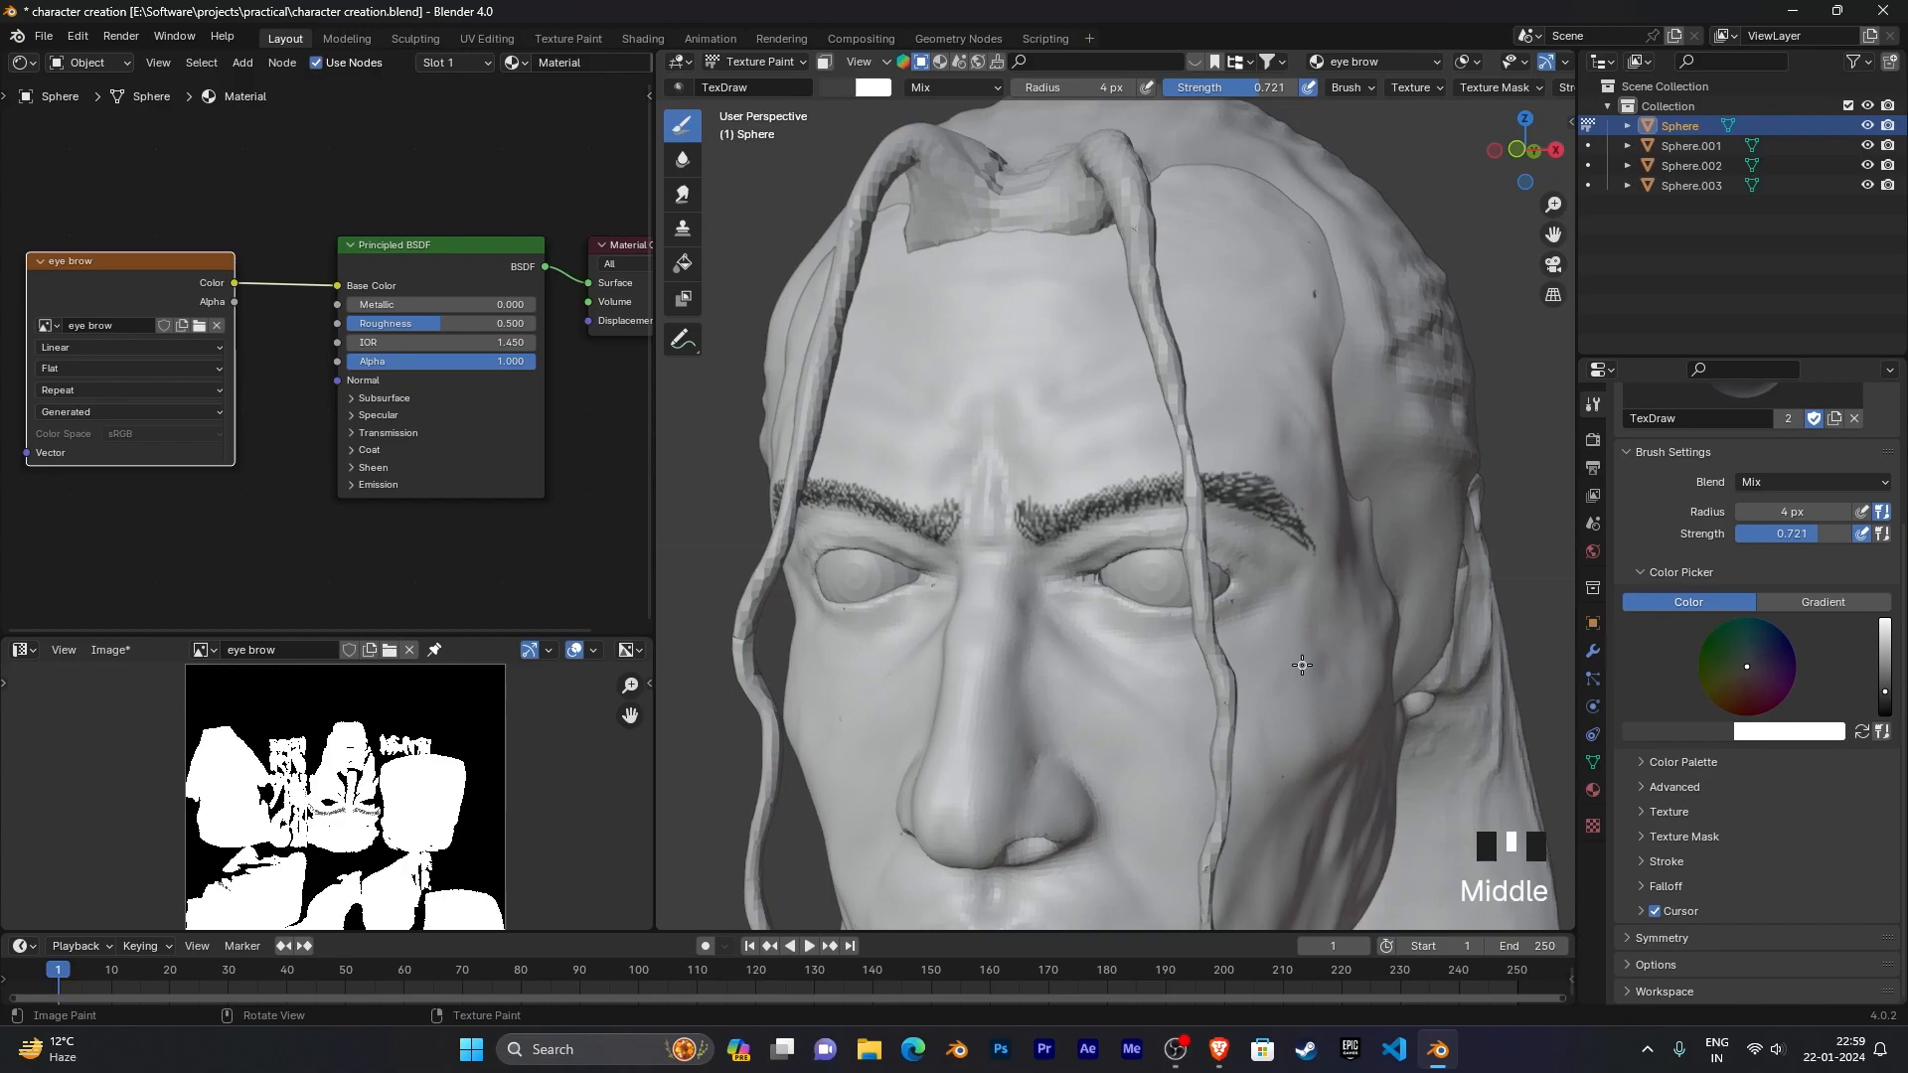
{"action": "middle_click_drag", "start_coordinate": [1301, 665], "coordinate": [1333, 673]}
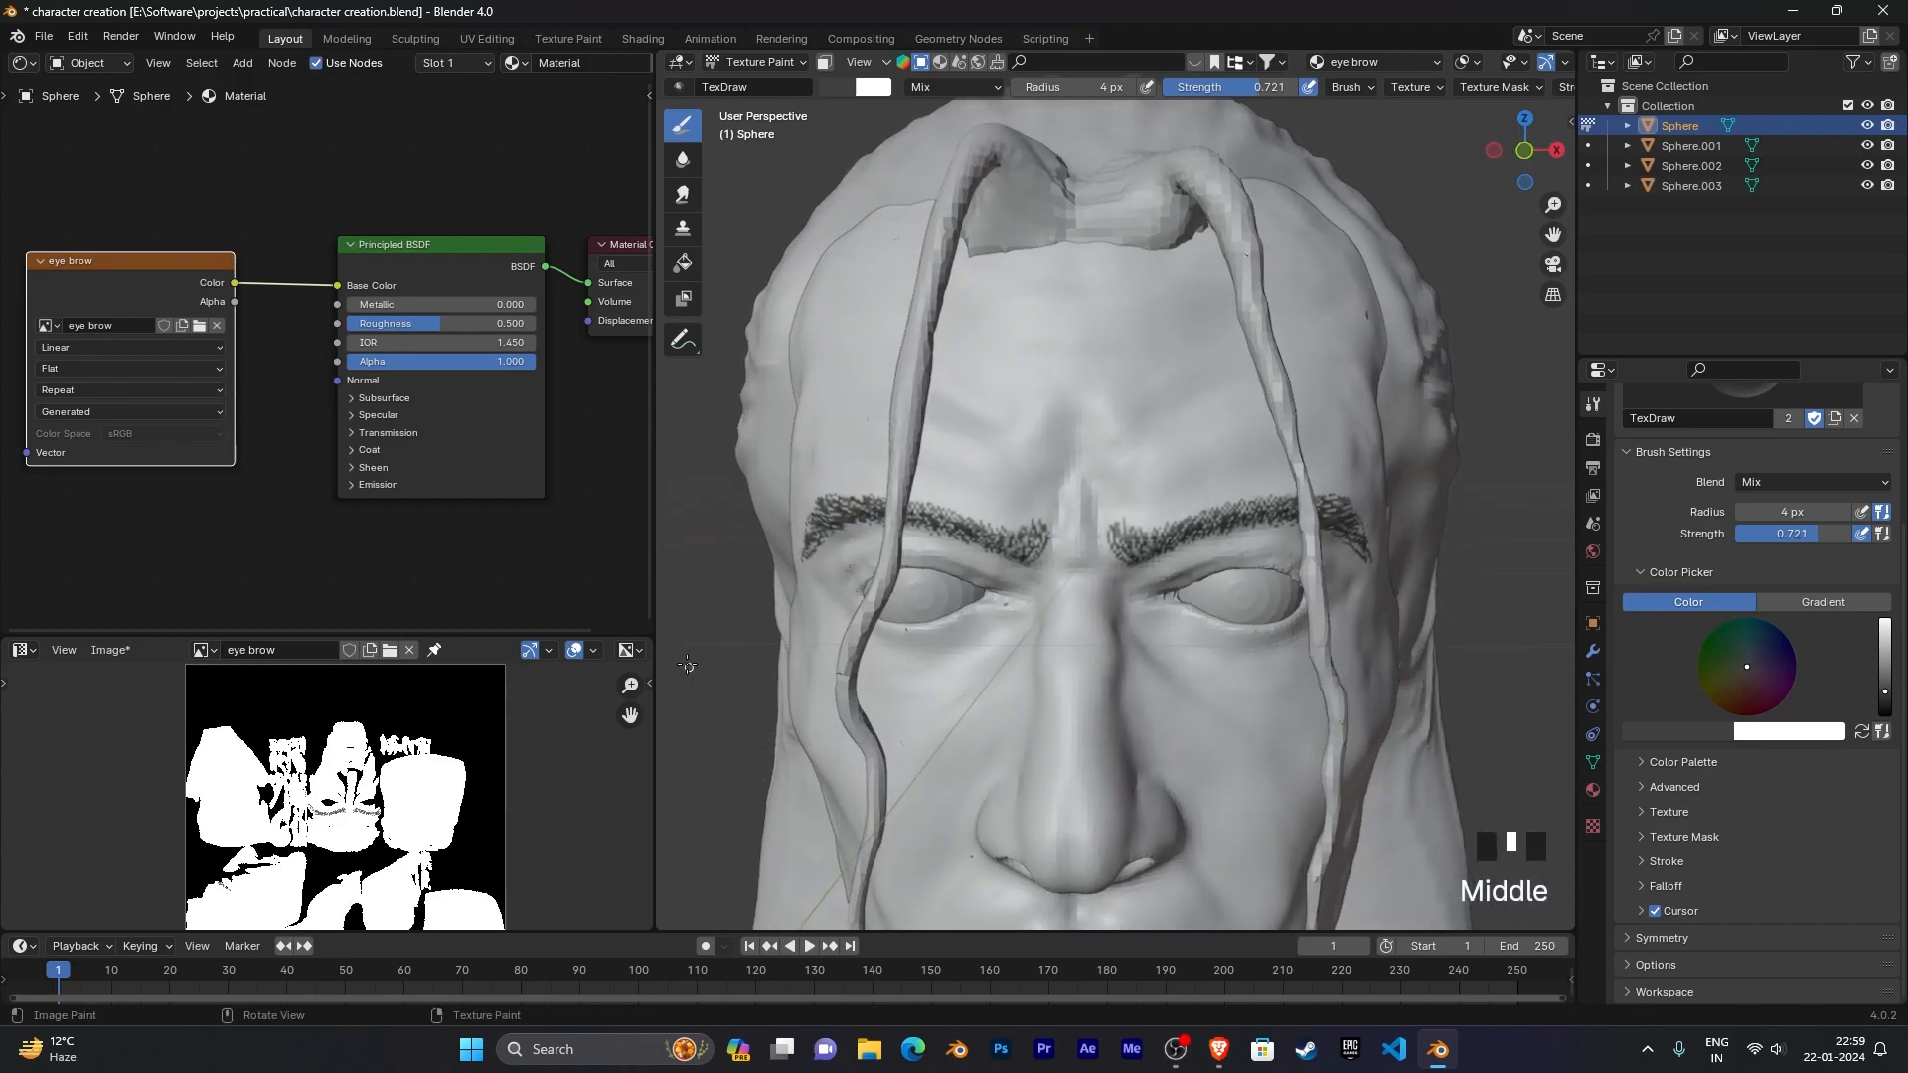
Step: Enlarge the image editor area and save the painted texture as eye brow.png in the practical folder
{"action": "left_click_drag", "start_coordinate": [497, 637], "coordinate": [511, 405]}
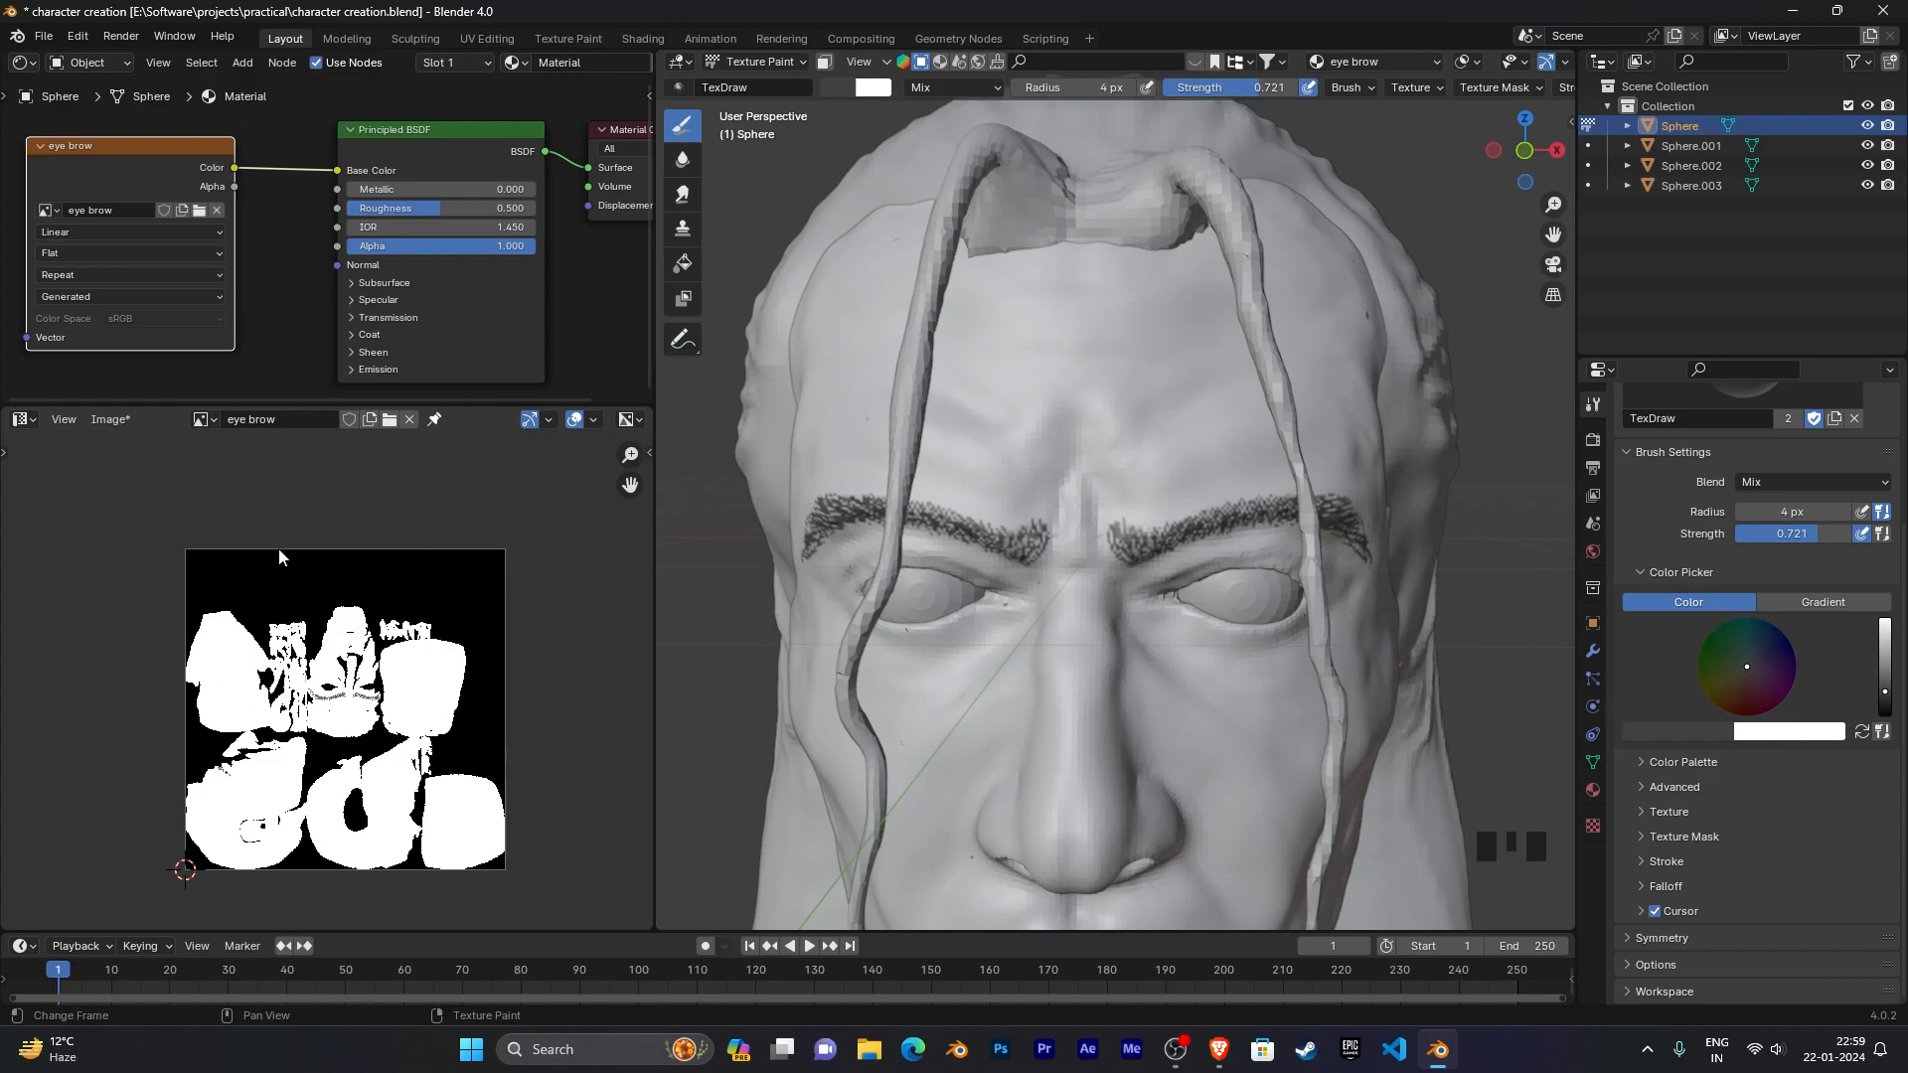
{"action": "left_click", "coordinate": [44, 36]}
{"action": "left_click", "coordinate": [95, 425]}
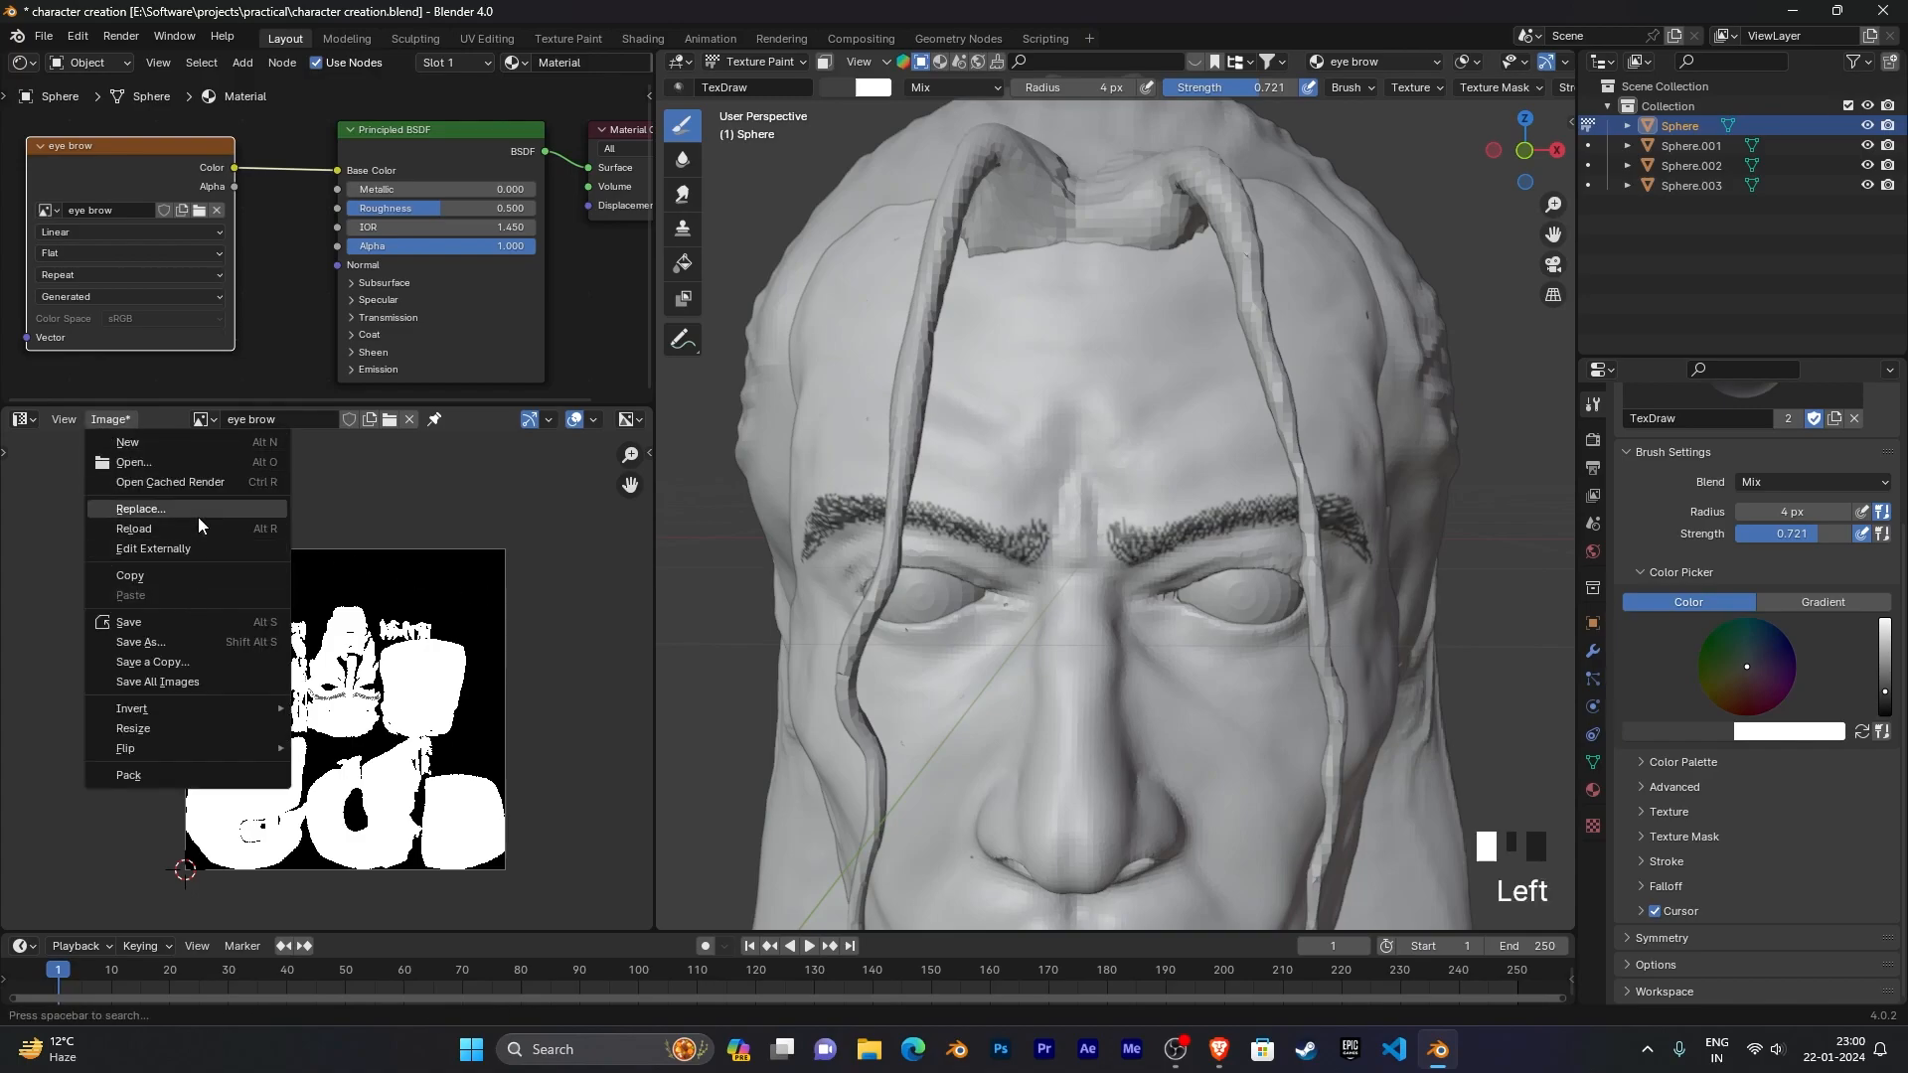
{"action": "left_click", "coordinate": [211, 620]}
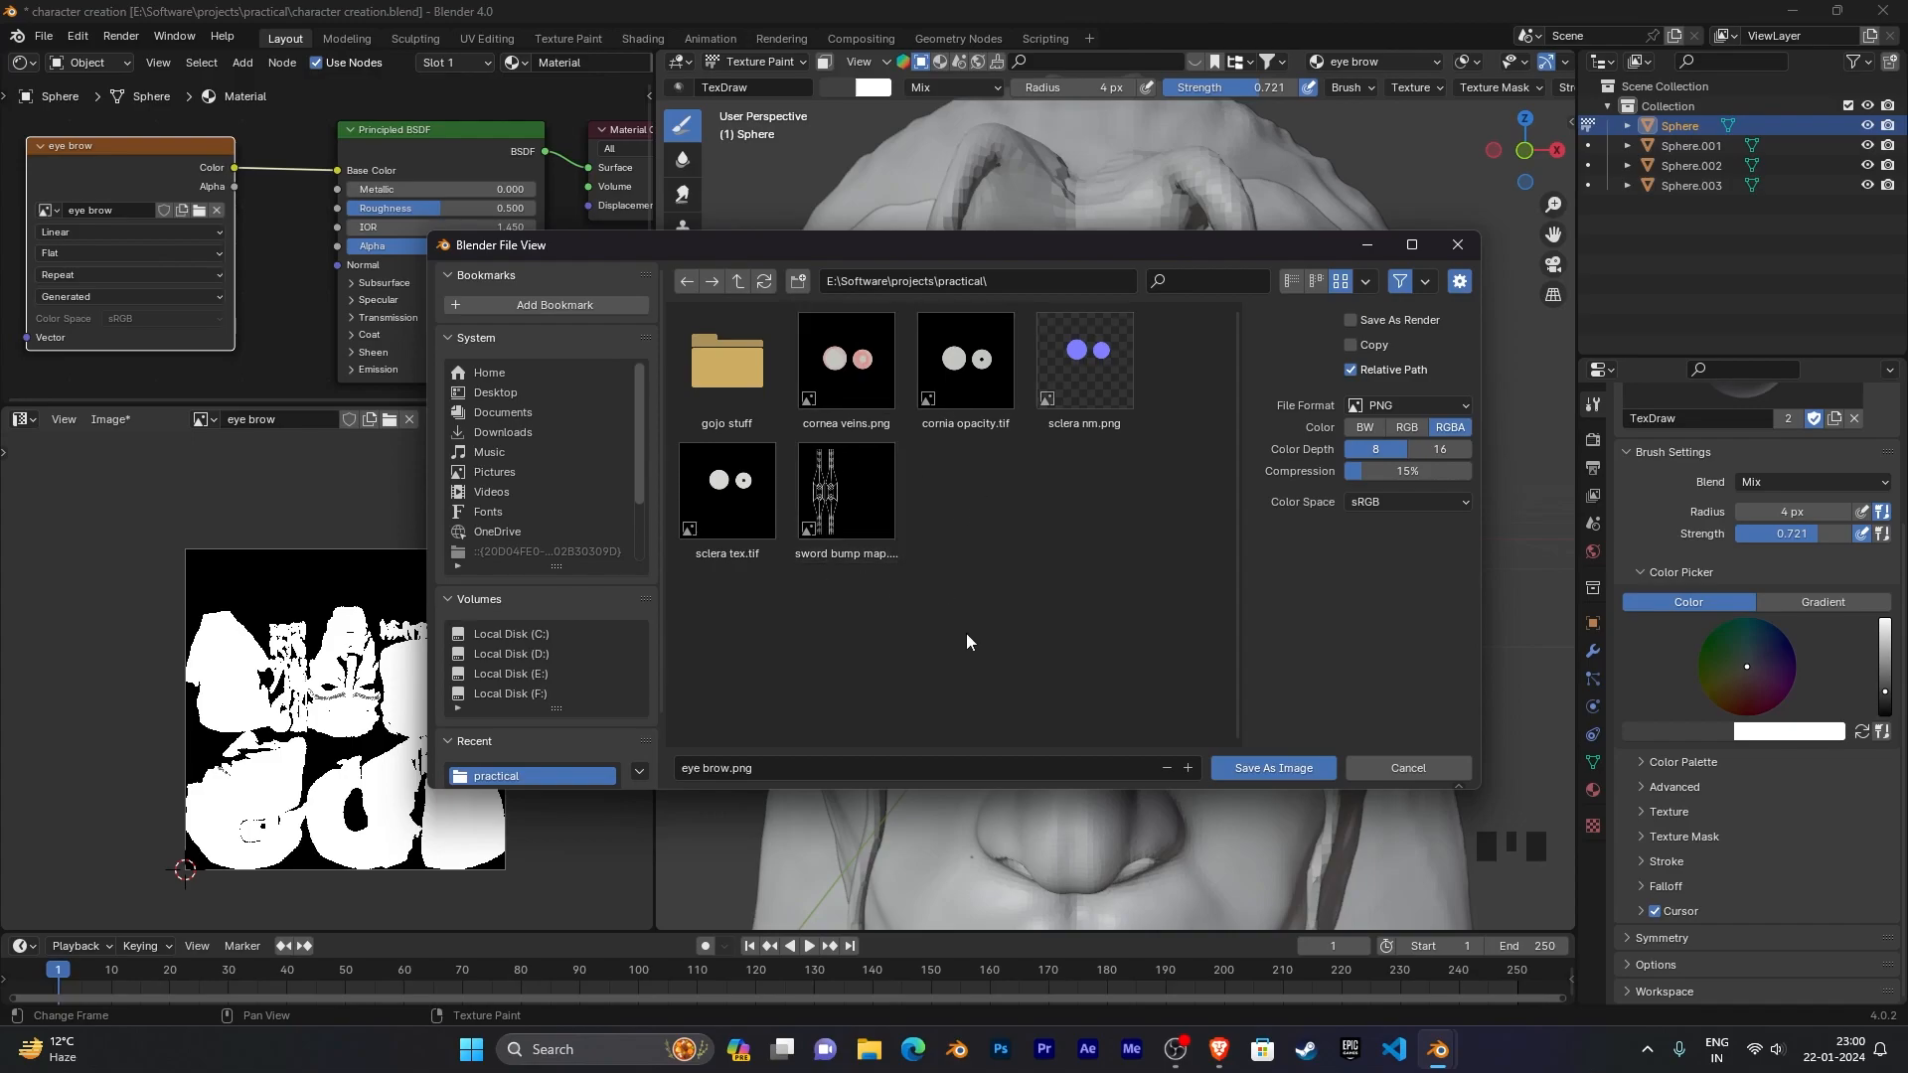
{"action": "left_click", "coordinate": [727, 769]}
{"action": "left_click", "coordinate": [728, 769]}
{"action": "left_click", "coordinate": [1309, 765]}
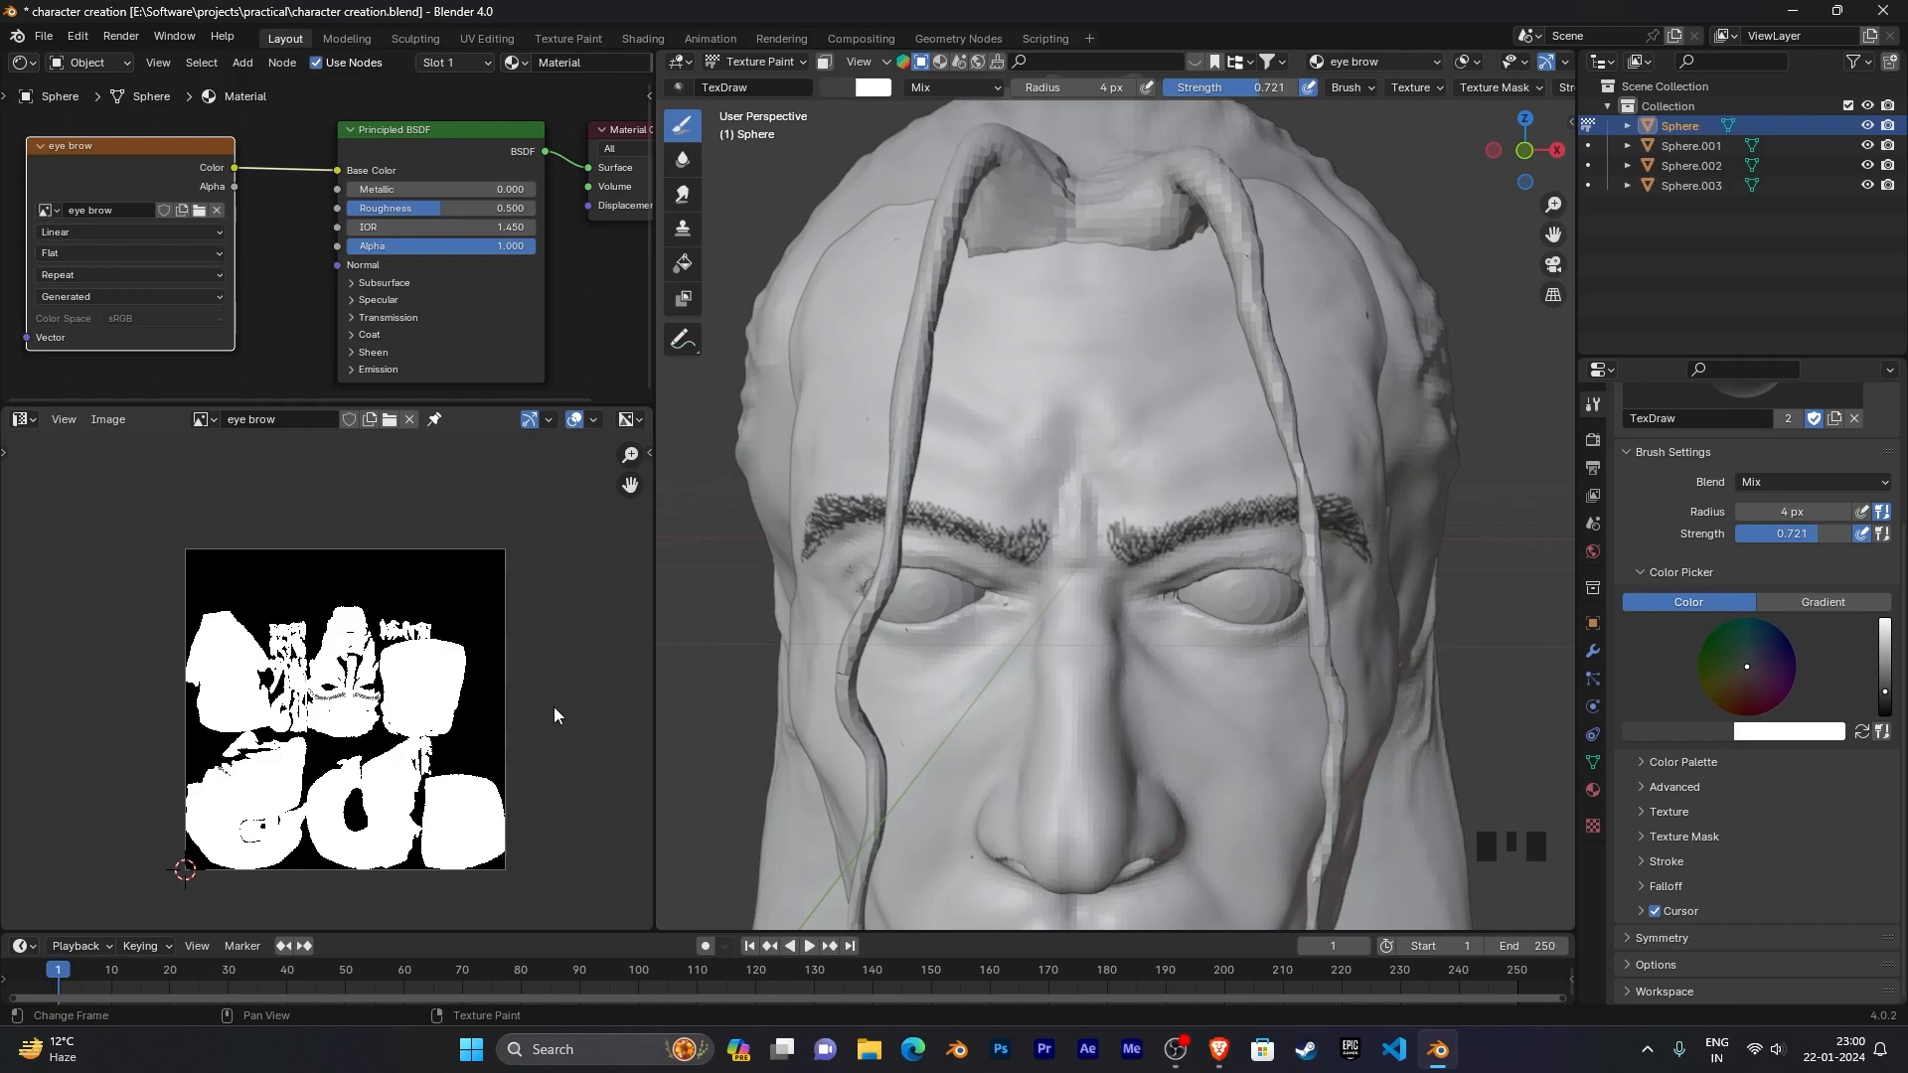
Step: Widen the 3D viewport by narrowing the node and image editor areas beside it
{"action": "scroll", "coordinate": [563, 687], "scroll_direction": "down", "scroll_amount": 1}
{"action": "scroll", "coordinate": [563, 688], "scroll_direction": "up", "scroll_amount": 2}
{"action": "left_click_drag", "start_coordinate": [658, 664], "coordinate": [307, 664]}
Step: Examine the whole head with its painted eyebrows from the front and both sides
{"action": "mouse_move", "coordinate": [775, 656]}
{"action": "middle_mouse_down"}
{"action": "mouse_move", "coordinate": [795, 663]}
{"action": "mouse_move", "coordinate": [775, 605]}
{"action": "mouse_move", "coordinate": [801, 673]}
{"action": "middle_mouse_up"}
{"action": "scroll", "coordinate": [775, 605], "scroll_direction": "down", "scroll_amount": 2}
{"action": "scroll", "coordinate": [791, 668], "scroll_direction": "up", "scroll_amount": 3}
{"action": "scroll", "coordinate": [1030, 671], "scroll_direction": "down", "scroll_amount": 2}
{"action": "scroll", "coordinate": [1029, 670], "scroll_direction": "up", "scroll_amount": 2}
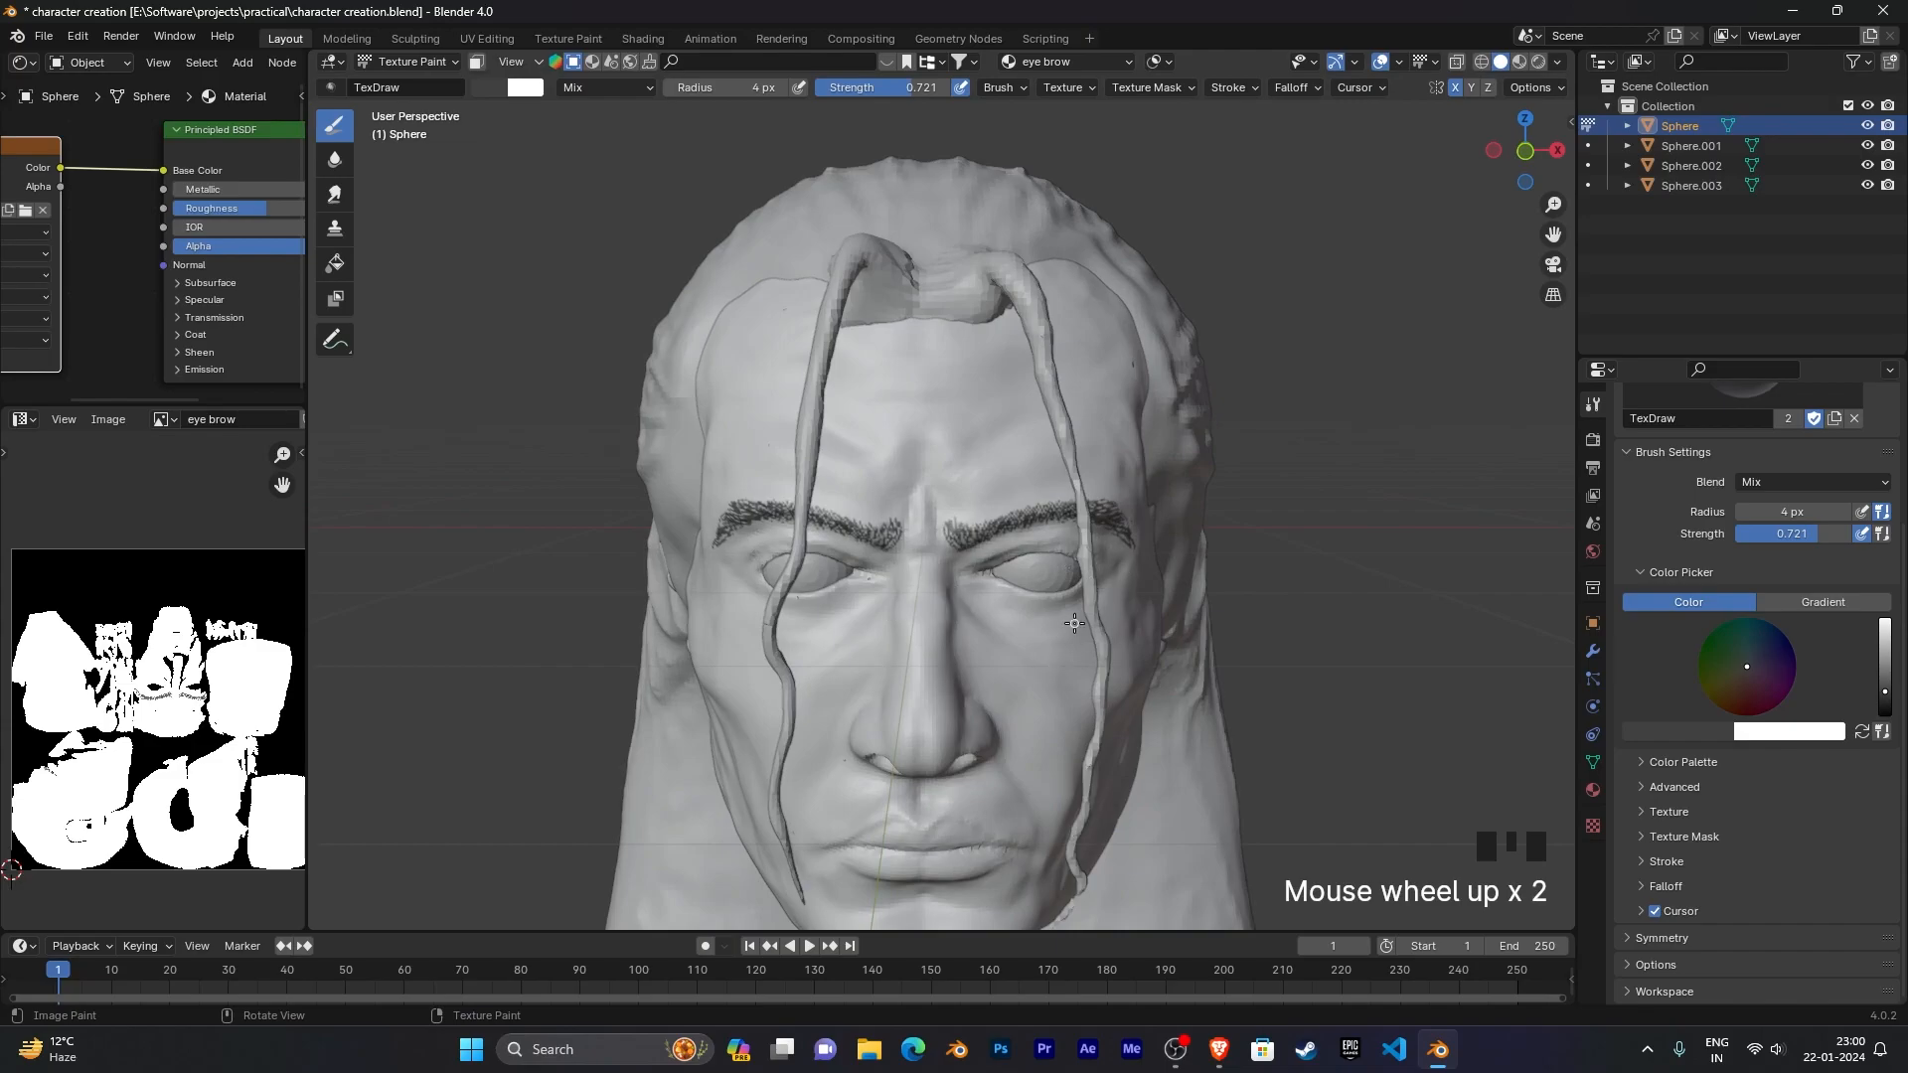
{"action": "scroll", "coordinate": [1044, 621], "scroll_direction": "down", "scroll_amount": 3}
{"action": "mouse_move", "coordinate": [1043, 621]}
{"action": "middle_mouse_down"}
{"action": "mouse_move", "coordinate": [1015, 583]}
{"action": "mouse_move", "coordinate": [954, 586]}
{"action": "mouse_move", "coordinate": [1167, 610]}
{"action": "mouse_move", "coordinate": [1251, 594]}
{"action": "middle_mouse_up"}
{"action": "scroll", "coordinate": [954, 586], "scroll_direction": "up", "scroll_amount": 3}
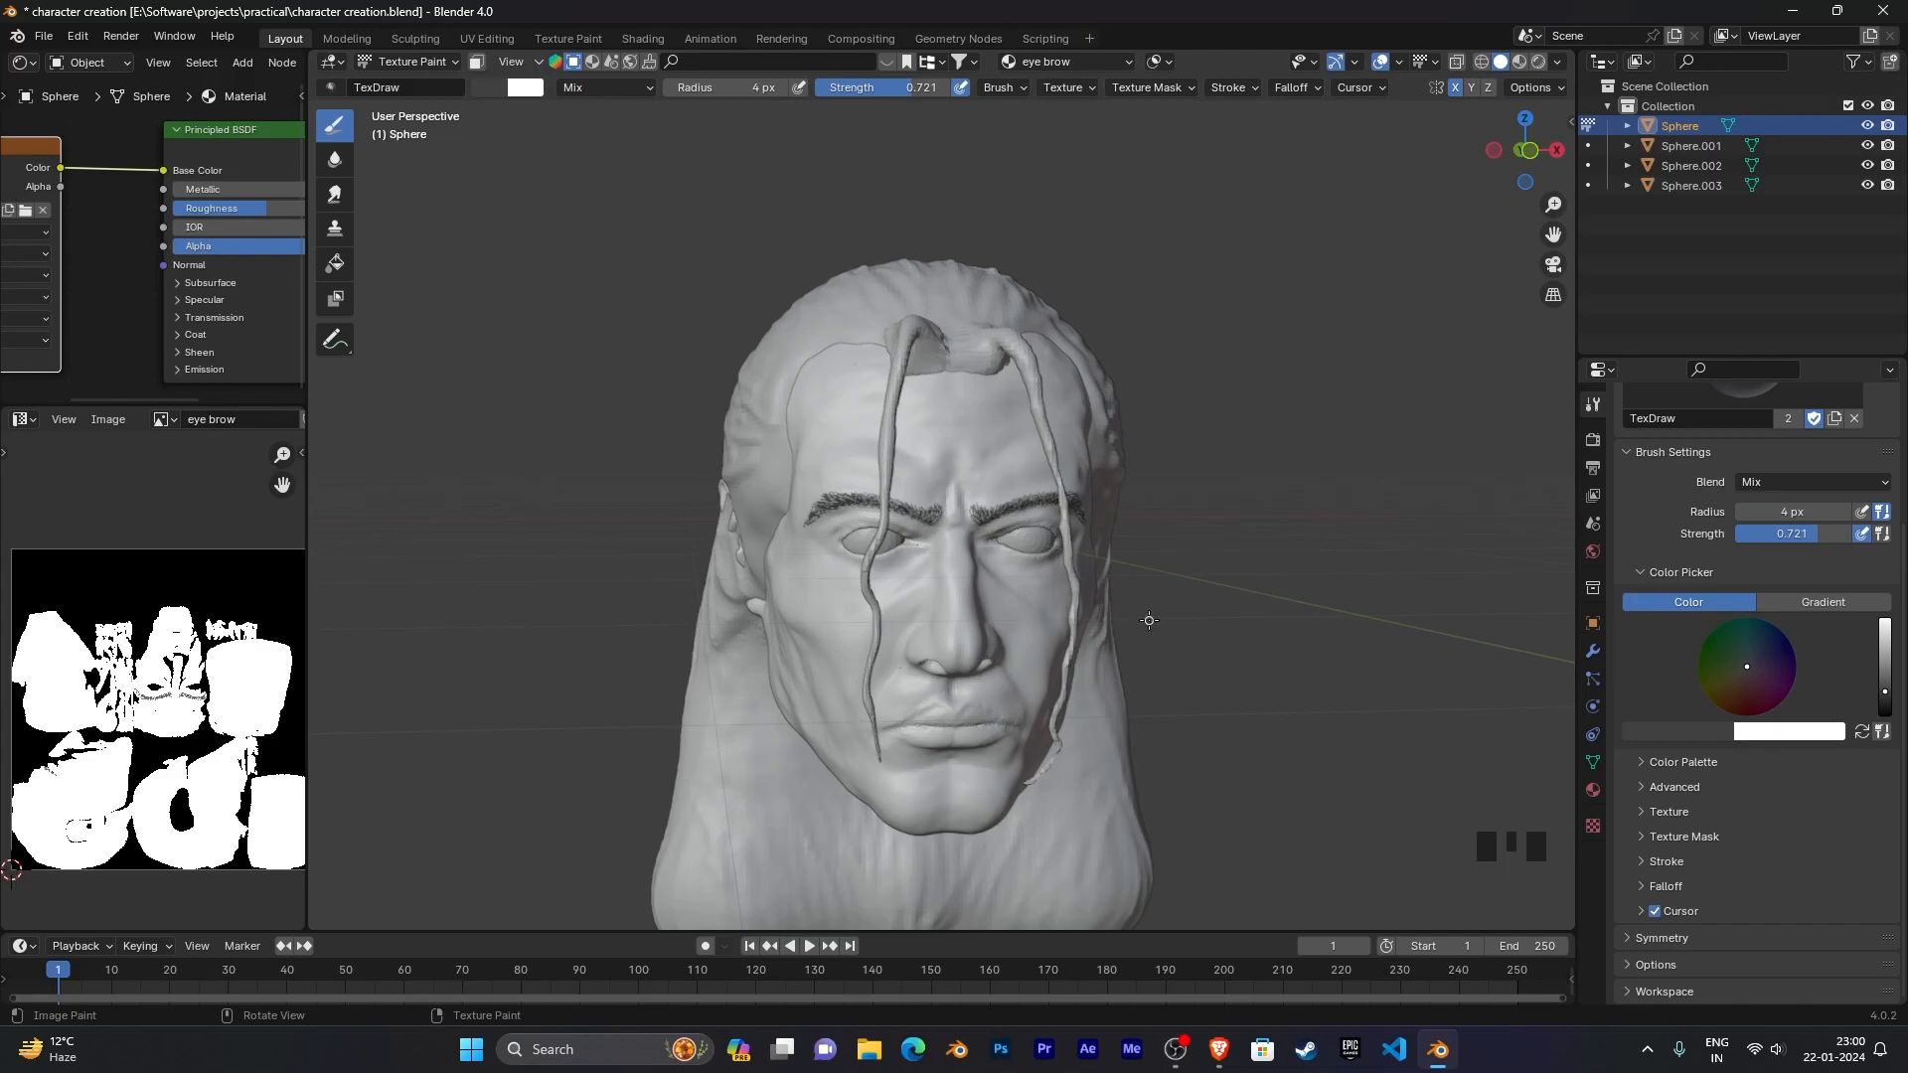
{"action": "scroll", "coordinate": [1172, 676], "scroll_direction": "down", "scroll_amount": 1}
{"action": "mouse_move", "coordinate": [1183, 681]}
{"action": "middle_mouse_down"}
{"action": "mouse_move", "coordinate": [996, 662]}
{"action": "mouse_move", "coordinate": [1159, 689]}
{"action": "middle_mouse_up"}
{"action": "scroll", "coordinate": [1172, 683], "scroll_direction": "up", "scroll_amount": 3}
{"action": "middle_click_drag", "start_coordinate": [1159, 689], "coordinate": [1392, 682]}
{"action": "scroll", "coordinate": [1244, 679], "scroll_direction": "down", "scroll_amount": 2}
{"action": "middle_click_drag", "start_coordinate": [1244, 678], "coordinate": [1056, 664]}
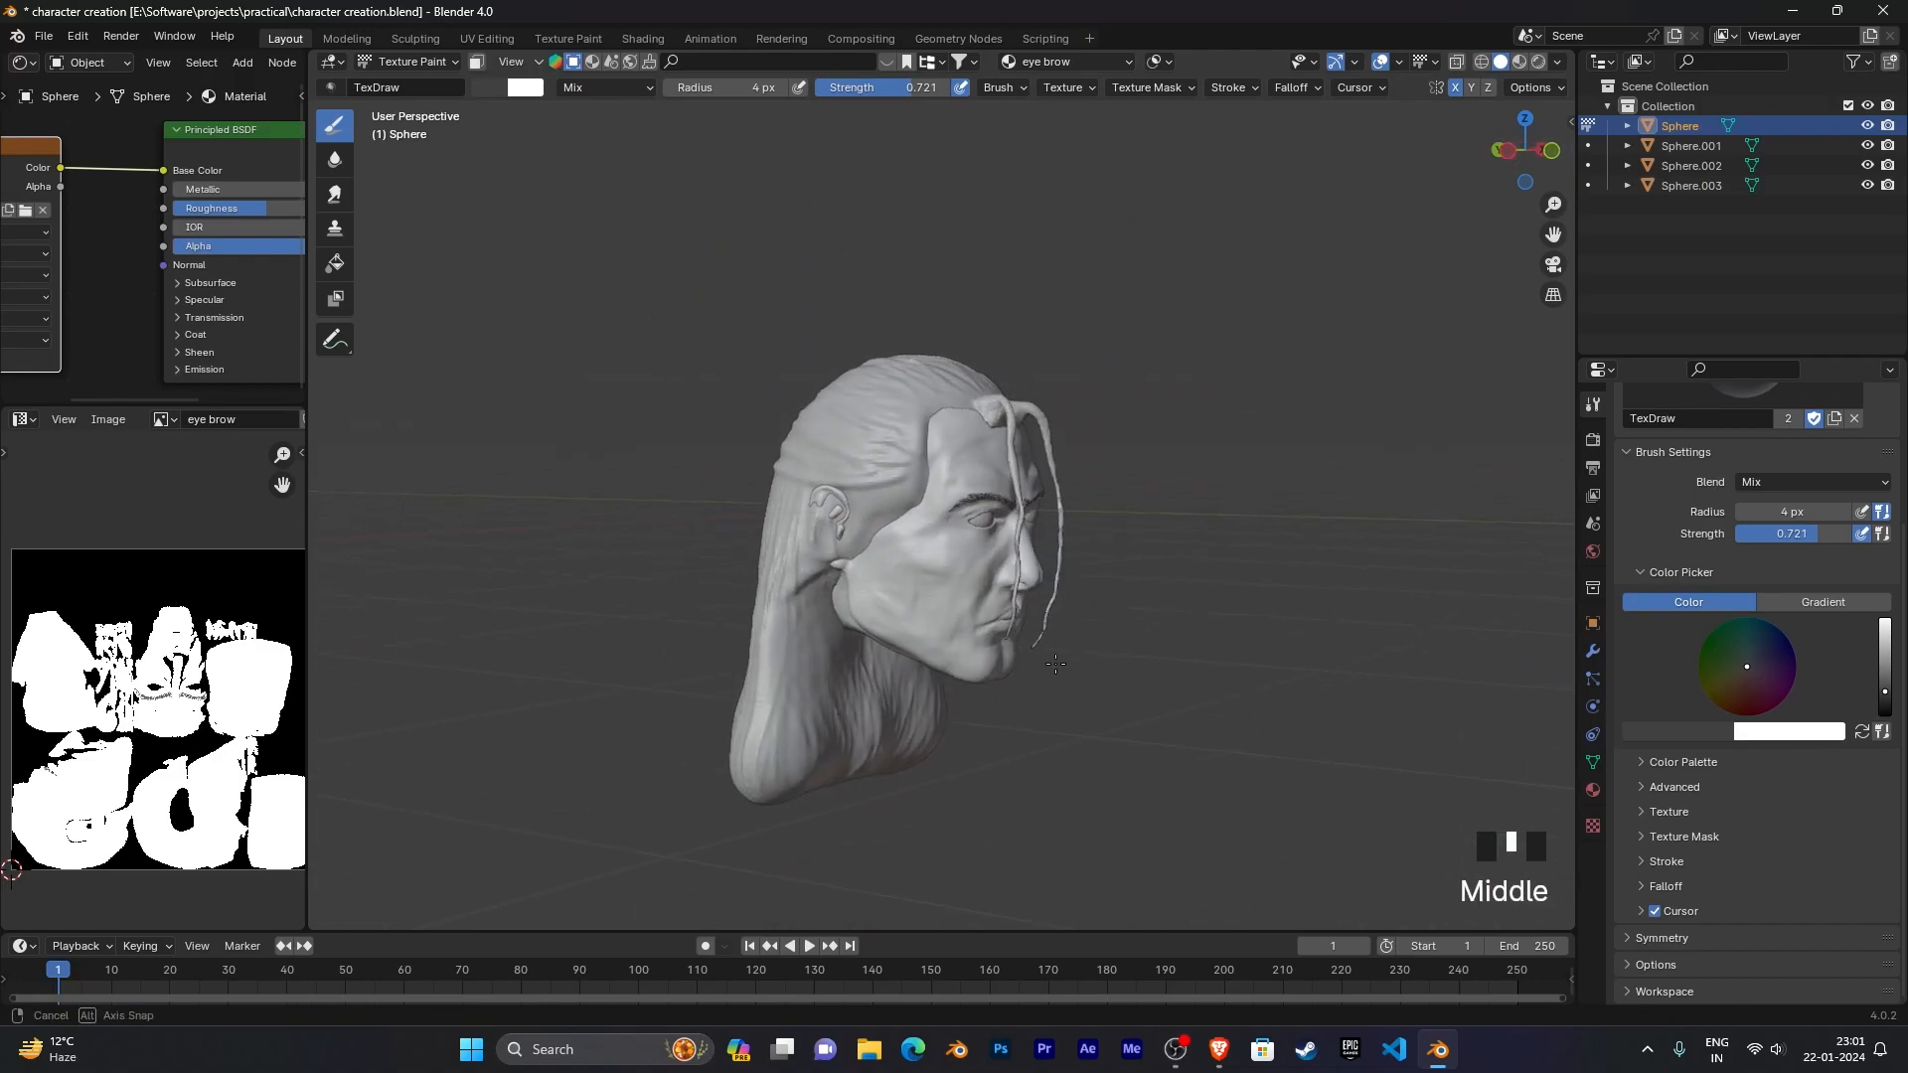
{"action": "middle_click_drag", "start_coordinate": [919, 657], "coordinate": [1159, 684]}
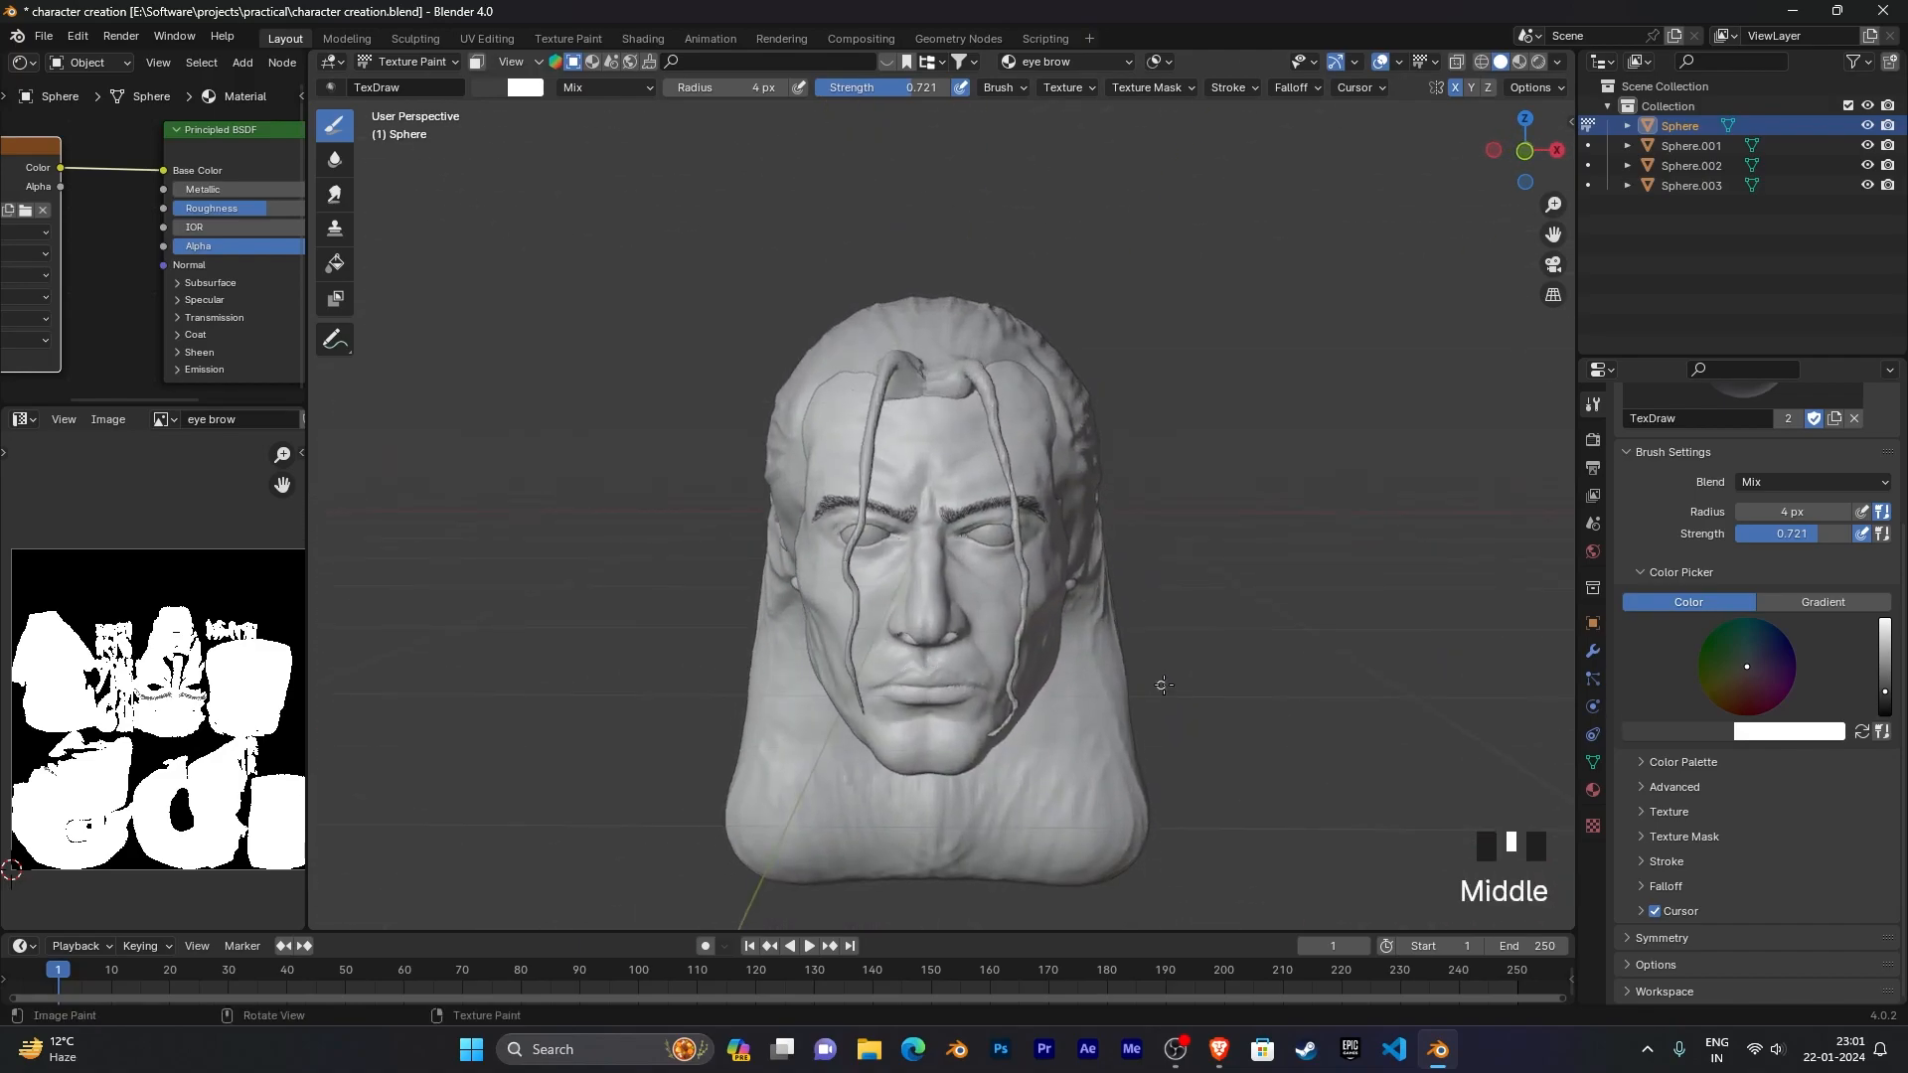